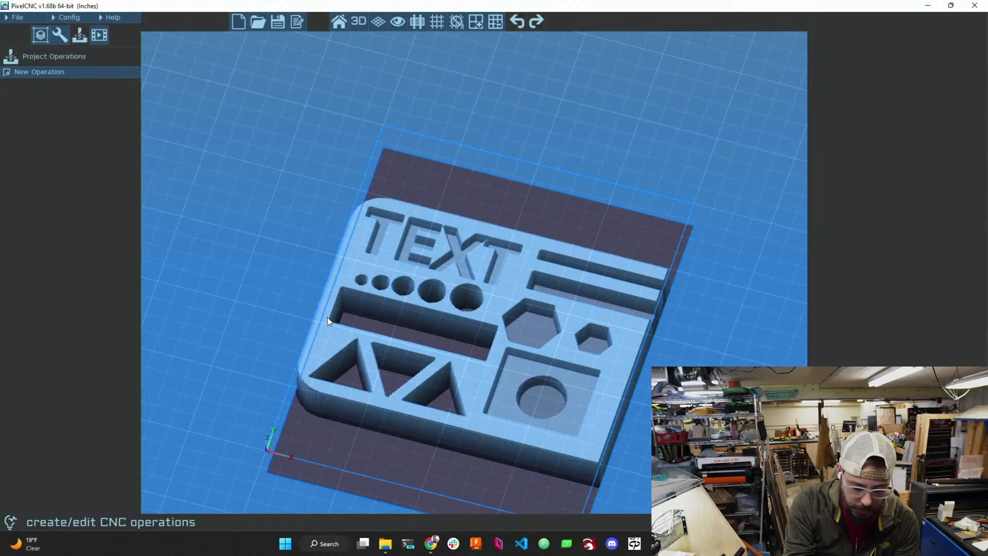
# - Raise the display brightness
pyautogui.press('XF86MonBrightnessUp')
pyautogui.press('XF86MonBrightnessUp')
pyautogui.press('XF86MonBrightnessUp')
pyautogui.press('XF86MonBrightnessUp')
pyautogui.press('XF86MonBrightnessUp')
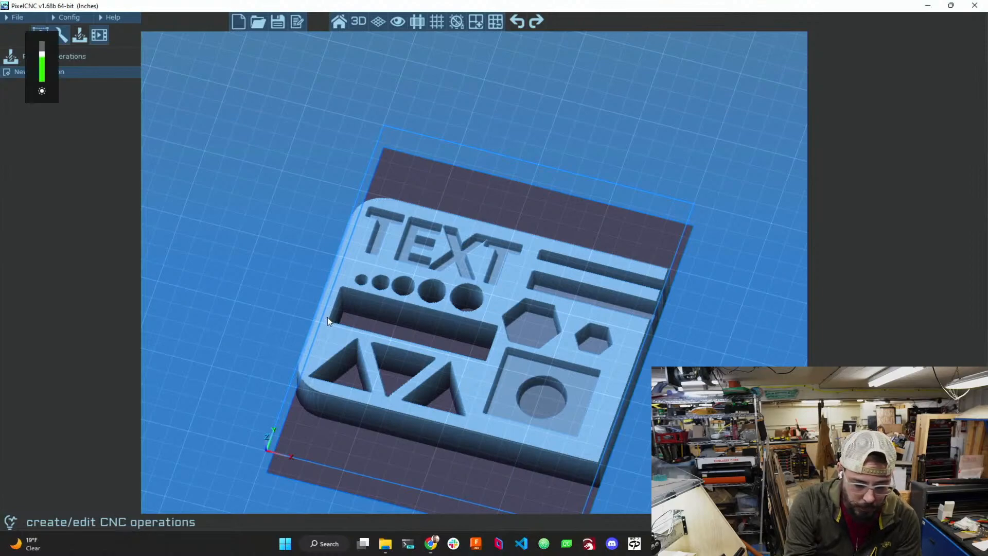
pyautogui.press('XF86MonBrightnessUp')
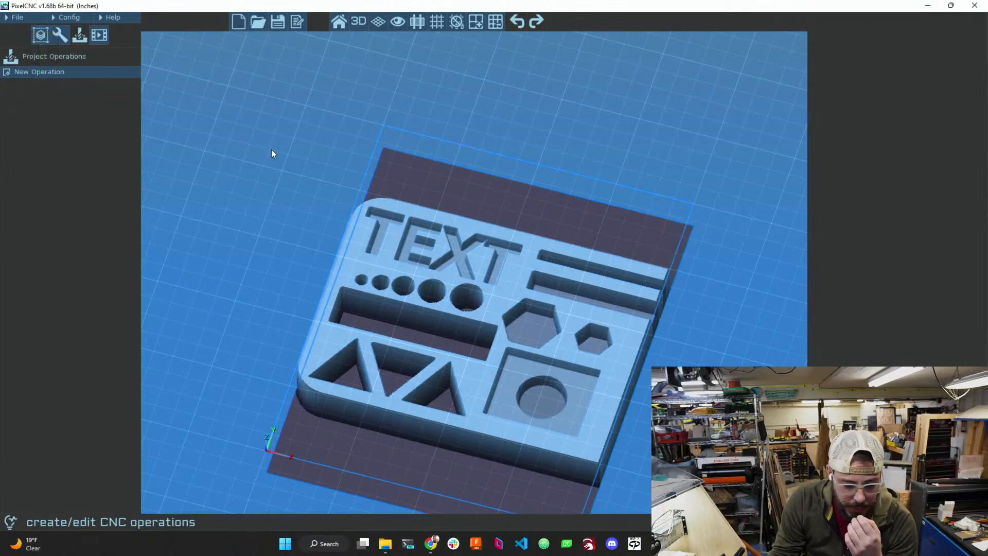
# - Start a new project and discard the unsaved changes to the current one
pyautogui.click(16, 17)
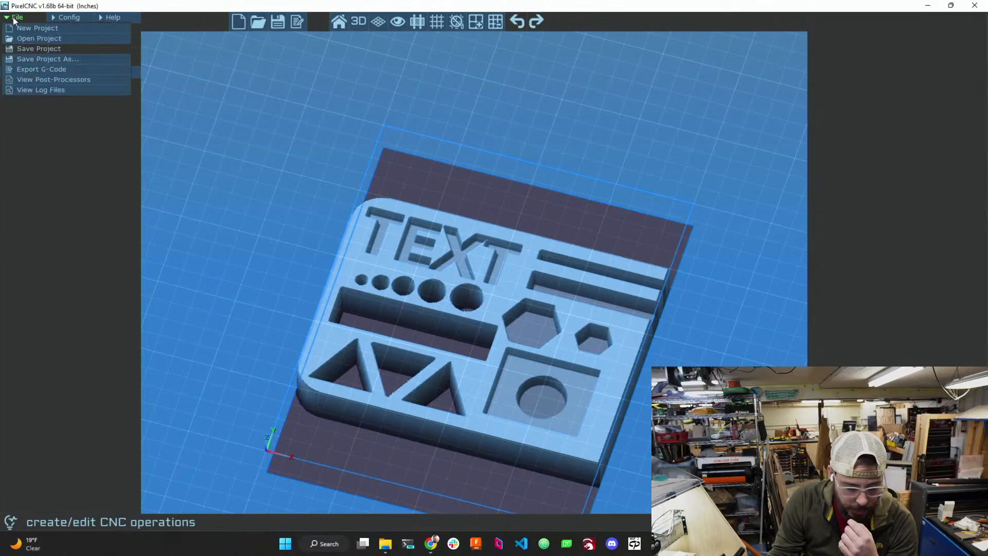
pyautogui.click(36, 29)
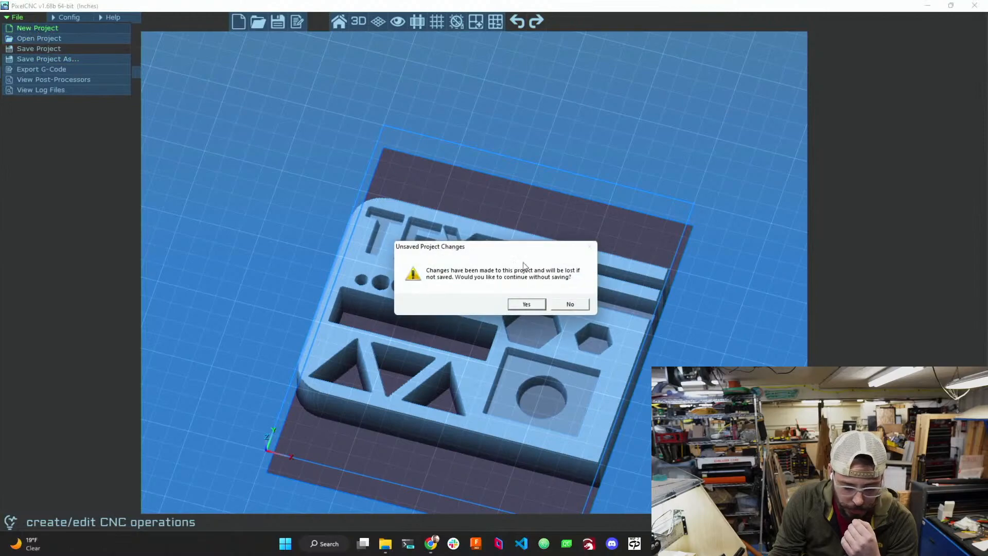
pyautogui.click(526, 305)
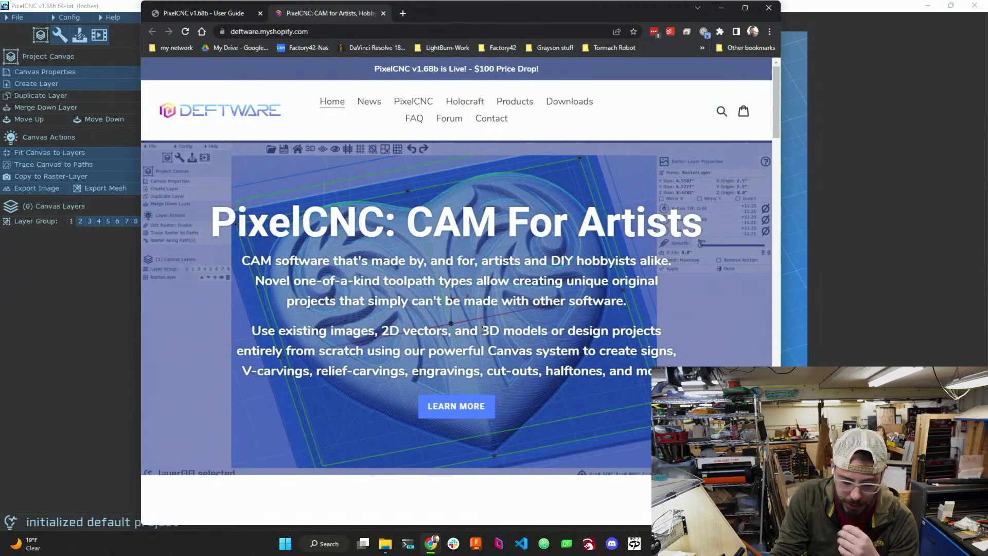
# - Read through the Deftware home page, covering the carving examples, toolpath simulation and canvas system sections, down to the footer
pyautogui.scroll(-2, 481, 334)
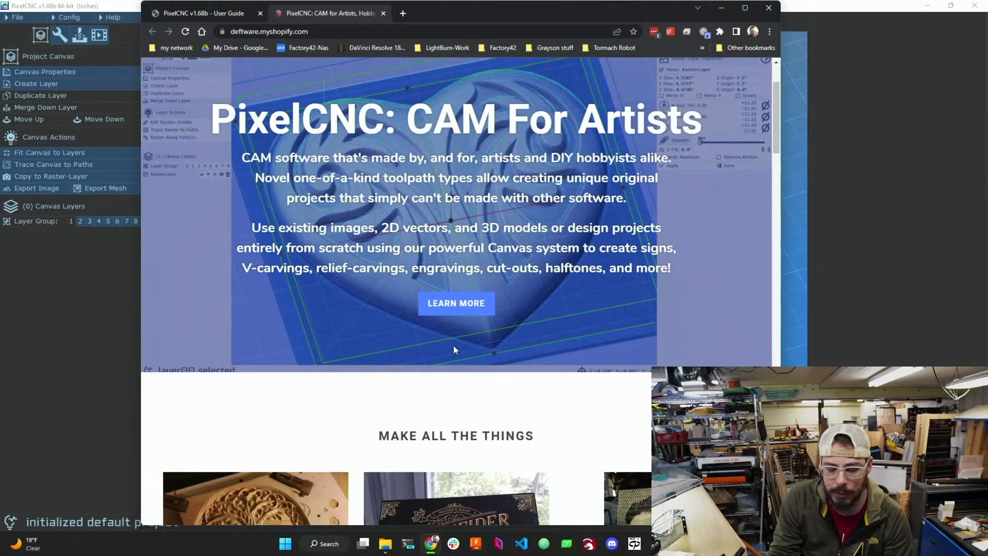
pyautogui.scroll(-3, 459, 335)
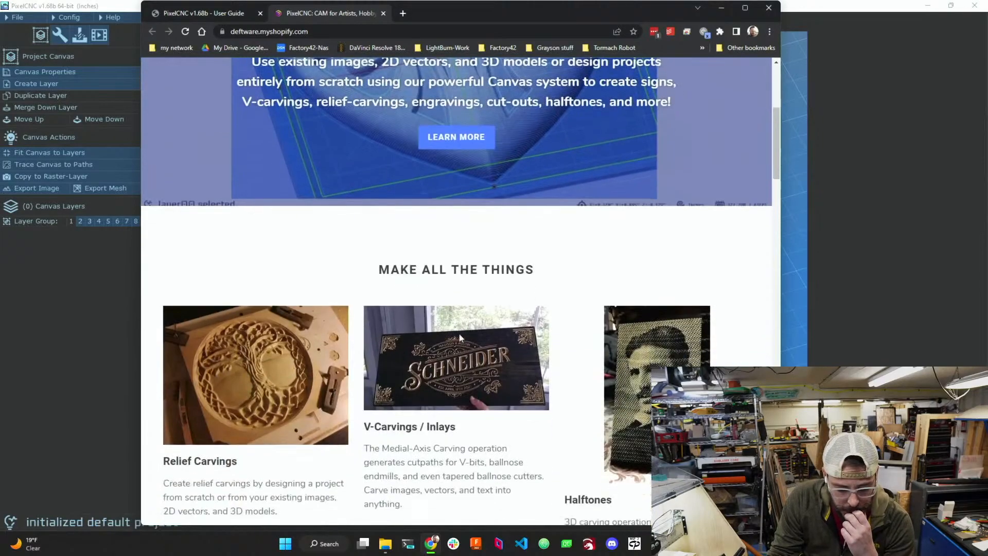
pyautogui.scroll(-3, 461, 337)
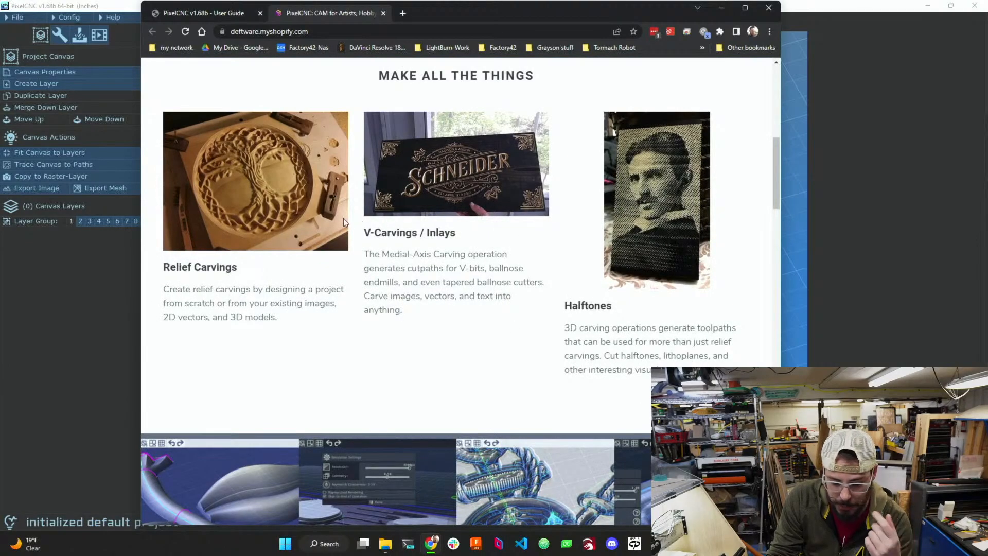
pyautogui.scroll(-3, 418, 277)
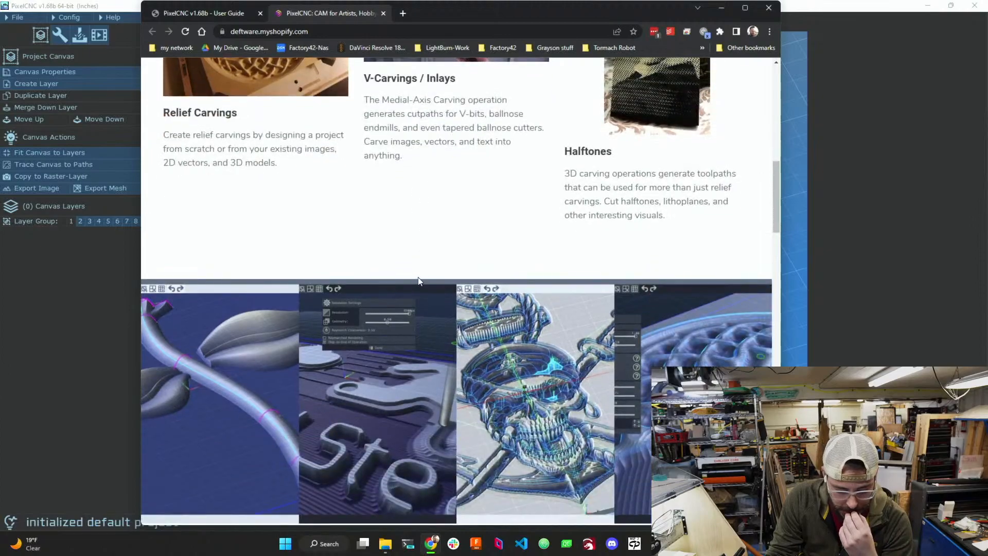
pyautogui.scroll(-3, 418, 281)
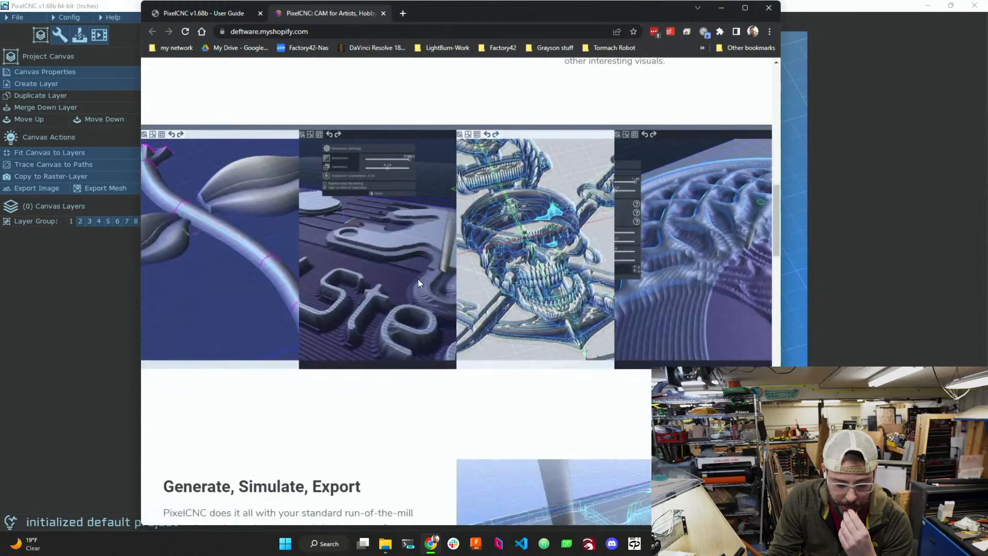
pyautogui.scroll(-4, 406, 299)
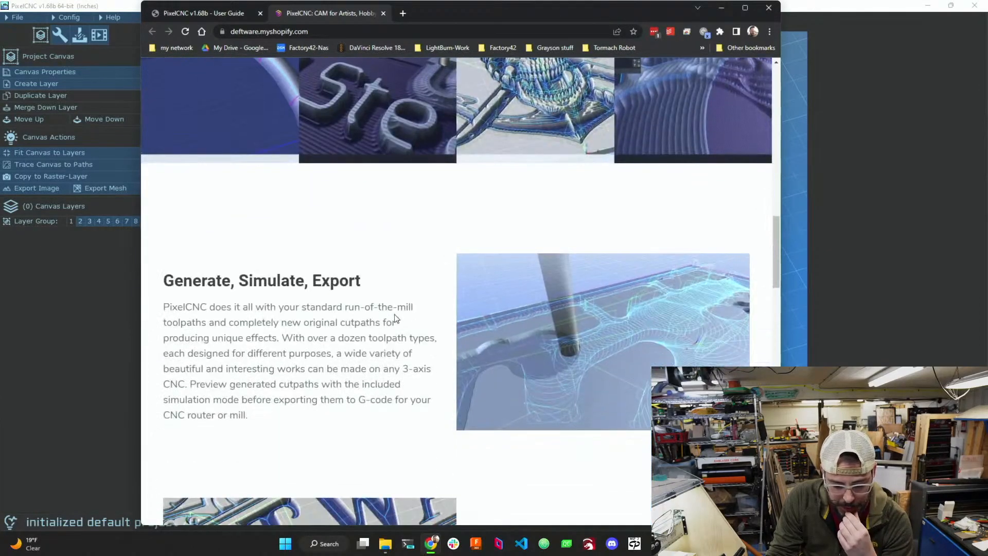
pyautogui.scroll(-2, 394, 316)
pyautogui.scroll(-3, 391, 318)
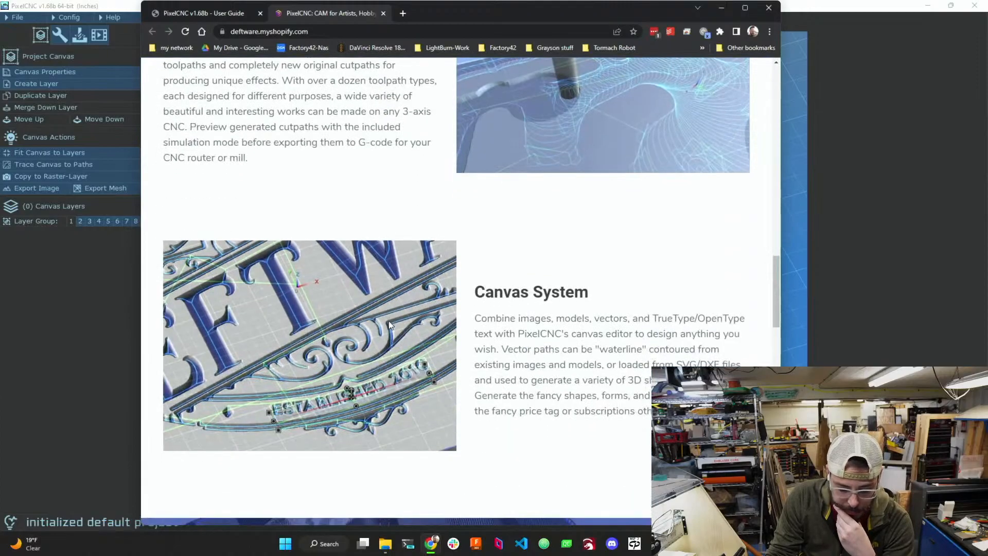
pyautogui.scroll(-3, 386, 316)
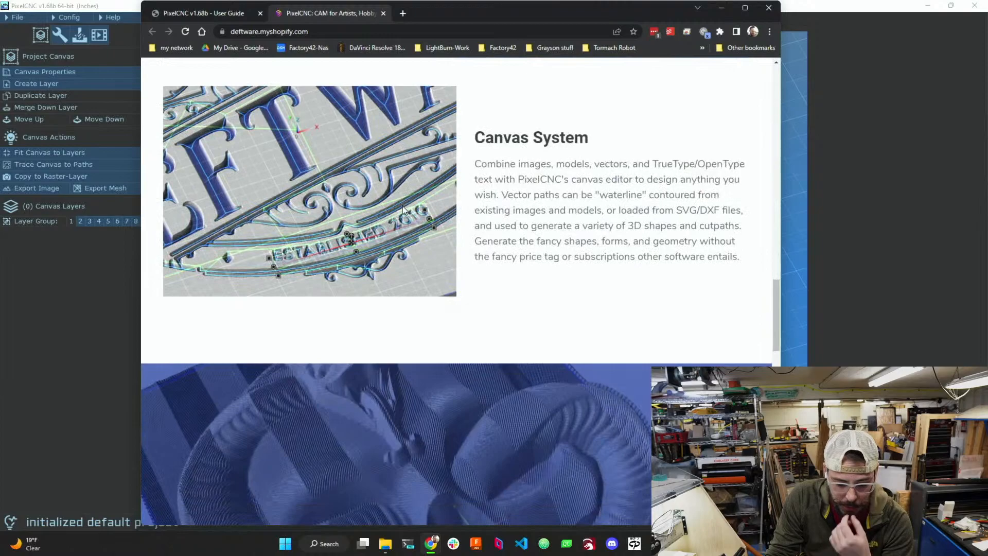
pyautogui.scroll(-9, 400, 270)
pyautogui.scroll(-10, 402, 279)
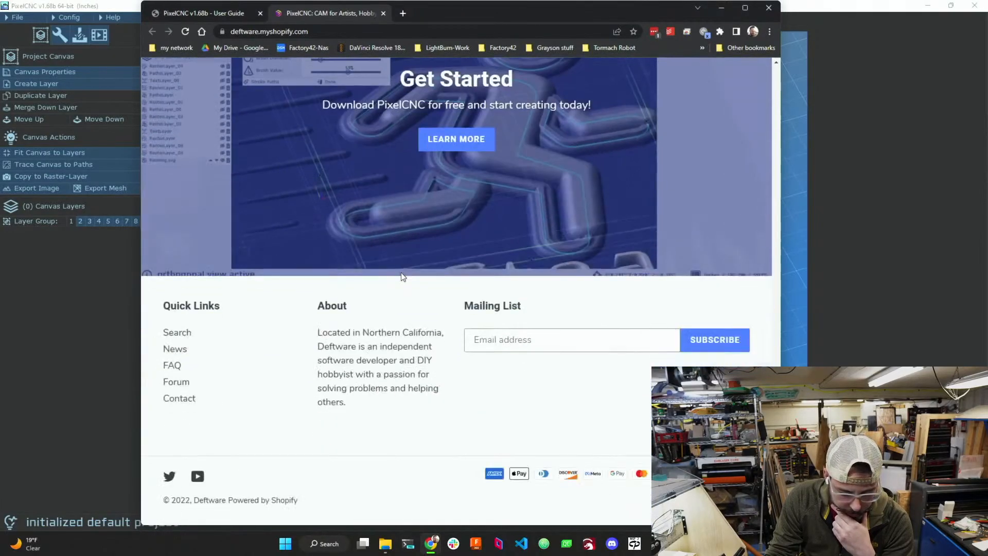
# - Look back over the home page's testimonials and feature sections and open the PixelCNC product page from the introduction
pyautogui.scroll(5, 401, 272)
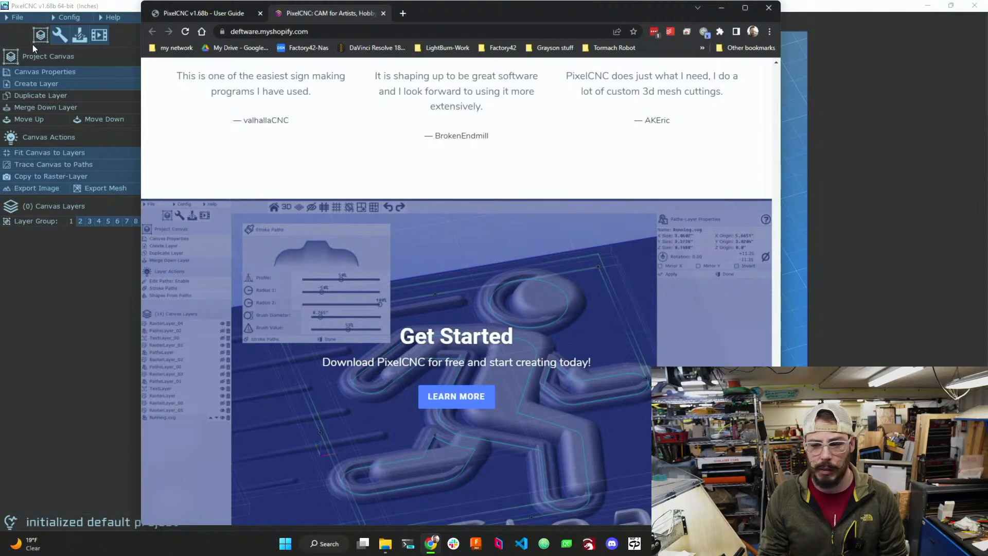
pyautogui.scroll(7, 327, 204)
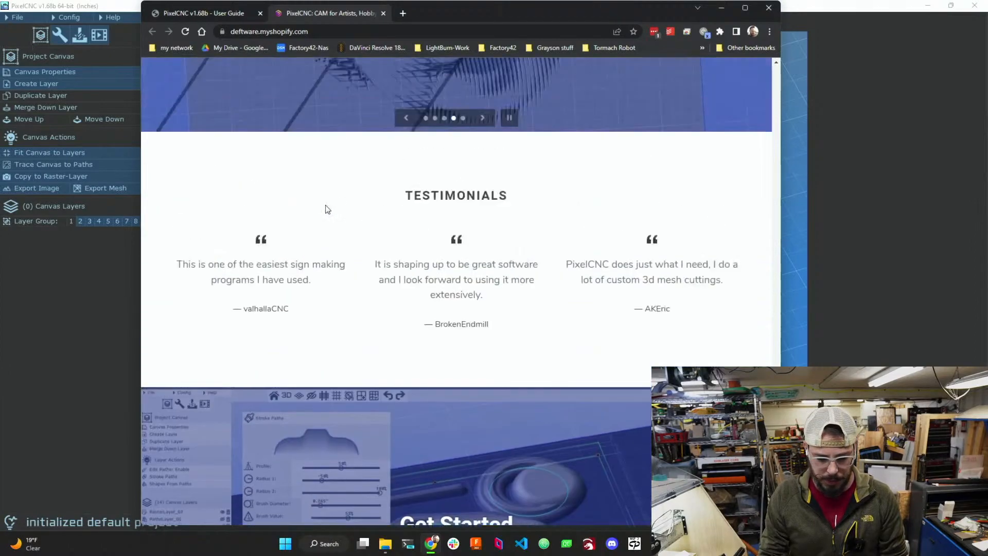
pyautogui.scroll(5, 326, 207)
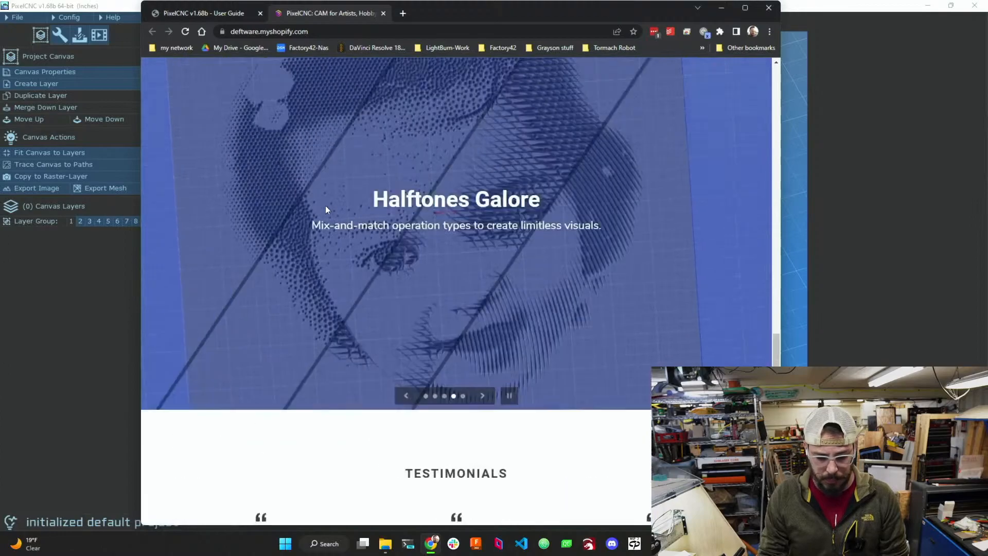
pyautogui.scroll(4, 325, 209)
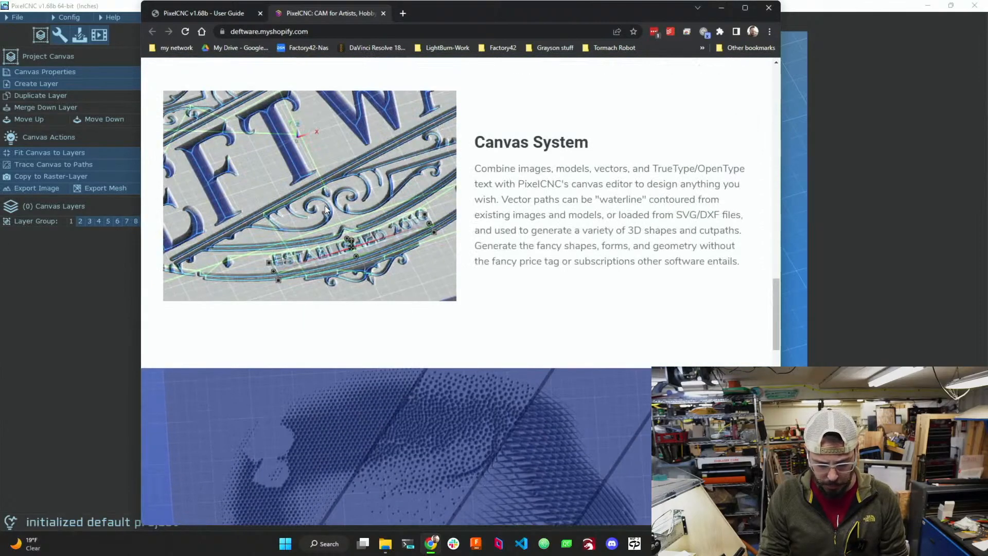
pyautogui.scroll(5, 326, 207)
pyautogui.scroll(-10, 325, 207)
pyautogui.scroll(5, 326, 205)
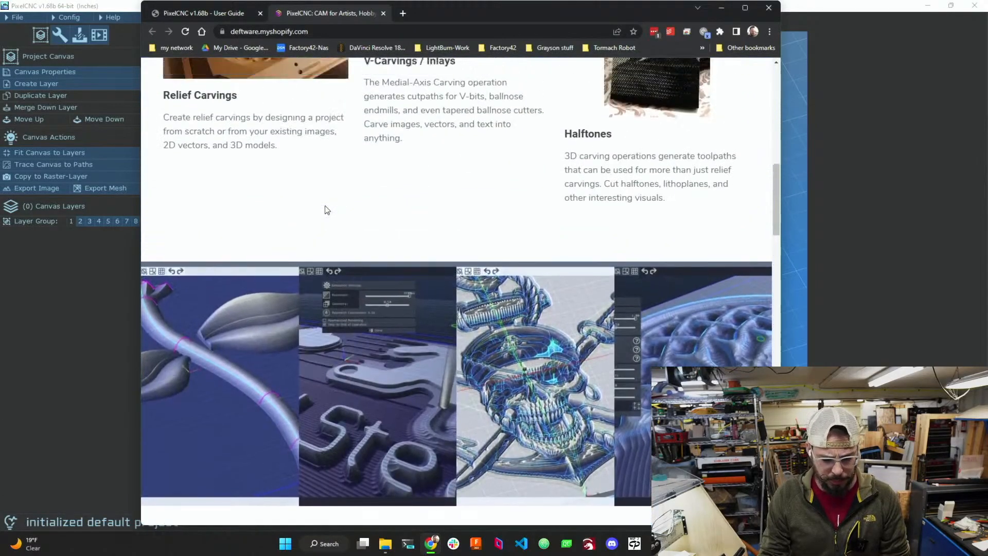
pyautogui.scroll(5, 324, 211)
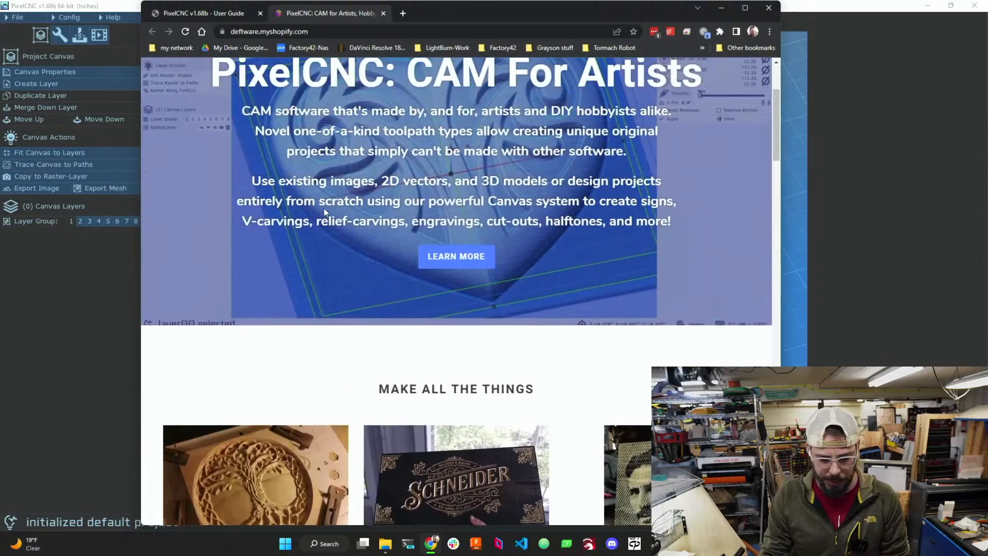
pyautogui.click(450, 256)
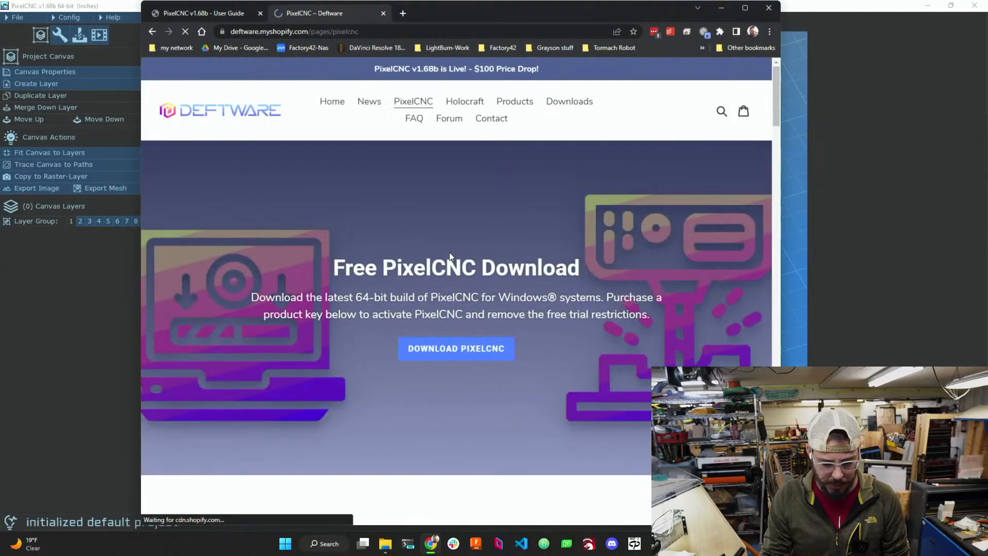
# - Examine the PixelCNC Product Key offer, including its price, payment options and owner benefits
pyautogui.scroll(-2, 450, 256)
pyautogui.scroll(-3, 446, 248)
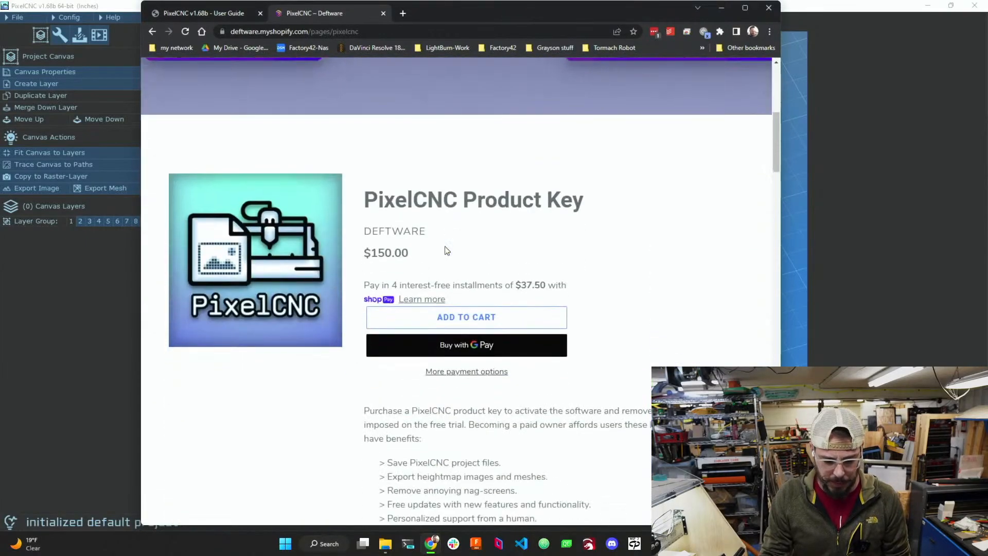
pyautogui.scroll(-5, 446, 249)
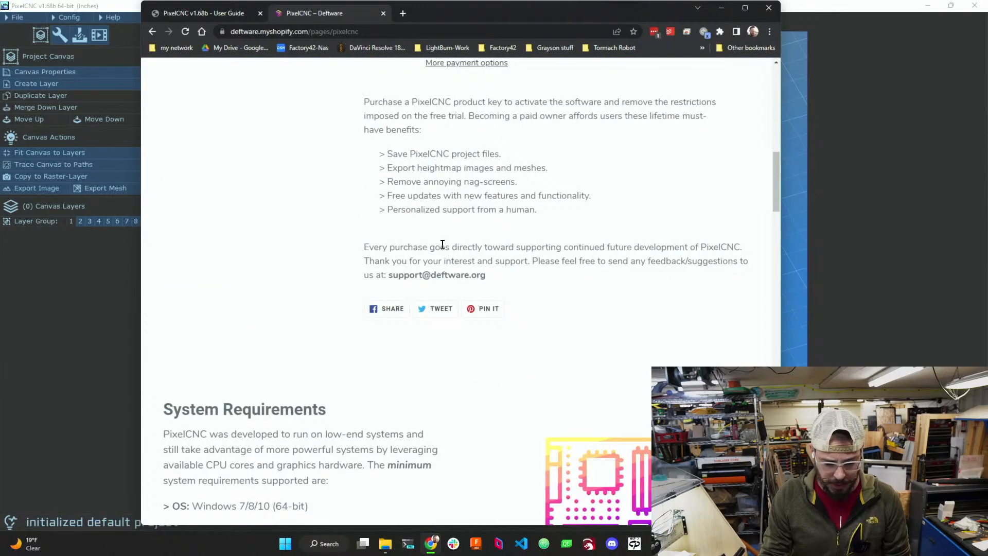
pyautogui.scroll(6, 445, 247)
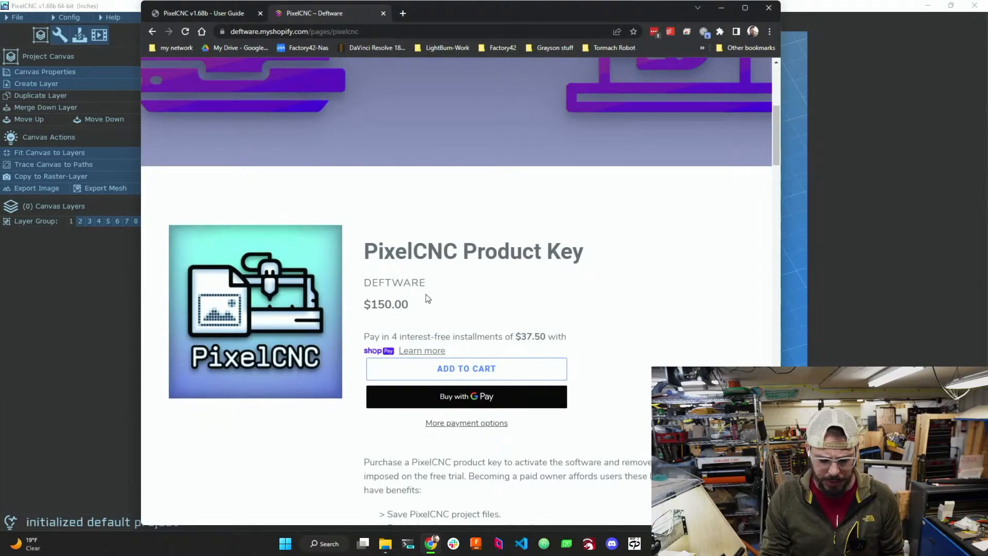
pyautogui.scroll(-2, 422, 286)
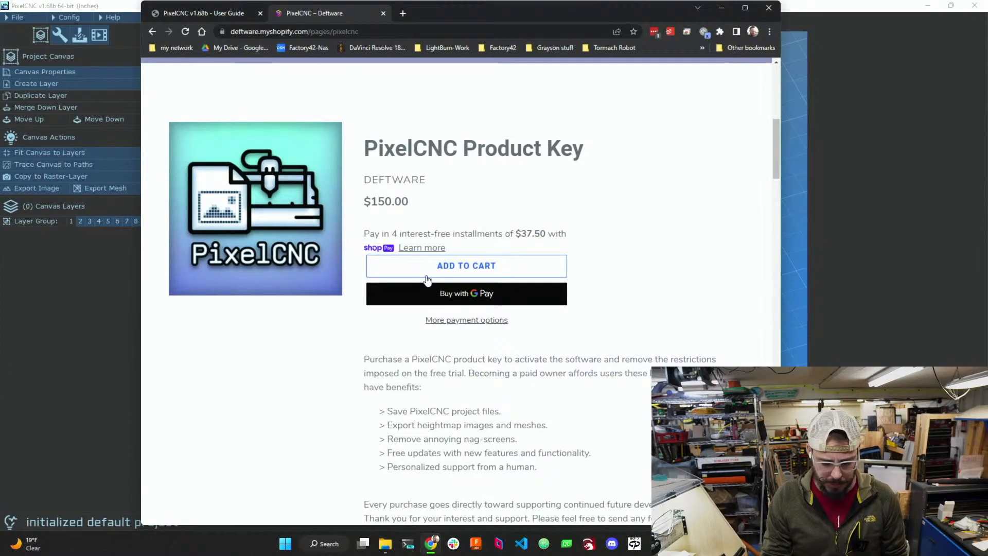
pyautogui.scroll(-3, 426, 279)
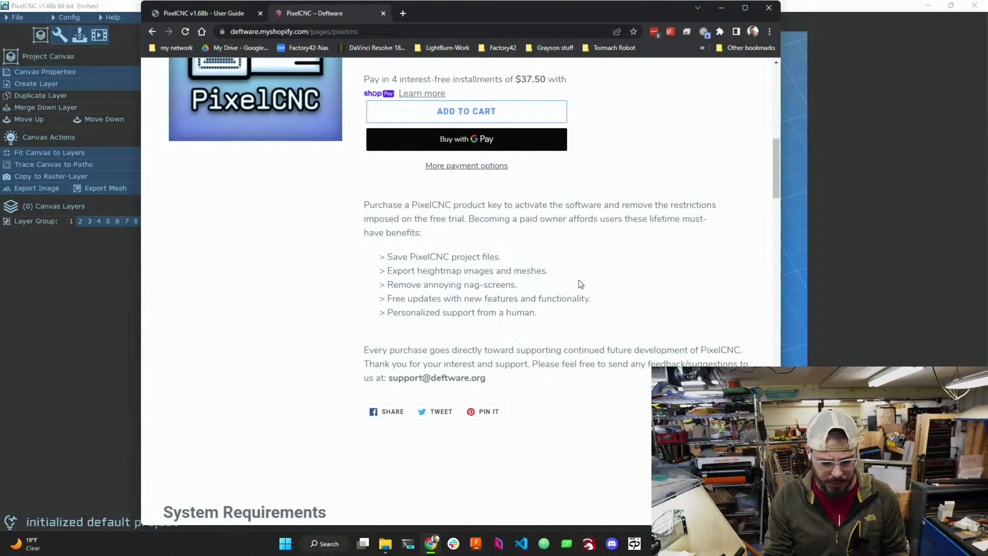
# - Review the system requirements, software description, tutorials and user guide sections of the PixelCNC page
pyautogui.scroll(-5, 572, 280)
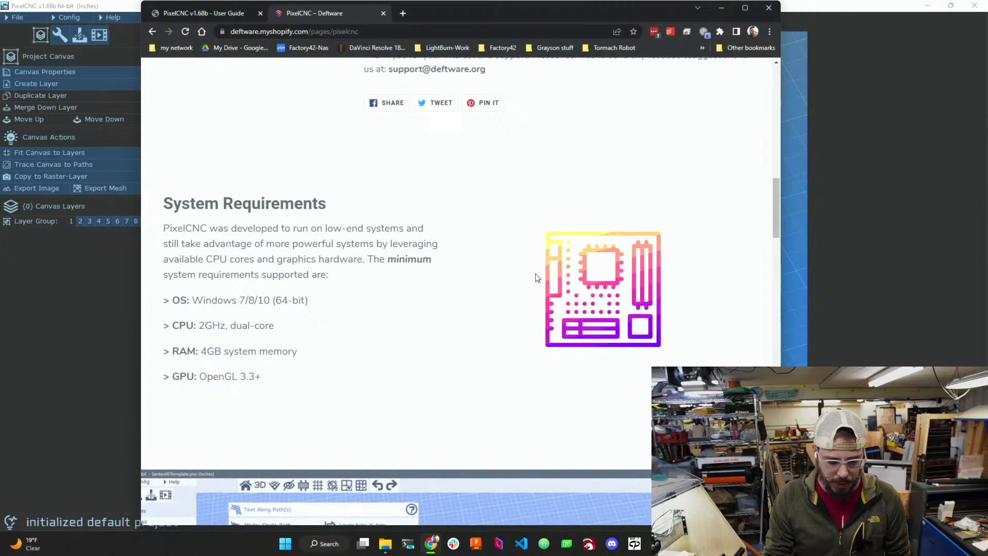
pyautogui.scroll(-5, 429, 271)
pyautogui.scroll(-7, 429, 271)
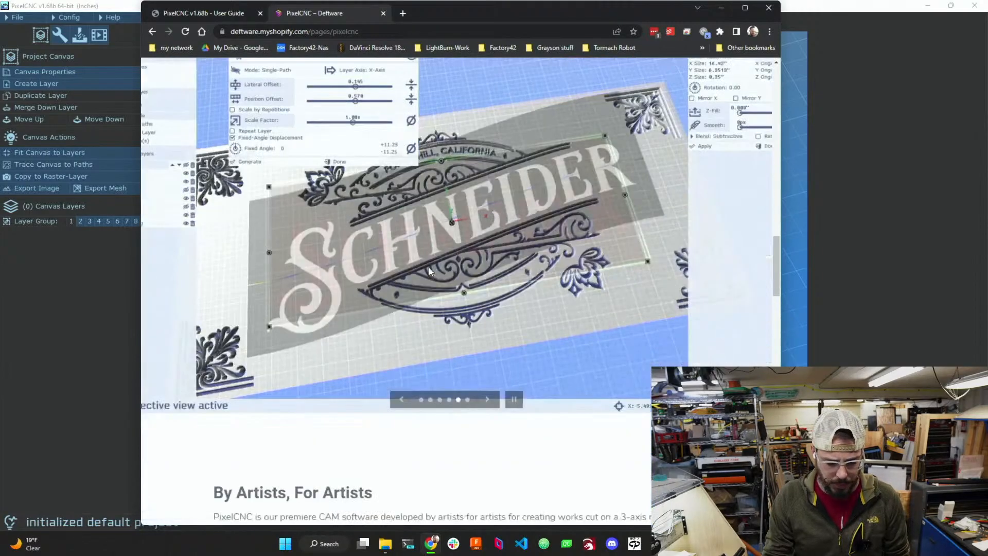
pyautogui.scroll(-2, 430, 272)
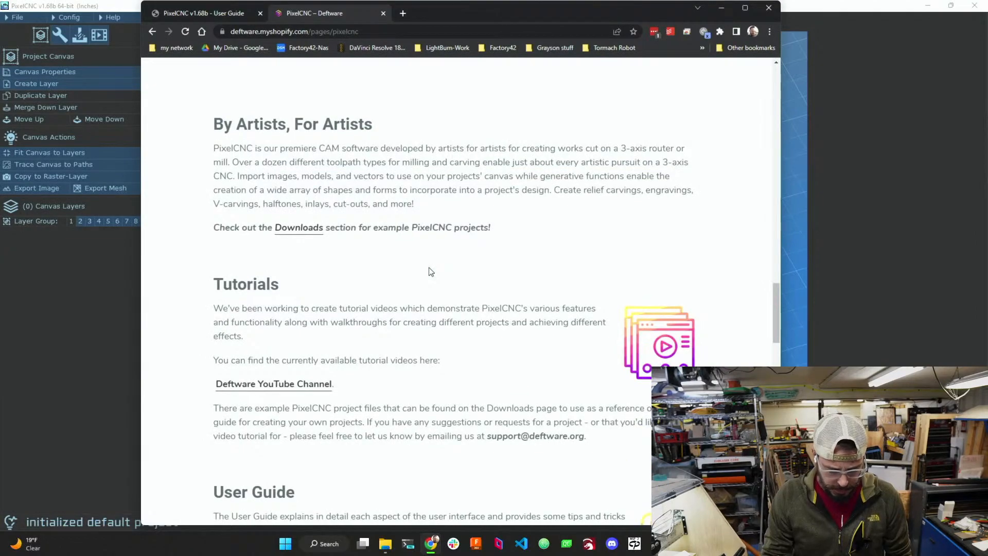
pyautogui.scroll(-2, 417, 277)
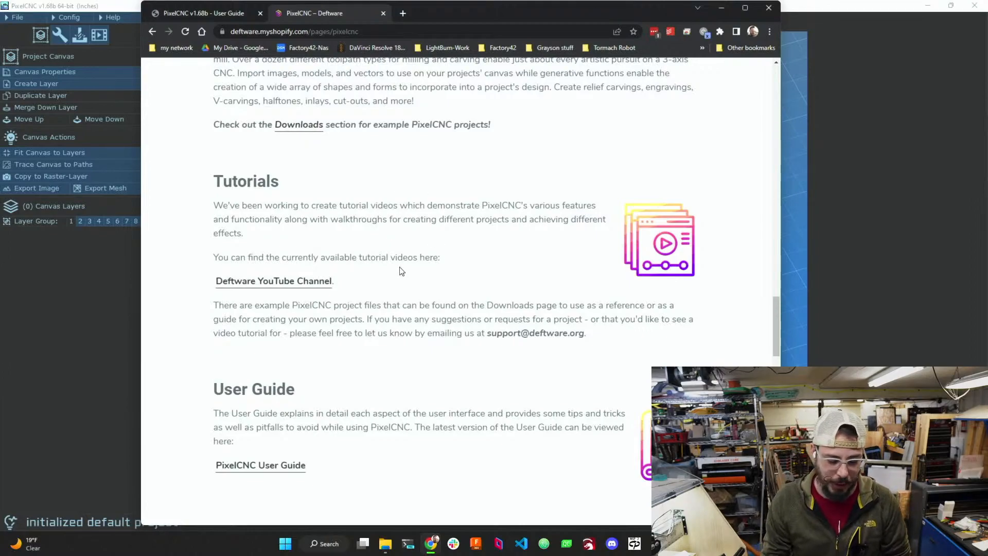
pyautogui.scroll(-2, 399, 265)
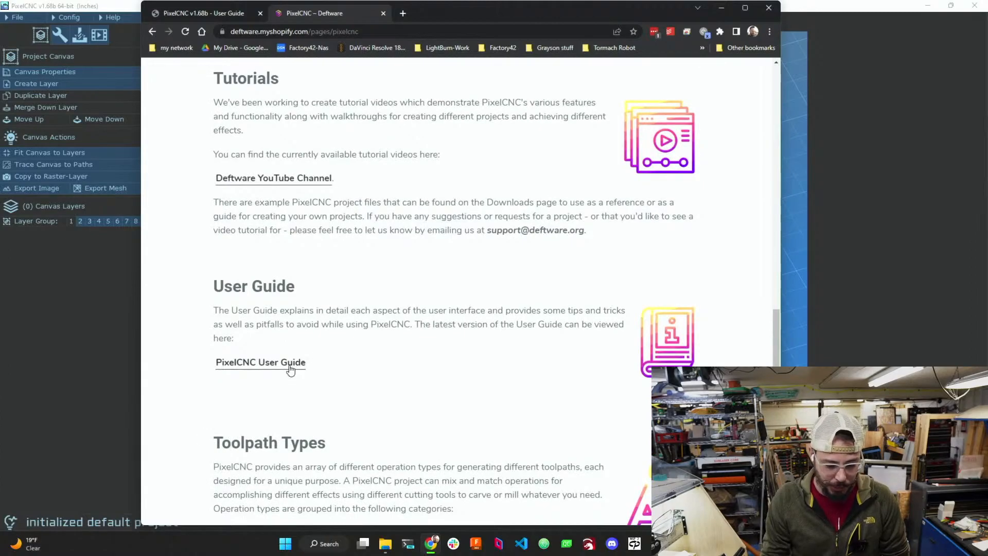
# - Read the PixelCNC page's sections on toolpath types, the canvas editor and its layer kinds, and the free trial restrictions
pyautogui.scroll(-8, 337, 352)
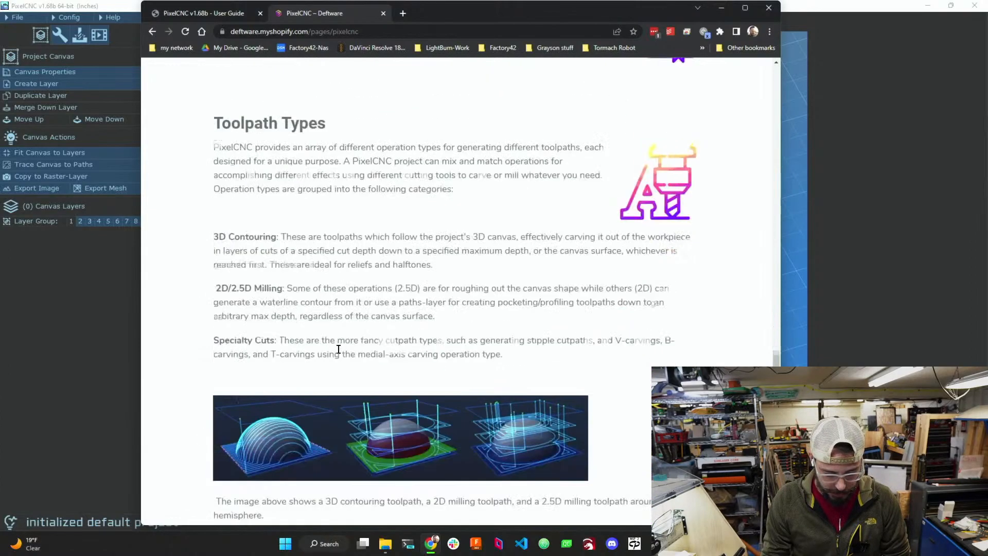
pyautogui.scroll(-2, 343, 342)
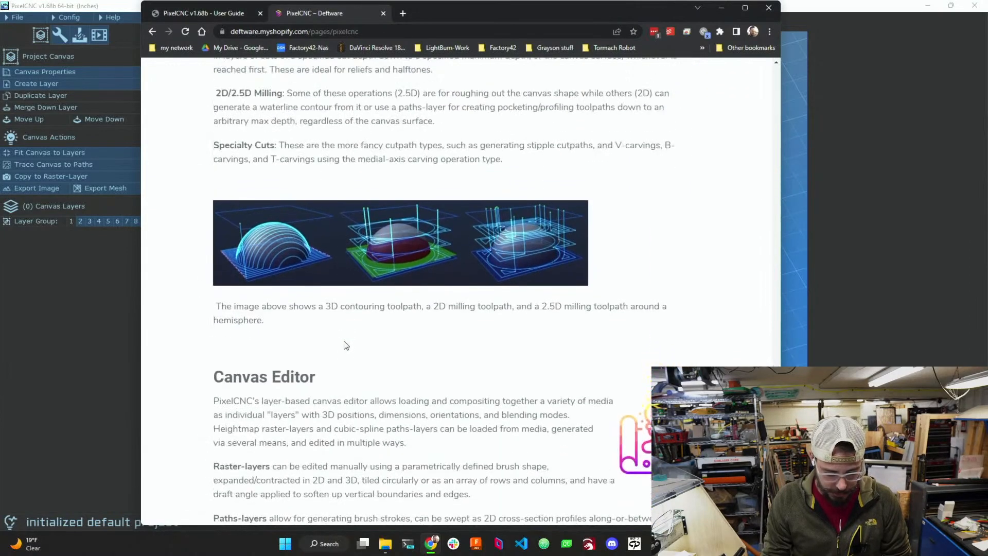
pyautogui.scroll(-6, 344, 341)
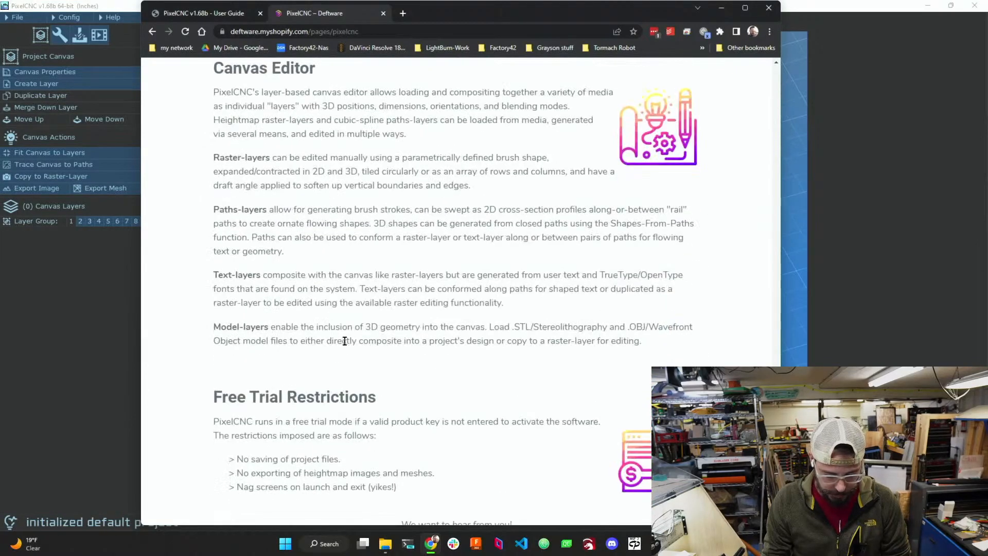
pyautogui.scroll(-4, 344, 342)
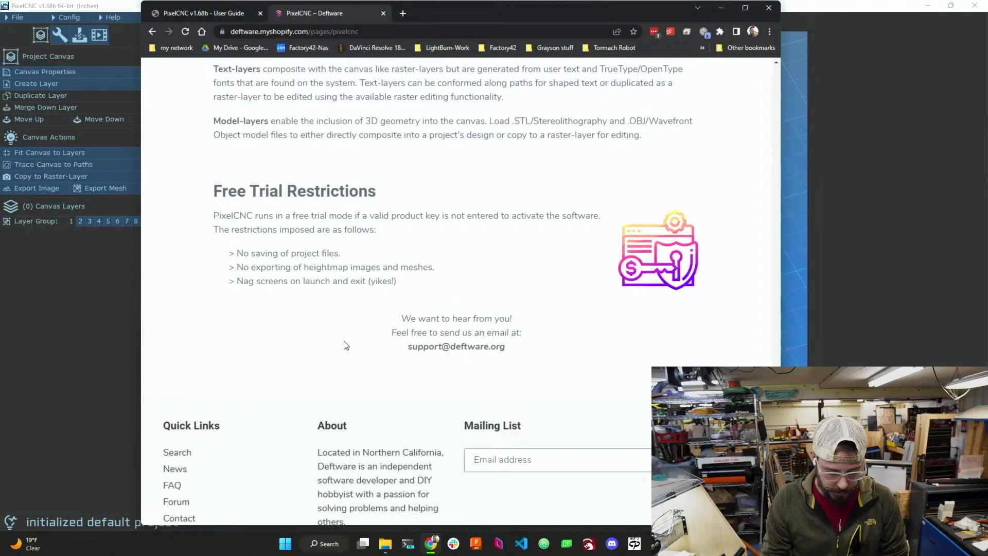
# - Open the PixelCNC User Guide from the product page in a new browser tab
pyautogui.scroll(10, 344, 340)
pyautogui.scroll(6, 344, 341)
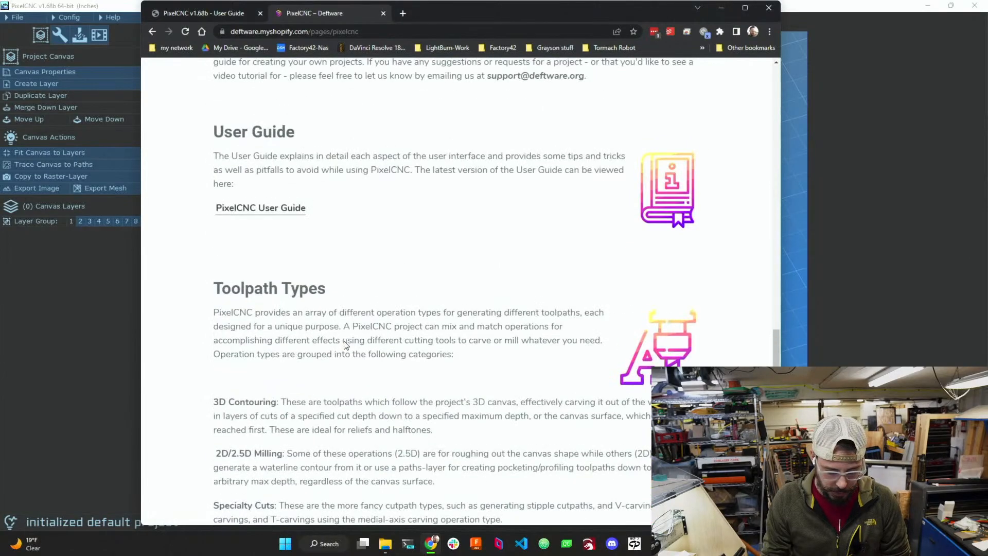
pyautogui.rightClick(298, 208)
pyautogui.click(332, 215)
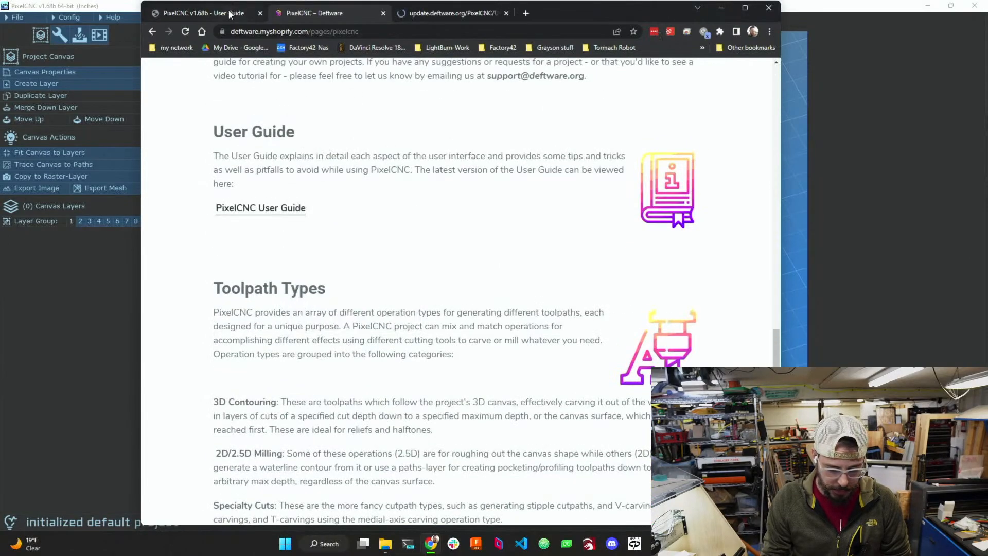
pyautogui.click(427, 16)
# - Review the User Guide's table of contents, introduction and user interface overview
pyautogui.scroll(-4, 360, 226)
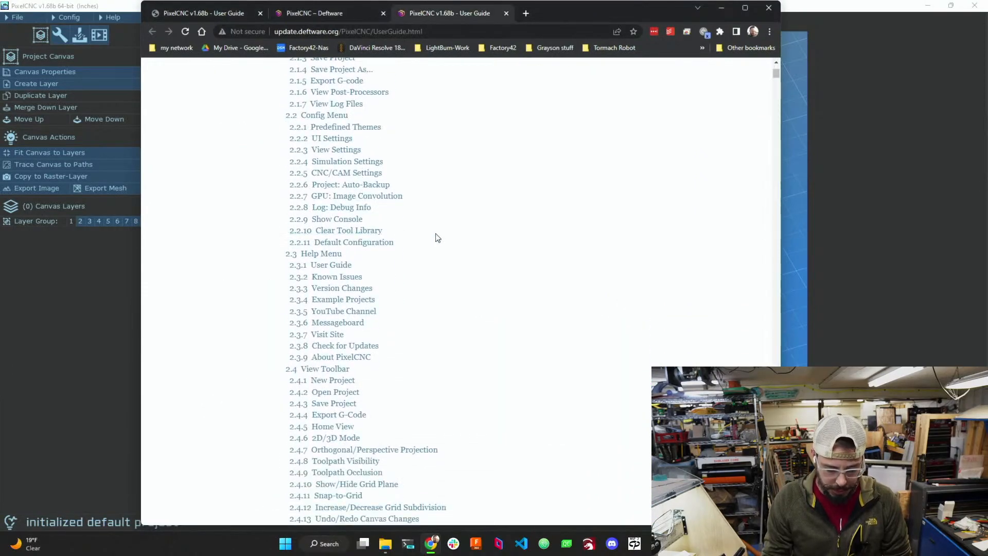
pyautogui.scroll(-2, 437, 238)
pyautogui.scroll(-2, 438, 238)
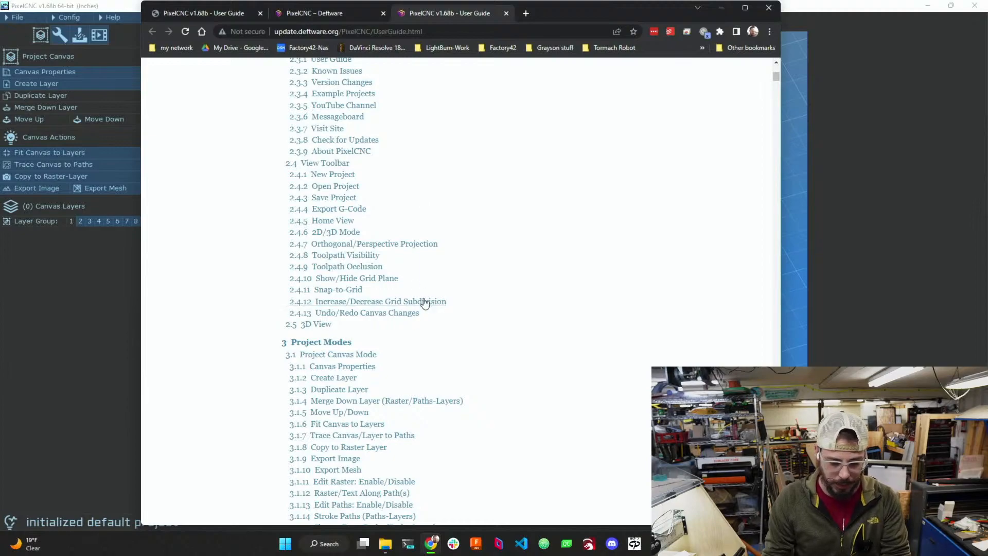
pyautogui.scroll(-3, 398, 283)
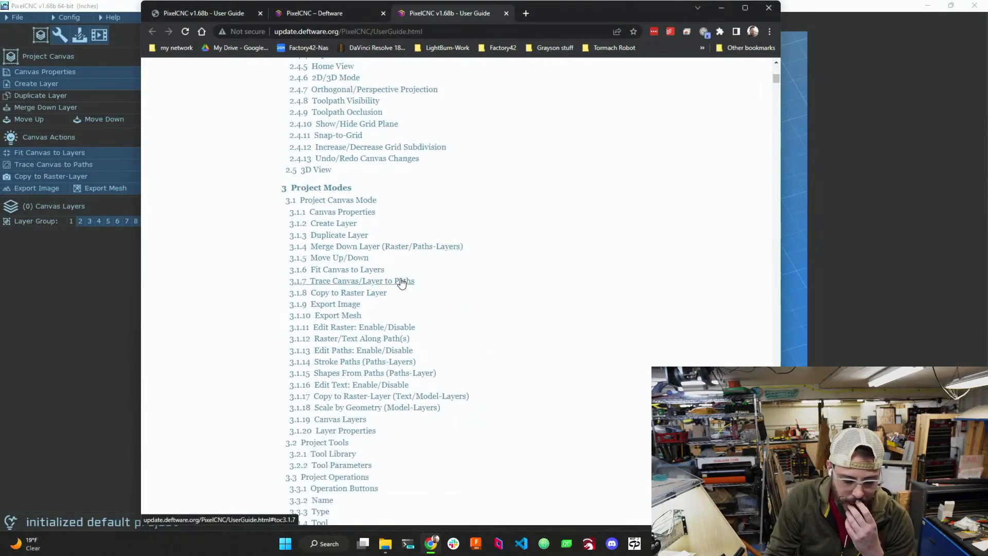
pyautogui.scroll(-4, 400, 278)
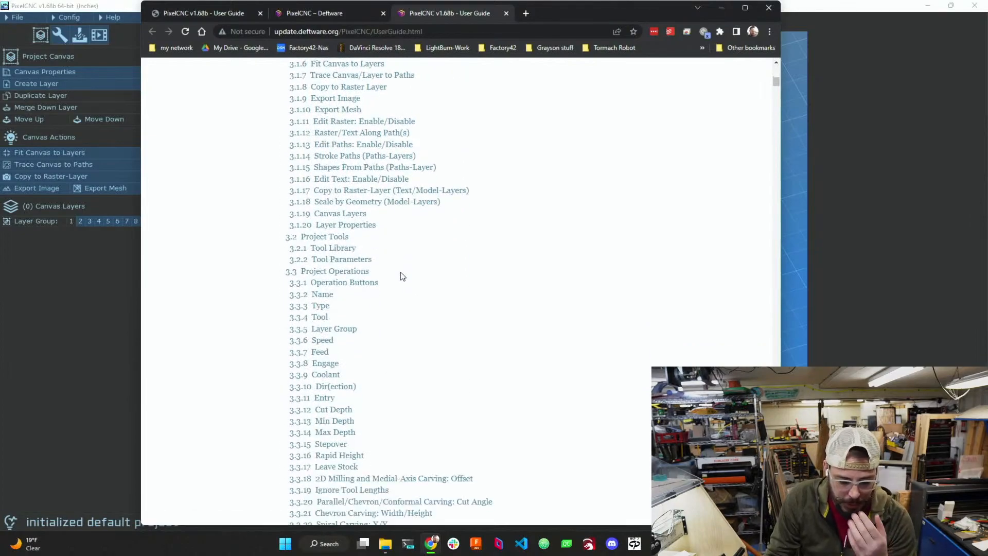
pyautogui.scroll(-6, 400, 278)
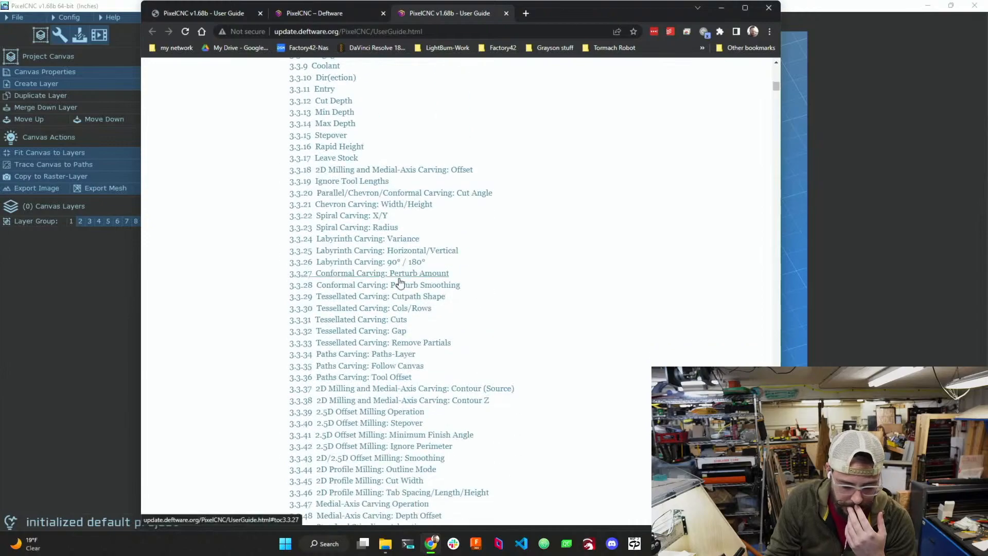
pyautogui.scroll(-10, 401, 282)
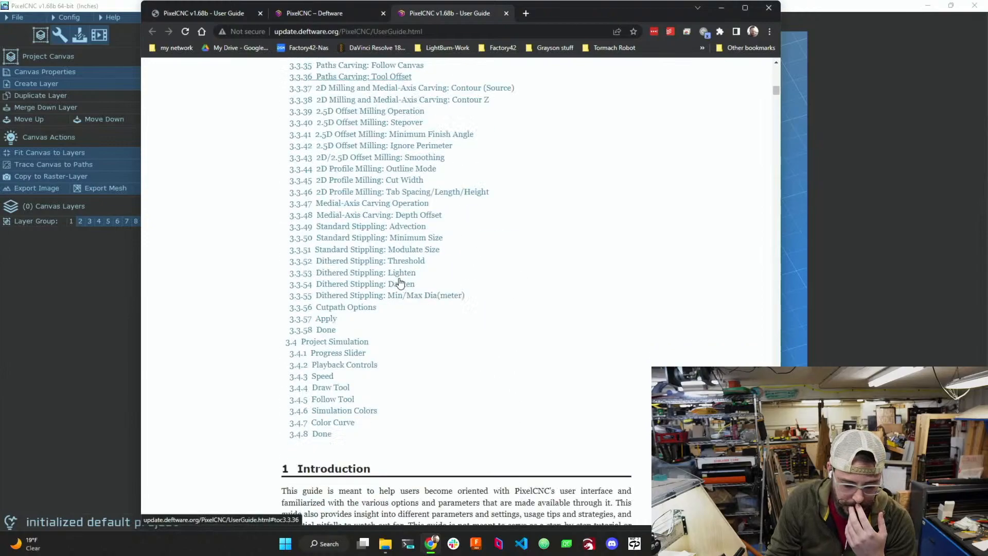
pyautogui.scroll(-6, 401, 282)
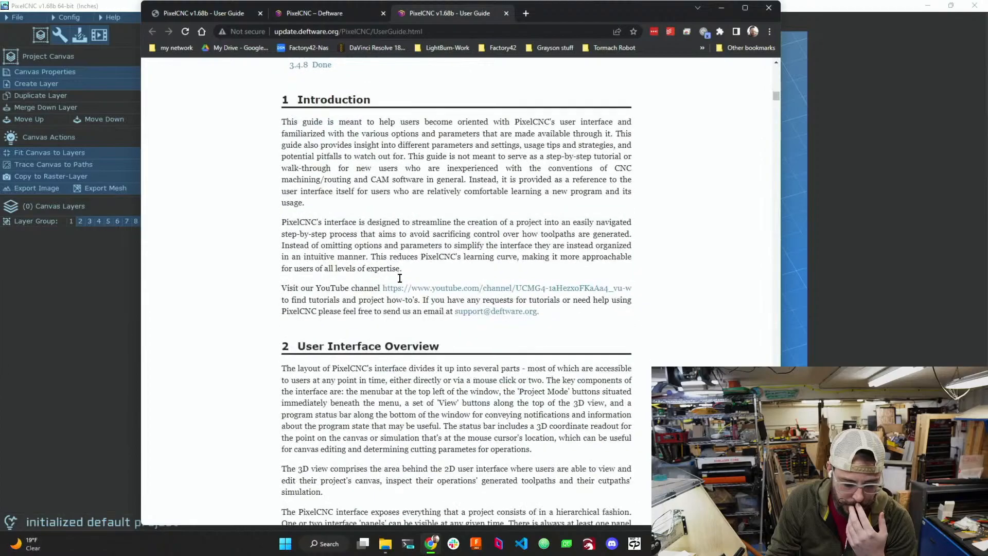
pyautogui.scroll(-4, 400, 282)
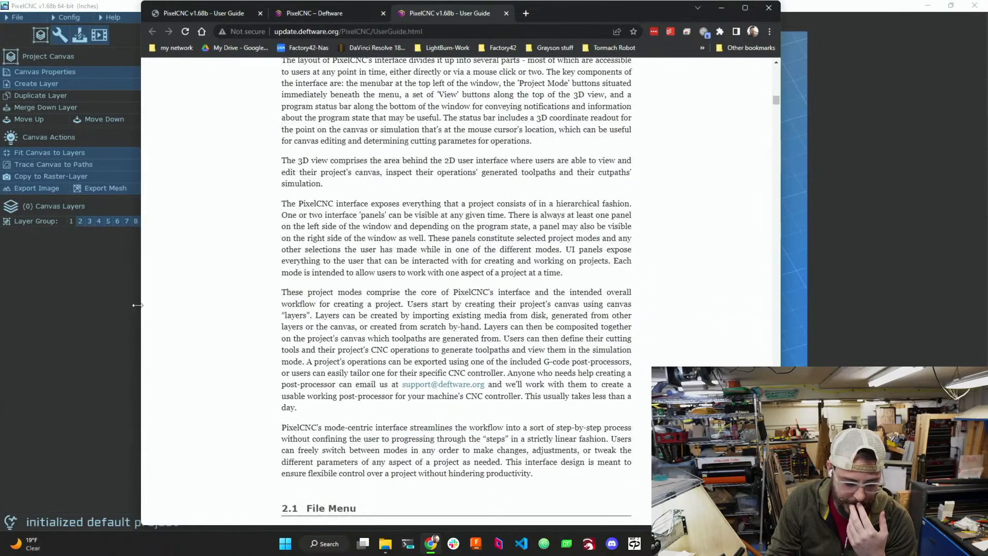
# - Switch back to PixelCNC and examine the available layer types for creating a layer, without adding one
pyautogui.click(114, 309)
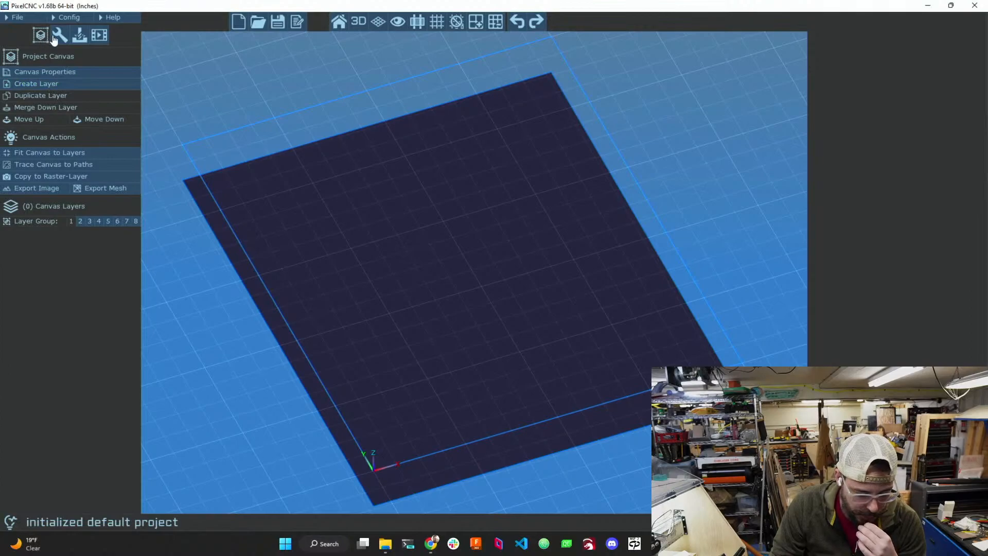
pyautogui.click(51, 86)
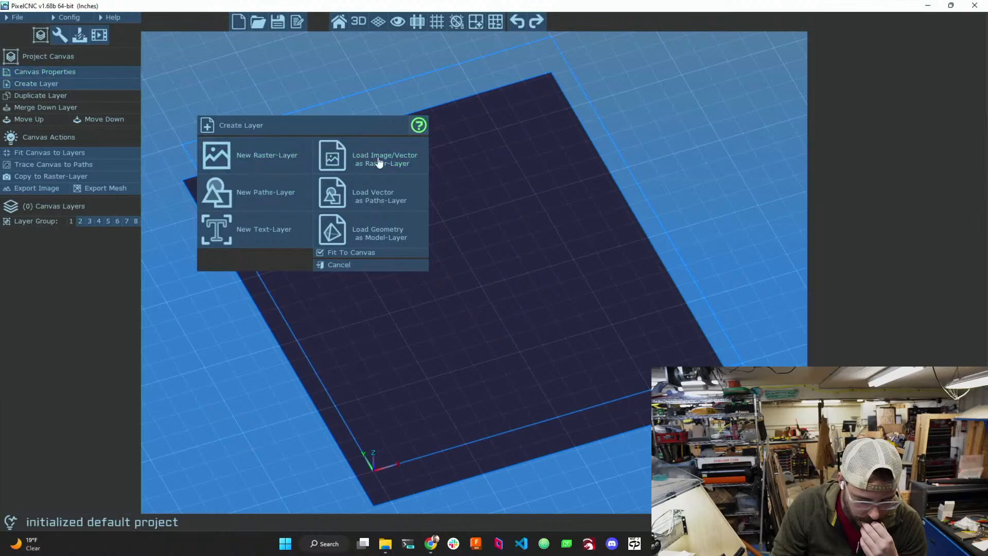
pyautogui.click(364, 267)
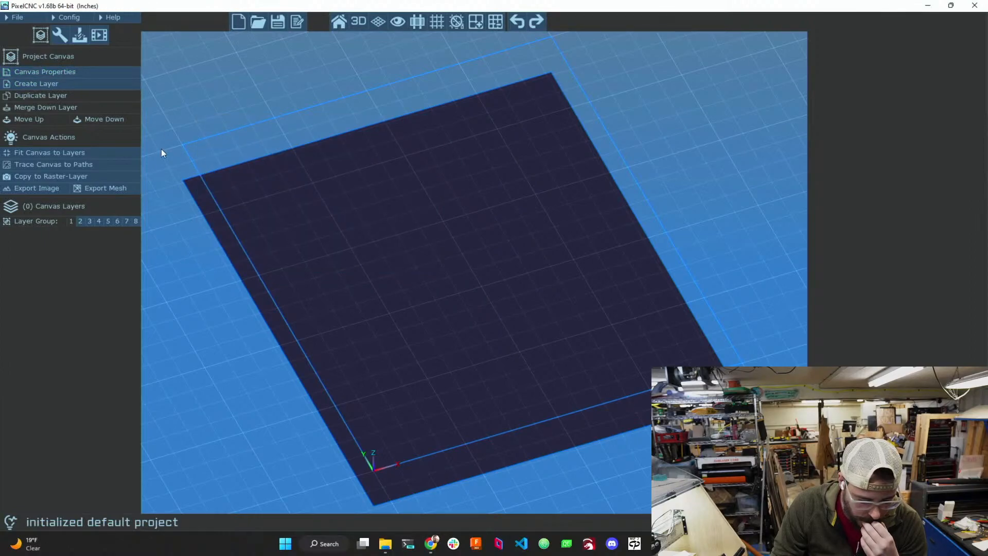
# - Open the canvas properties and set the canvas X size to 3.625 inches
pyautogui.click(77, 73)
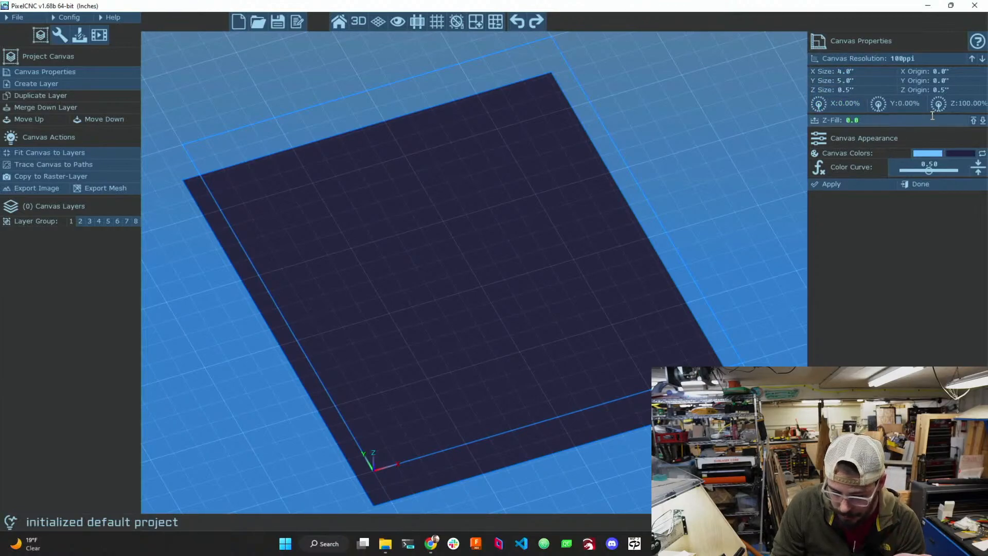
pyautogui.click(926, 90)
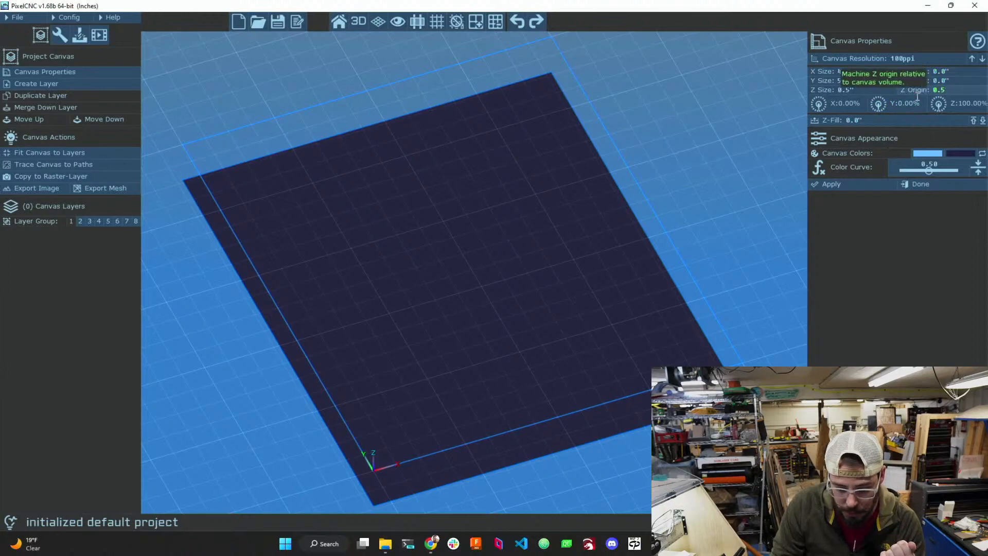
pyautogui.click(832, 185)
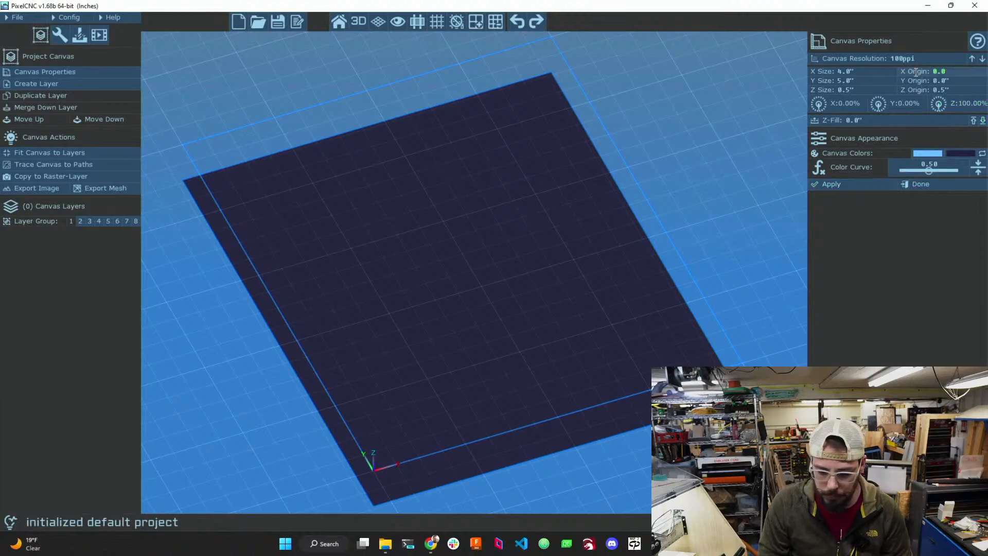
pyautogui.click(879, 78)
pyautogui.click(867, 73)
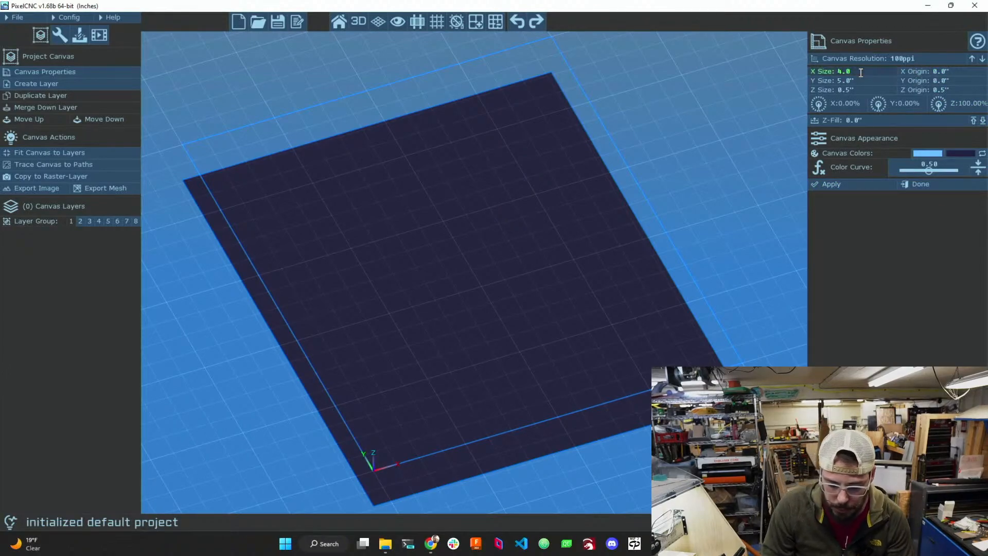
pyautogui.click(883, 82)
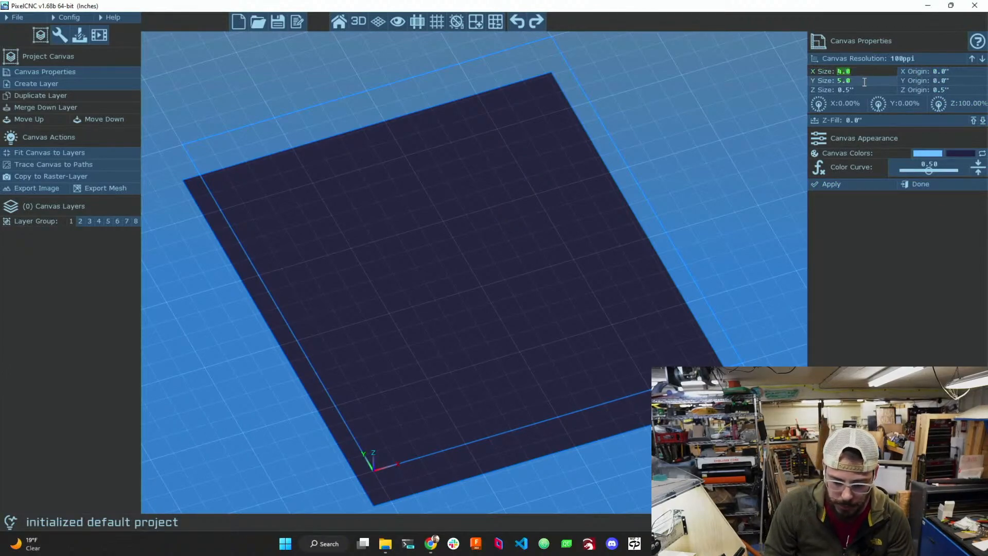
pyautogui.write('3.625')
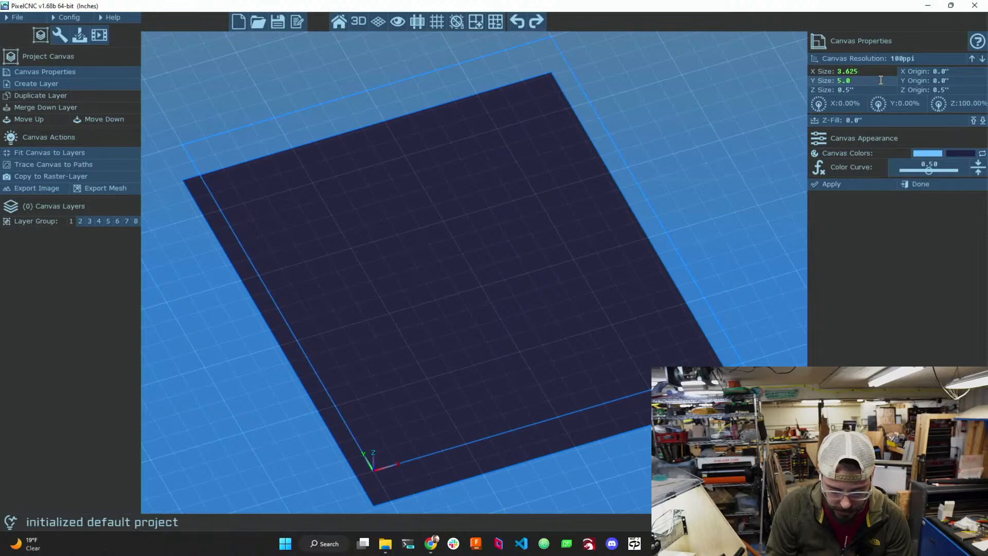
# - Switch to Calculator to compute 7 ÷ 16, and return to PixelCNC
pyautogui.press('super')
pyautogui.write('calculator')
pyautogui.press('Return')
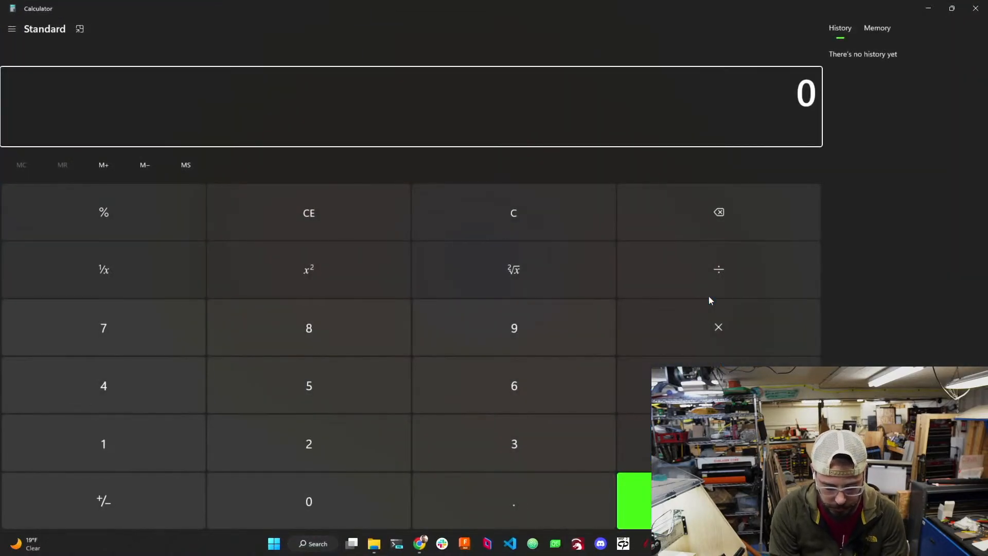
pyautogui.write('7 ÷ 16')
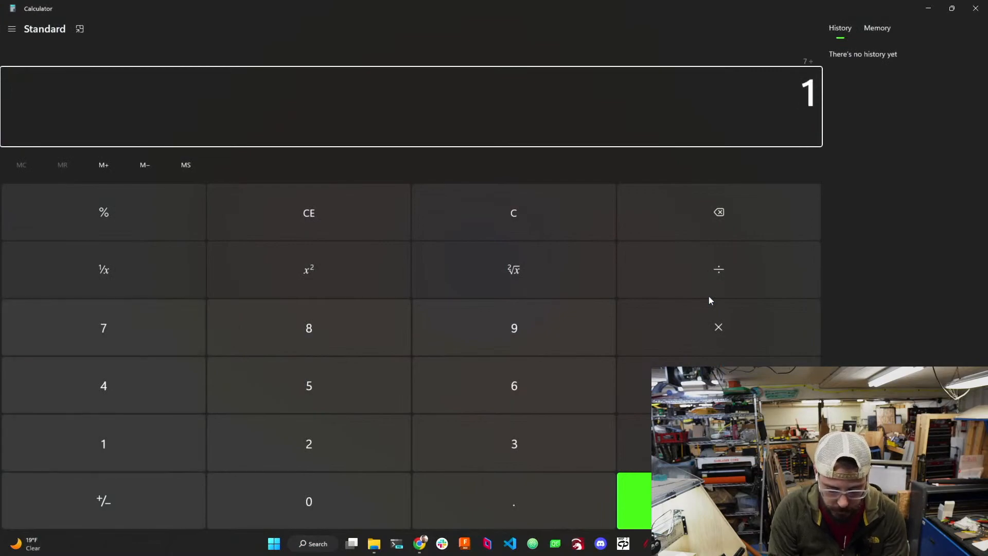
pyautogui.press('Return')
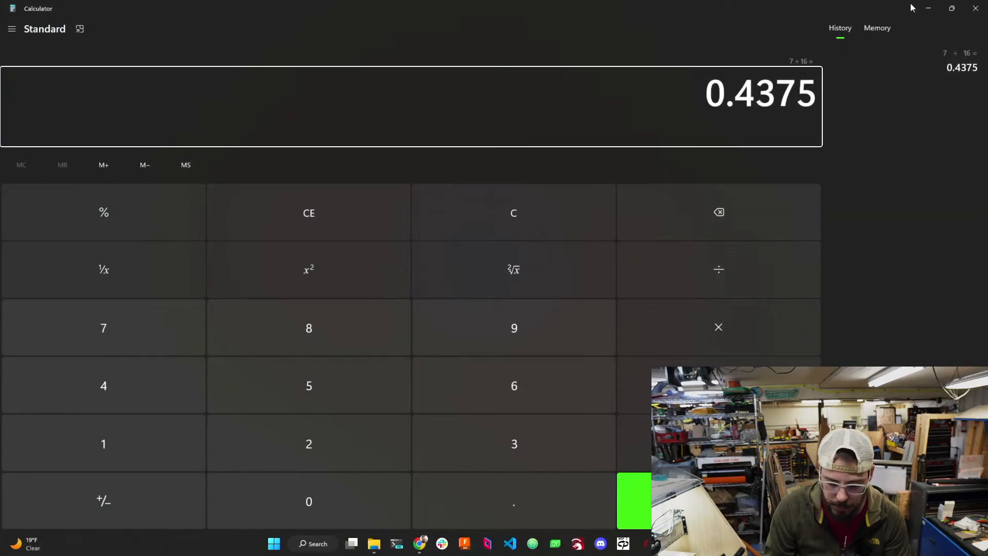
pyautogui.click(929, 10)
# - Set the canvas Y size to 2.4375 inches and check the Z size and Z-fill fields
pyautogui.click(857, 81)
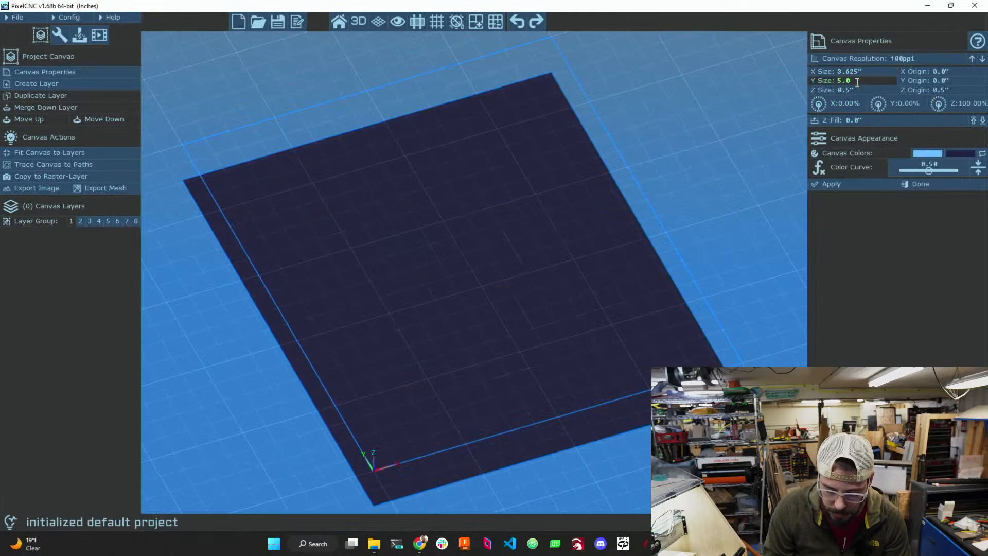
pyautogui.moveTo(857, 79); pyautogui.dragTo(828, 77)
pyautogui.write('2.4375')
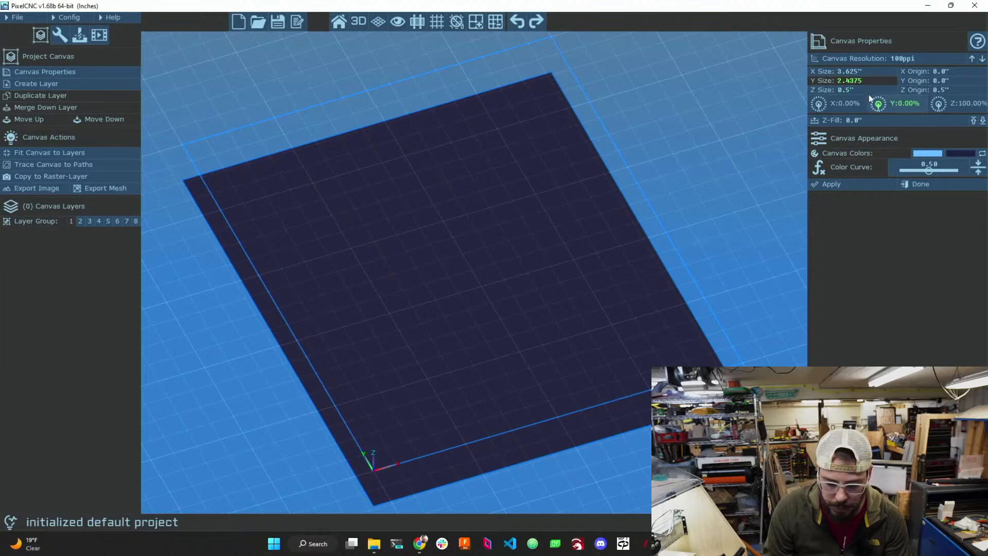
pyautogui.click(844, 90)
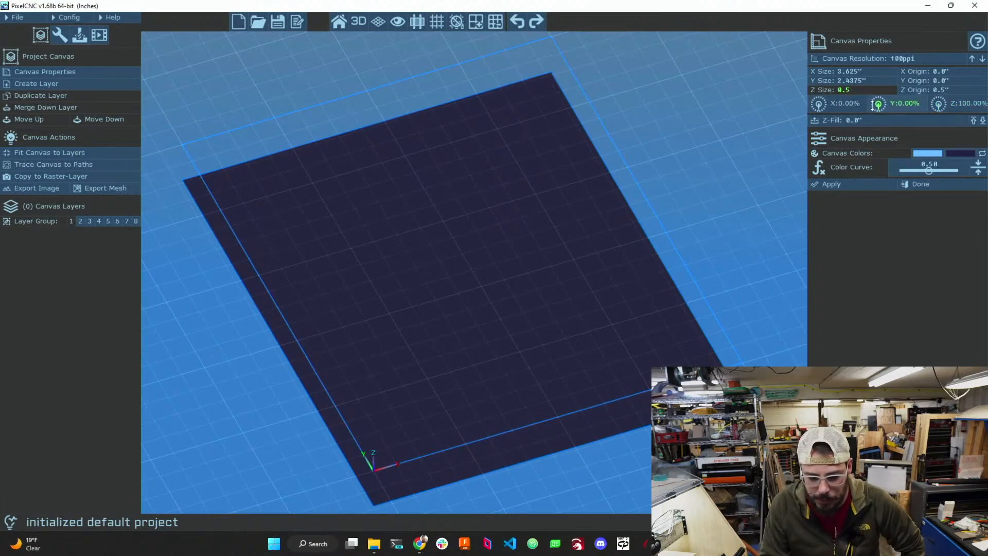
pyautogui.click(849, 121)
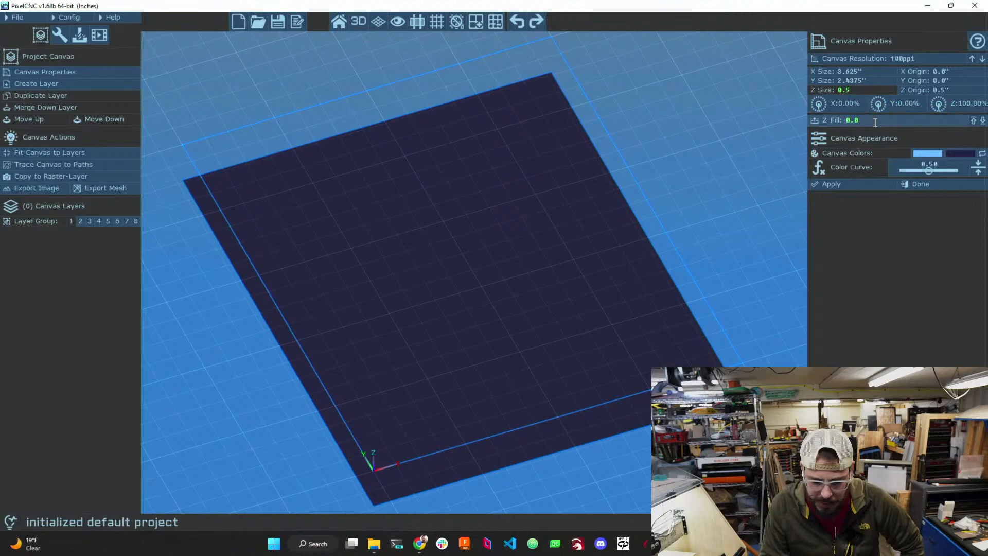
pyautogui.click(814, 139)
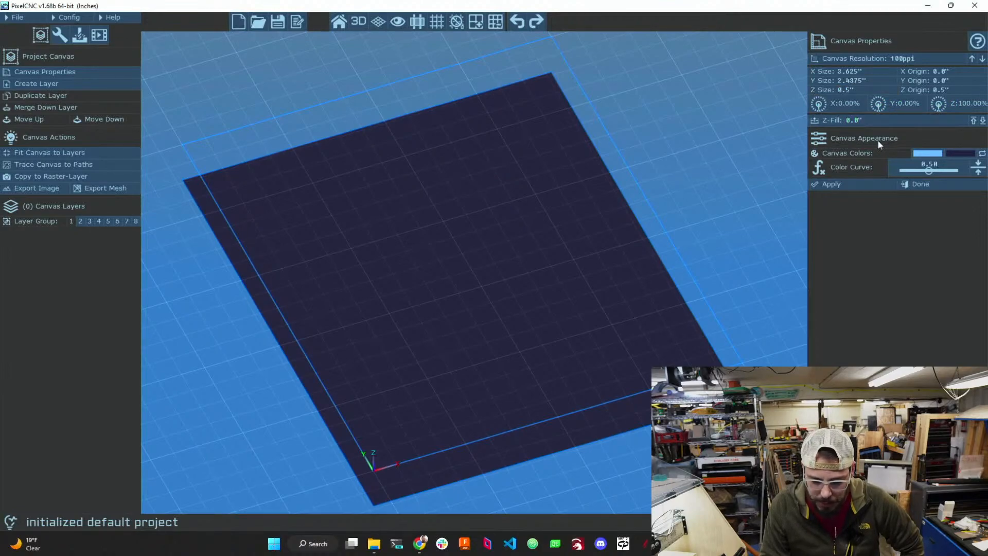
# - Try bright green (RGB 0, 255, 0) as the second canvas color
pyautogui.click(968, 154)
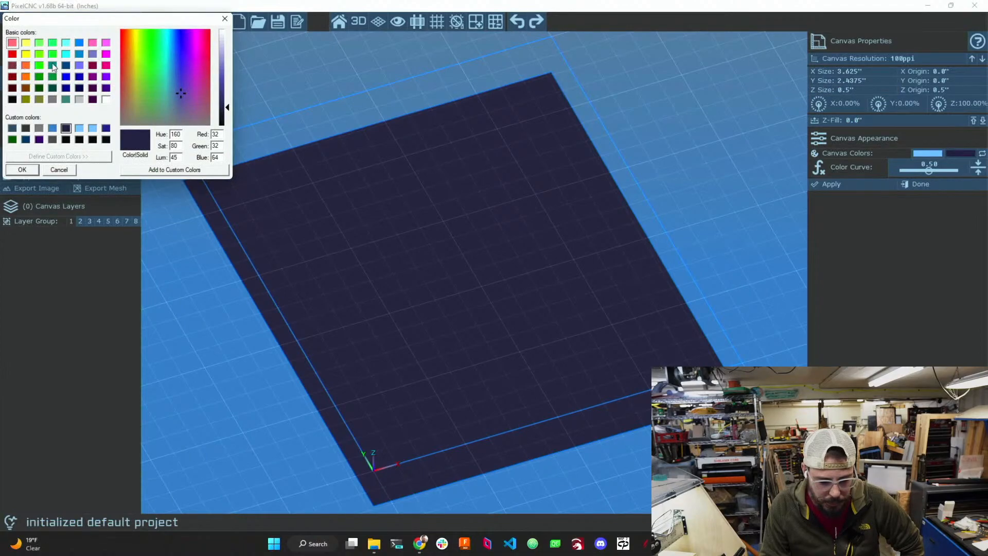
pyautogui.click(39, 65)
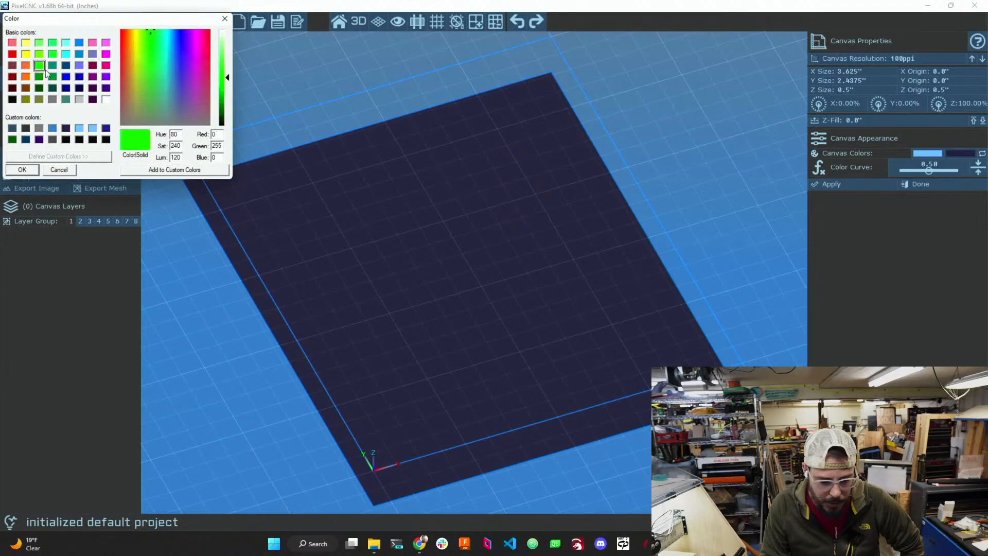
pyautogui.click(23, 171)
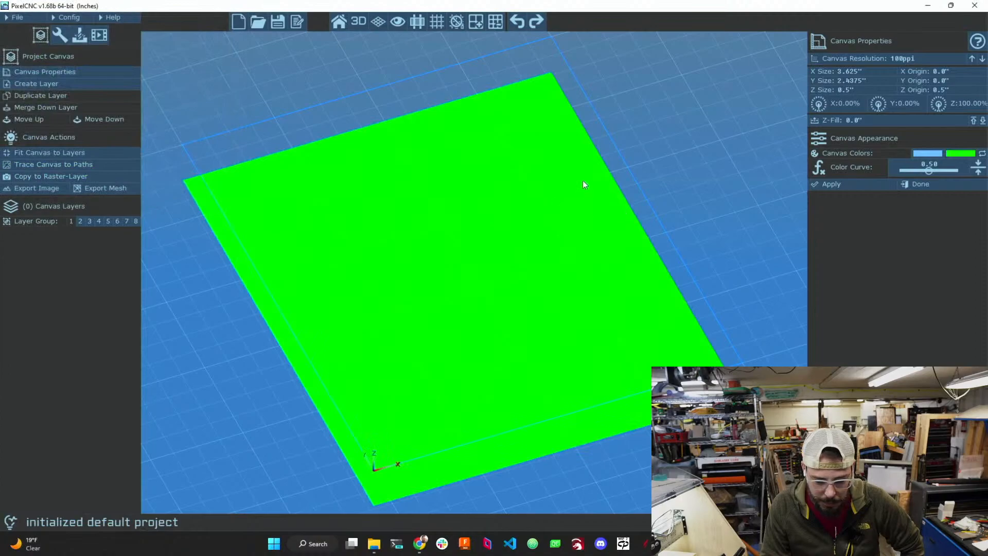
# - Change the second canvas color to light violet-blue (RGB 128, 128, 255)
pyautogui.click(959, 153)
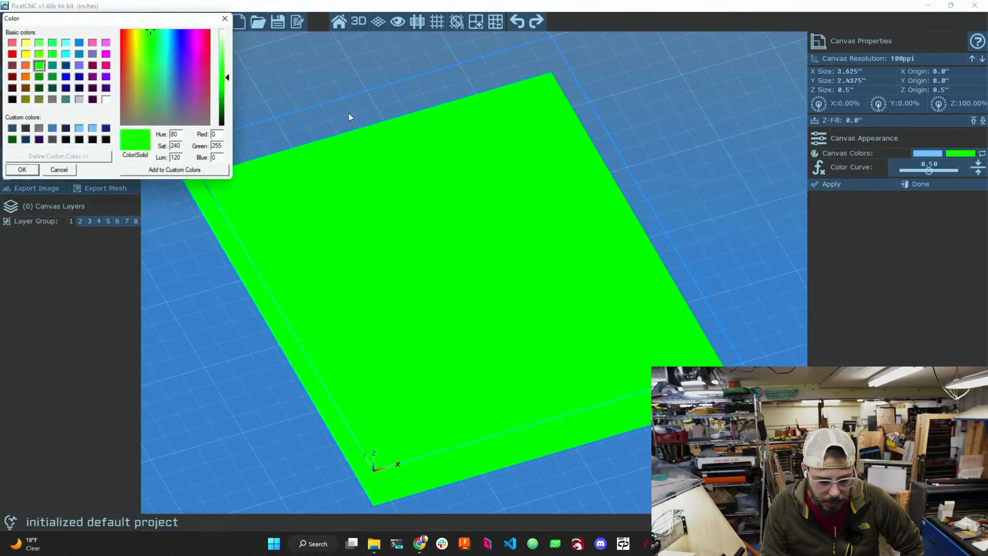
pyautogui.click(80, 65)
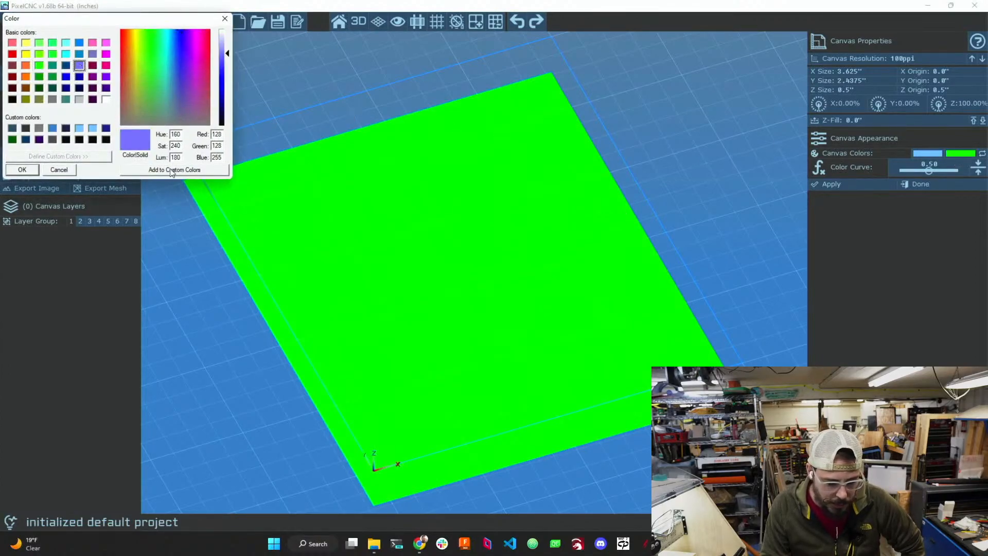
pyautogui.click(21, 170)
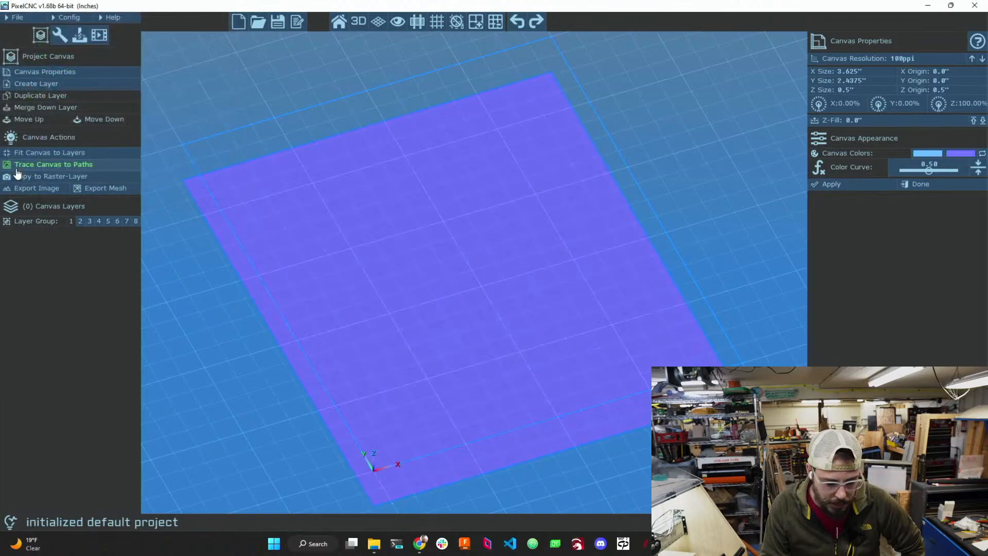
# - Change the second canvas color to pure blue (RGB 0, 0, 255)
pyautogui.click(961, 153)
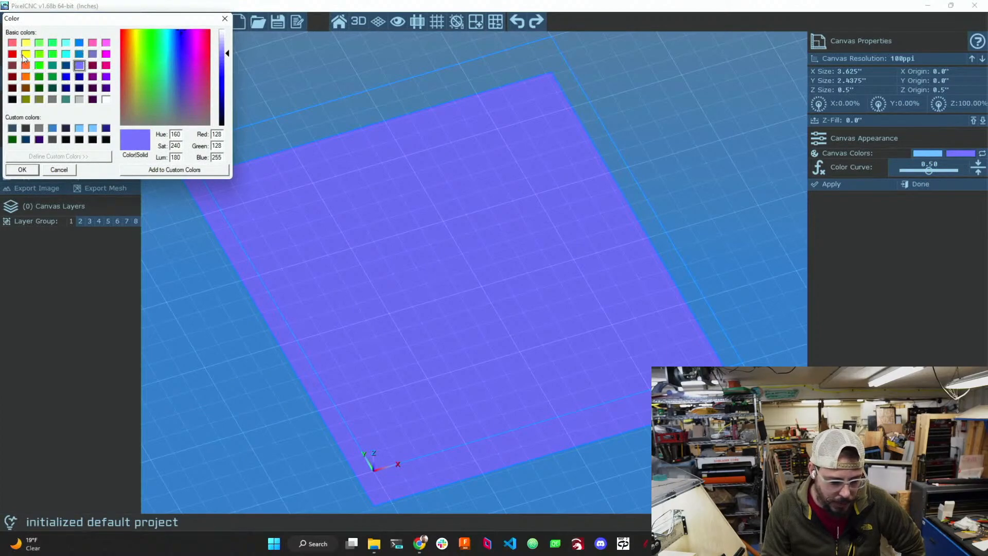
pyautogui.click(66, 76)
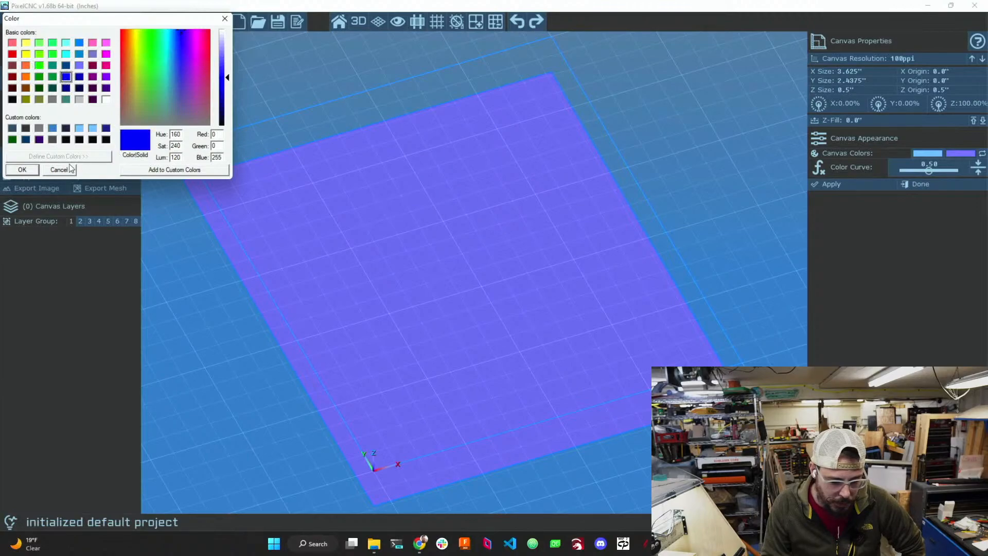
pyautogui.click(22, 169)
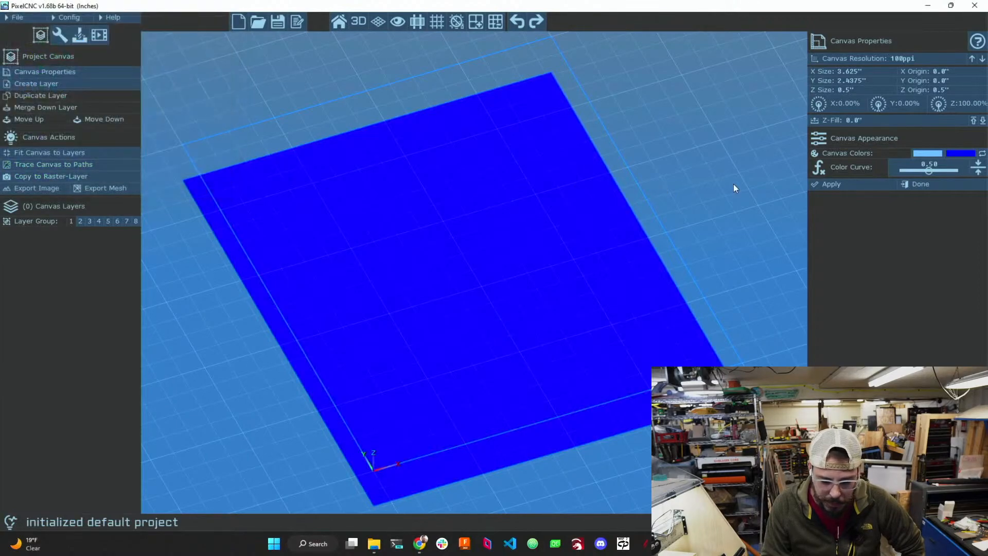
# - Try swapping the two canvas colors back and forth, ending with their original order
pyautogui.click(982, 154)
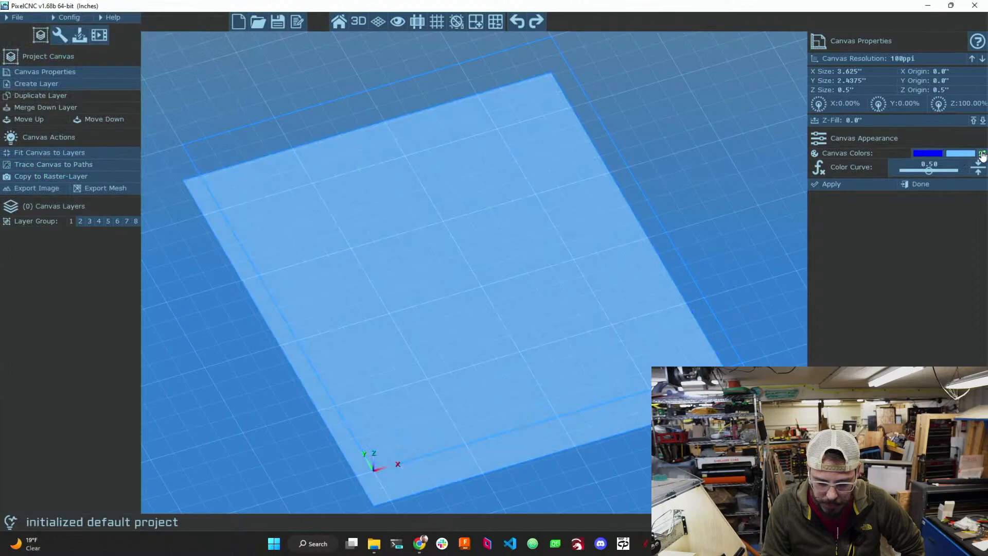
pyautogui.click(982, 153)
pyautogui.click(982, 153)
pyautogui.click(983, 153)
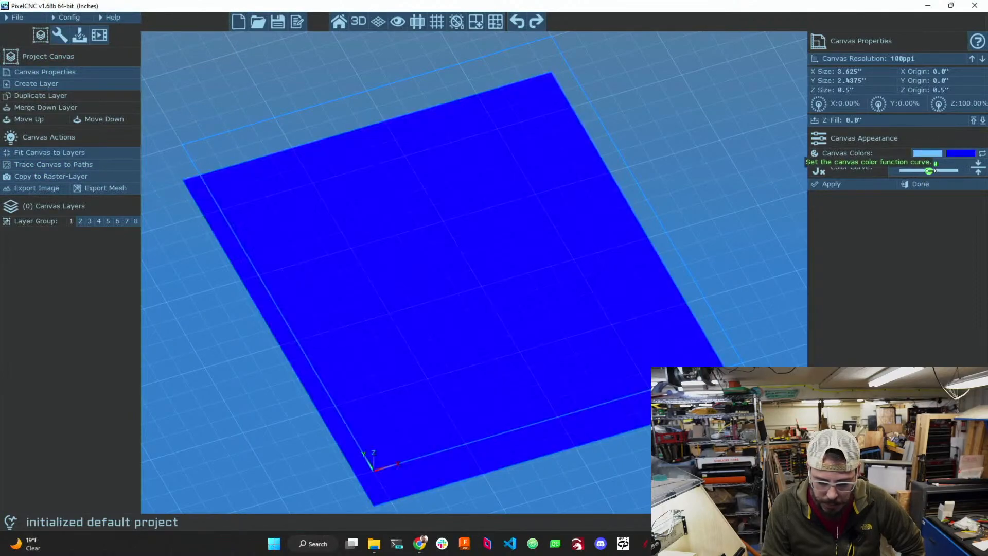
# - Set the canvas color curve to 0.52, shift the Y origin to 12.31%, and apply the canvas changes
pyautogui.moveTo(930, 170)
pyautogui.mouseDown()
pyautogui.moveTo(957, 171)
pyautogui.moveTo(930, 170)
pyautogui.mouseUp()
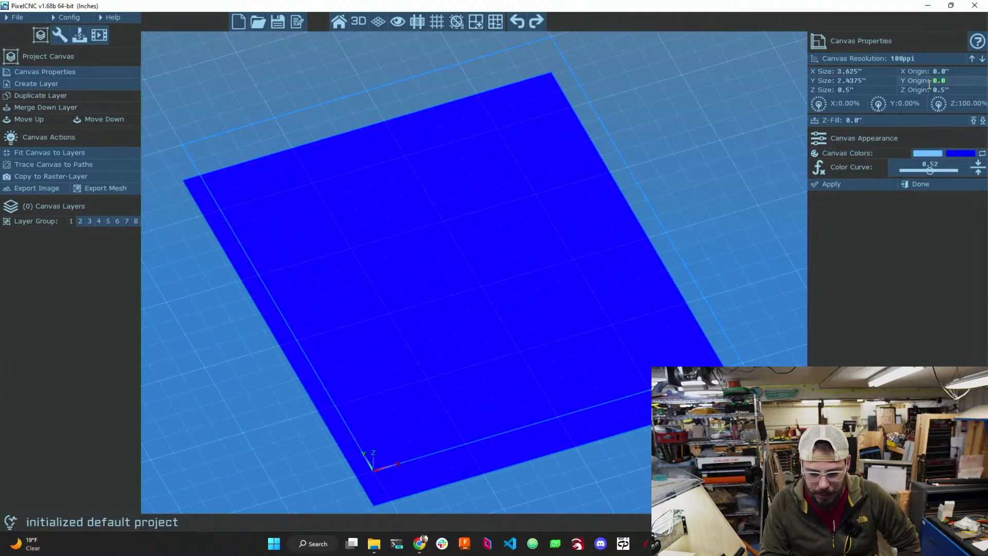
pyautogui.moveTo(908, 102); pyautogui.dragTo(903, 147)
pyautogui.moveTo(905, 103); pyautogui.dragTo(907, 83)
pyautogui.click(864, 185)
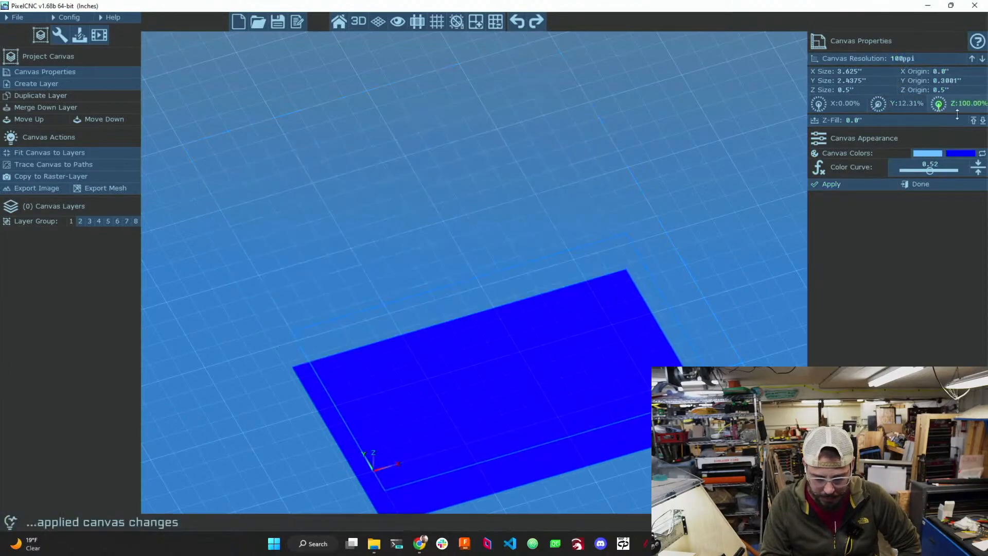
# - Reset the canvas Y origin to 0%, apply the changes, and finish editing the canvas properties
pyautogui.rightClick(906, 101)
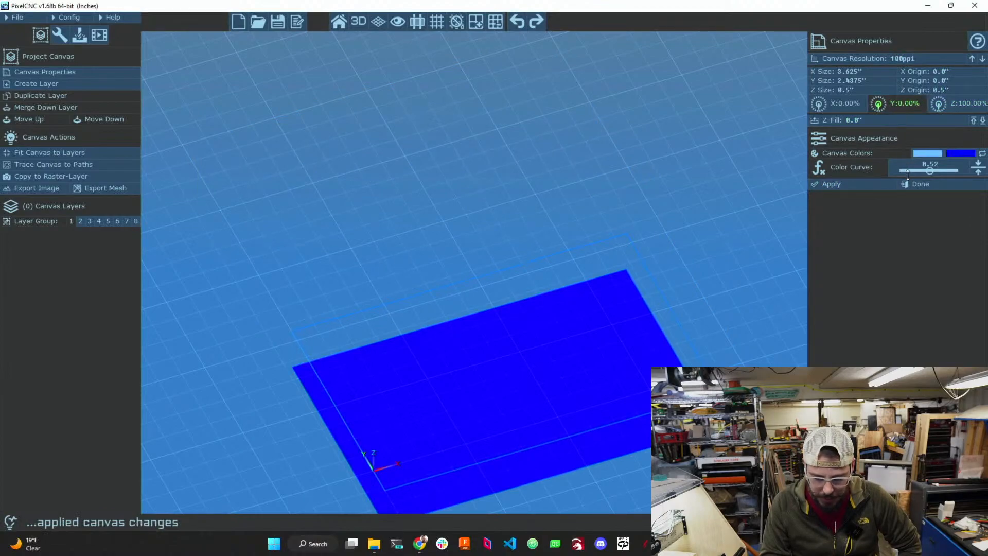
pyautogui.click(871, 185)
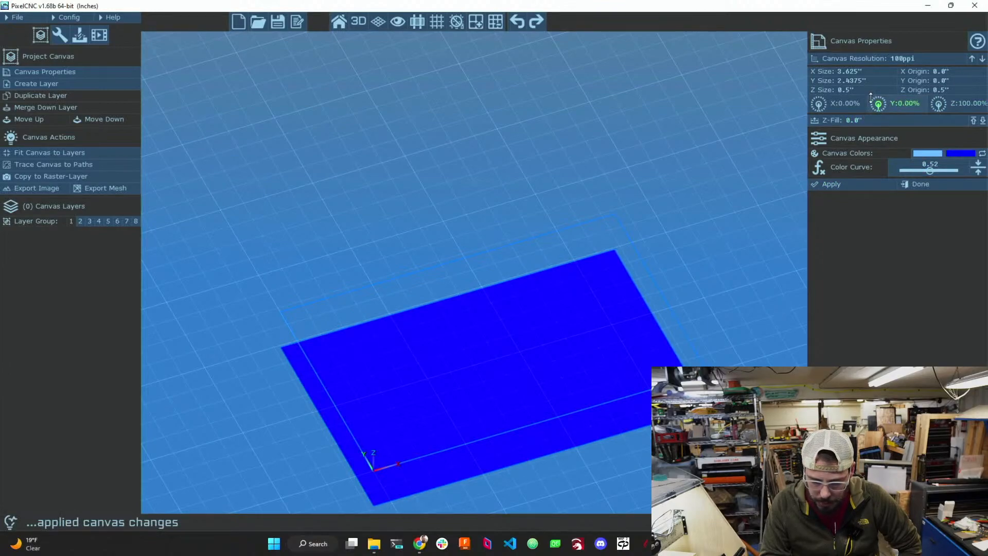
pyautogui.scroll(5, 555, 200)
pyautogui.scroll(-7, 556, 206)
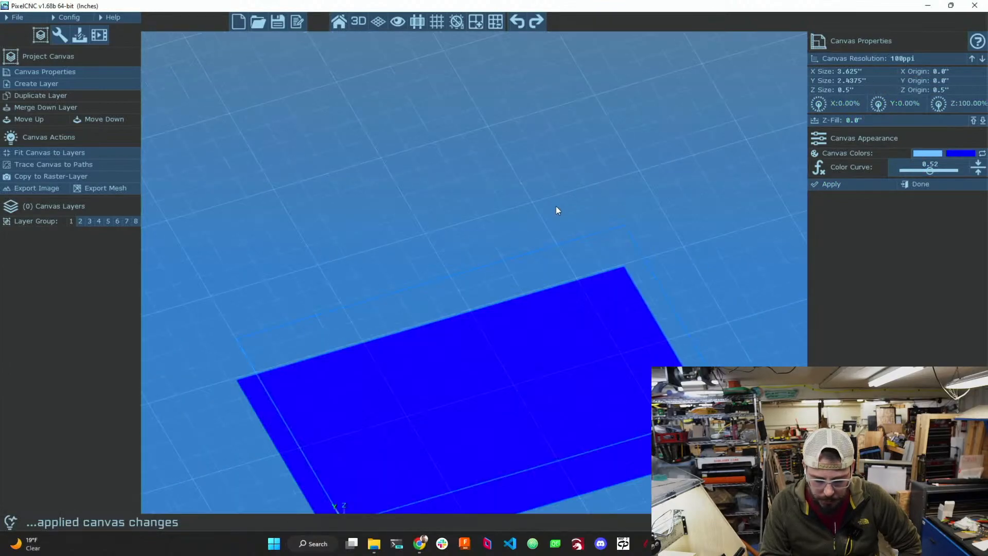
pyautogui.scroll(3, 532, 237)
pyautogui.scroll(-1, 515, 366)
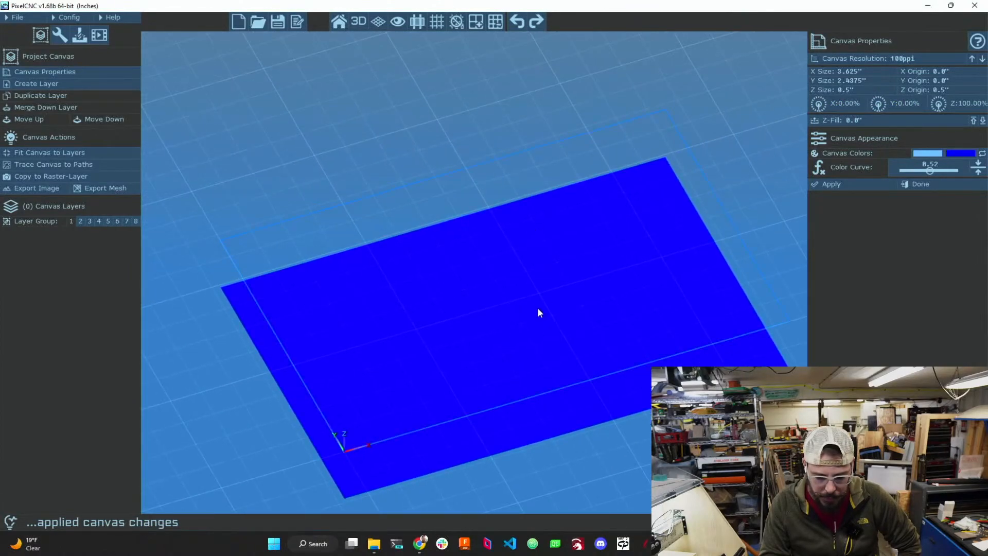
pyautogui.click(914, 184)
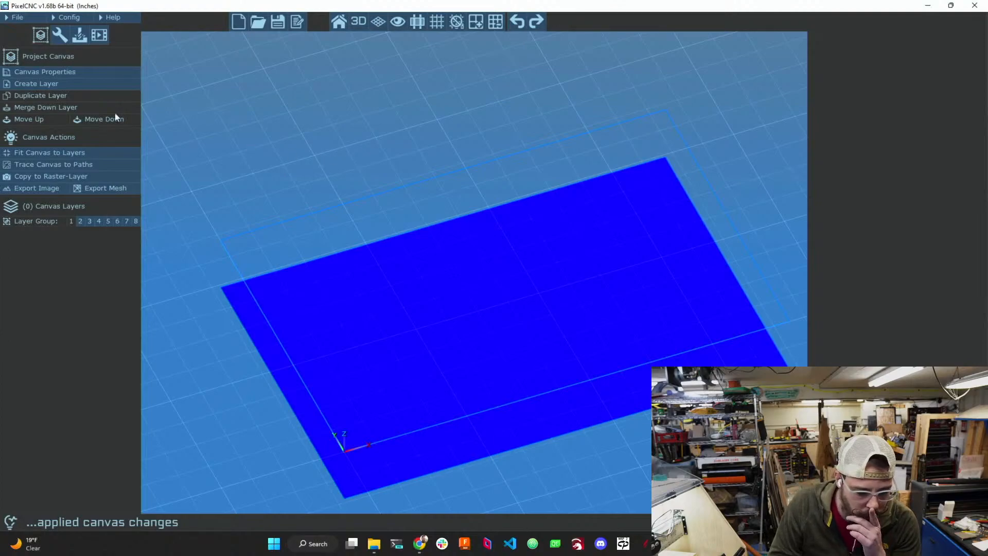
# - Create a new text layer on the canvas
pyautogui.click(62, 84)
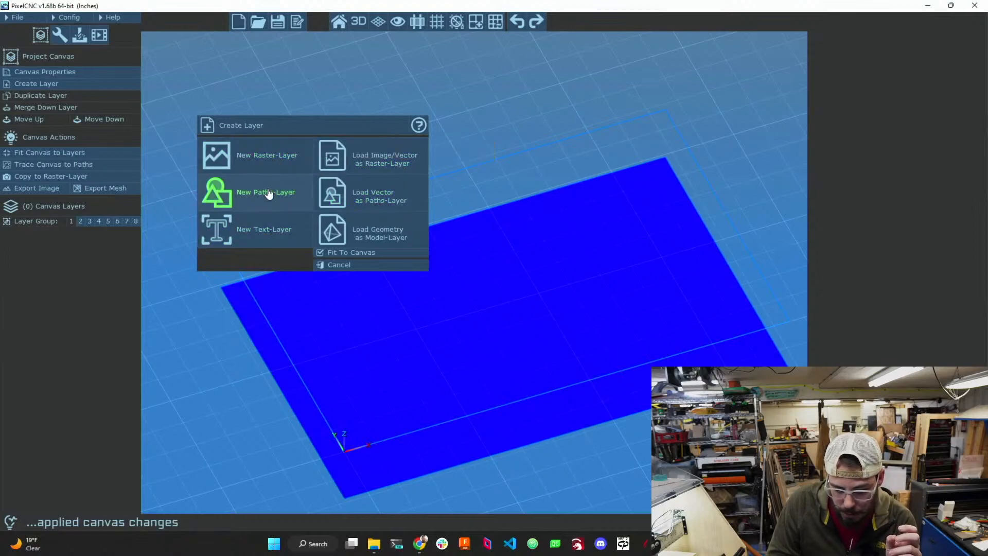
pyautogui.click(283, 230)
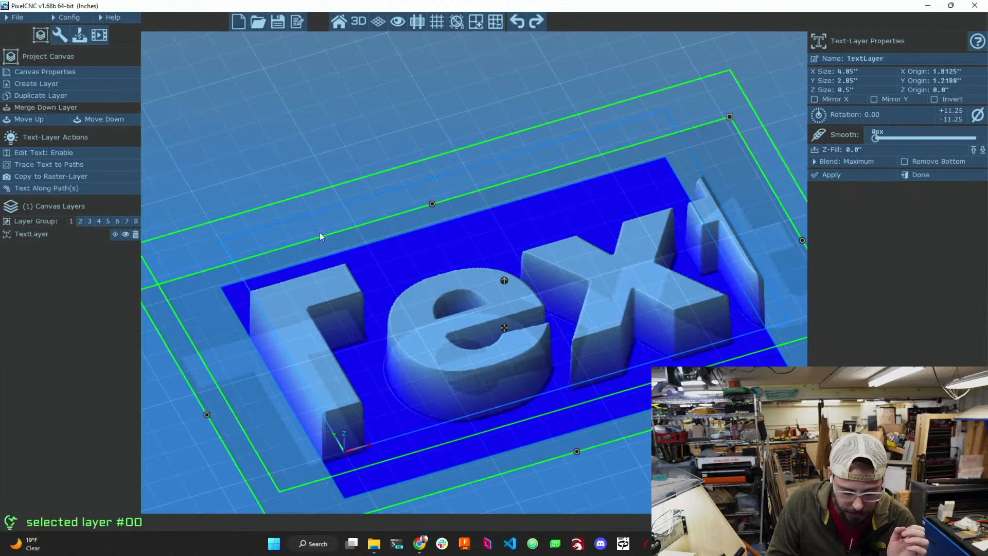
pyautogui.scroll(3, 444, 277)
pyautogui.scroll(-4, 433, 275)
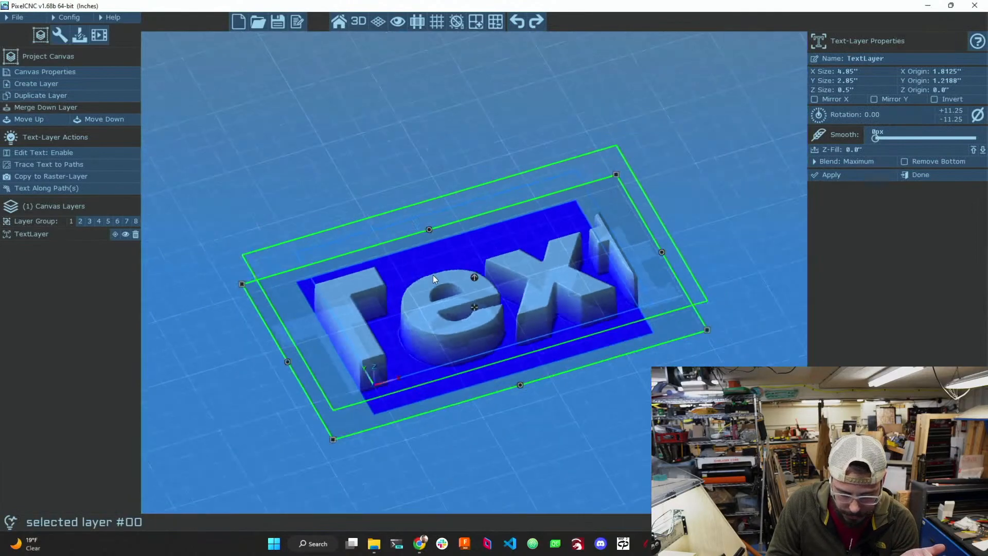
pyautogui.scroll(1, 436, 276)
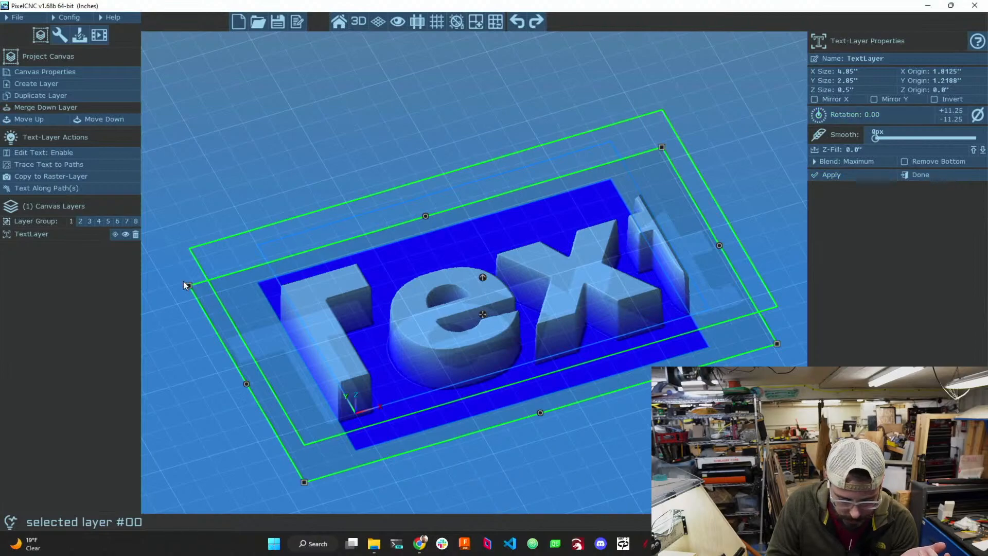
# - Shrink the text layer to fit the canvas at about 3.61 by 2.46 inches, and read the layer usage information
pyautogui.moveTo(189, 285); pyautogui.dragTo(258, 282)
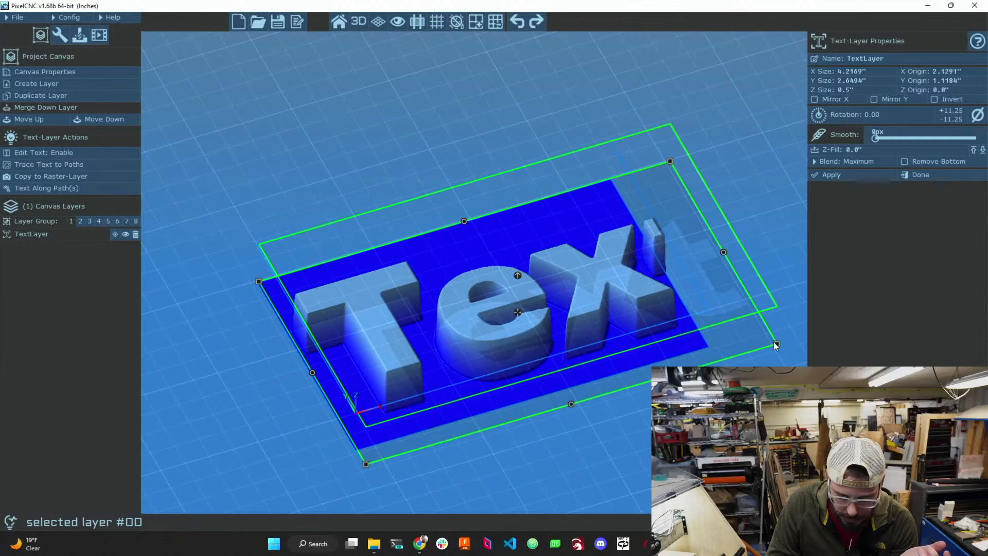
pyautogui.moveTo(776, 343); pyautogui.dragTo(710, 348)
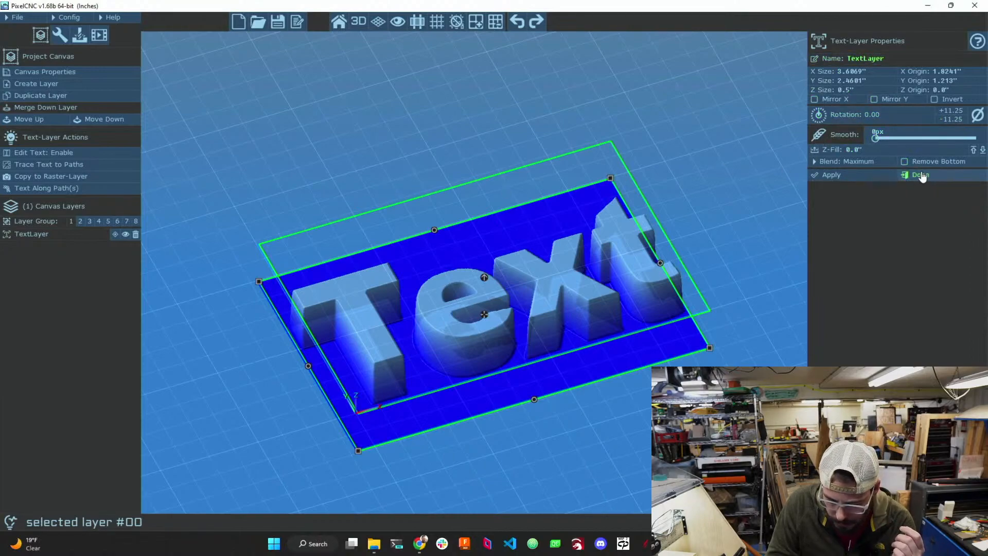
pyautogui.click(898, 148)
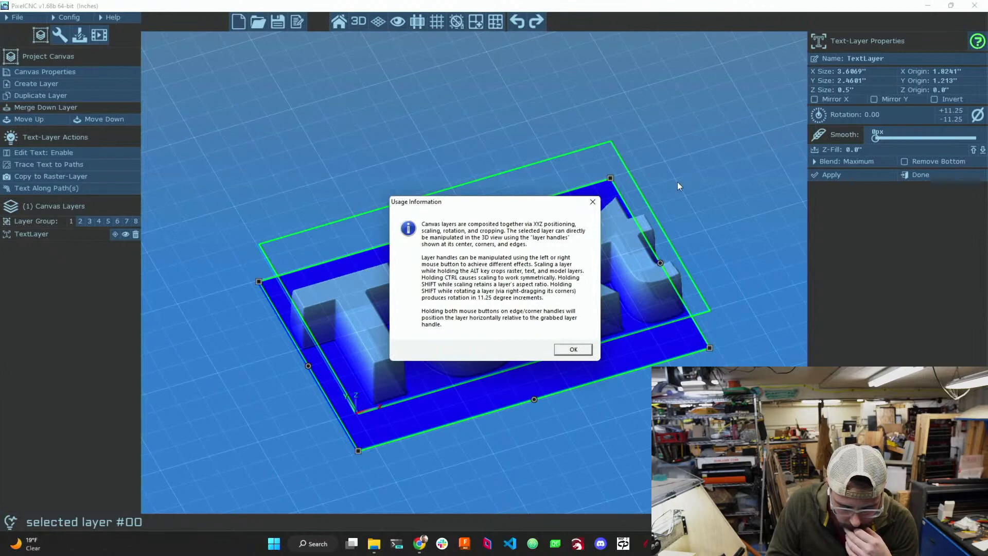
pyautogui.click(572, 350)
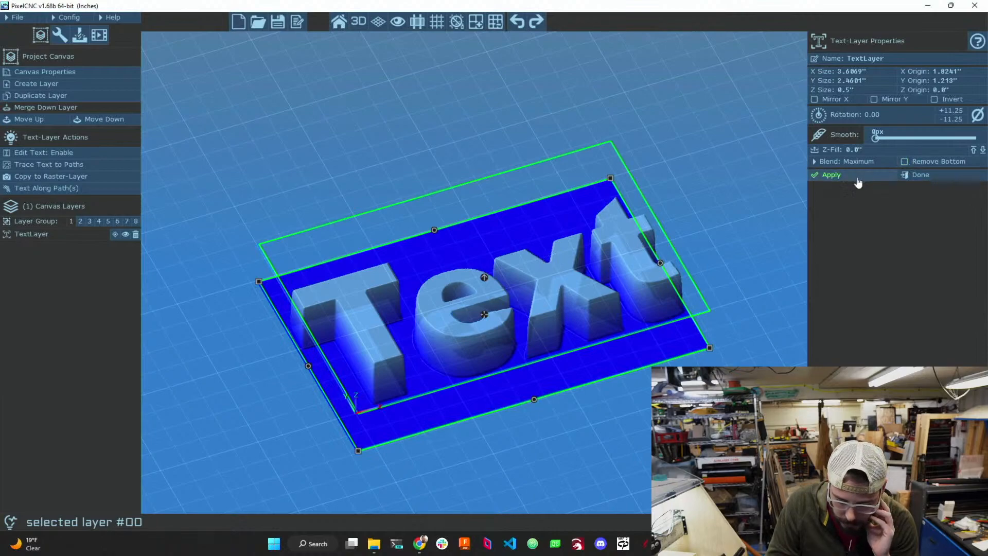
pyautogui.click(906, 176)
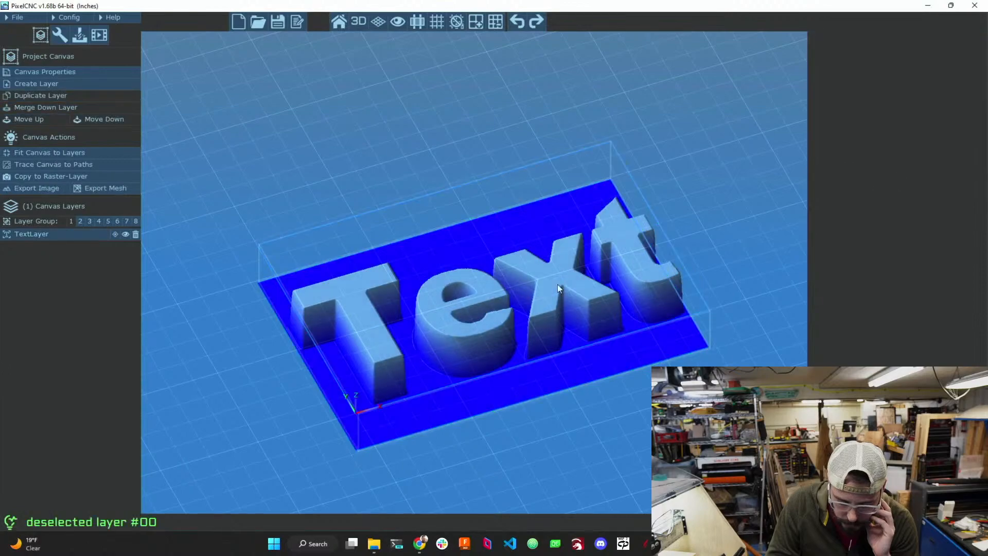
# - Try smoothing the text layer by about 4 px, and deselect the layer
pyautogui.click(59, 238)
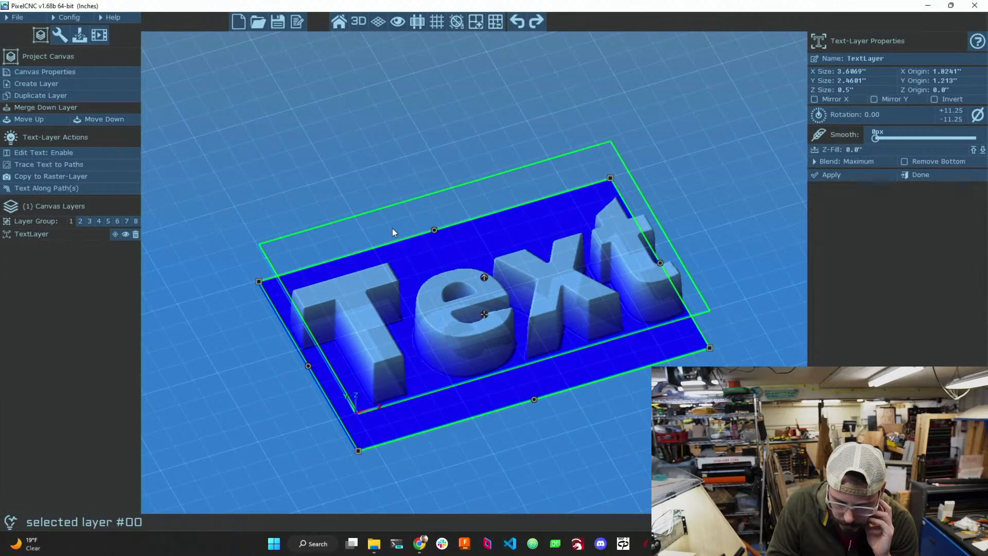
pyautogui.moveTo(881, 139); pyautogui.dragTo(909, 138)
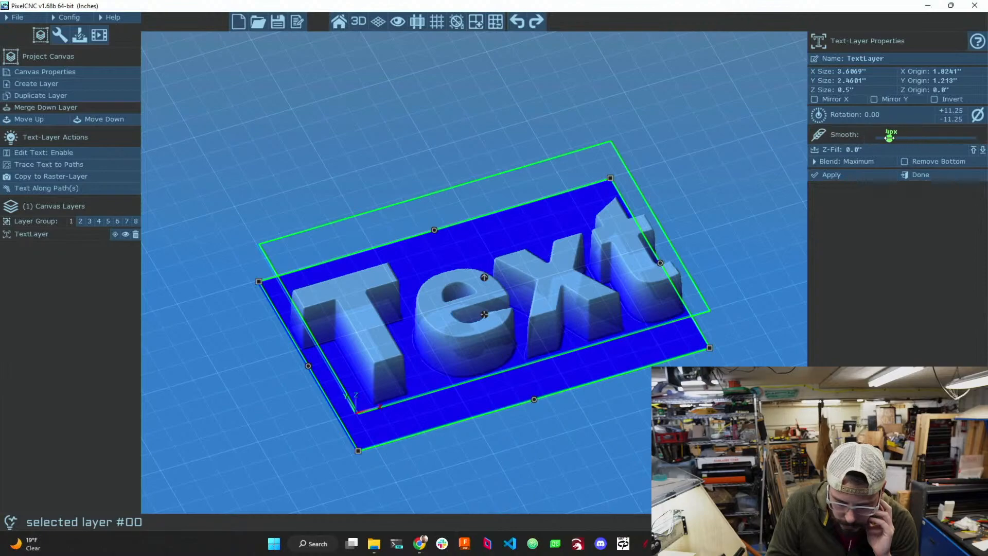
pyautogui.click(921, 179)
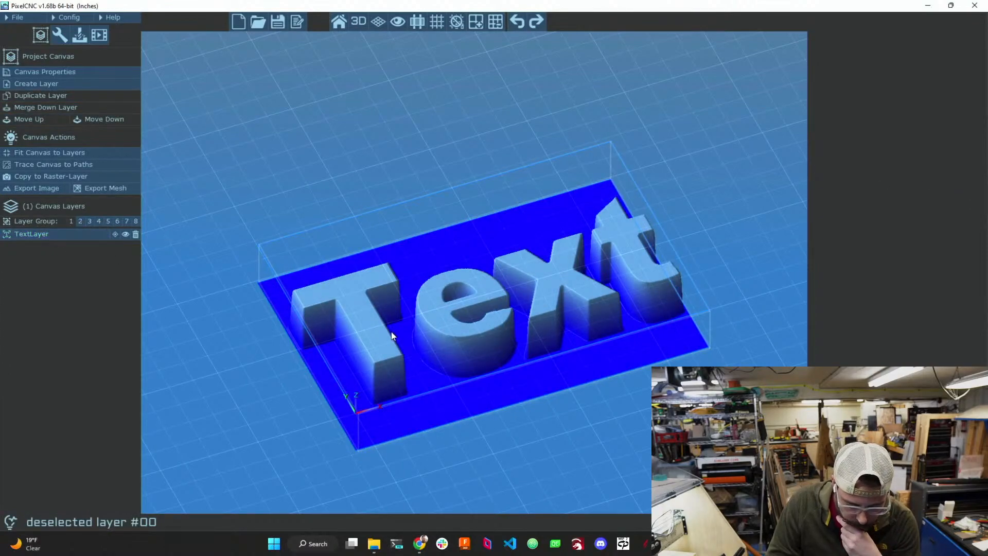
# - Toggle the text layer's relief on the canvas off and back on, and deselect the layer
pyautogui.click(345, 317)
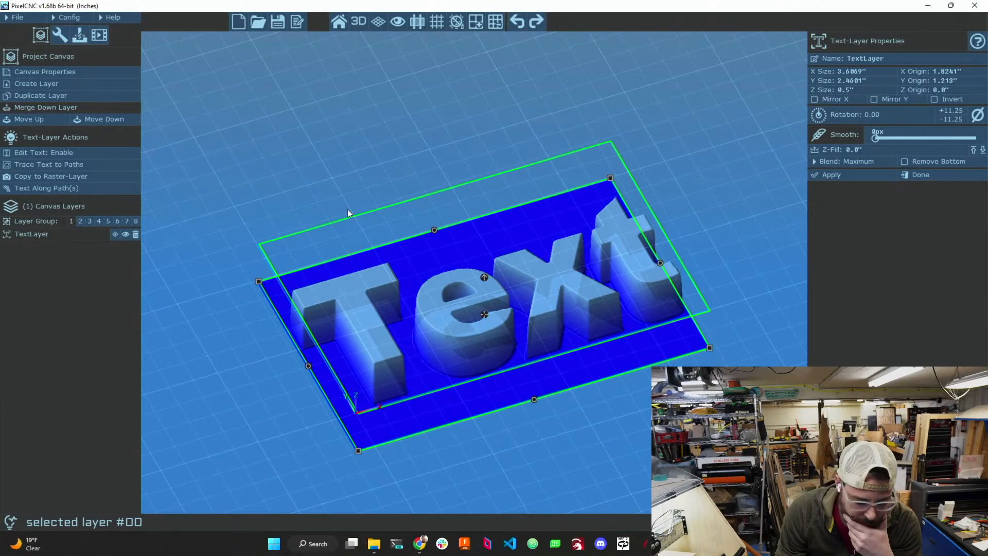
pyautogui.click(114, 235)
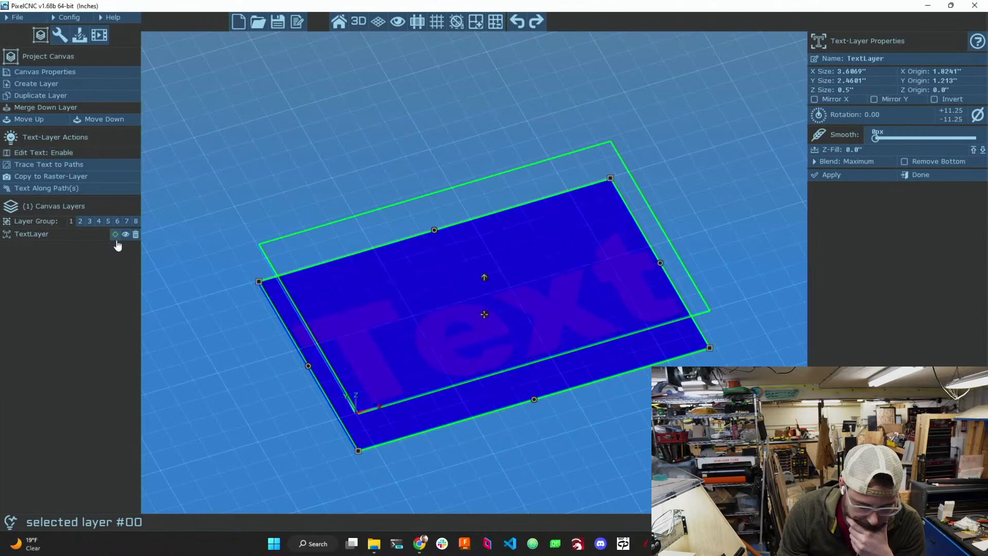
pyautogui.click(115, 236)
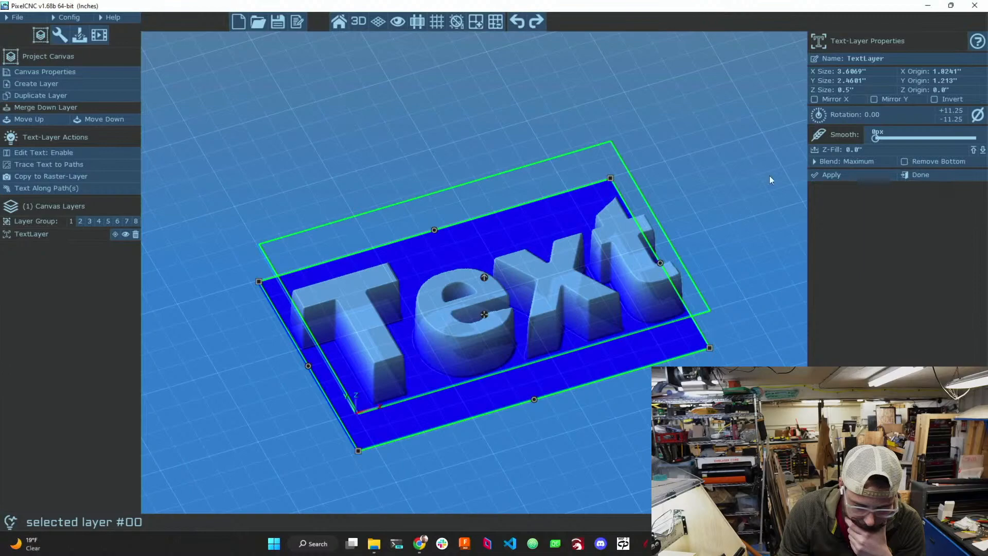
pyautogui.click(919, 175)
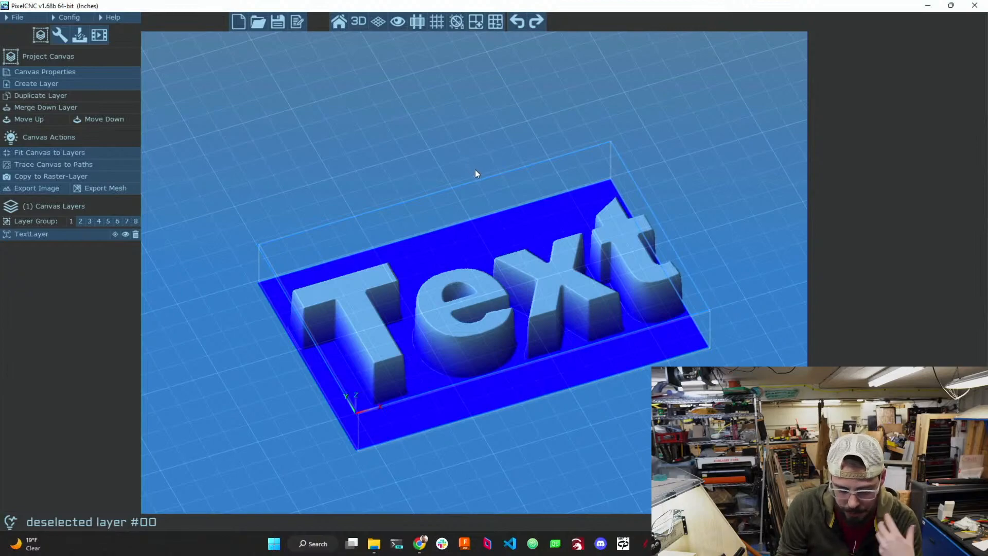
# - Enable text editing on the text layer and try the Blackadder ITC Regular, Bodoni MT Bold, Bradley Hand ITC Regular and Calisto MT Bold Italic fonts
pyautogui.click(54, 235)
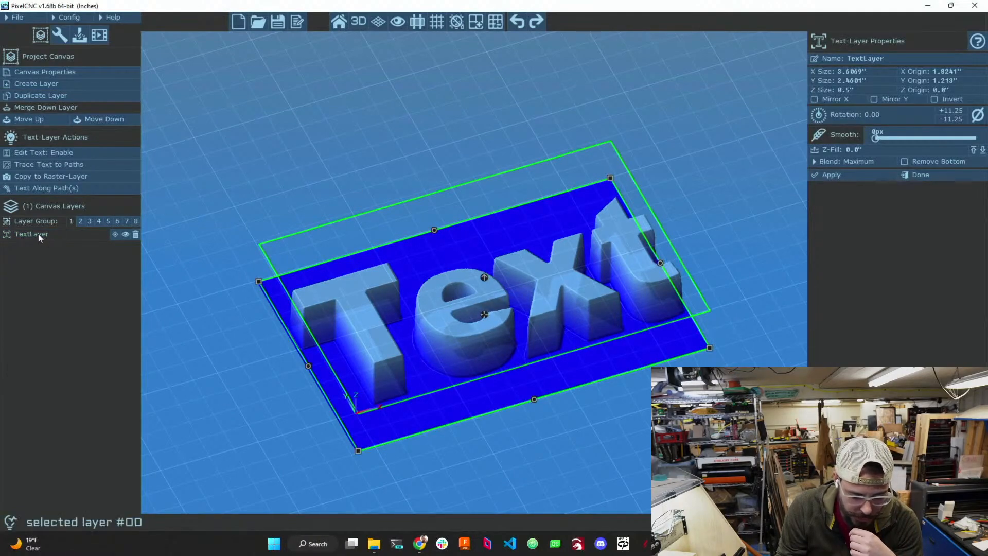
pyautogui.click(50, 154)
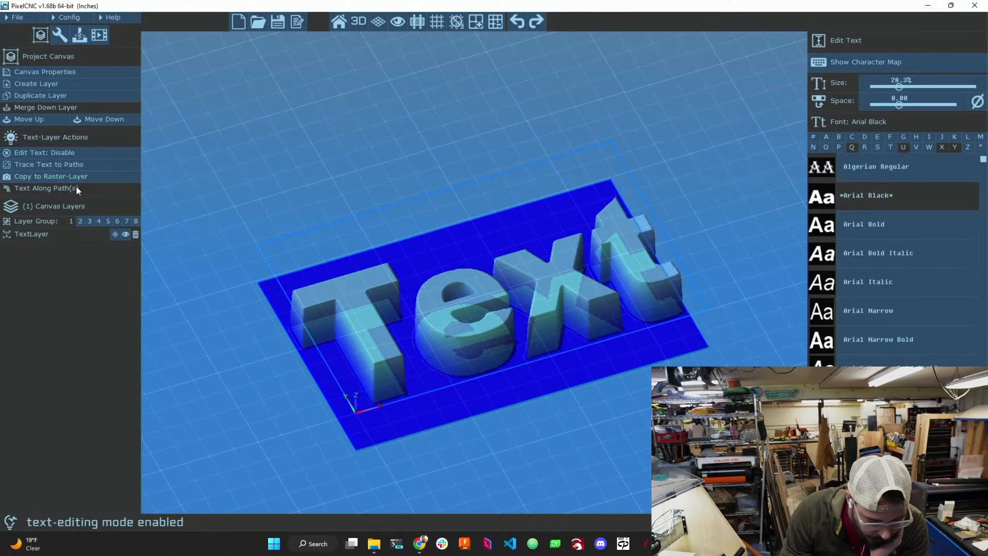
pyautogui.scroll(-10, 871, 278)
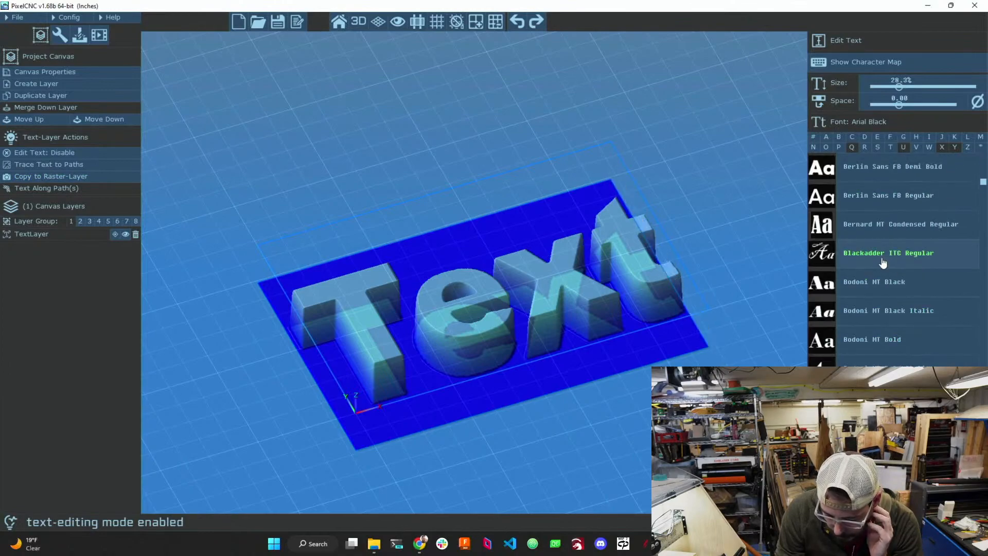
pyautogui.click(882, 254)
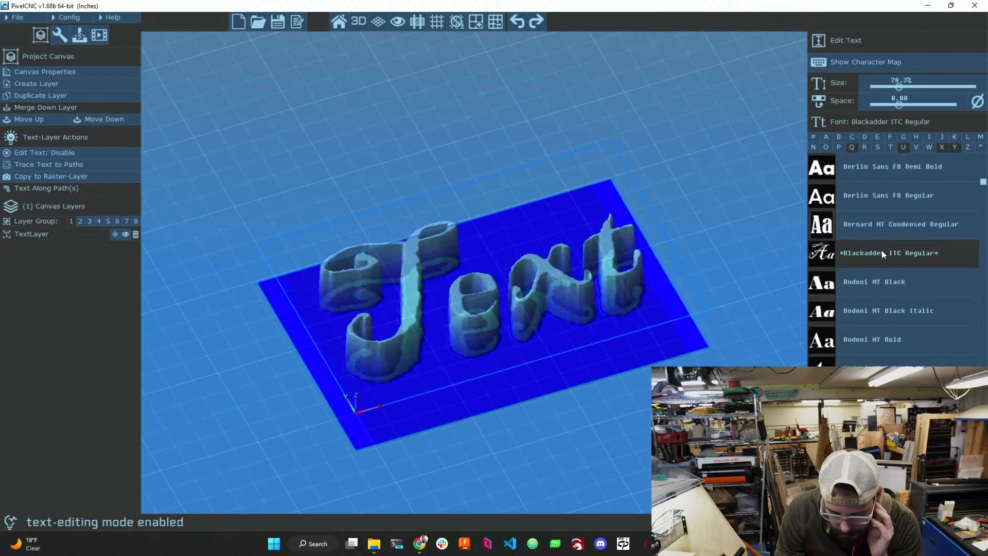
pyautogui.click(891, 344)
pyautogui.scroll(-6, 891, 348)
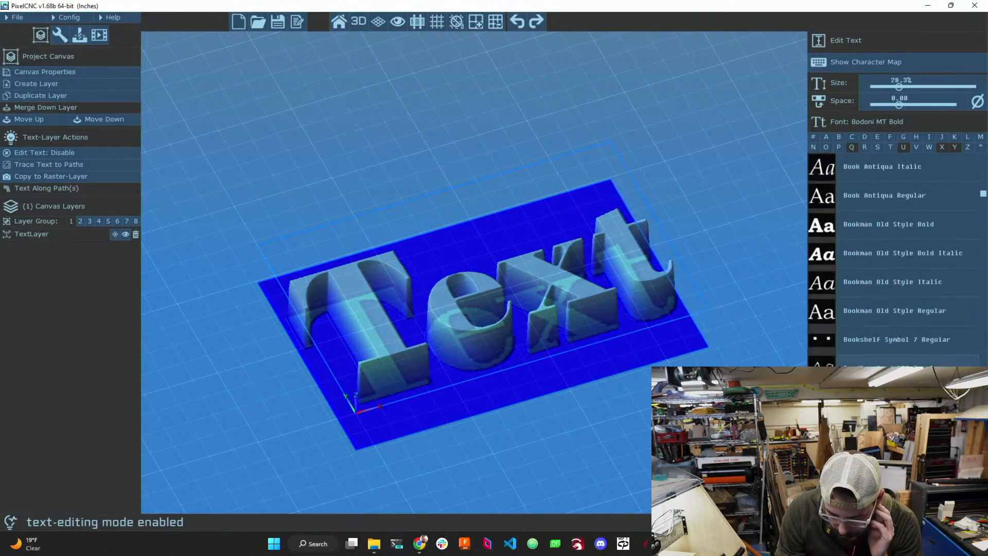
pyautogui.click(891, 370)
pyautogui.scroll(-4, 891, 370)
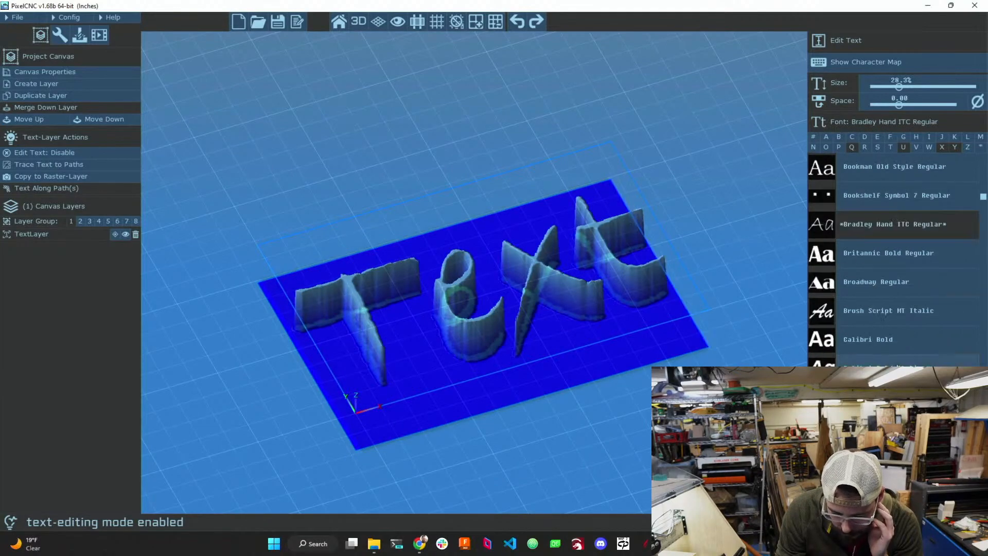
pyautogui.click(892, 367)
pyautogui.scroll(-5, 891, 360)
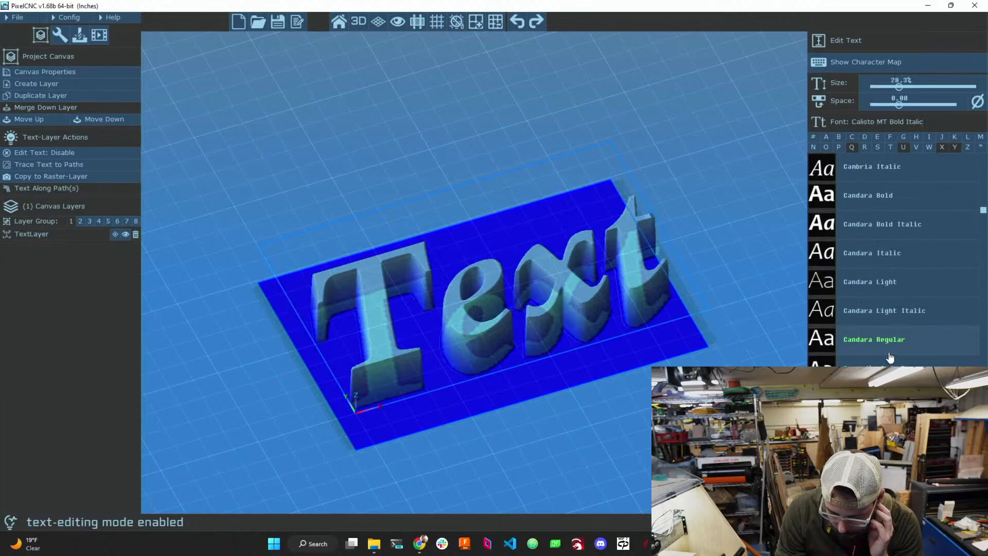
# - Try the Informal Roman Regular, Jokerman Regular and Kristen ITC Regular fonts on the text
pyautogui.scroll(-10, 891, 360)
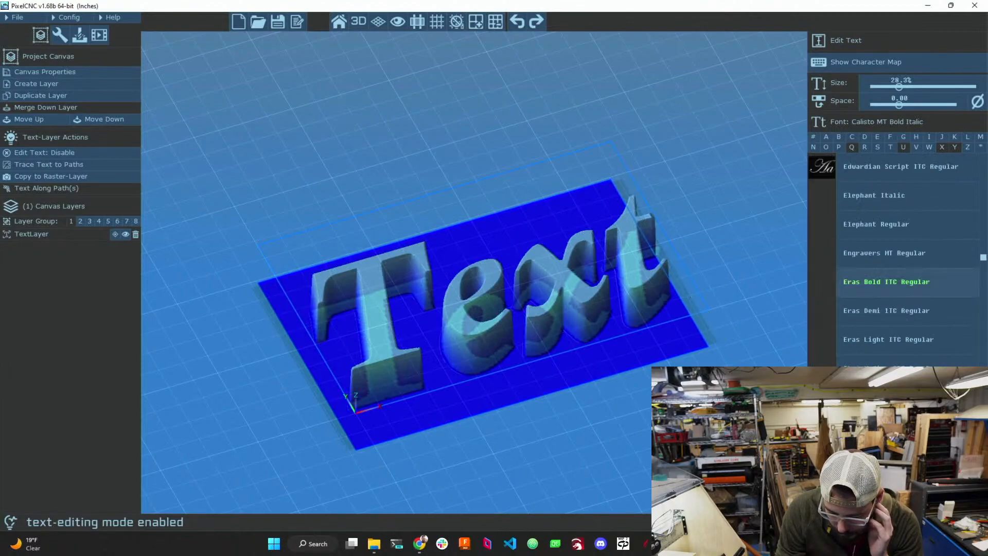
pyautogui.scroll(-5, 918, 363)
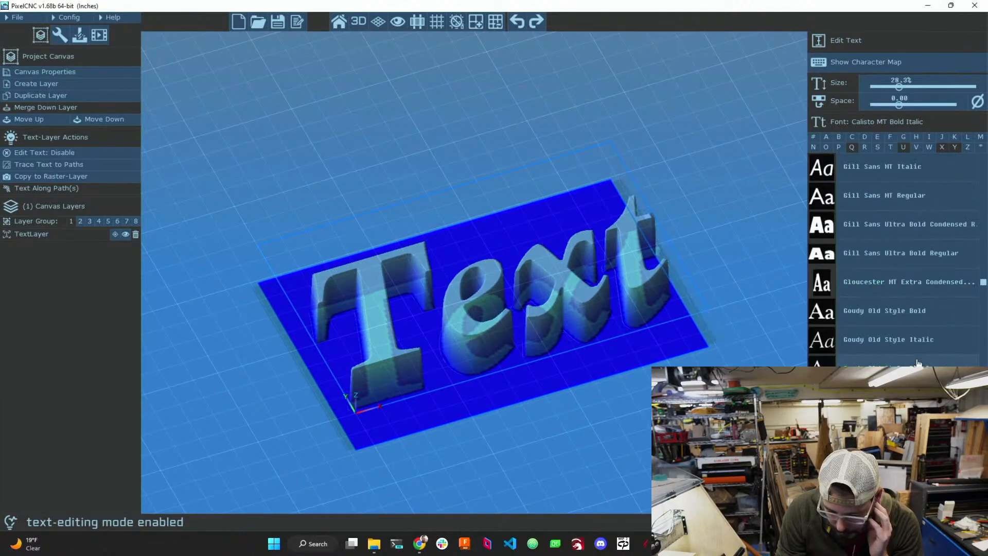
pyautogui.scroll(-5, 918, 363)
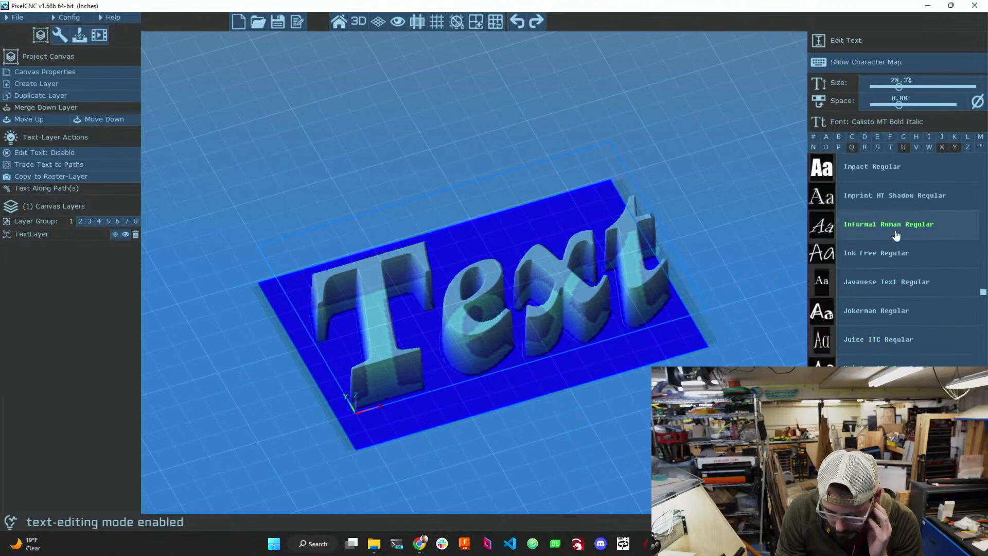
pyautogui.click(926, 226)
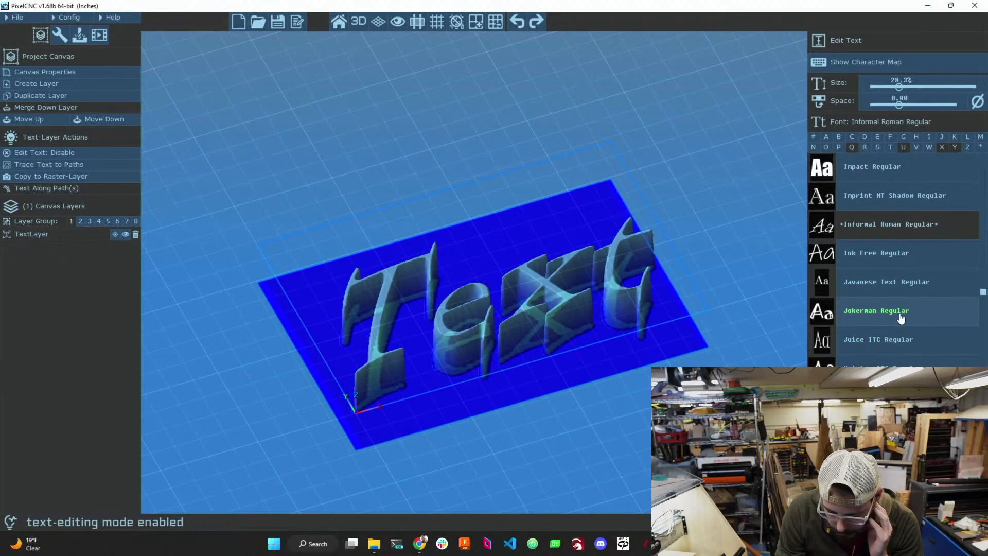
pyautogui.click(906, 316)
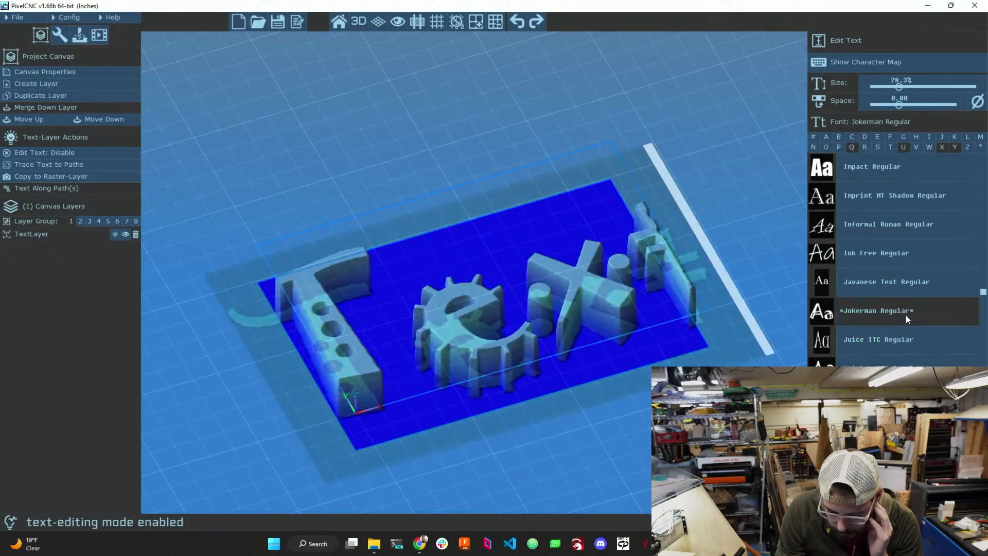
pyautogui.click(888, 339)
pyautogui.click(887, 361)
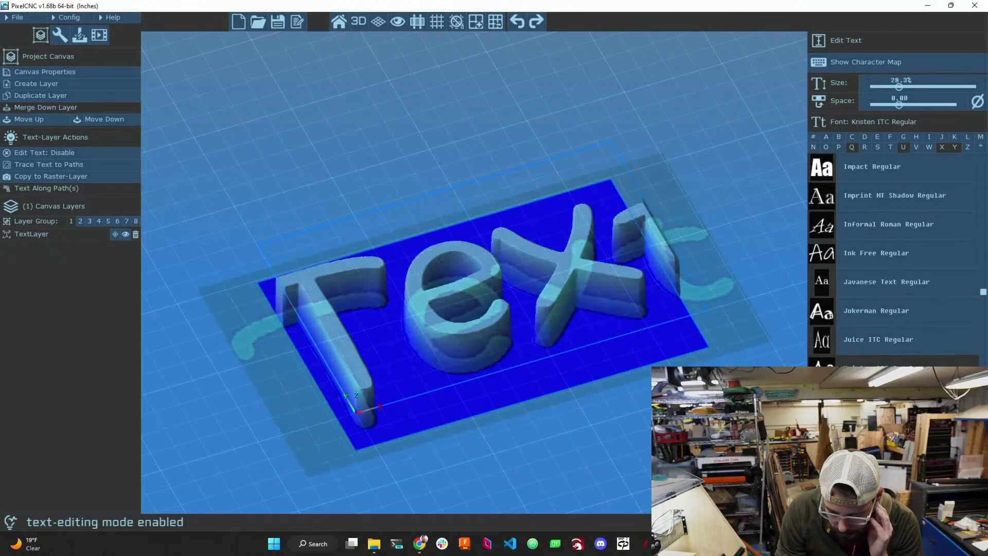
# - Set the text's font to Harlow Solid Italic Italic, with a size of about 24% and letter spacing of 0.04
pyautogui.scroll(-15, 912, 360)
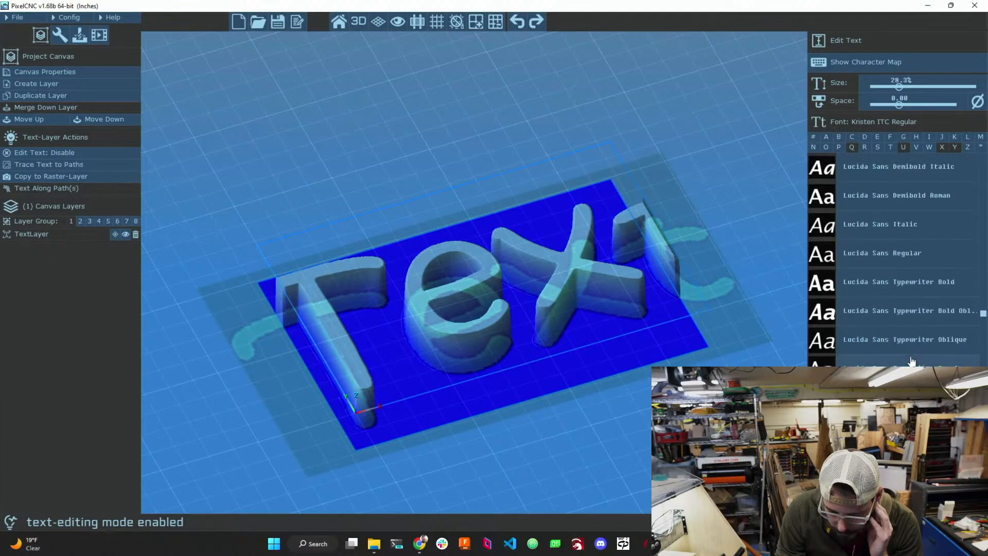
pyautogui.scroll(10, 906, 350)
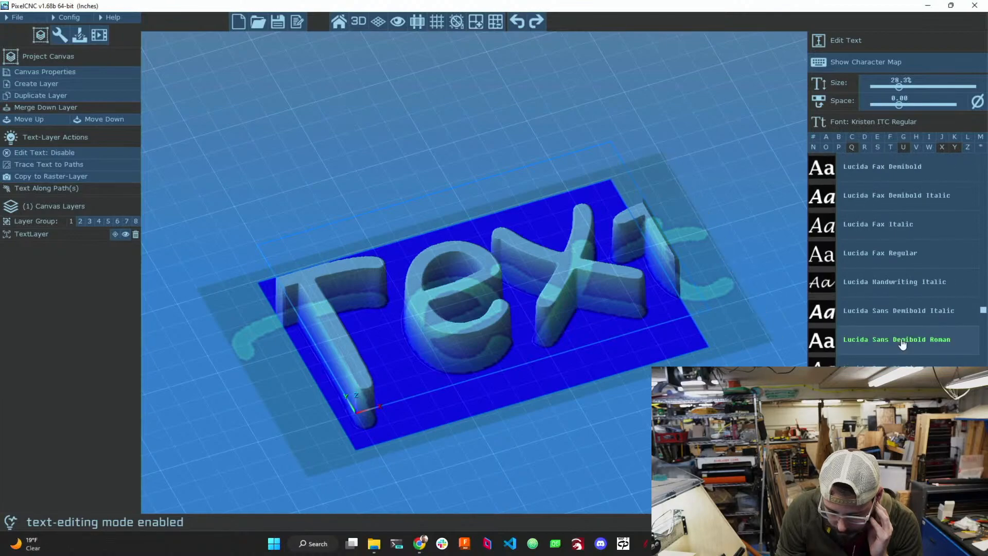
pyautogui.scroll(10, 885, 313)
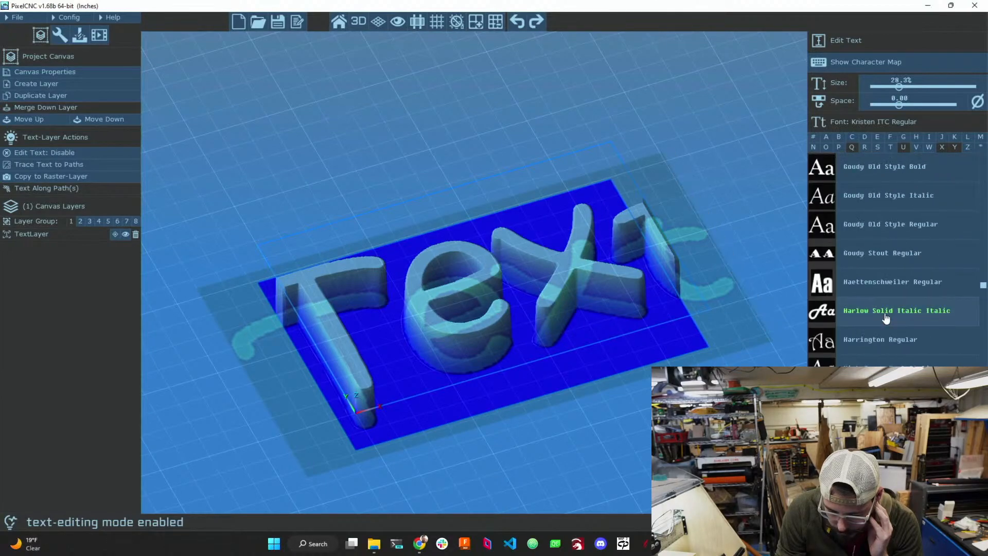
pyautogui.click(882, 205)
pyautogui.click(885, 226)
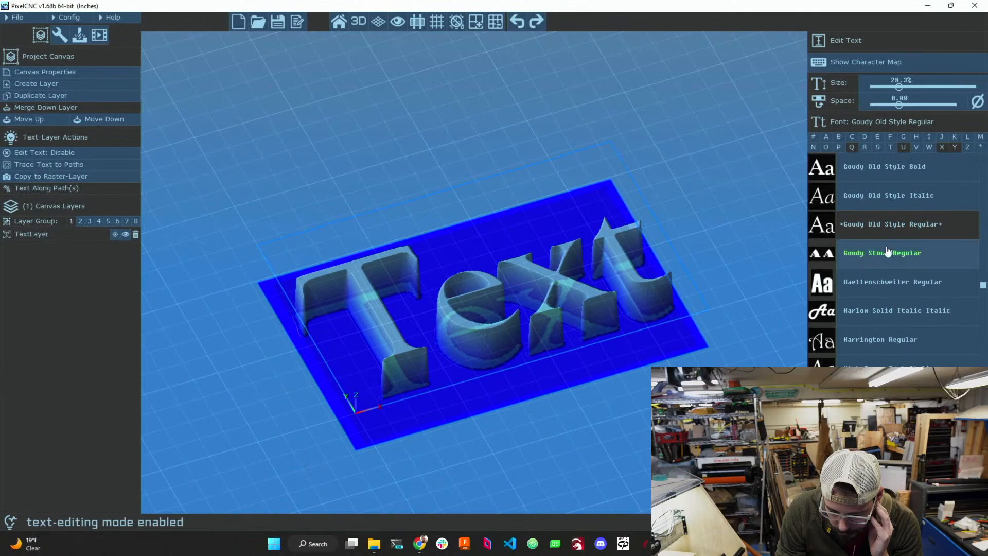
pyautogui.click(916, 283)
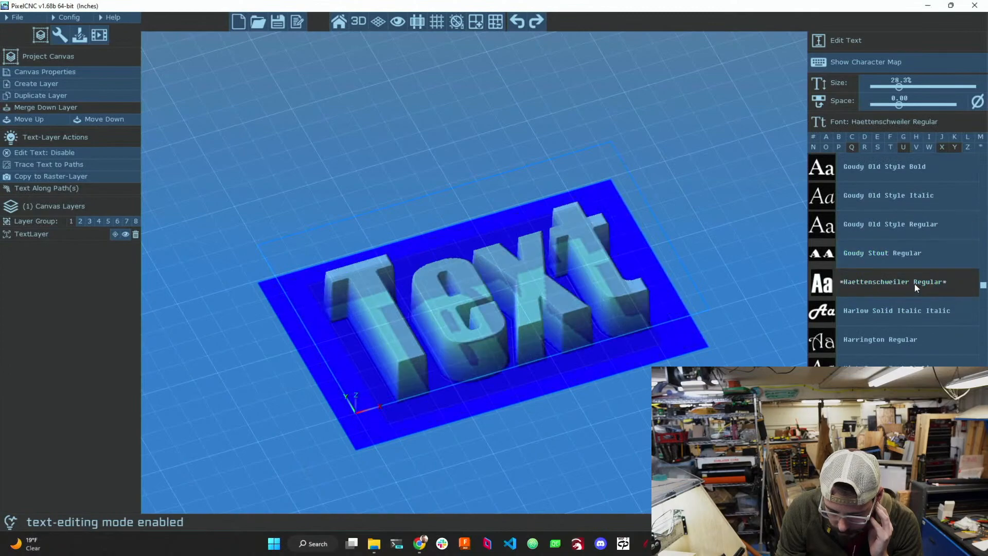
pyautogui.click(910, 316)
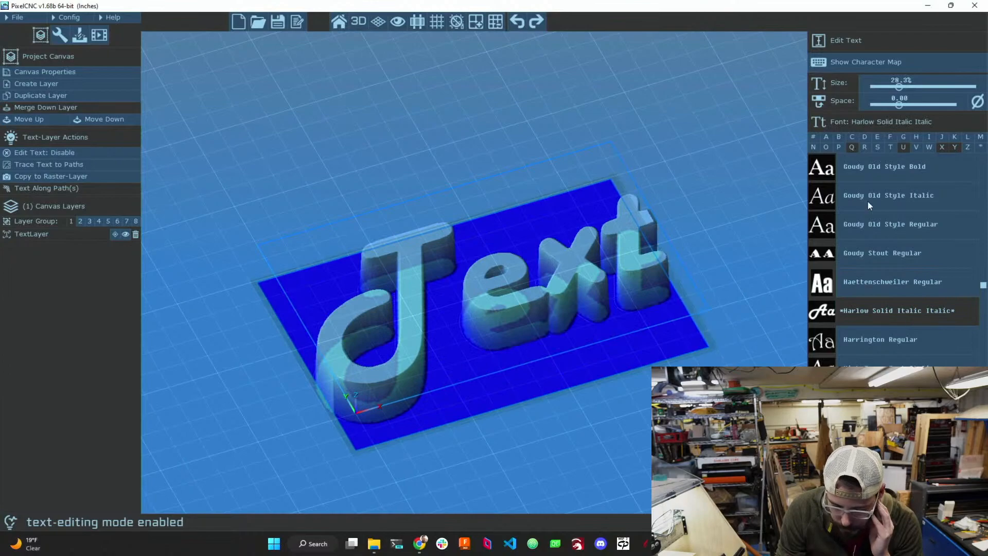
pyautogui.moveTo(899, 86); pyautogui.dragTo(901, 104)
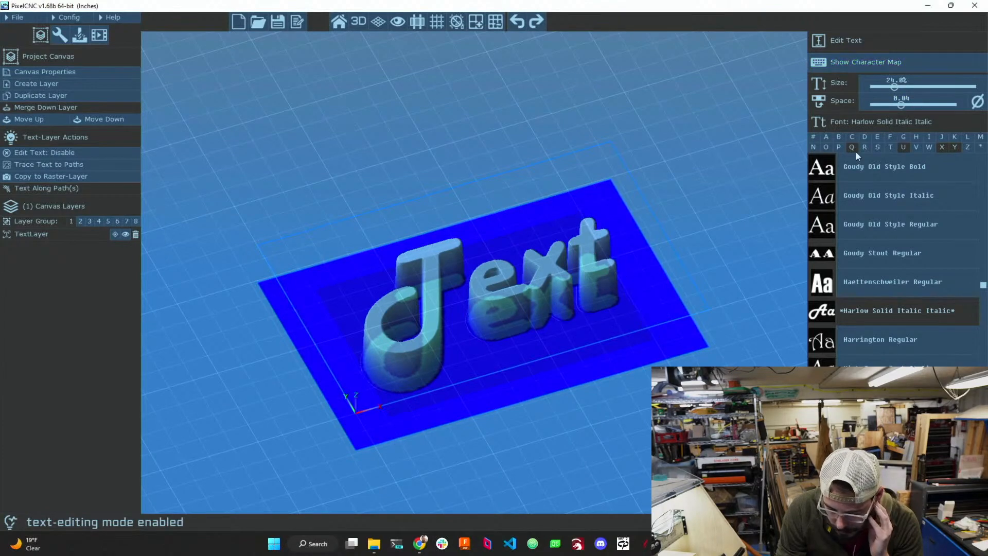
# - Look through the font's character map from symbols to lowercase letters, and close it
pyautogui.click(827, 62)
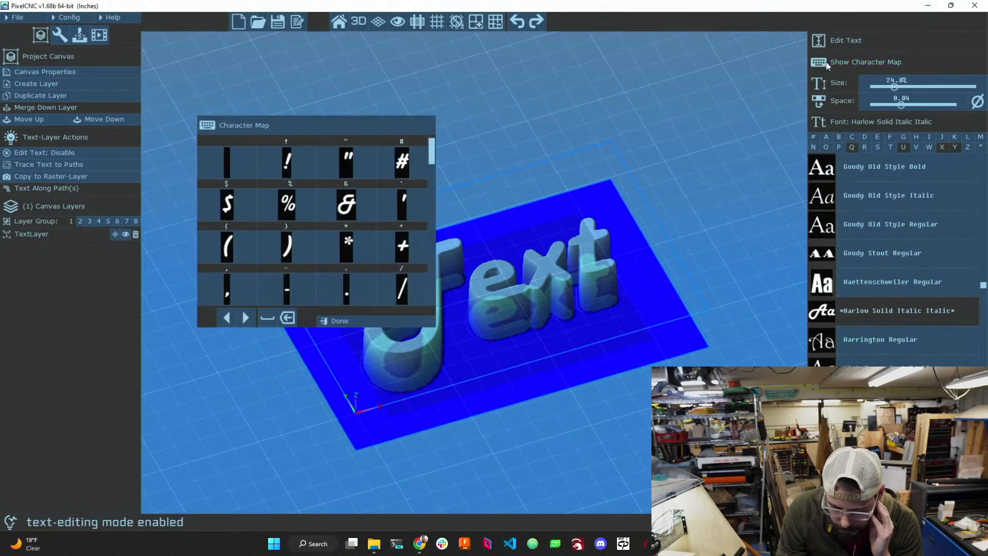
pyautogui.scroll(-5, 346, 204)
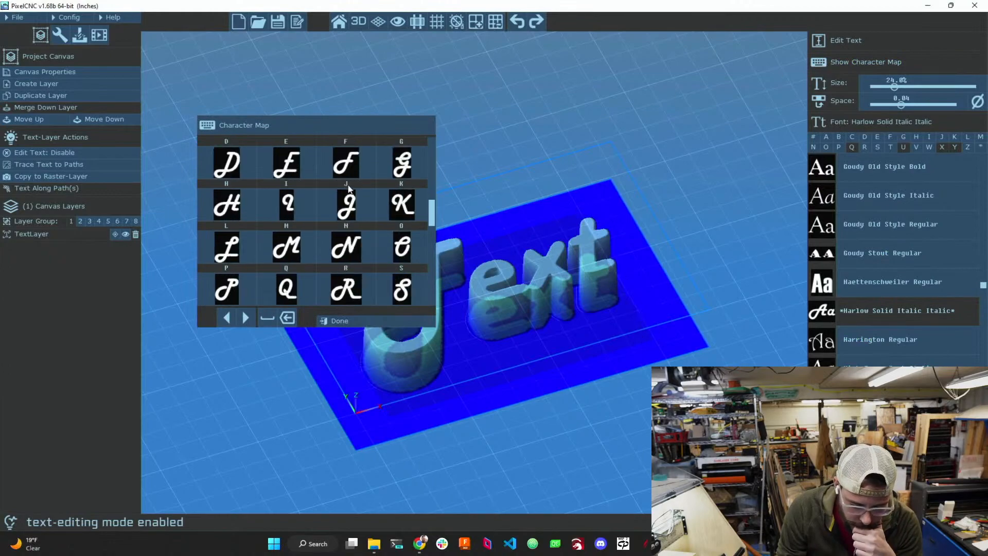
pyautogui.scroll(-7, 349, 193)
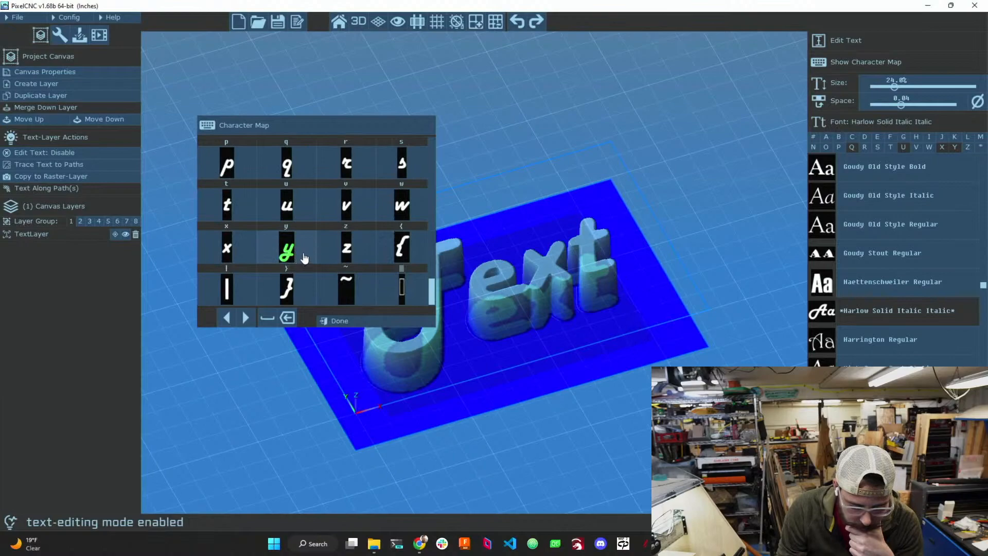
pyautogui.click(352, 320)
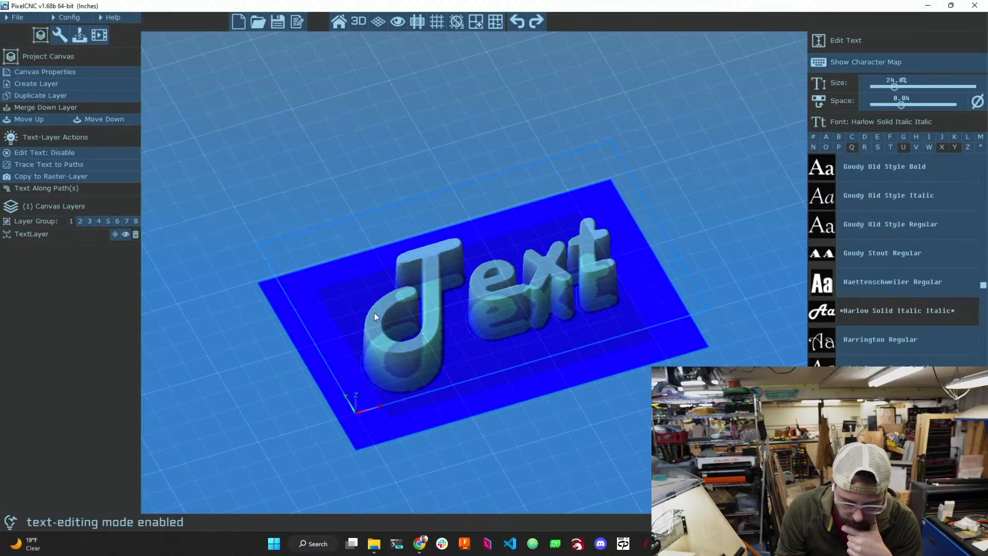
# - Replace the layer's text with "zero2cam" and reduce its size to about 16.4%
pyautogui.press('BackSpace')
pyautogui.press('BackSpace')
pyautogui.press('BackSpace')
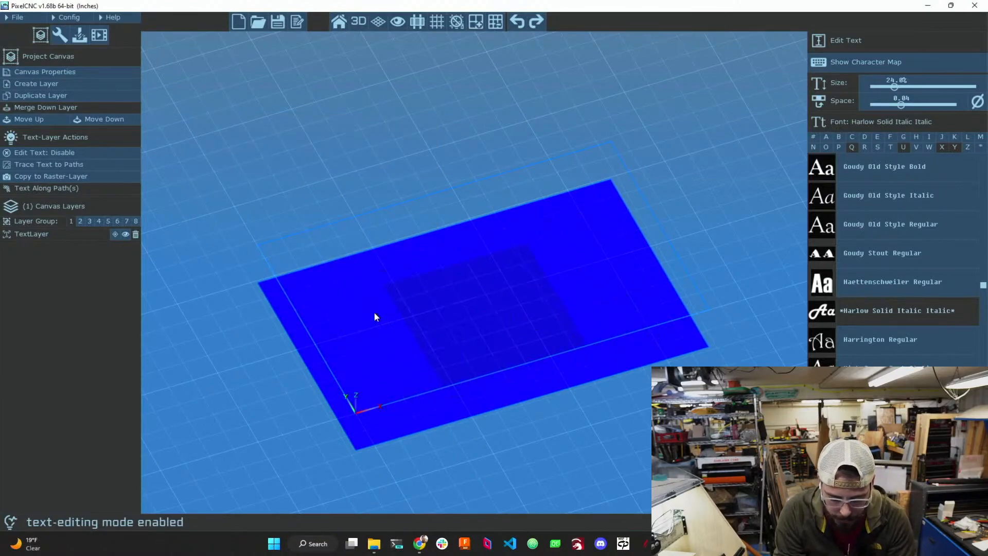
pyautogui.write('zer')
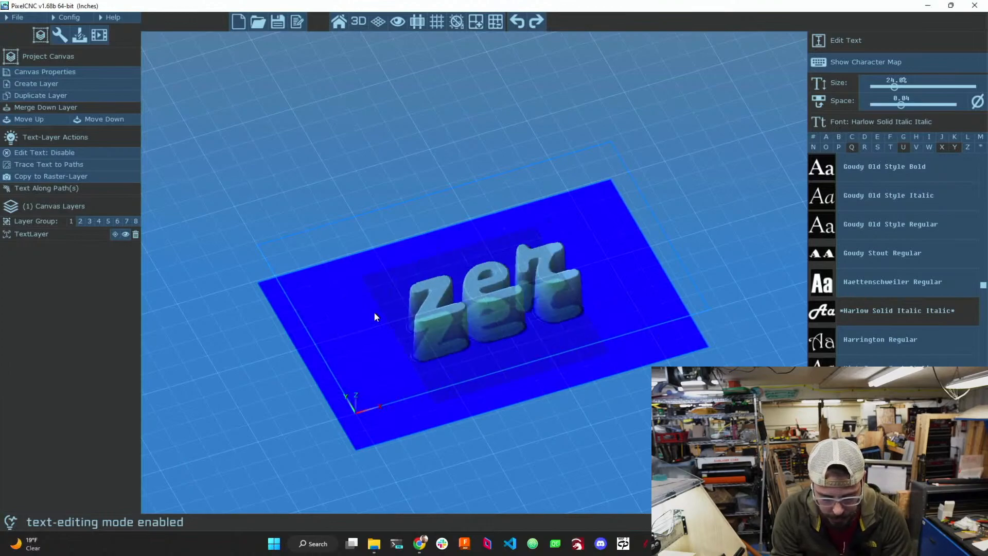
pyautogui.write('o2zeam')
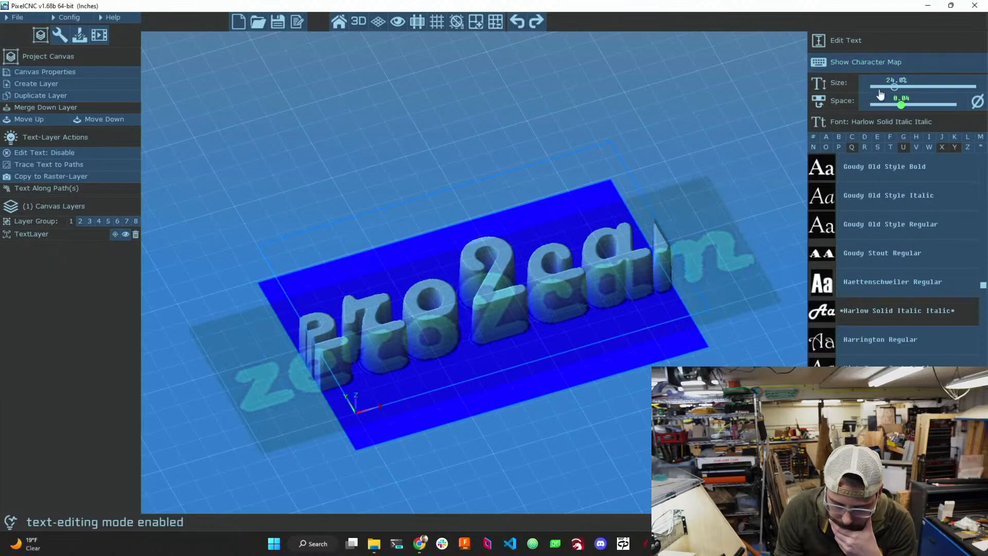
pyautogui.moveTo(894, 86); pyautogui.dragTo(886, 86)
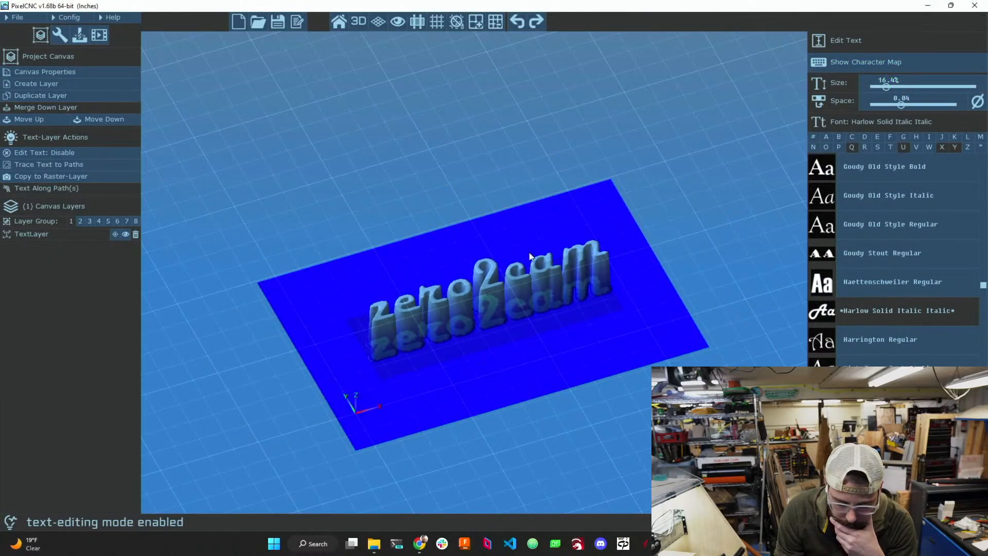
pyautogui.moveTo(483, 270); pyautogui.dragTo(452, 412)
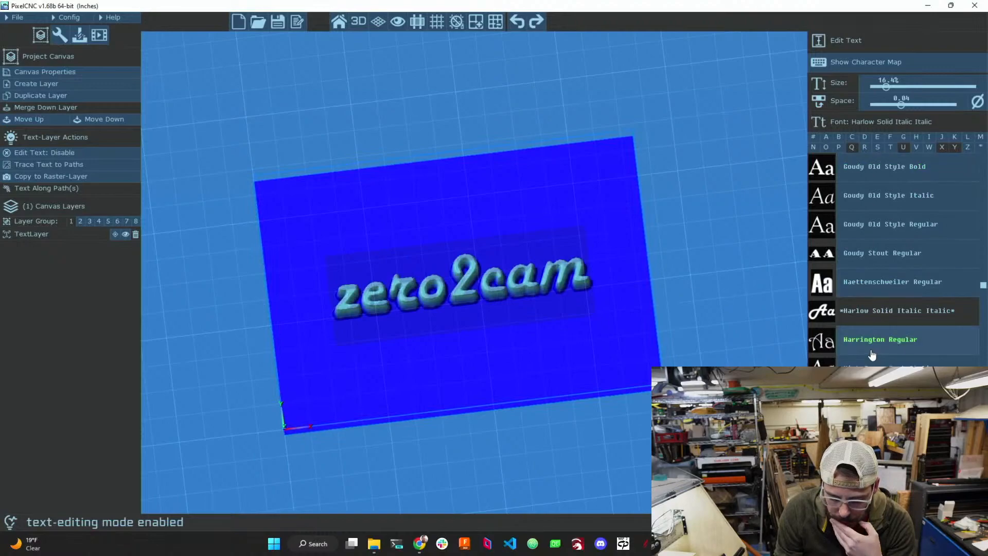
# - Enlarge the zero2cam text to about 18.2% and leave text editing
pyautogui.scroll(-3, 896, 257)
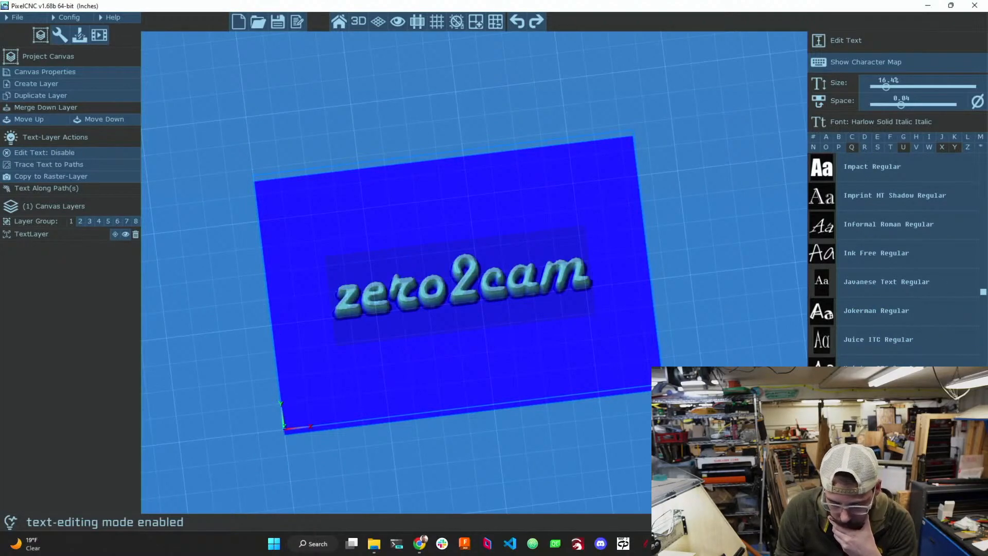
pyautogui.scroll(-8, 896, 258)
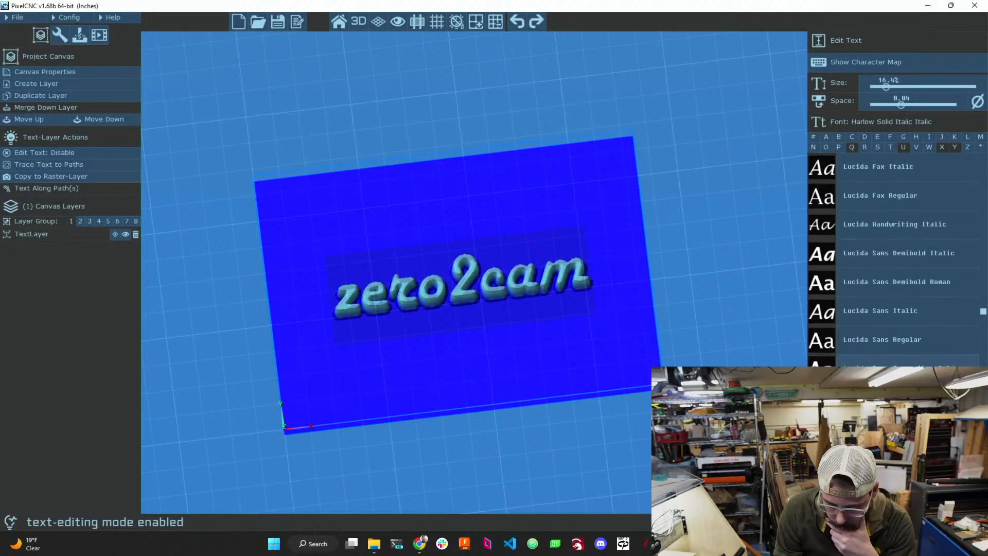
pyautogui.scroll(-8, 896, 257)
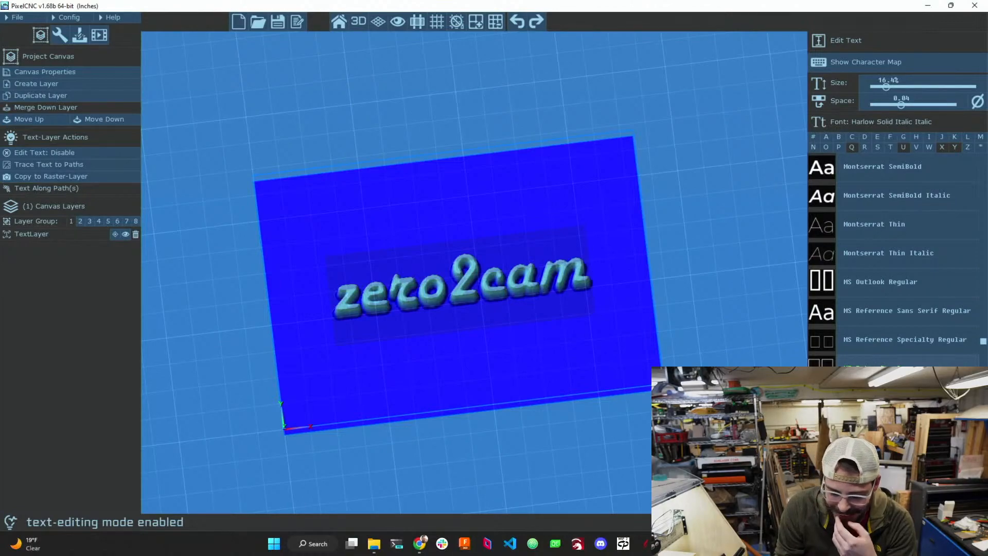
pyautogui.scroll(-3, 896, 257)
pyautogui.scroll(-10, 896, 258)
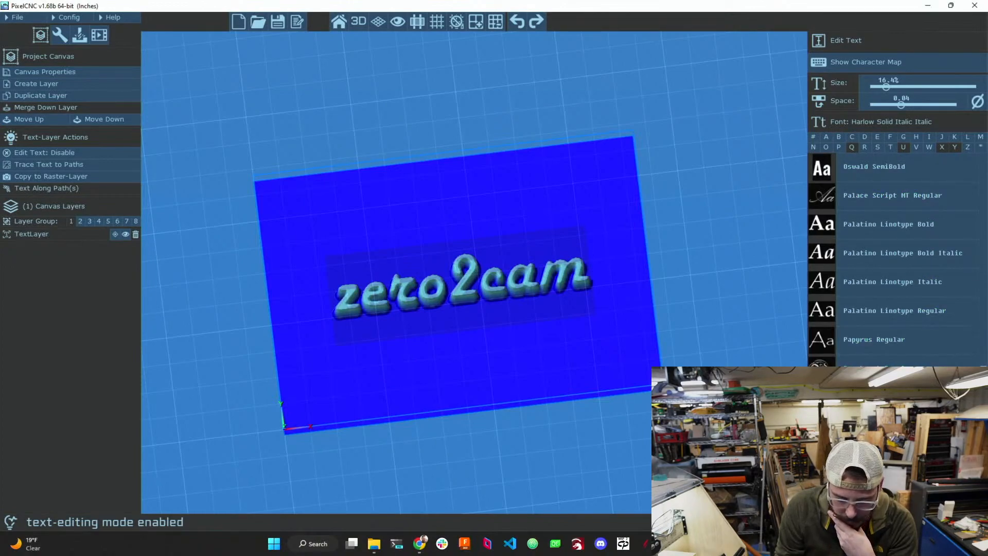
pyautogui.moveTo(886, 87); pyautogui.dragTo(889, 86)
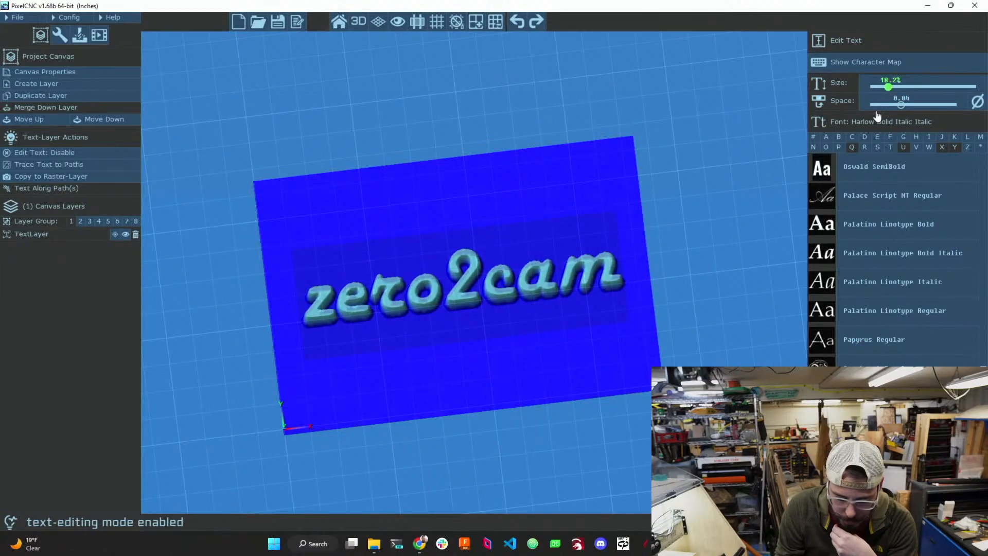
pyautogui.click(459, 282)
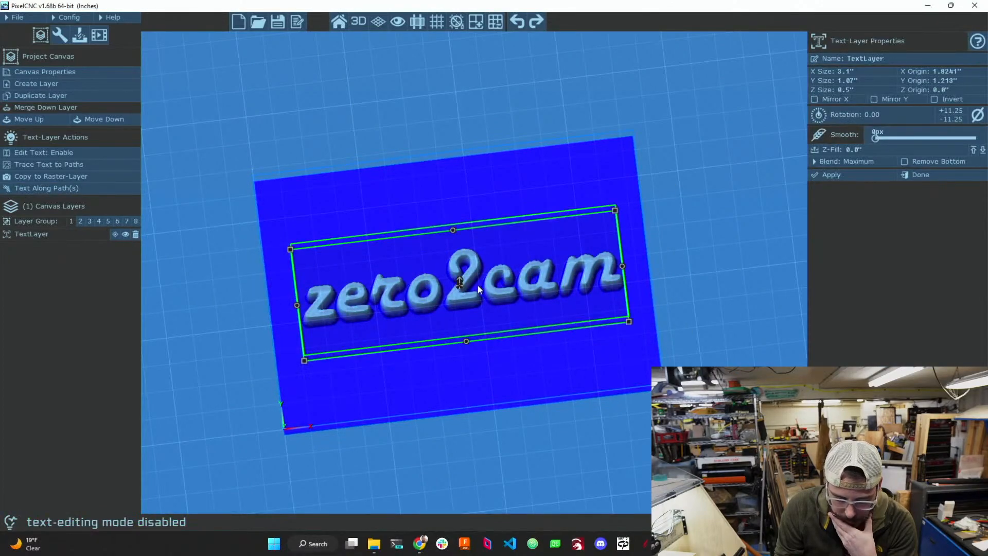
# - Move the zero2cam text into the canvas's upper half, at an origin of about X 1.80" and Y 1.94", and reselect its layer
pyautogui.moveTo(459, 282); pyautogui.dragTo(448, 210)
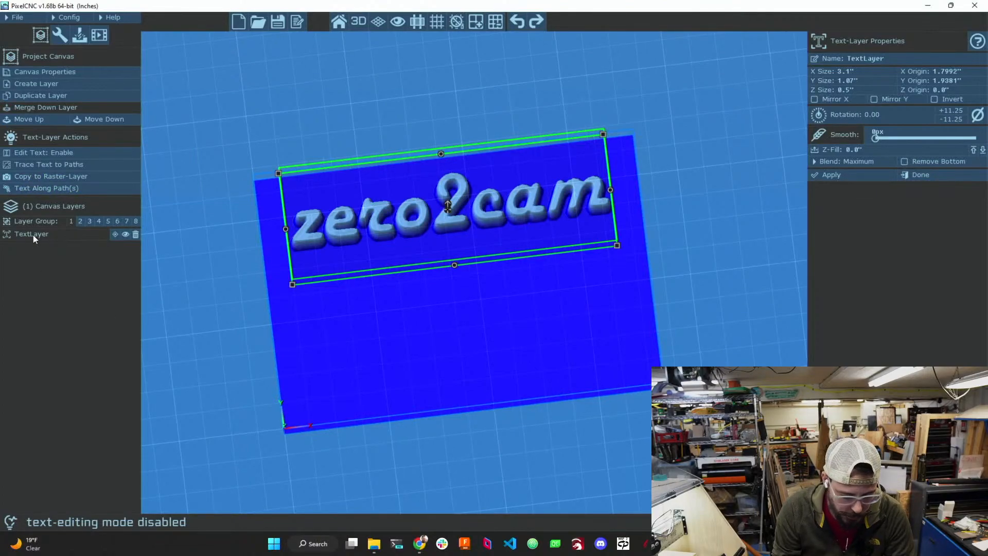
pyautogui.click(915, 175)
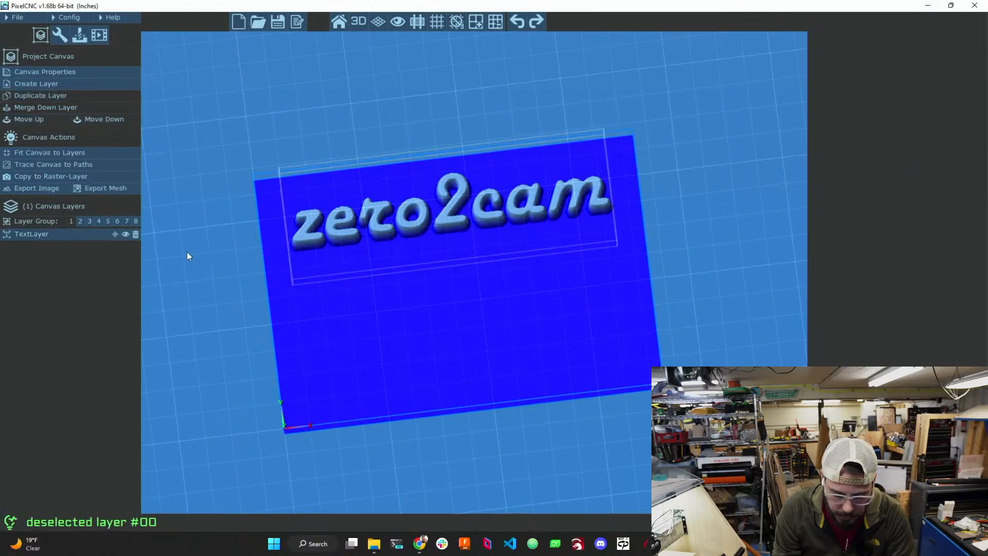
pyautogui.click(65, 238)
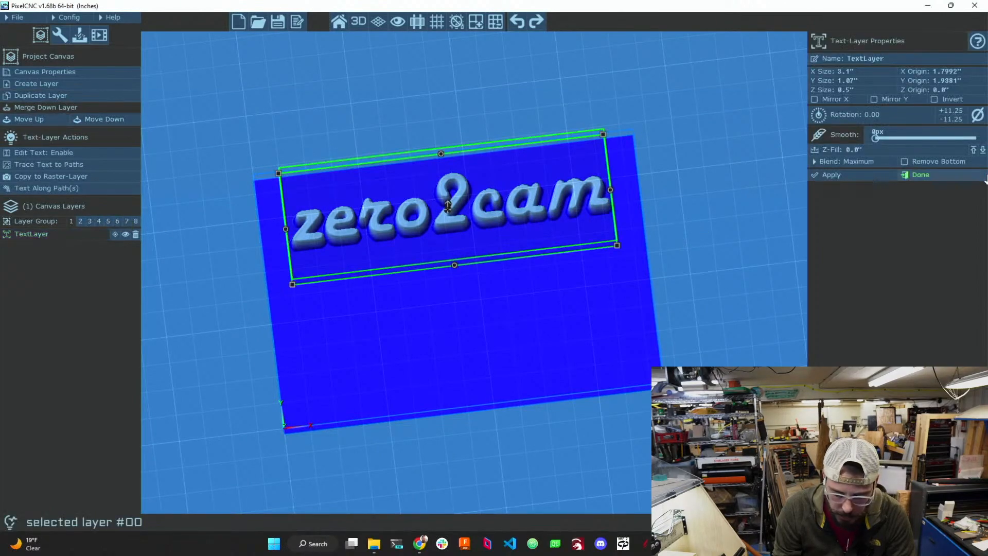
pyautogui.click(911, 176)
pyautogui.click(350, 228)
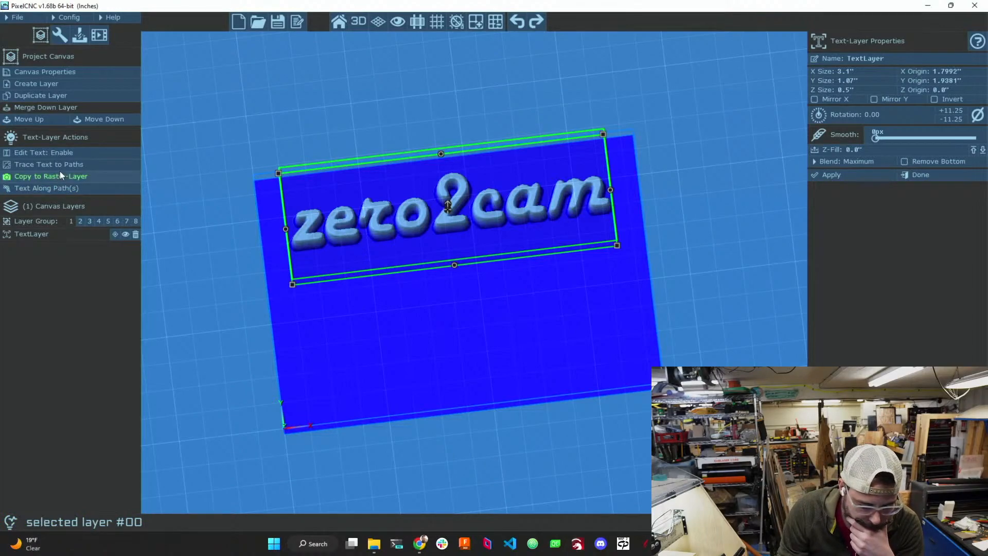
# - Duplicate the text layer and move the copy below the original, to an origin of about X 1.81" and Y 0.84"
pyautogui.click(47, 96)
pyautogui.click(38, 234)
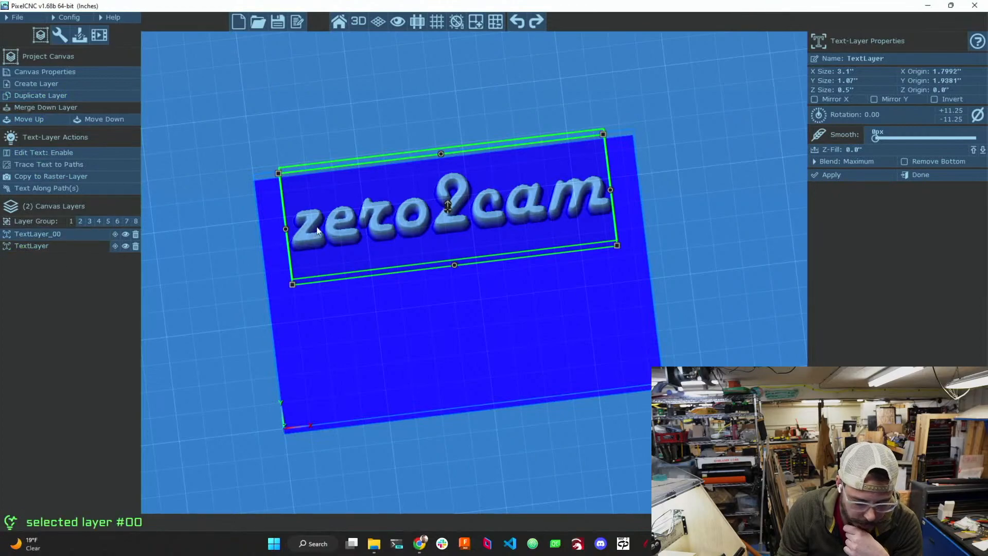
pyautogui.click(82, 246)
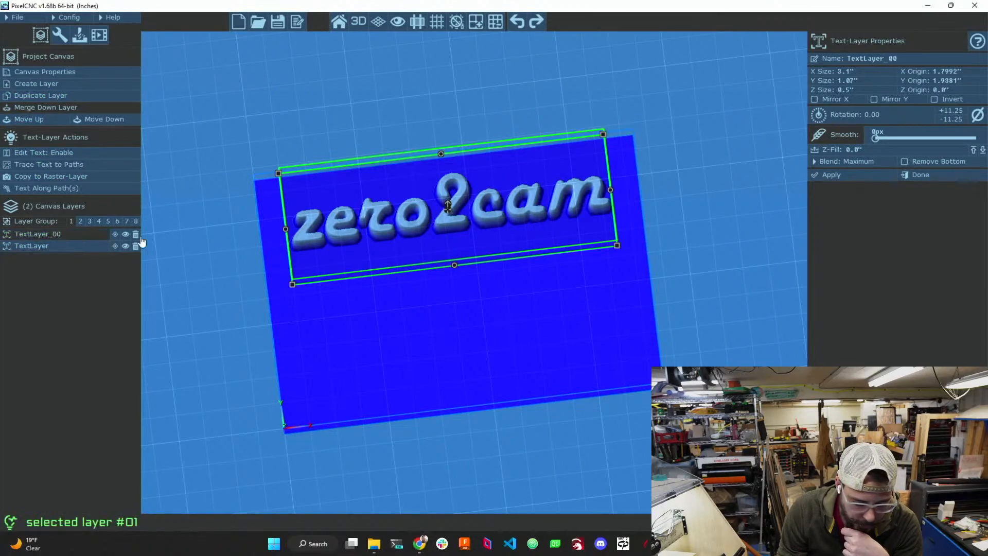
pyautogui.moveTo(446, 208); pyautogui.dragTo(465, 323)
# - Copy the lower zero2cam text to a raster layer, hide both text layers, and select the raster layer
pyautogui.click(64, 177)
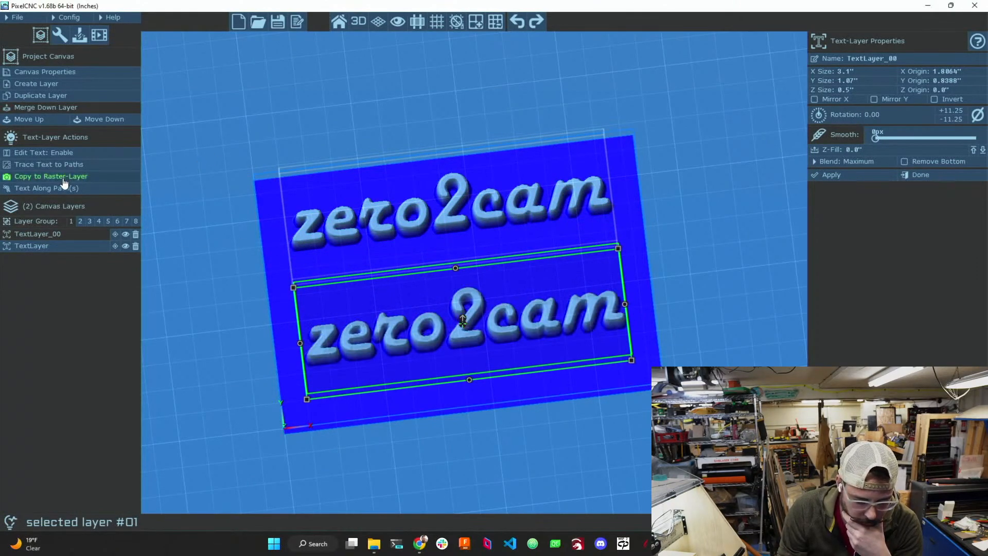
pyautogui.click(892, 178)
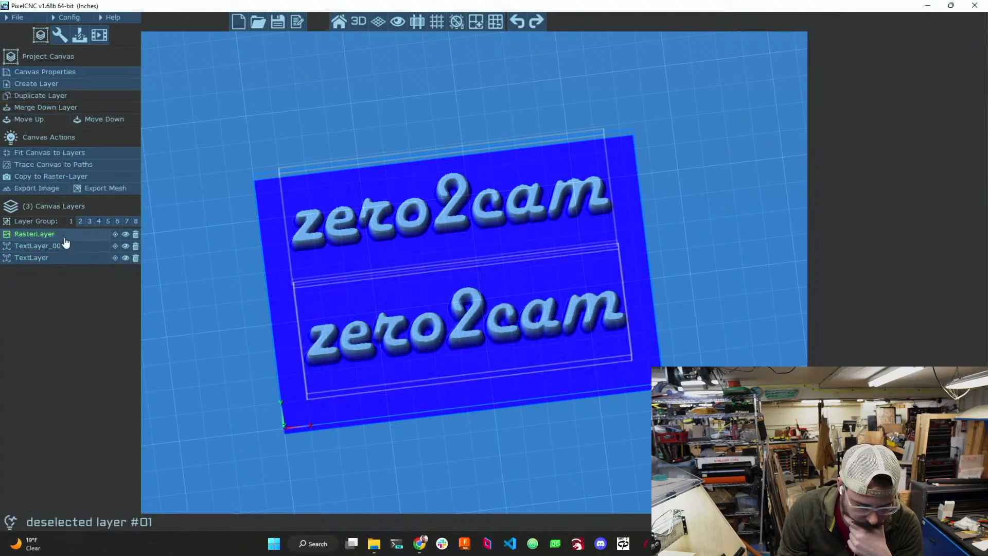
pyautogui.click(126, 258)
pyautogui.click(125, 246)
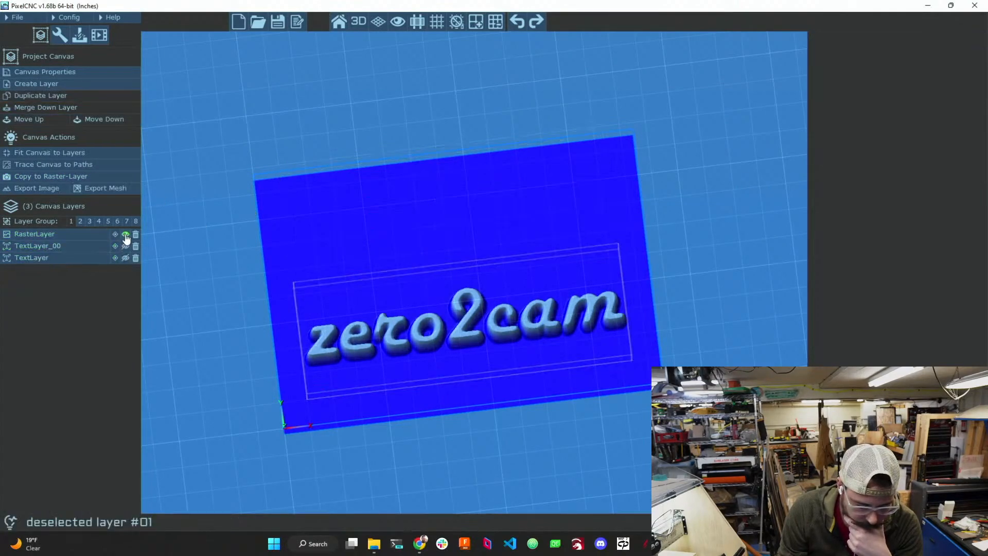
pyautogui.click(41, 234)
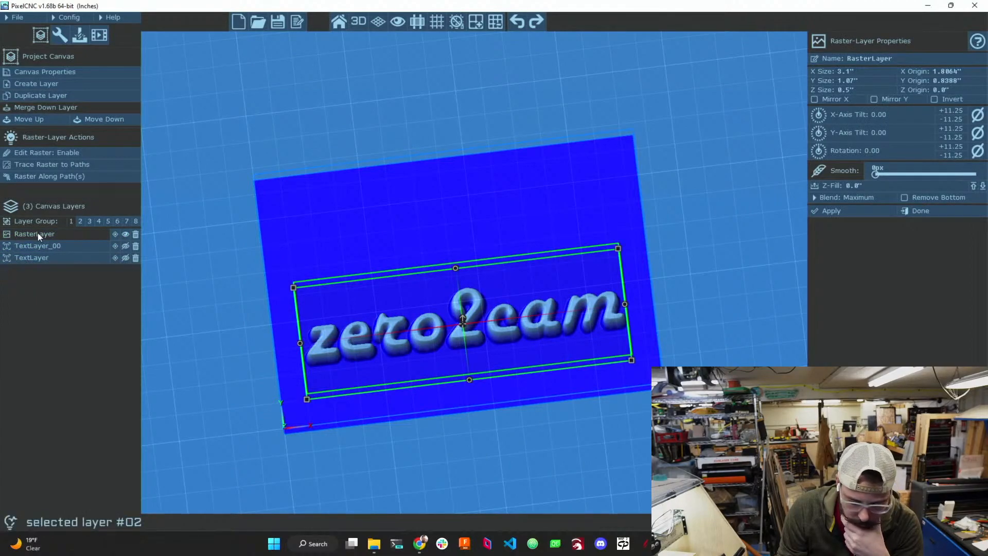
# - Lower the raster layer's height to a Z size of about 0.22"
pyautogui.moveTo(795, 258); pyautogui.dragTo(553, 95, button='right')
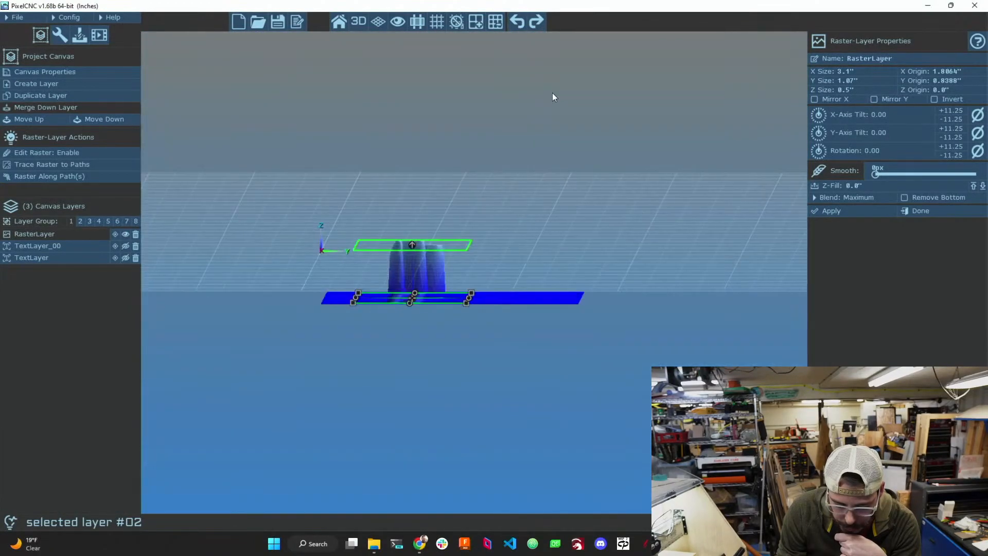
pyautogui.moveTo(411, 244); pyautogui.dragTo(412, 267)
pyautogui.moveTo(473, 260); pyautogui.dragTo(482, 294, button='right')
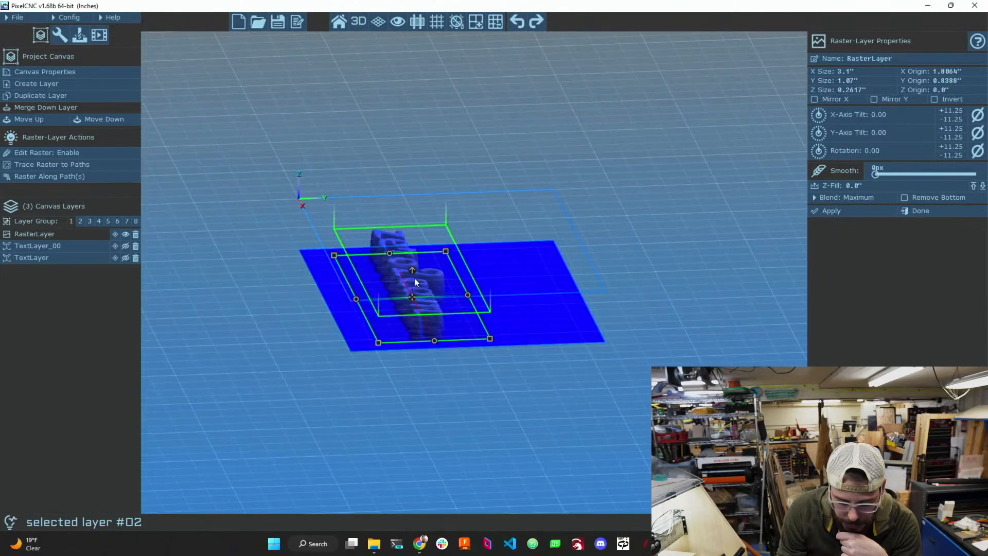
pyautogui.moveTo(410, 268)
pyautogui.mouseDown()
pyautogui.moveTo(414, 282)
pyautogui.moveTo(412, 274)
pyautogui.mouseUp()
pyautogui.moveTo(507, 308); pyautogui.dragTo(536, 333, button='right')
pyautogui.scroll(5, 370, 338)
pyautogui.scroll(-3, 371, 339)
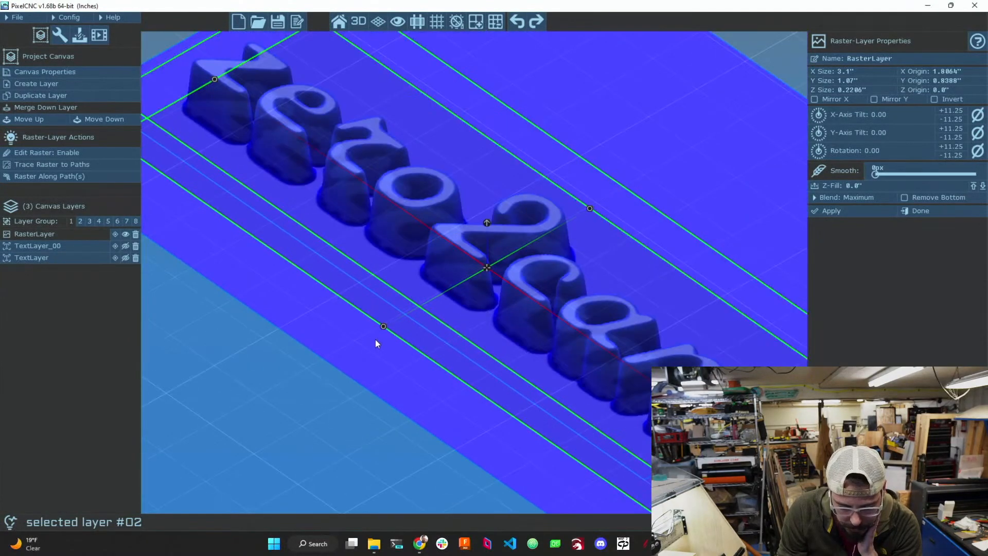
pyautogui.scroll(-2, 409, 343)
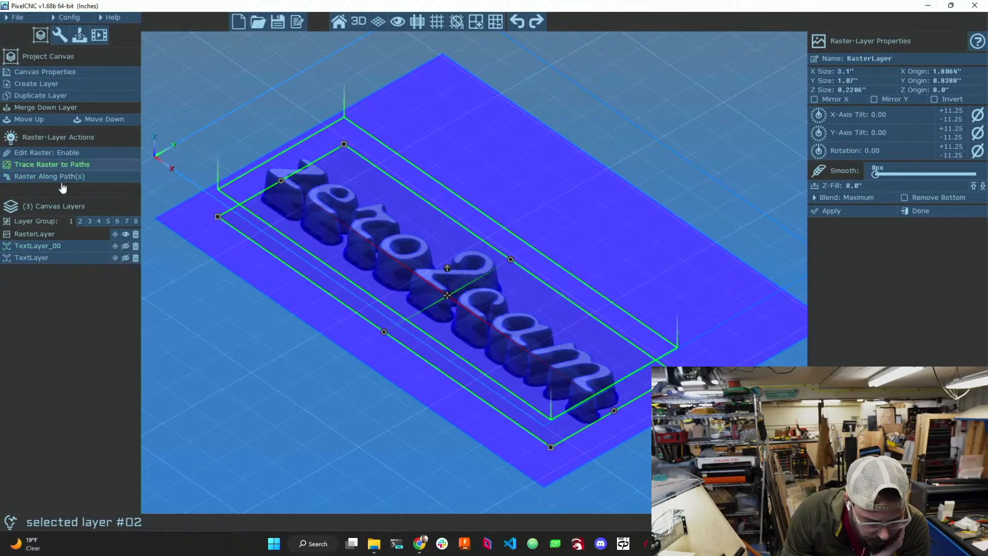
# - Try tracing the raster layer to paths at a Z-plane of 0.25", first with no offset and again with a 0.155" trace offset
pyautogui.click(60, 164)
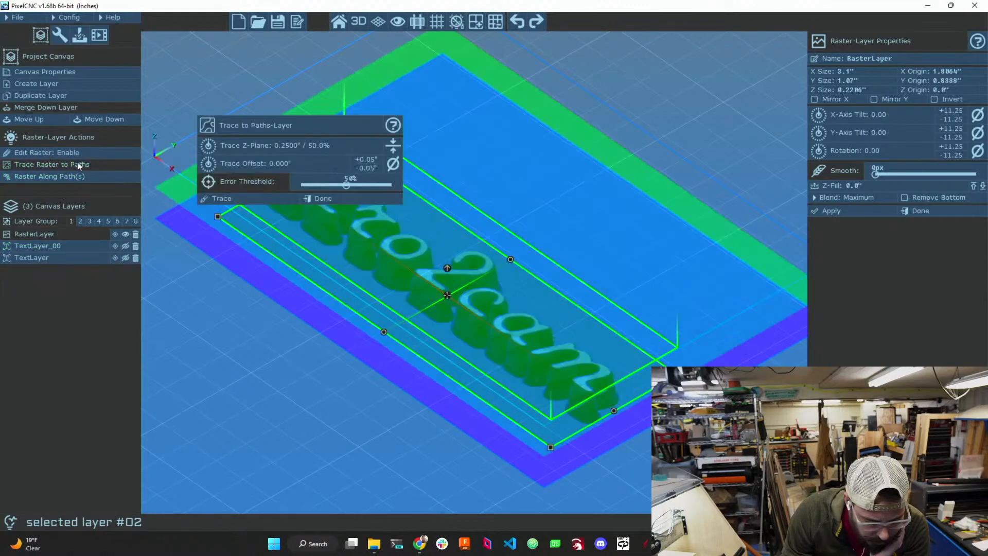
pyautogui.click(236, 202)
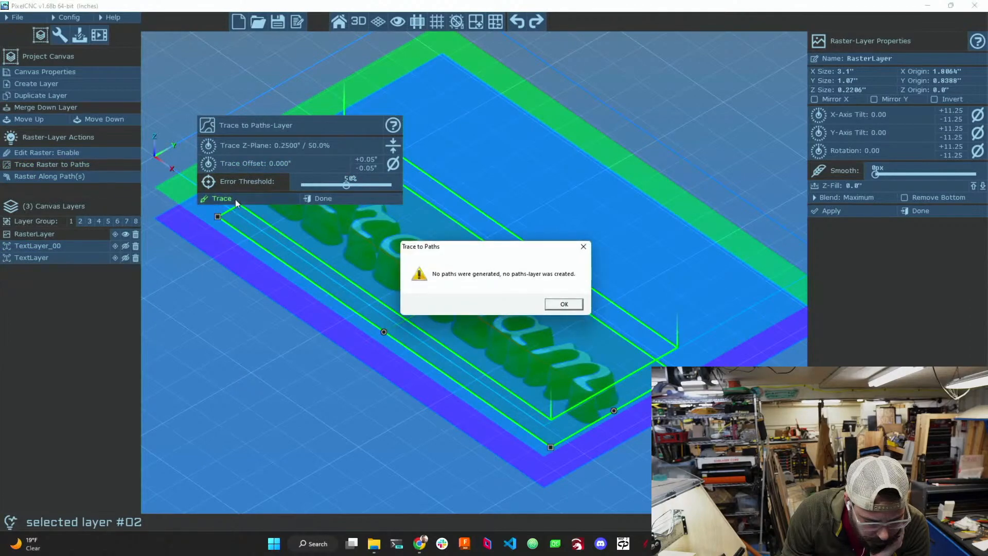
pyautogui.click(564, 304)
pyautogui.moveTo(282, 163); pyautogui.dragTo(281, 131)
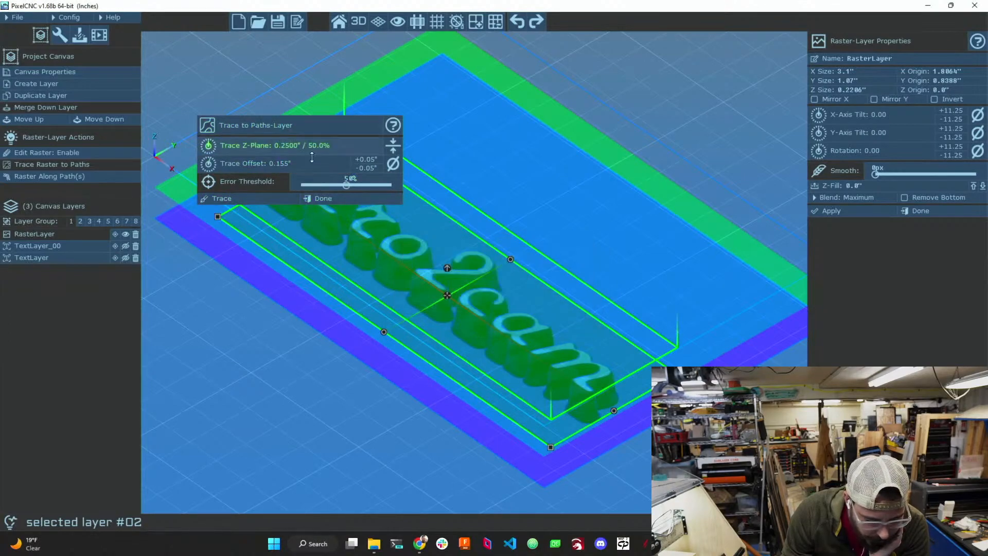
pyautogui.click(273, 203)
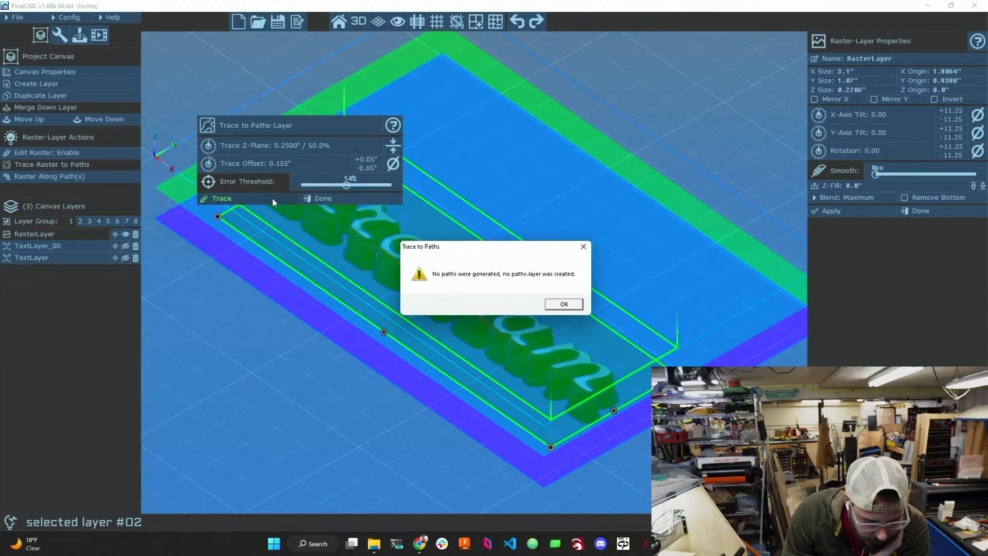
pyautogui.click(566, 304)
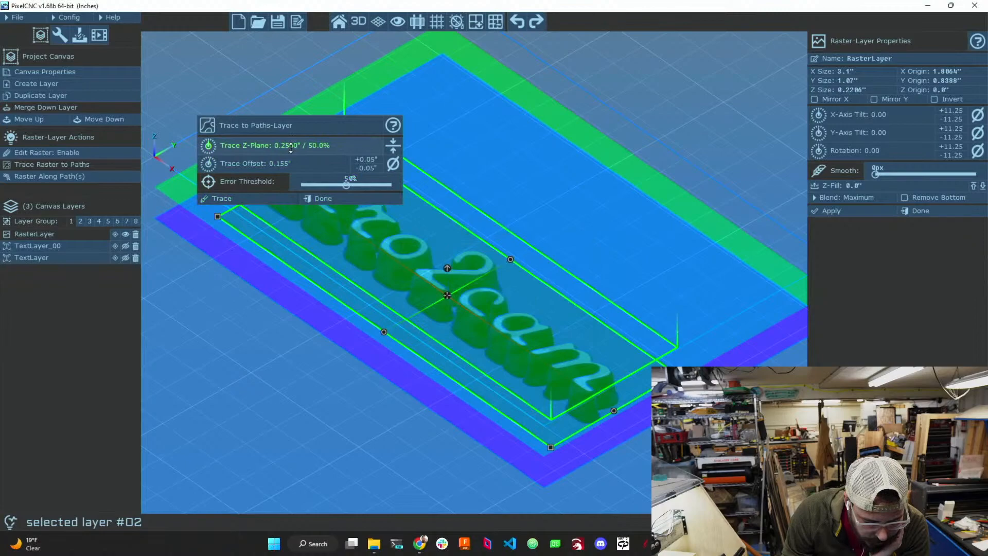
# - Raise the trace Z-plane to 0.2585", try the raster trace again, deselect the layer and close the trace settings
pyautogui.moveTo(293, 146); pyautogui.dragTo(289, 127)
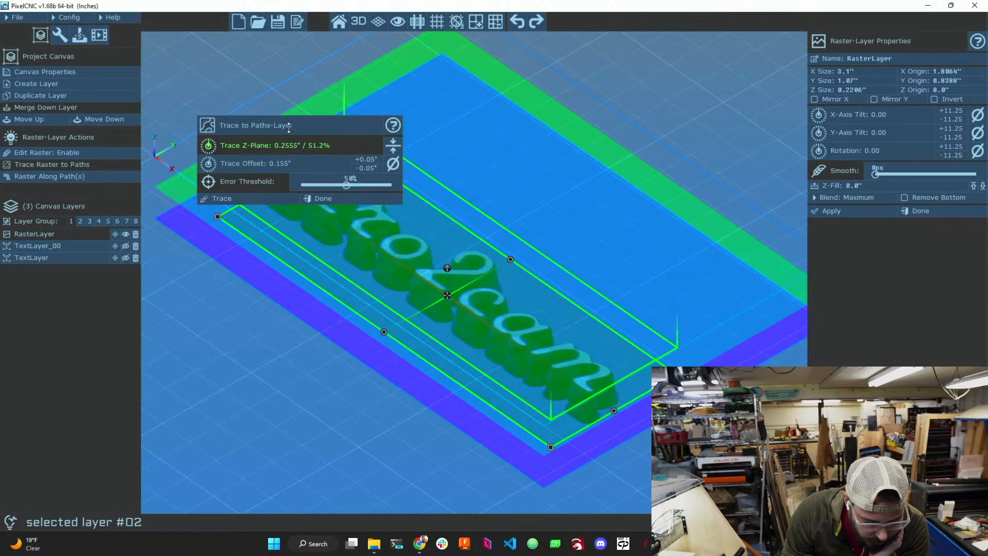
pyautogui.click(281, 202)
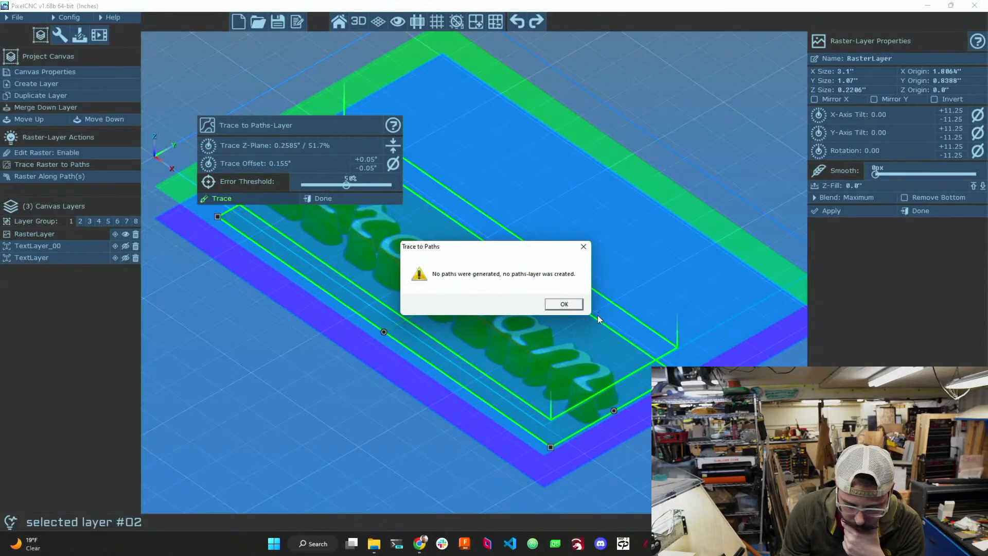
pyautogui.click(571, 306)
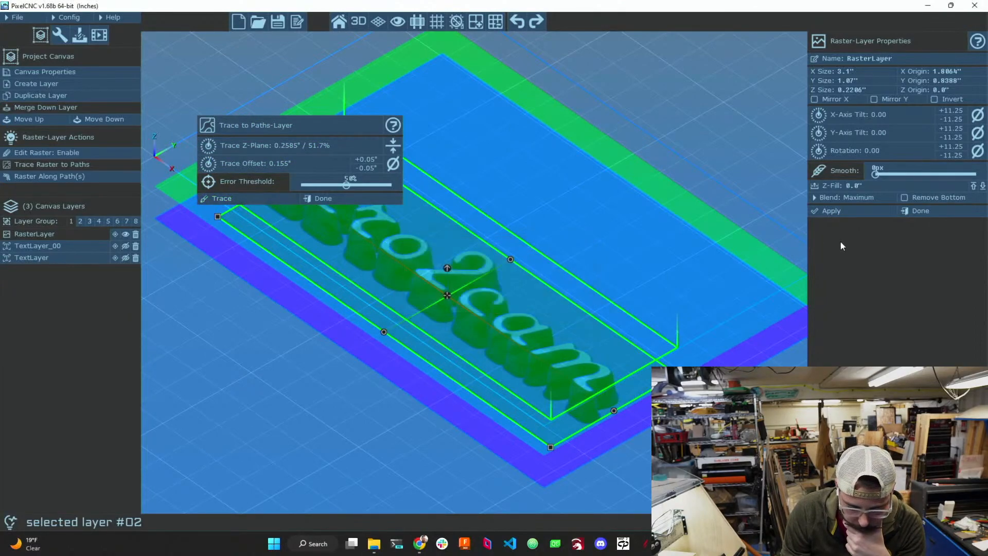
pyautogui.click(917, 211)
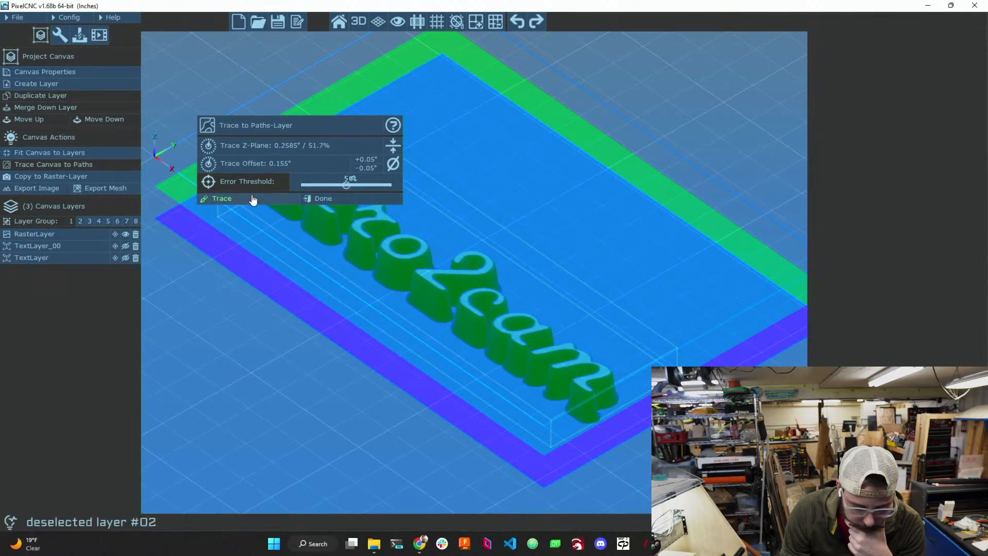
pyautogui.click(317, 199)
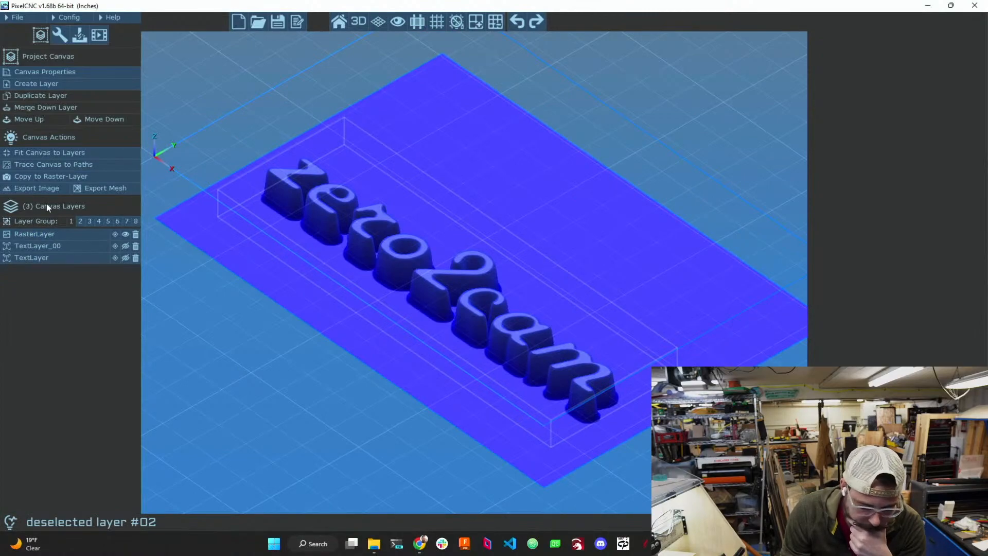
# - Try to place the raster layer along a path, and reopen and close its trace settings
pyautogui.click(38, 259)
pyautogui.click(37, 246)
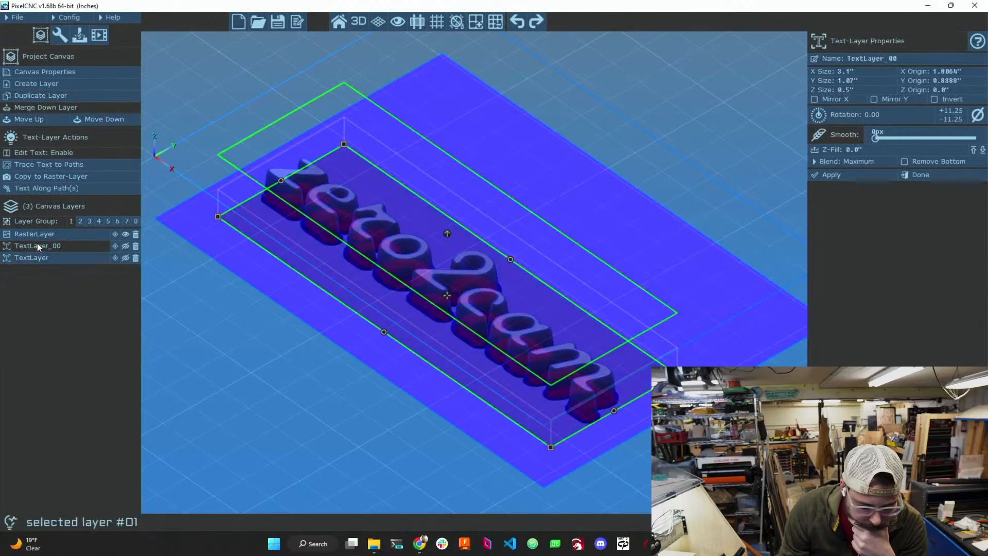
pyautogui.click(40, 234)
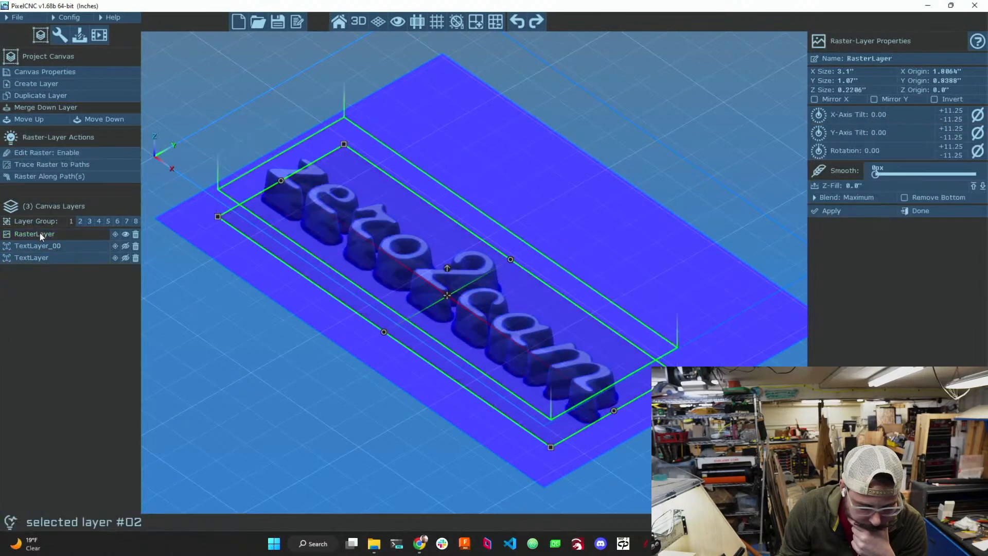
pyautogui.click(44, 178)
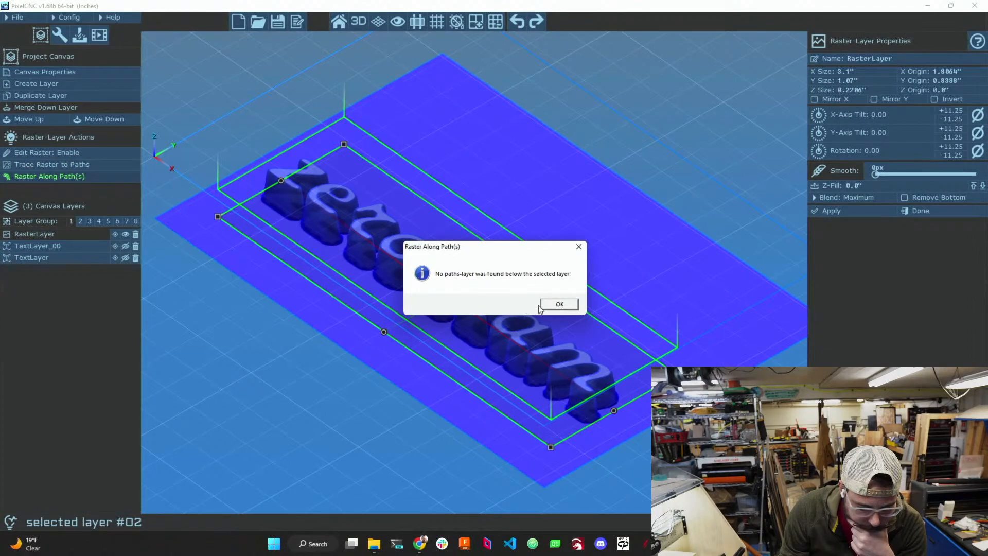
pyautogui.click(559, 305)
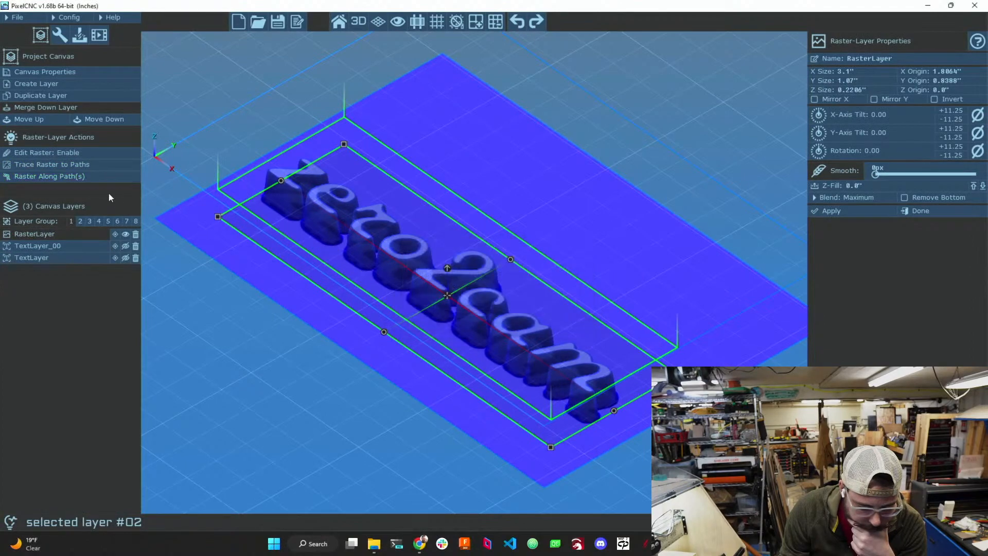
pyautogui.click(62, 164)
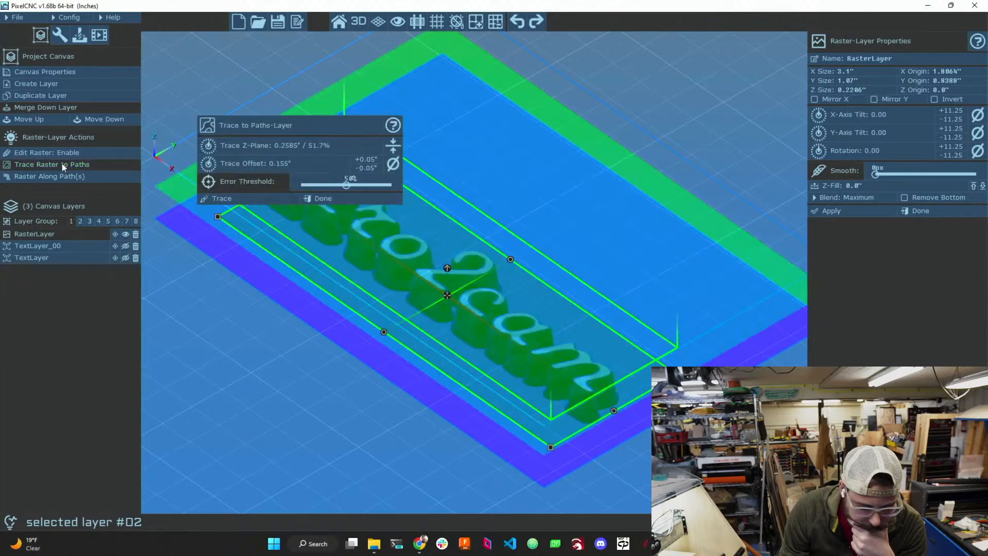
pyautogui.click(322, 198)
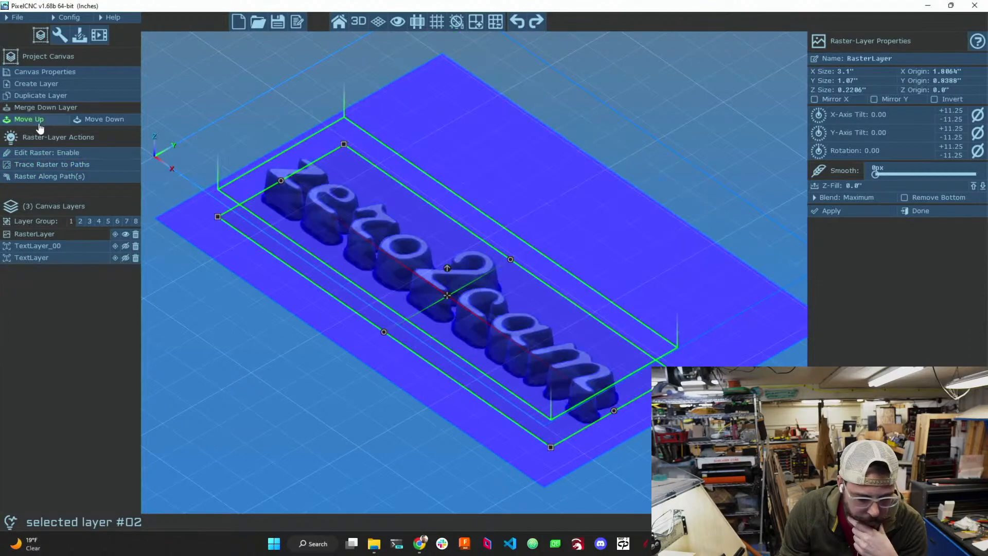
# - Add a new paths layer, and trace the hidden lower text layer to paths at a 0.2585" Z-plane with a 0.155" offset
pyautogui.click(55, 85)
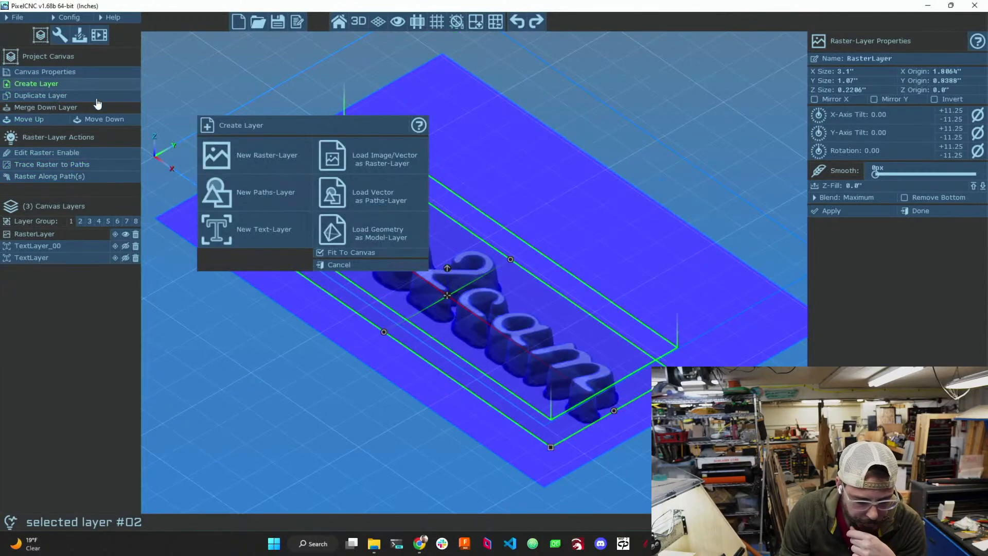
pyautogui.click(243, 197)
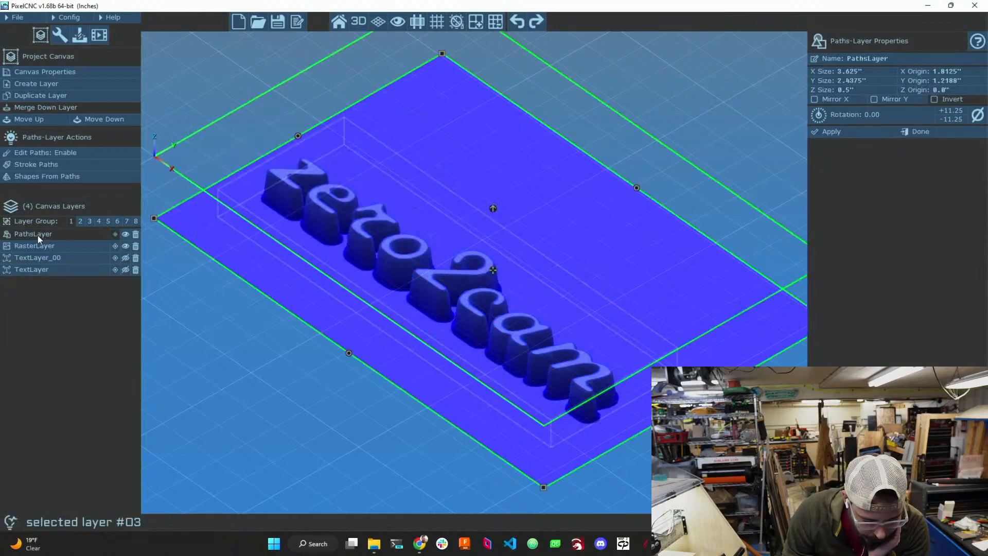
pyautogui.click(34, 260)
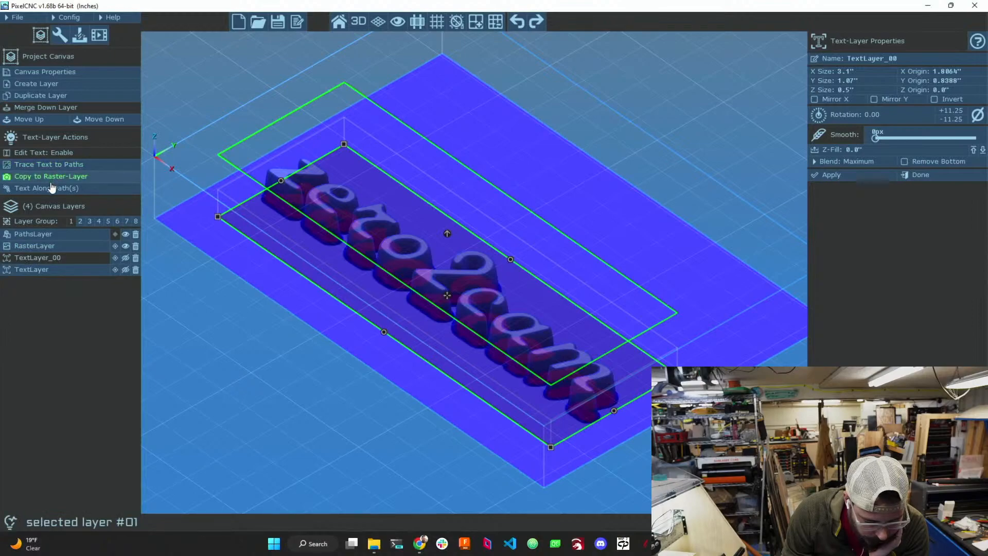
pyautogui.click(49, 165)
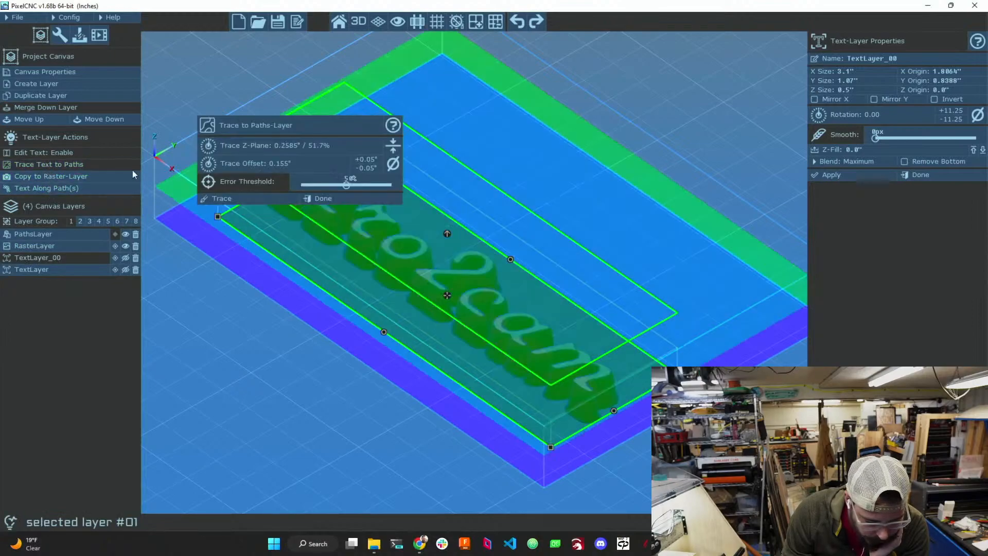
pyautogui.click(243, 199)
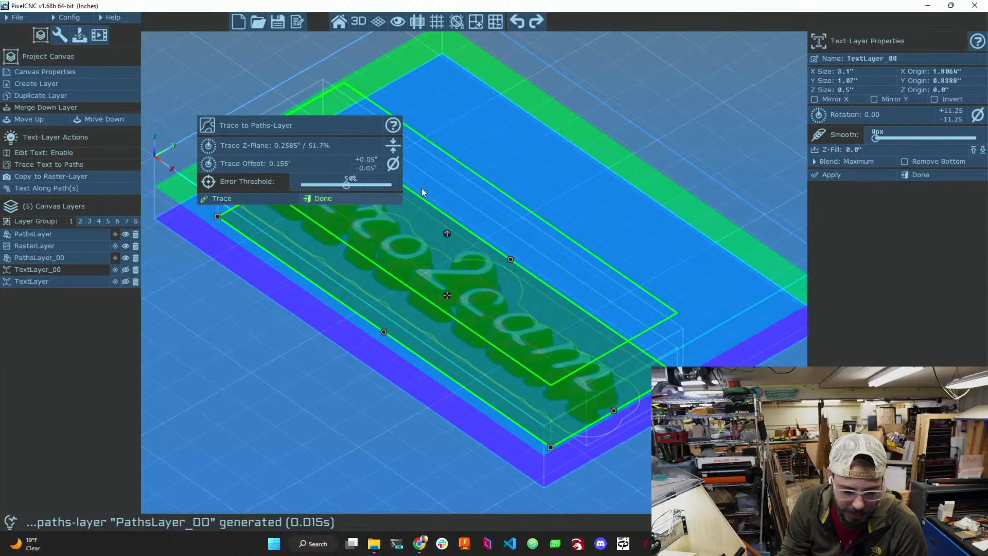
# - Close the trace settings, select the traced PathsLayer_00 and stretch its Y size to about 1.04"
pyautogui.click(363, 200)
pyautogui.moveTo(297, 296)
pyautogui.mouseDown(button='middle')
pyautogui.moveTo(312, 351)
pyautogui.moveTo(291, 290)
pyautogui.moveTo(338, 418)
pyautogui.moveTo(280, 294)
pyautogui.moveTo(283, 201)
pyautogui.moveTo(563, 243)
pyautogui.mouseUp(button='middle')
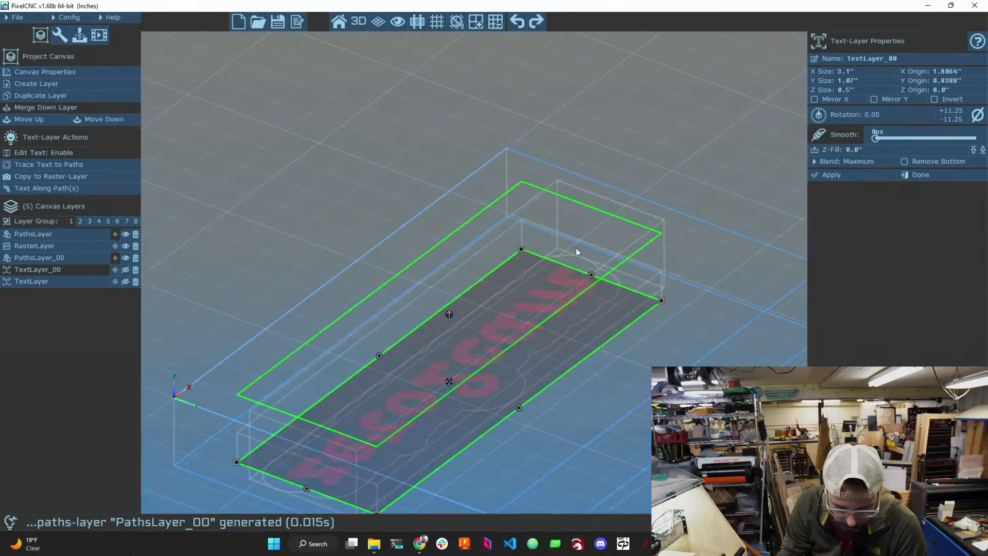
pyautogui.click(547, 255)
pyautogui.moveTo(376, 186); pyautogui.dragTo(473, 206, button='middle')
pyautogui.click(501, 194)
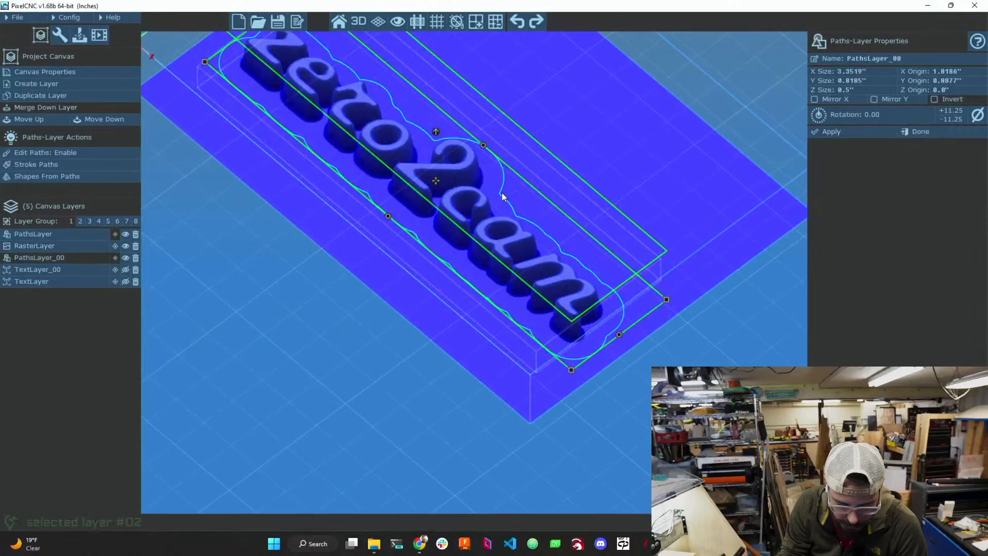
pyautogui.moveTo(484, 145); pyautogui.dragTo(504, 134)
pyautogui.moveTo(351, 323); pyautogui.dragTo(418, 308)
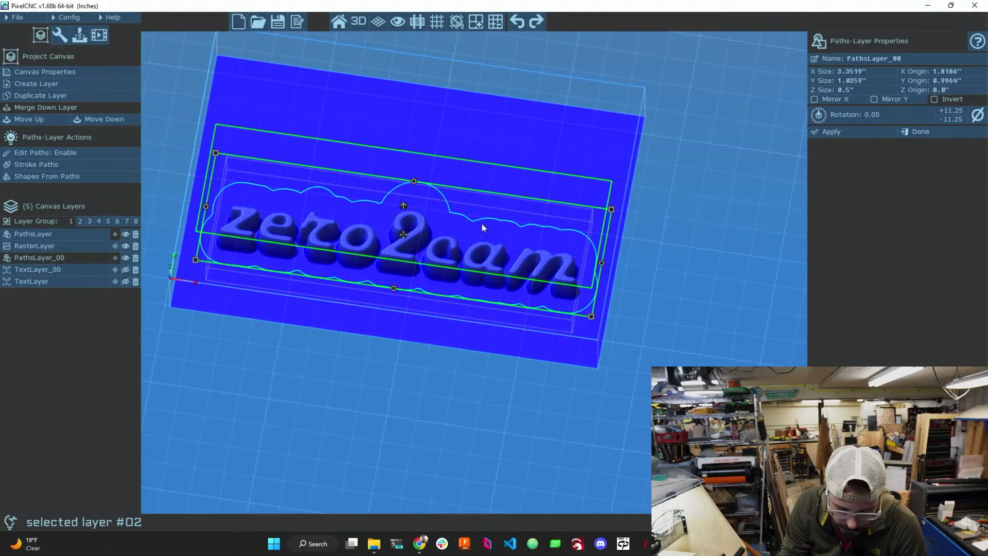
# - In the 2D view, shrink the traced outline layer to about 3.26" by 0.91"
pyautogui.click(359, 21)
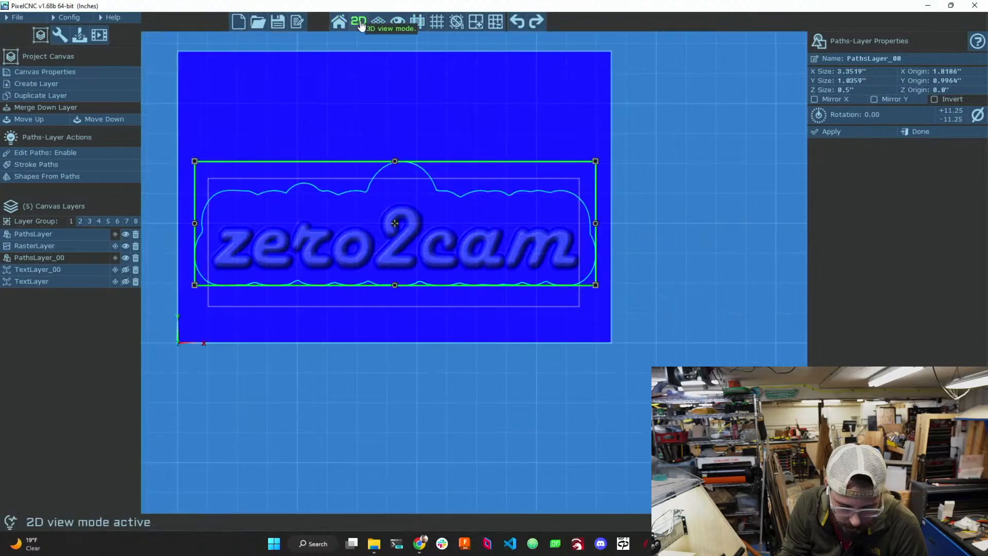
pyautogui.scroll(3, 611, 193)
pyautogui.scroll(-3, 630, 247)
pyautogui.scroll(1, 489, 260)
pyautogui.scroll(-1, 438, 255)
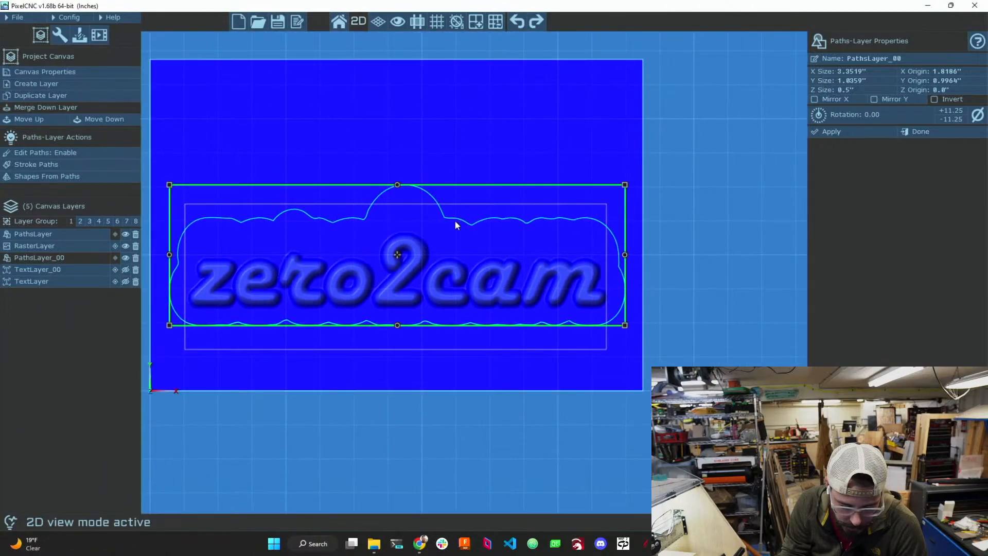
pyautogui.moveTo(489, 263); pyautogui.dragTo(539, 280, button='middle')
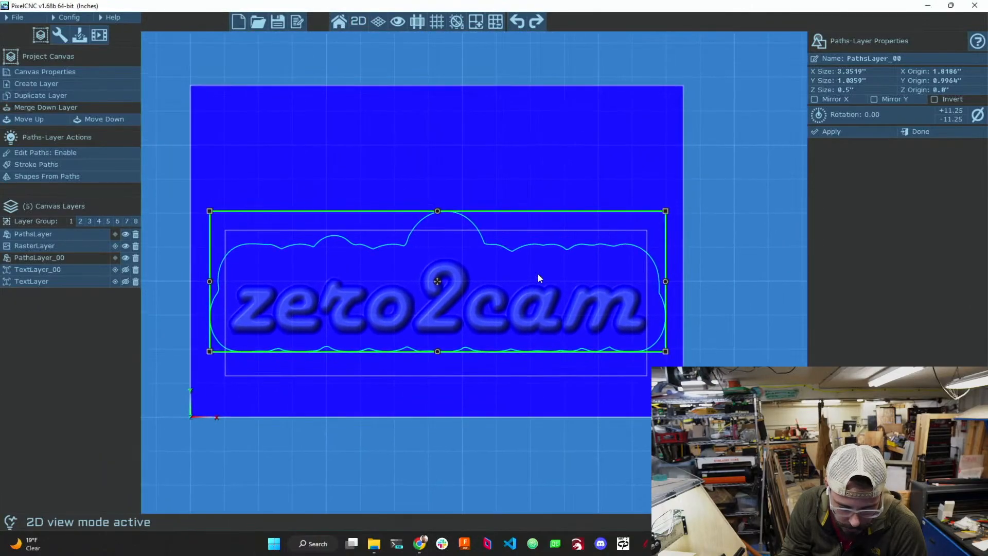
pyautogui.moveTo(659, 281); pyautogui.dragTo(646, 278)
pyautogui.moveTo(429, 216); pyautogui.dragTo(429, 233)
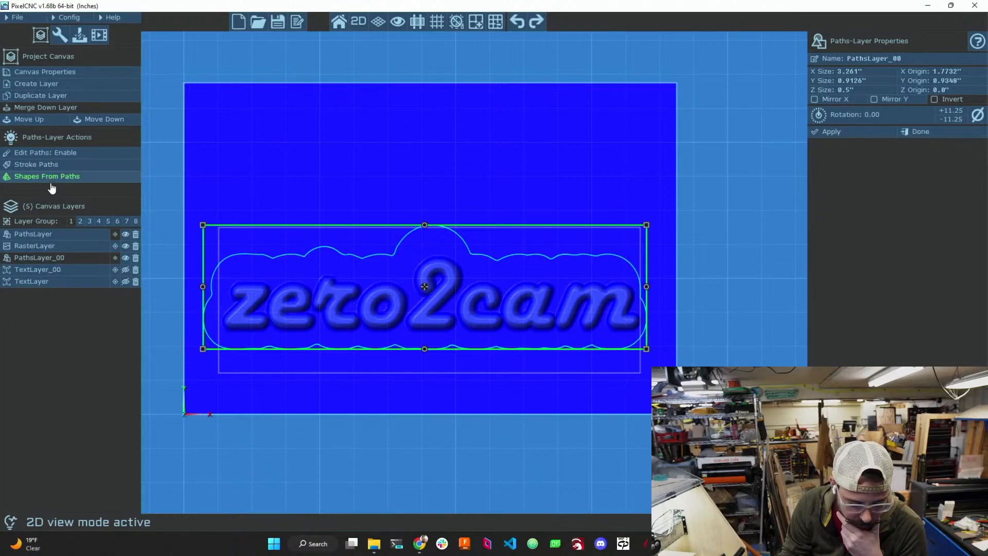
# - Generate a fillet shape and a rounded shape from the paths in PathsLayer_00
pyautogui.click(51, 282)
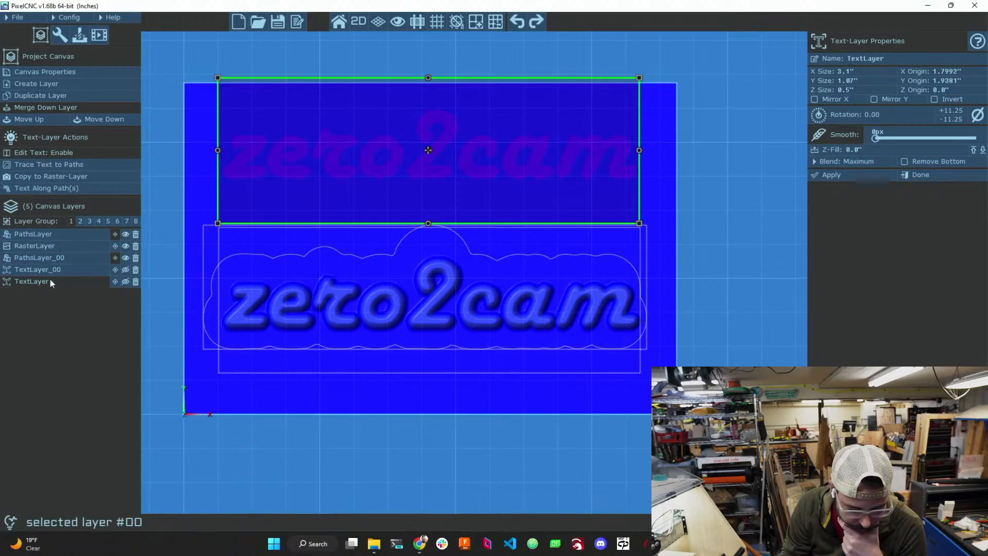
pyautogui.click(50, 257)
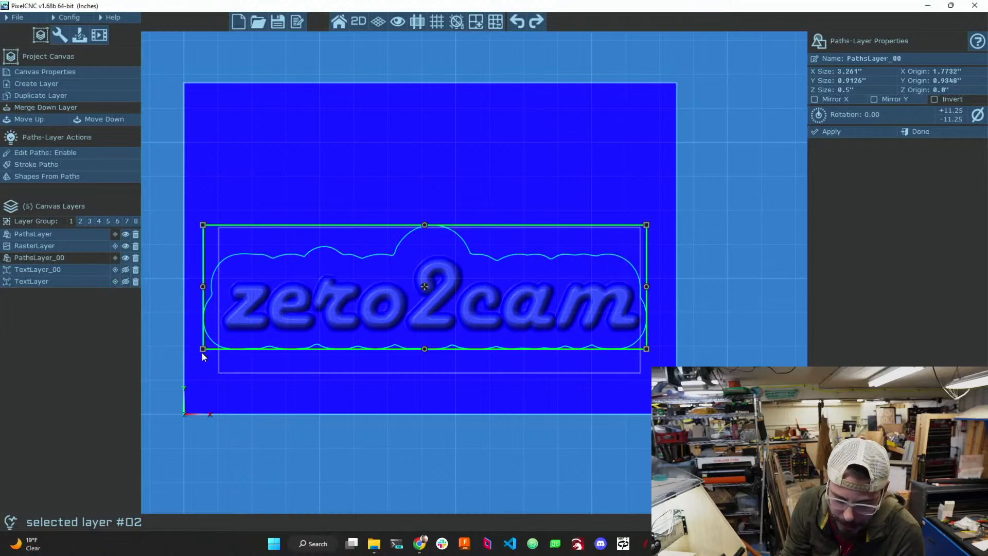
pyautogui.click(66, 178)
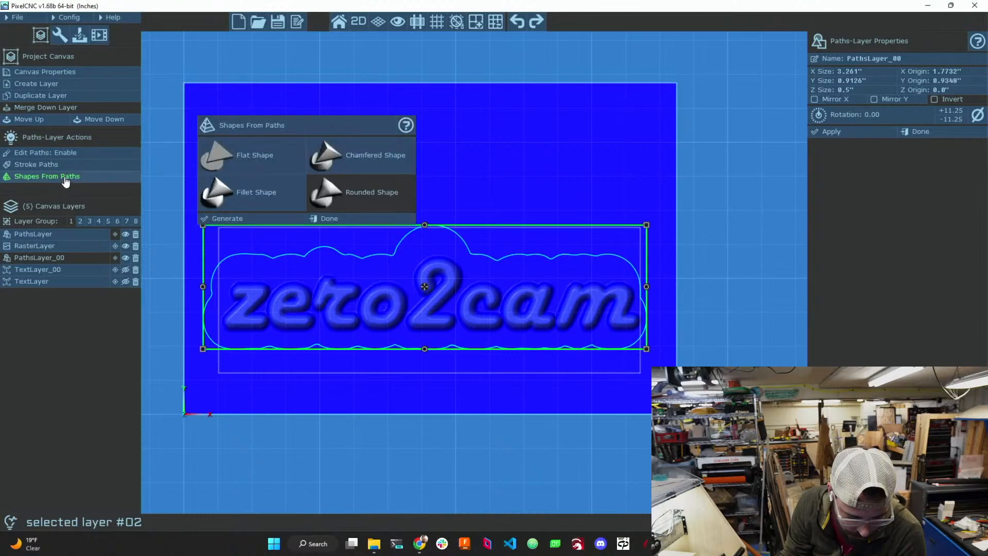
pyautogui.click(251, 193)
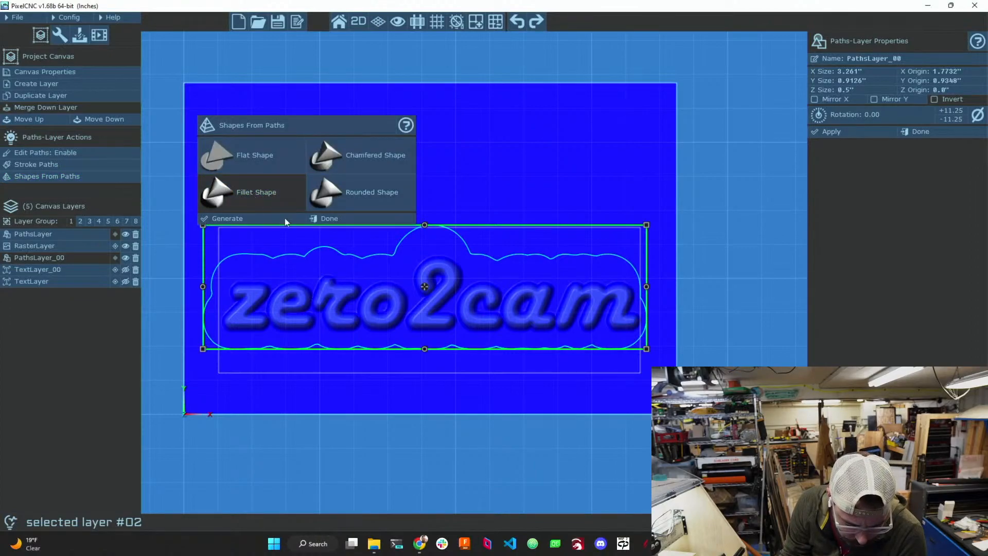
pyautogui.click(254, 221)
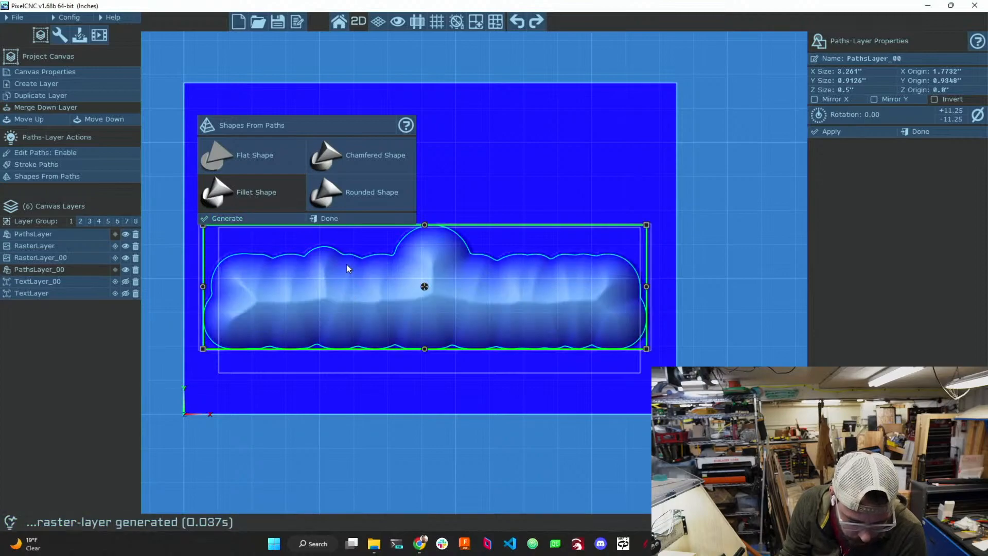
pyautogui.moveTo(521, 248); pyautogui.dragTo(585, 329, button='middle')
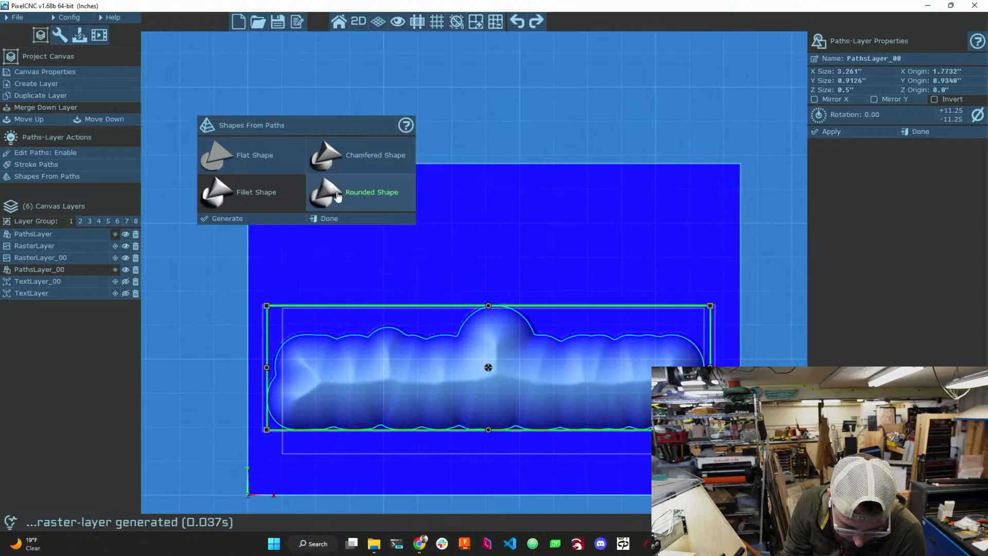
pyautogui.click(237, 220)
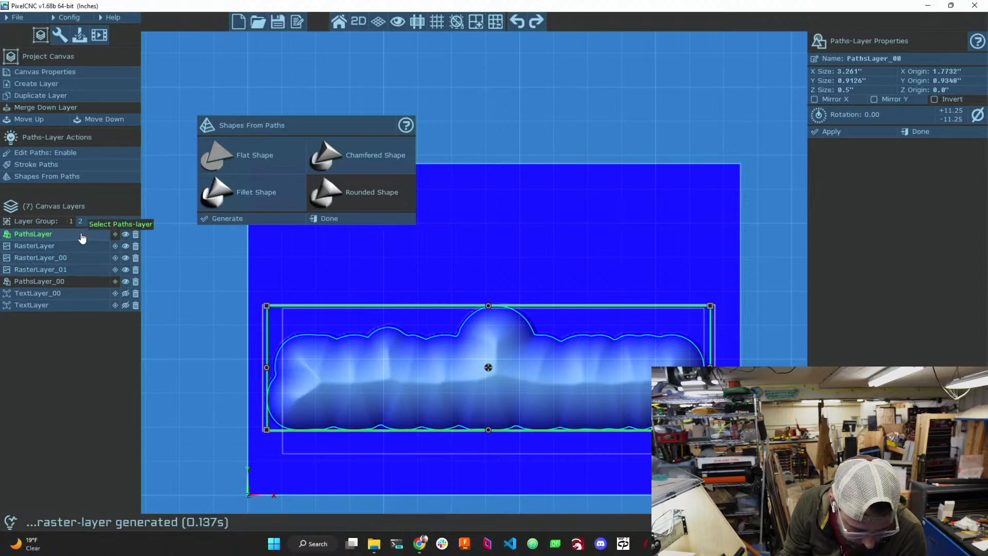
# - Select the rounded shape layer RasterLayer_01 and hide all other layers so only it is shown
pyautogui.click(55, 270)
pyautogui.click(53, 233)
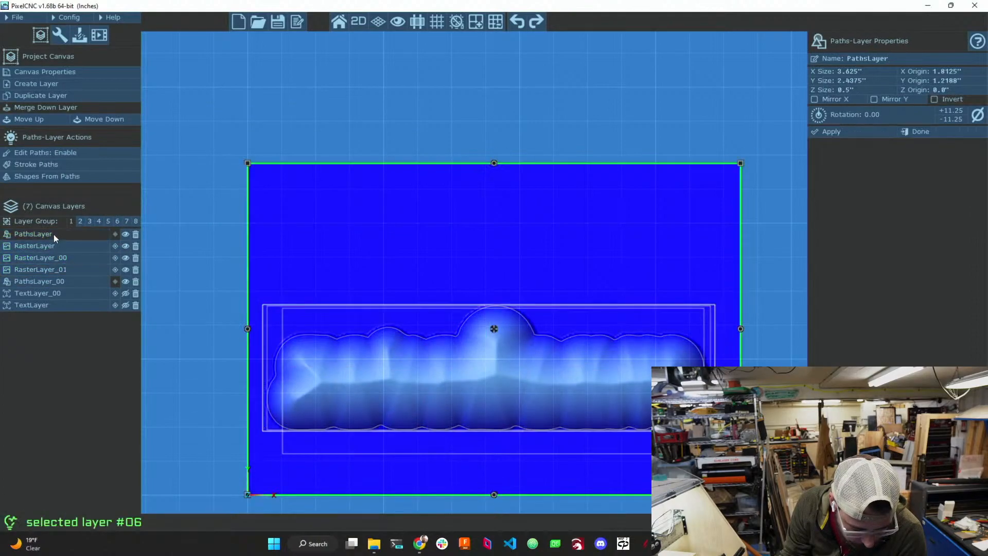
pyautogui.click(53, 246)
pyautogui.click(52, 258)
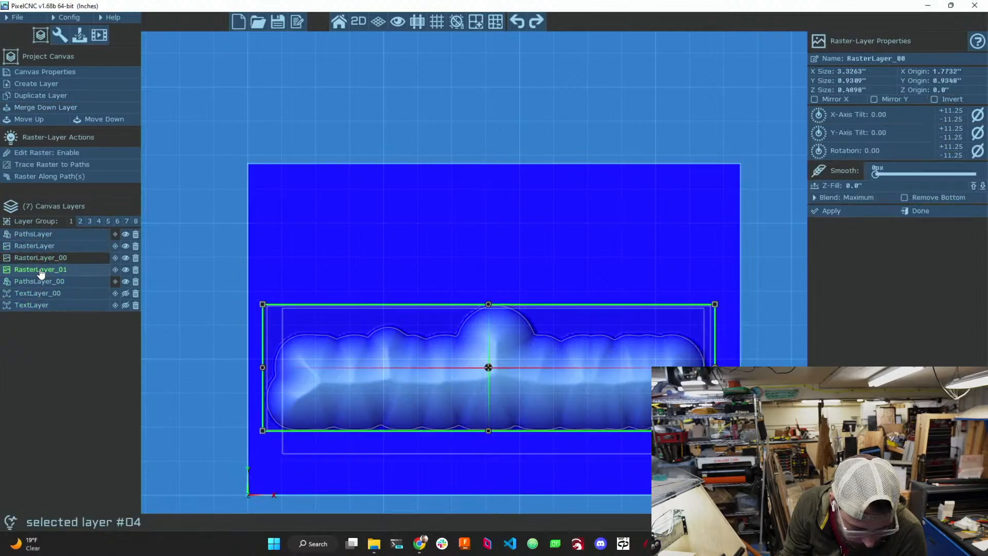
pyautogui.click(87, 270)
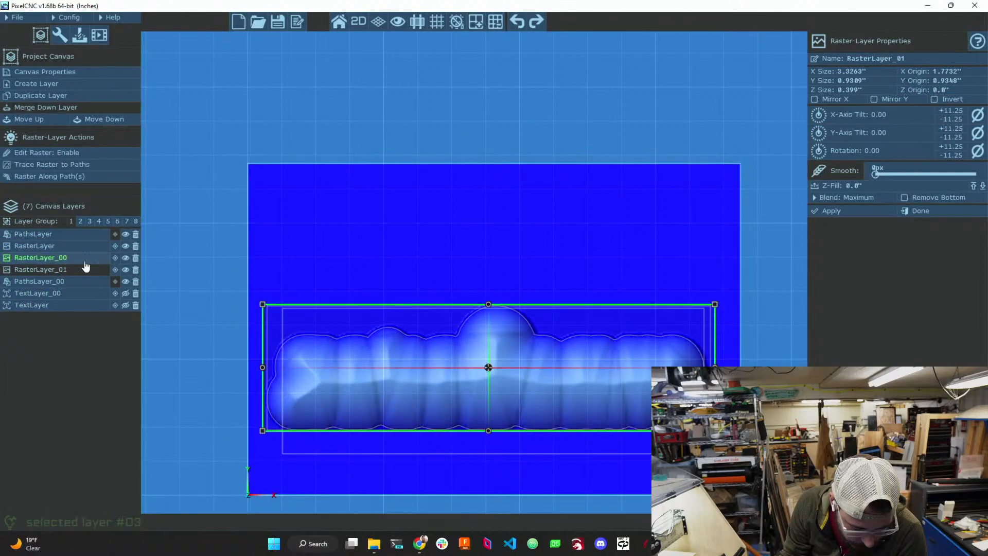
pyautogui.click(126, 281)
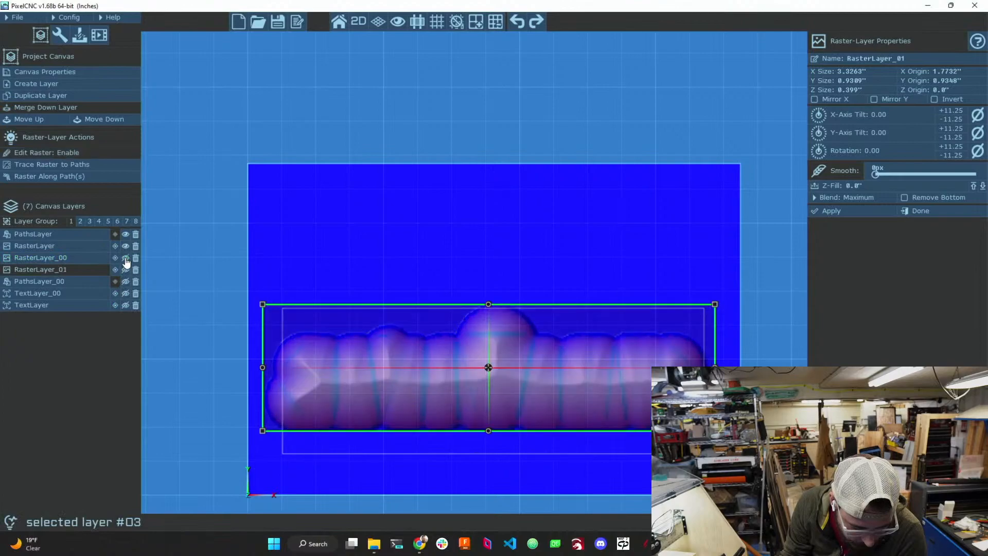
pyautogui.click(126, 258)
pyautogui.click(126, 246)
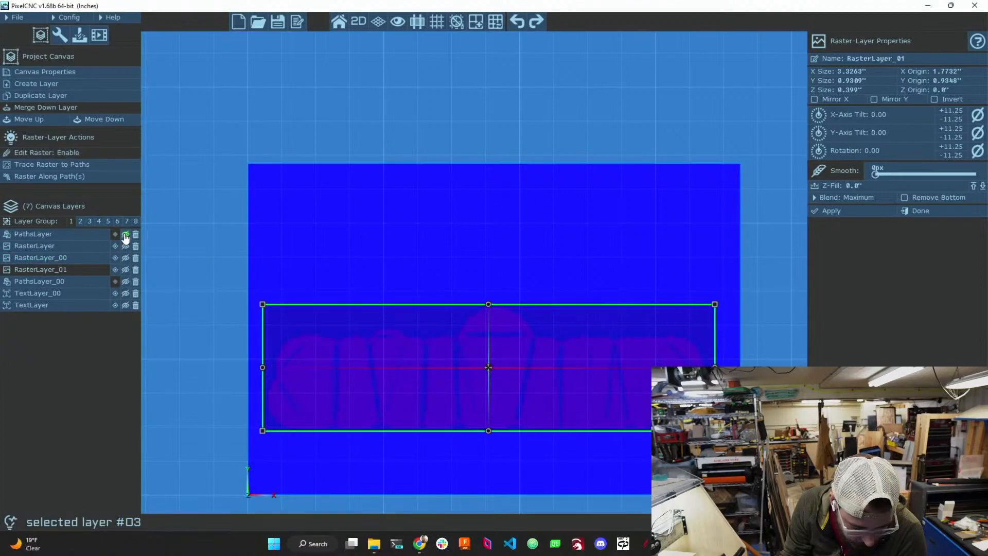
pyautogui.click(126, 270)
pyautogui.moveTo(242, 372); pyautogui.dragTo(218, 269, button='right')
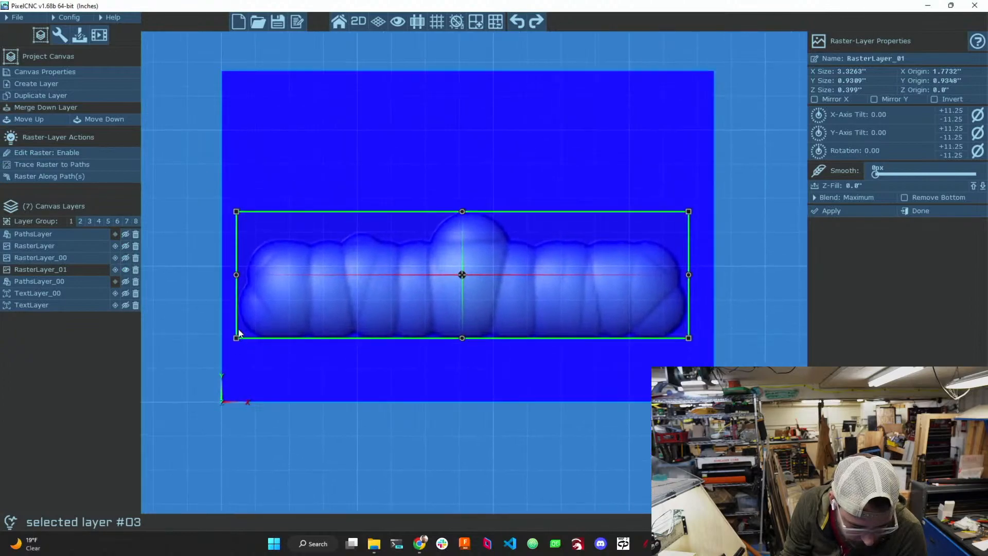
# - In the 3D view, lower the Z size of RasterLayer_01 to about 0.29"
pyautogui.click(360, 22)
pyautogui.moveTo(356, 199); pyautogui.dragTo(389, 308)
pyautogui.scroll(-4, 456, 353)
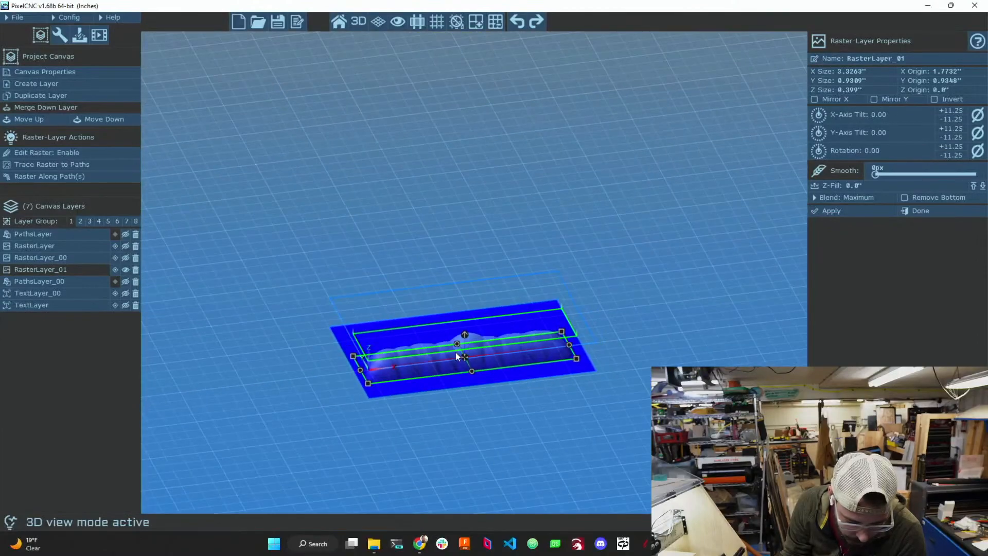
pyautogui.scroll(10, 457, 355)
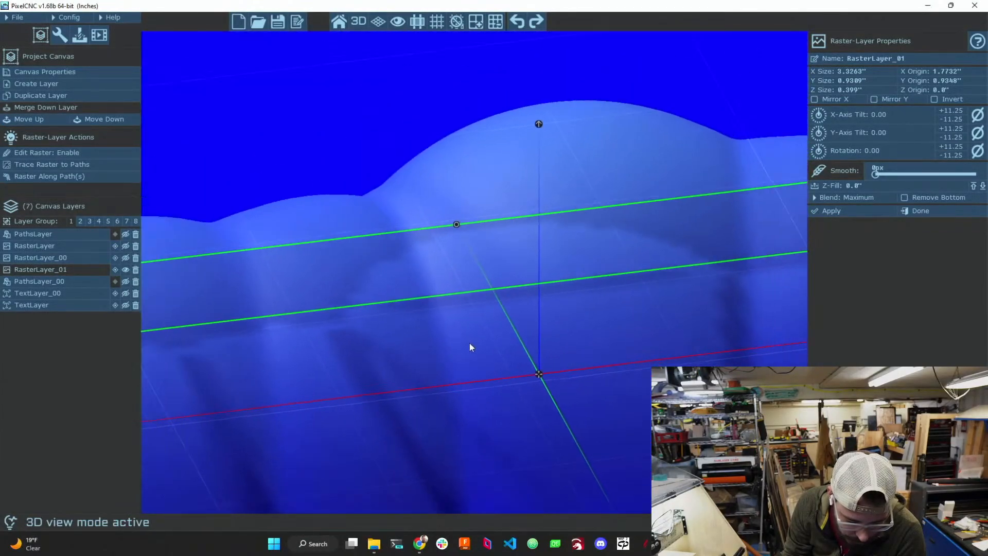
pyautogui.scroll(-8, 458, 391)
pyautogui.scroll(3, 469, 402)
pyautogui.moveTo(472, 390); pyautogui.dragTo(372, 462)
pyautogui.moveTo(370, 328)
pyautogui.mouseDown()
pyautogui.moveTo(368, 307)
pyautogui.moveTo(368, 328)
pyautogui.mouseUp()
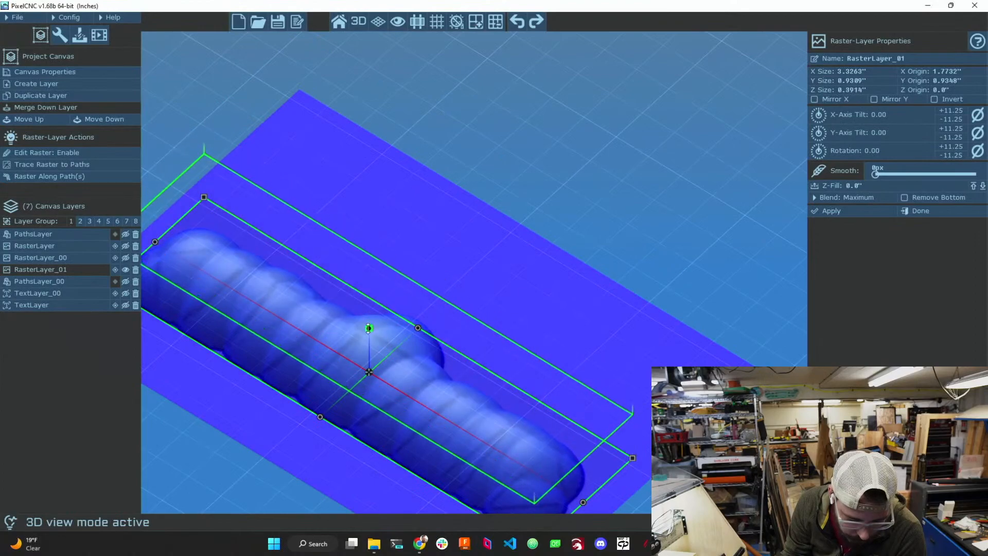
pyautogui.moveTo(631, 402); pyautogui.dragTo(415, 263)
pyautogui.moveTo(328, 246); pyautogui.dragTo(341, 266)
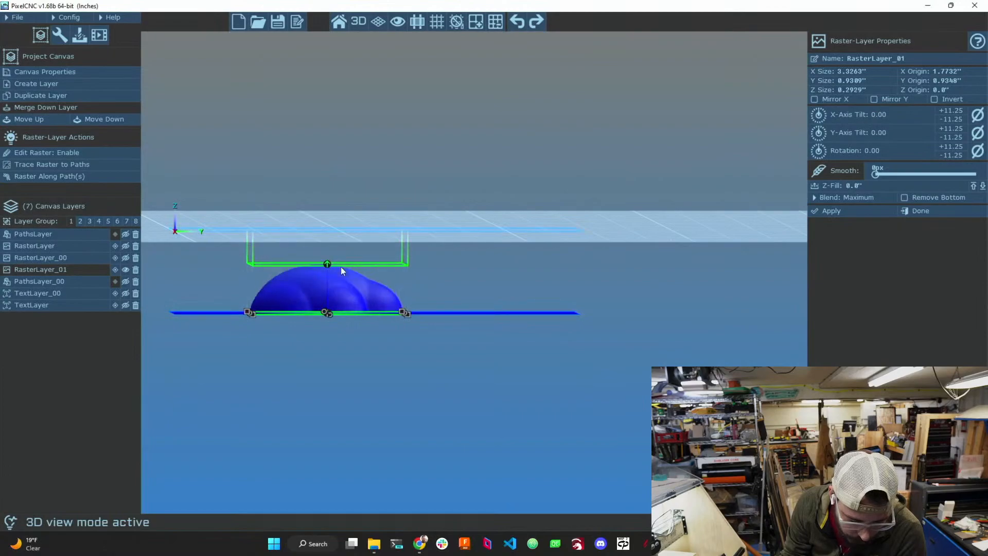
pyautogui.moveTo(438, 282); pyautogui.dragTo(446, 327)
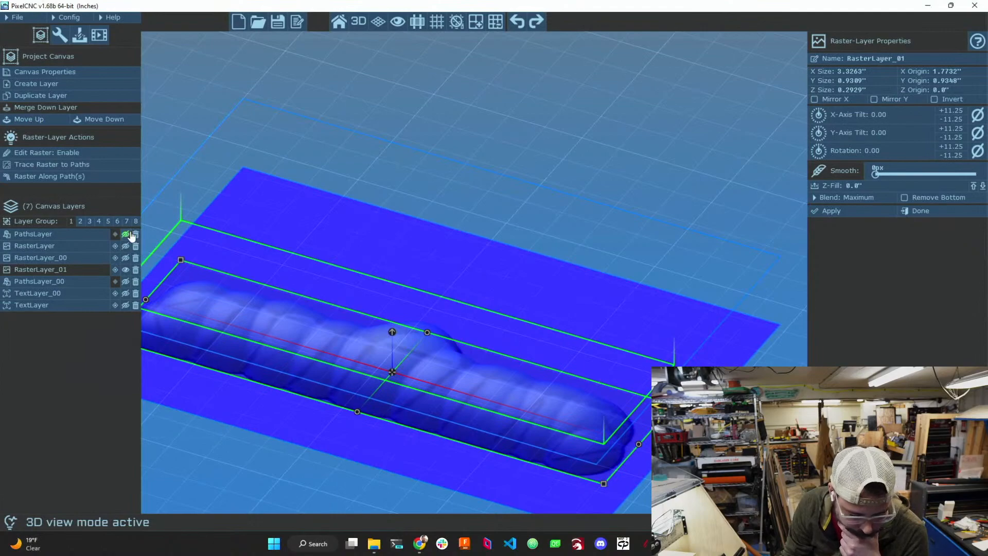
# - Look through the layer groups to compare which layers each one includes, with PathsLayer selected
pyautogui.click(80, 222)
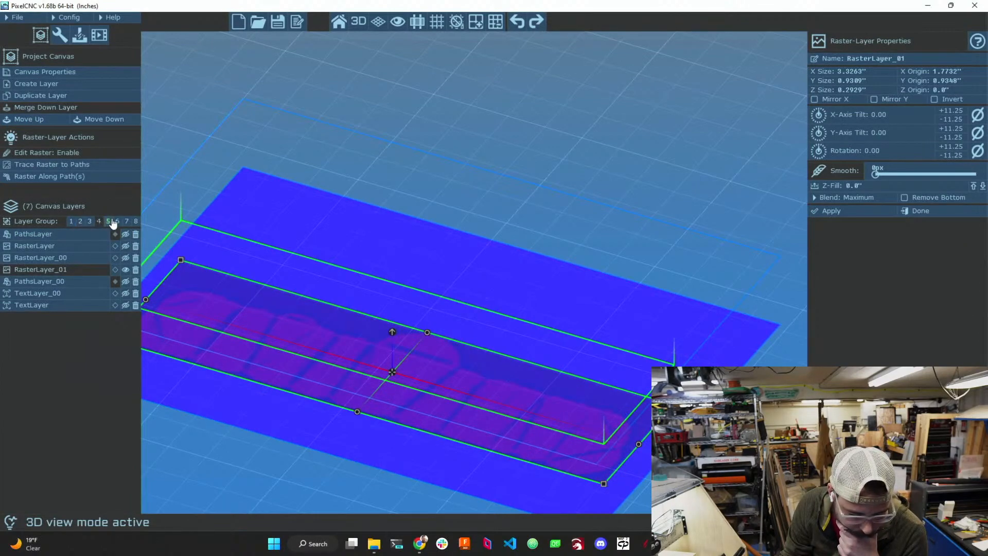
pyautogui.click(71, 221)
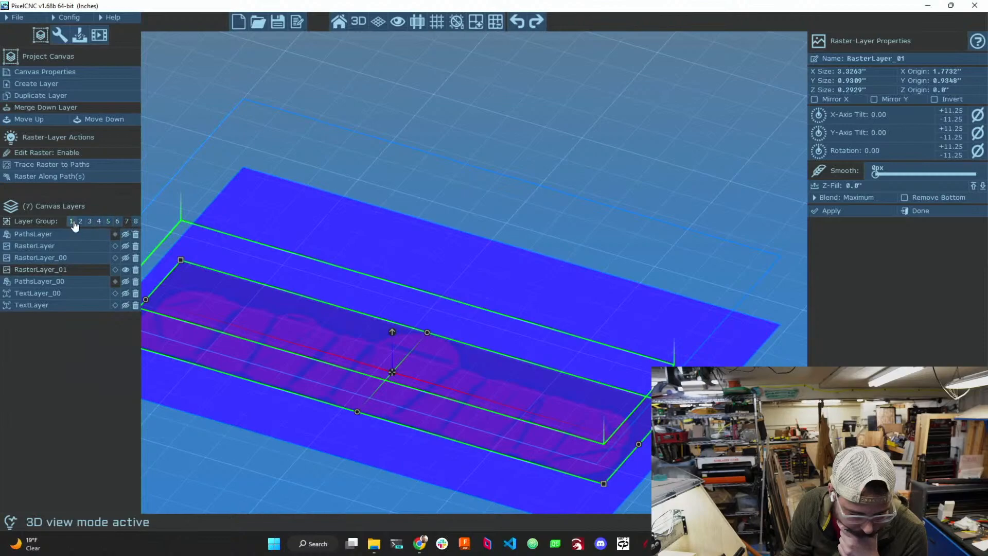
pyautogui.click(72, 235)
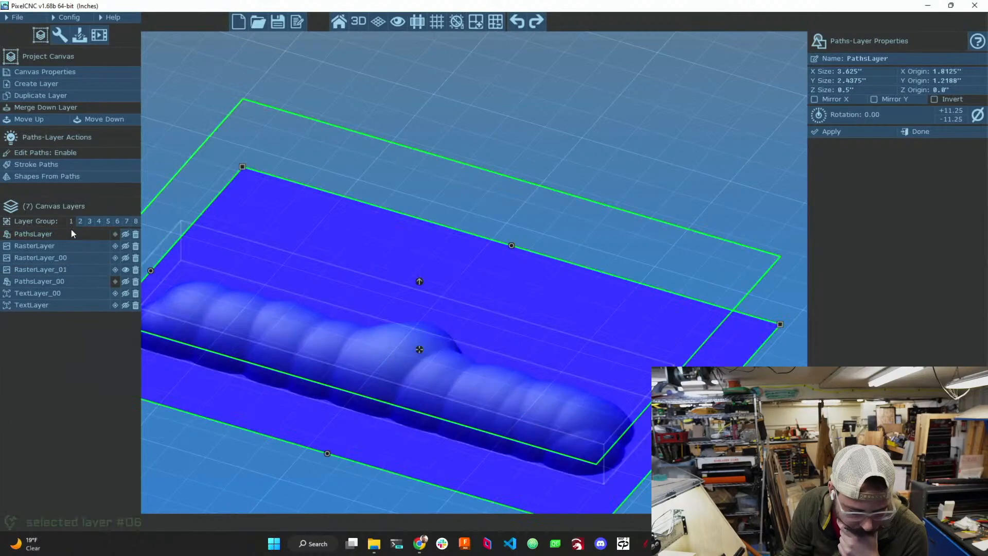
pyautogui.click(136, 222)
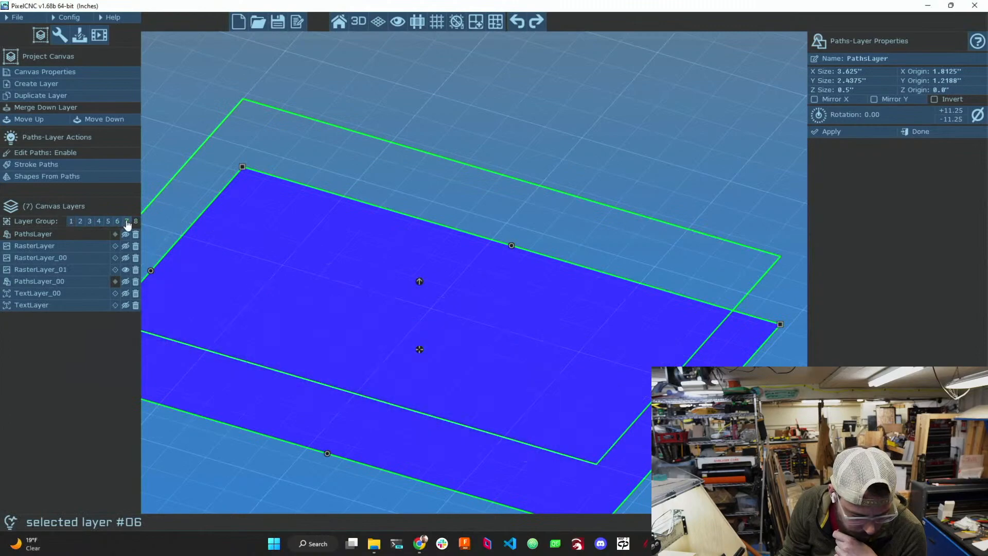
pyautogui.click(127, 221)
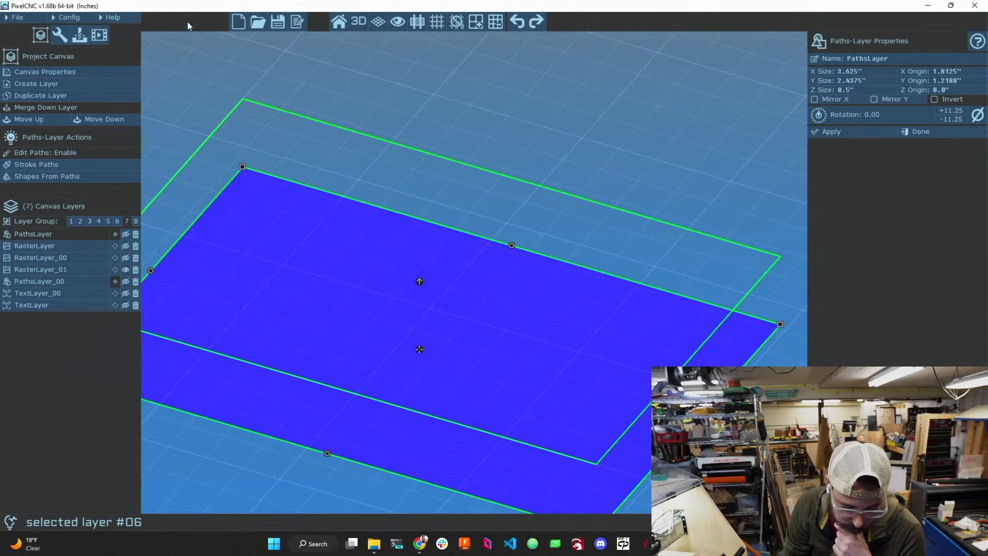
# - Make all canvas layers visible and switch back to layer group 1
pyautogui.click(126, 235)
pyautogui.click(126, 247)
pyautogui.click(127, 259)
pyautogui.click(125, 271)
pyautogui.click(125, 282)
pyautogui.click(125, 293)
pyautogui.click(125, 305)
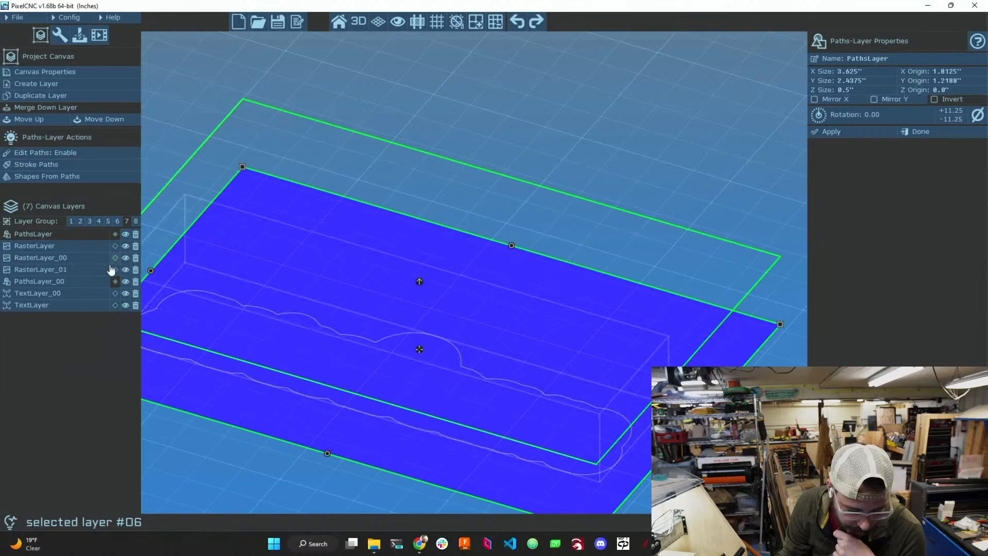
pyautogui.click(71, 222)
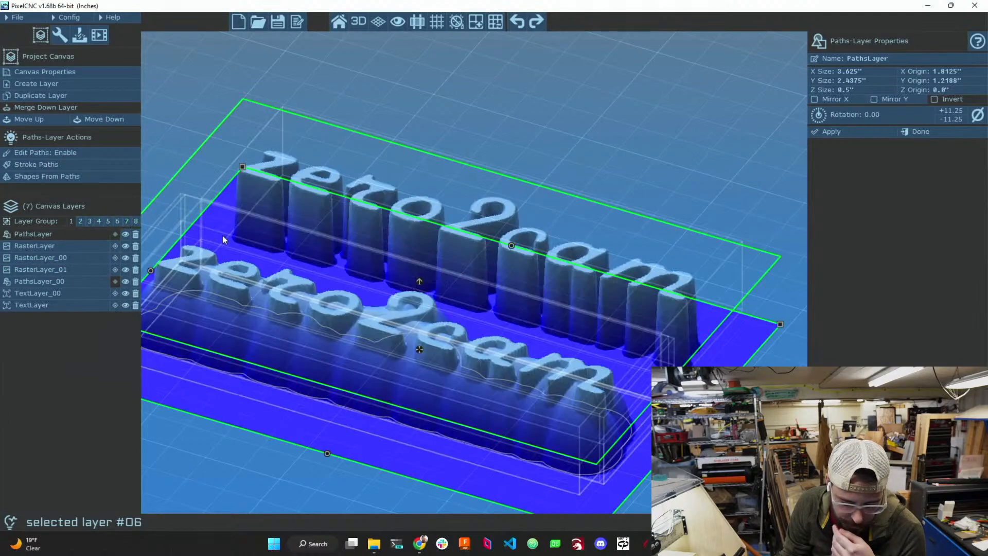
pyautogui.moveTo(239, 241); pyautogui.dragTo(187, 249)
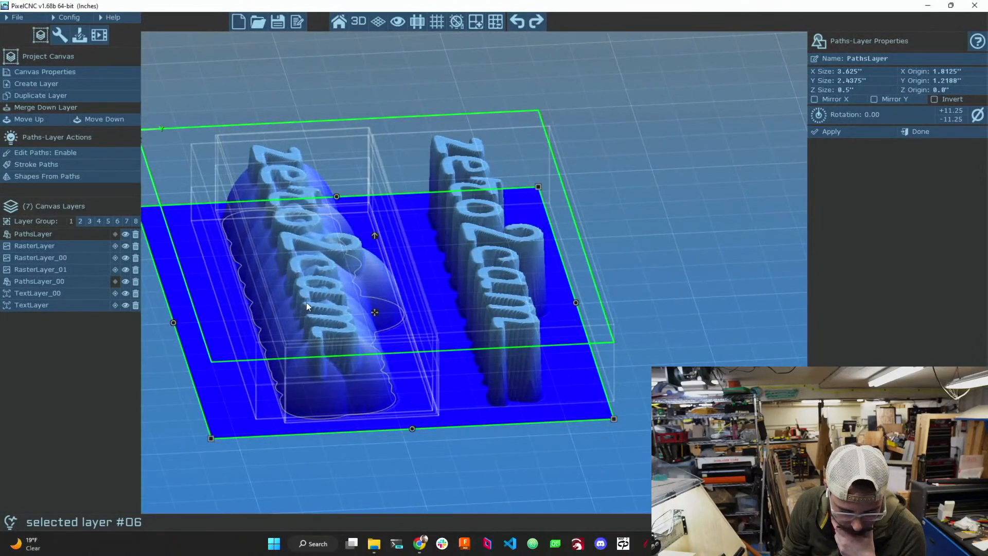
# - Hide the separate zero2cam text layer named TextLayer and discard it from the canvas
pyautogui.click(404, 252)
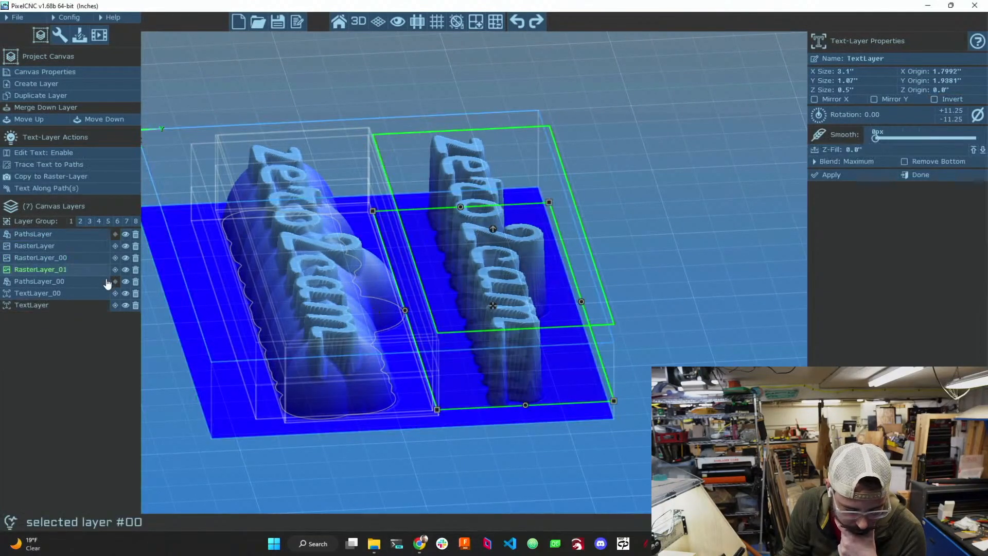
pyautogui.click(125, 306)
pyautogui.click(135, 305)
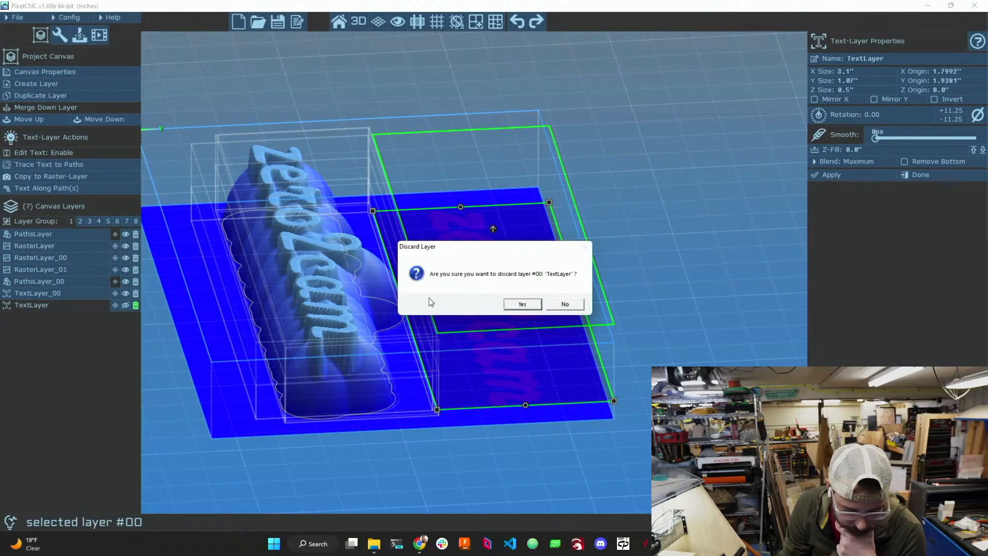
pyautogui.click(534, 302)
pyautogui.moveTo(512, 307); pyautogui.dragTo(412, 384, button='middle')
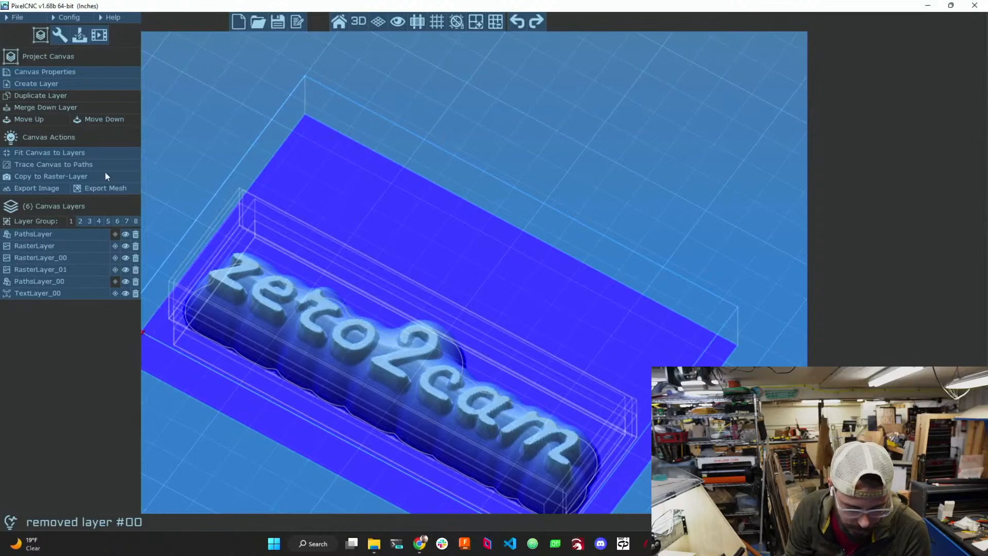
# - Define the first tool in the project's tools list as a Tapered Ball type without loading the tool library
pyautogui.click(79, 35)
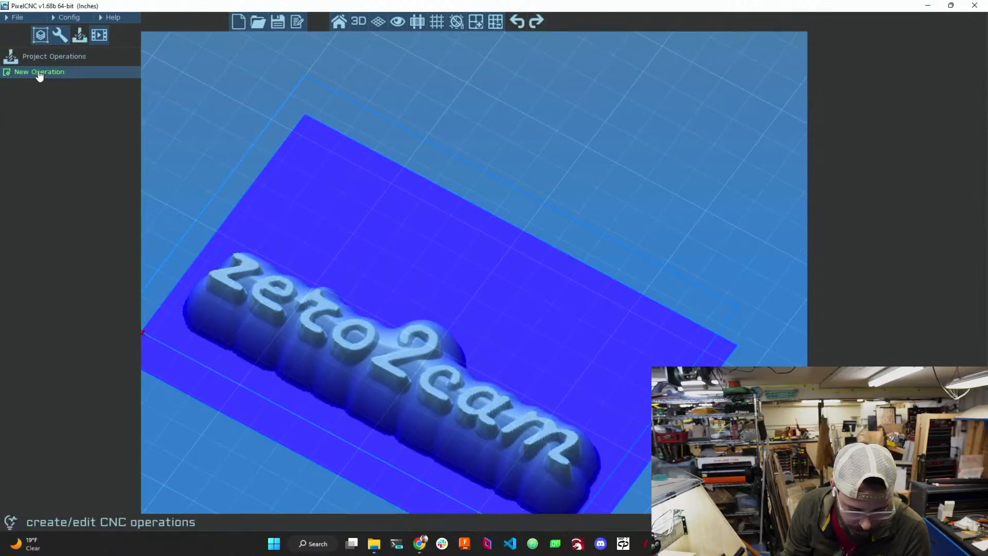
pyautogui.click(54, 35)
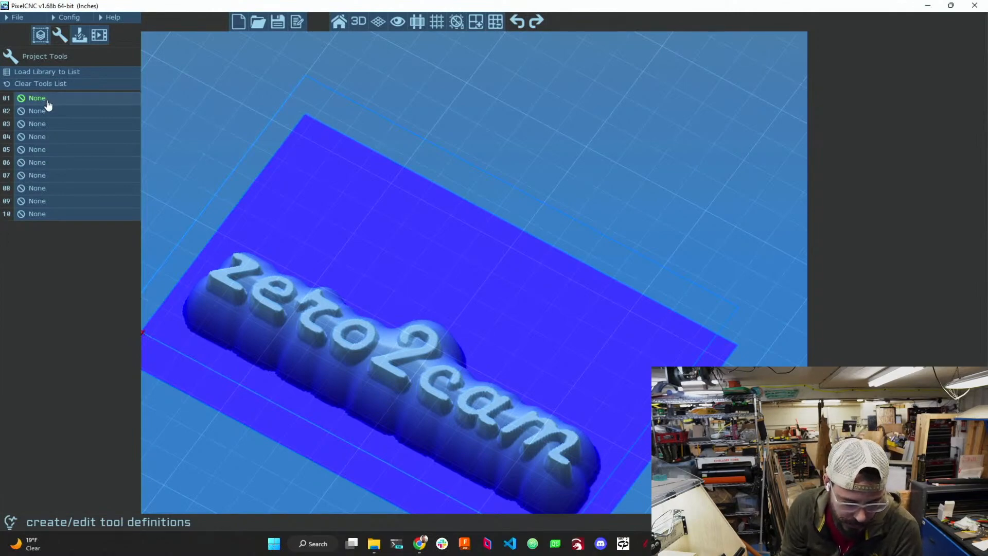
pyautogui.click(51, 73)
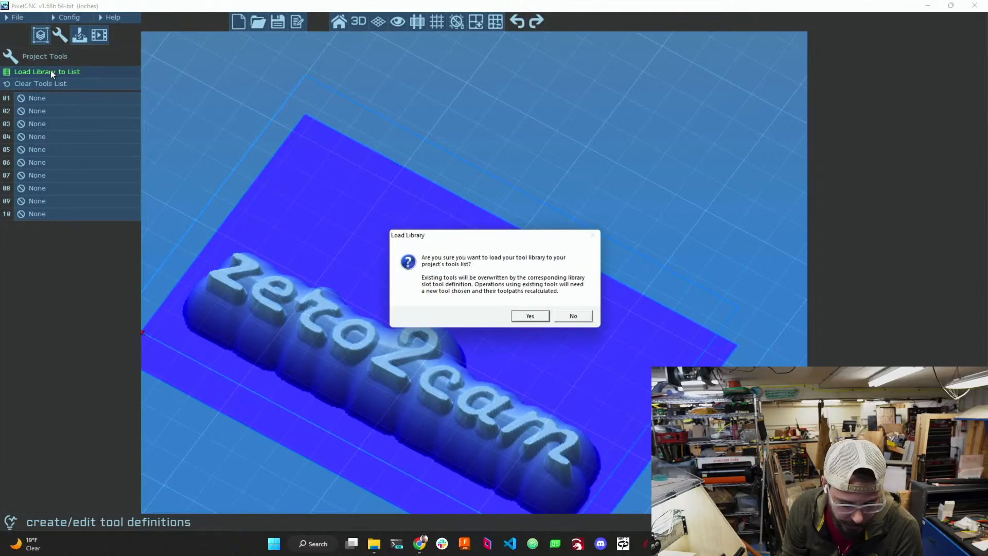
pyautogui.click(573, 316)
pyautogui.click(38, 96)
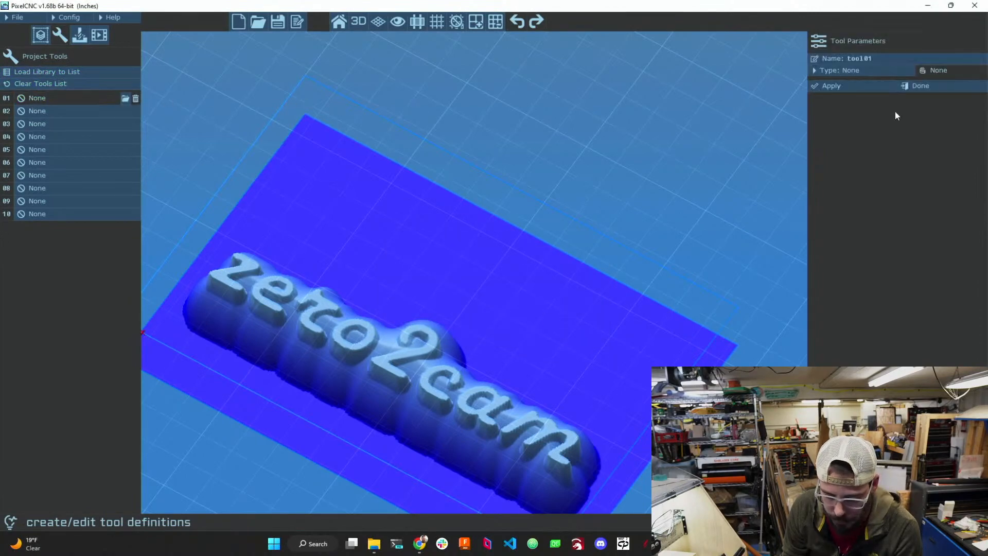
pyautogui.click(817, 73)
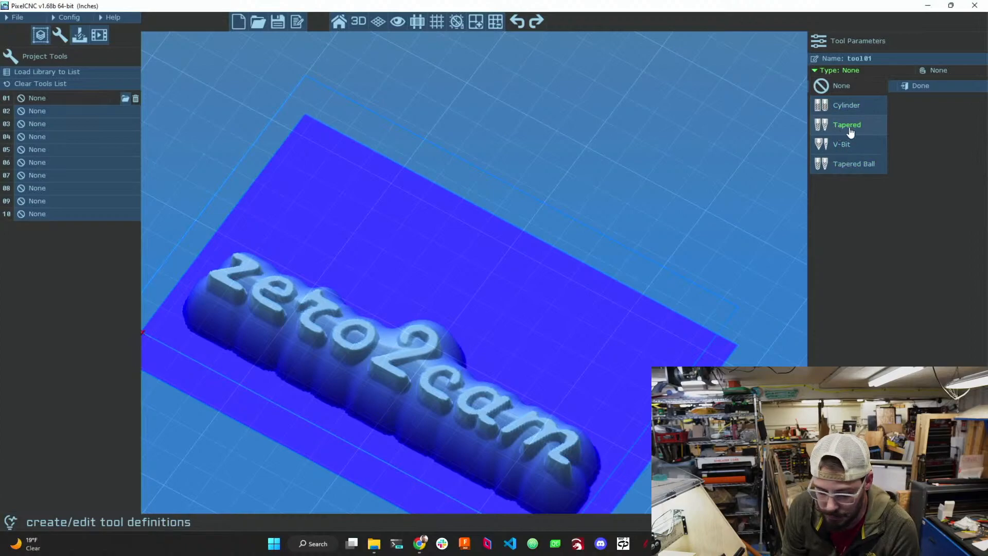
pyautogui.click(850, 164)
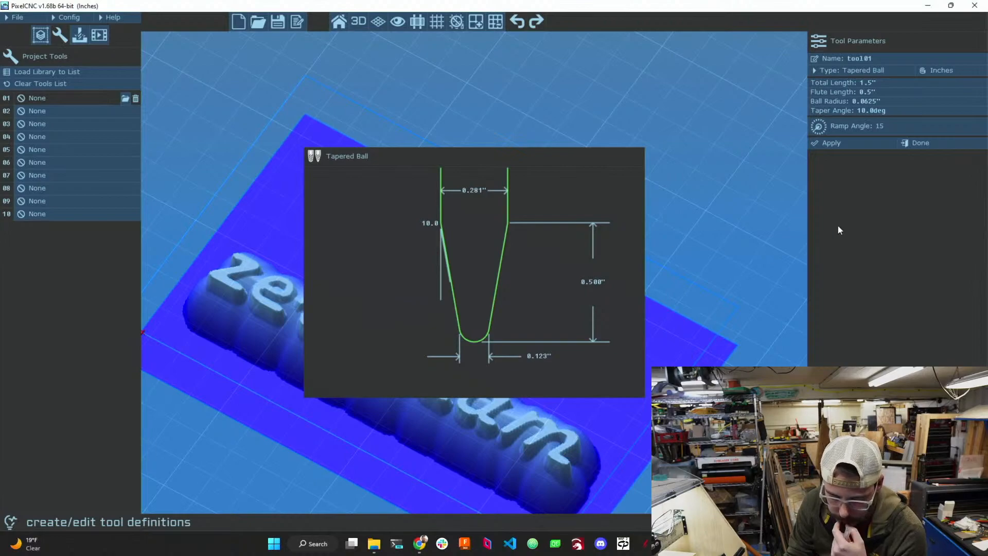
# - Set the tapered ball tool's flute length to 0.75 inches
pyautogui.click(870, 92)
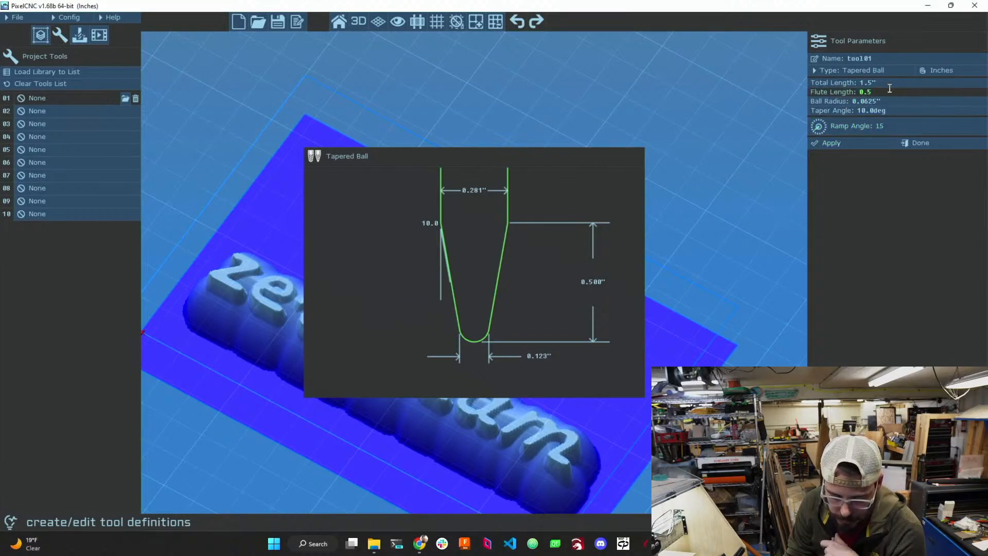
pyautogui.press('BackSpace')
pyautogui.write('75')
pyautogui.click(875, 101)
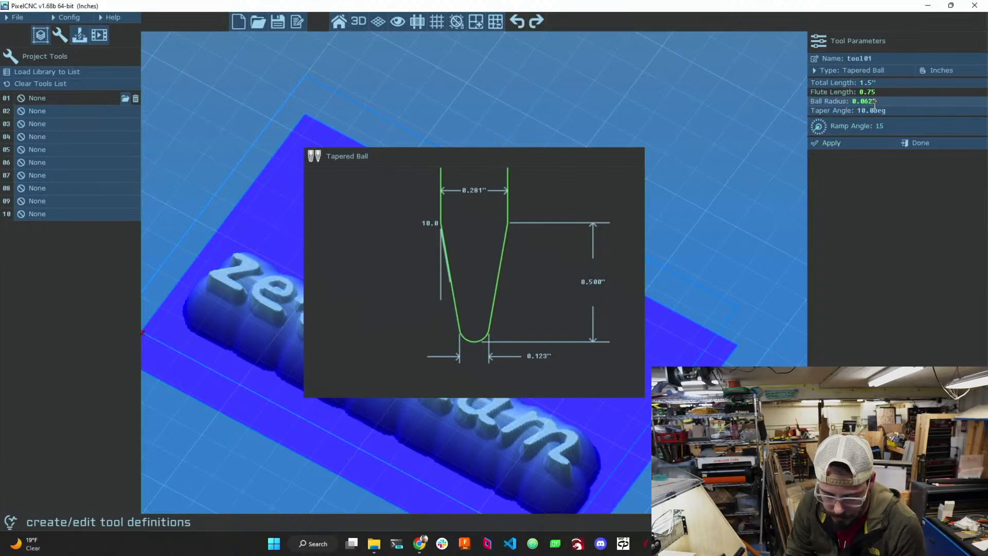
pyautogui.click(874, 101)
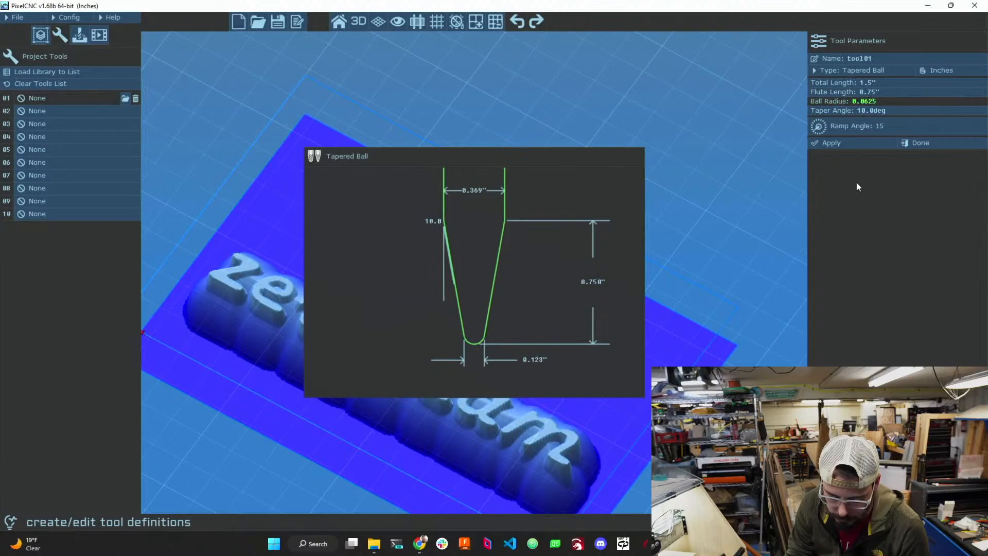
# - Switch to Calculator and convert the 0.75 mm ball radius to inches by dividing 0.75 by 25.4
pyautogui.hotkey('alt', 'Tab')
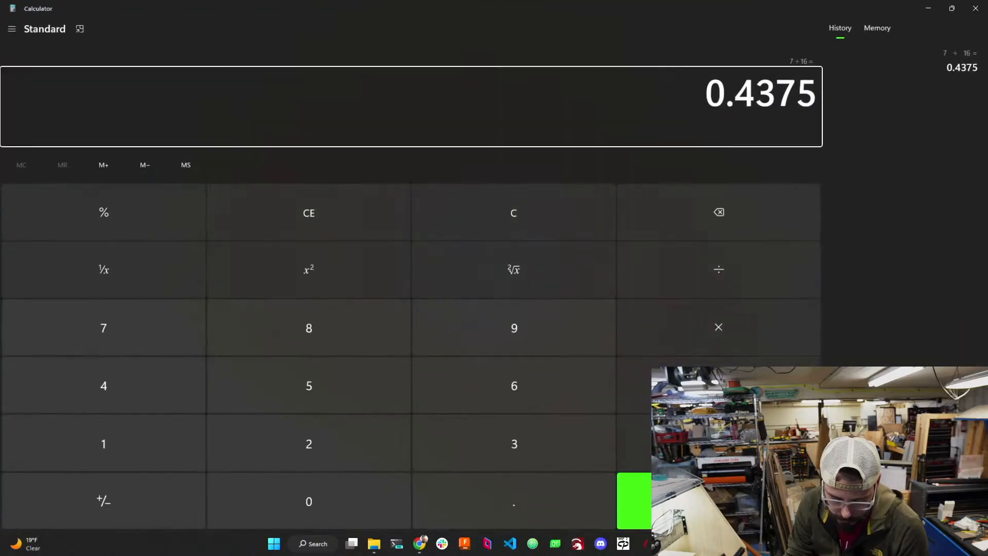
pyautogui.press('Escape')
pyautogui.moveTo(495, 5); pyautogui.dragTo(512, 59)
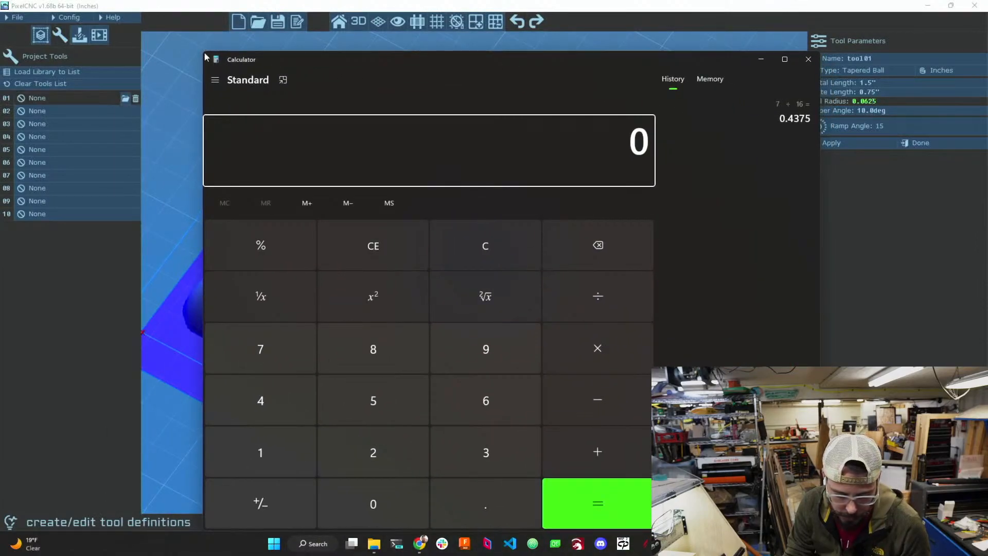
pyautogui.moveTo(203, 52); pyautogui.dragTo(419, 227)
pyautogui.moveTo(511, 237); pyautogui.dragTo(499, 124)
pyautogui.write('.75')
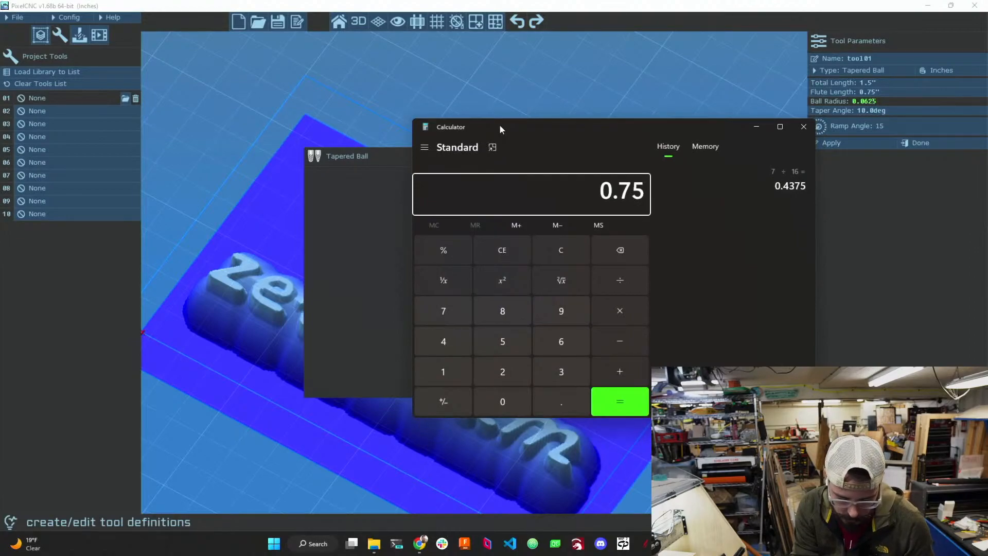
pyautogui.press('/')
pyautogui.write('25.4')
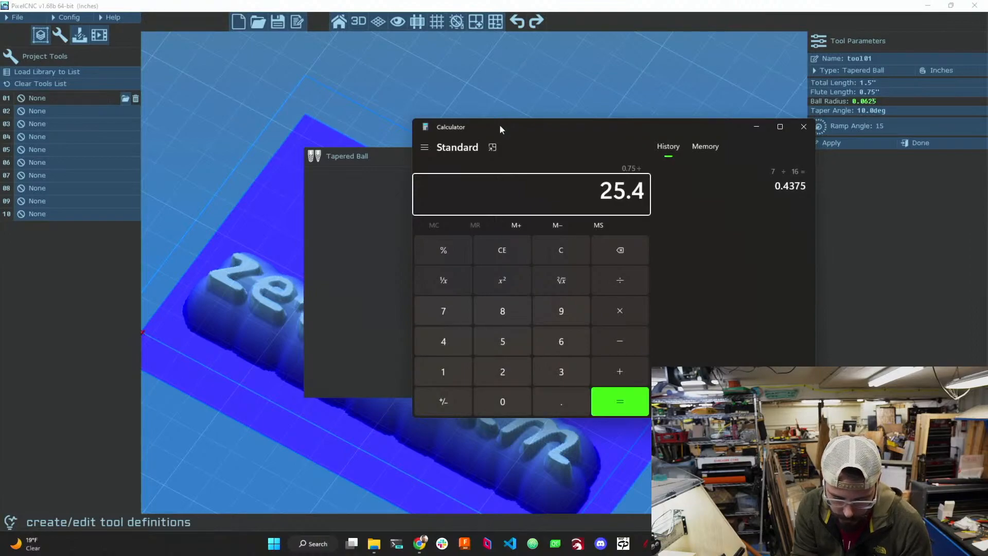
pyautogui.press('Return')
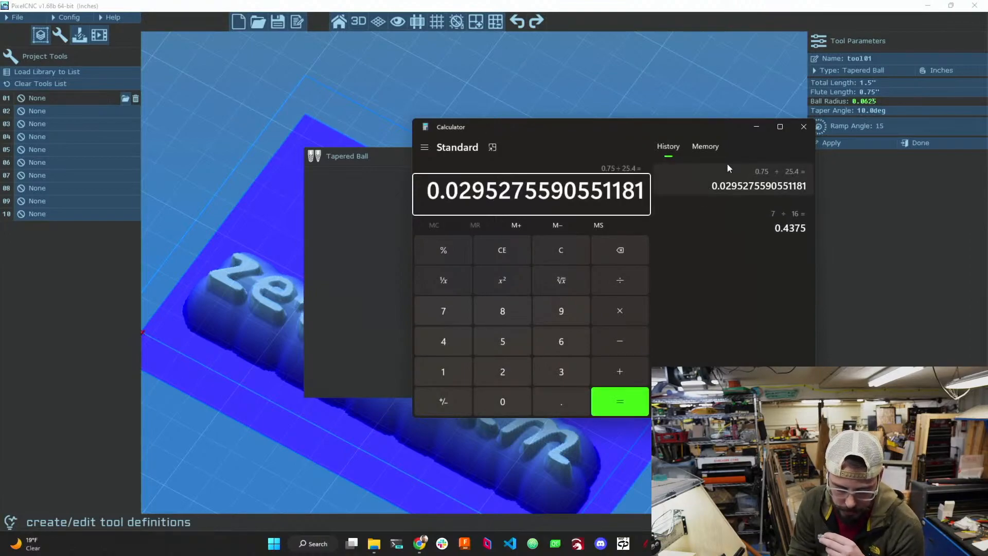
pyautogui.click(755, 127)
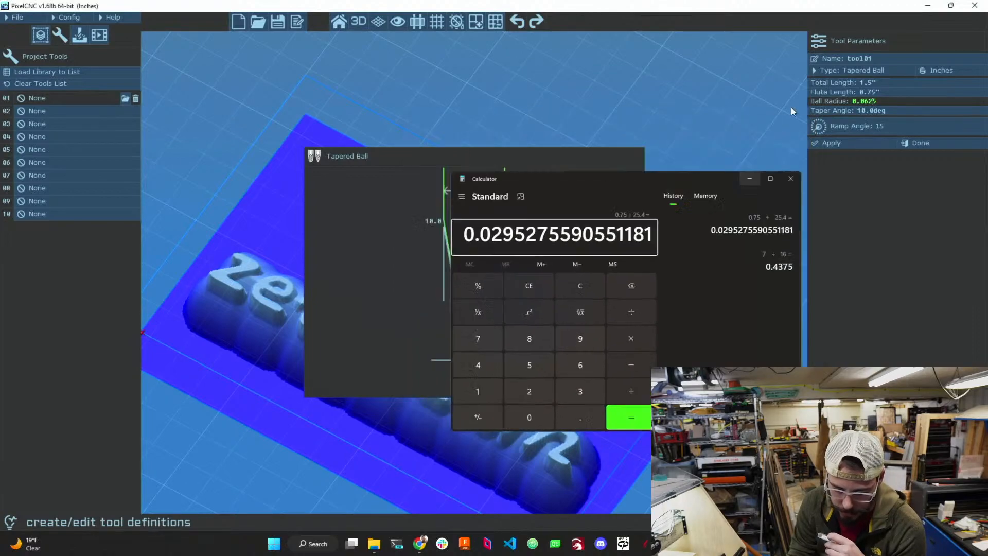
# - Set the tapered ball tool's ball radius to 0.0295 inches
pyautogui.moveTo(870, 102); pyautogui.dragTo(882, 101)
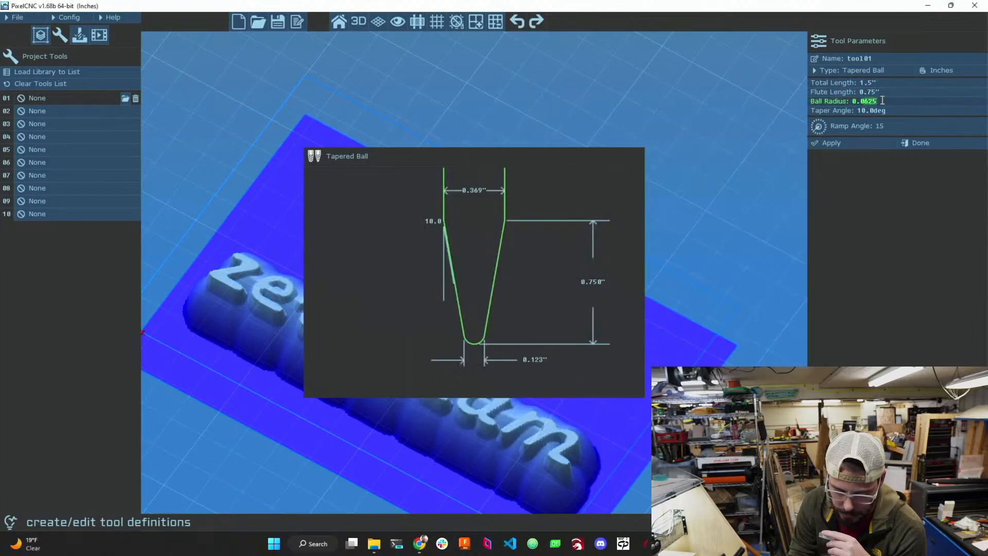
pyautogui.write('0295')
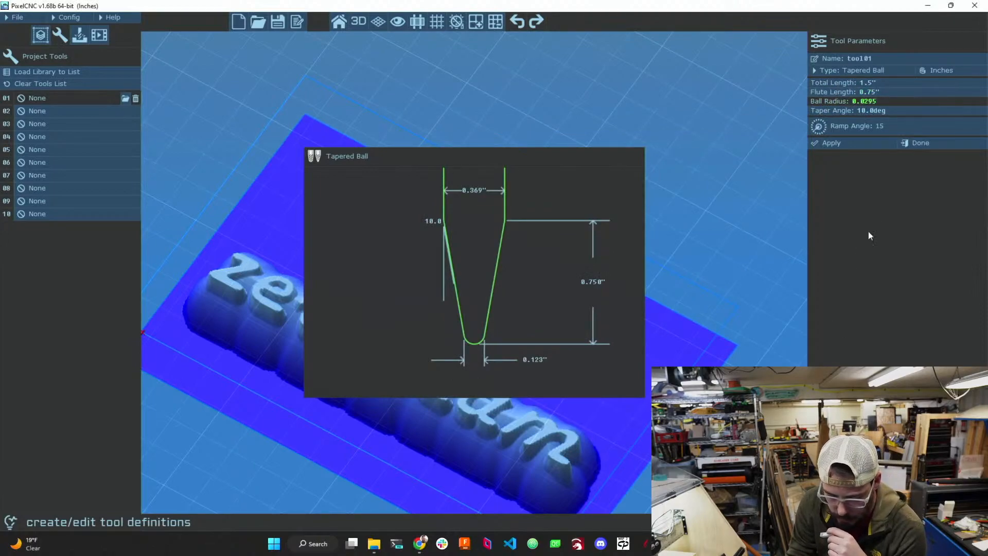
pyautogui.press('Return')
# - Set the tapered ball tool's taper angle to 15 degrees
pyautogui.click(851, 111)
pyautogui.press('Return')
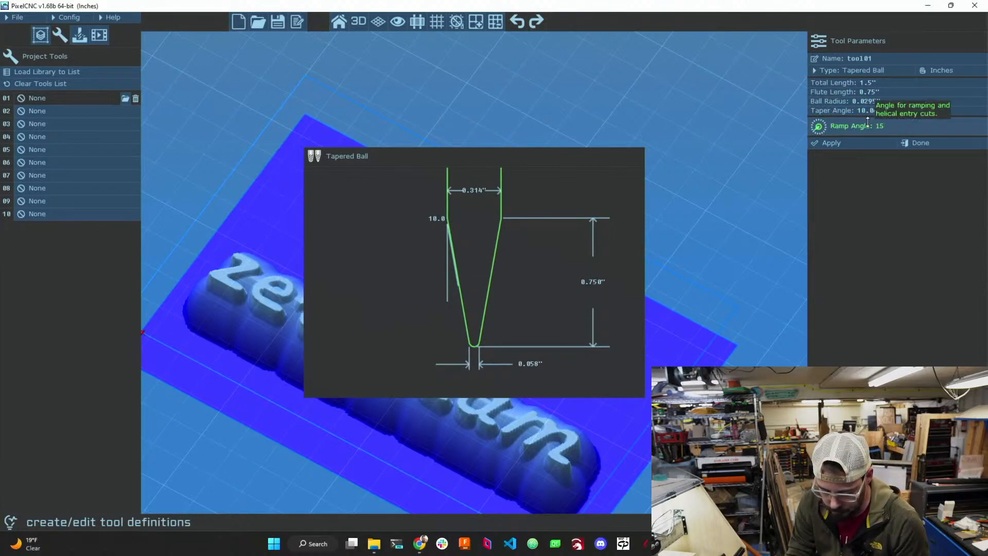
pyautogui.click(896, 110)
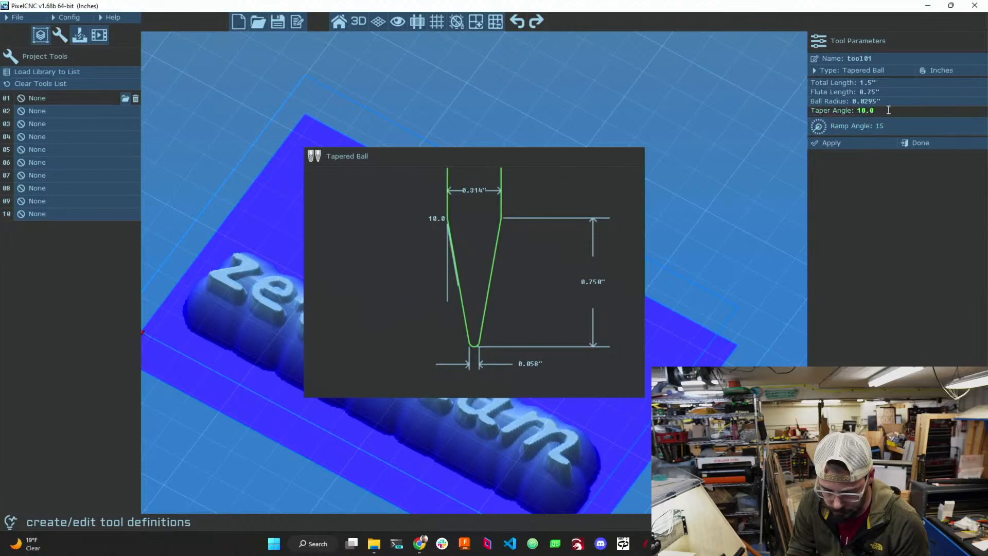
pyautogui.press('BackSpace')
pyautogui.write('5')
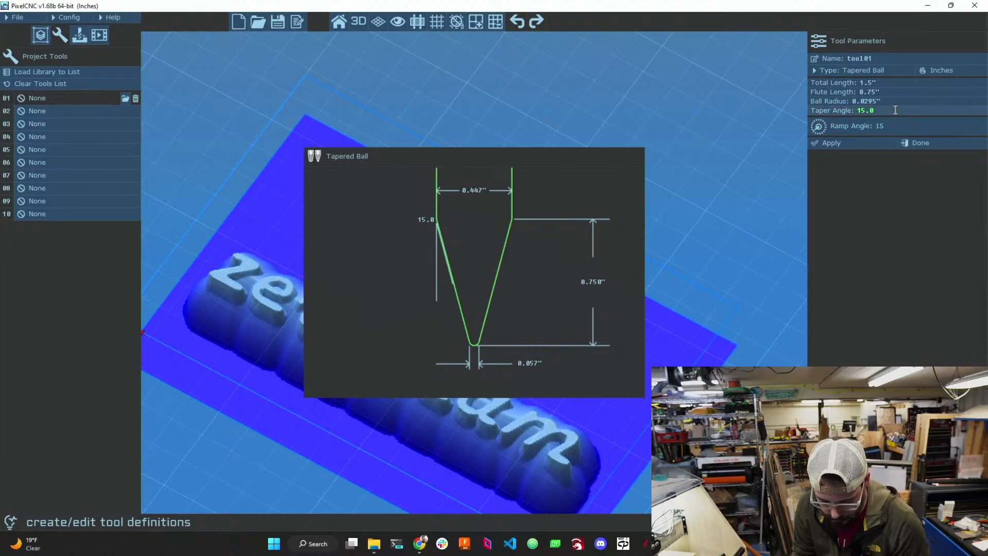
# - Change the tapered ball tool's taper angle to 5 degrees
pyautogui.click(841, 101)
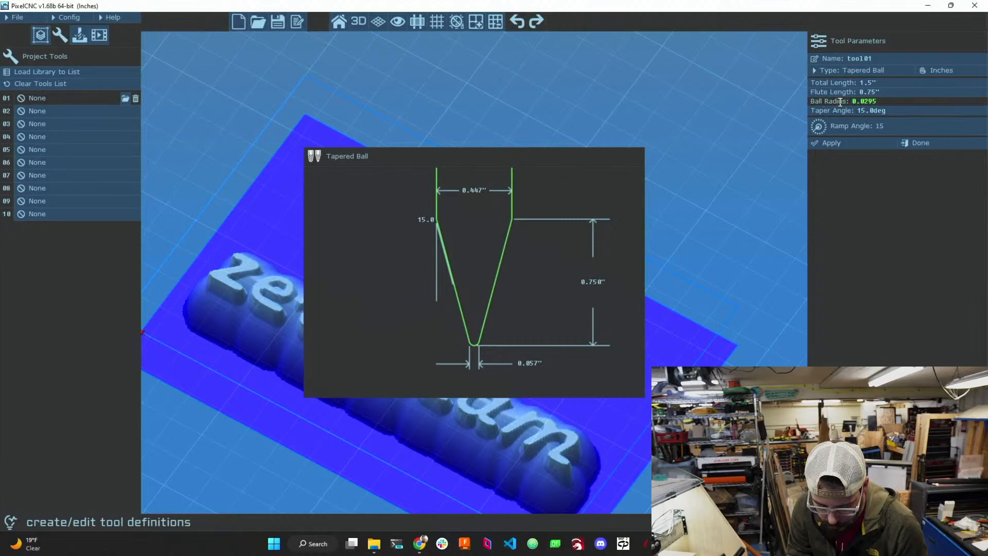
pyautogui.click(870, 110)
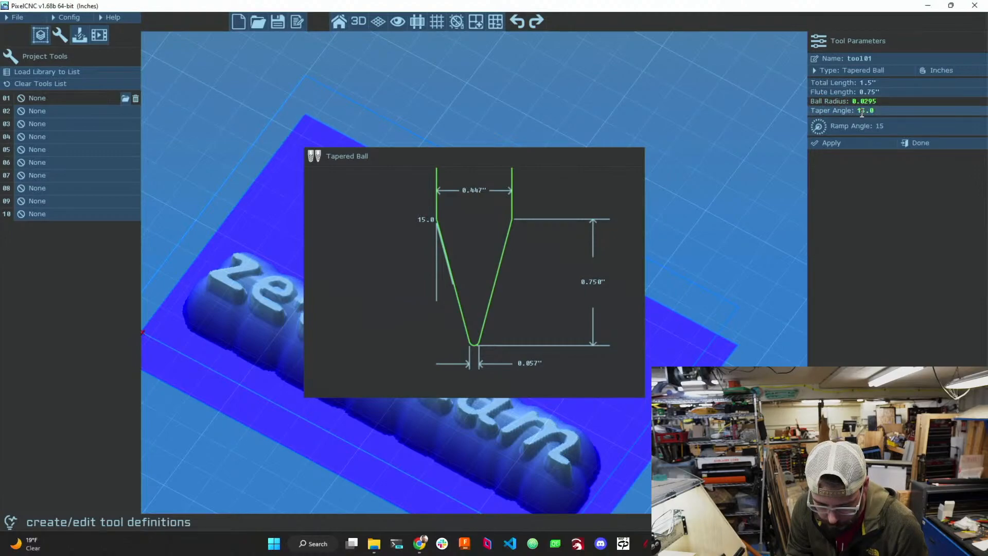
pyautogui.write('5')
pyautogui.click(876, 100)
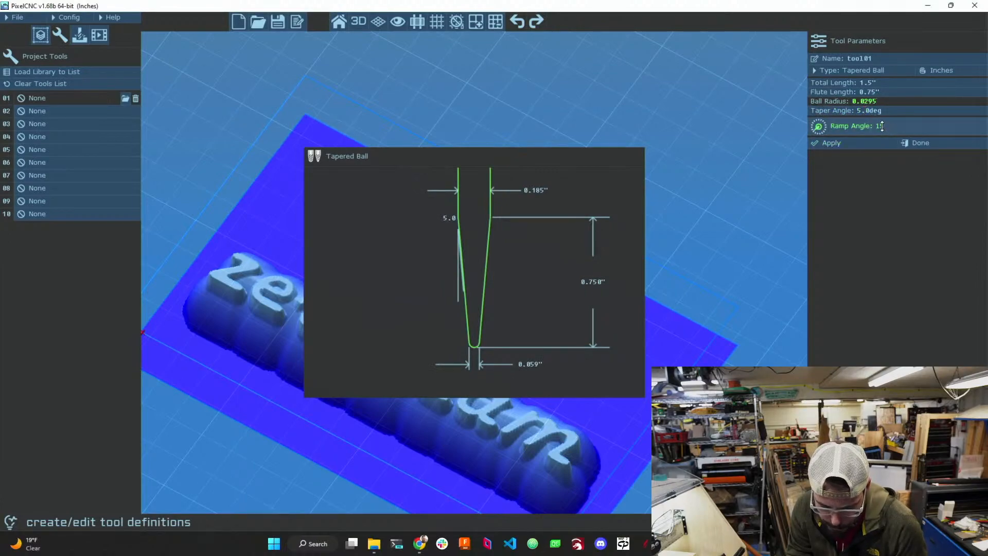
pyautogui.click(815, 127)
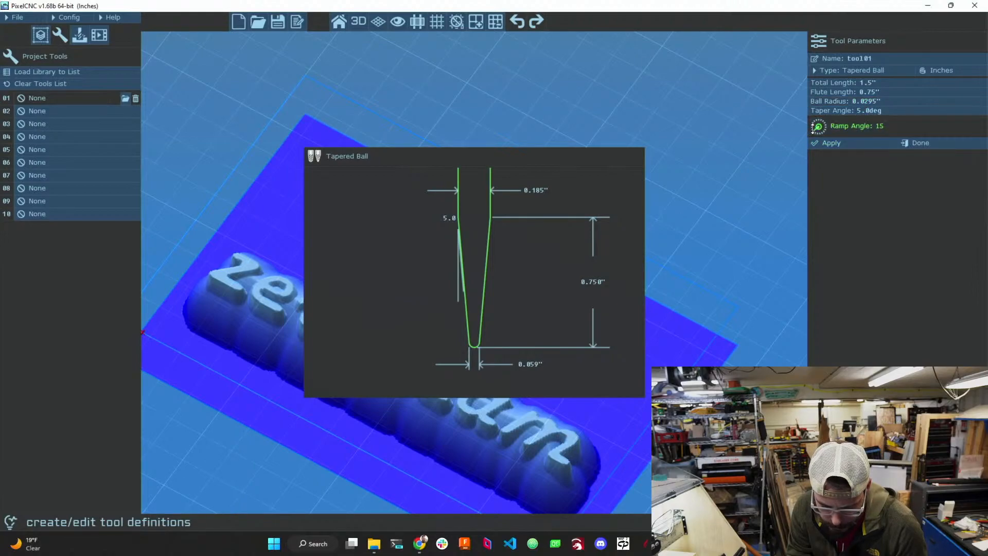
# - Reduce the tool's taper angle to 2.5 degrees, correcting the malformed entry
pyautogui.click(851, 111)
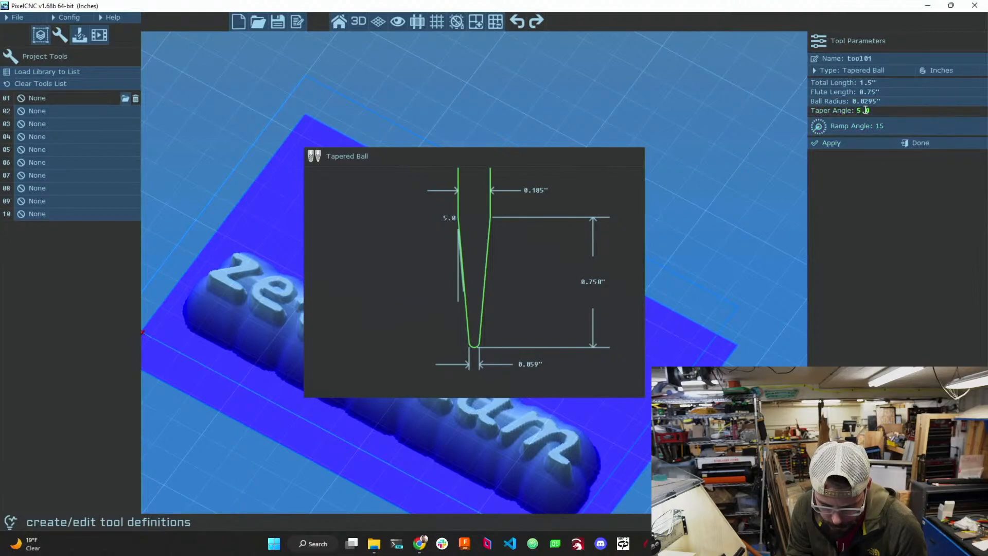
pyautogui.click(859, 110)
pyautogui.press('BackSpace')
pyautogui.write('2.5')
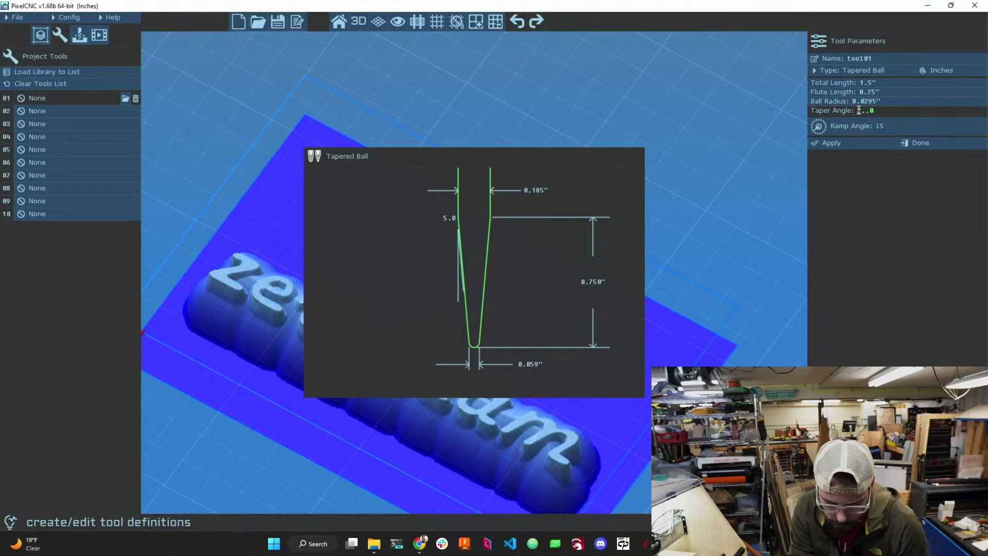
pyautogui.press('Return')
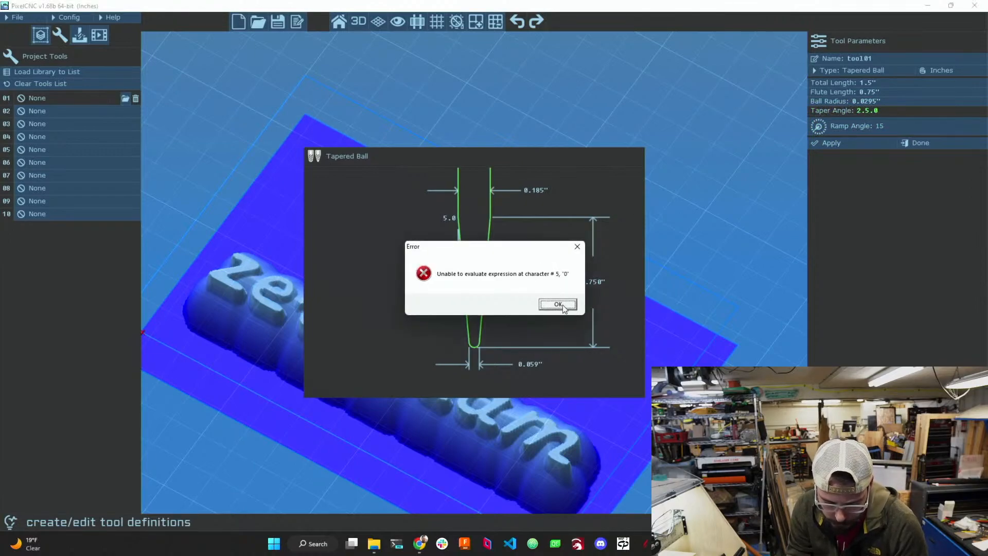
pyautogui.press('Return')
pyautogui.press('Delete')
pyautogui.press('Delete')
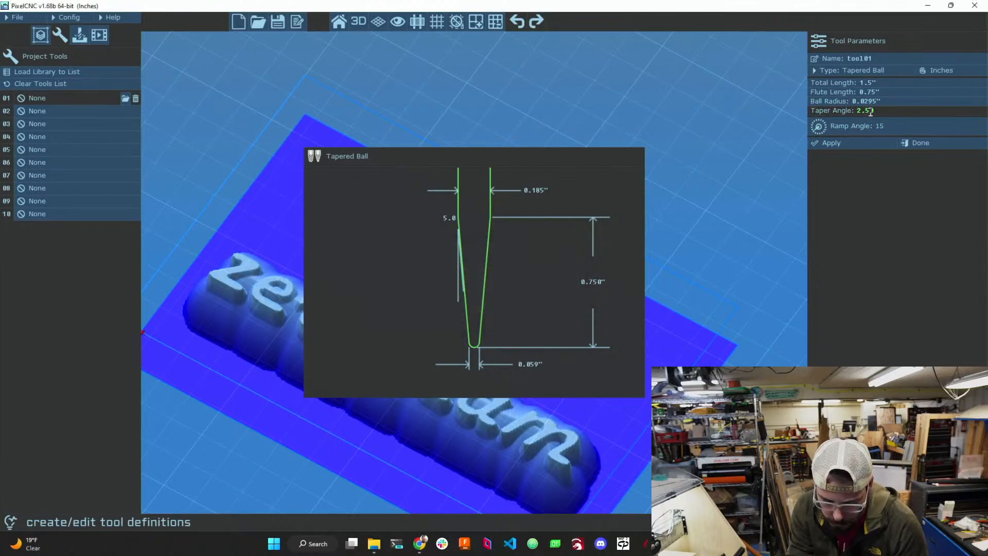
pyautogui.press('Return')
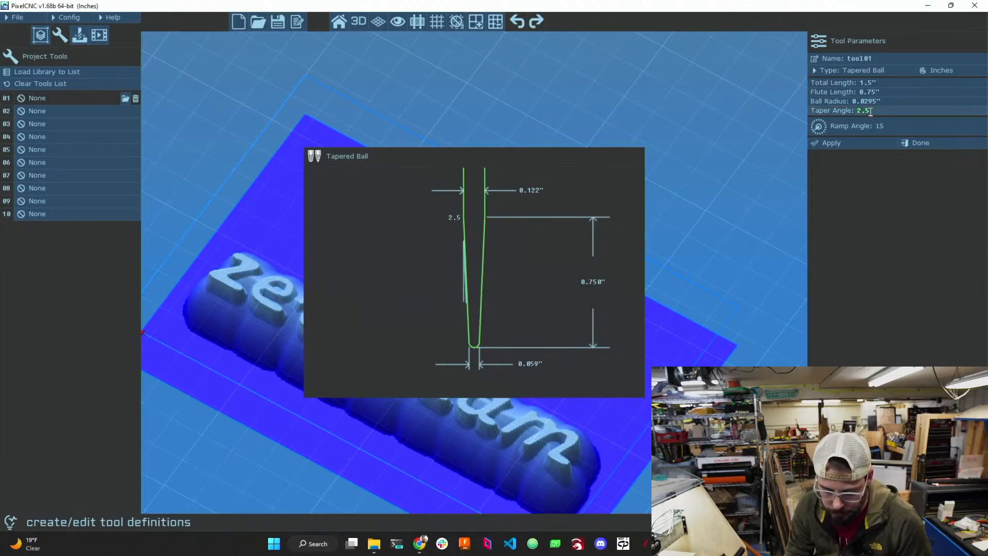
# - Set the tool's taper angle to 2.75 degrees and apply the tapered ball definition to tool01
pyautogui.click(877, 110)
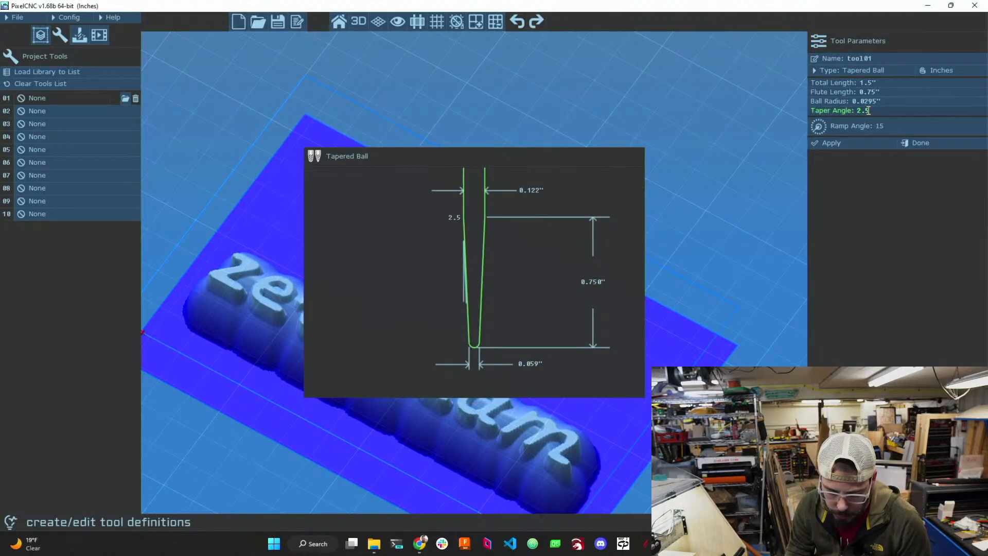
pyautogui.press('BackSpace')
pyautogui.write('75')
pyautogui.press('Return')
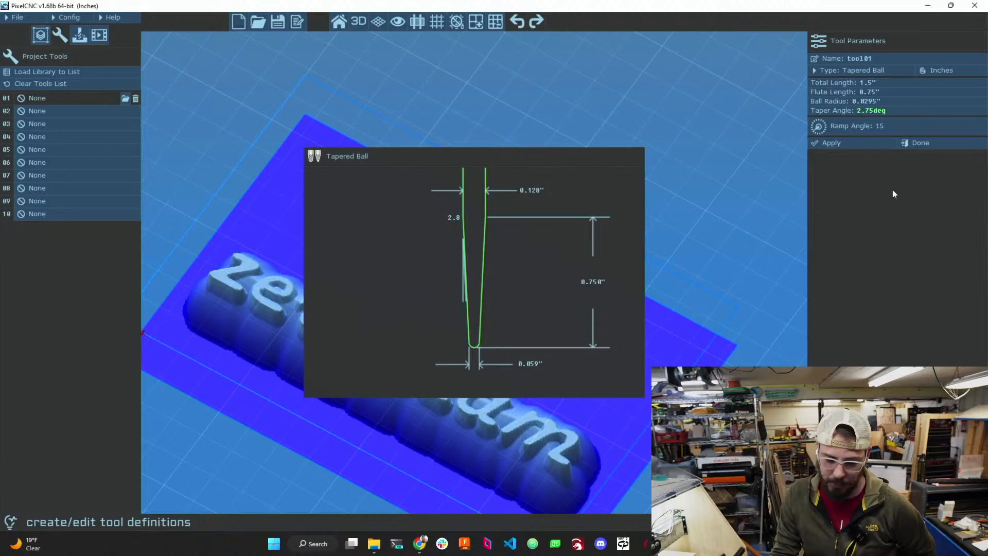
pyautogui.click(849, 147)
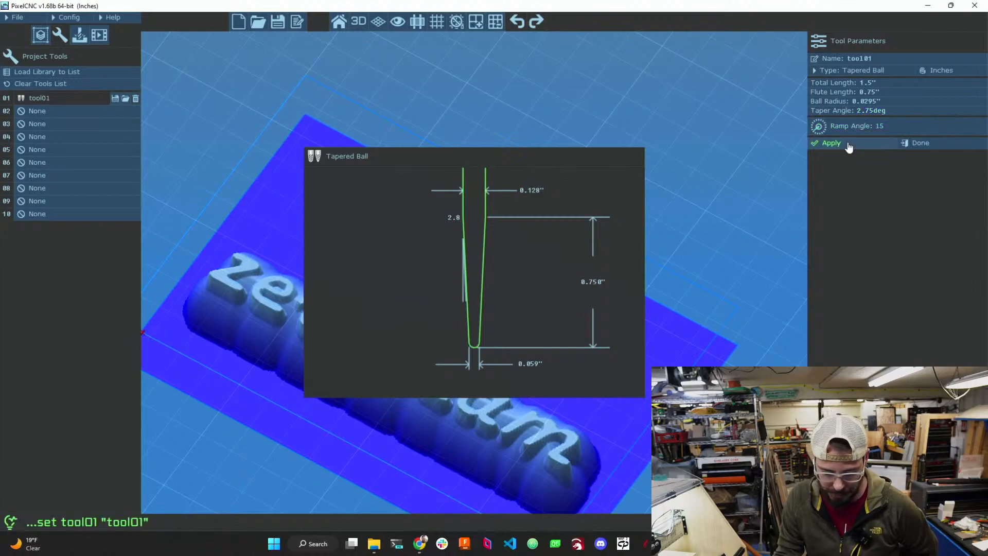
# - Apply the tapered ball settings and finish editing tool01
pyautogui.click(834, 150)
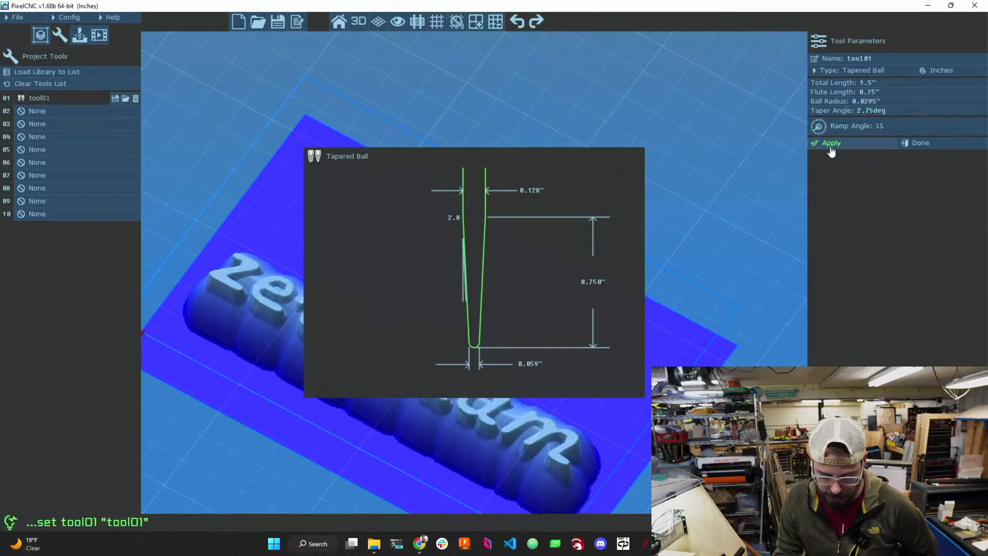
pyautogui.click(916, 145)
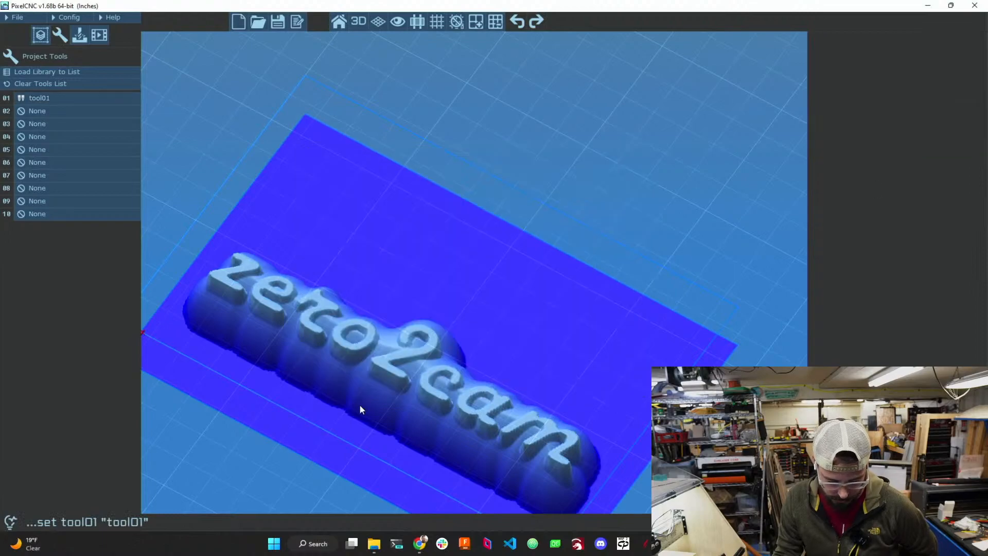
pyautogui.scroll(-3, 385, 401)
pyautogui.scroll(6, 385, 412)
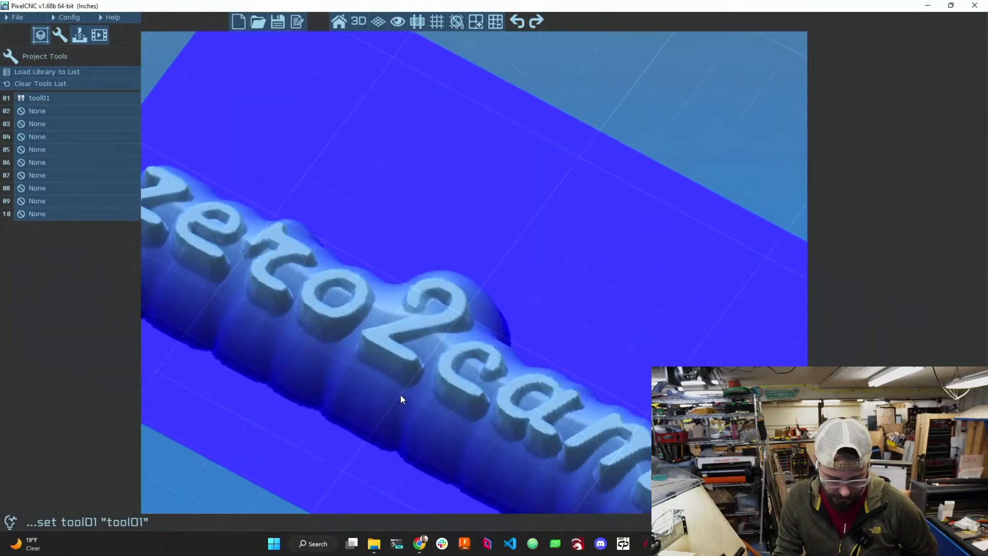
pyautogui.scroll(-2, 376, 422)
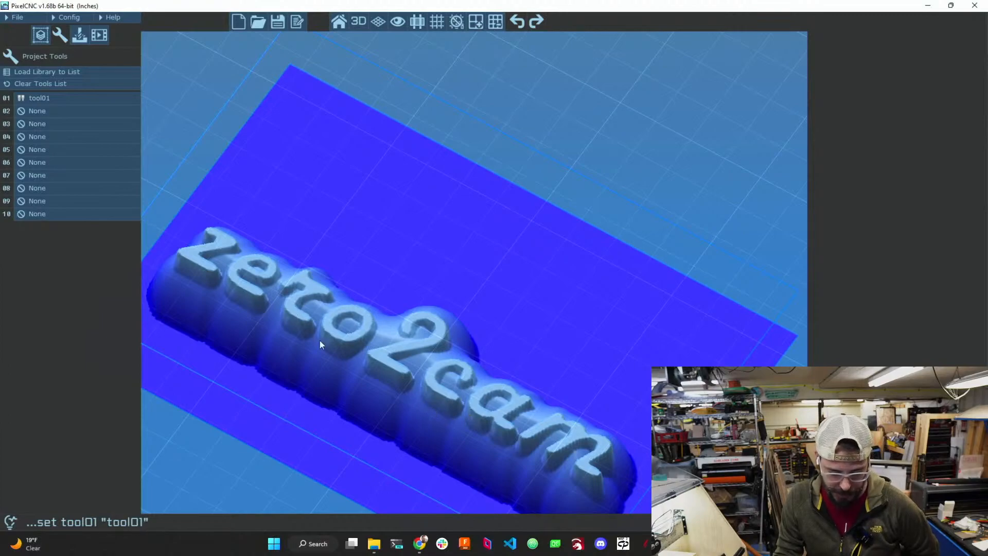
pyautogui.moveTo(434, 385); pyautogui.dragTo(343, 335, button='middle')
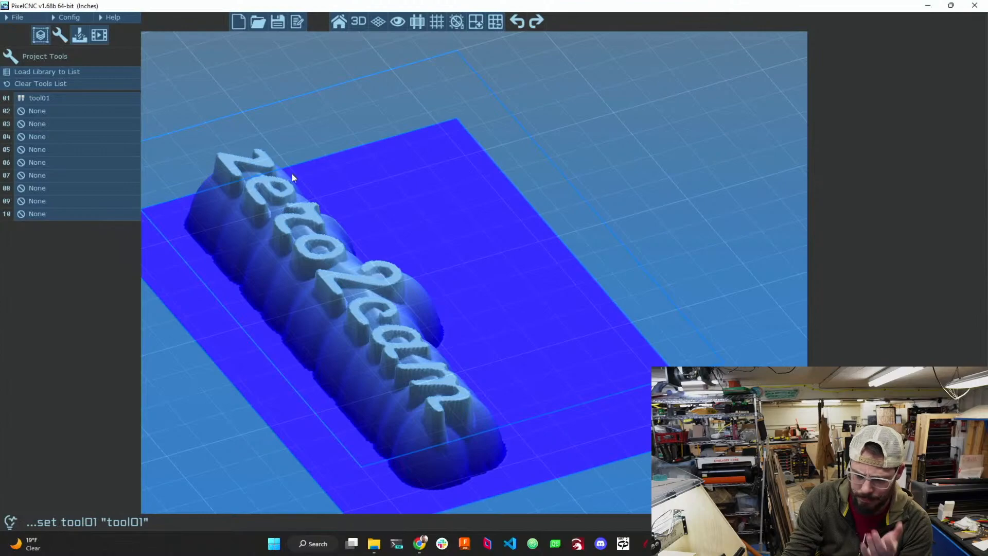
# - Create a new CNC operation and set its type to the 3D contouring option Parallel Carving
pyautogui.click(79, 35)
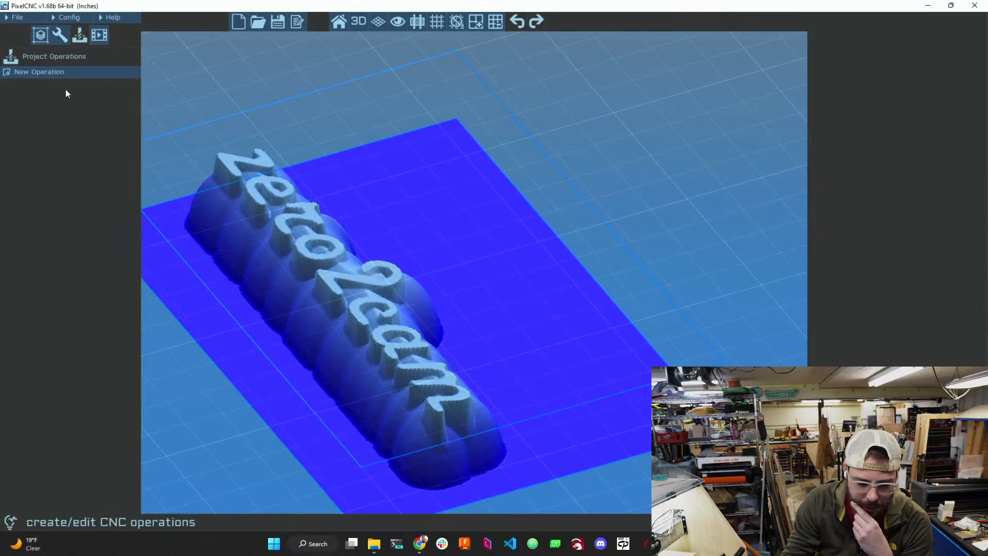
pyautogui.click(72, 72)
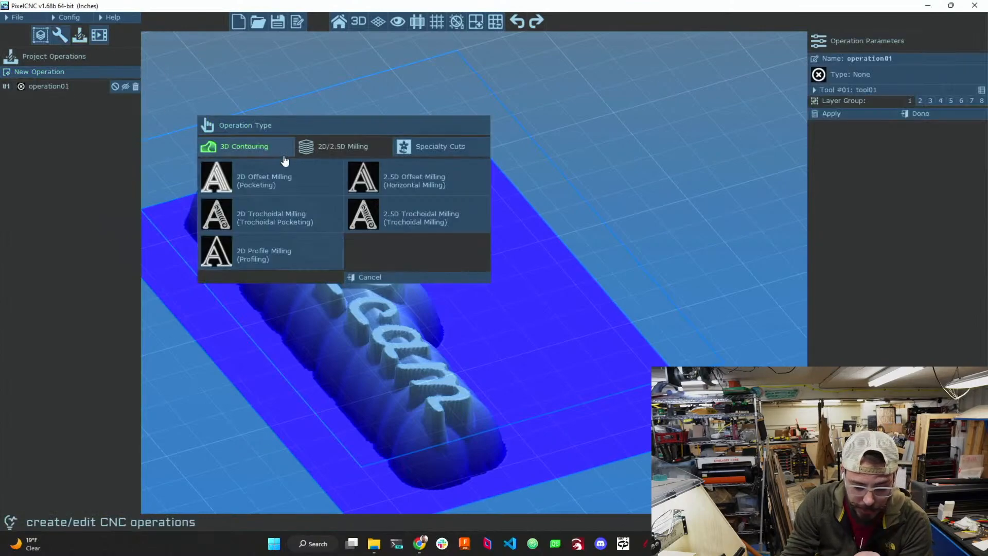
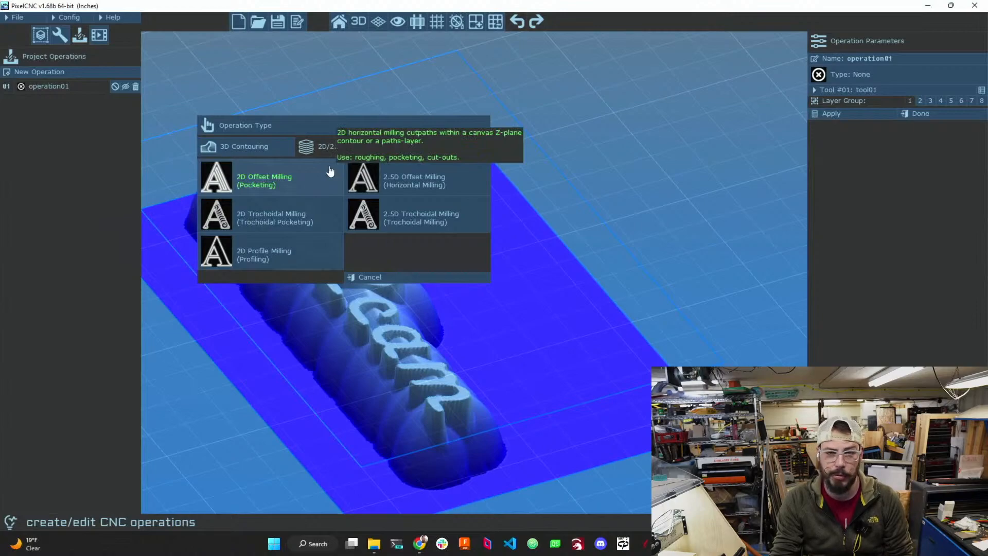
pyautogui.click(242, 147)
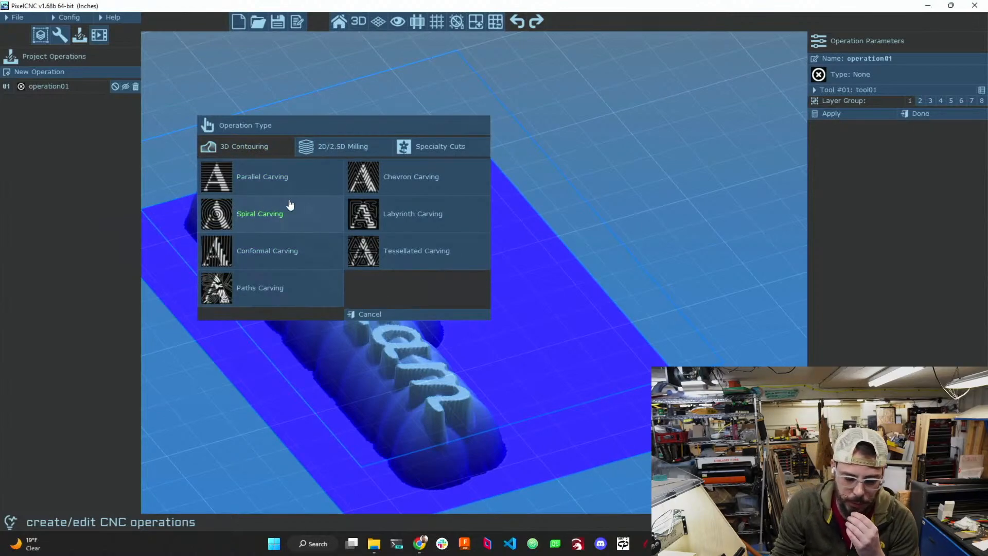
pyautogui.moveTo(465, 220)
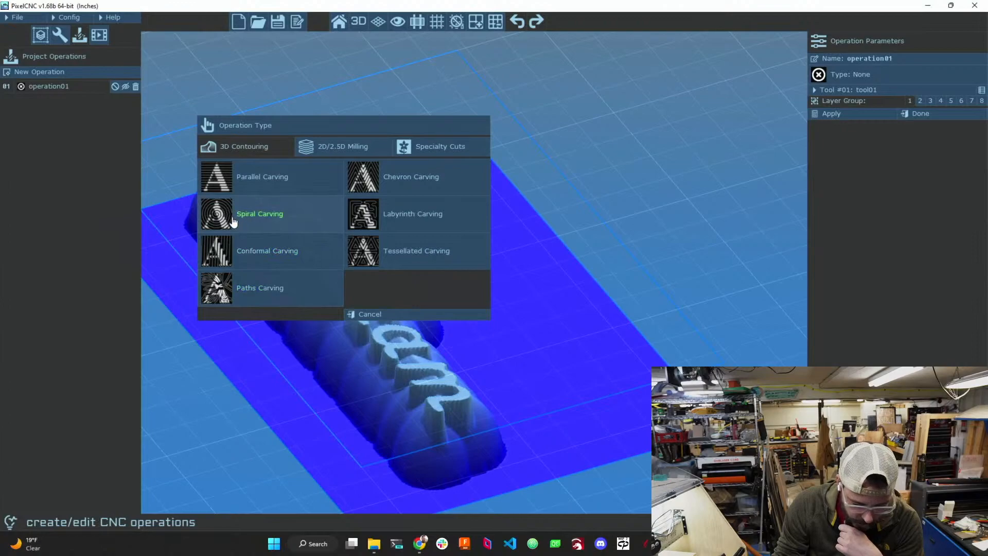
pyautogui.click(228, 186)
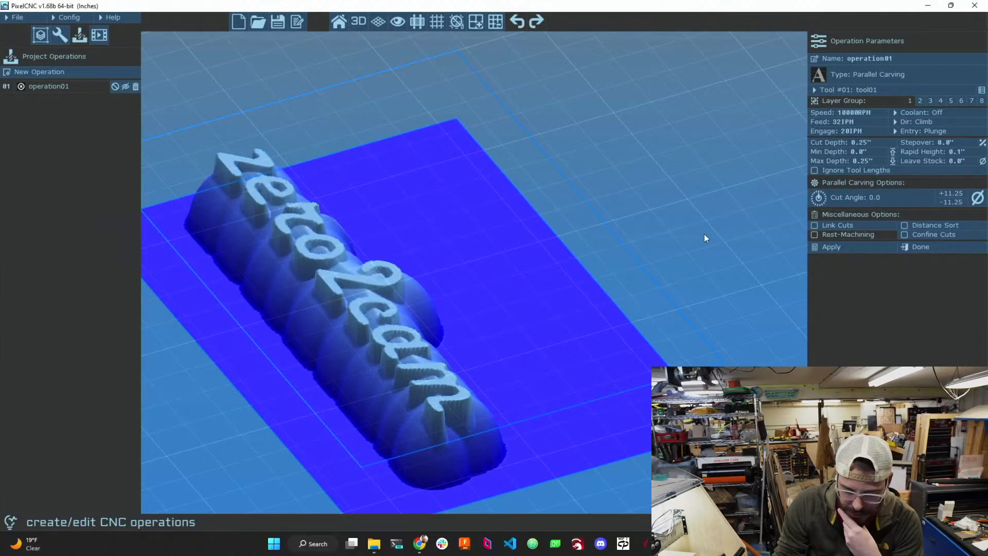
# - Preview layer group 4 for the carving operation and return to layer group 1
pyautogui.click(931, 102)
pyautogui.click(931, 103)
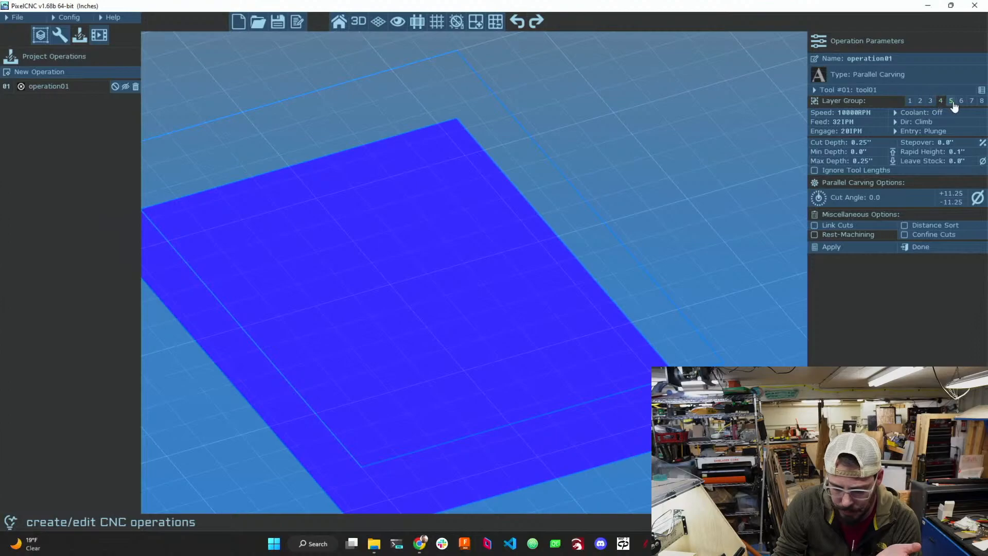
pyautogui.click(910, 102)
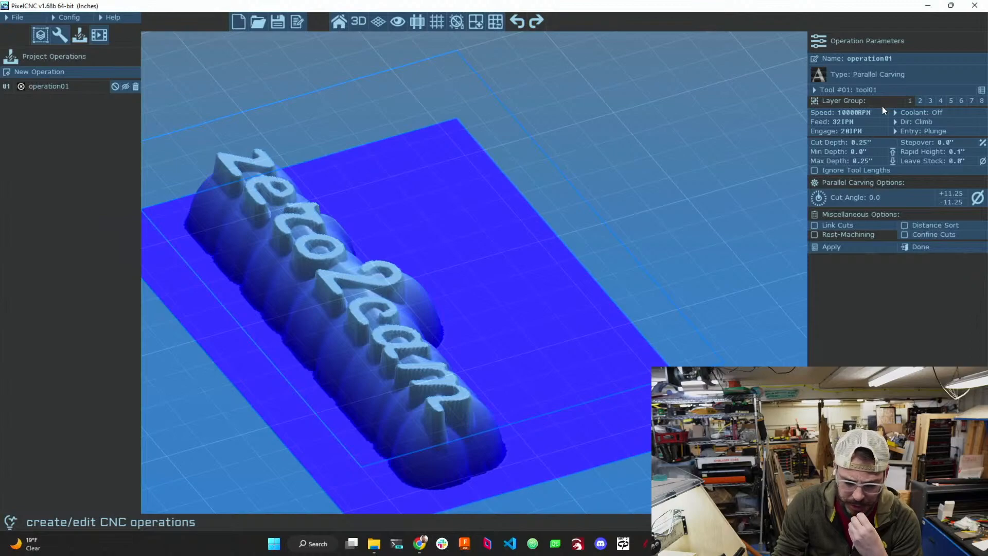
# - Set the parallel carving operation's spindle speed to 18000 RPM
pyautogui.click(849, 113)
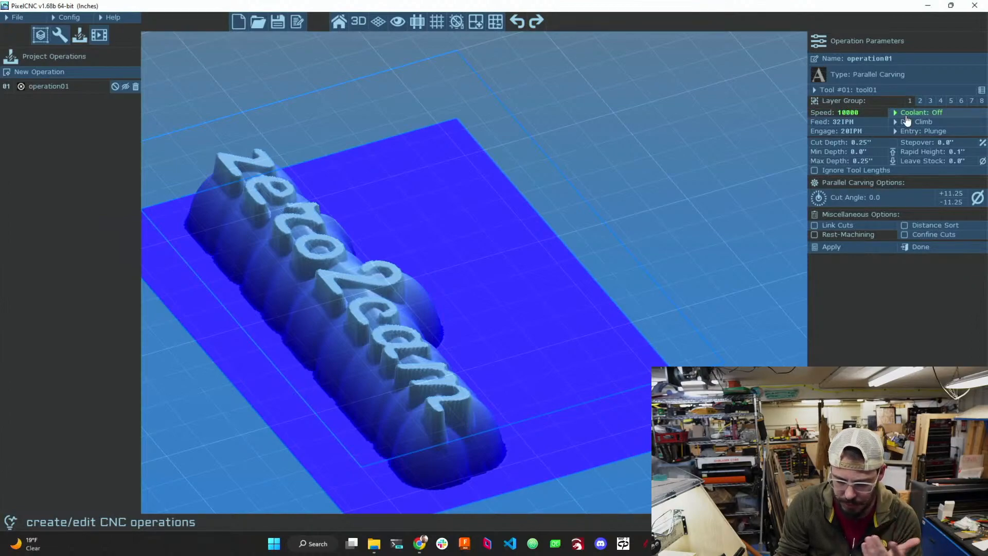
pyautogui.press('BackSpace')
pyautogui.write('8')
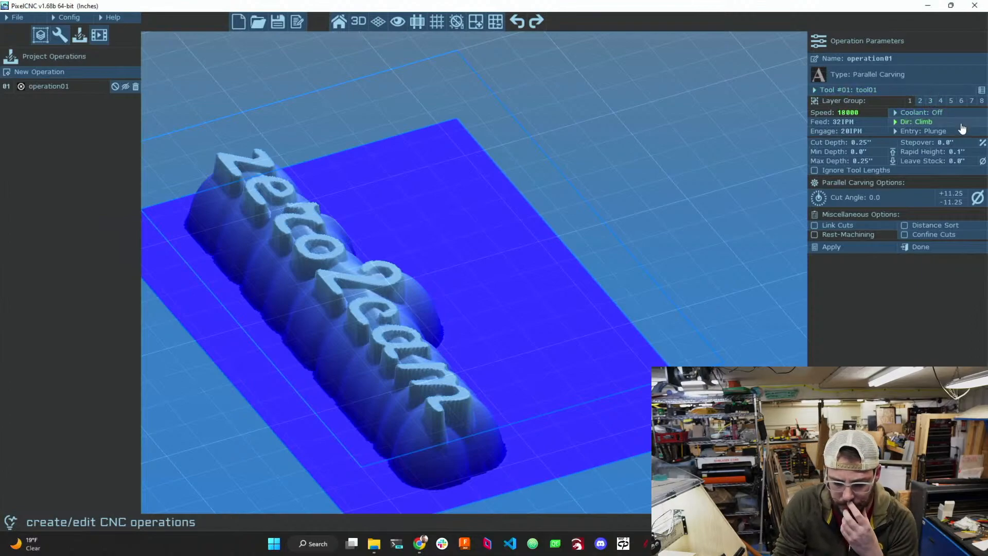
pyautogui.click(871, 154)
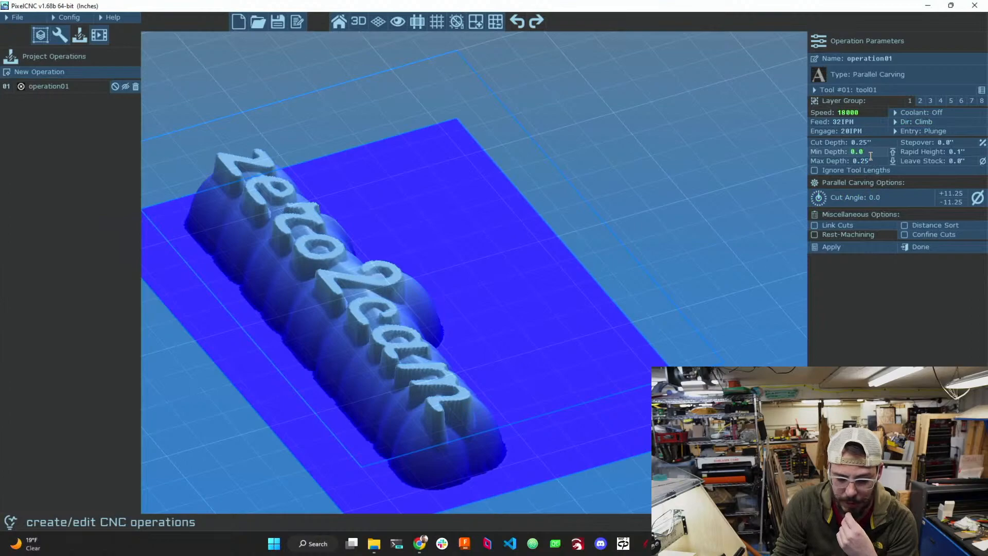
pyautogui.press('Return')
pyautogui.click(854, 123)
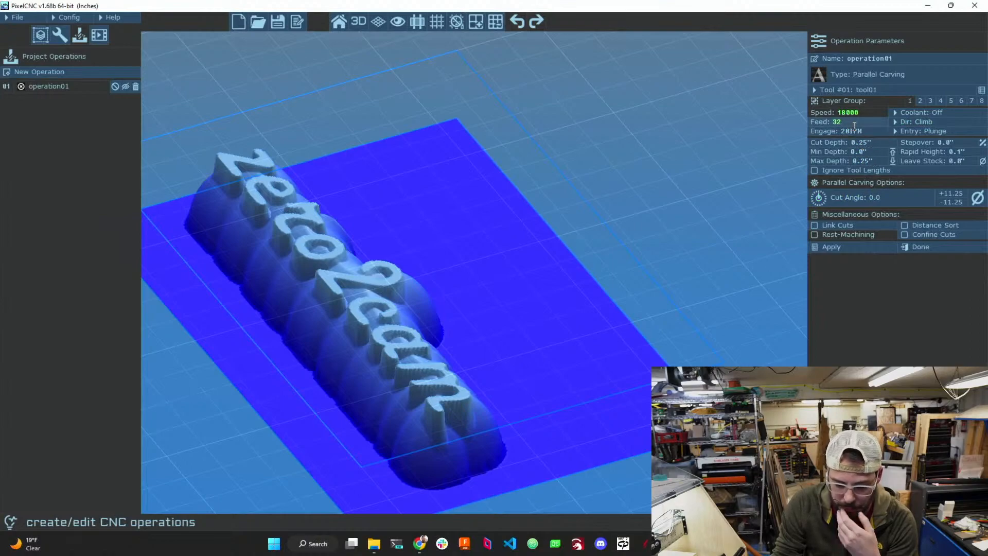
pyautogui.click(843, 132)
pyautogui.press('Return')
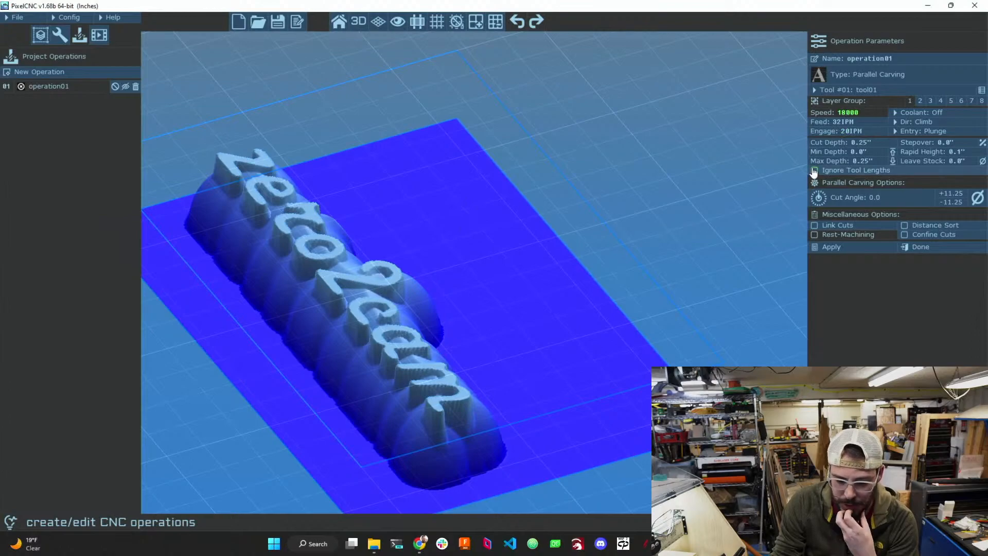
pyautogui.click(838, 122)
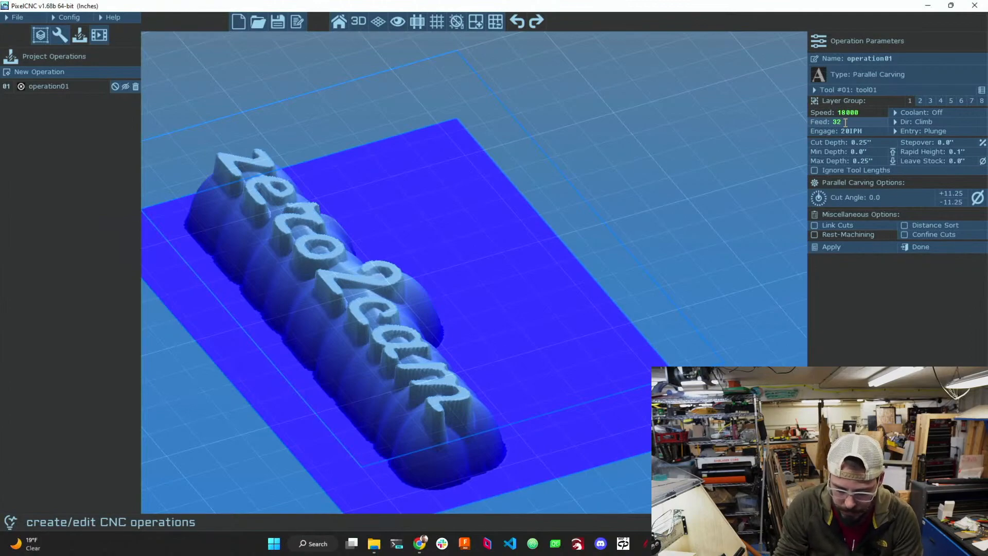
pyautogui.press('Return')
# - Set the parallel carving operation's feed rate to 100 IPM
pyautogui.click(875, 131)
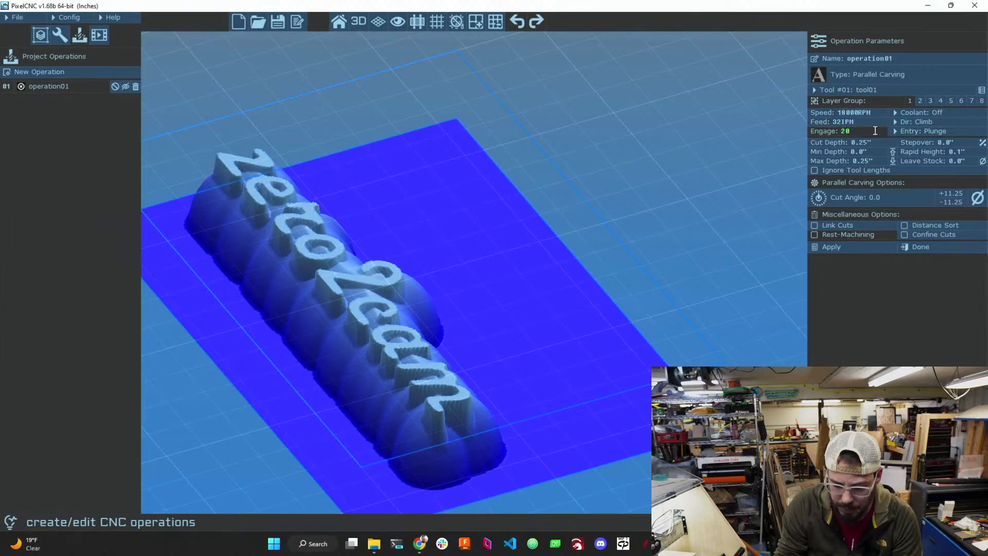
pyautogui.click(880, 139)
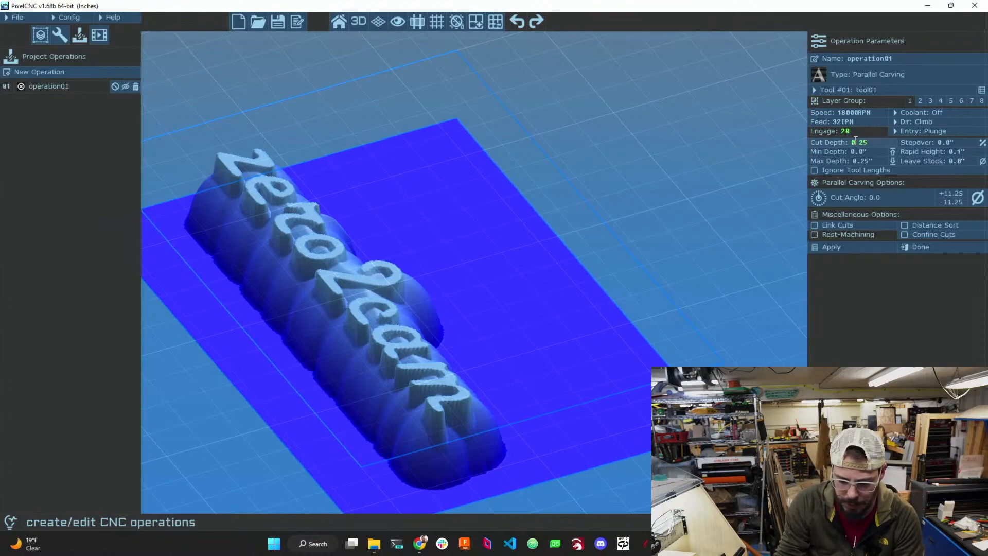
pyautogui.click(840, 120)
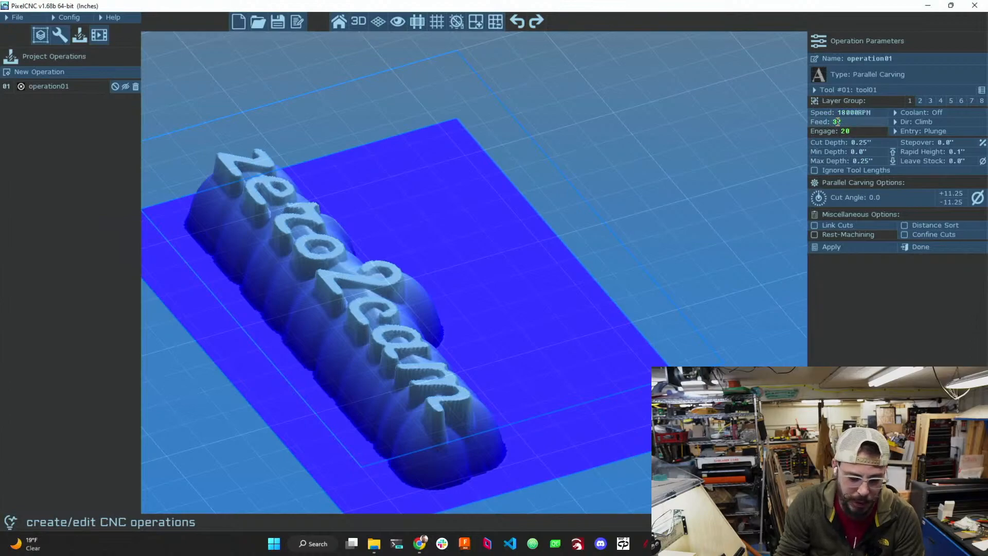
pyautogui.press('Return')
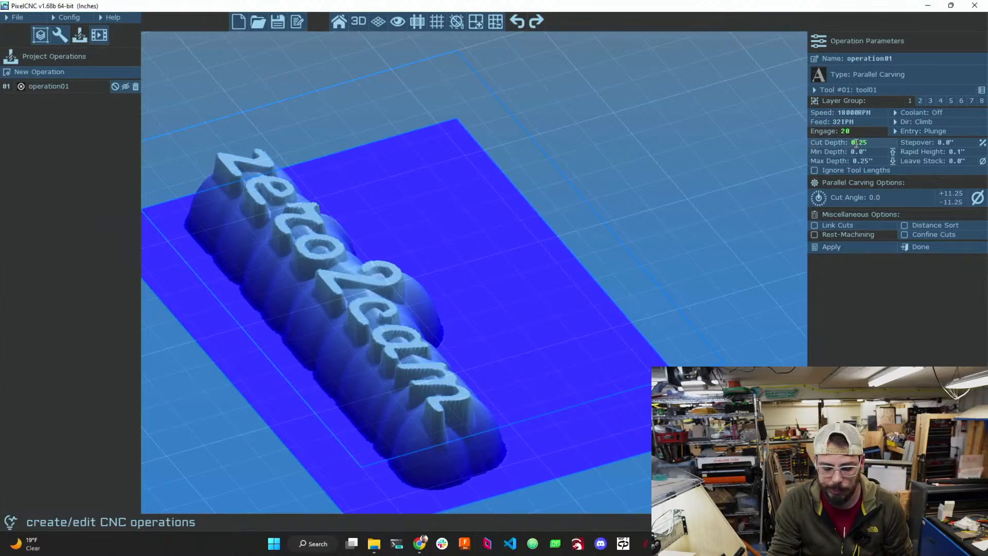
pyautogui.click(878, 122)
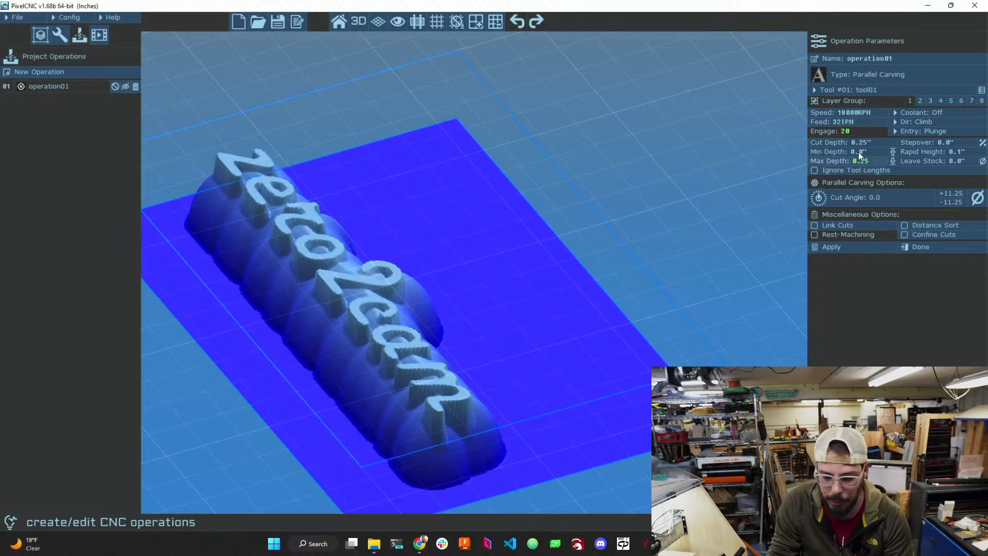
pyautogui.click(844, 122)
pyautogui.click(901, 140)
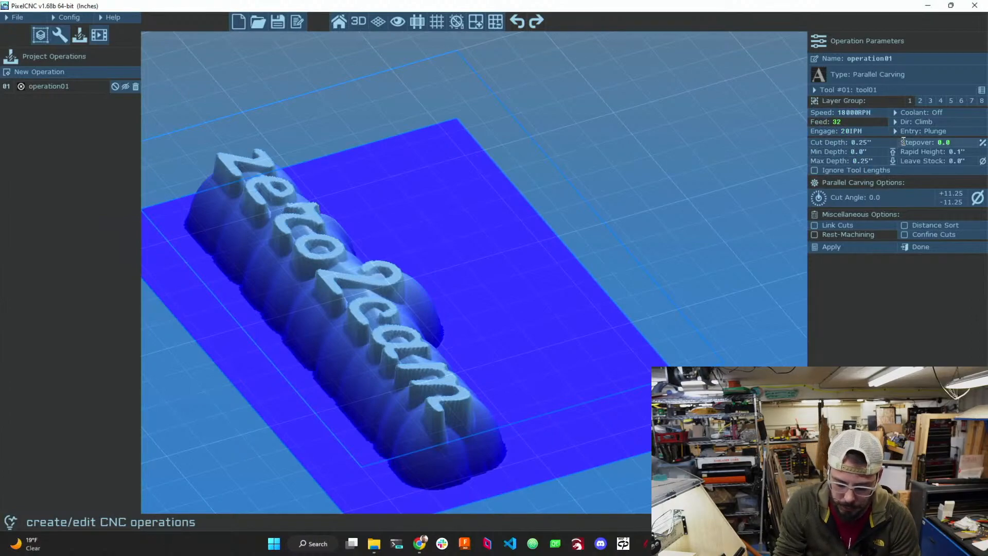
pyautogui.write('100')
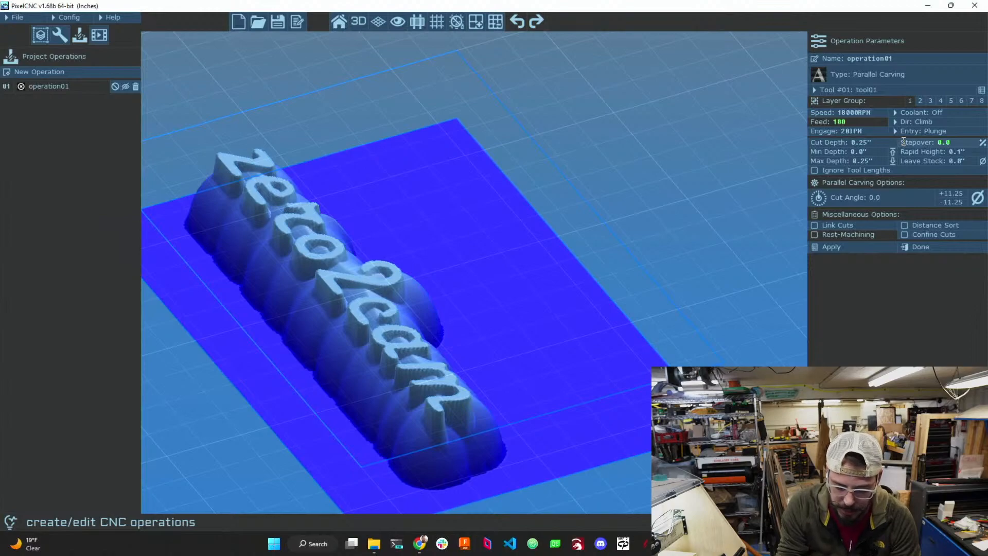
pyautogui.click(854, 142)
# - Set the parallel carving operation's engage rate to 40 IPM
pyautogui.click(850, 131)
pyautogui.press('BackSpace')
pyautogui.press('BackSpace')
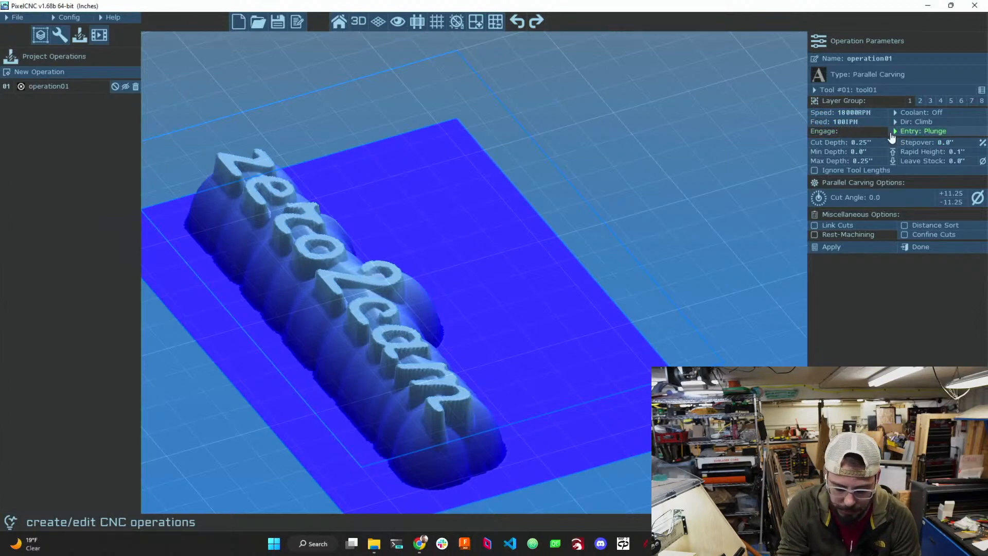
pyautogui.write('40')
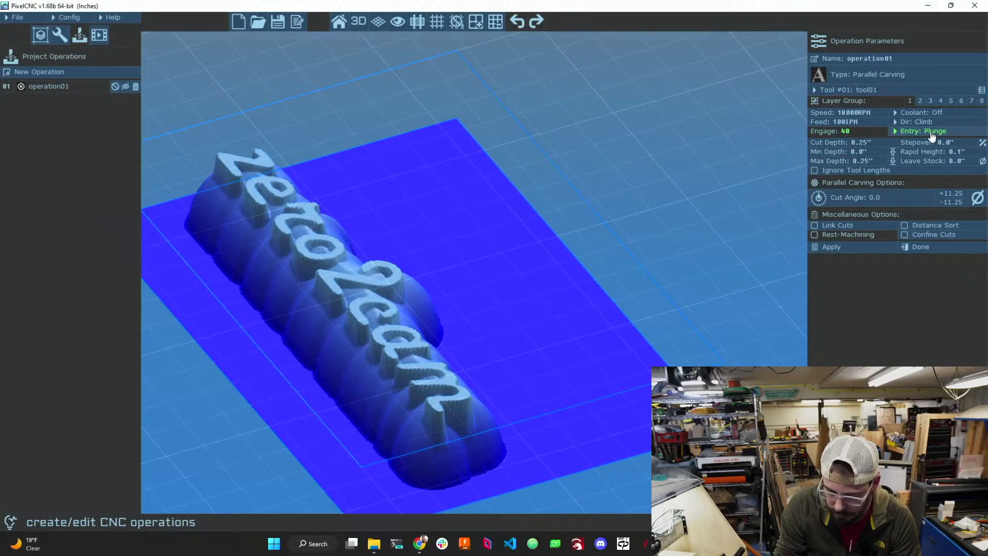
# - Try the helical entry method for the carving operation and set the entry to Ramp
pyautogui.click(895, 131)
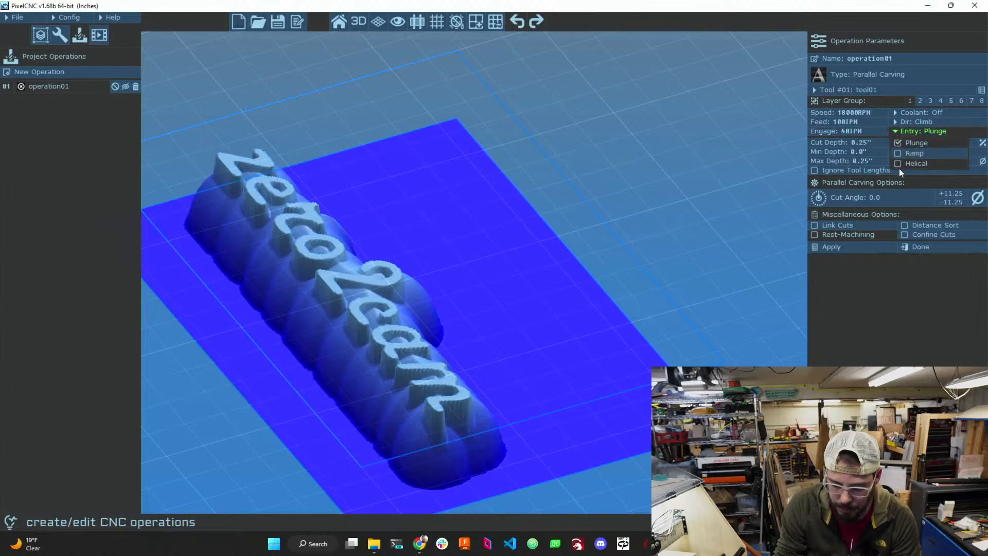
pyautogui.click(897, 164)
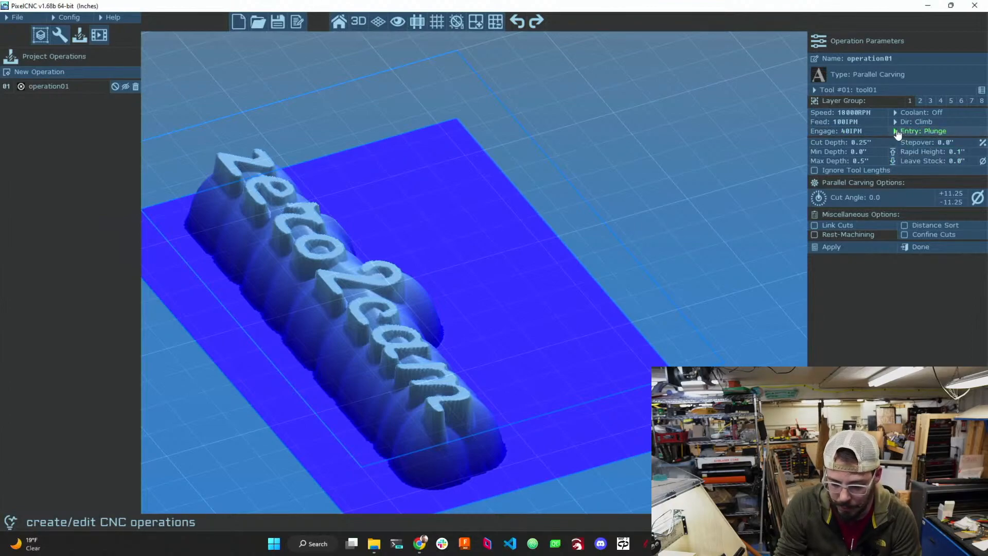
pyautogui.click(898, 132)
pyautogui.click(914, 153)
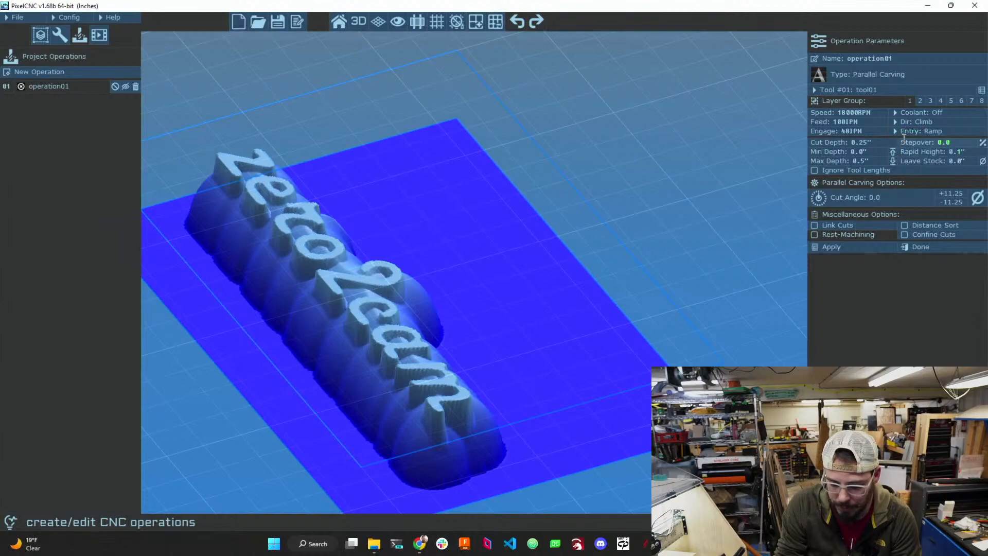
pyautogui.click(896, 131)
pyautogui.click(896, 163)
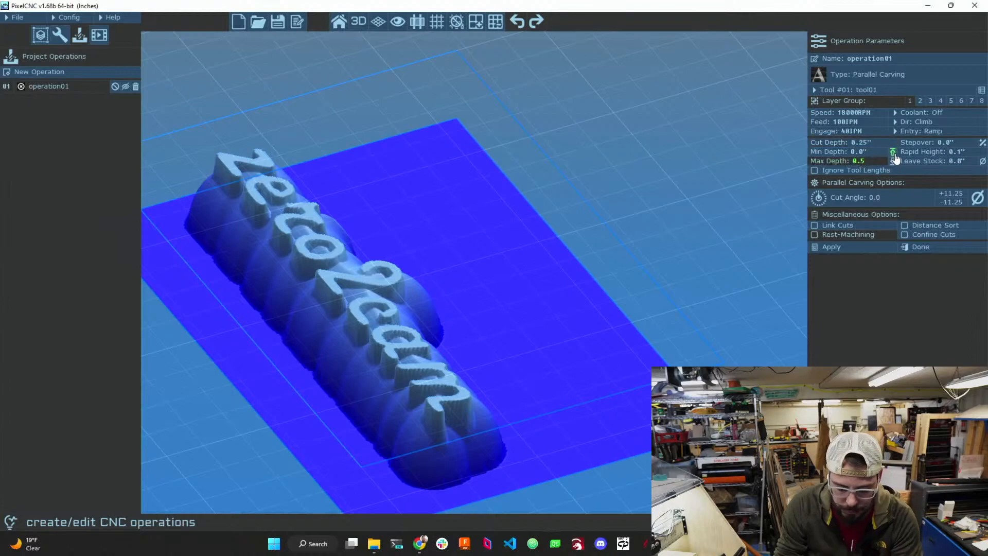
# - Set the parallel carving operation's max depth to 0.35" and its min depth to 0.08"
pyautogui.write('35"')
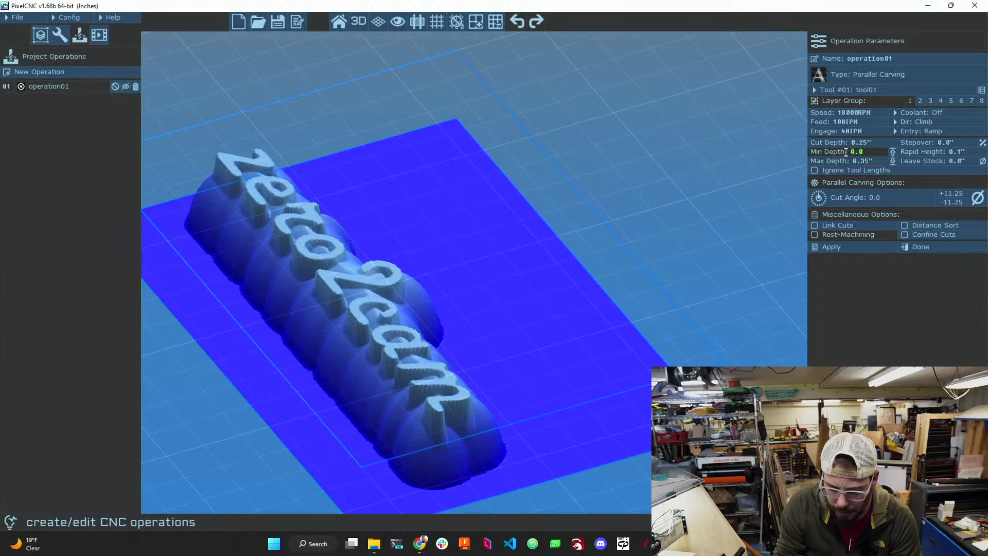
pyautogui.click(858, 152)
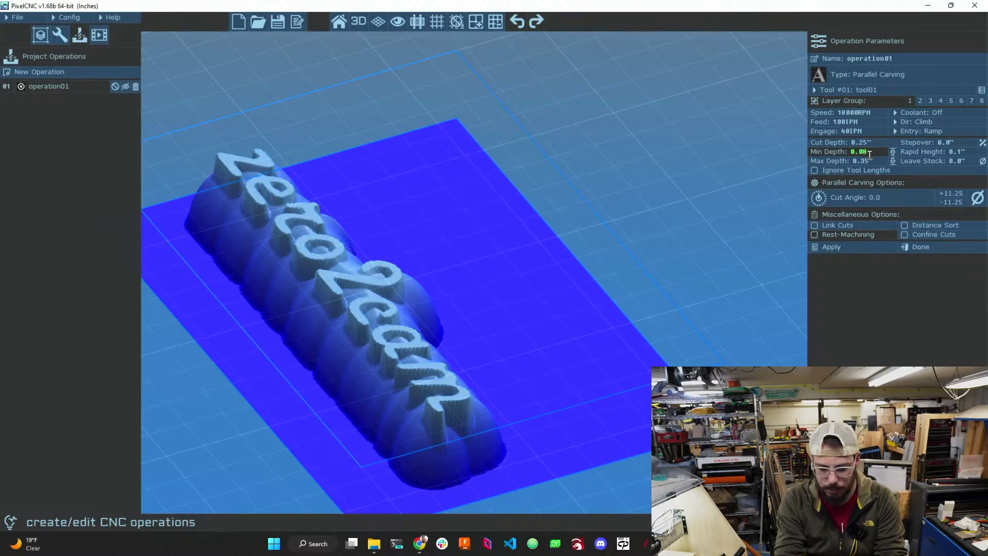
pyautogui.click(855, 143)
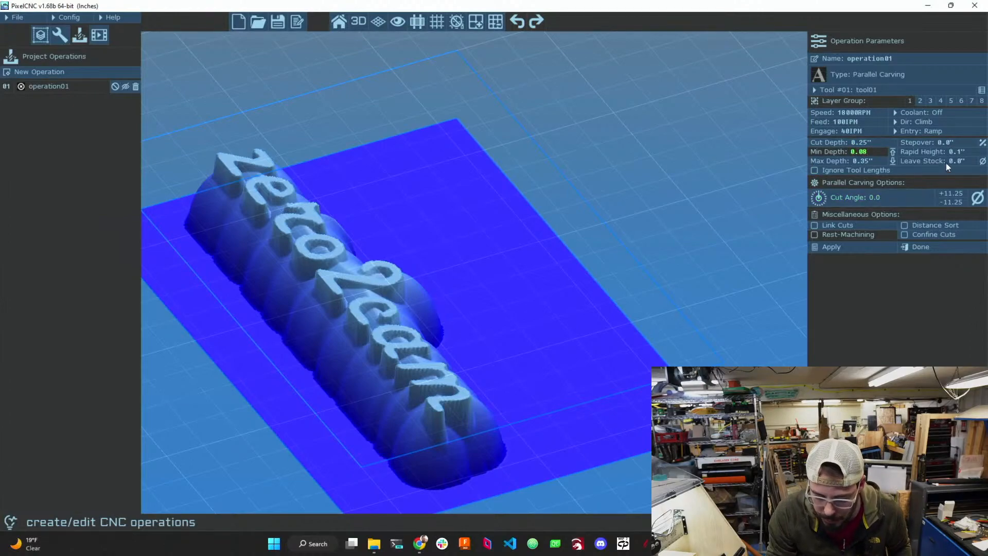
# - Switch the operation's stepover to a percentage and set it to 30%
pyautogui.click(949, 145)
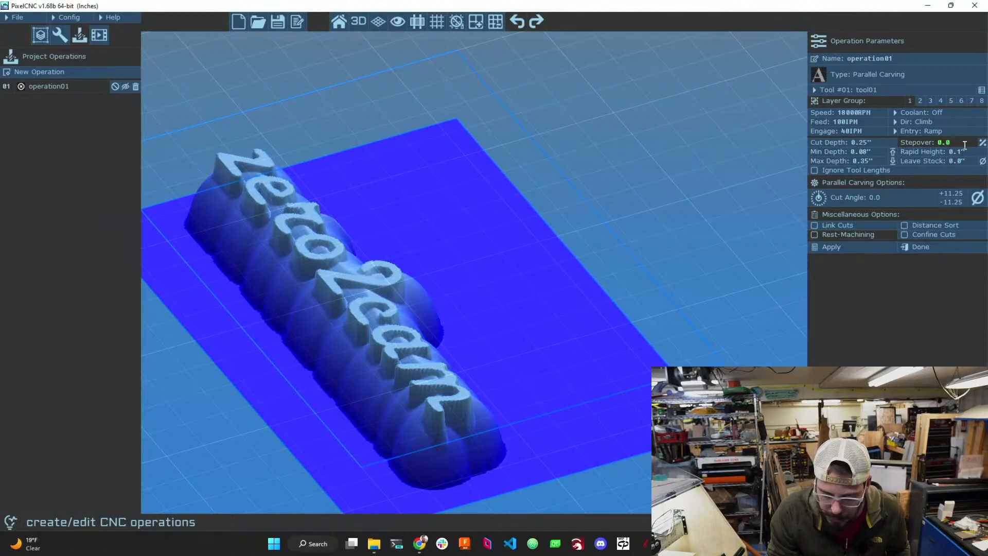
pyautogui.click(983, 143)
pyautogui.click(942, 143)
pyautogui.write('3')
pyautogui.press('Return')
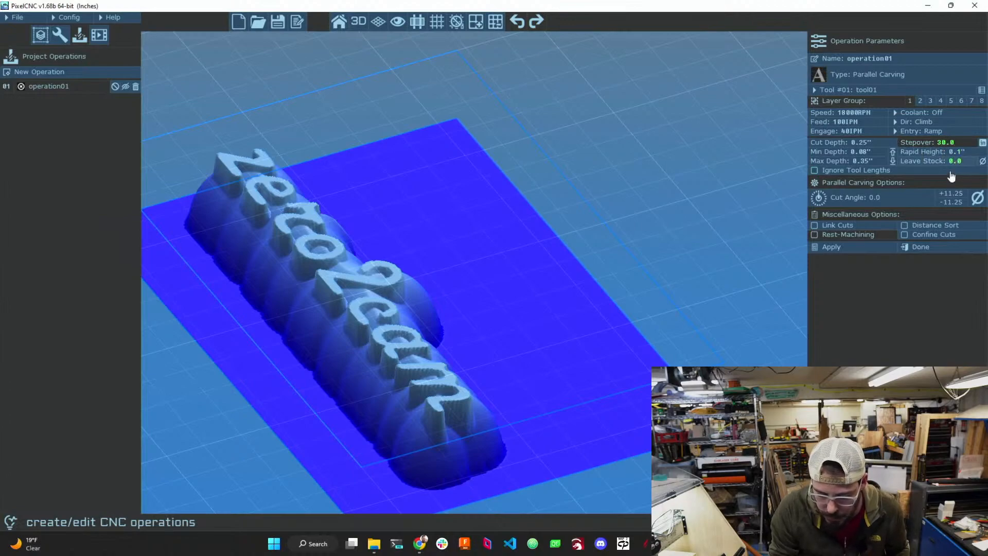
# - Set the operation's leave stock allowance to 0.02"
pyautogui.click(964, 161)
pyautogui.write('2')
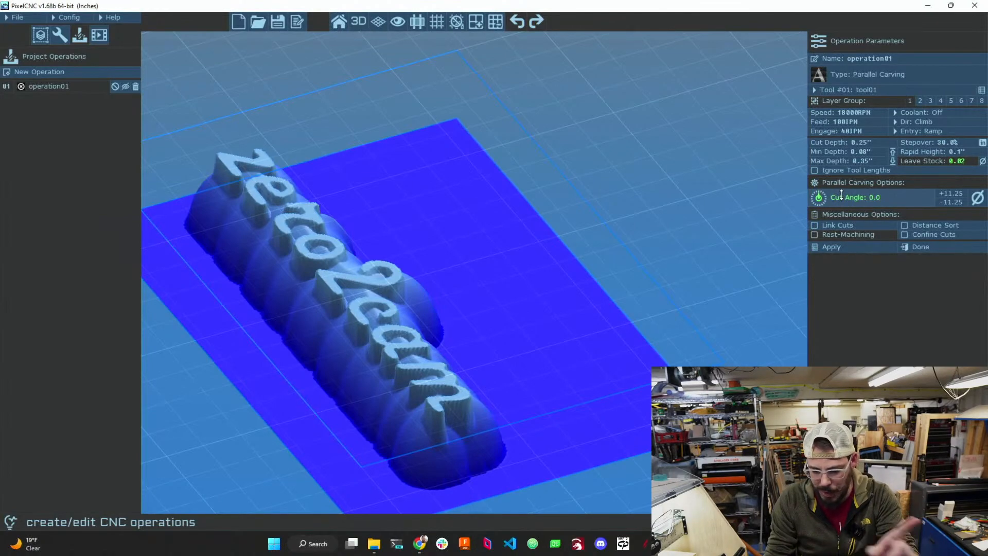
pyautogui.press('Return')
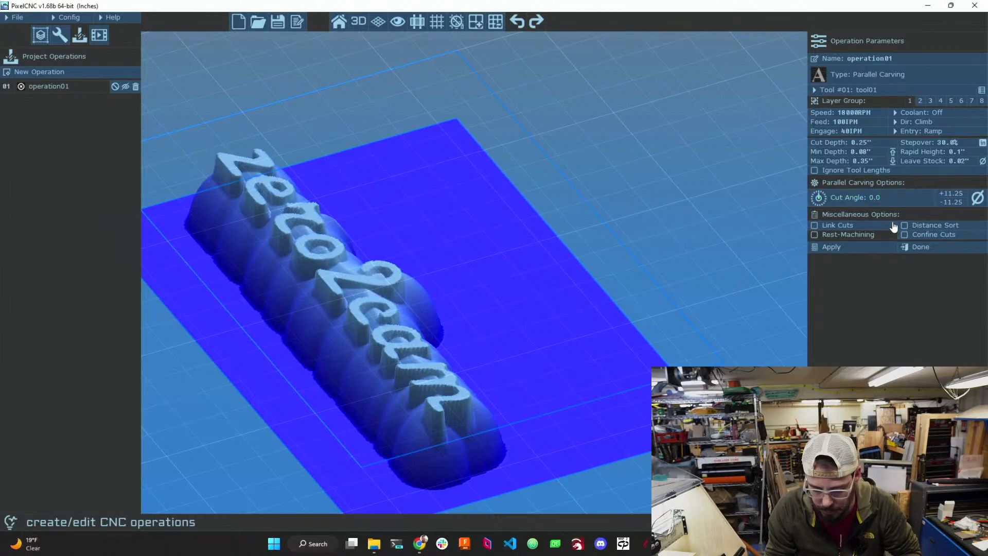
# - Enable Link Cuts for the parallel carving operation and calculate its toolpath
pyautogui.click(829, 228)
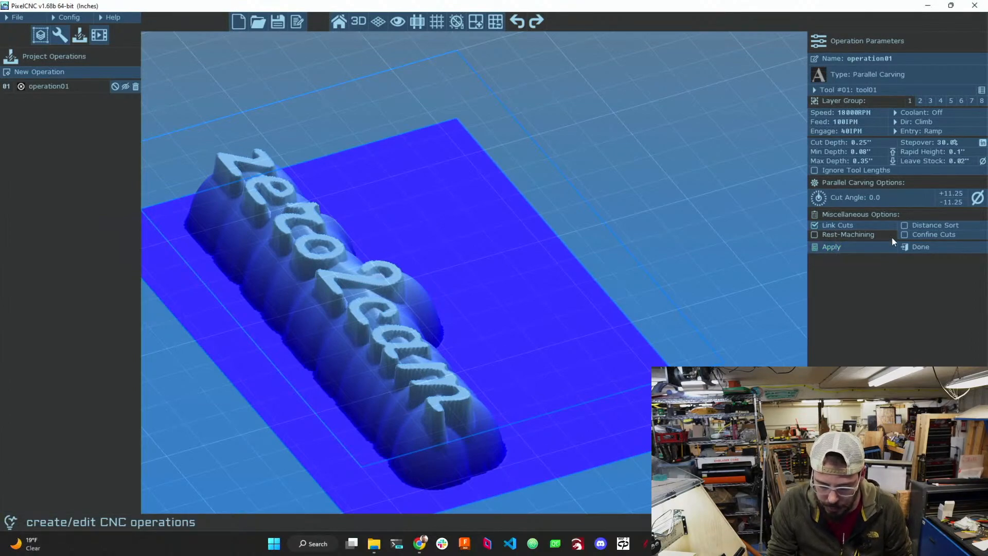
pyautogui.click(857, 247)
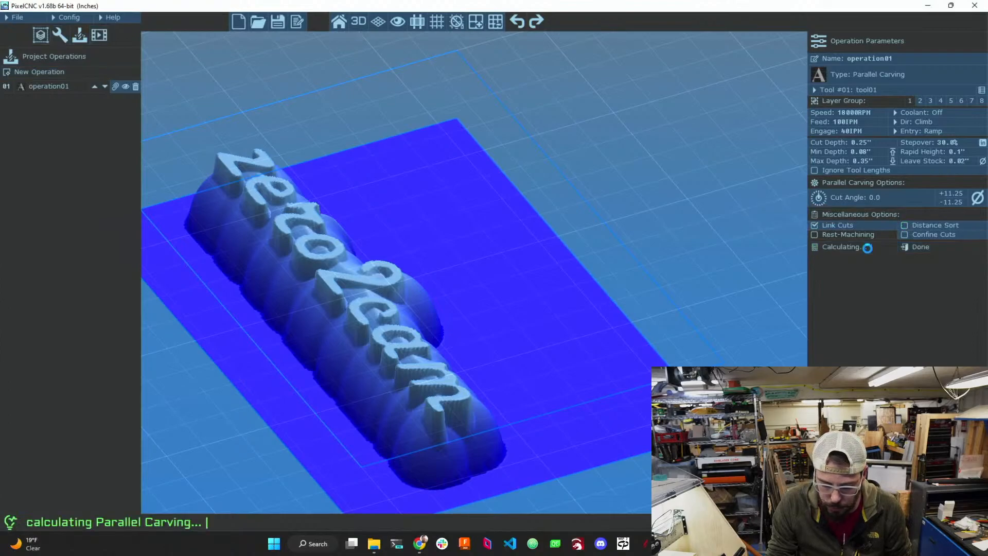
pyautogui.moveTo(713, 407); pyautogui.dragTo(680, 313)
pyautogui.moveTo(678, 396); pyautogui.dragTo(298, 407, button='middle')
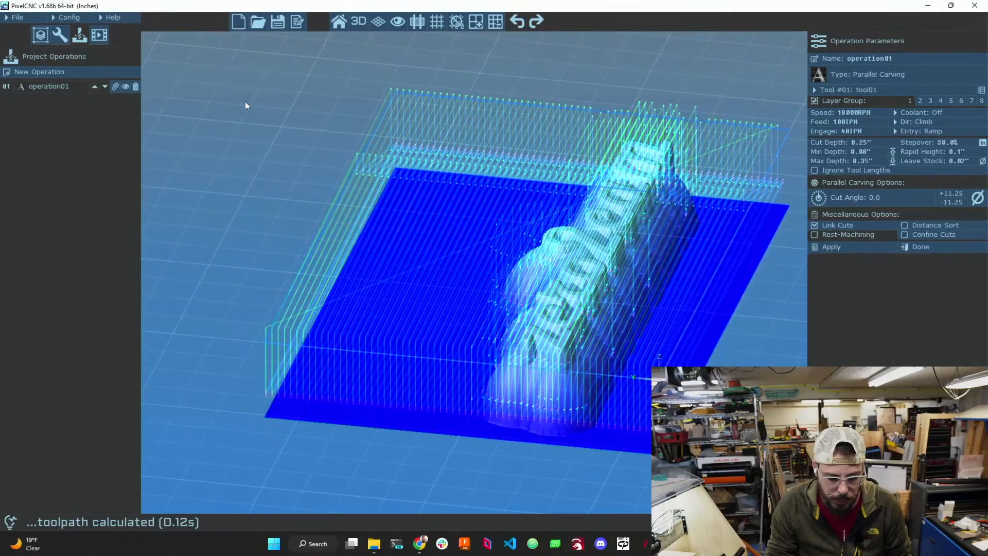
# - Set the canvas Y size to 1.0" in the canvas properties and apply the change
pyautogui.click(38, 35)
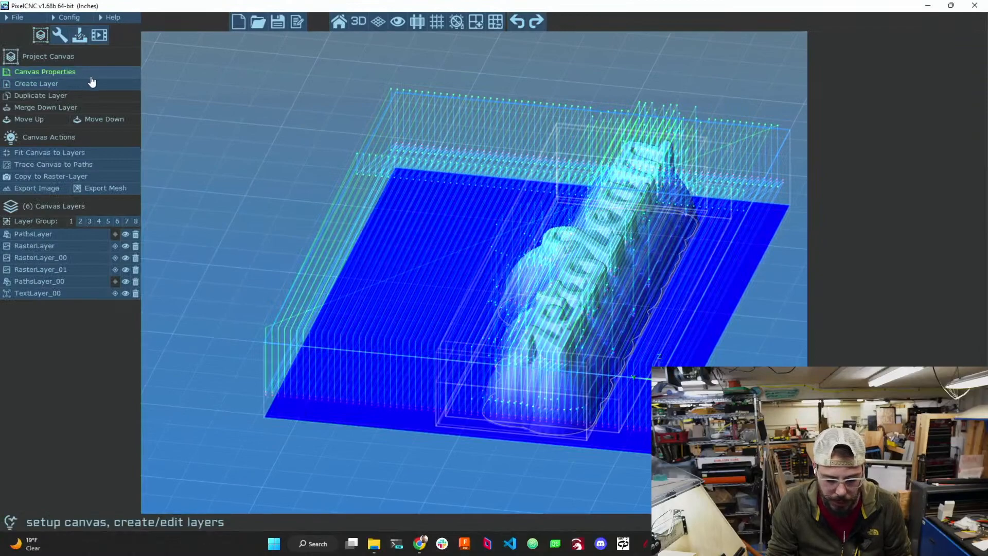
pyautogui.click(62, 72)
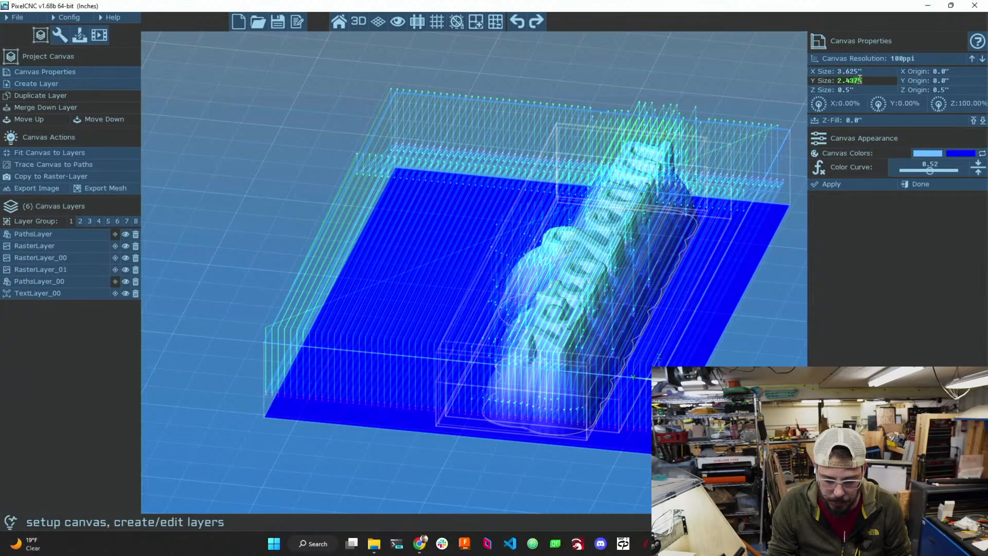
pyautogui.moveTo(879, 103); pyautogui.dragTo(880, 94)
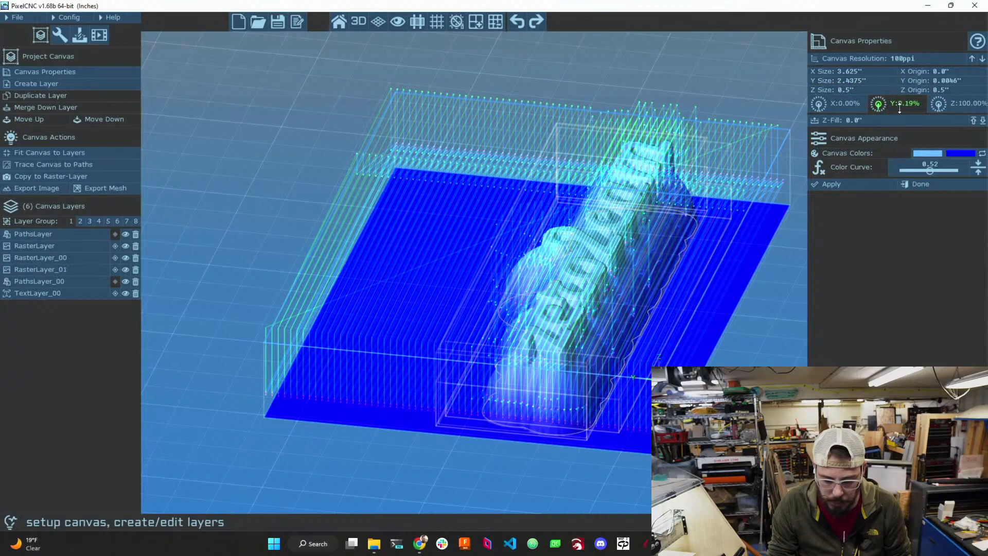
pyautogui.click(863, 79)
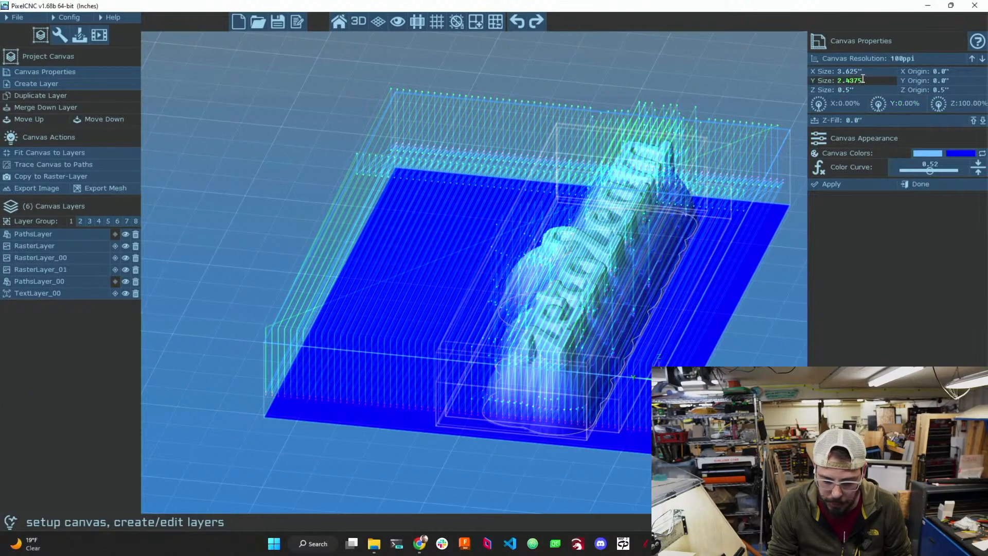
pyautogui.moveTo(863, 80); pyautogui.dragTo(833, 81)
pyautogui.write('1')
pyautogui.press('Return')
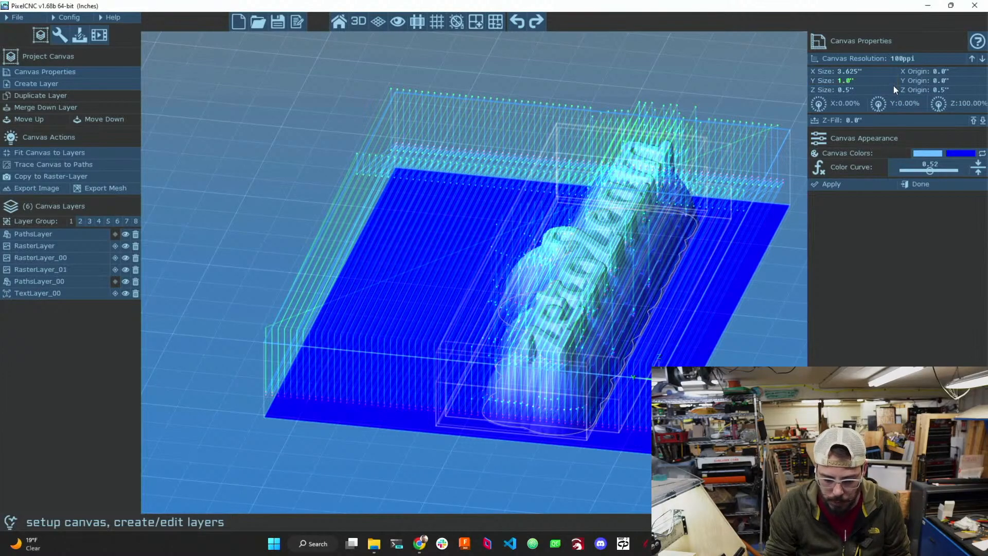
pyautogui.click(848, 186)
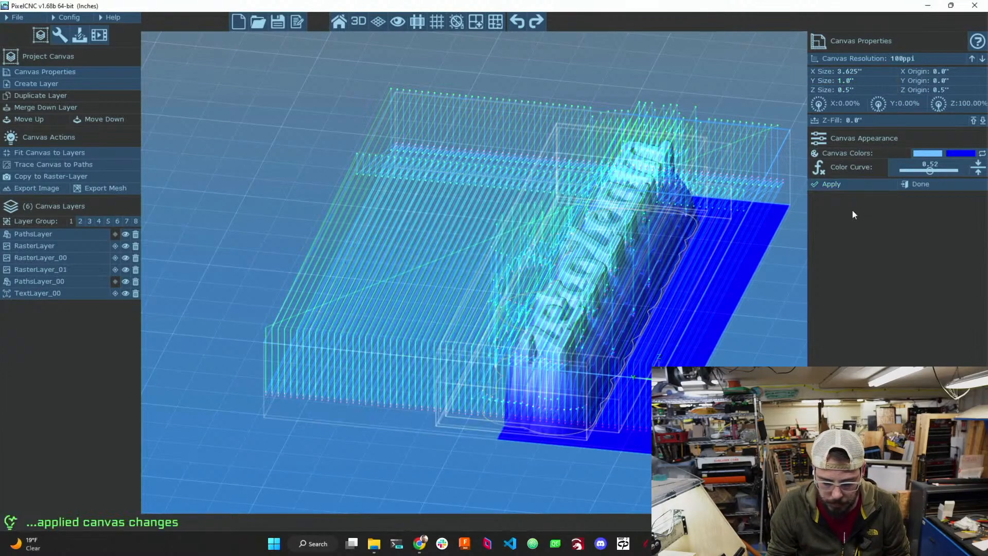
pyautogui.click(921, 184)
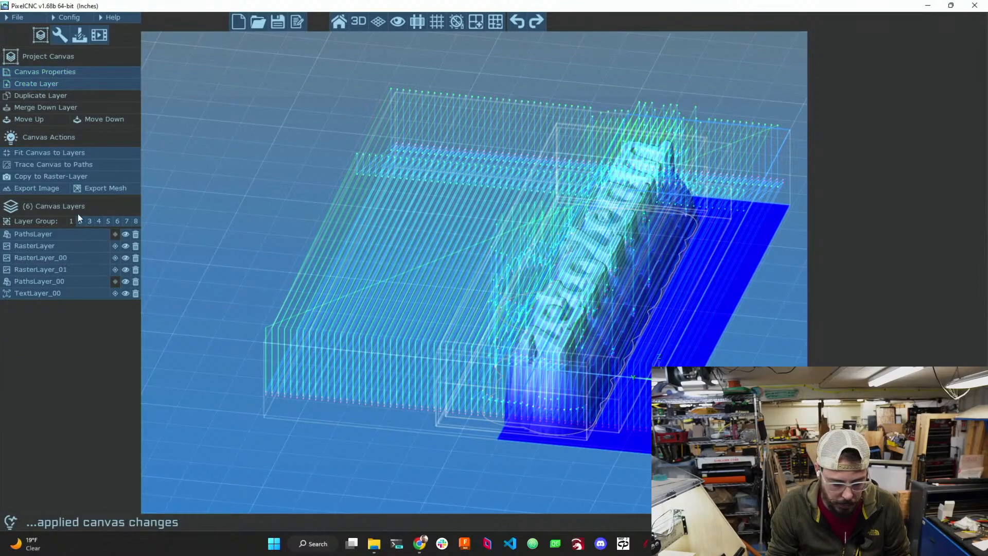
# - Hide the occluded toolpaths and show the whole canvas in 2D view with TextLayer_00 selected
pyautogui.click(523, 373)
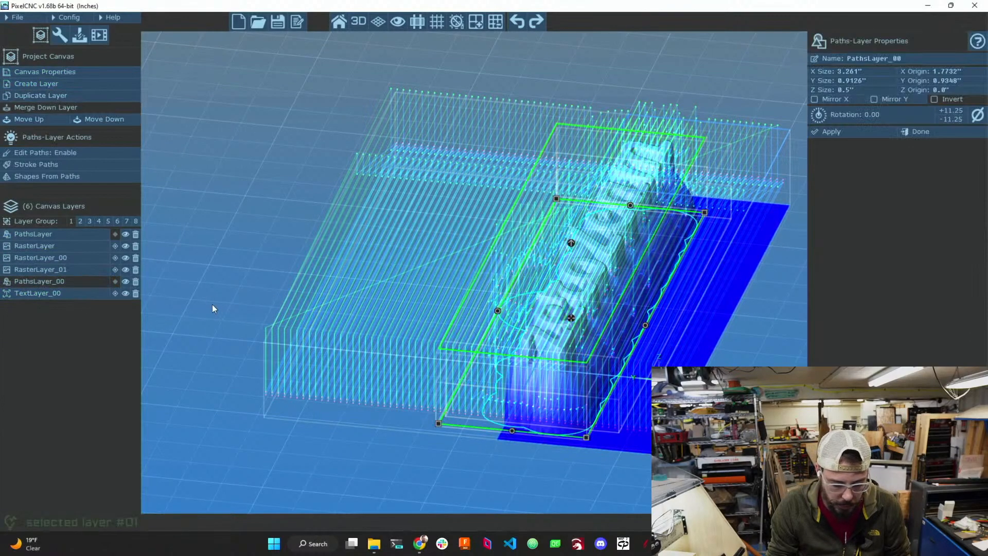
pyautogui.click(41, 294)
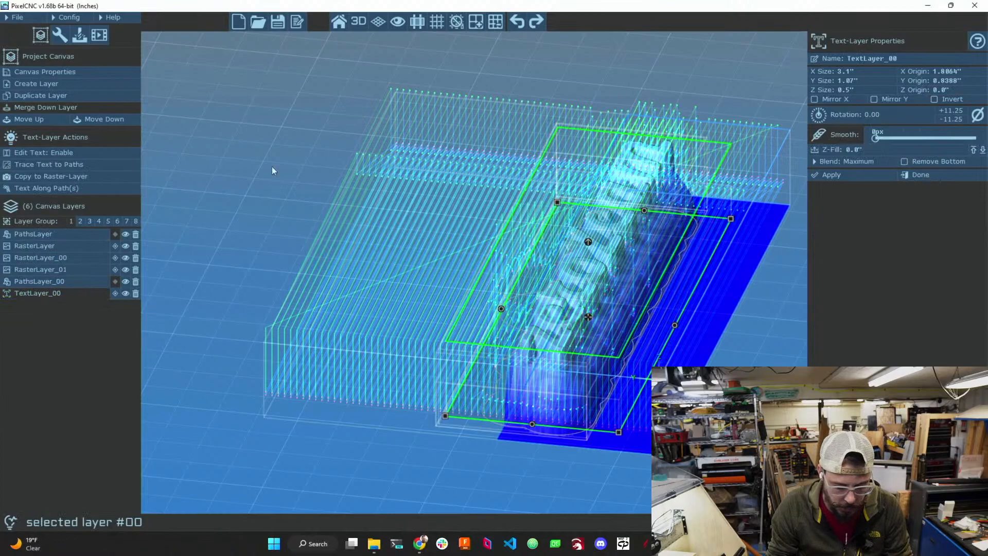
pyautogui.click(417, 22)
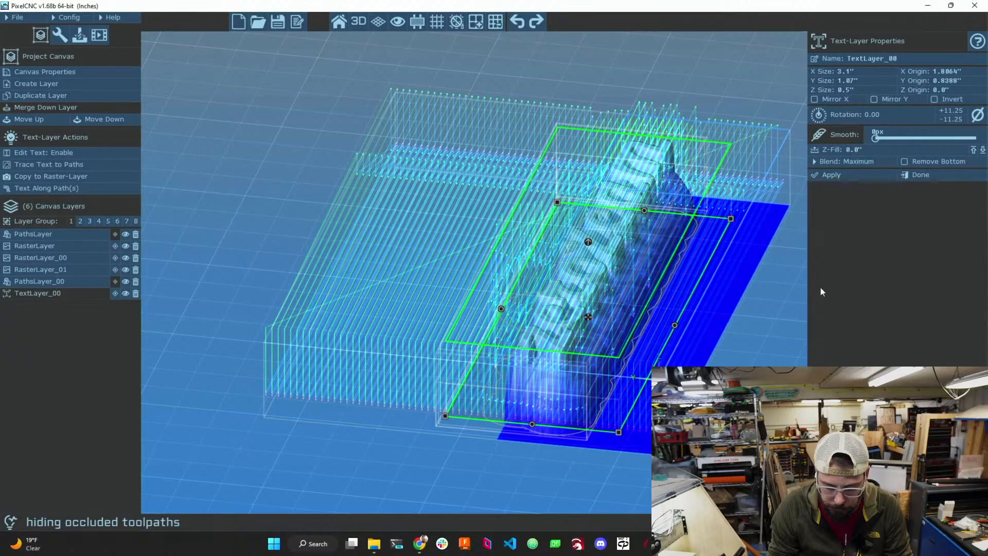
pyautogui.moveTo(772, 368); pyautogui.dragTo(547, 404, button='middle')
pyautogui.click(359, 28)
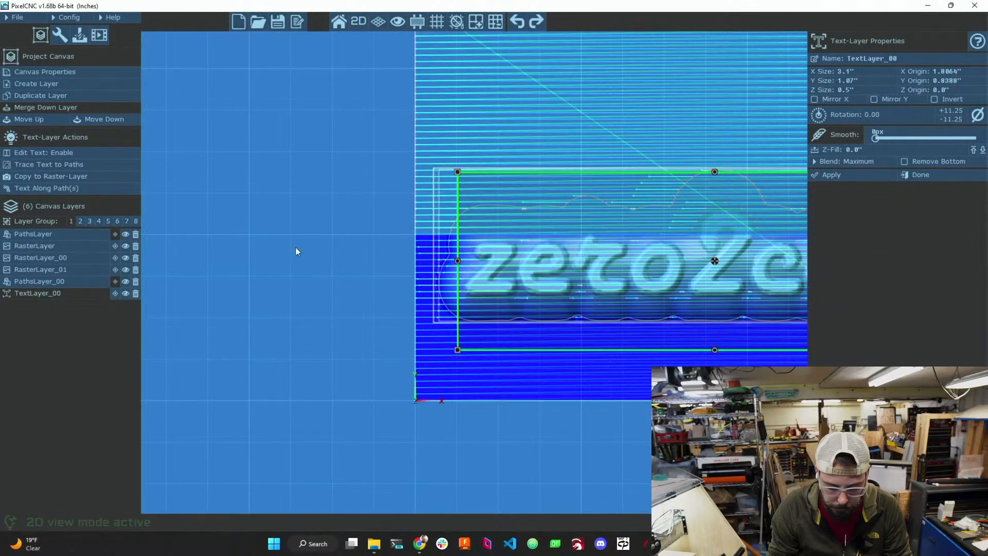
pyautogui.scroll(2, 236, 210)
pyautogui.scroll(-2, 248, 211)
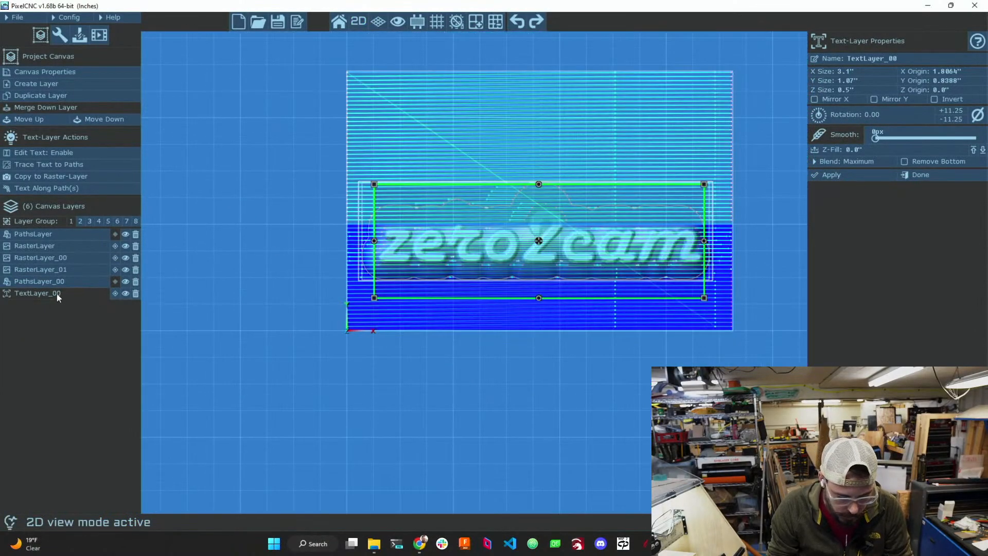
# - Examine the positions and extents of the text, paths and raster layers relative to the resized canvas
pyautogui.click(45, 282)
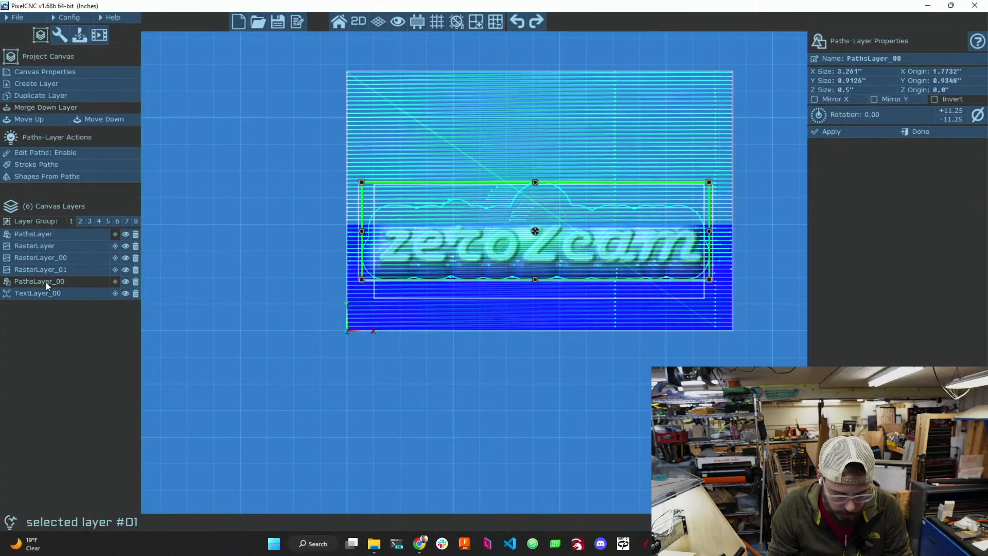
pyautogui.click(48, 295)
pyautogui.click(55, 281)
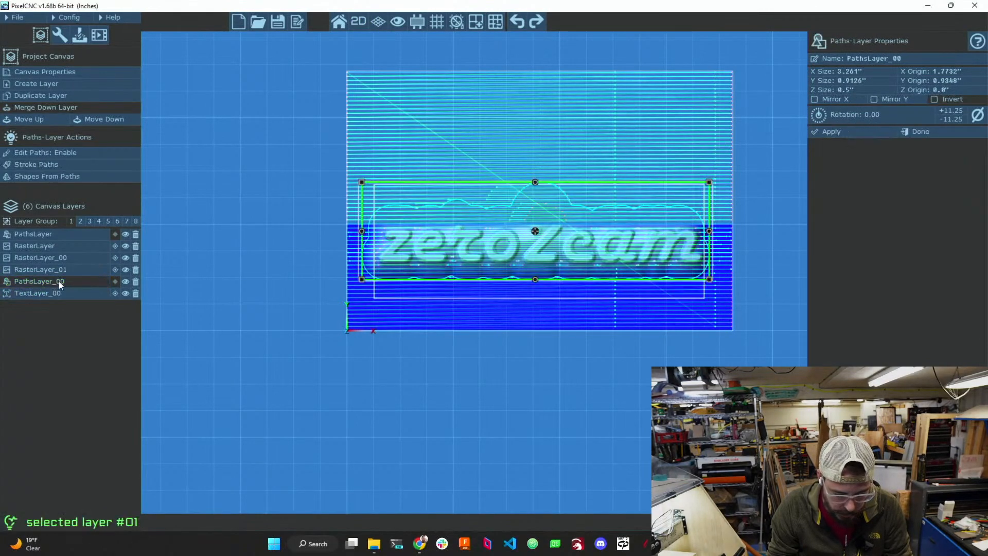
pyautogui.click(59, 270)
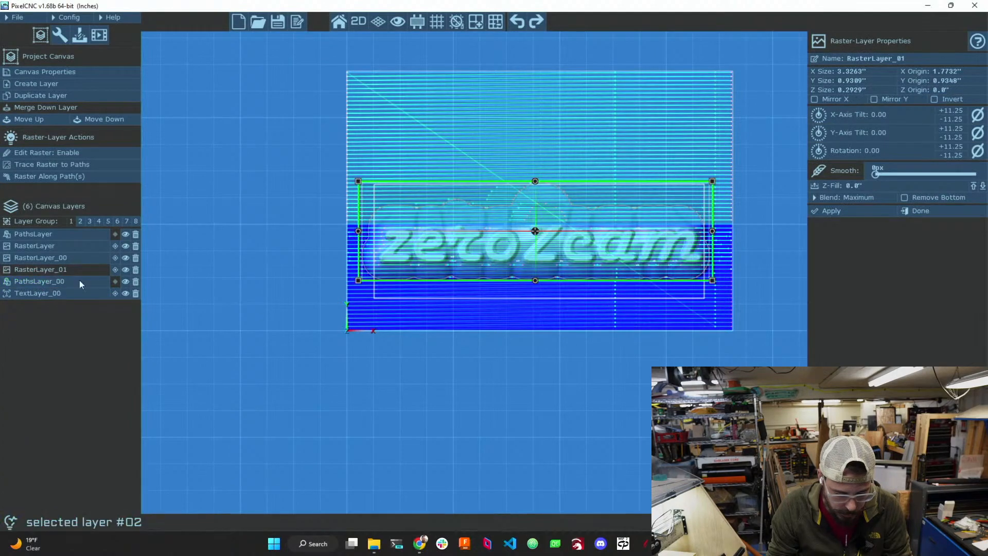
pyautogui.click(61, 292)
pyautogui.click(62, 282)
pyautogui.click(56, 257)
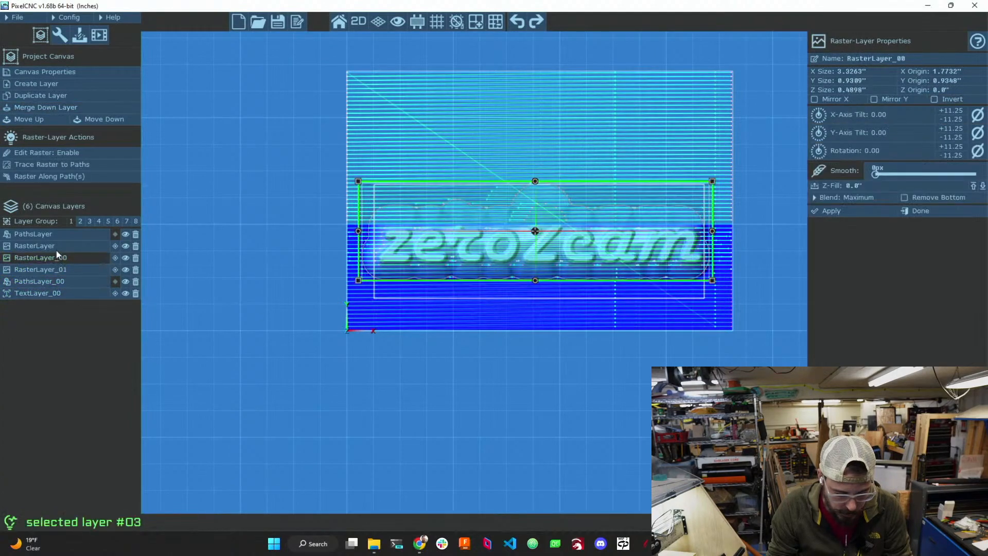
pyautogui.click(54, 246)
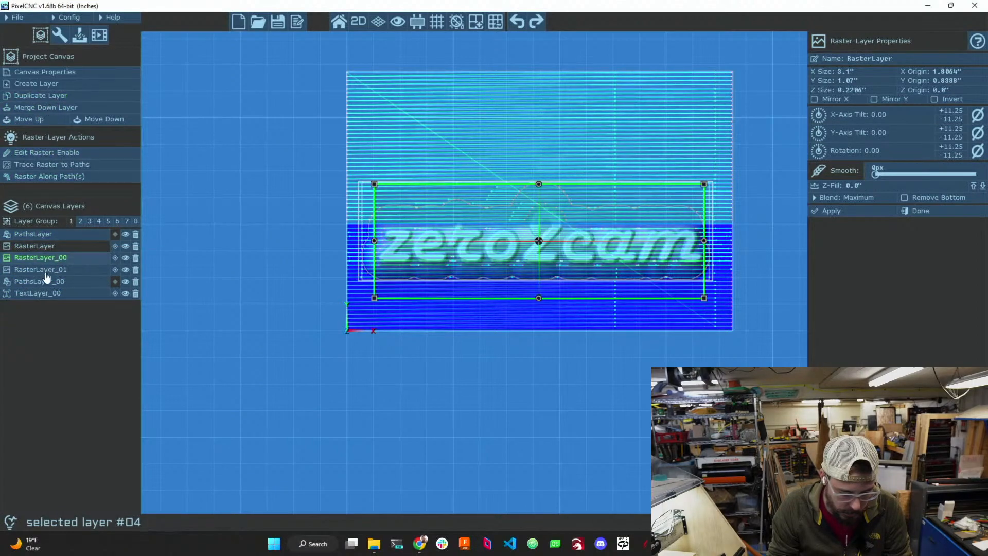
pyautogui.click(51, 293)
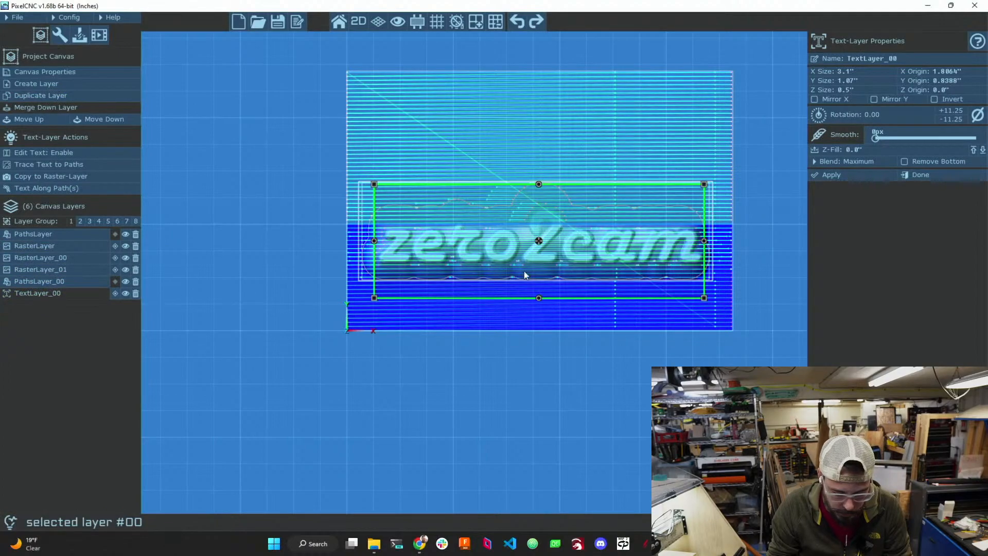
pyautogui.click(538, 240)
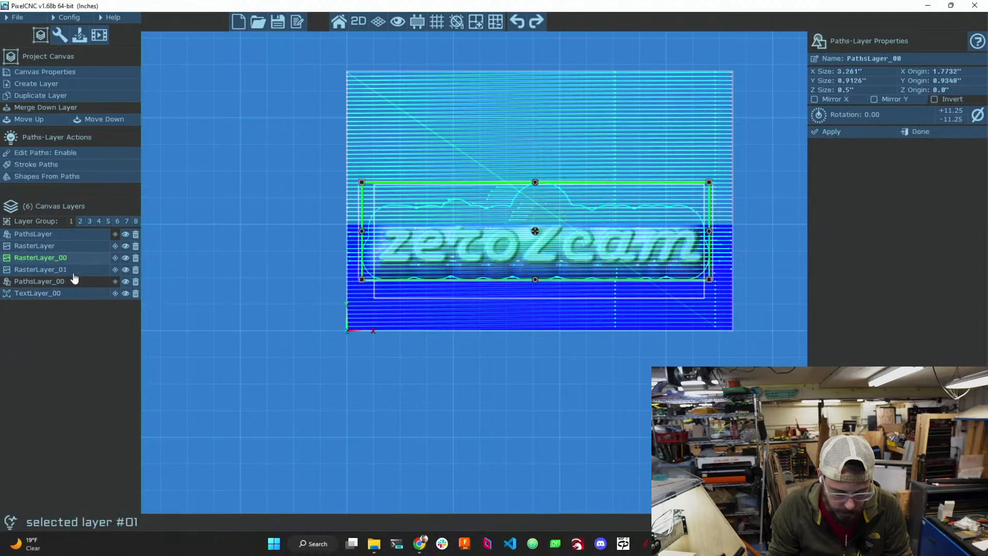
pyautogui.click(106, 291)
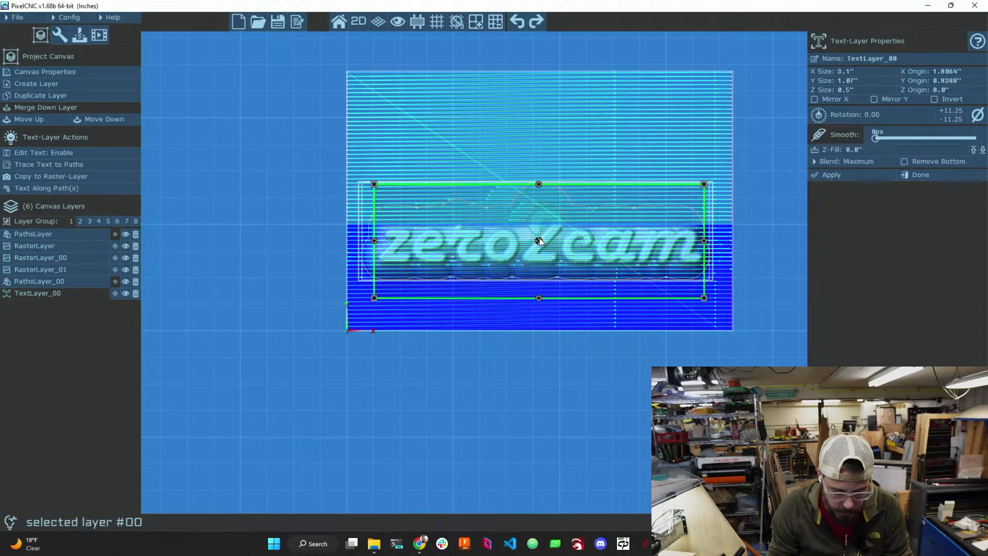
pyautogui.click(539, 240)
# - Move TextLayer_00 and PathsLayer_00 down into the resized canvas, to Y origins of about 0.56" and 0.66"
pyautogui.click(88, 292)
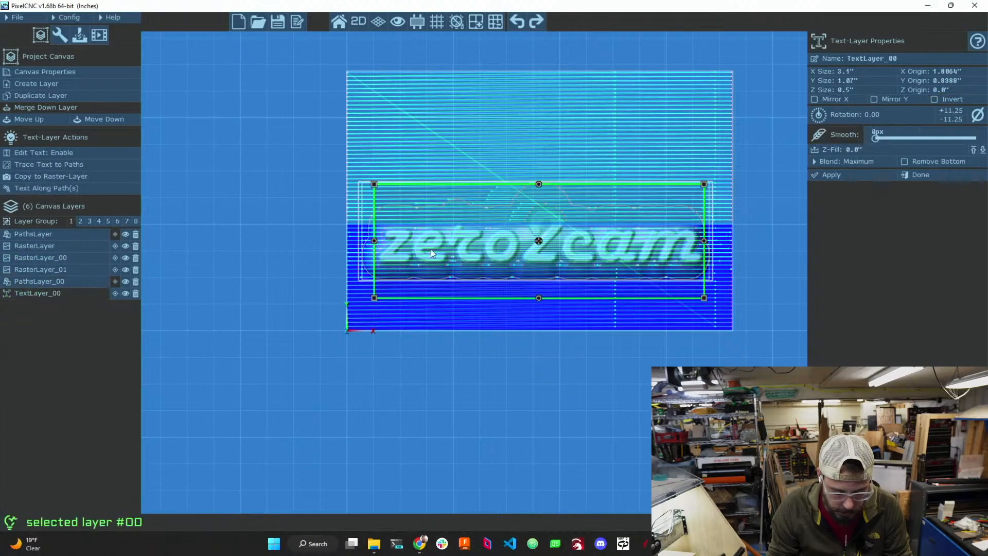
pyautogui.moveTo(539, 241); pyautogui.dragTo(537, 272)
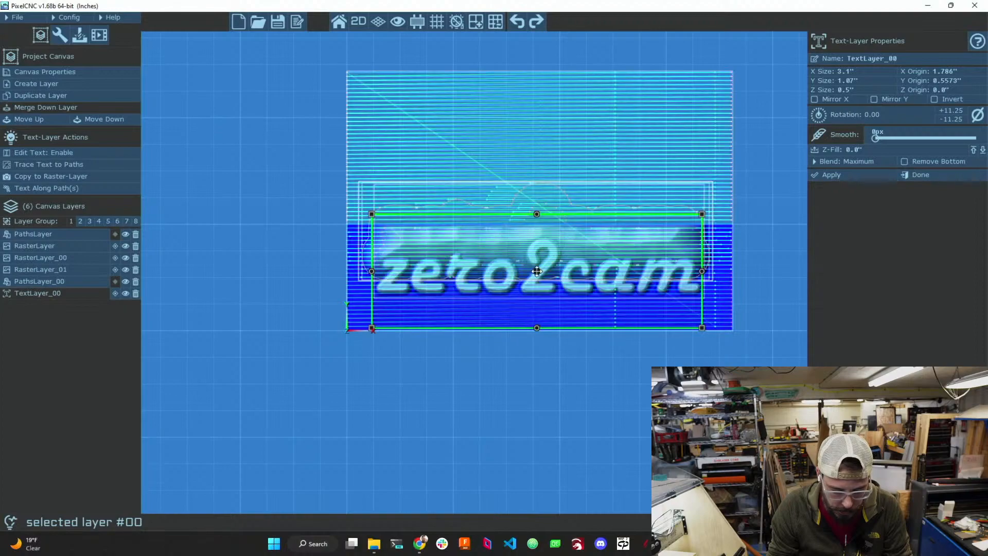
pyautogui.click(63, 281)
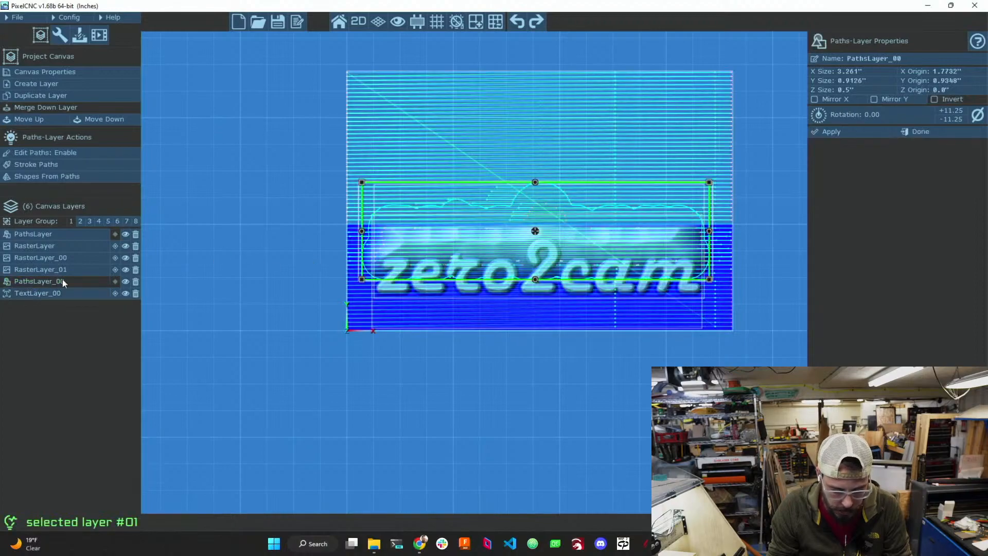
pyautogui.moveTo(536, 230); pyautogui.dragTo(534, 260)
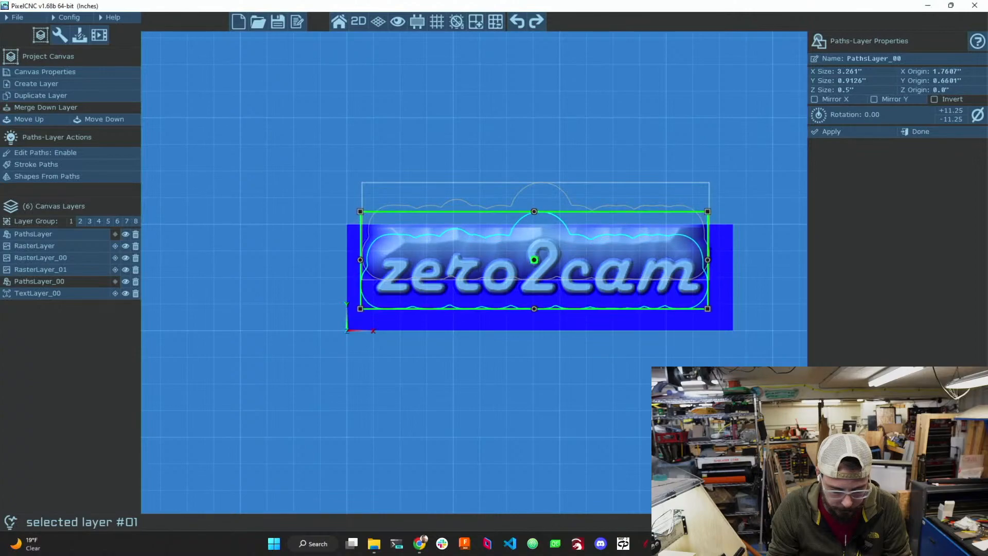
# - Move RasterLayer_01 down behind the zero2cam text to a Y origin of about 0.60" and apply the change
pyautogui.click(54, 269)
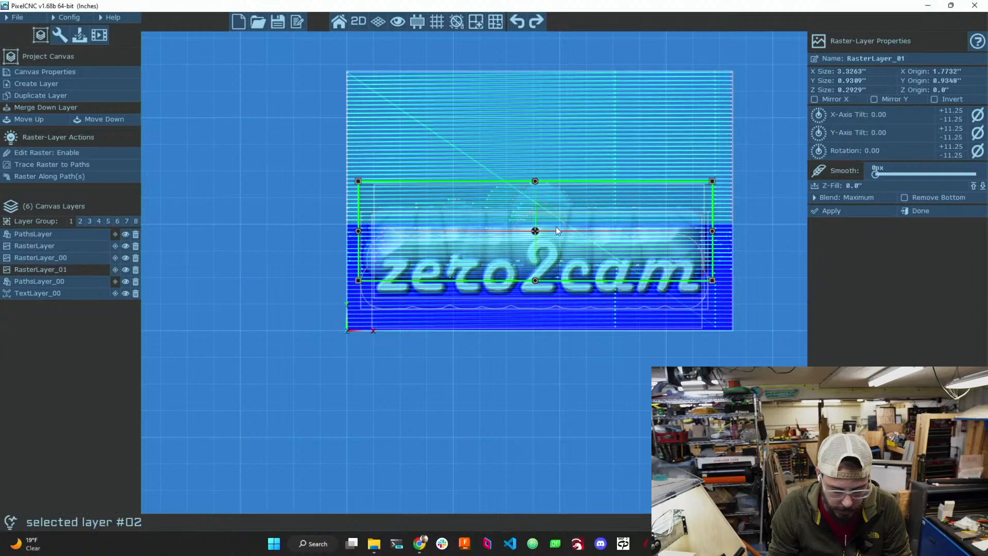
pyautogui.moveTo(537, 231); pyautogui.dragTo(538, 266)
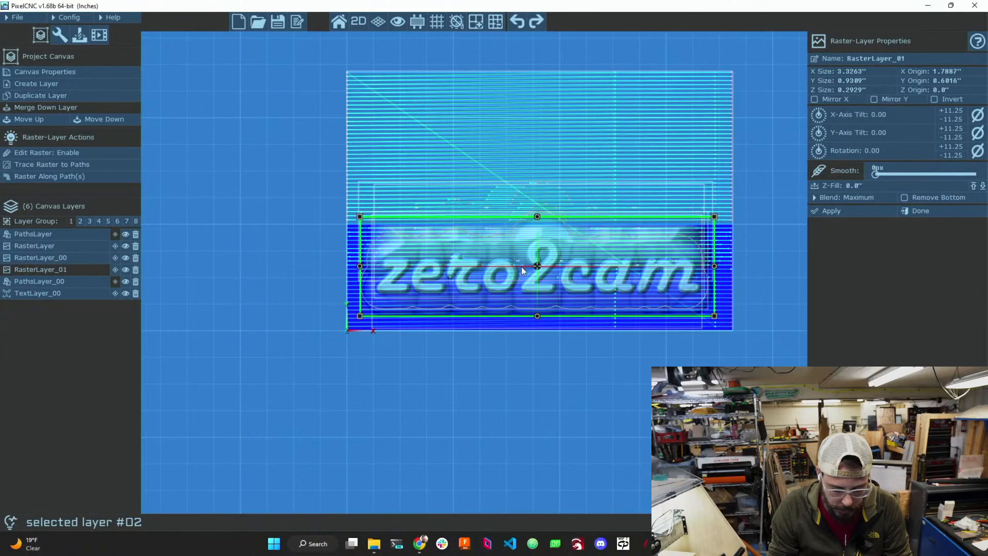
pyautogui.click(866, 215)
pyautogui.click(917, 212)
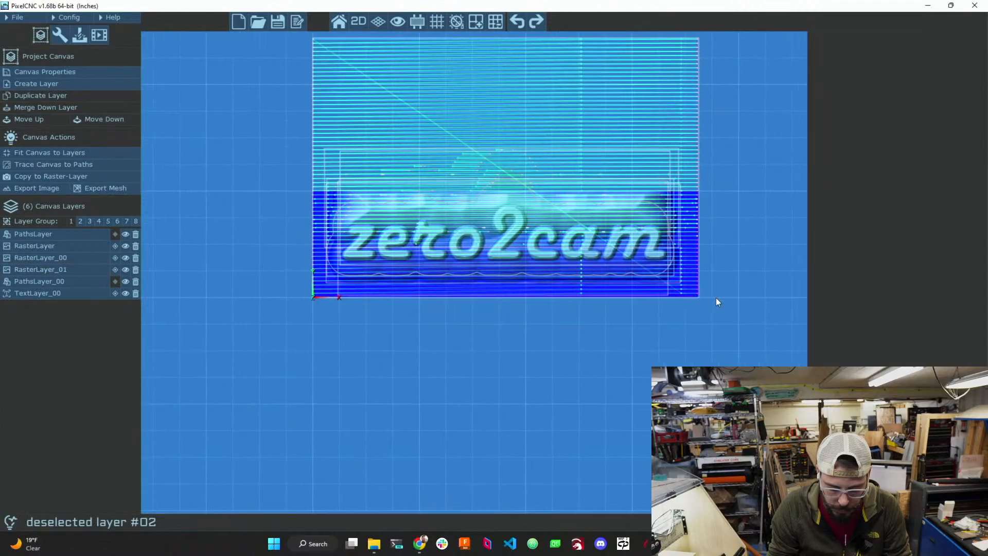
# - Recalculate the toolpath of the parallel carving operation01 for the resized canvas
pyautogui.click(99, 34)
pyautogui.click(52, 71)
pyautogui.click(61, 88)
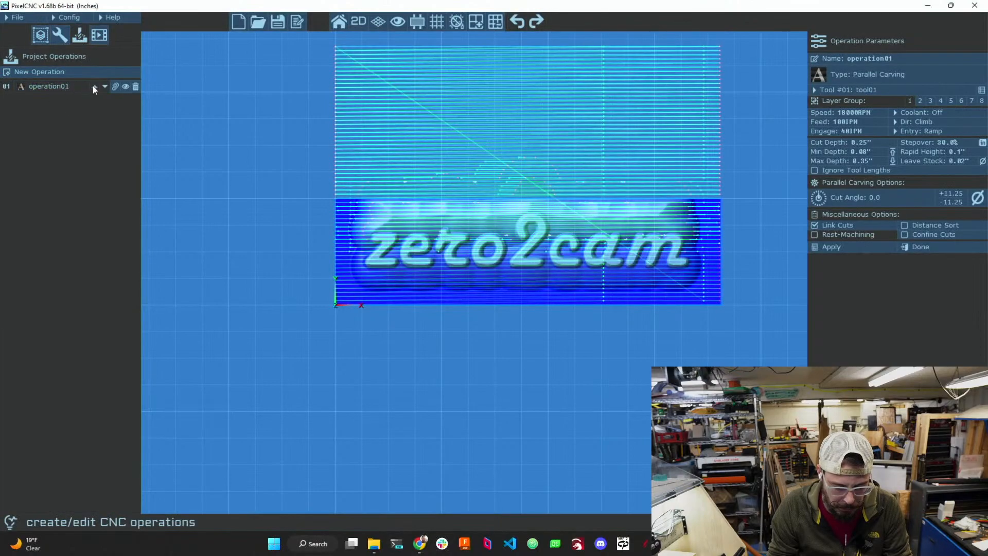
pyautogui.click(829, 247)
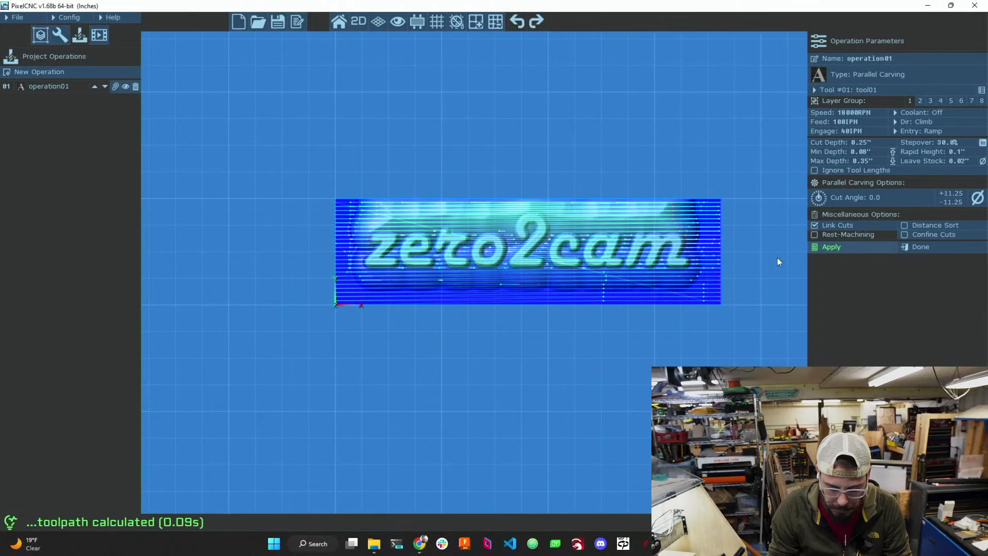
pyautogui.moveTo(623, 325); pyautogui.dragTo(554, 342, button='middle')
pyautogui.moveTo(655, 156); pyautogui.dragTo(624, 140, button='middle')
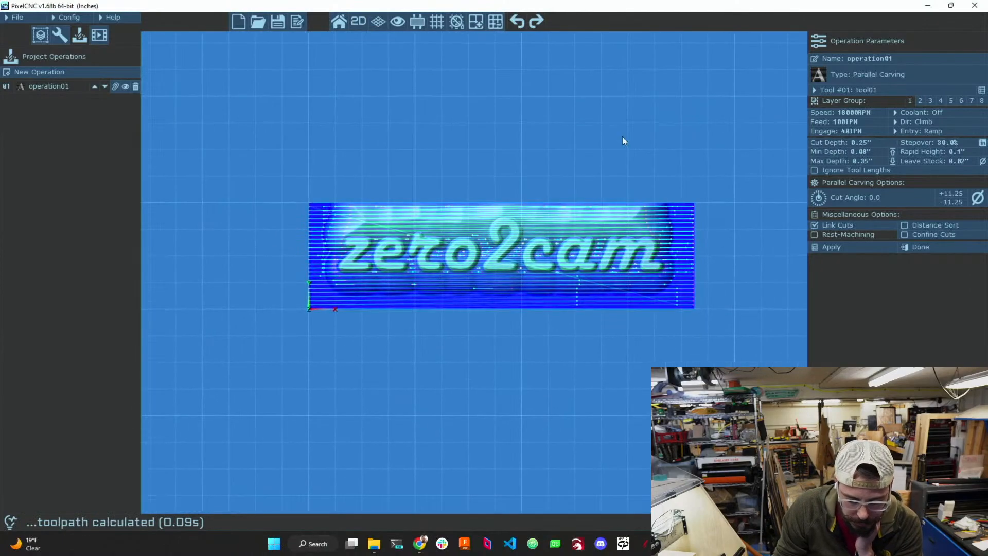
# - Switch to the 3D view and discard RasterLayer_00 from the canvas layers
pyautogui.click(359, 23)
pyautogui.moveTo(396, 168); pyautogui.dragTo(381, 221)
pyautogui.click(41, 37)
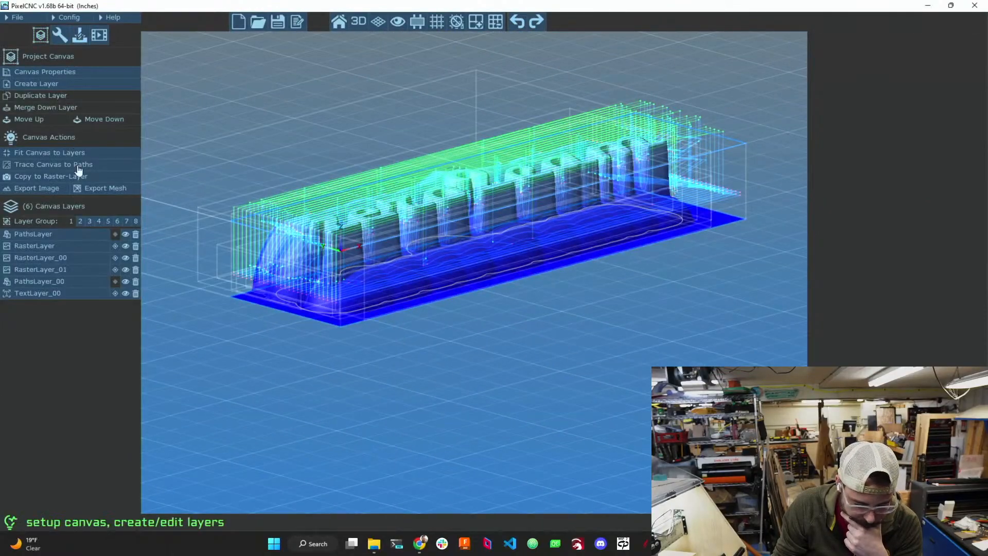
pyautogui.click(54, 235)
pyautogui.click(50, 246)
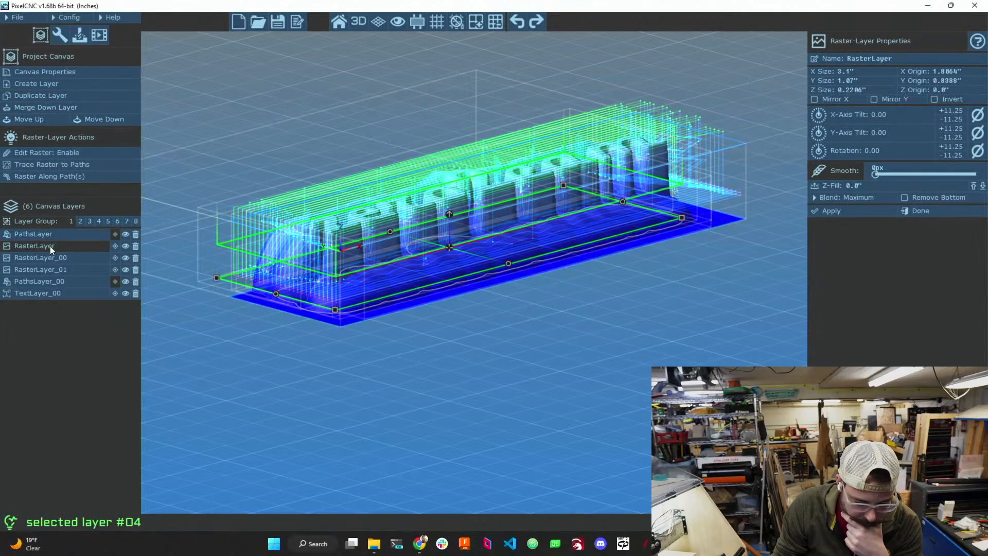
pyautogui.click(136, 259)
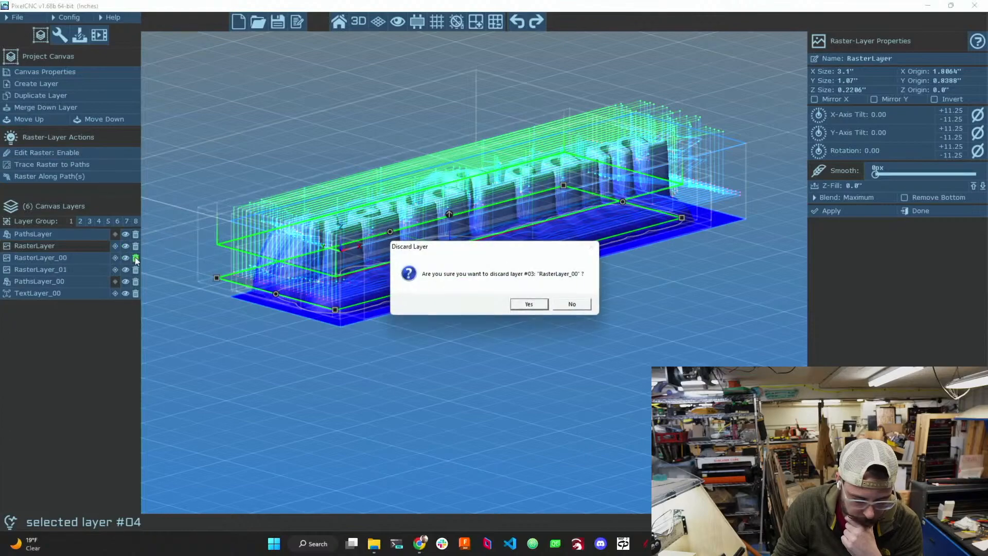
pyautogui.click(537, 306)
# - Deselect the raster layer and turn off toolpath drawing to expose the carved model
pyautogui.moveTo(227, 307); pyautogui.dragTo(351, 364)
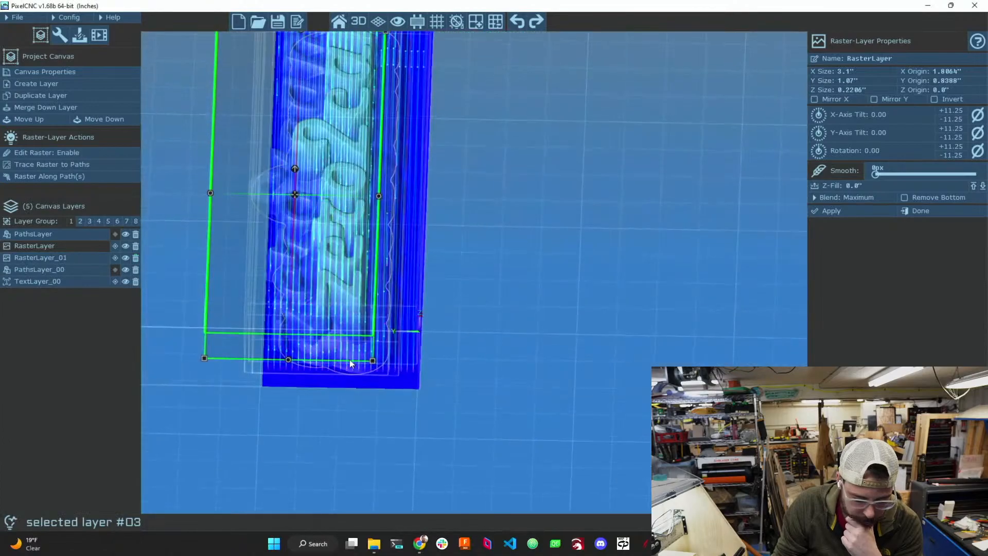
pyautogui.click(339, 363)
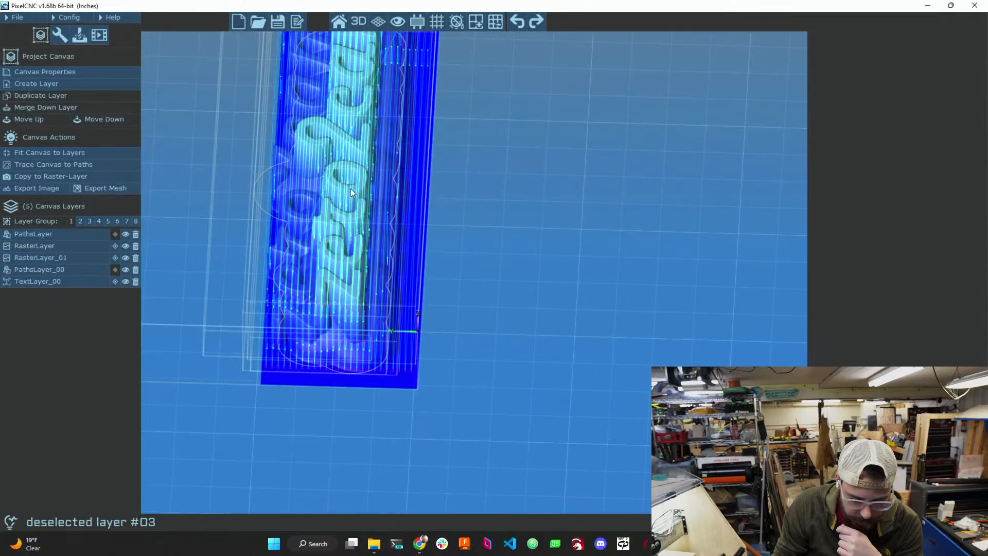
pyautogui.click(397, 23)
pyautogui.click(397, 23)
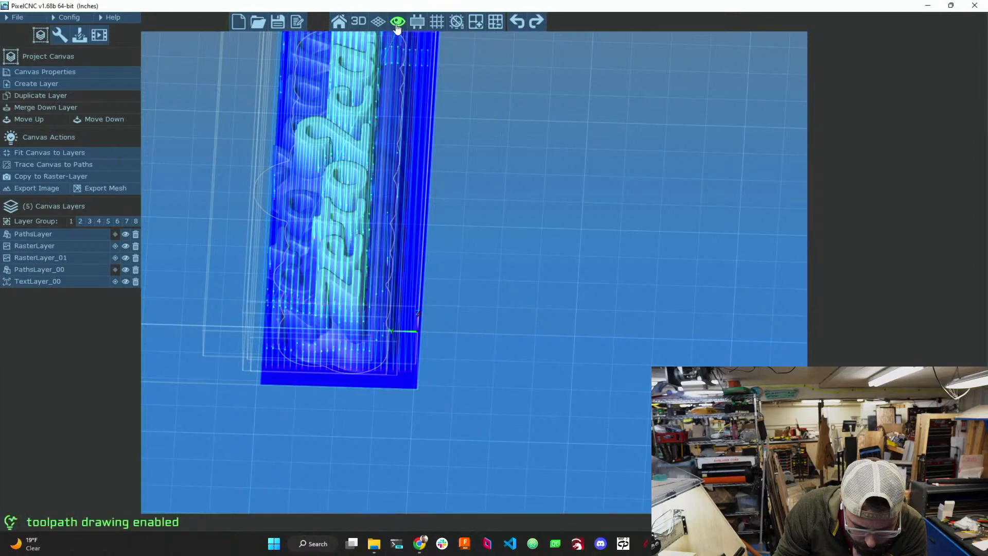
pyautogui.click(396, 23)
# - Examine the extents of the individual paths and raster layers to identify the source of the leftover lettering behind the text
pyautogui.click(279, 320)
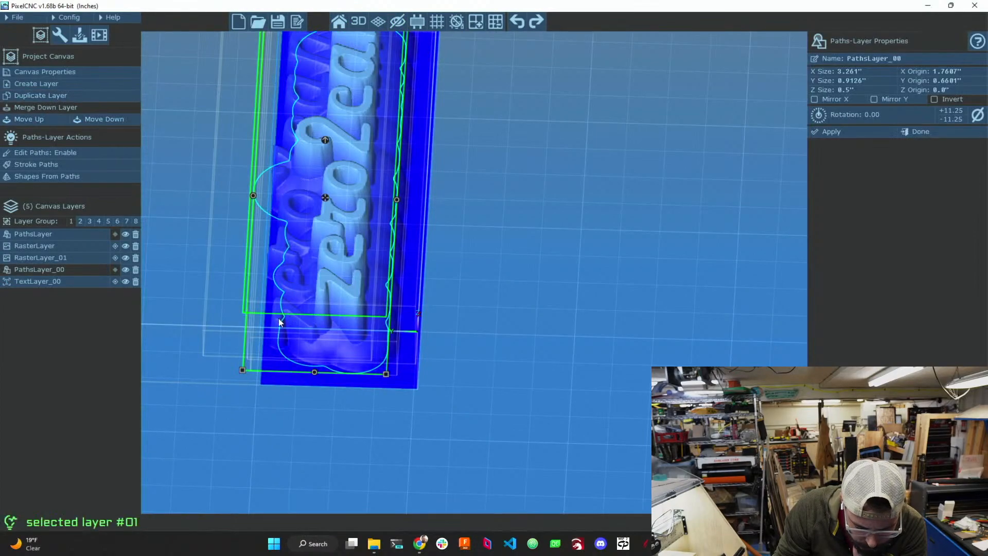
pyautogui.click(273, 325)
pyautogui.moveTo(272, 325); pyautogui.dragTo(246, 263)
pyautogui.click(272, 297)
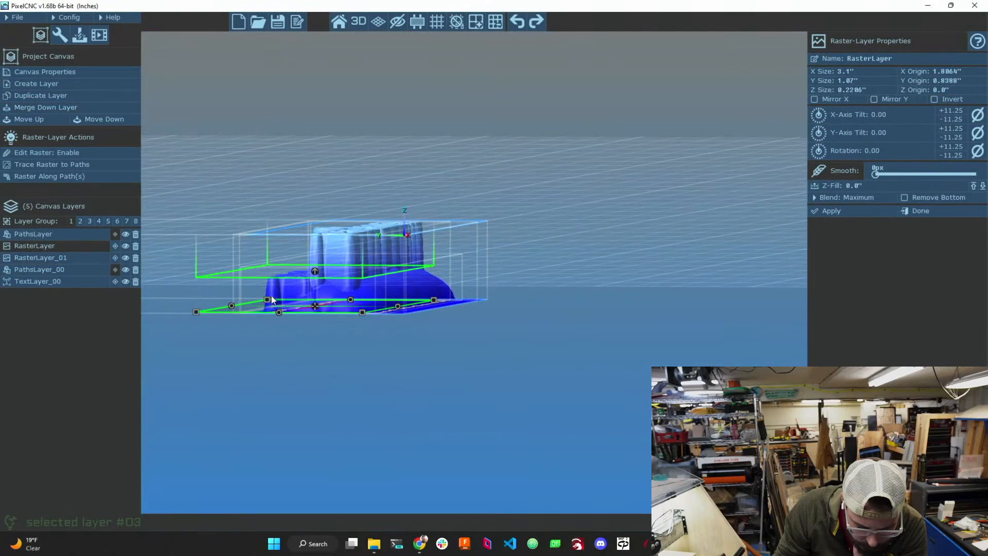
pyautogui.click(67, 261)
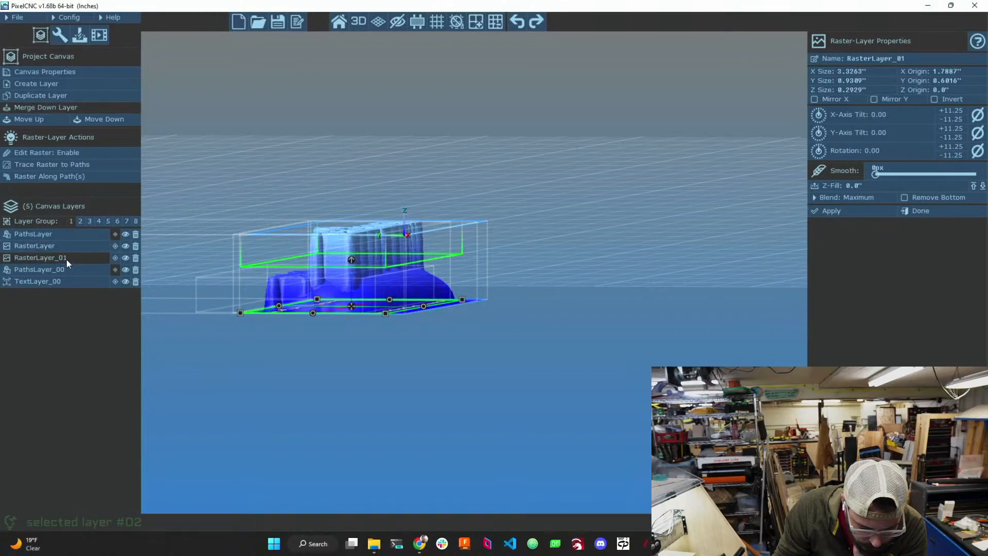
pyautogui.click(67, 248)
pyautogui.click(69, 235)
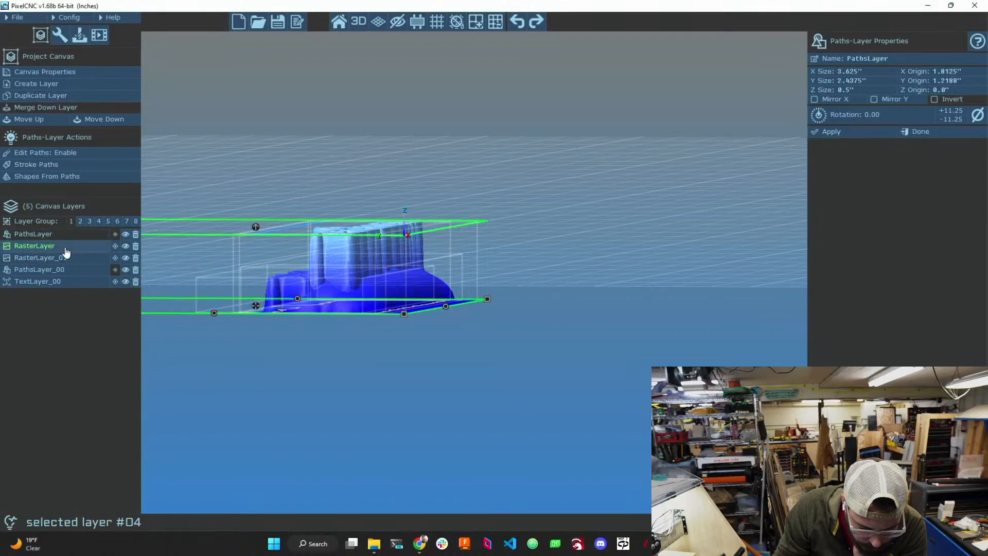
# - Try discarding RasterLayer_01 and RasterLayer from the canvas, and undo both deletions
pyautogui.click(65, 257)
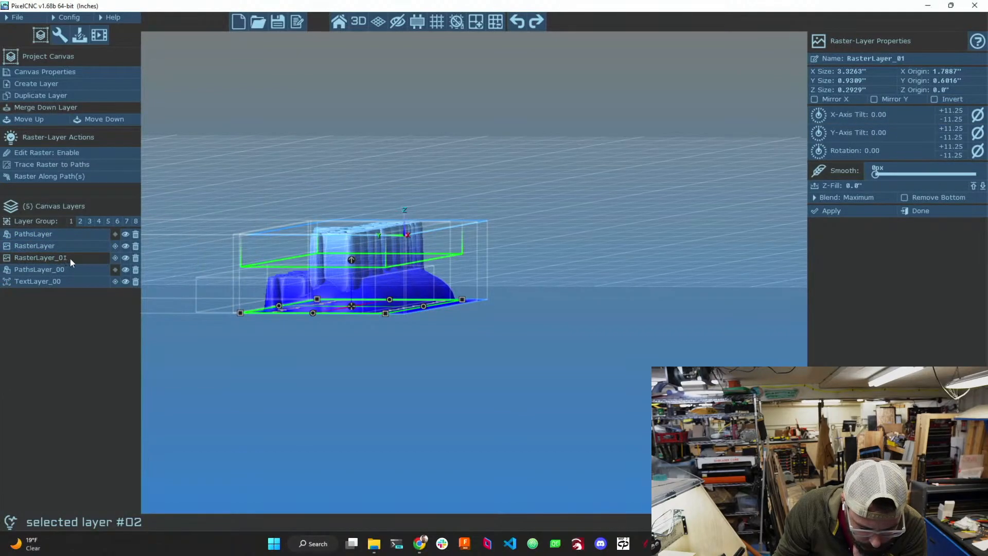
pyautogui.click(136, 259)
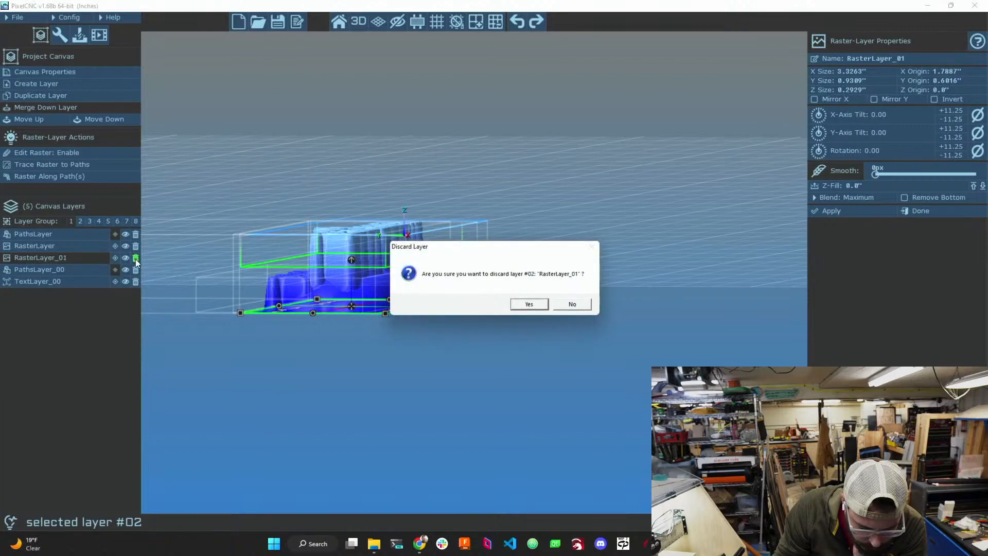
pyautogui.click(528, 304)
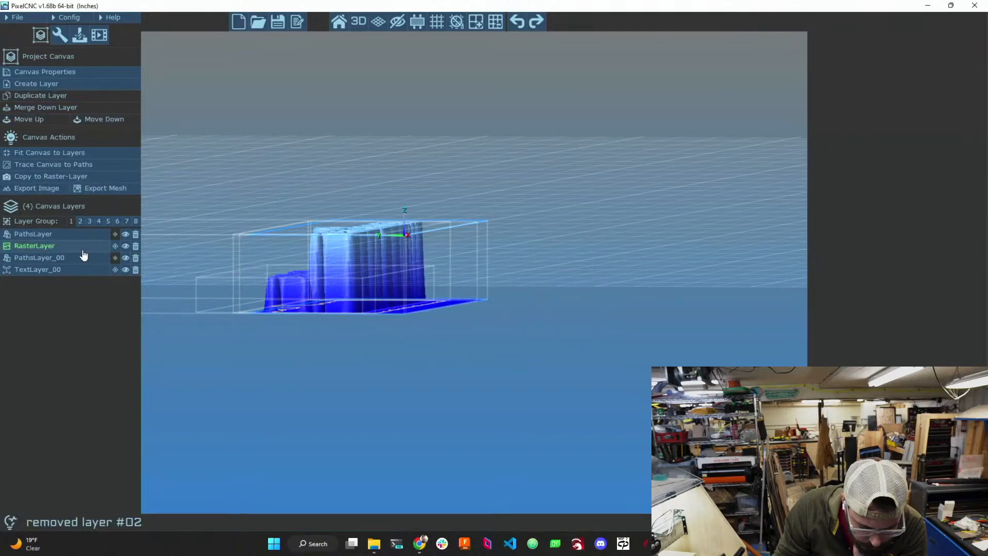
pyautogui.click(136, 247)
pyautogui.click(535, 306)
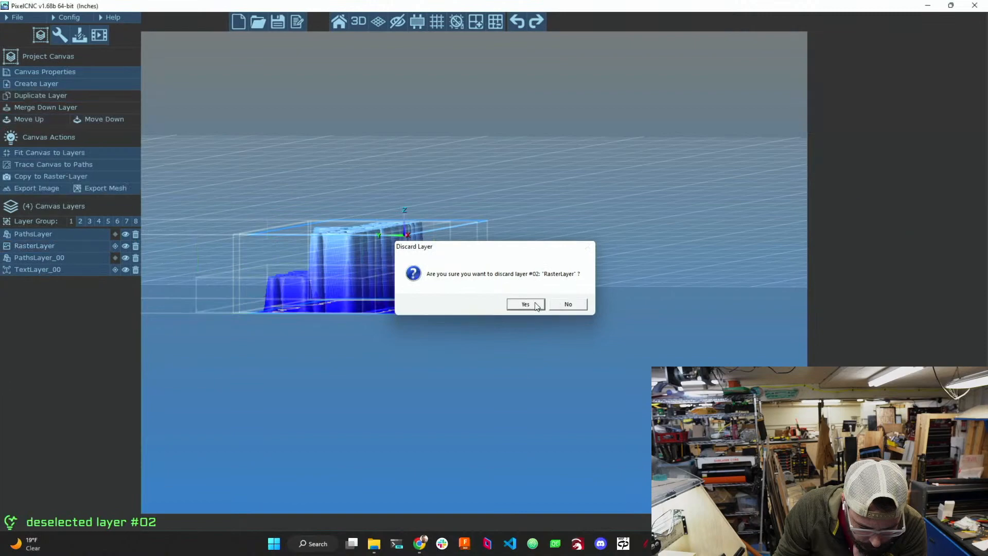
pyautogui.hotkey('ctrl', 'z')
pyautogui.hotkey('ctrl', 'z')
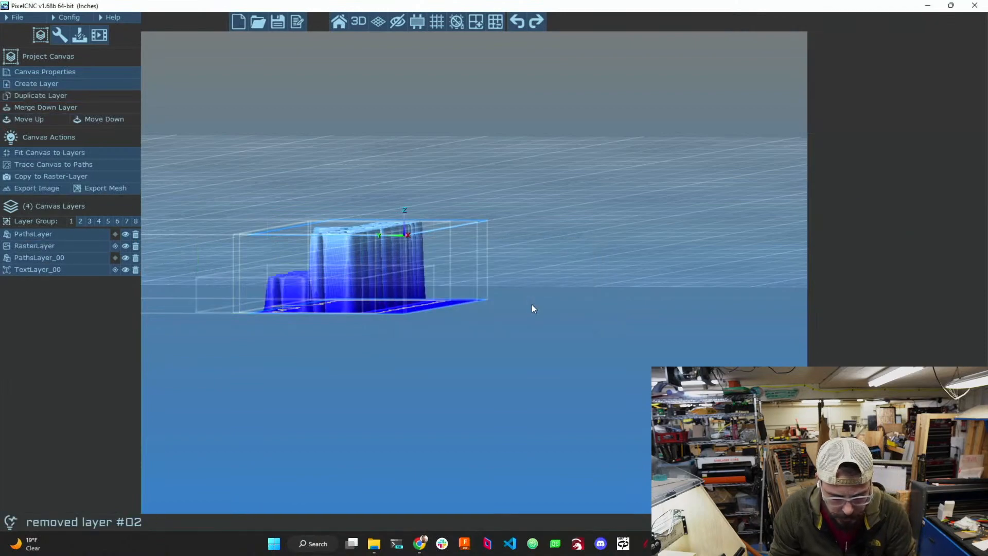
# - Discard only RasterLayer, the misplaced copy of the lettering, and inspect the remaining model in 3D
pyautogui.click(52, 246)
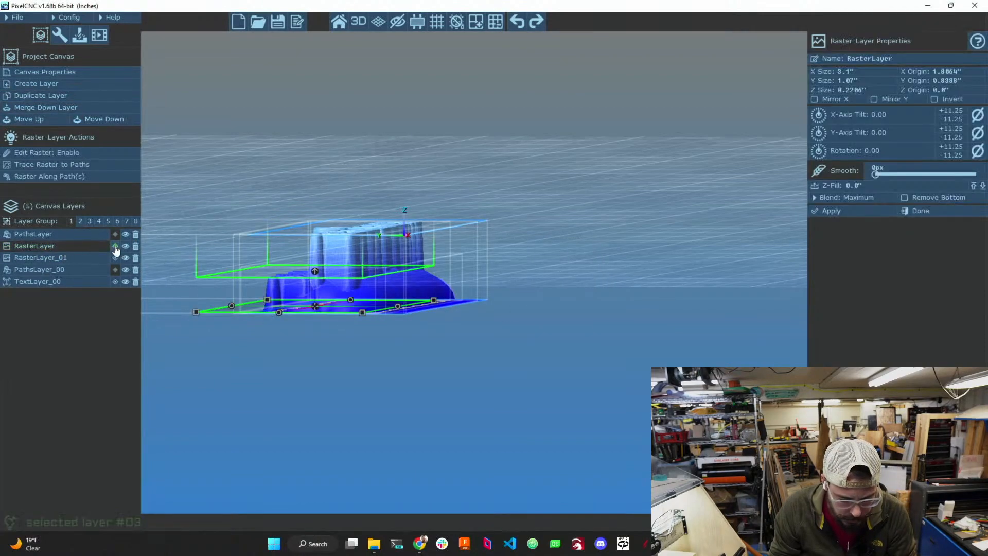
pyautogui.click(136, 246)
pyautogui.click(516, 305)
pyautogui.moveTo(504, 310); pyautogui.dragTo(339, 264, button='middle')
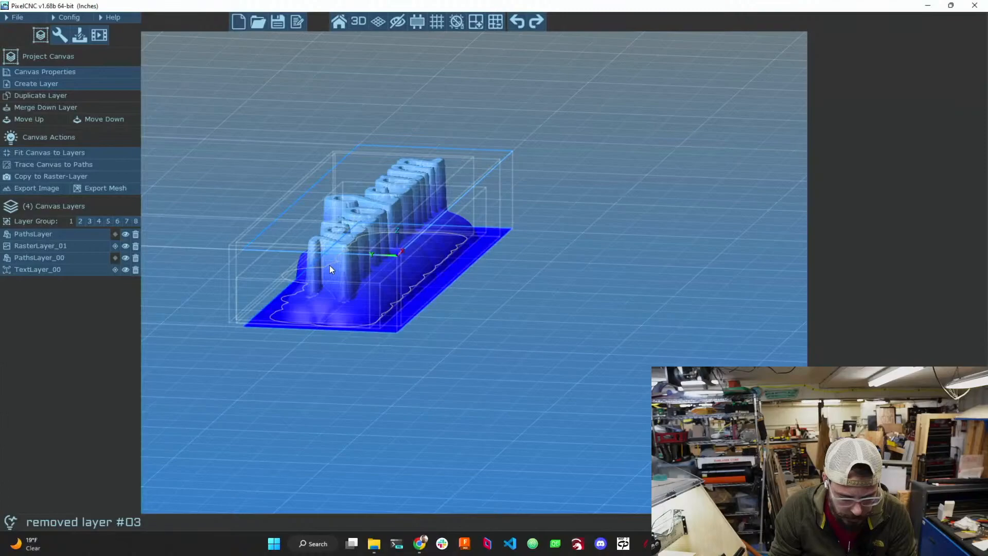
# - Set the Z size of TextLayer_00 to about 0.365 inches and finish editing the layer
pyautogui.click(62, 257)
pyautogui.click(61, 269)
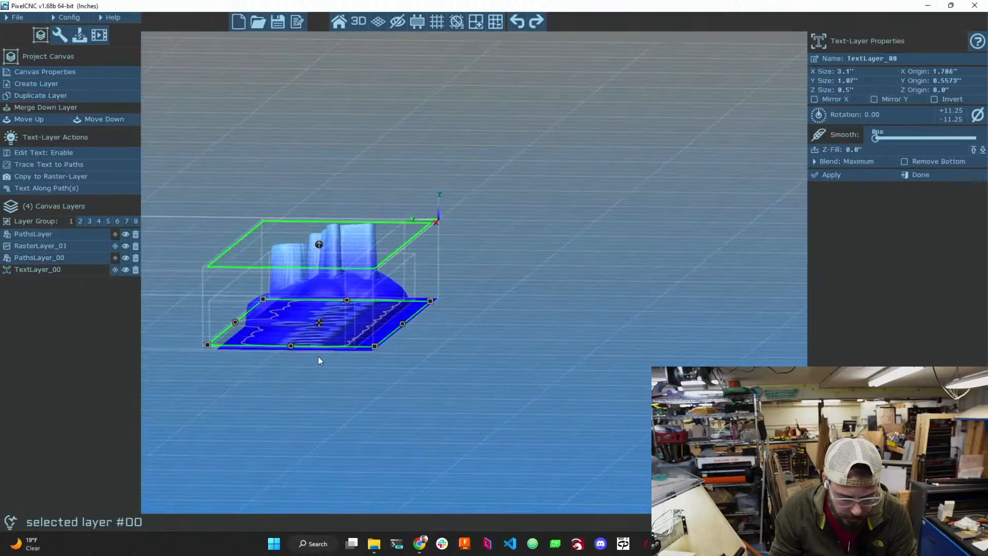
pyautogui.moveTo(318, 358); pyautogui.dragTo(311, 357, button='middle')
pyautogui.moveTo(334, 237); pyautogui.dragTo(335, 258)
pyautogui.moveTo(462, 291); pyautogui.dragTo(339, 446, button='middle')
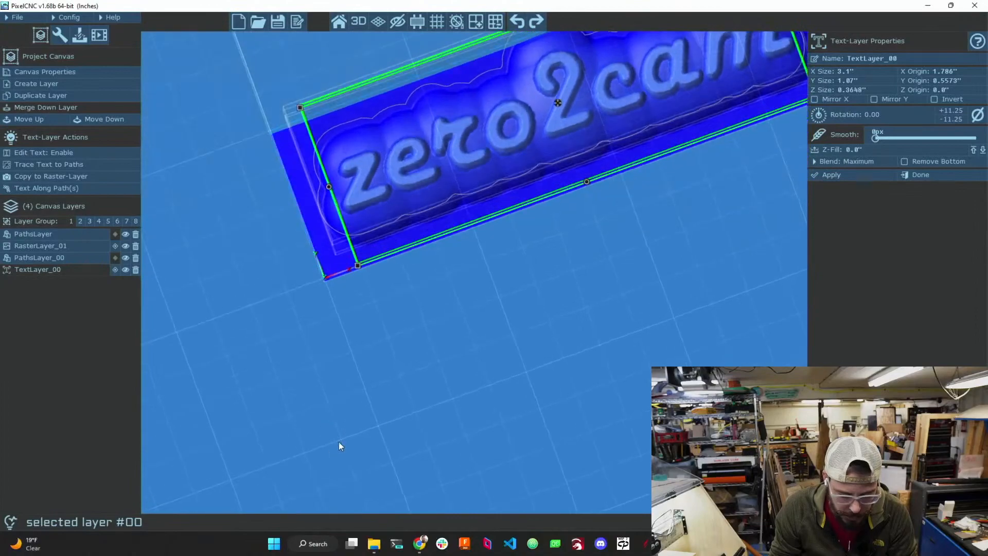
pyautogui.scroll(10, 303, 318)
pyautogui.scroll(-12, 304, 318)
pyautogui.scroll(3, 477, 263)
pyautogui.scroll(-4, 476, 262)
pyautogui.scroll(3, 491, 248)
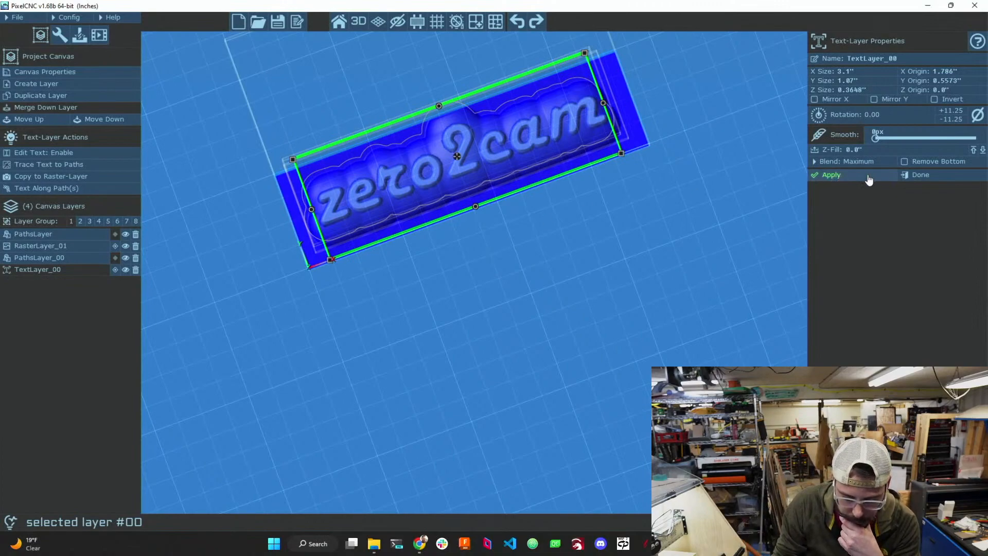
pyautogui.click(917, 175)
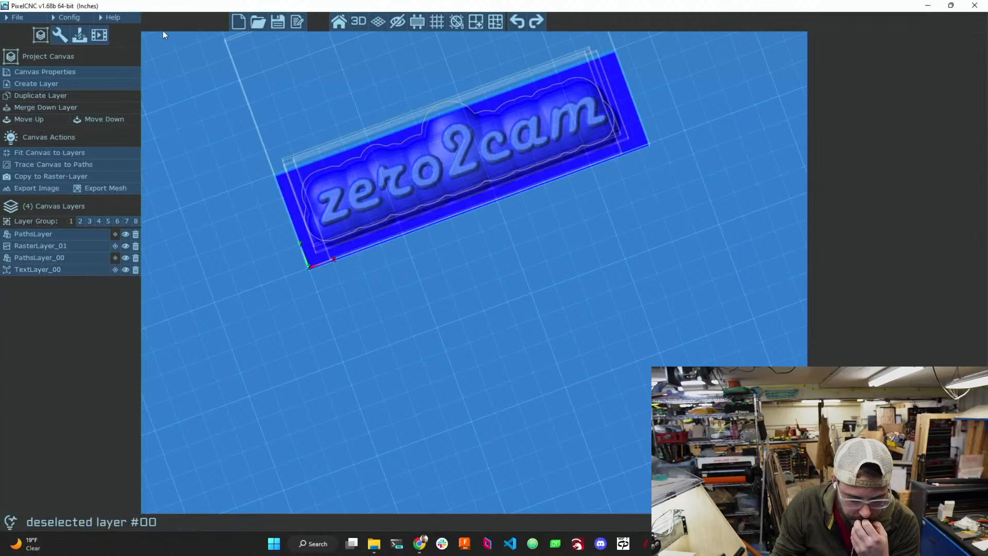
# - Recalculate the toolpath of the existing Parallel Carving operation, operation01, for the changed text height
pyautogui.click(79, 35)
pyautogui.click(62, 86)
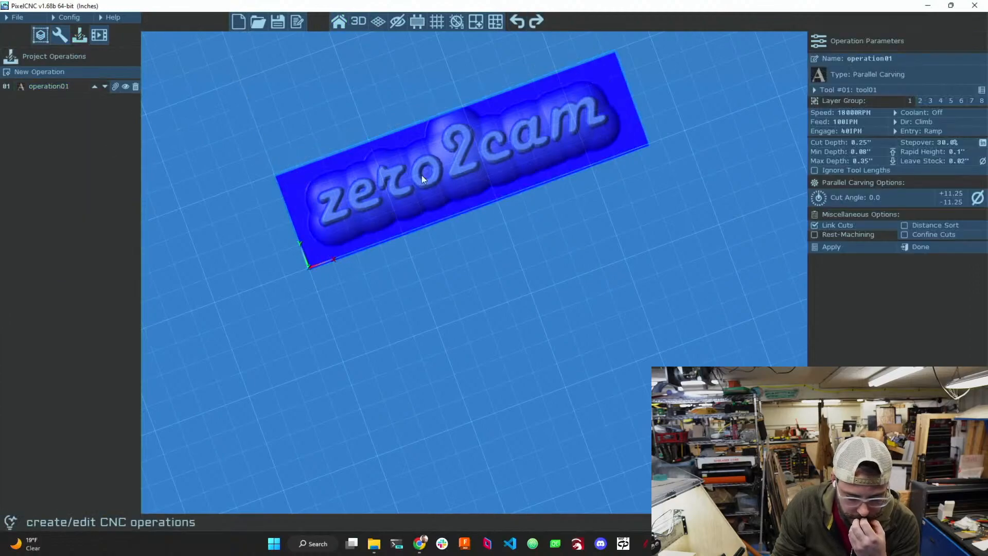
pyautogui.click(834, 247)
pyautogui.moveTo(765, 282); pyautogui.dragTo(647, 172, button='middle')
pyautogui.scroll(-3, 625, 215)
pyautogui.scroll(8, 626, 220)
pyautogui.scroll(-2, 644, 247)
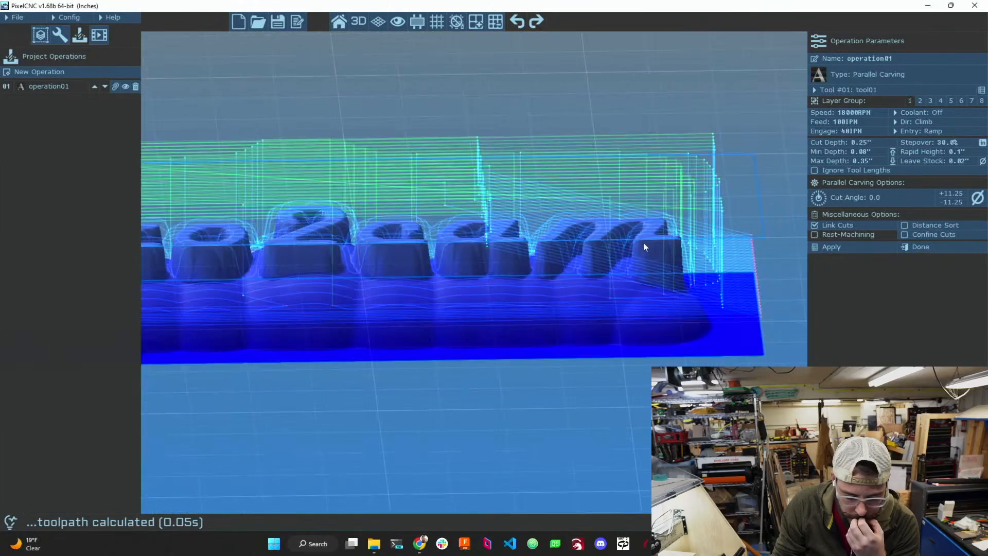
# - Simulate the finished cuts of operation01 and examine the carved text
pyautogui.click(99, 35)
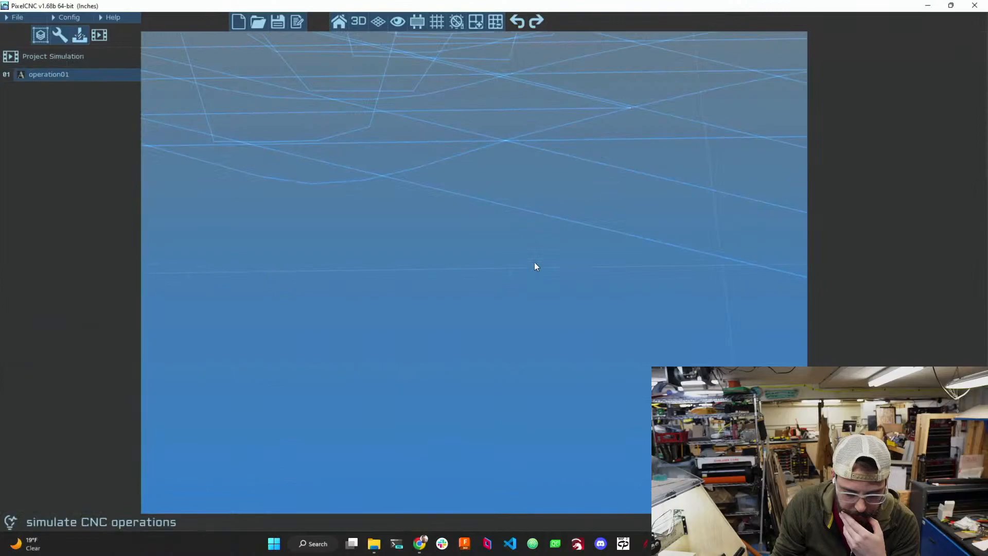
pyautogui.scroll(-3, 533, 260)
pyautogui.moveTo(455, 289); pyautogui.dragTo(446, 379, button='middle')
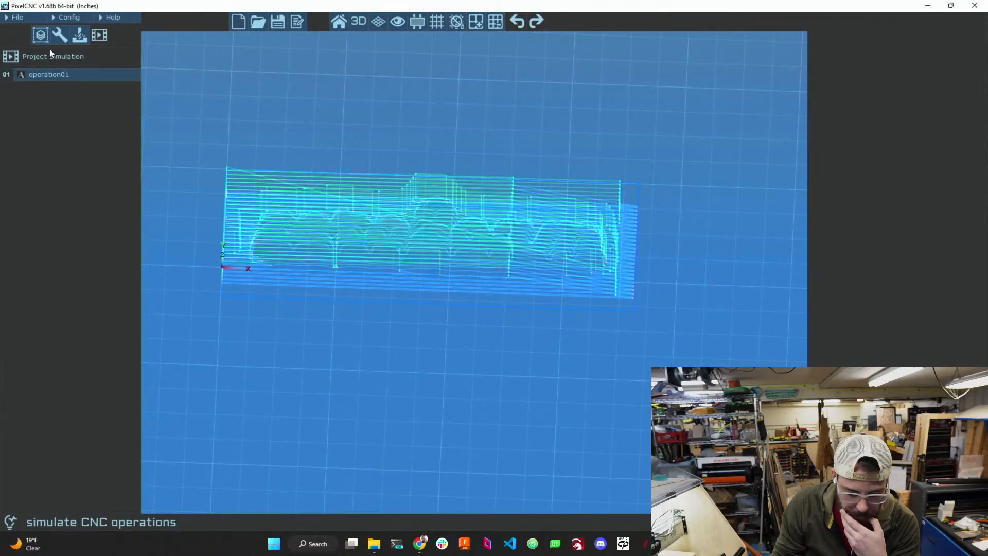
pyautogui.click(49, 74)
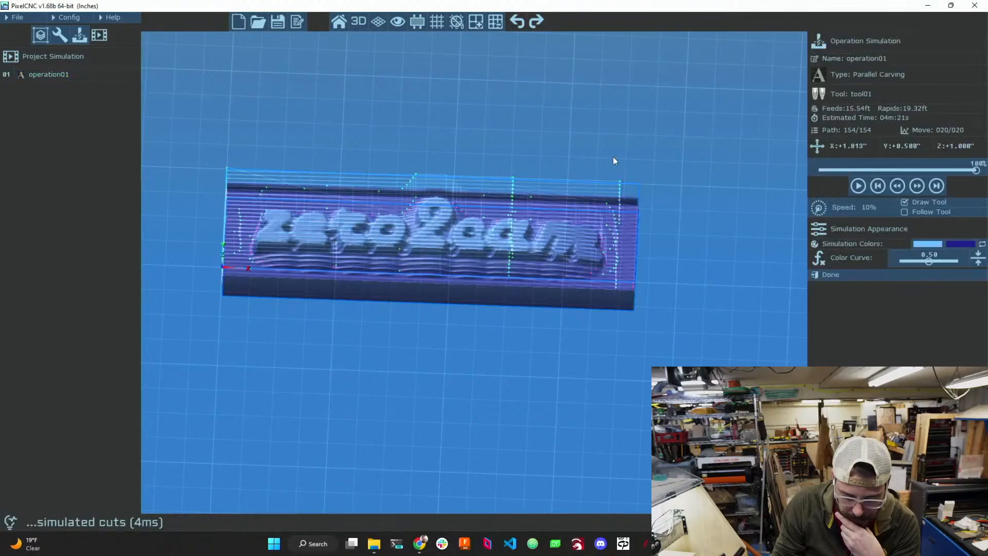
pyautogui.moveTo(712, 178); pyautogui.dragTo(714, 156, button='middle')
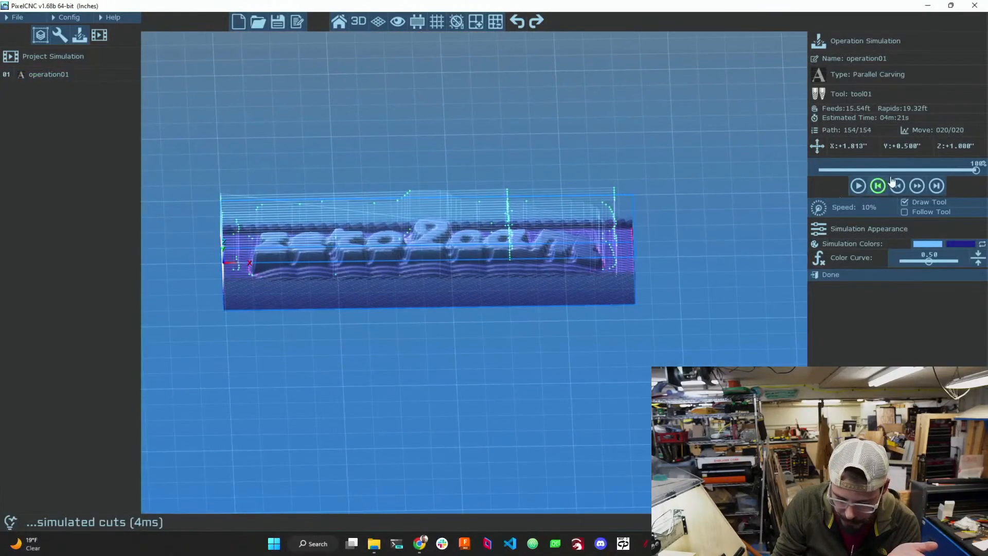
# - Rewind the operation01 simulation to the start and play it back, raising the speed to 36%
pyautogui.moveTo(976, 170); pyautogui.dragTo(762, 168)
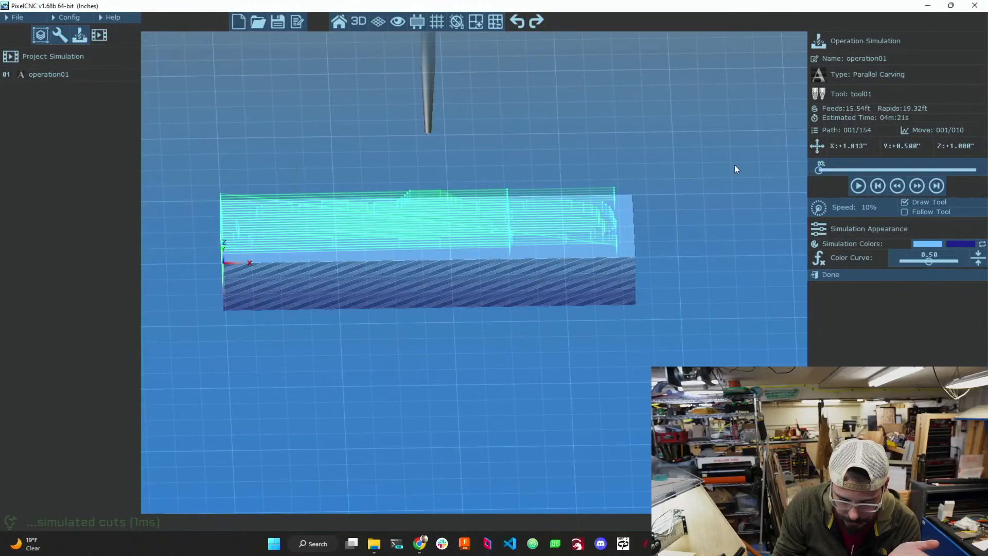
pyautogui.moveTo(719, 178); pyautogui.dragTo(716, 155, button='middle')
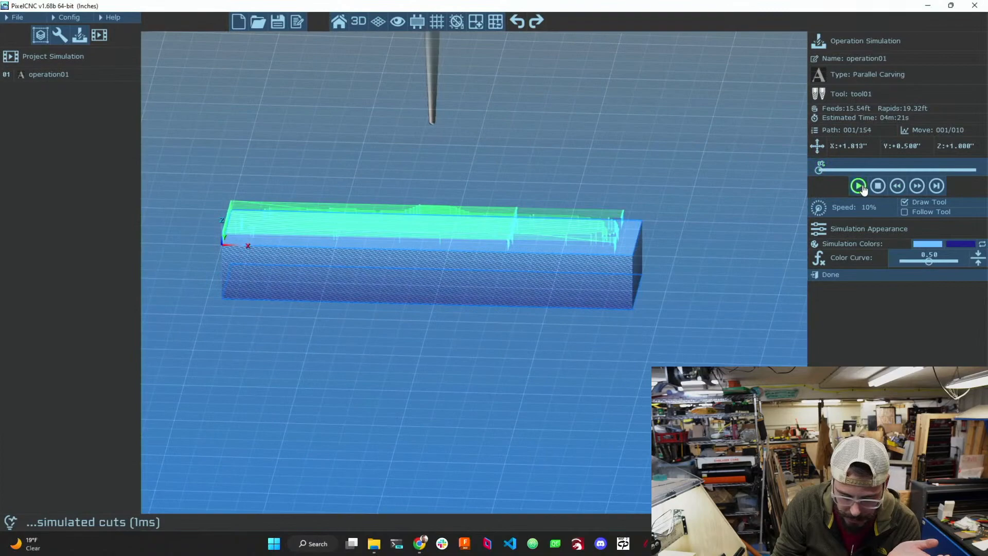
pyautogui.click(859, 186)
pyautogui.moveTo(711, 213); pyautogui.dragTo(708, 244, button='middle')
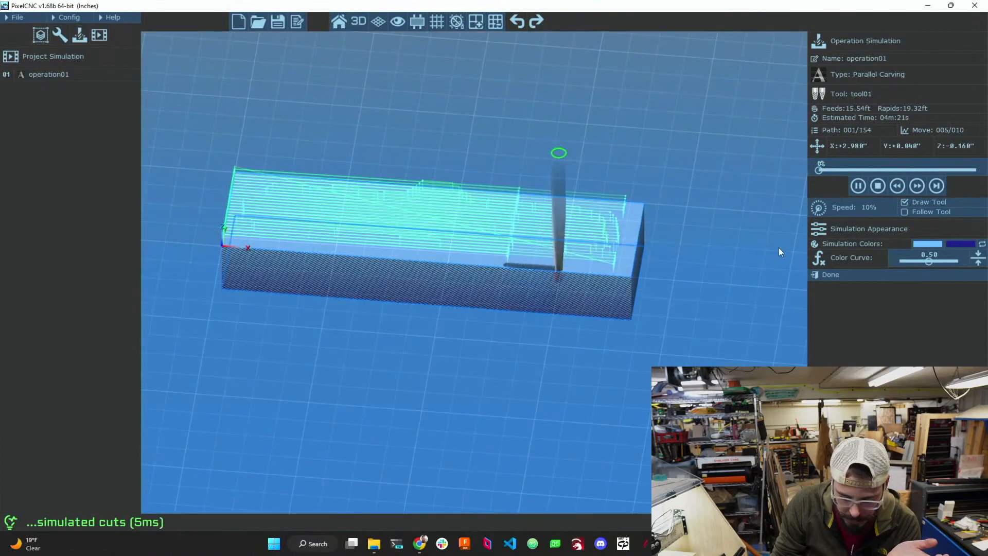
pyautogui.moveTo(867, 208); pyautogui.dragTo(861, 149)
pyautogui.moveTo(849, 207); pyautogui.dragTo(844, 190)
pyautogui.moveTo(702, 273); pyautogui.dragTo(647, 316)
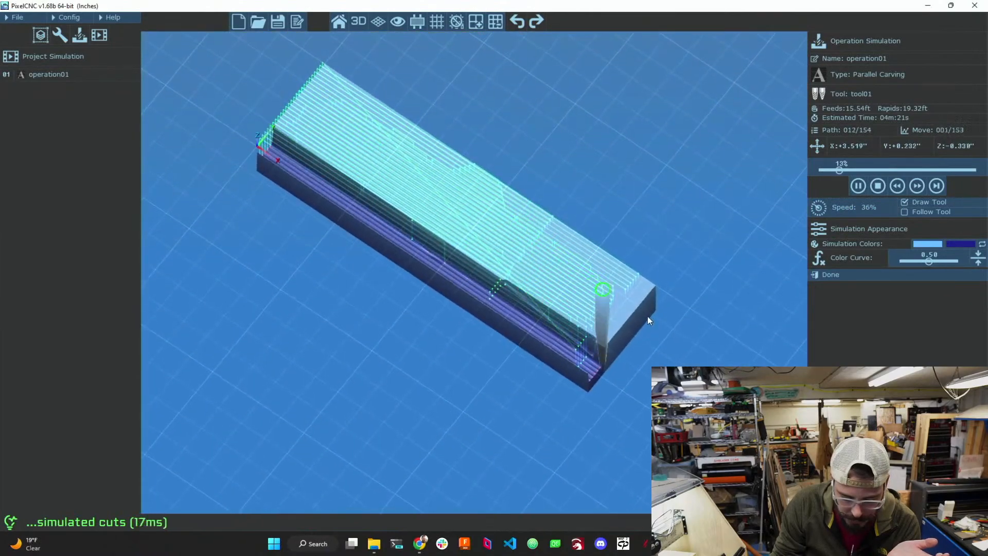
pyautogui.moveTo(699, 350); pyautogui.dragTo(689, 277)
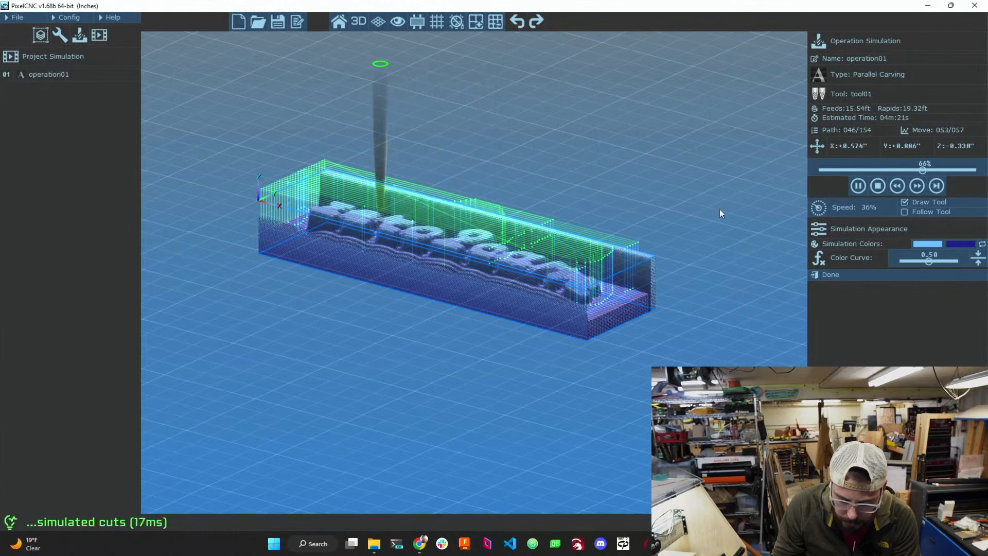
# - Replay the later part of the simulation at speeds between 1% and 45%, close it and reload the finished cuts of operation01
pyautogui.moveTo(850, 208); pyautogui.dragTo(857, 207)
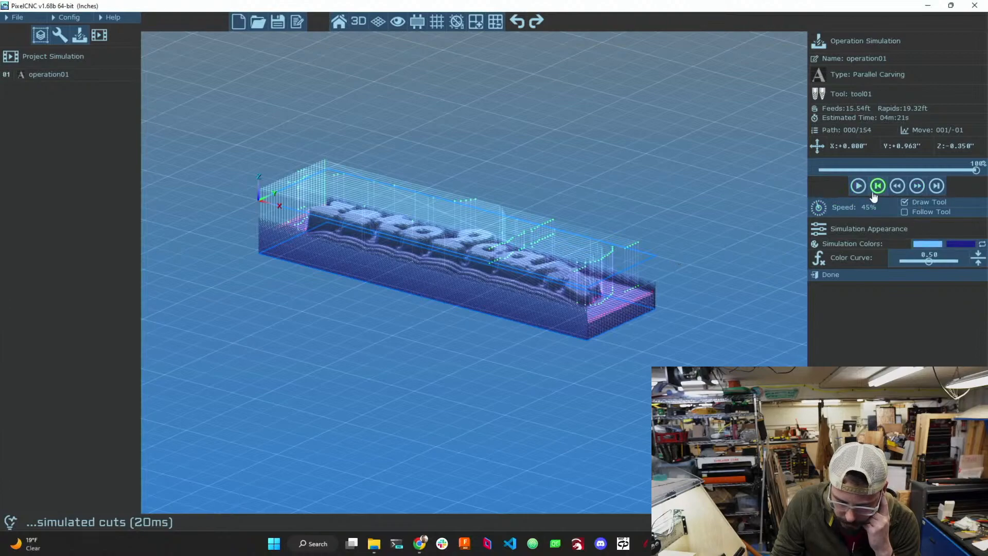
pyautogui.moveTo(957, 170); pyautogui.dragTo(899, 169)
pyautogui.click(859, 186)
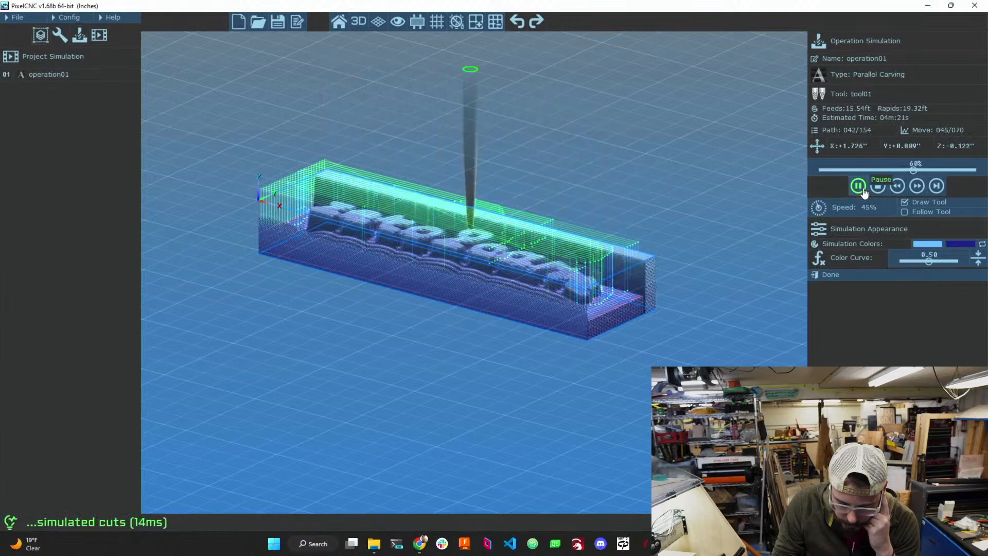
pyautogui.moveTo(836, 208); pyautogui.dragTo(842, 376)
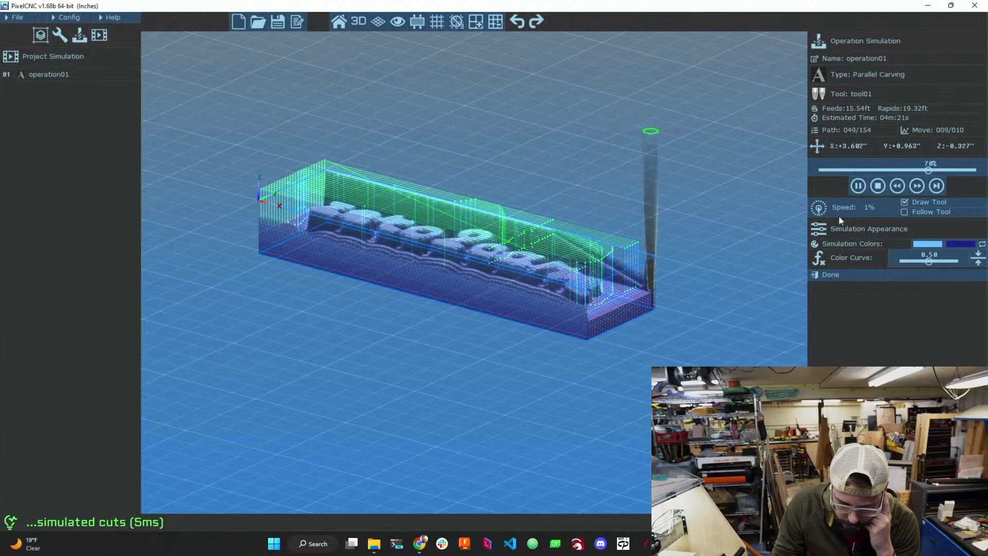
pyautogui.moveTo(838, 205); pyautogui.dragTo(825, 146)
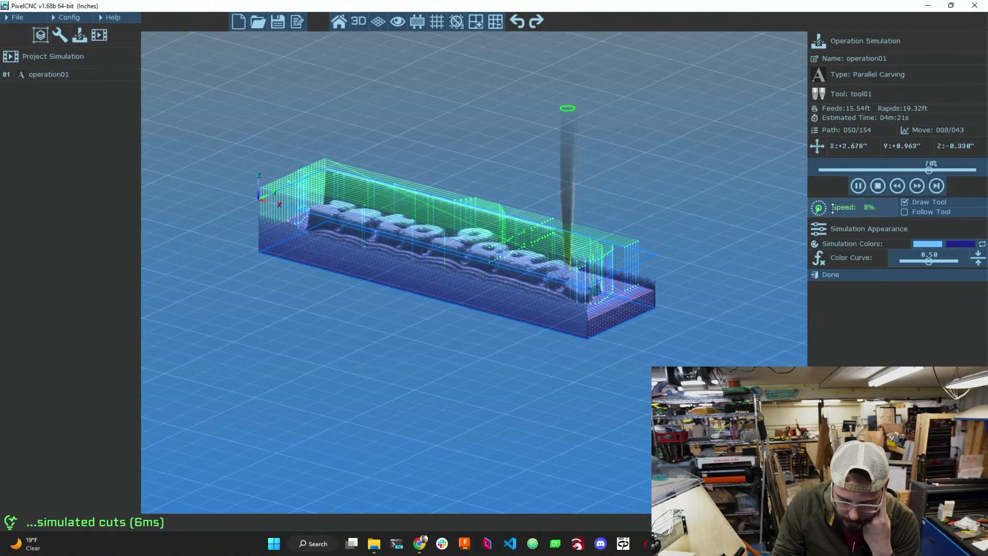
pyautogui.moveTo(844, 196); pyautogui.dragTo(838, 227)
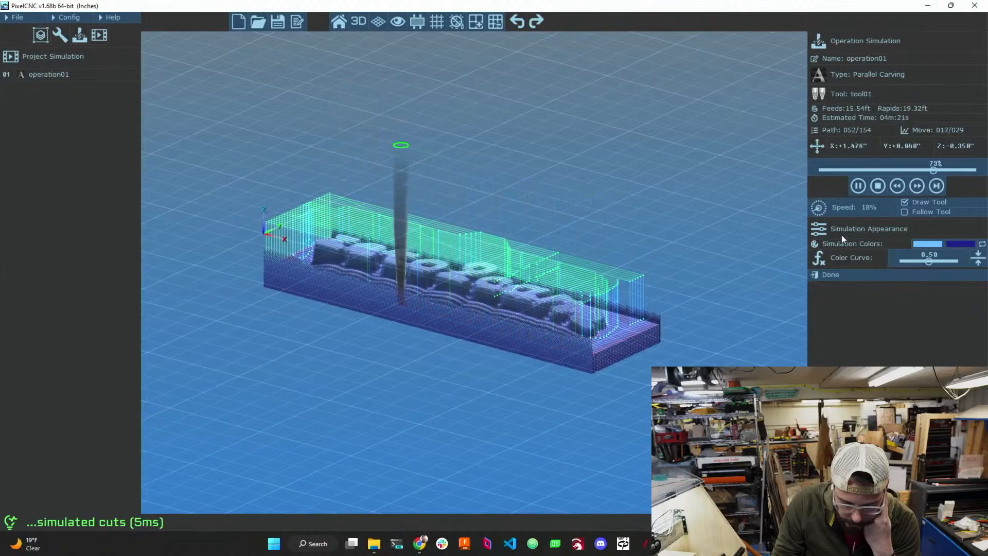
pyautogui.moveTo(413, 471); pyautogui.dragTo(494, 345)
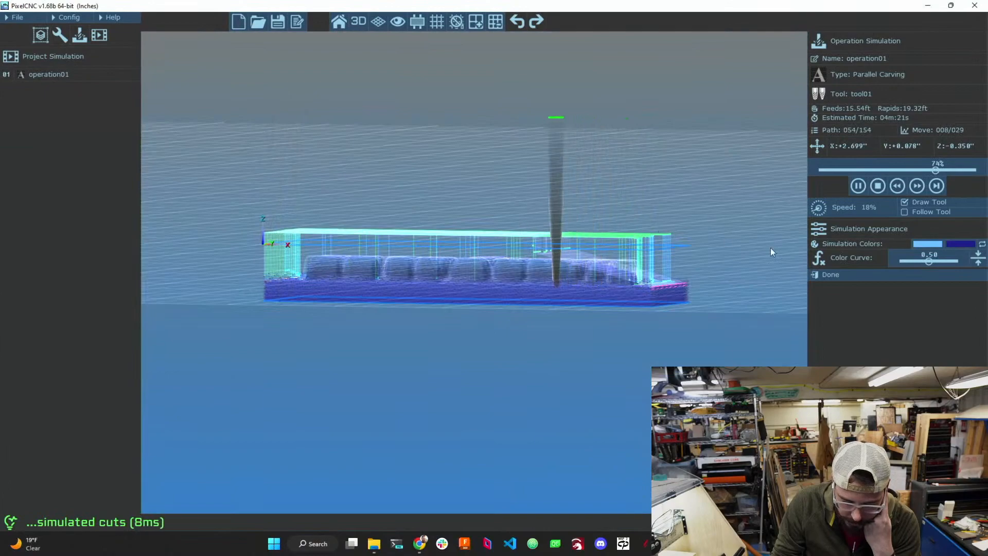
pyautogui.click(830, 275)
pyautogui.click(42, 75)
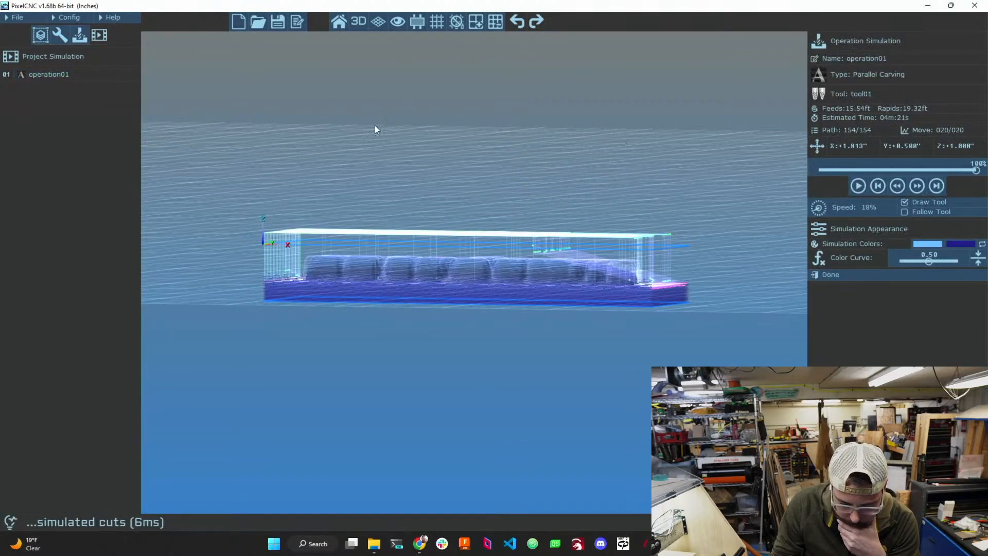
# - Change the cut direction of operation01 to Mixed and recalculate its toolpath
pyautogui.click(79, 35)
pyautogui.click(54, 87)
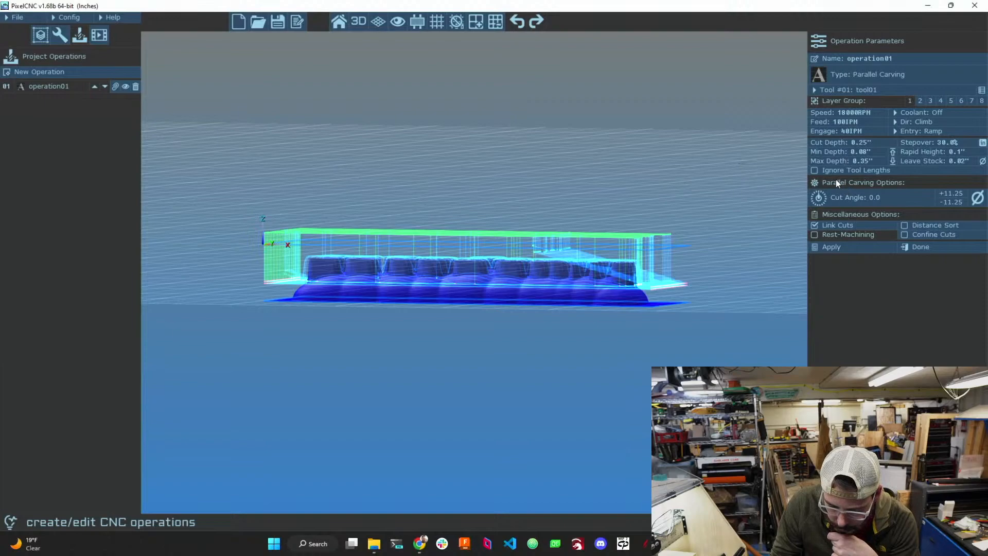
pyautogui.click(884, 144)
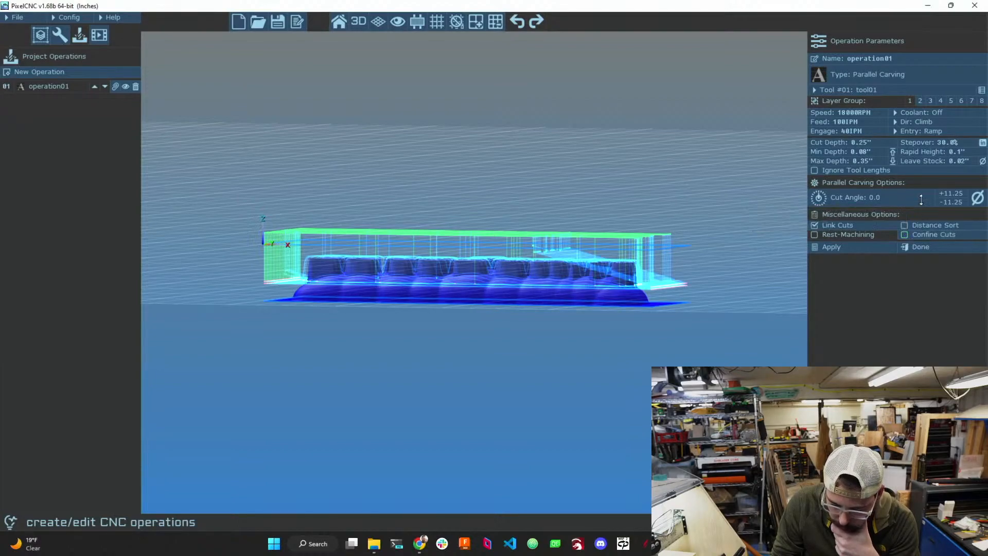
pyautogui.click(950, 152)
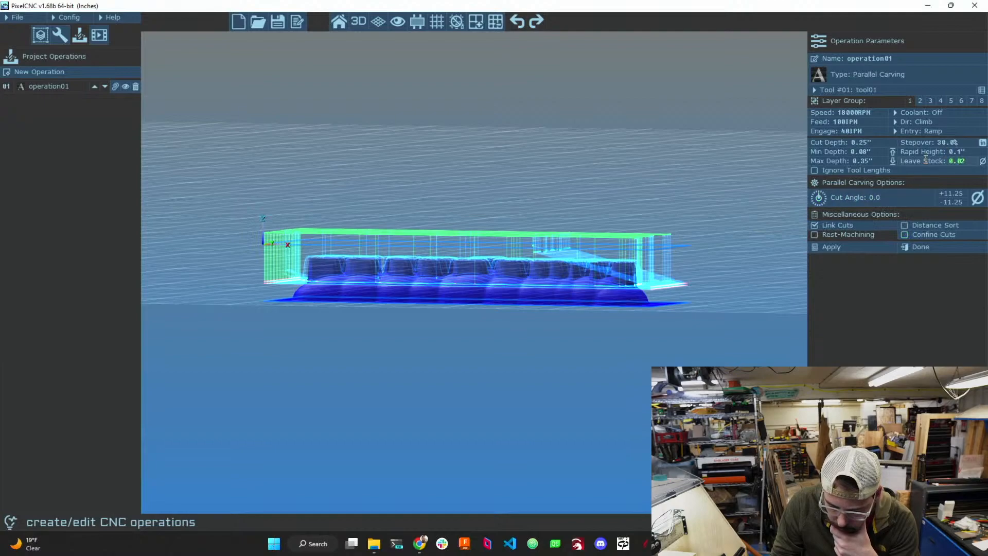
pyautogui.click(896, 123)
pyautogui.click(895, 157)
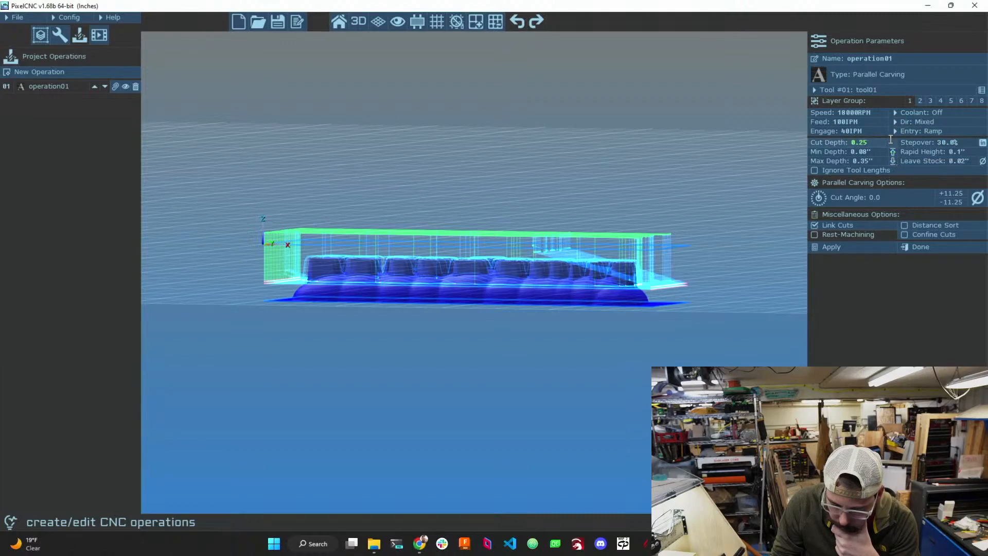
pyautogui.click(836, 247)
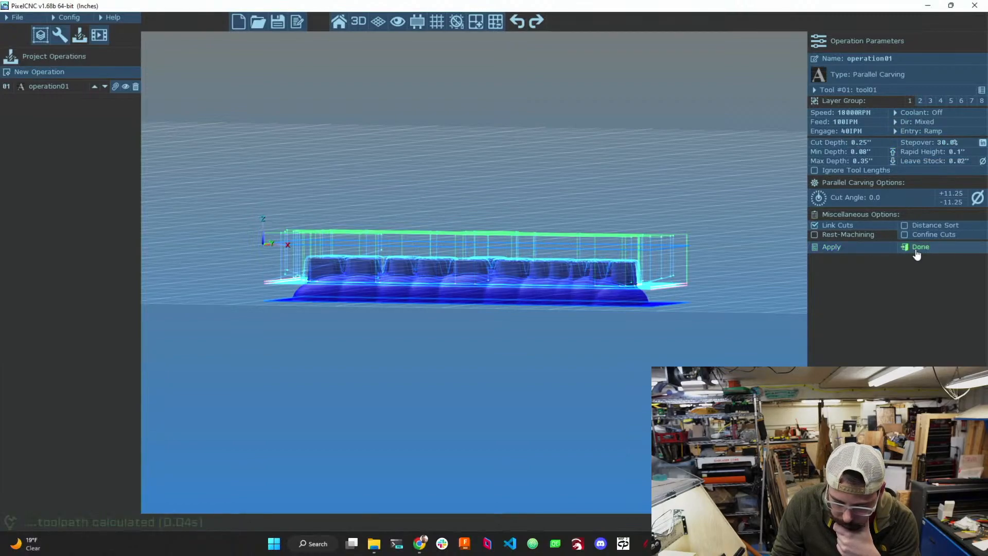
# - Enable Distance Sort for operation01 and recalculate the toolpath
pyautogui.moveTo(600, 326); pyautogui.dragTo(645, 311)
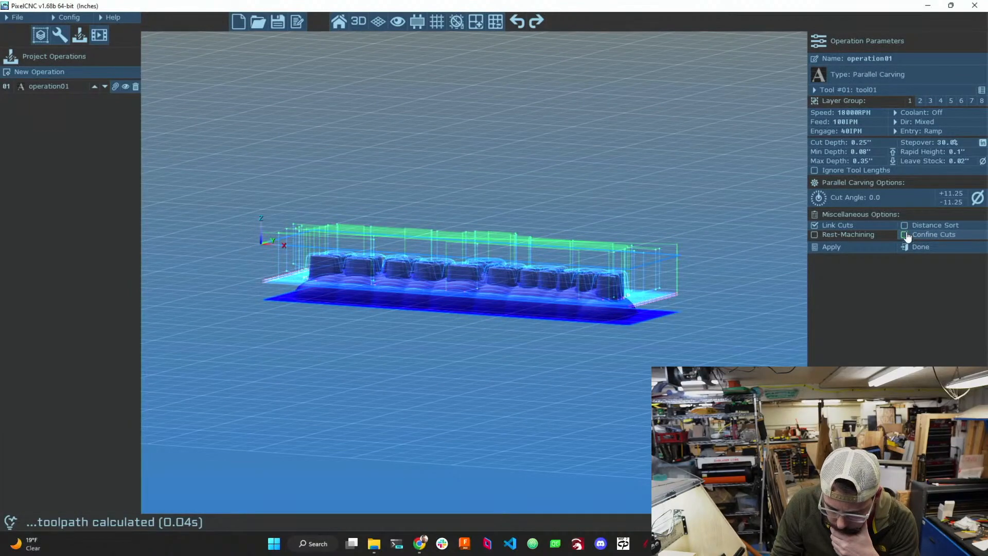
pyautogui.click(875, 247)
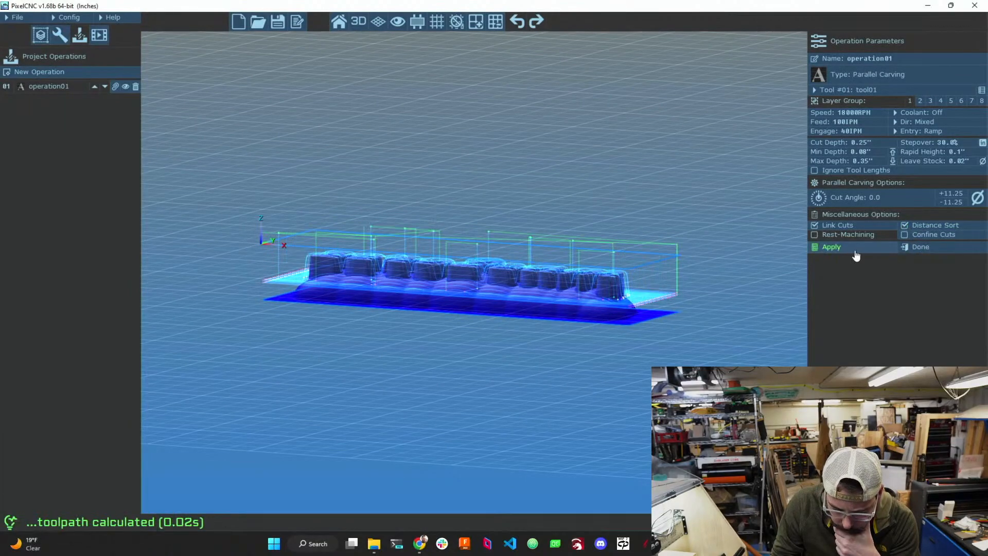
pyautogui.moveTo(728, 314); pyautogui.dragTo(721, 341)
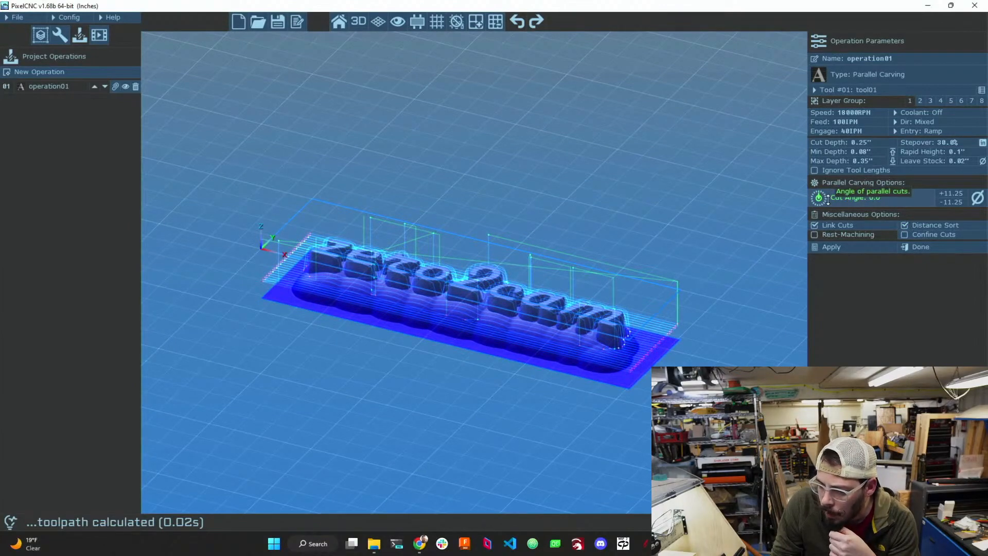
pyautogui.click(897, 122)
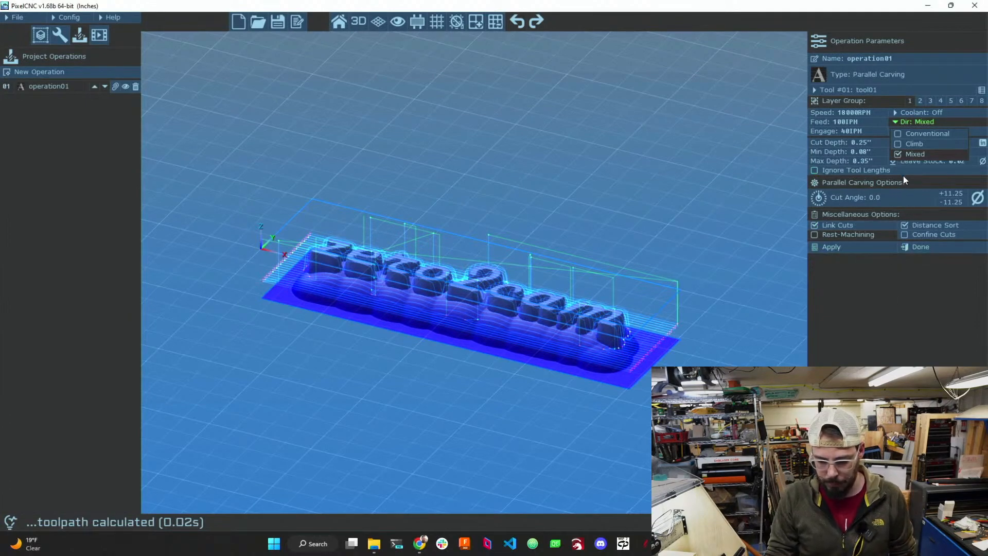
pyautogui.click(880, 310)
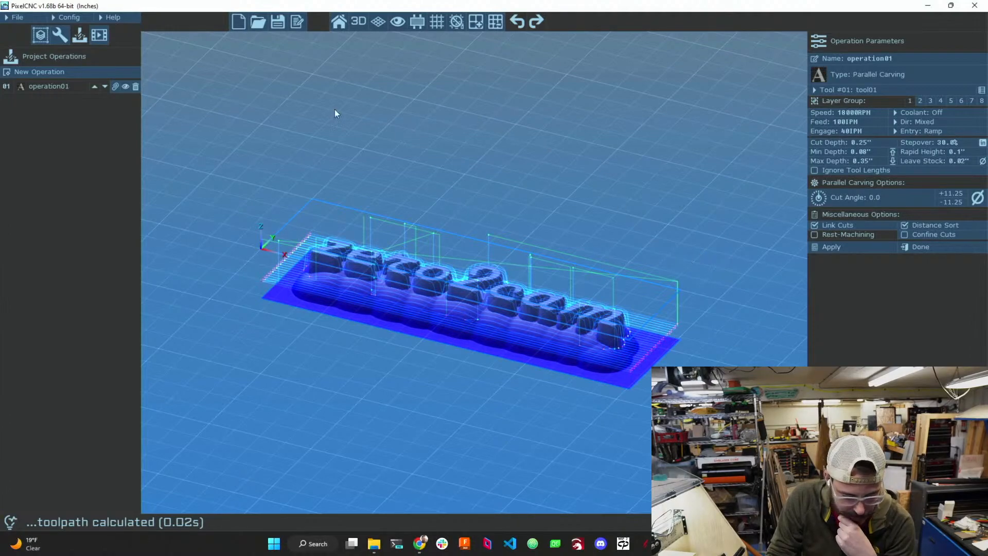
# - Add a second operation of the 3D contouring type Spiral Carving
pyautogui.click(62, 71)
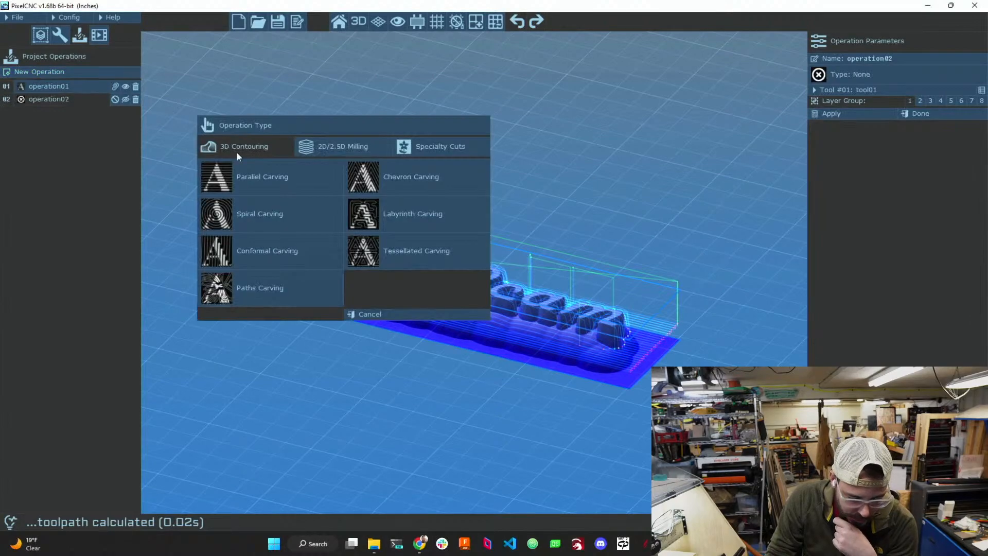
pyautogui.click(229, 223)
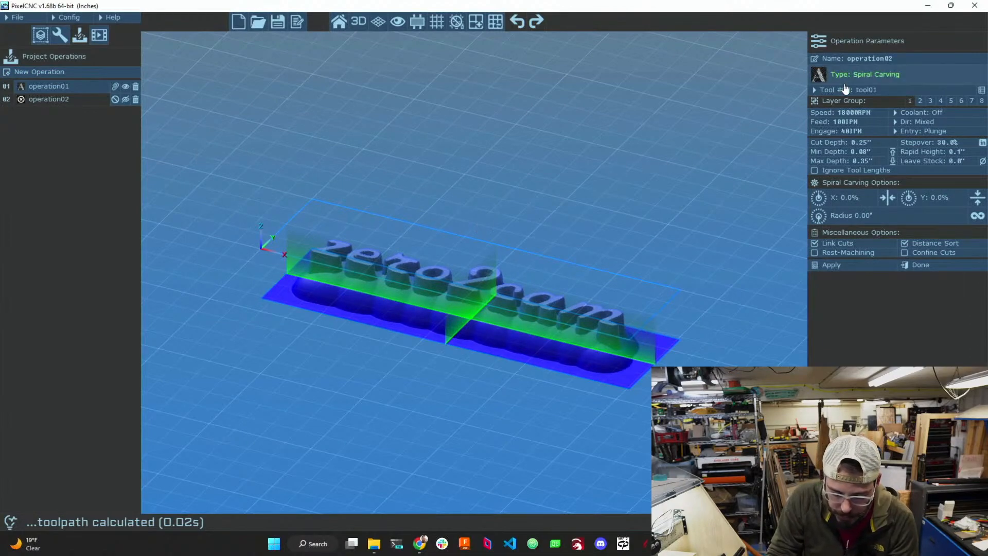
pyautogui.moveTo(615, 192); pyautogui.dragTo(476, 336)
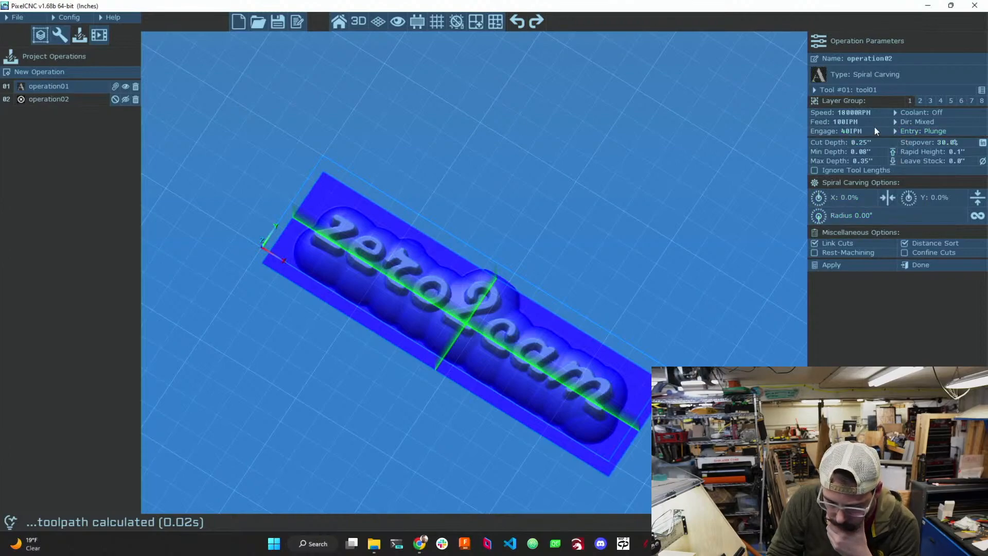
# - Enable Rest-Machining for operation02 and calculate its spiral carving toolpath
pyautogui.click(856, 142)
pyautogui.click(852, 123)
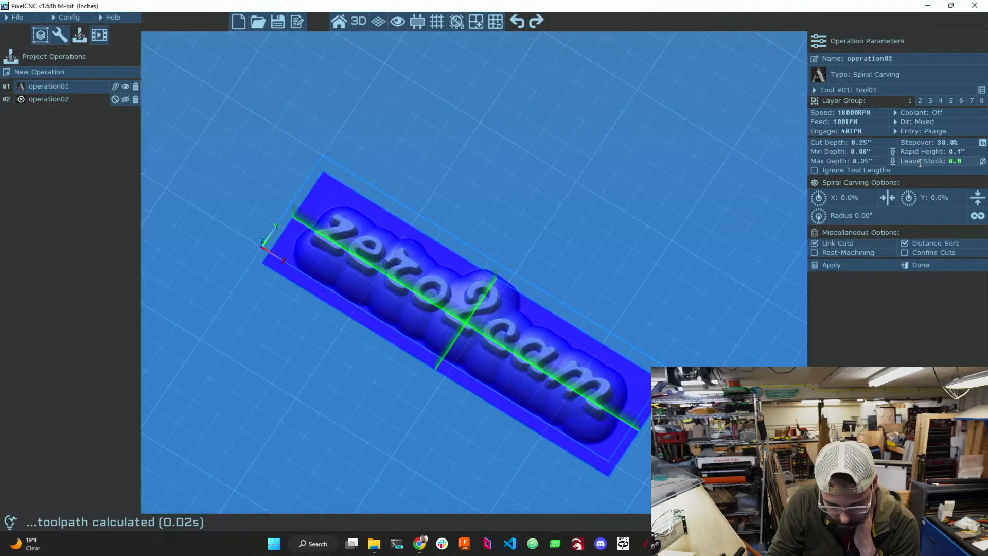
pyautogui.click(818, 254)
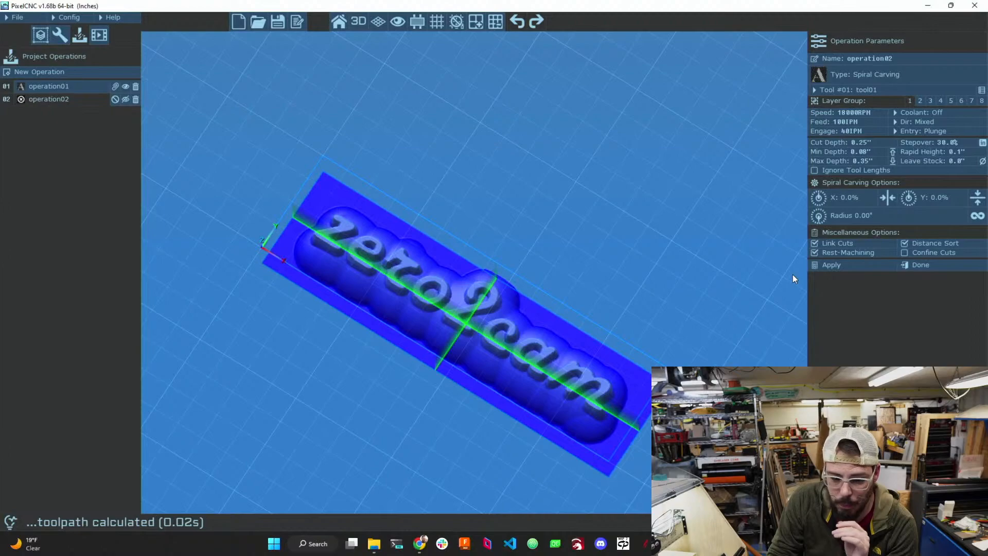
pyautogui.moveTo(655, 292); pyautogui.dragTo(635, 247)
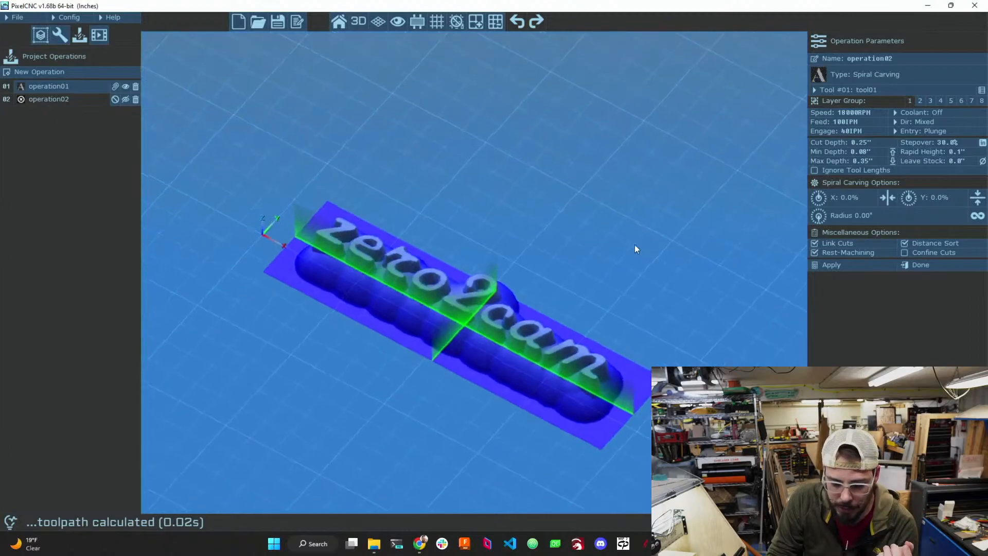
pyautogui.click(836, 264)
pyautogui.scroll(-2, 459, 346)
pyautogui.scroll(8, 459, 350)
pyautogui.moveTo(449, 370)
pyautogui.mouseDown()
pyautogui.moveTo(419, 347)
pyautogui.moveTo(397, 274)
pyautogui.moveTo(406, 384)
pyautogui.moveTo(385, 382)
pyautogui.moveTo(444, 370)
pyautogui.moveTo(453, 378)
pyautogui.mouseUp()
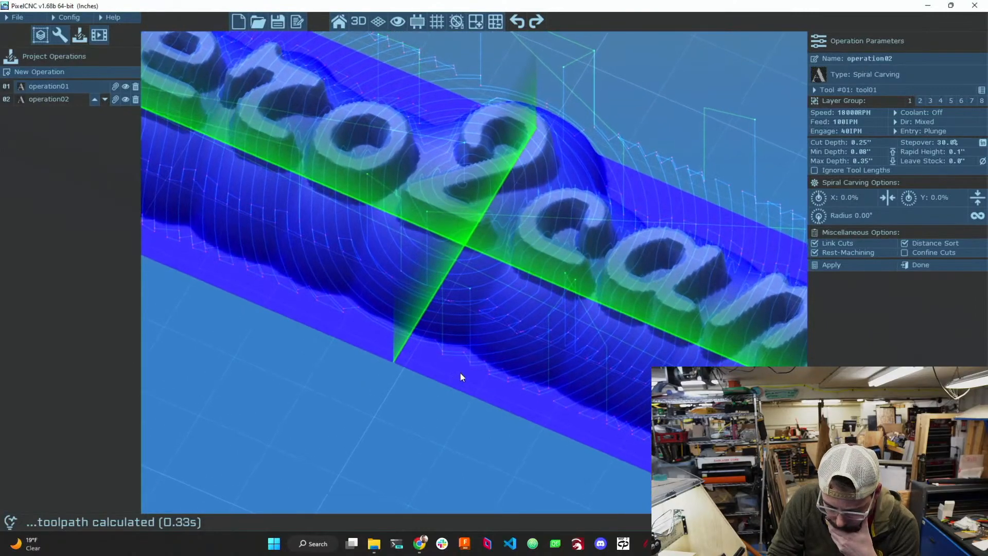
# - Set the stepover of operation02 to 20% and recalculate its toolpath
pyautogui.click(947, 142)
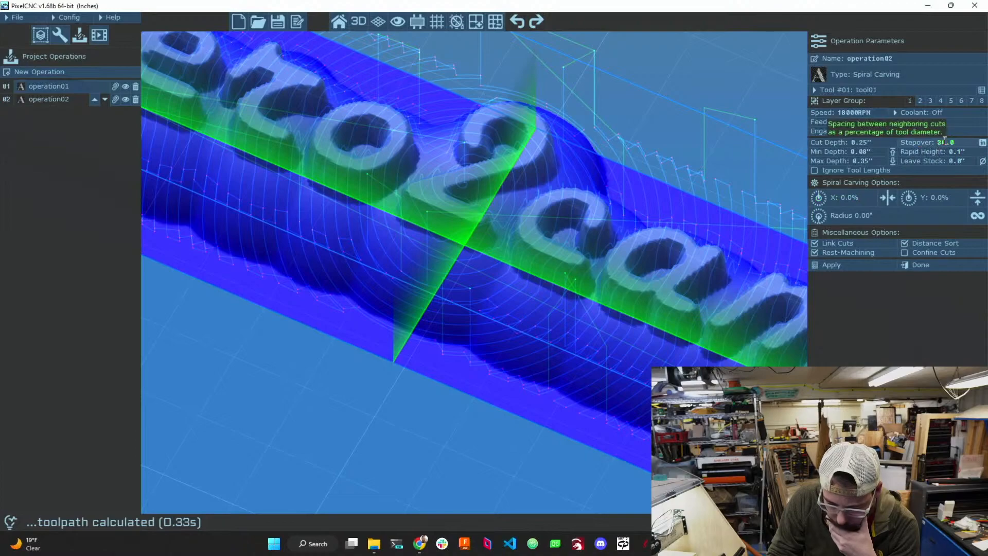
pyautogui.press('BackSpace')
pyautogui.write('2')
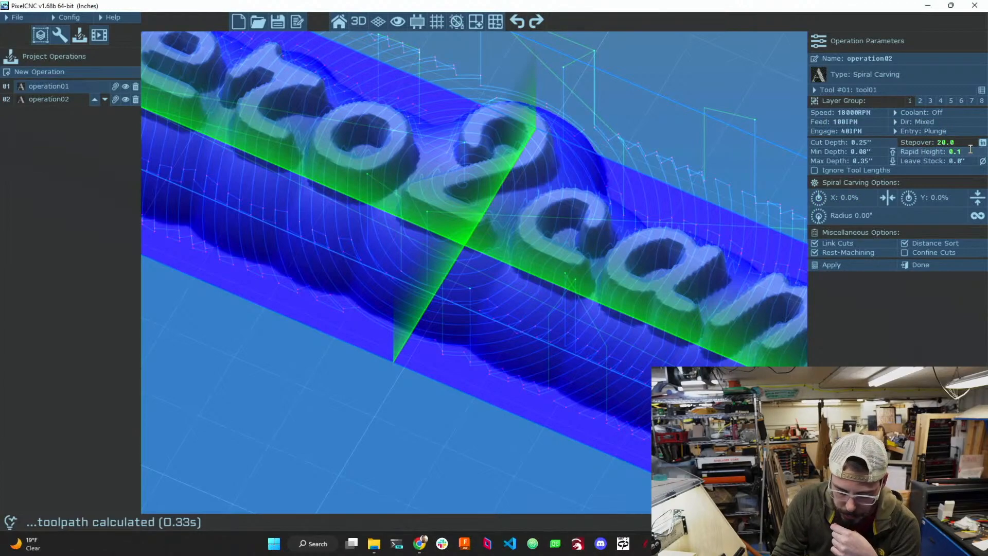
pyautogui.click(848, 268)
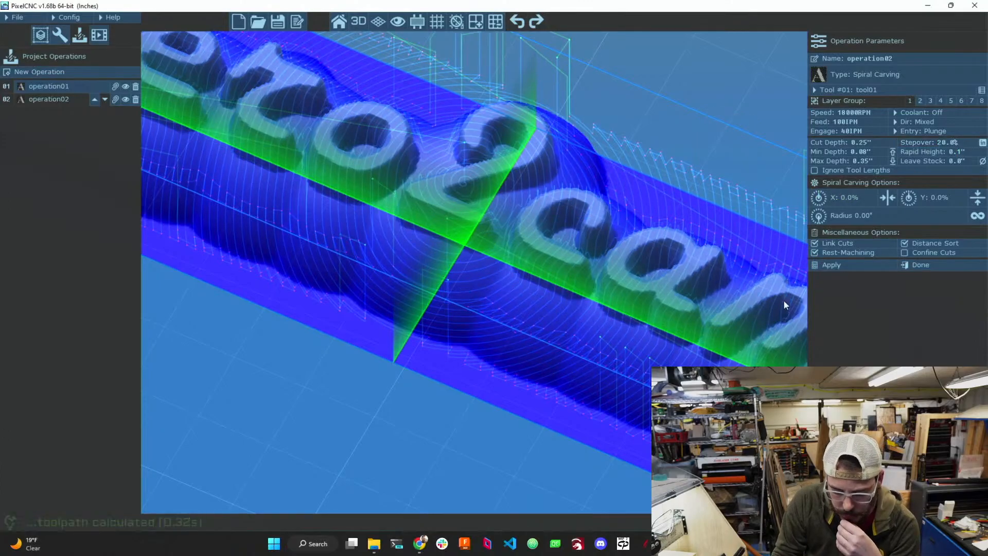
pyautogui.scroll(-3, 517, 322)
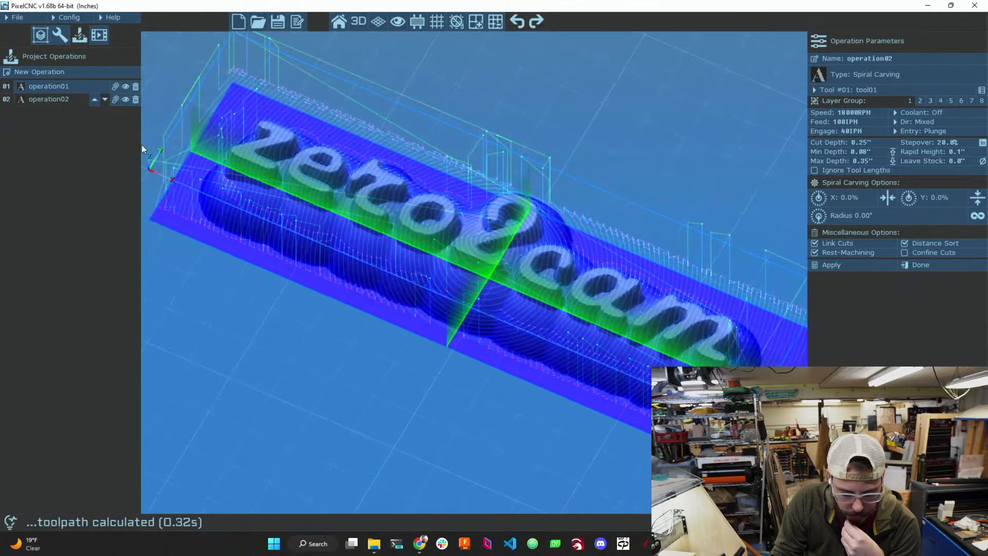
# - Simulate operation02, turn off toolpath drawing and examine the carved surface around the letters
pyautogui.click(98, 36)
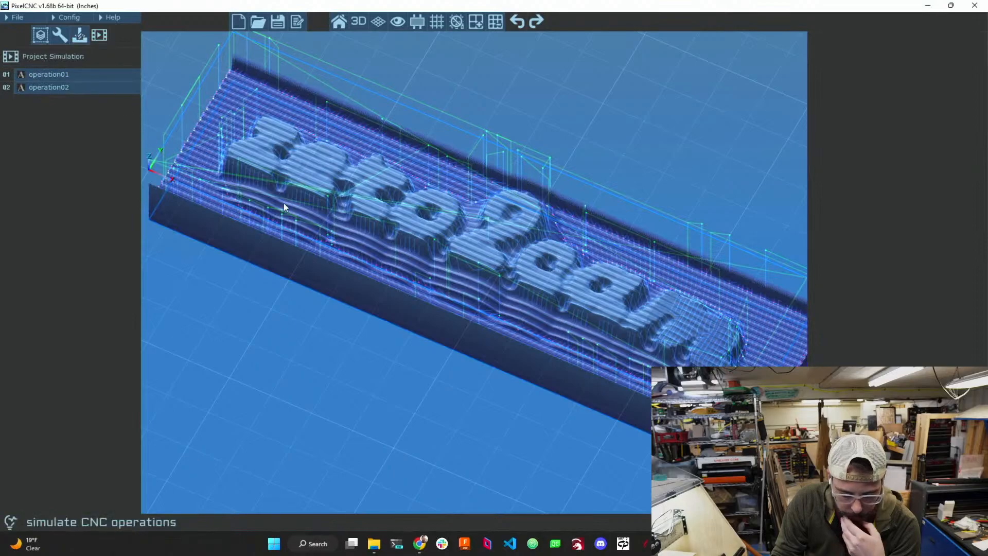
pyautogui.click(45, 86)
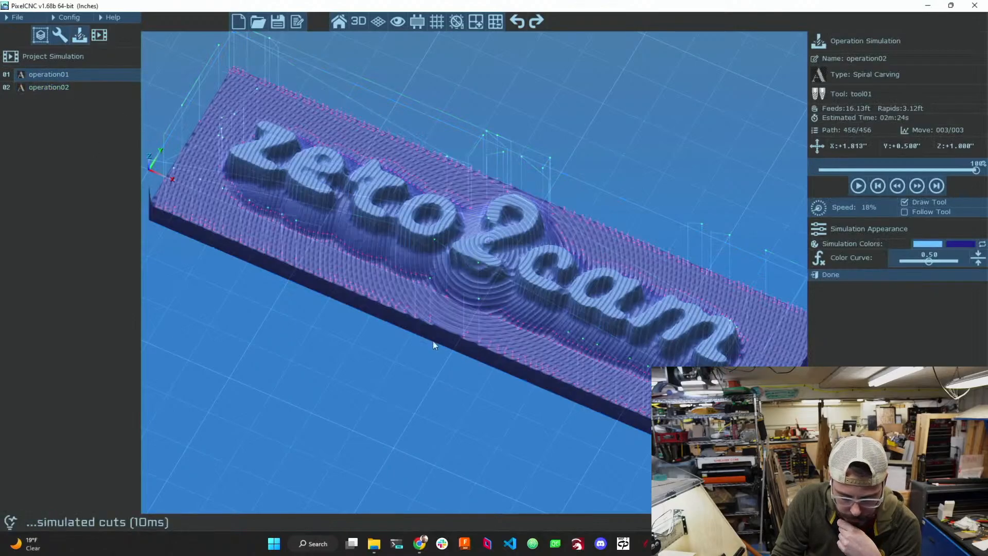
pyautogui.moveTo(521, 334); pyautogui.dragTo(470, 387)
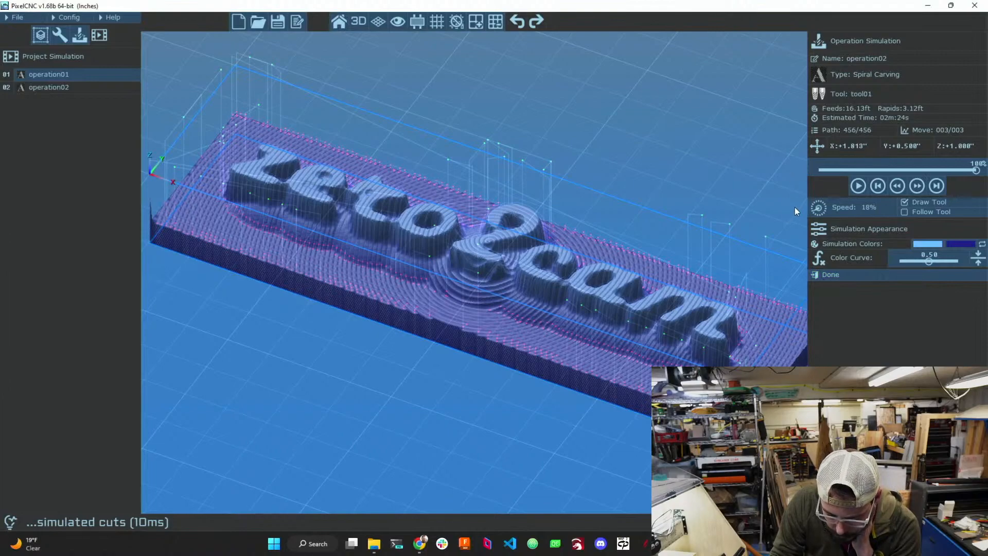
pyautogui.click(397, 21)
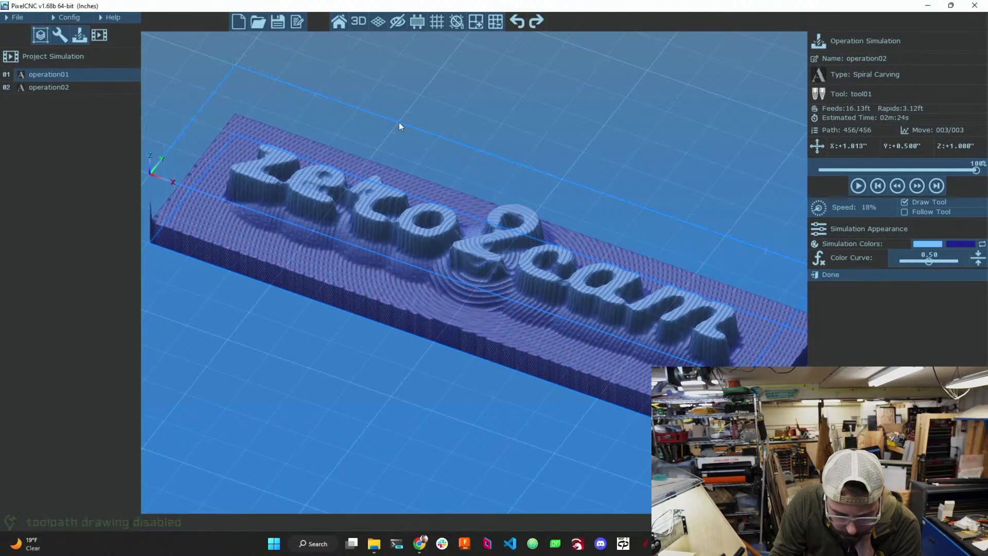
pyautogui.scroll(-3, 384, 246)
pyautogui.scroll(6, 385, 246)
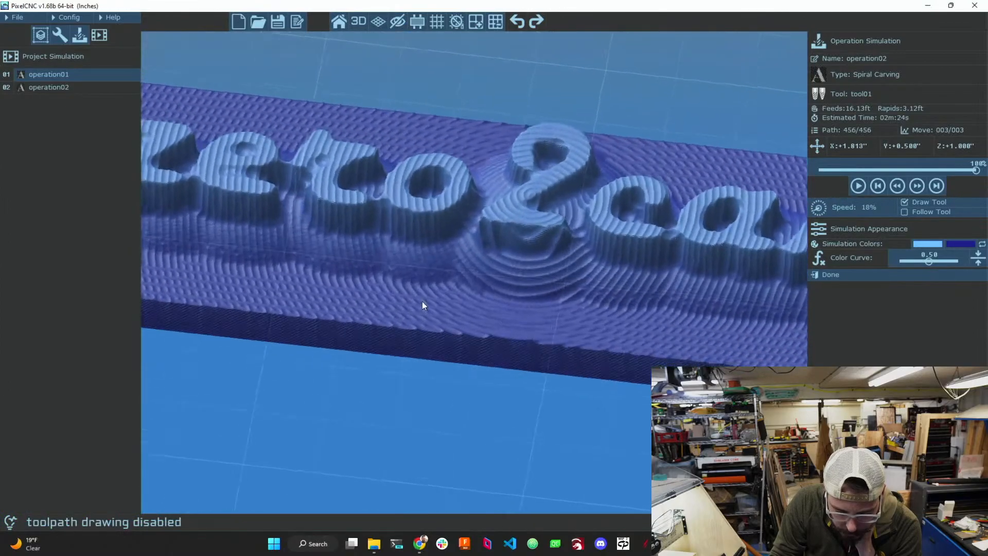
pyautogui.moveTo(388, 248); pyautogui.dragTo(376, 281)
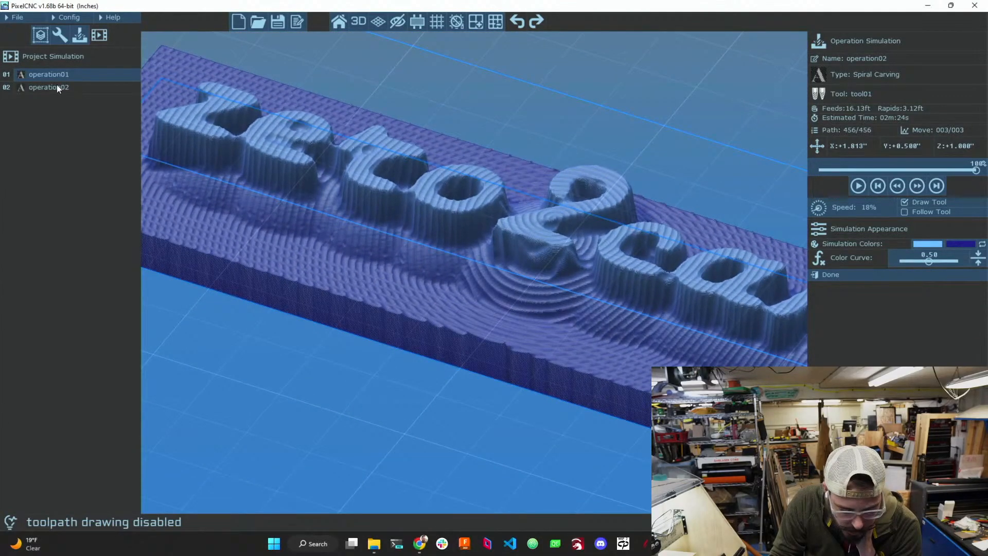
# - Reduce the stepover of operation02 to 5% and recalculate the toolpath
pyautogui.click(79, 37)
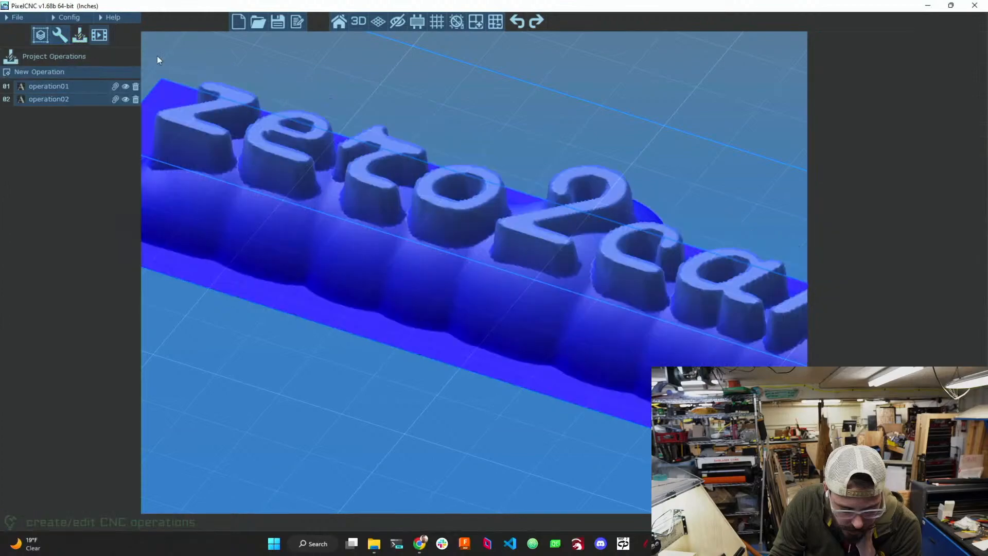
pyautogui.click(69, 98)
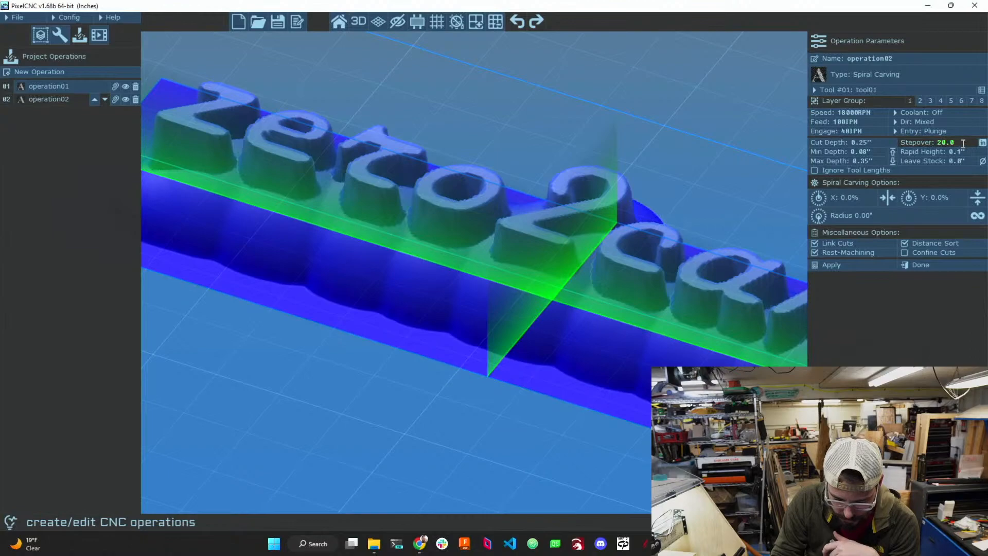
pyautogui.scroll(-15, 963, 144)
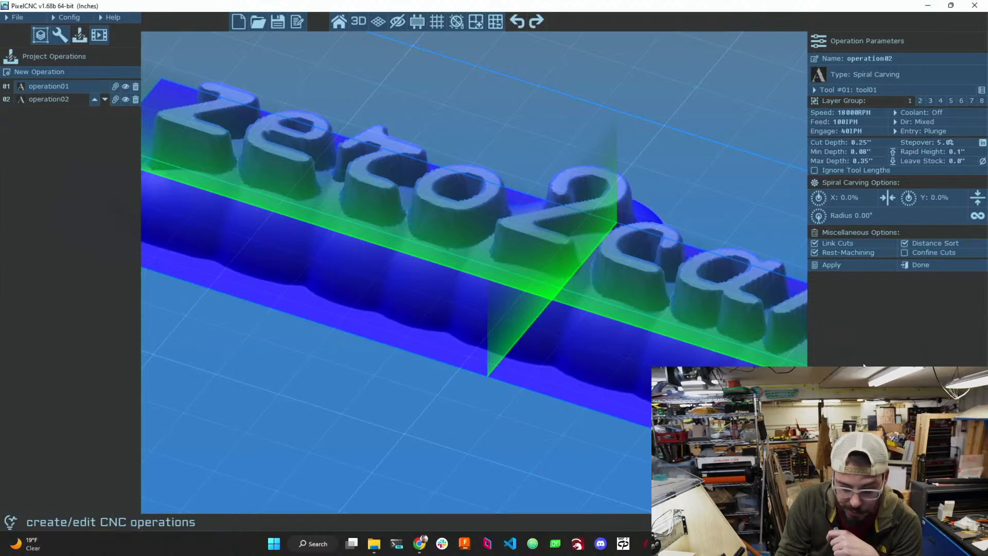
pyautogui.click(841, 265)
pyautogui.moveTo(526, 359); pyautogui.dragTo(509, 411)
pyautogui.scroll(3, 499, 418)
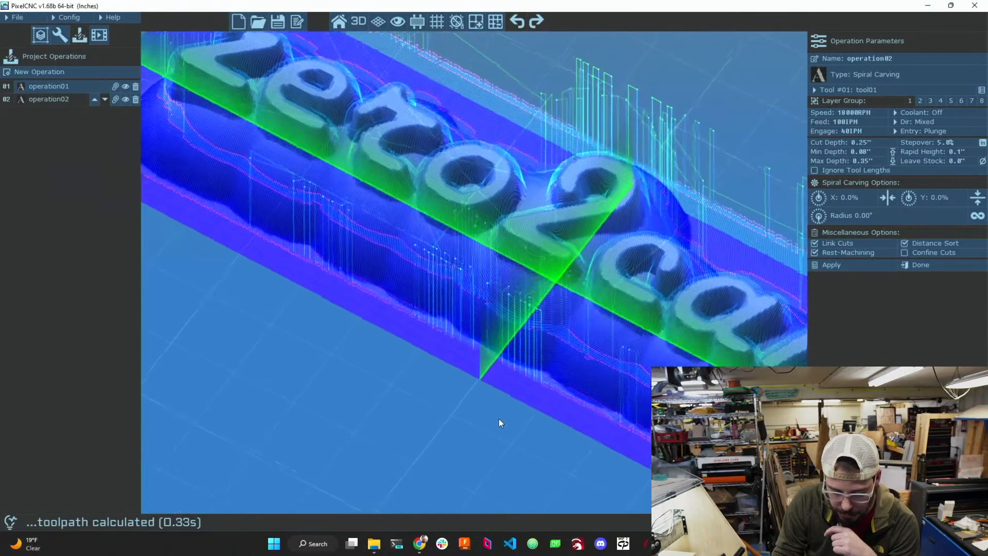
# - Simulate the recalculated operation02 with toolpath drawing off, examine the surface finish up close and close the simulation
pyautogui.click(100, 35)
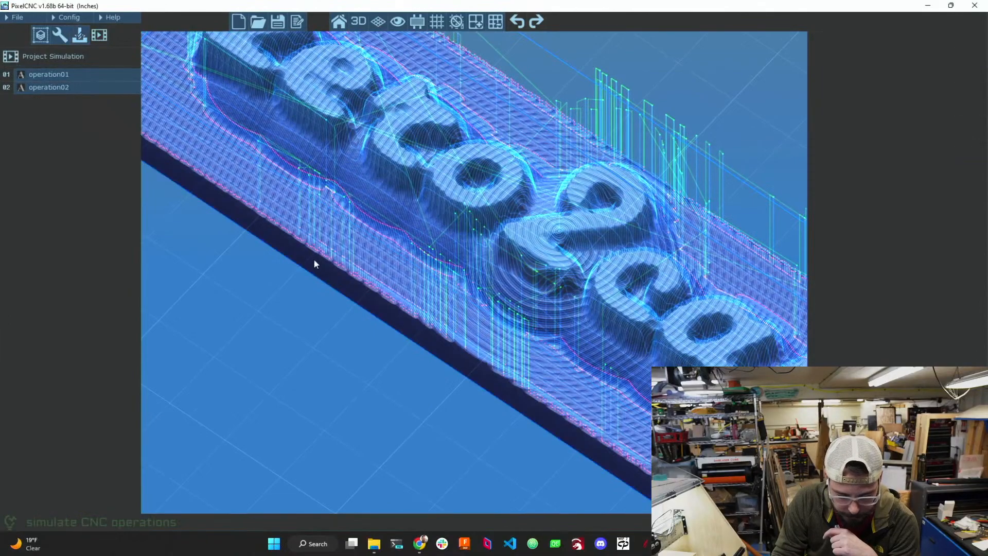
pyautogui.moveTo(335, 302); pyautogui.dragTo(296, 71)
pyautogui.click(398, 21)
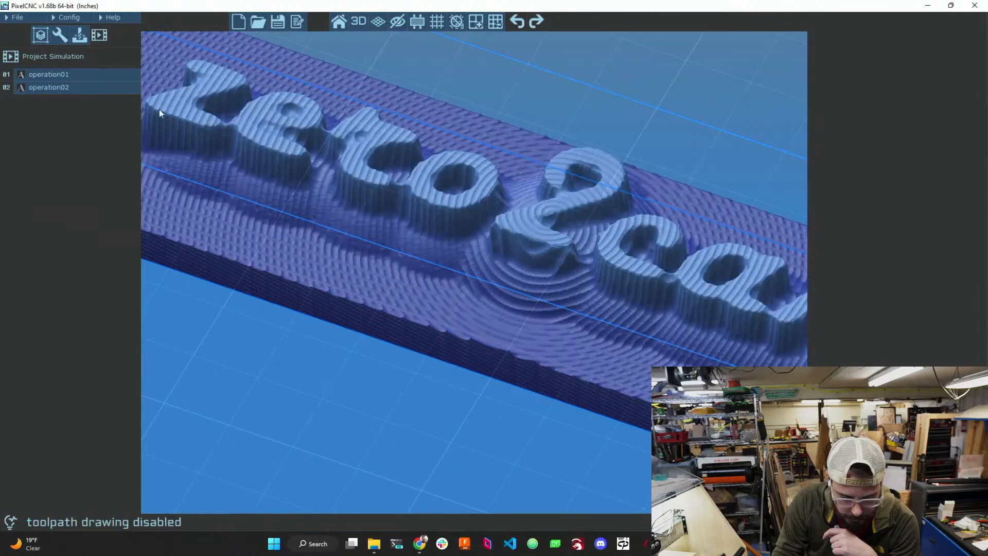
pyautogui.click(61, 91)
pyautogui.moveTo(306, 255); pyautogui.dragTo(355, 253)
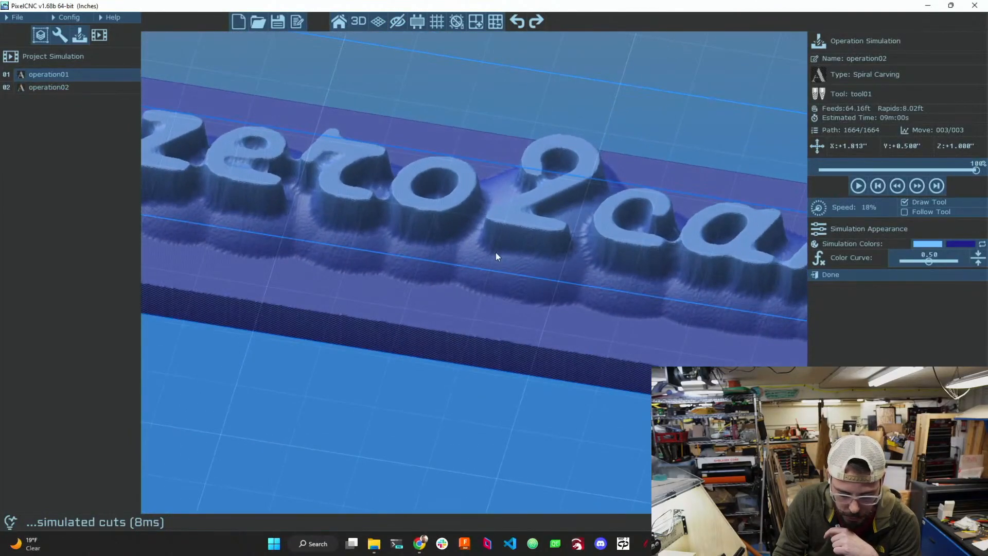
pyautogui.scroll(-5, 497, 257)
pyautogui.scroll(5, 499, 268)
pyautogui.scroll(3, 474, 244)
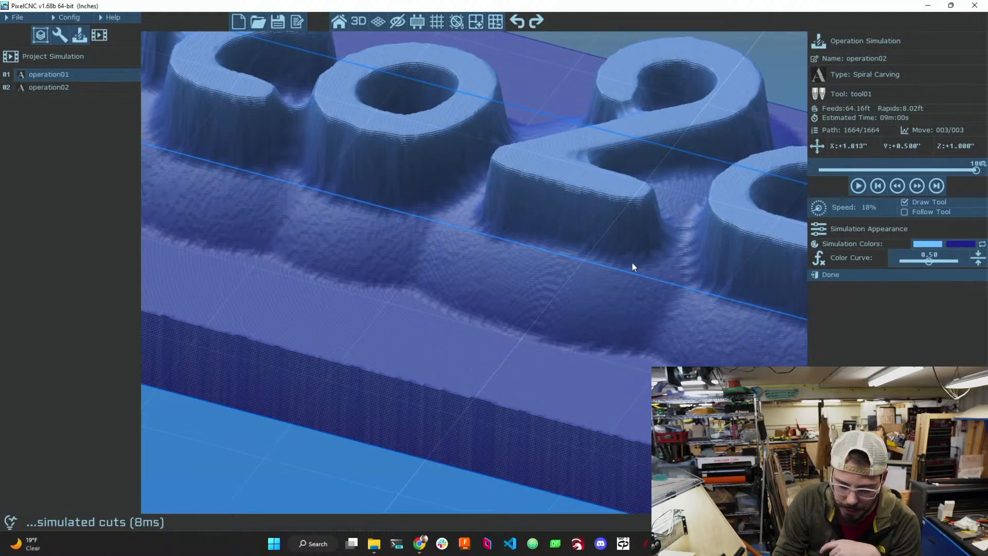
pyautogui.moveTo(608, 285); pyautogui.dragTo(623, 300)
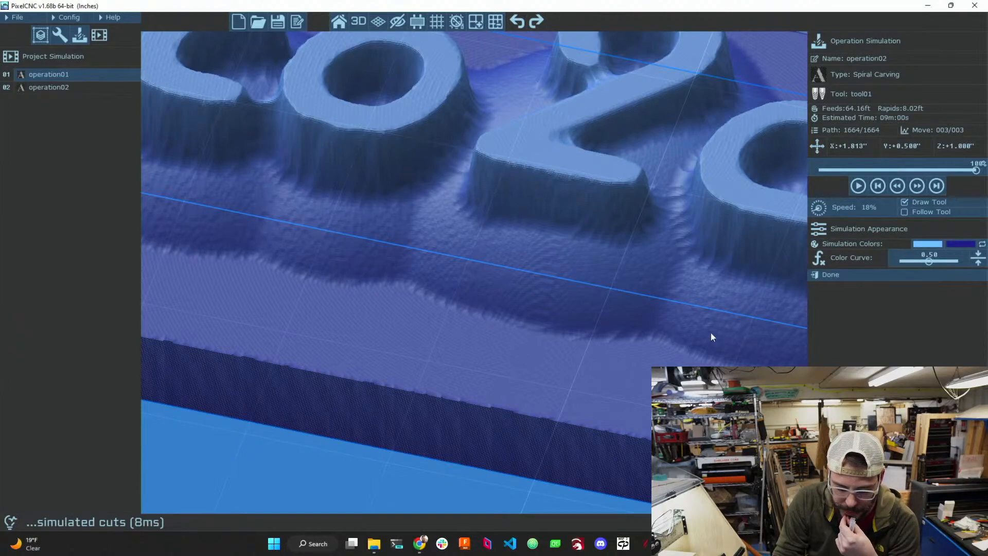
pyautogui.click(828, 275)
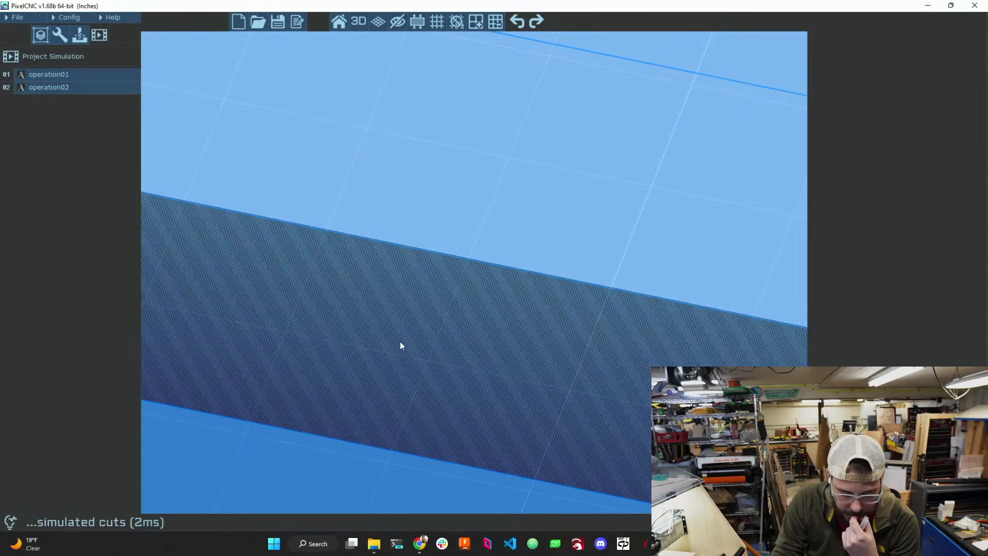
pyautogui.scroll(-5, 397, 343)
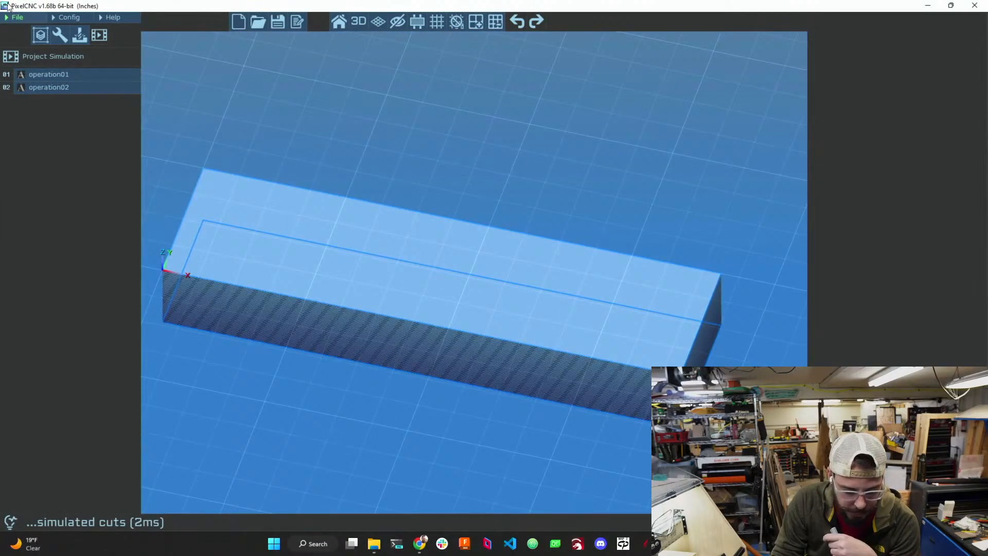
# - Save the project as "text" in a new folder named PixelCNC inside the Zero2CAM folder
pyautogui.click(19, 17)
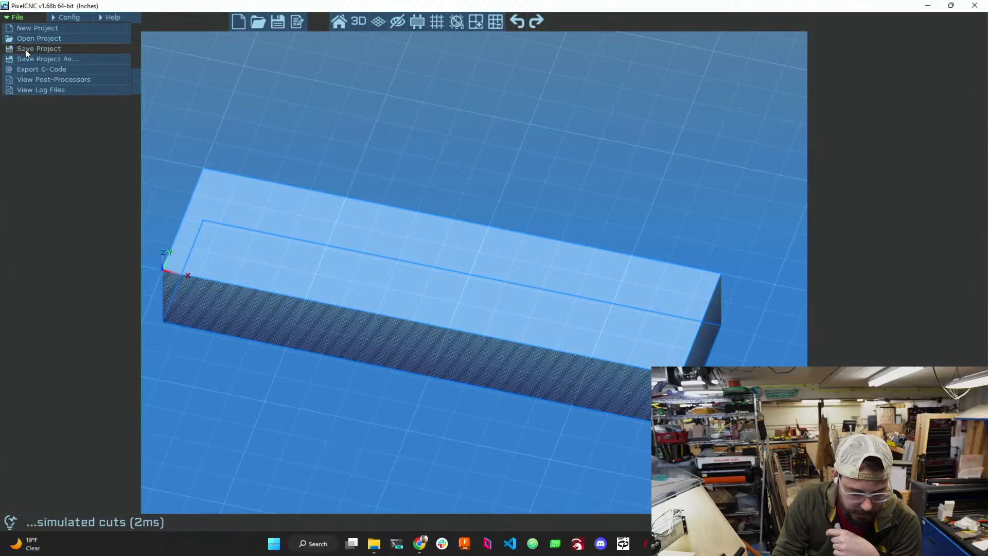
pyautogui.click(25, 48)
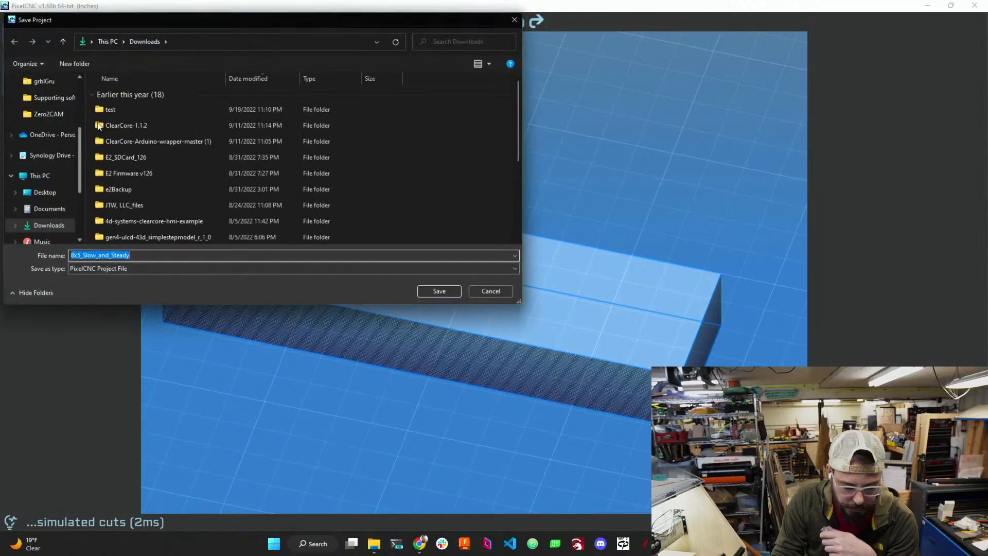
pyautogui.click(48, 114)
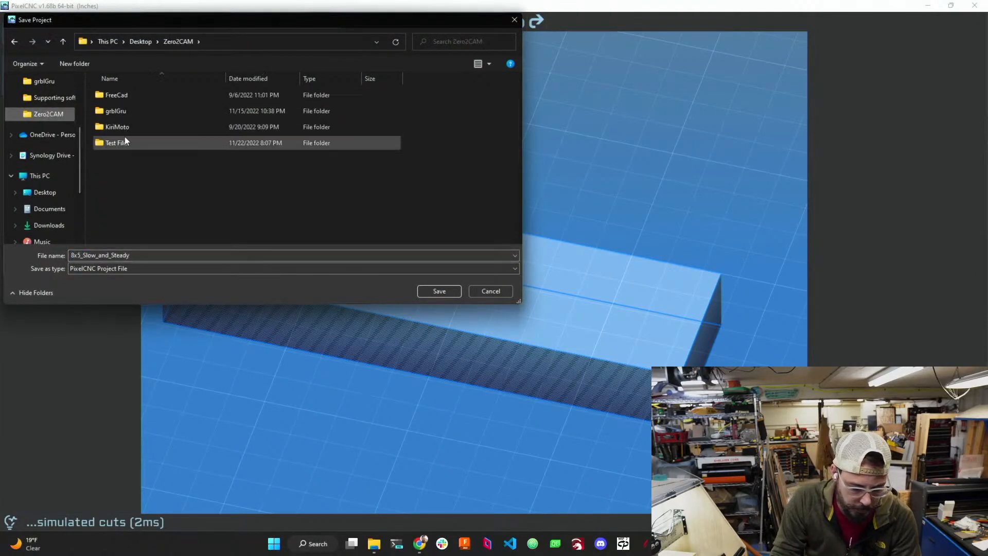
pyautogui.click(78, 64)
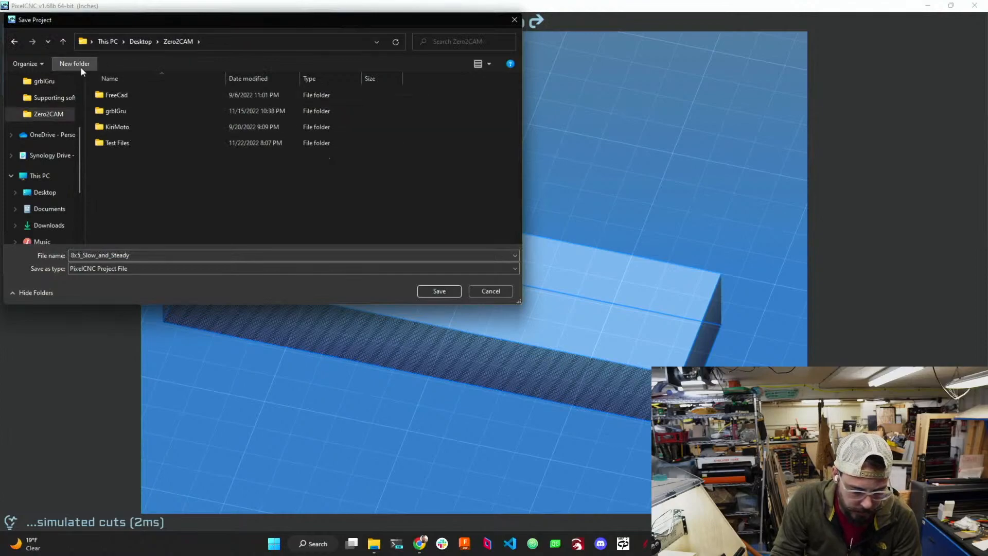
pyautogui.write('PixelCNC')
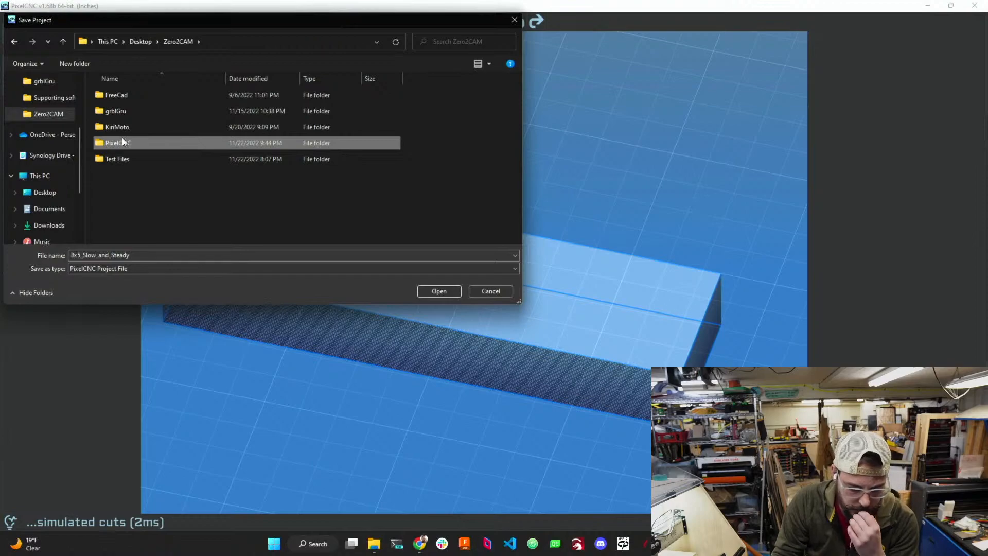
pyautogui.doubleClick(122, 138)
pyautogui.click(135, 256)
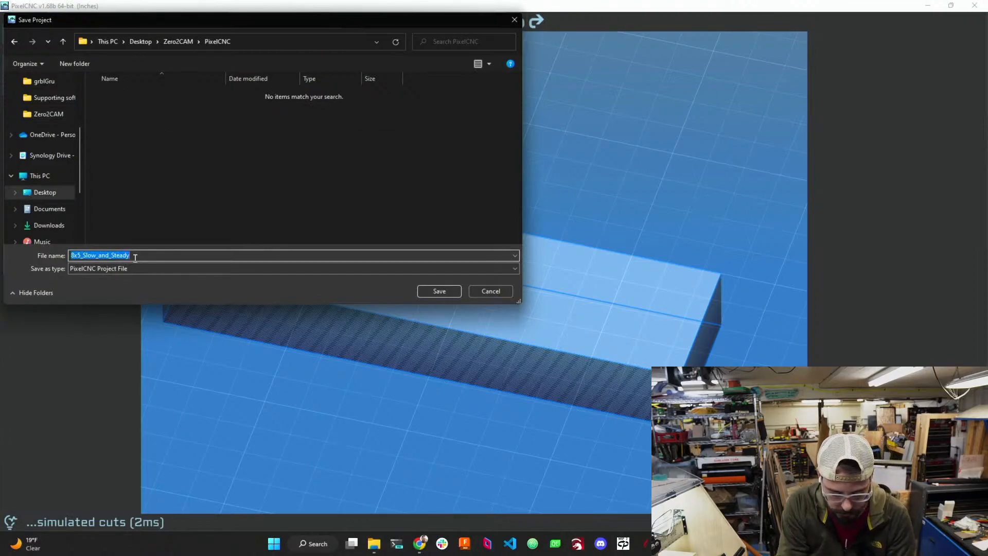
pyautogui.write('text')
pyautogui.press('Return')
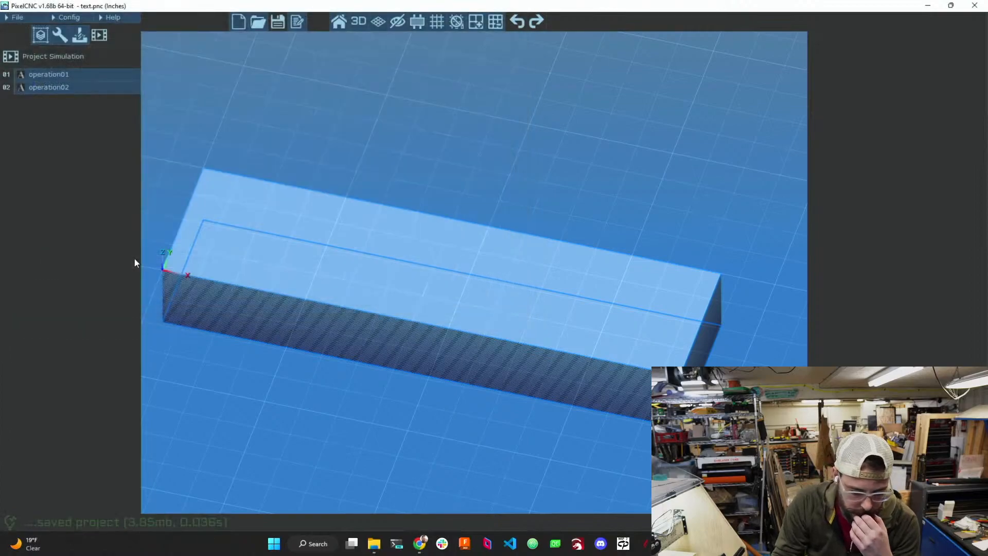
# - Start a new project and set the canvas Y size to 2.4375 inches
pyautogui.click(8, 18)
pyautogui.click(9, 29)
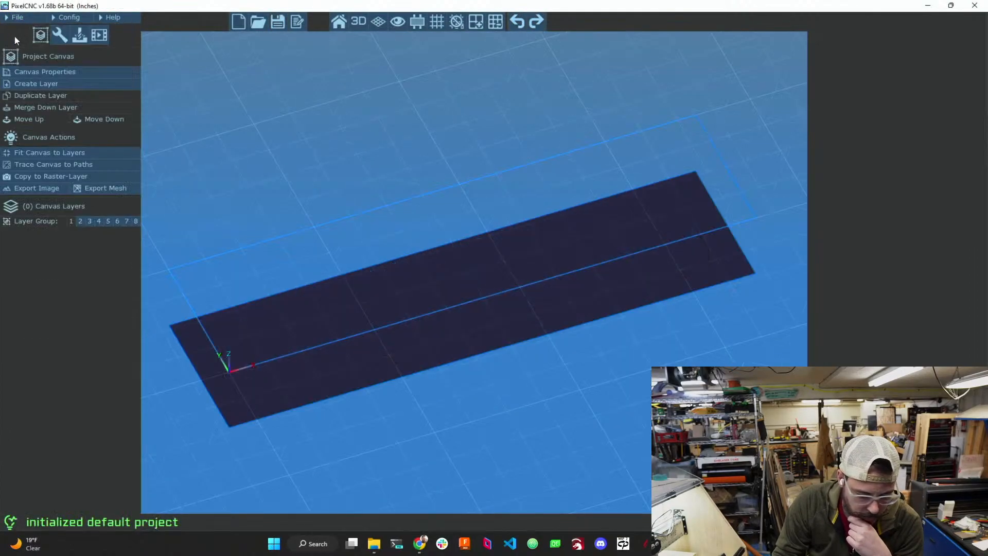
pyautogui.click(49, 74)
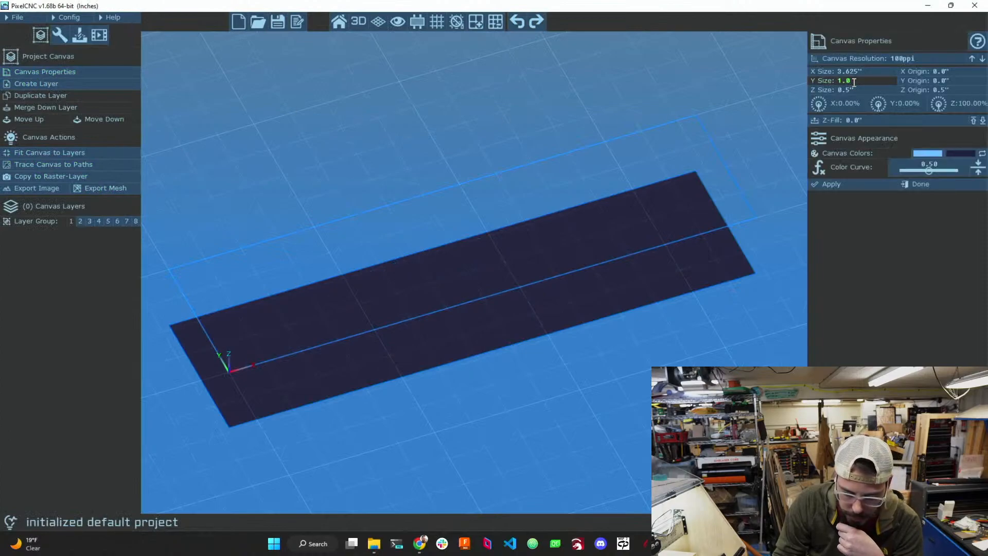
pyautogui.click(878, 84)
pyautogui.write('2')
pyautogui.press('Tab')
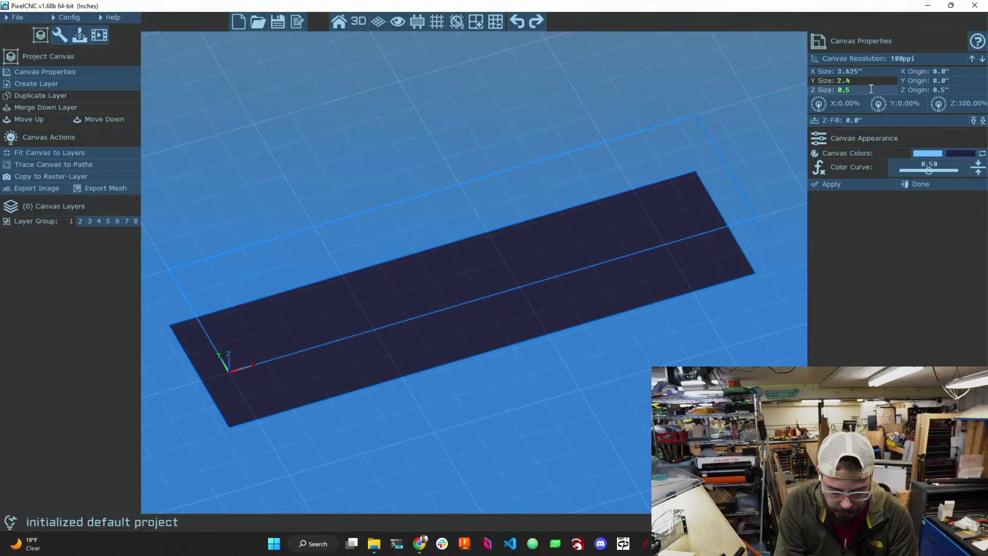
pyautogui.write('.4375')
pyautogui.press('Return')
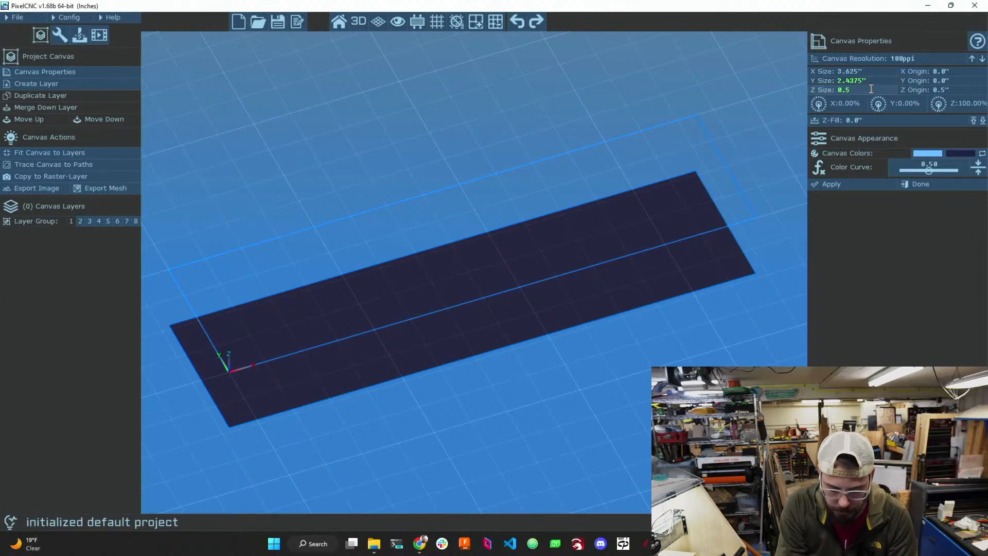
pyautogui.click(831, 184)
pyautogui.click(914, 184)
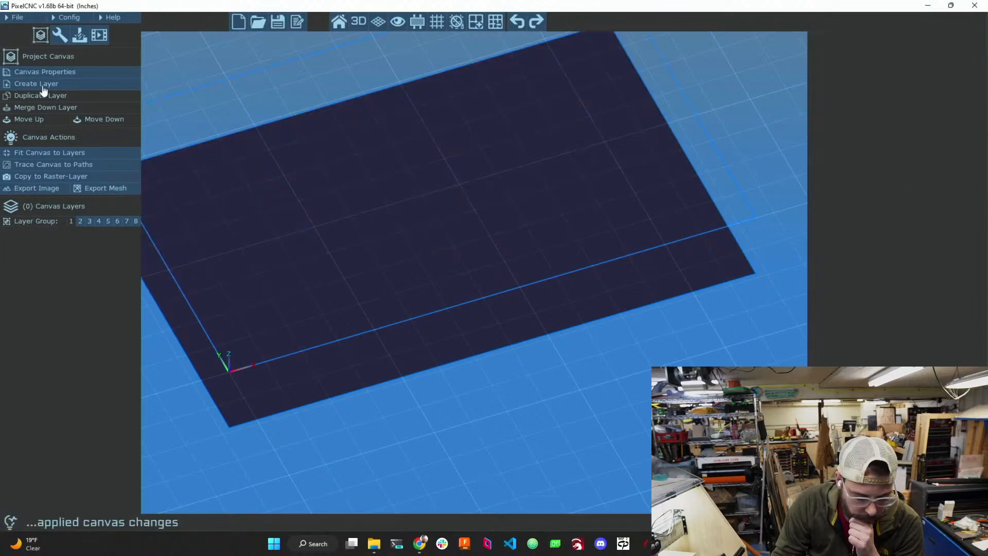
# - Load the "2113. BEE" geometry from the Zero2CAM folder as a model layer fitted to the canvas
pyautogui.click(33, 86)
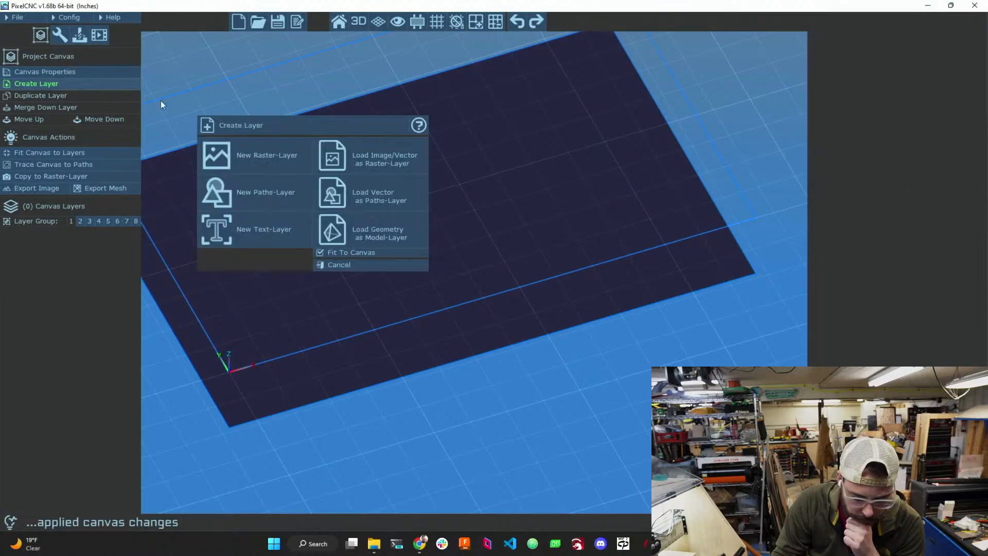
pyautogui.click(373, 232)
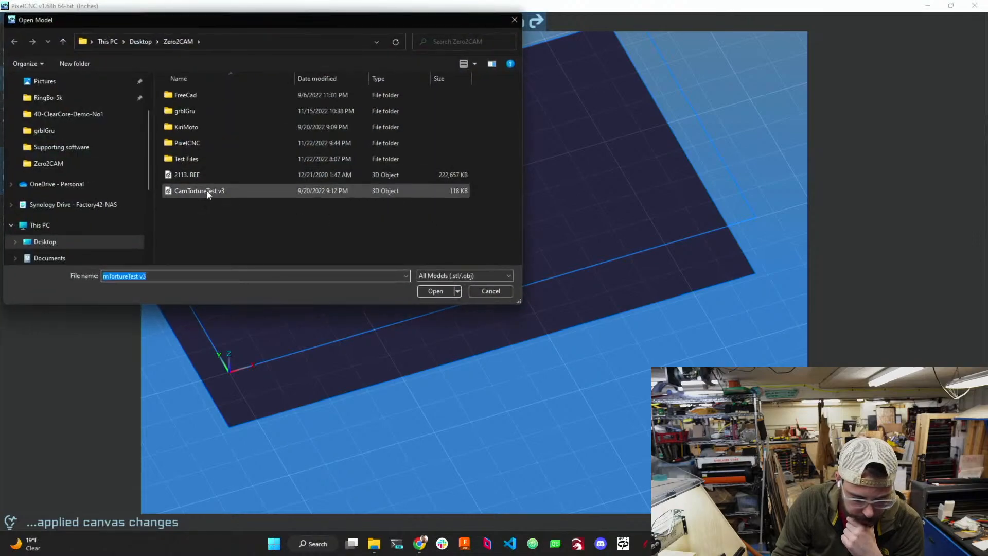
pyautogui.click(196, 175)
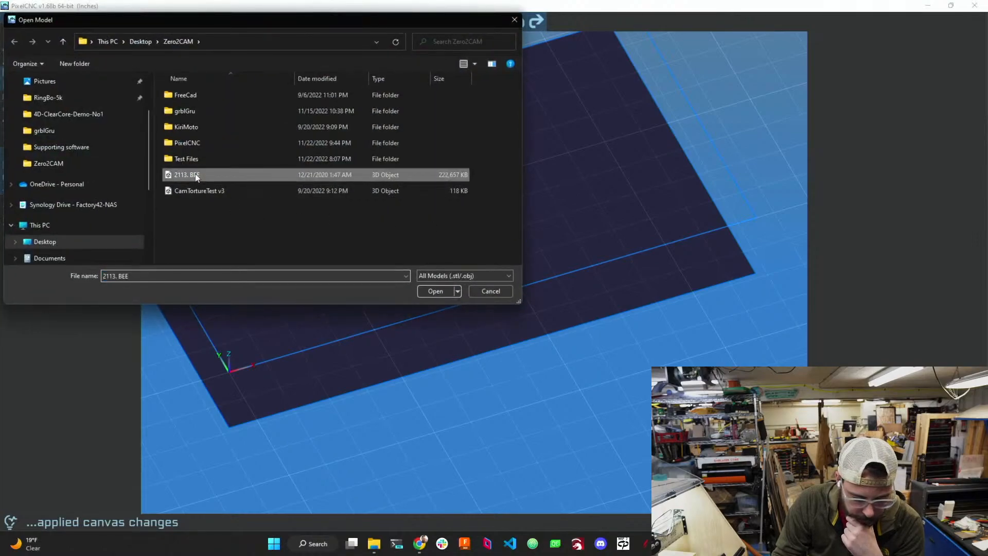
pyautogui.click(435, 291)
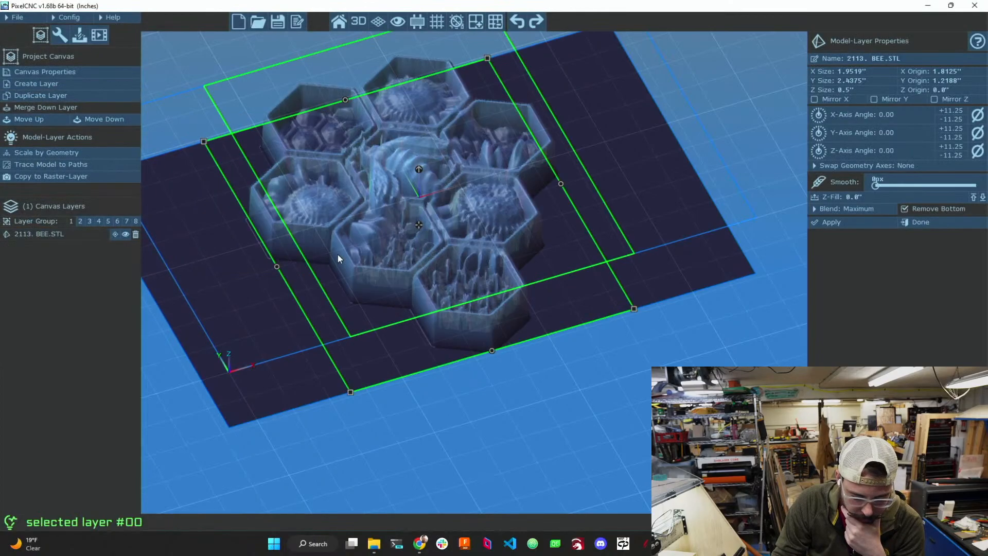
pyautogui.moveTo(353, 335); pyautogui.dragTo(391, 393, button='middle')
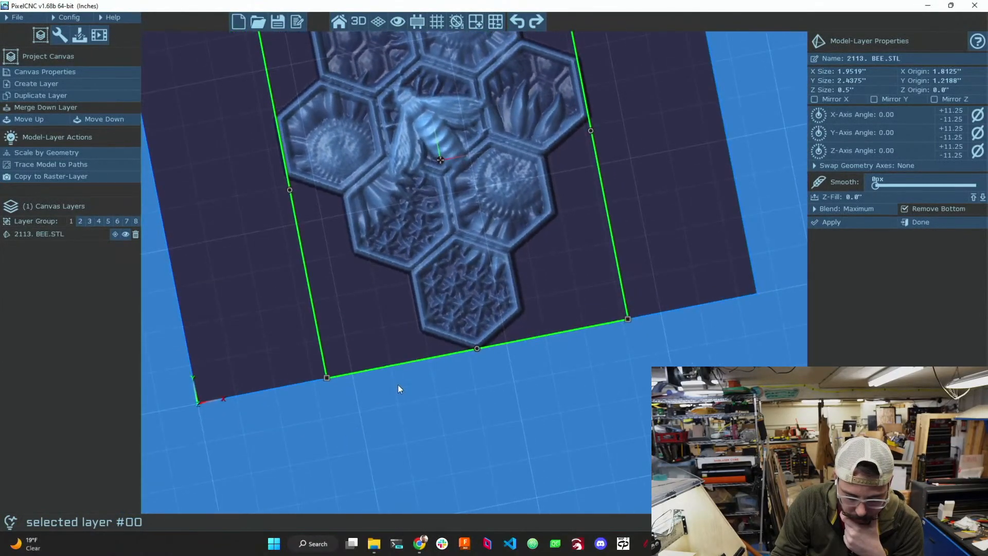
pyautogui.scroll(5, 369, 367)
pyautogui.scroll(-4, 369, 361)
pyautogui.scroll(-4, 390, 350)
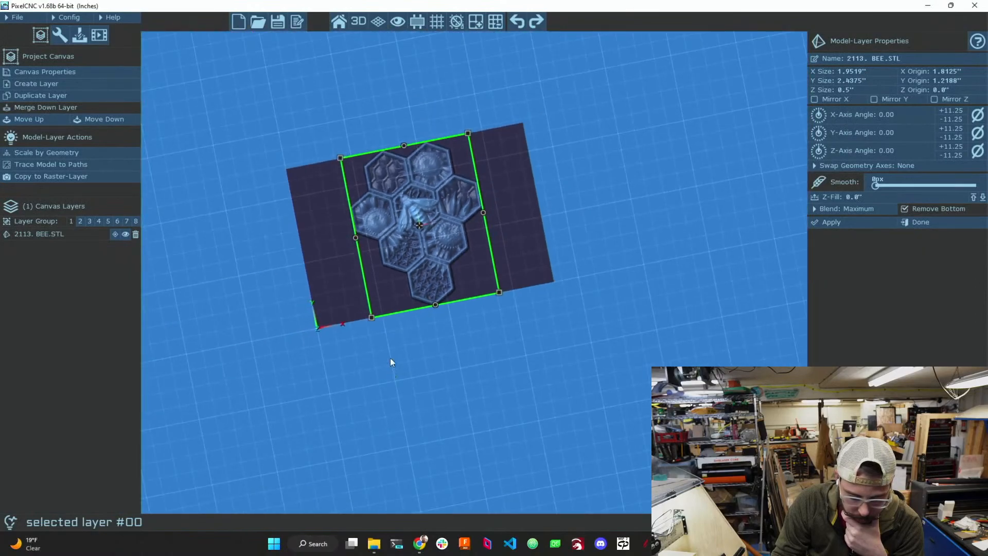
pyautogui.scroll(3, 387, 311)
pyautogui.scroll(1, 438, 182)
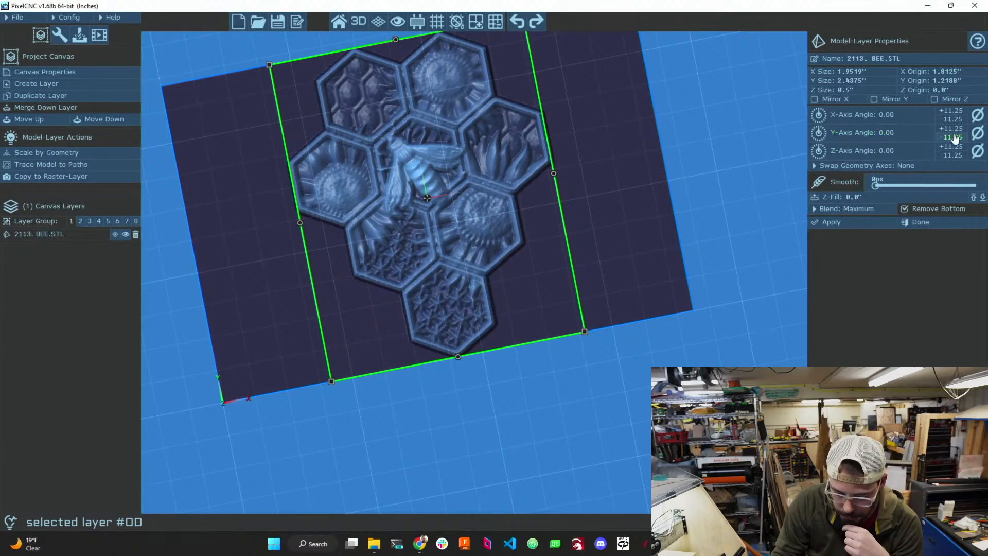
pyautogui.moveTo(818, 130); pyautogui.dragTo(841, 137)
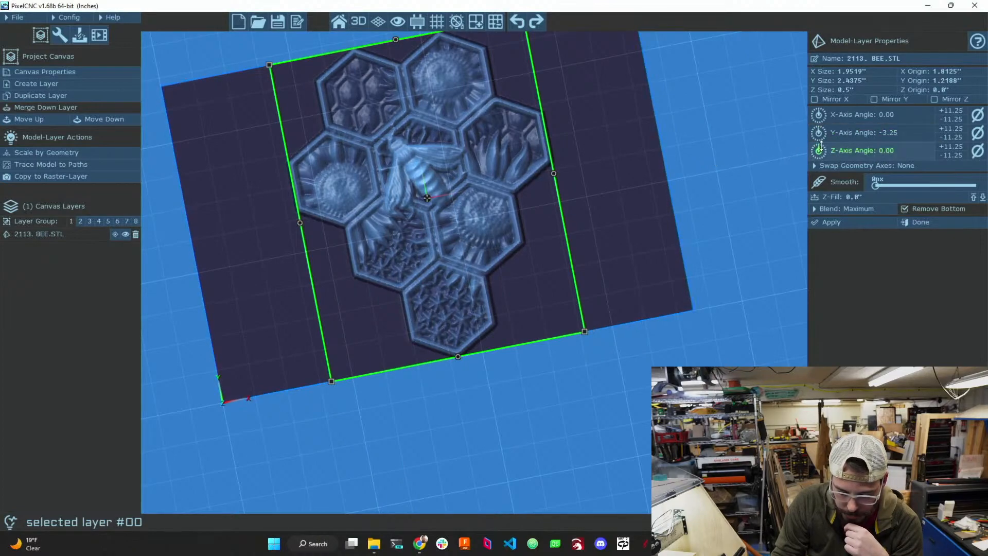
pyautogui.moveTo(878, 133); pyautogui.dragTo(864, 73)
pyautogui.click(946, 130)
pyautogui.click(946, 130)
pyautogui.click(947, 130)
pyautogui.click(947, 130)
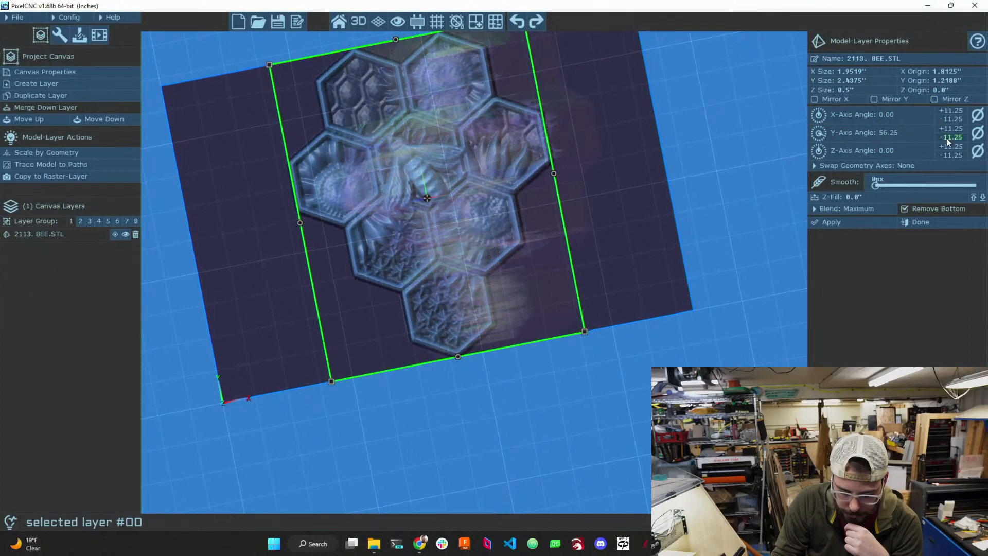
pyautogui.click(949, 138)
pyautogui.click(977, 133)
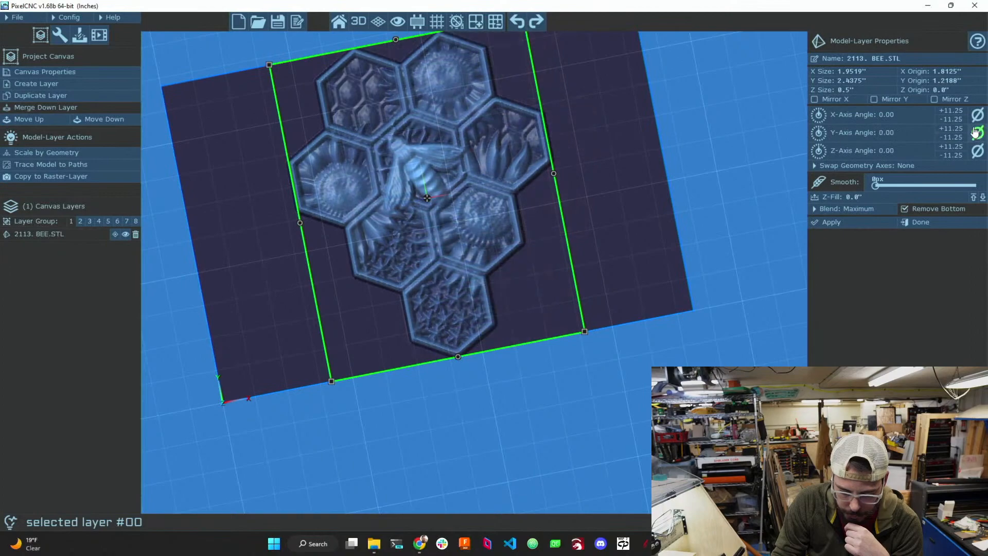
# - Rotate the bee model layer 90 degrees about its Z axis and apply the rotation
pyautogui.click(951, 147)
pyautogui.click(951, 148)
pyautogui.click(951, 147)
pyautogui.click(950, 148)
pyautogui.click(950, 148)
pyautogui.click(951, 148)
pyautogui.click(951, 148)
pyautogui.click(951, 148)
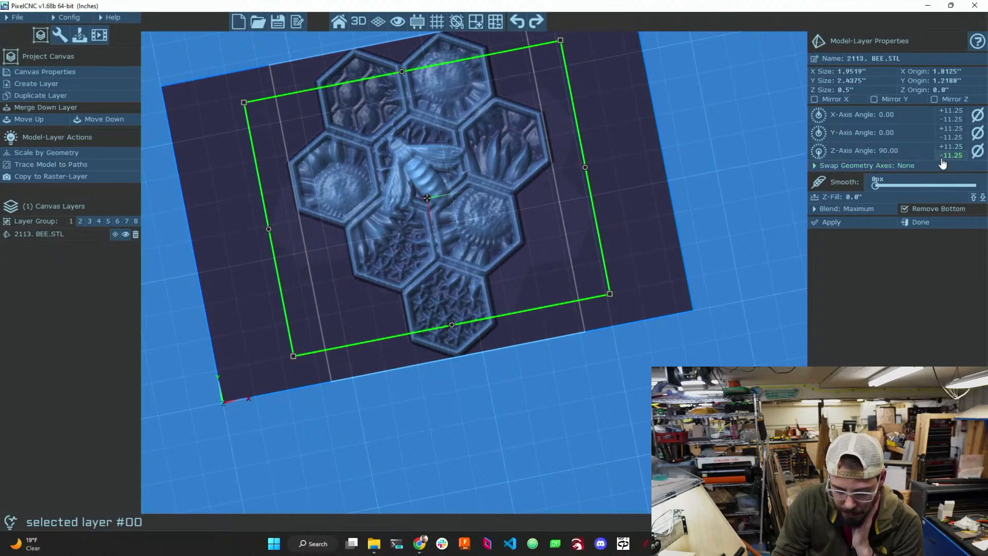
pyautogui.click(852, 226)
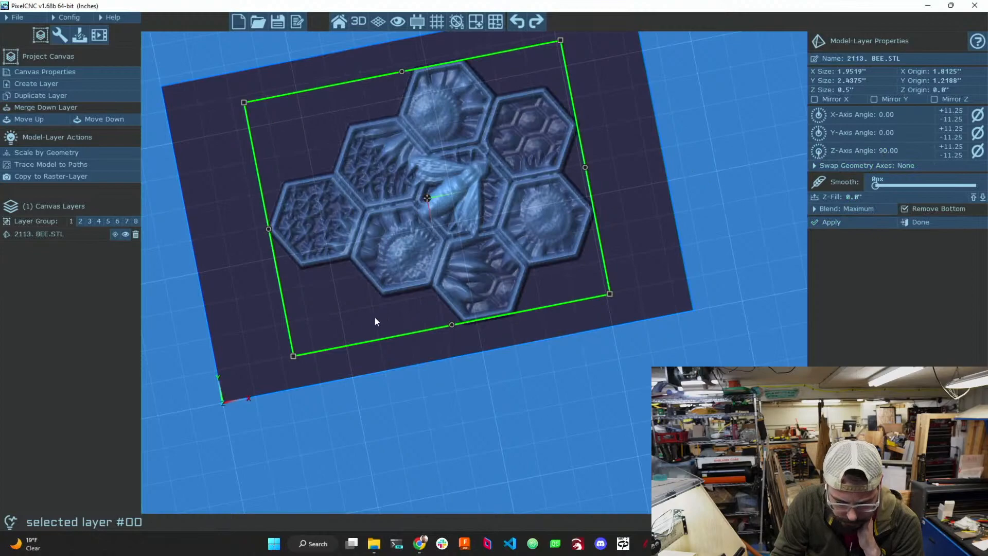
# - Resize the bee model layer by its corners to about 2.35 by 2.68 inches, nearly filling the canvas height, and finish editing it
pyautogui.moveTo(295, 355); pyautogui.dragTo(276, 388)
pyautogui.scroll(3, 342, 350)
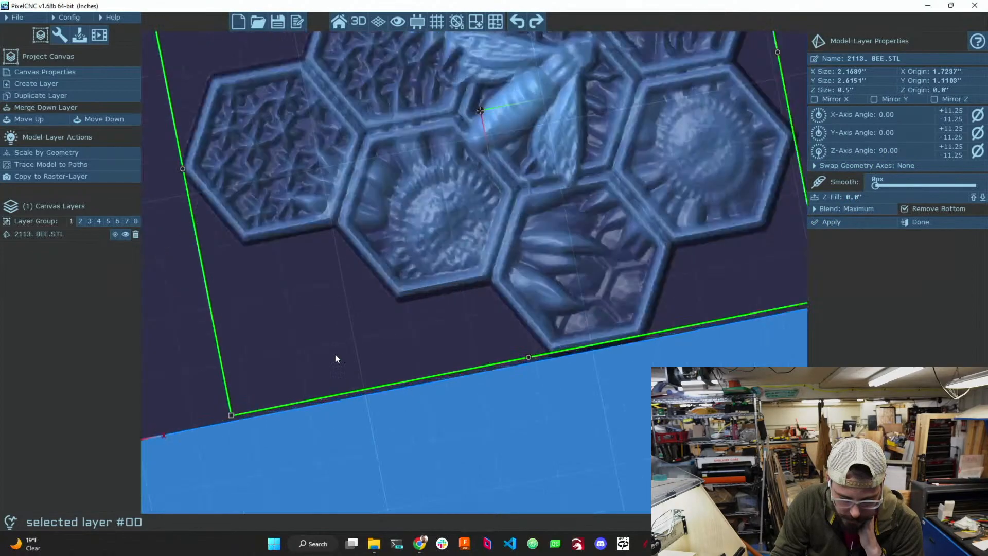
pyautogui.scroll(-4, 349, 347)
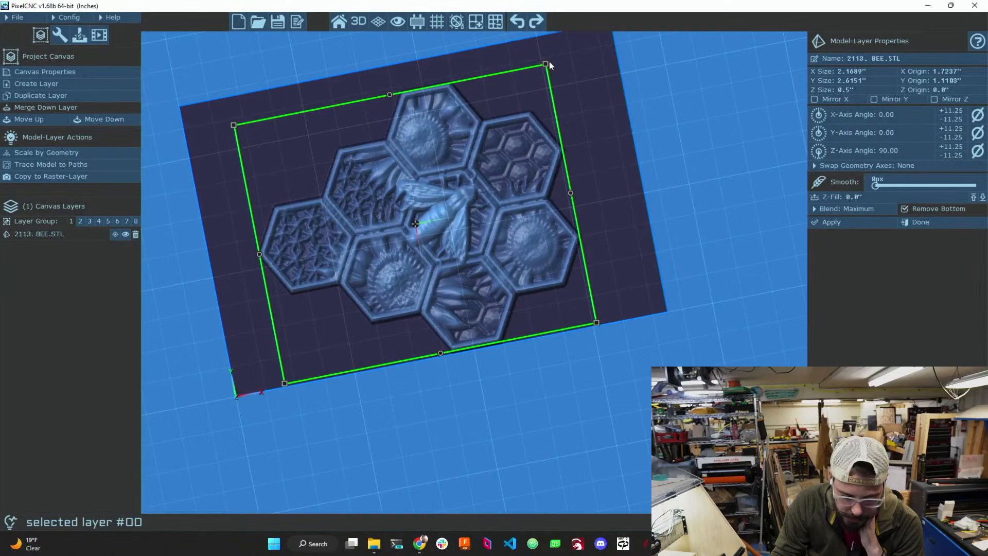
pyautogui.moveTo(544, 64); pyautogui.dragTo(562, 32)
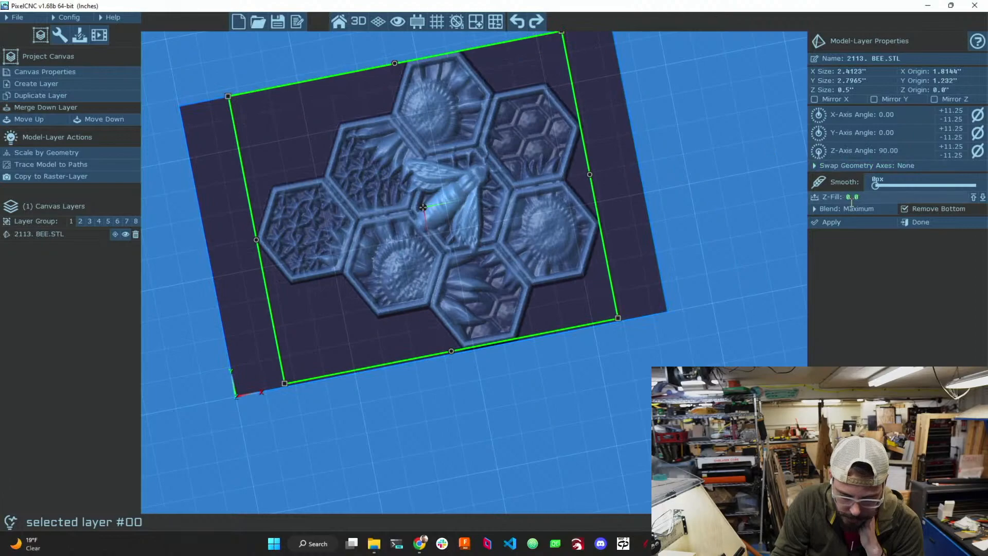
pyautogui.moveTo(619, 319); pyautogui.dragTo(613, 316)
pyautogui.moveTo(229, 96); pyautogui.dragTo(238, 98)
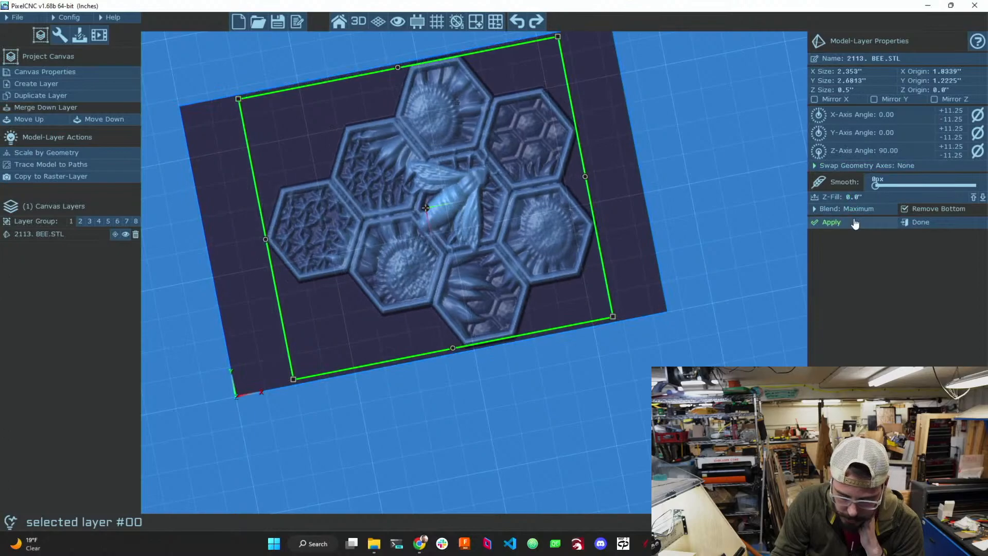
pyautogui.click(906, 222)
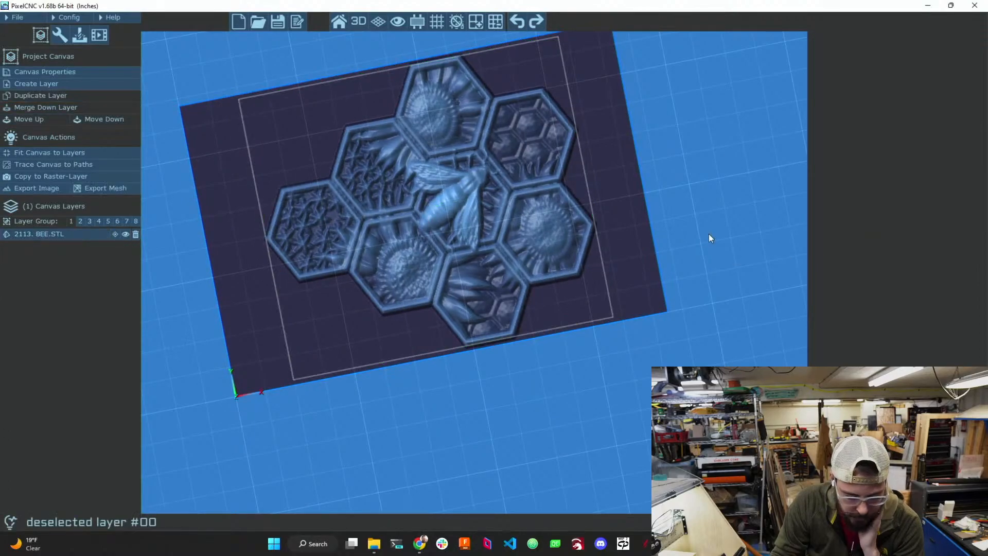
# - Select the bee model layer for editing and examine its height within the canvas from the side
pyautogui.moveTo(220, 282); pyautogui.dragTo(323, 252, button='right')
pyautogui.click(375, 286)
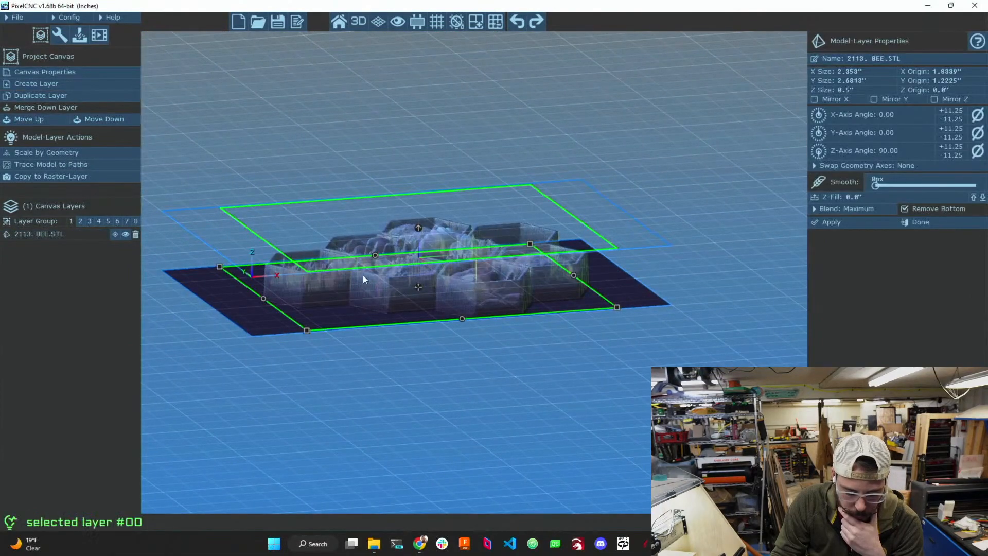
pyautogui.scroll(-2, 387, 288)
pyautogui.scroll(3, 387, 286)
pyautogui.moveTo(411, 389); pyautogui.dragTo(391, 371, button='right')
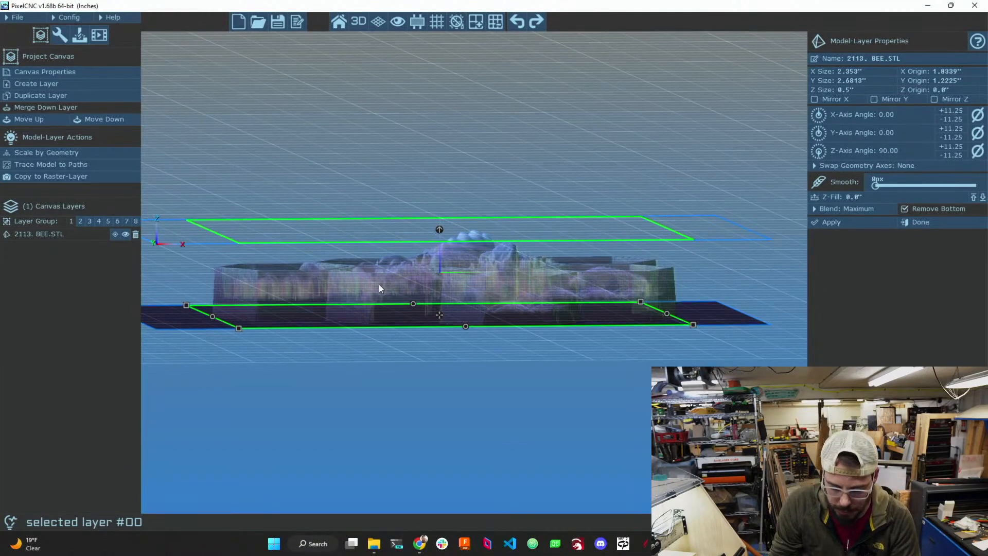
# - Try a Z size of 0.25 inches for the bee model layer and restore it to 0.5 inches
pyautogui.click(847, 89)
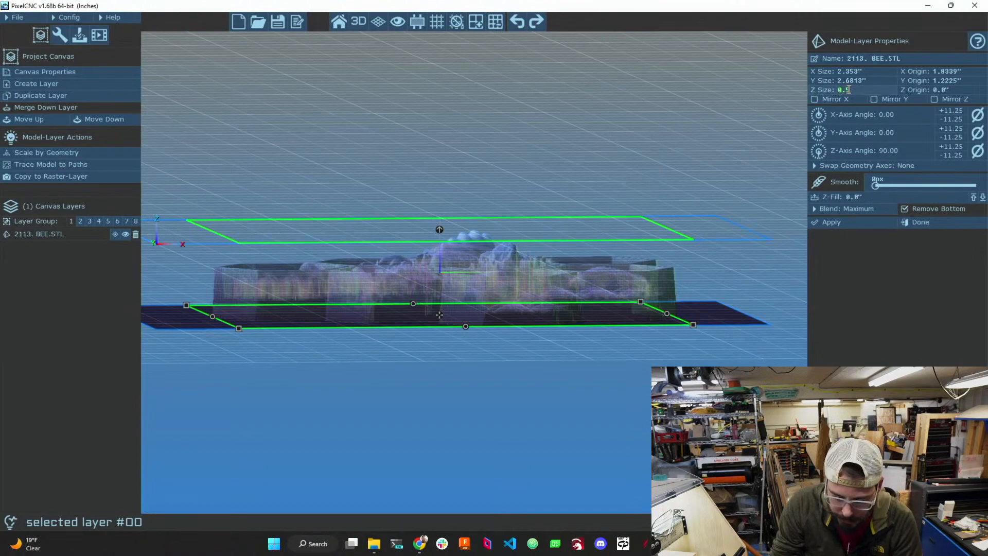
pyautogui.press('BackSpace')
pyautogui.write('25')
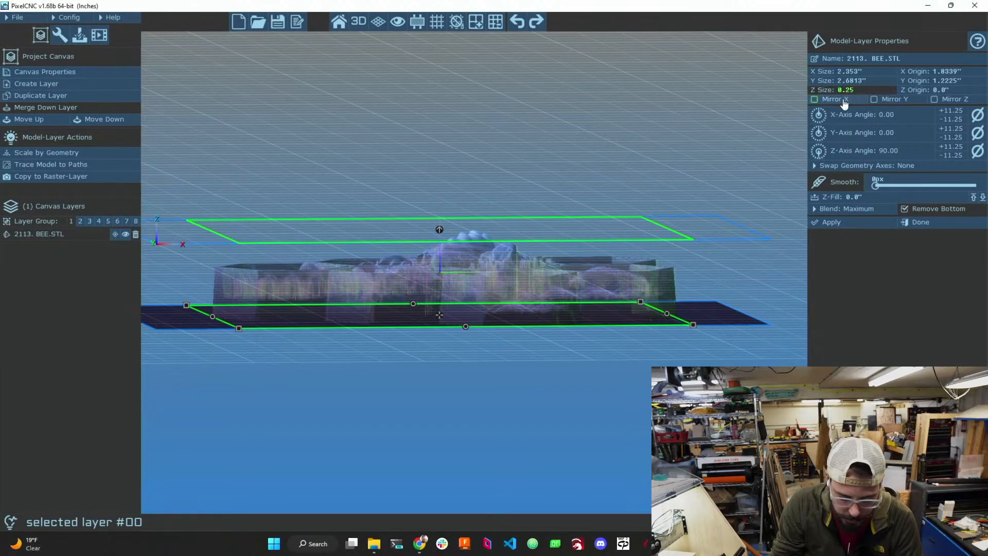
pyautogui.click(904, 89)
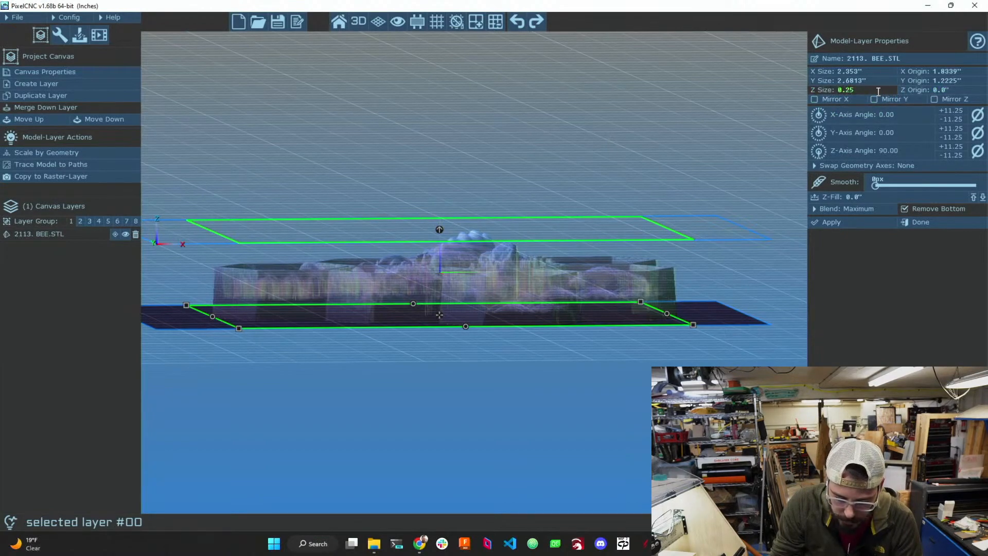
pyautogui.click(914, 85)
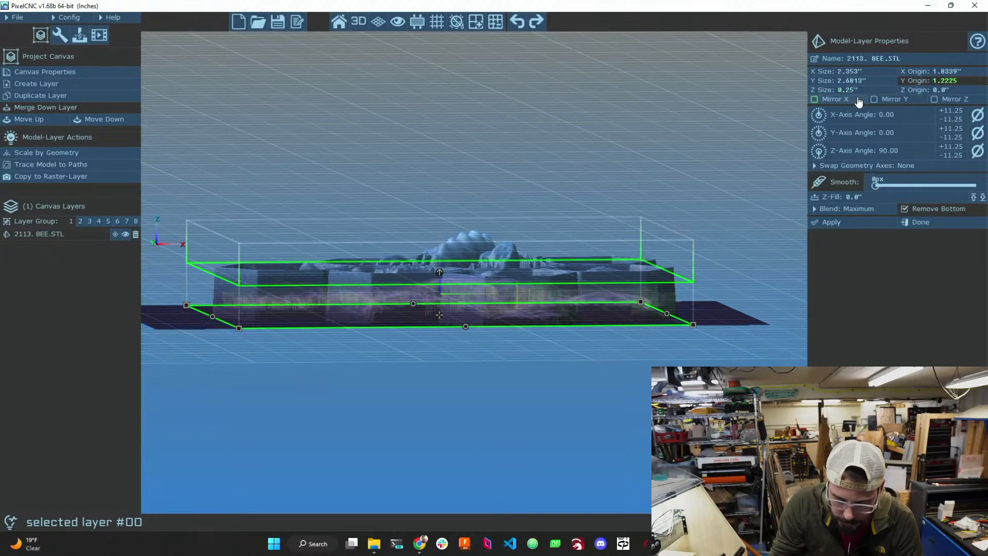
pyautogui.click(916, 90)
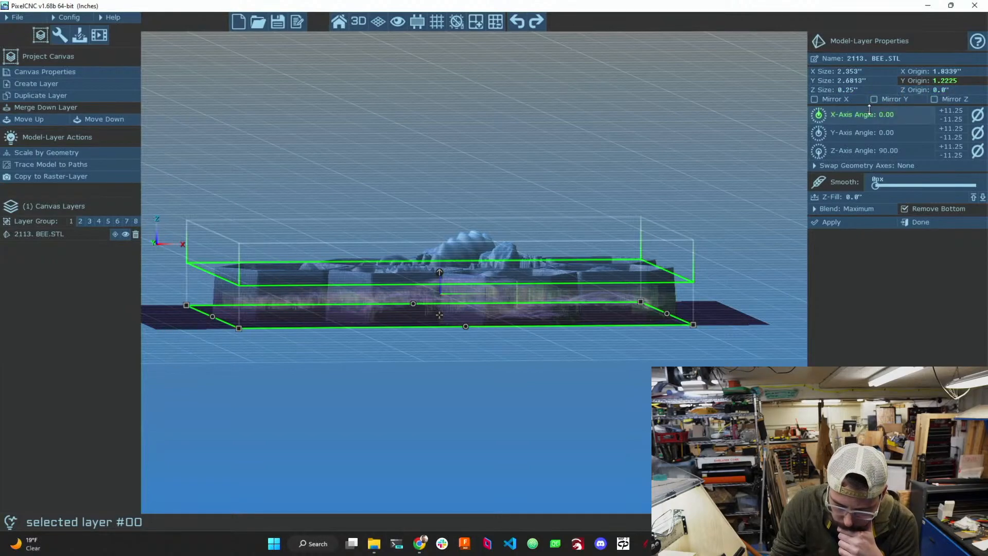
pyautogui.click(843, 197)
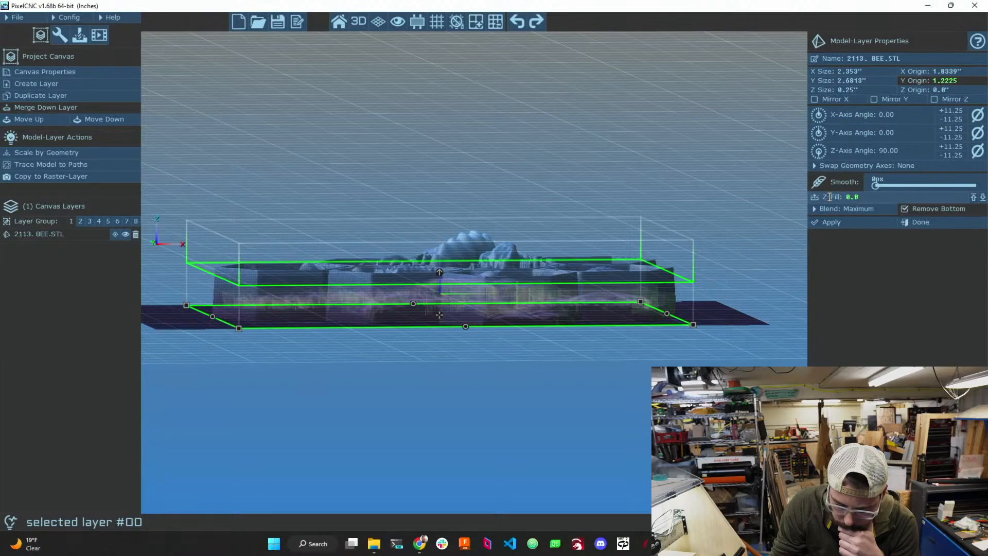
pyautogui.click(861, 89)
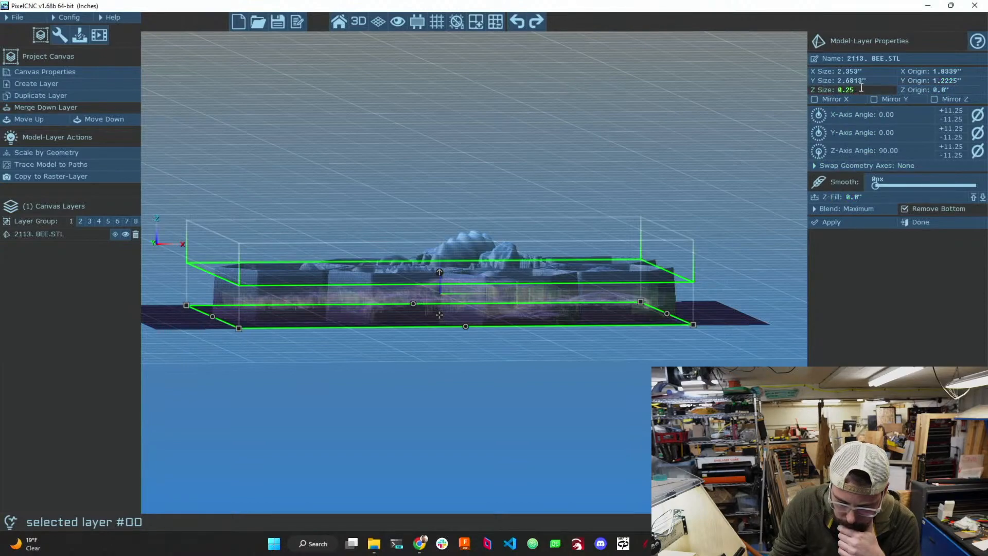
pyautogui.click(870, 200)
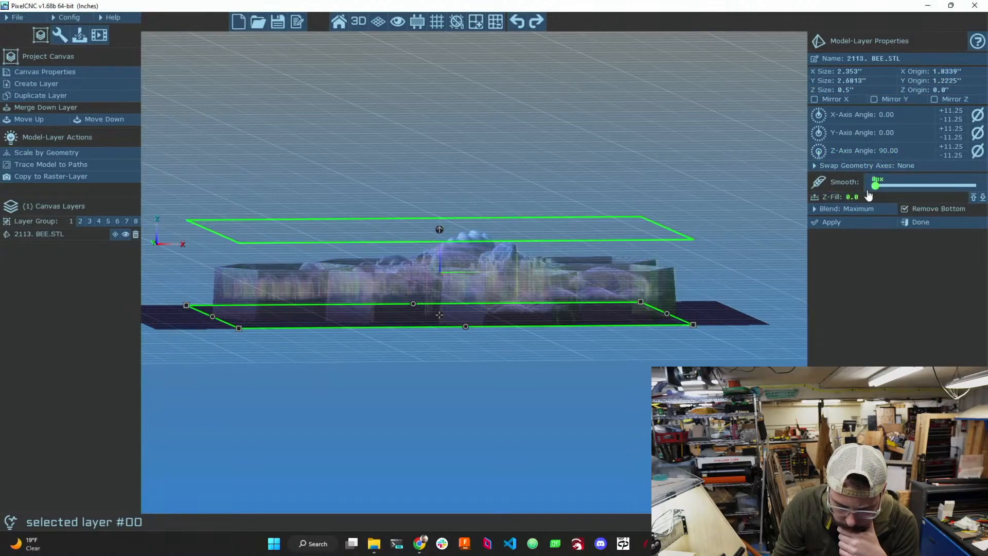
# - Set the bee model layer's Z-Fill to 0.25 inches and apply the change
pyautogui.click(852, 196)
pyautogui.click(975, 198)
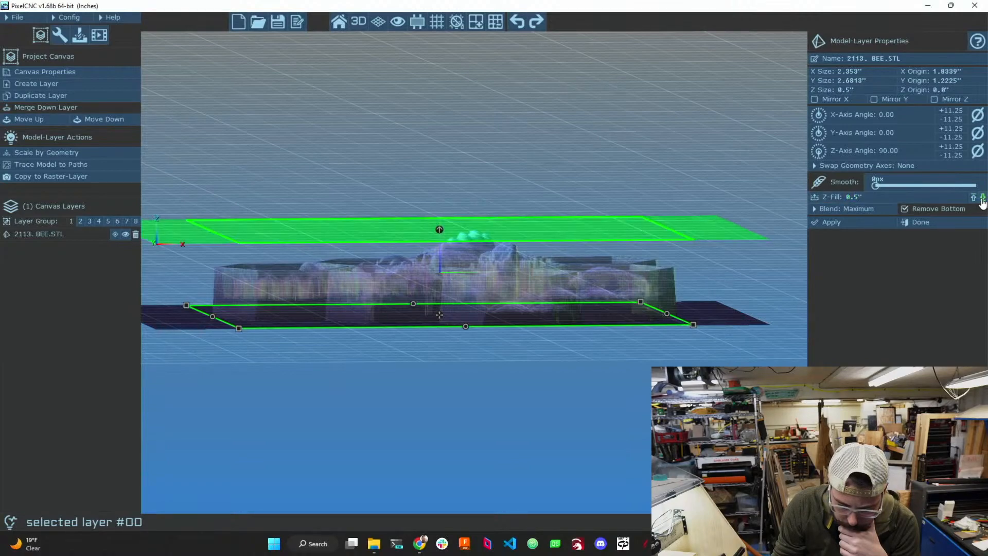
pyautogui.click(982, 197)
pyautogui.click(860, 197)
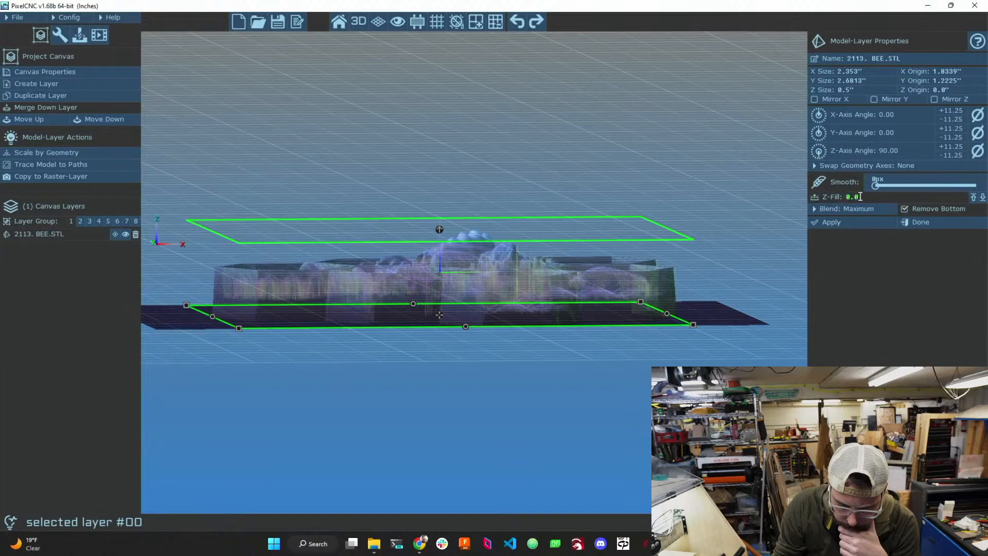
pyautogui.press('BackSpace')
pyautogui.write('25')
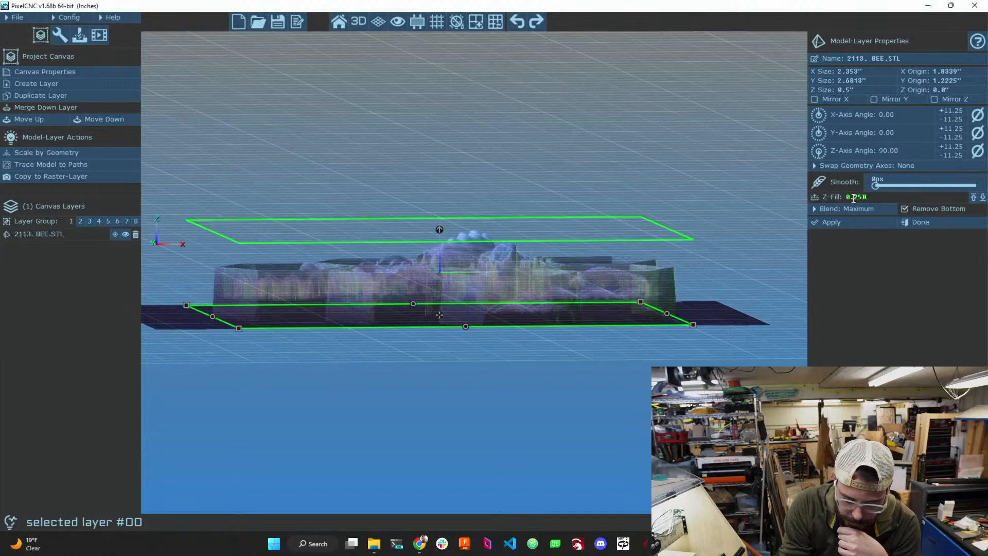
pyautogui.press('Return')
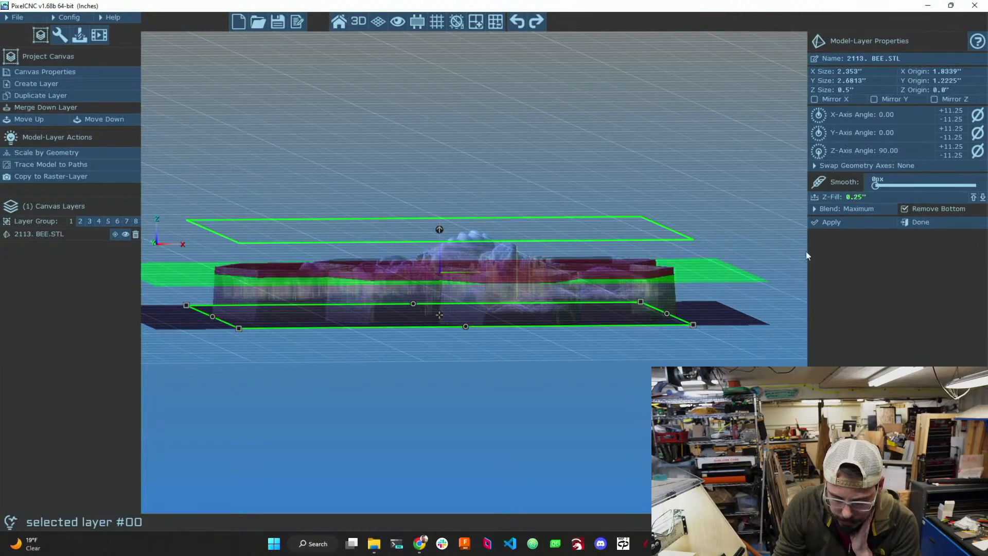
pyautogui.click(834, 222)
pyautogui.moveTo(648, 353); pyautogui.dragTo(680, 351, button='middle')
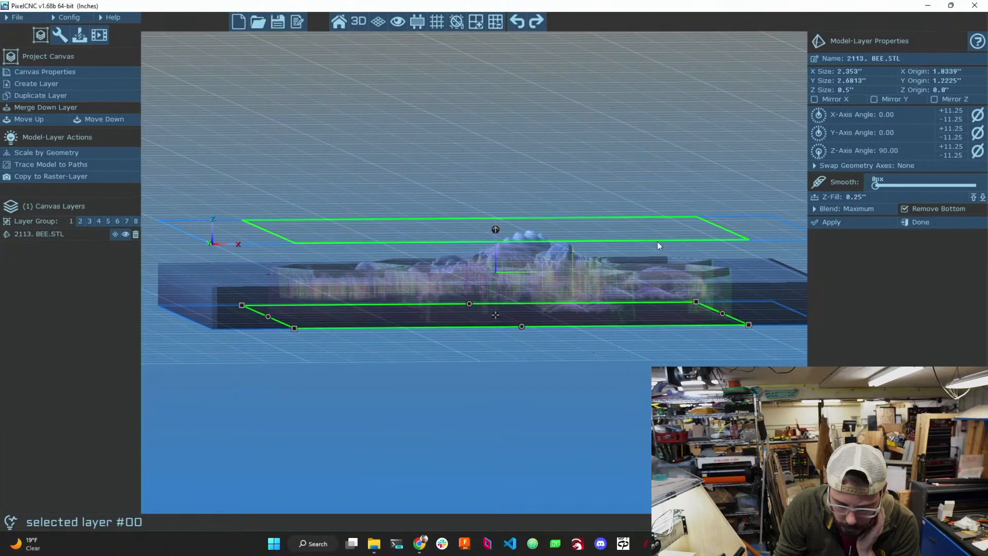
# - Set the bee model layer's Z size to 0.25 inches
pyautogui.click(854, 81)
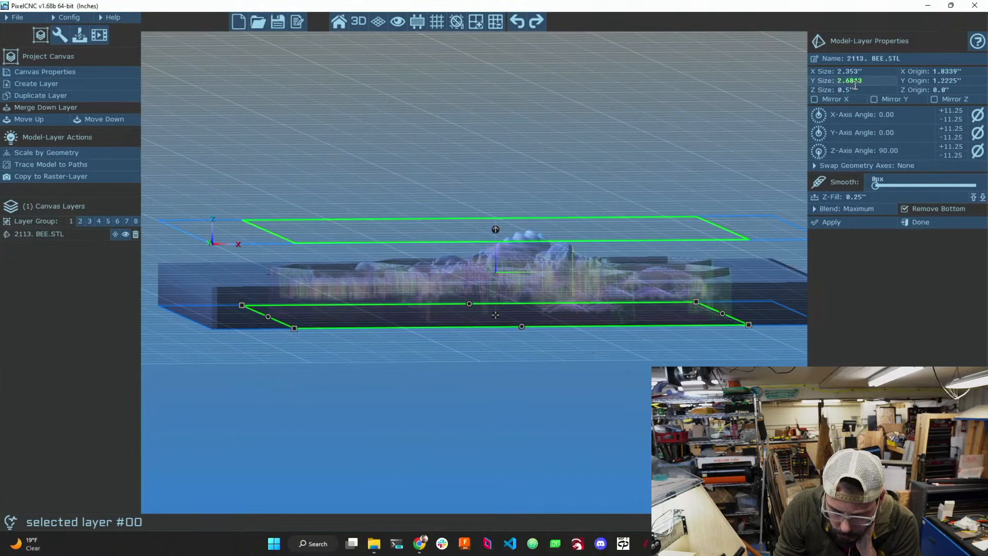
pyautogui.click(859, 90)
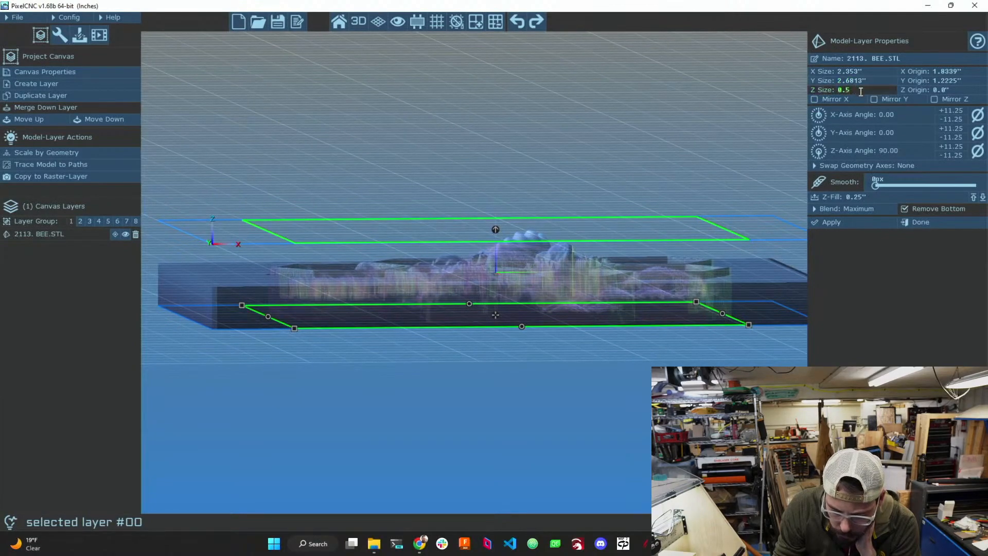
pyautogui.press('Left')
pyautogui.write('2')
pyautogui.press('Return')
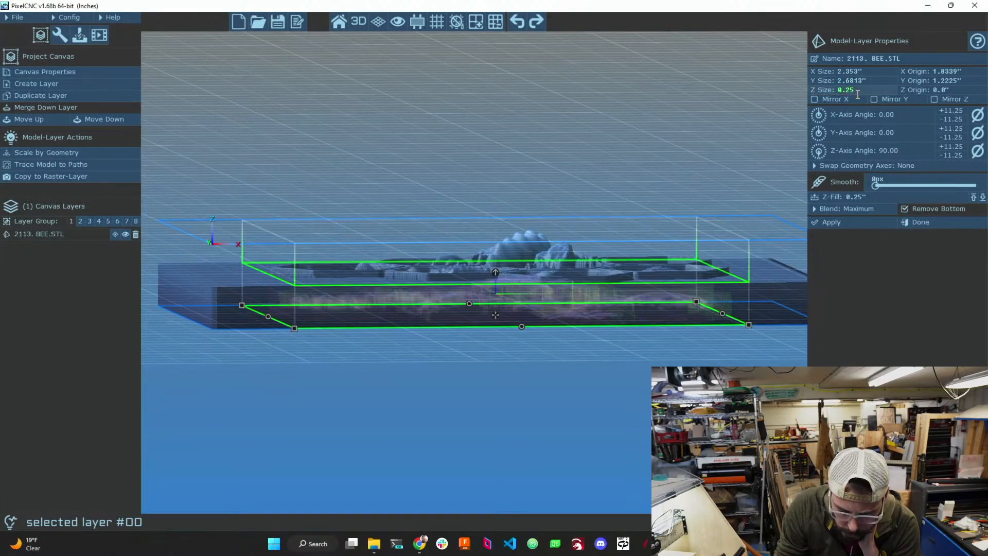
# - Raise the bee model layer to a Z origin of 0.25 inches, apply it and finish editing the layer
pyautogui.click(953, 89)
pyautogui.press('BackSpace')
pyautogui.write('25')
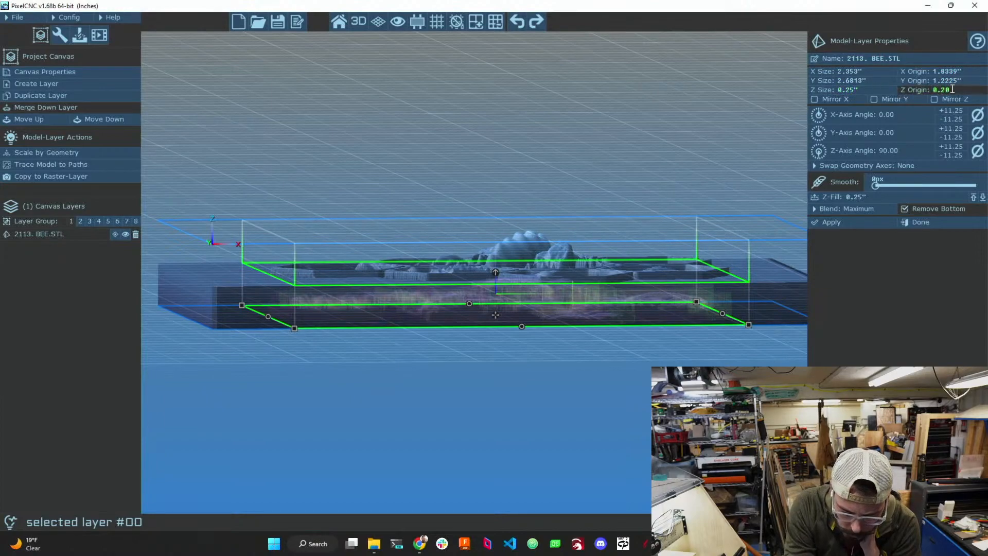
pyautogui.press('Return')
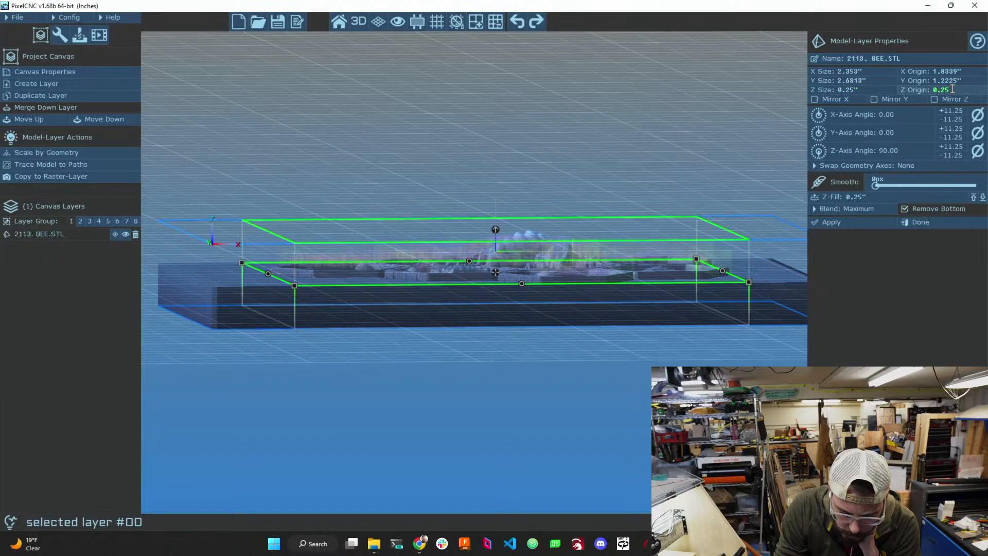
pyautogui.click(874, 227)
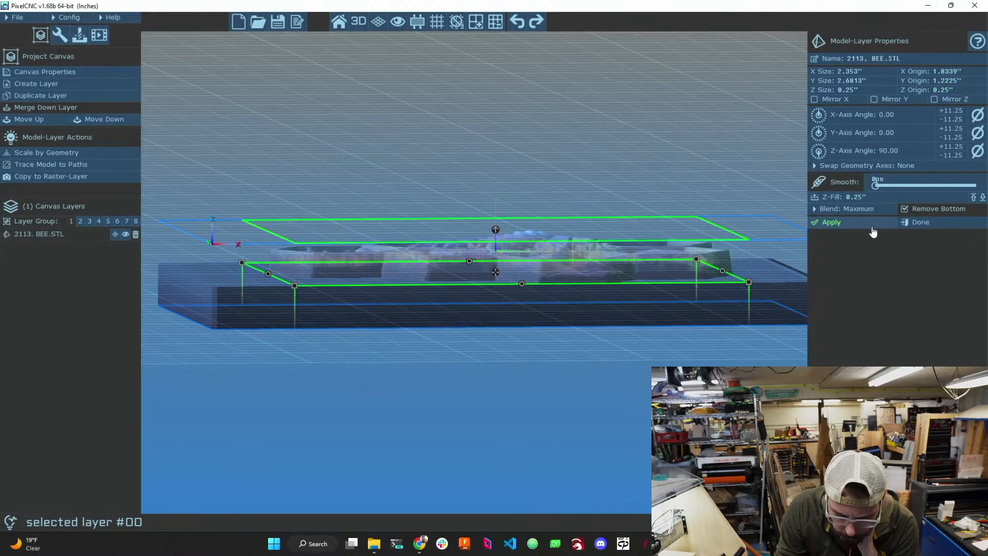
pyautogui.click(919, 223)
# - Examine the raised bee model from the side and above, and check the canvas and bee layer size properties
pyautogui.moveTo(484, 213); pyautogui.dragTo(531, 230)
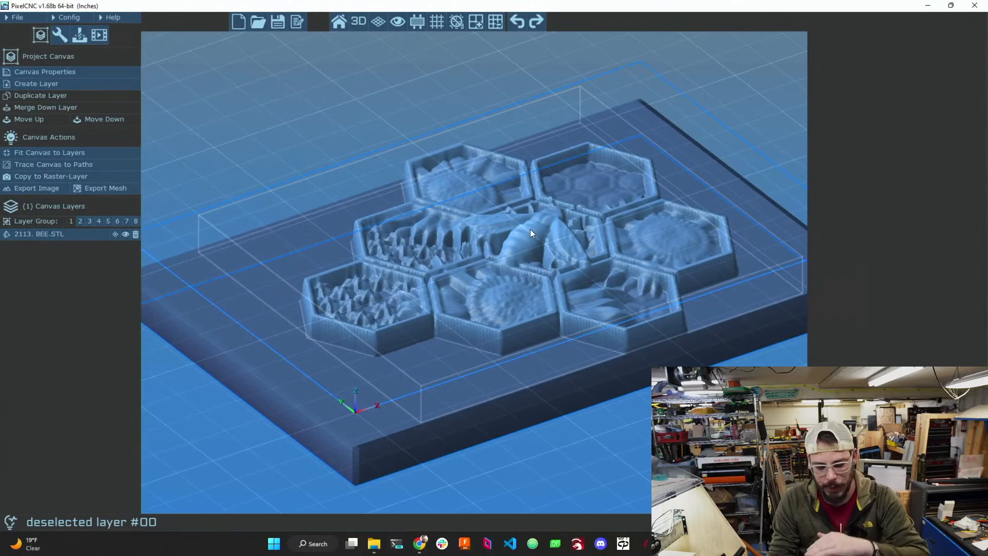
pyautogui.moveTo(504, 489); pyautogui.dragTo(437, 429)
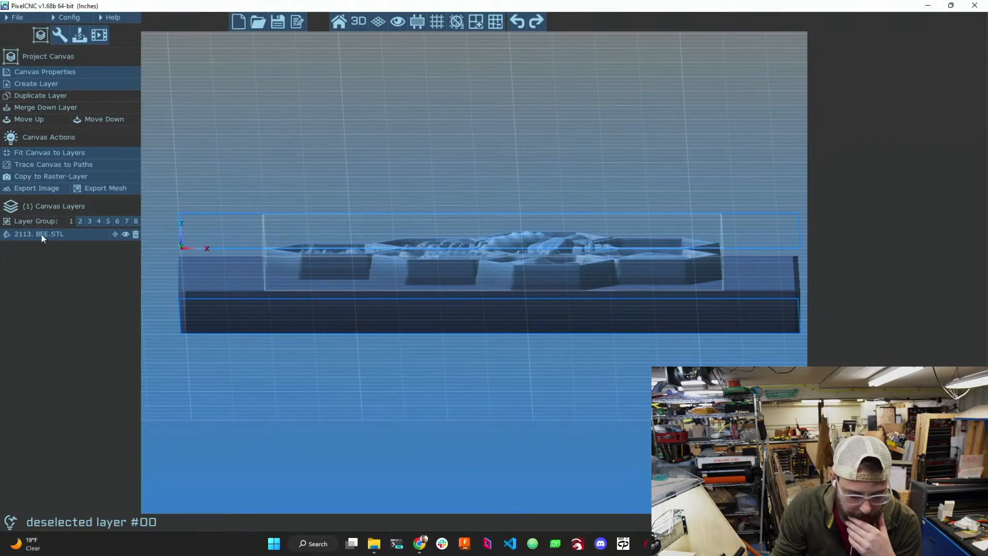
pyautogui.click(28, 73)
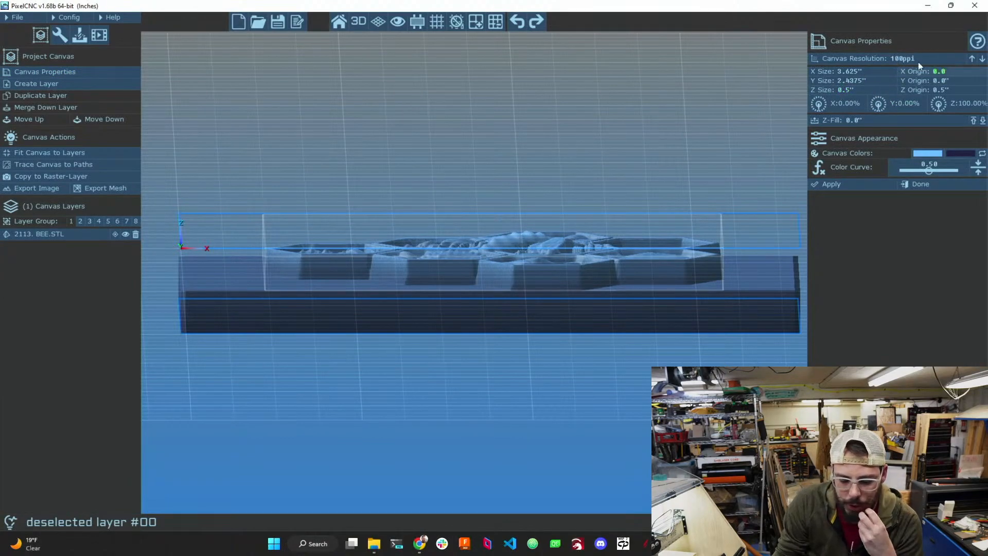
pyautogui.click(915, 90)
pyautogui.press('Return')
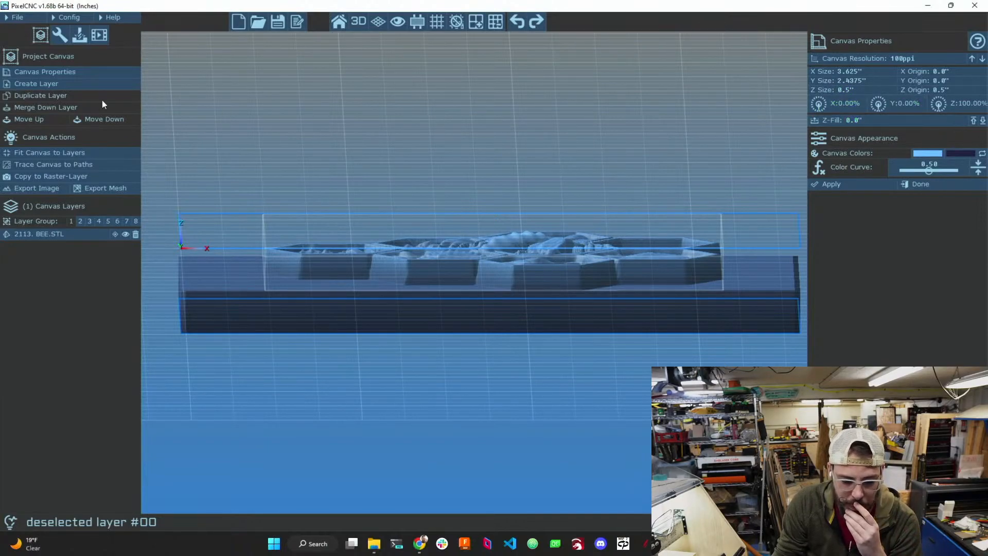
pyautogui.click(17, 235)
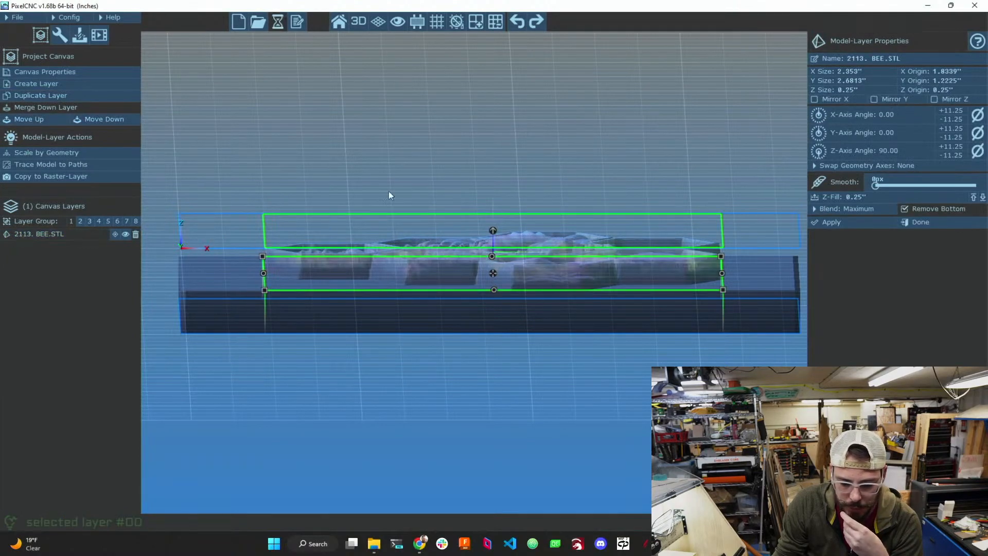
pyautogui.click(866, 60)
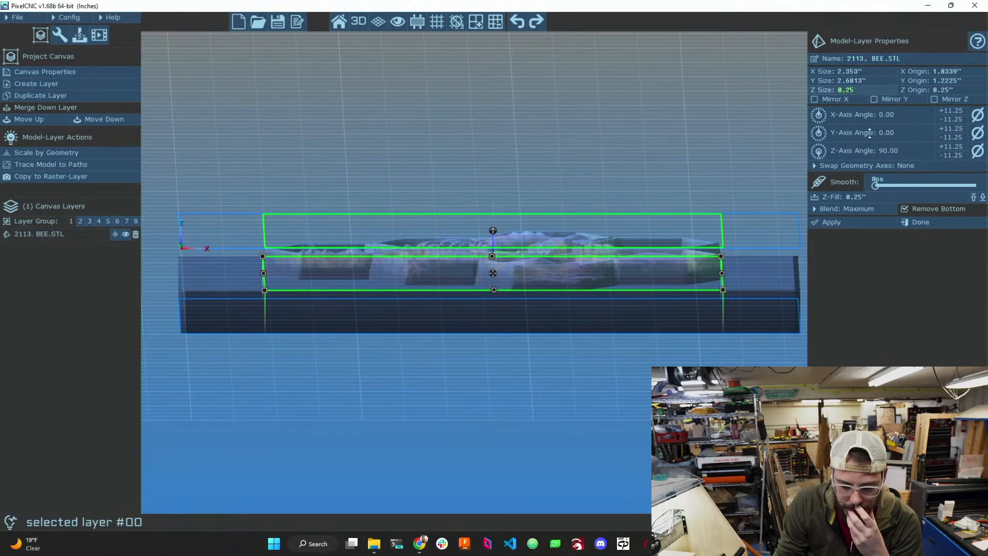
pyautogui.click(923, 223)
pyautogui.moveTo(577, 332); pyautogui.dragTo(256, 130)
# - Define the project's first tool as a Tapered Ball cutter and apply it
pyautogui.click(60, 35)
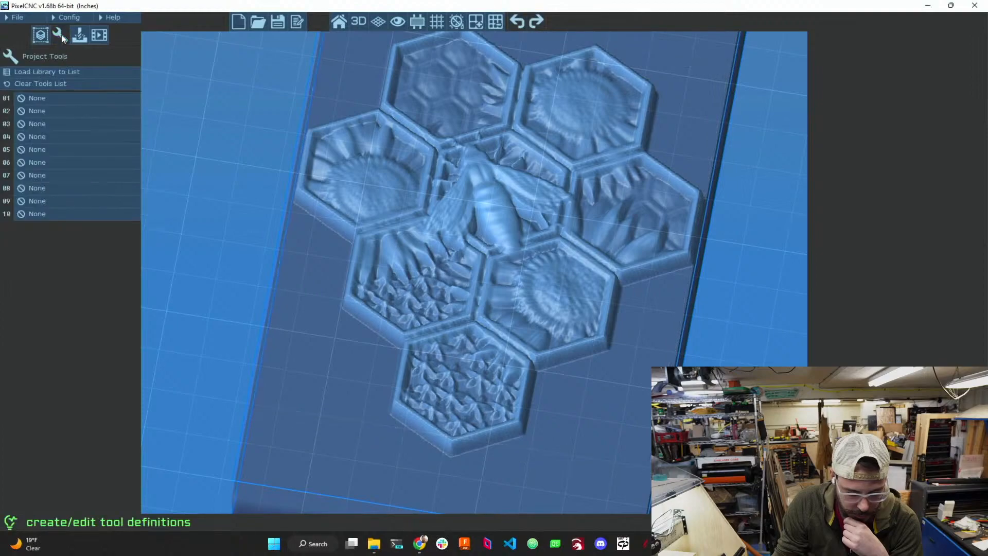
pyautogui.click(49, 98)
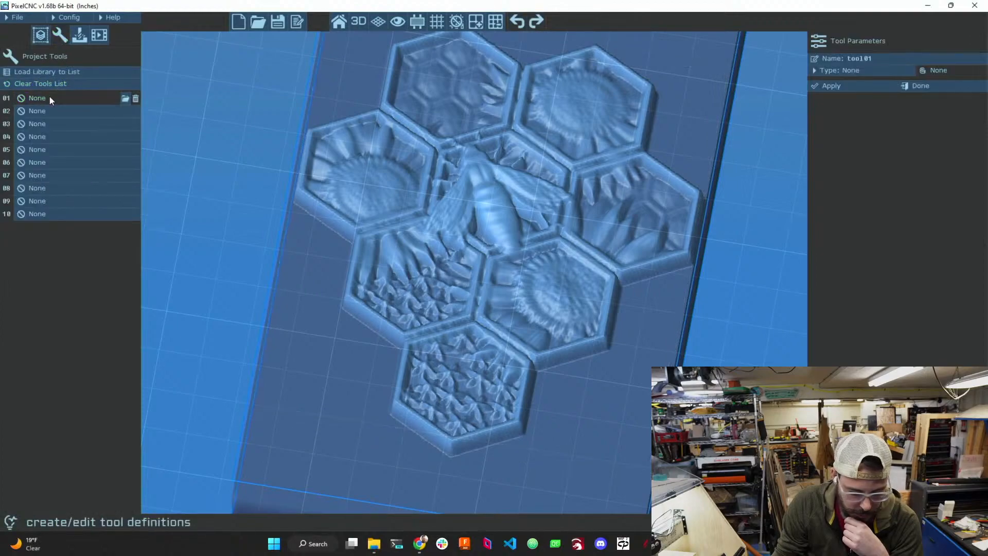
pyautogui.click(843, 70)
pyautogui.click(848, 164)
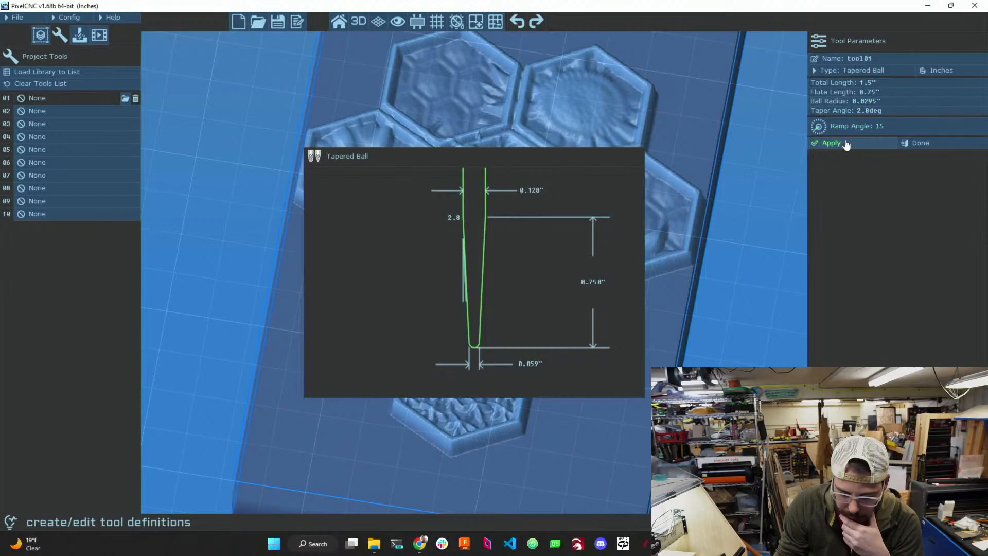
pyautogui.click(831, 143)
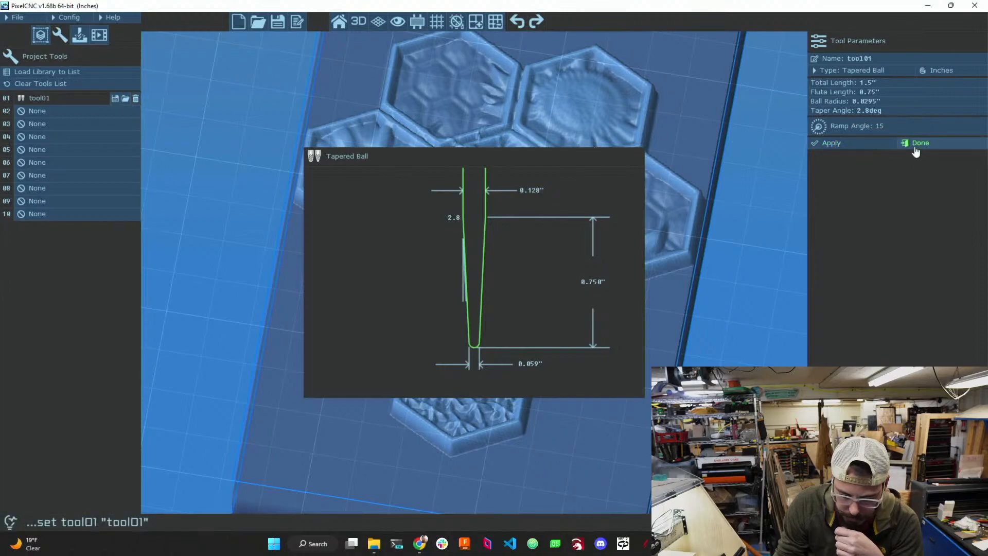
# - Rename the tapered ball tool as "R.75 15 D1/8 TaperMill", apply the name and close its parameters
pyautogui.click(870, 60)
pyautogui.moveTo(847, 58); pyautogui.dragTo(887, 55)
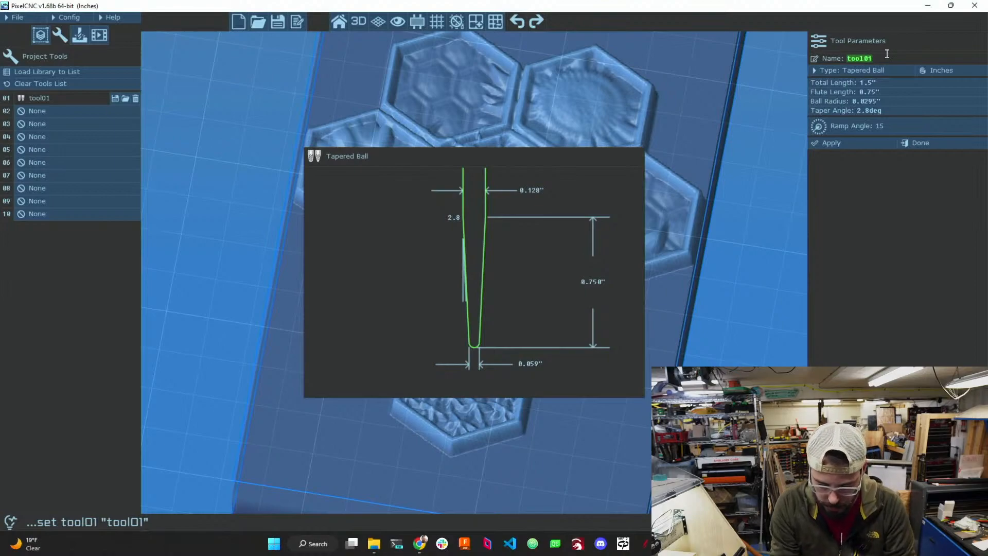
pyautogui.write('R.75 15')
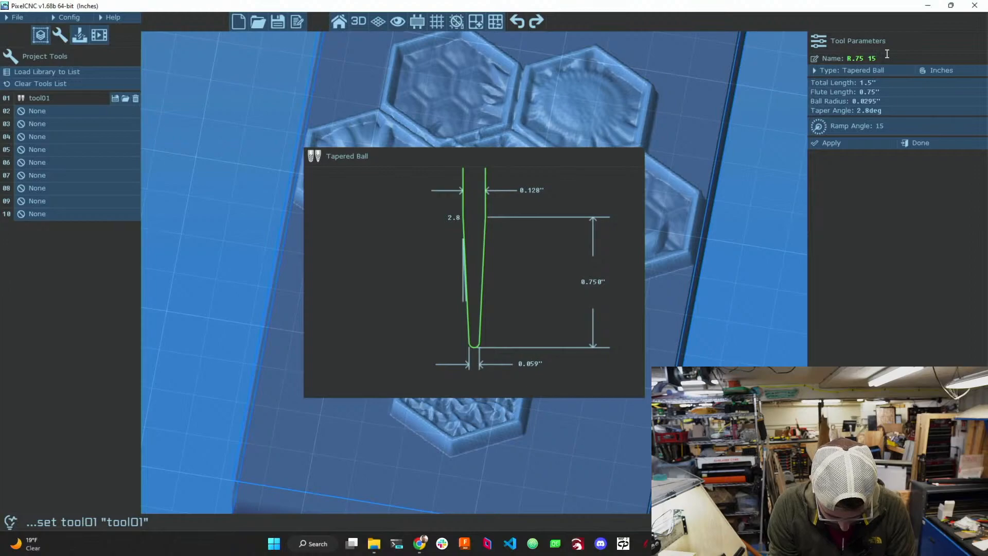
pyautogui.write(' D1/8 Taper')
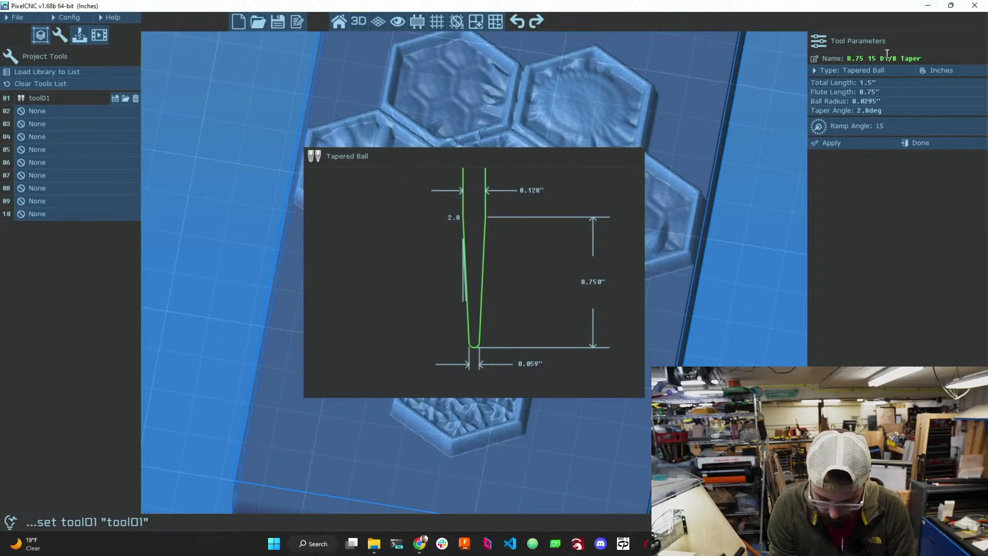
pyautogui.write('ll')
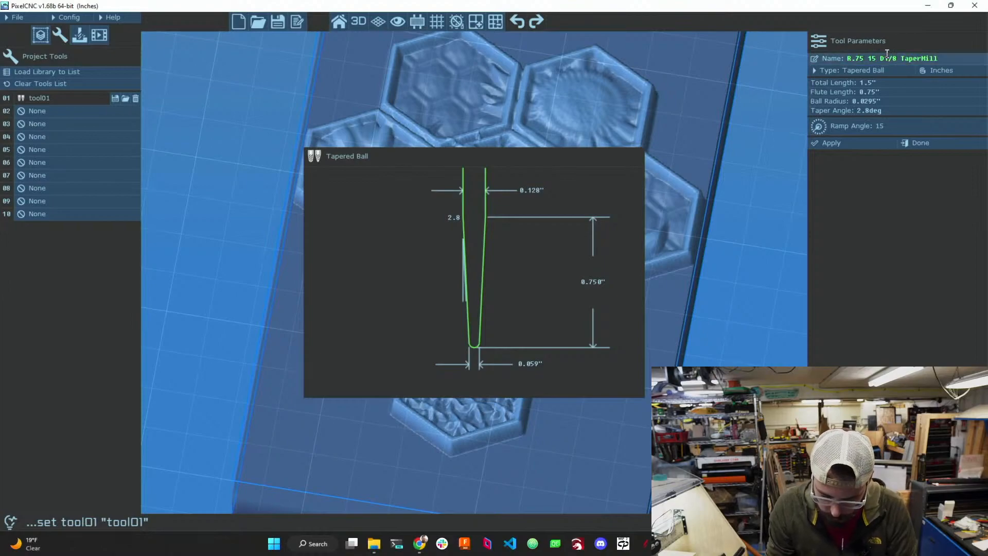
pyautogui.click(839, 143)
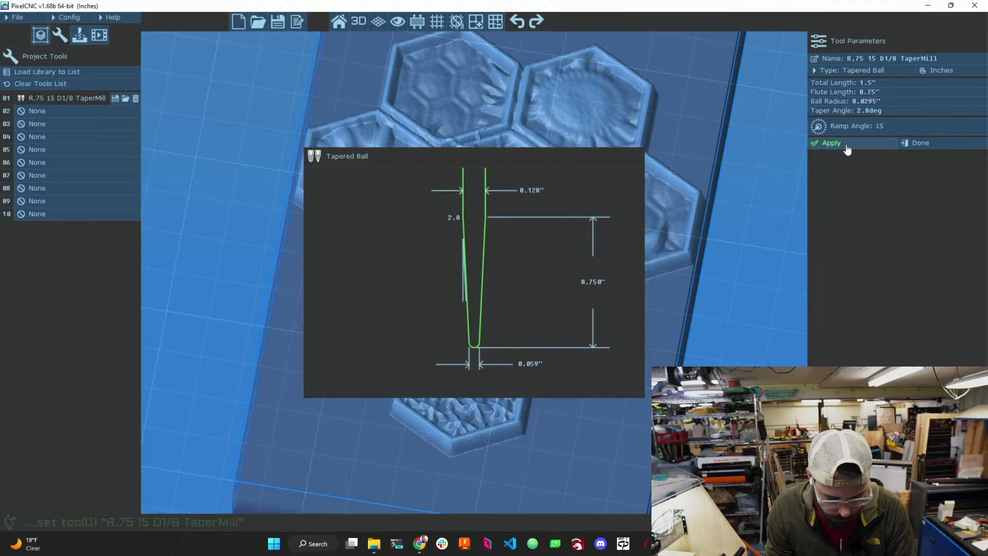
pyautogui.click(824, 143)
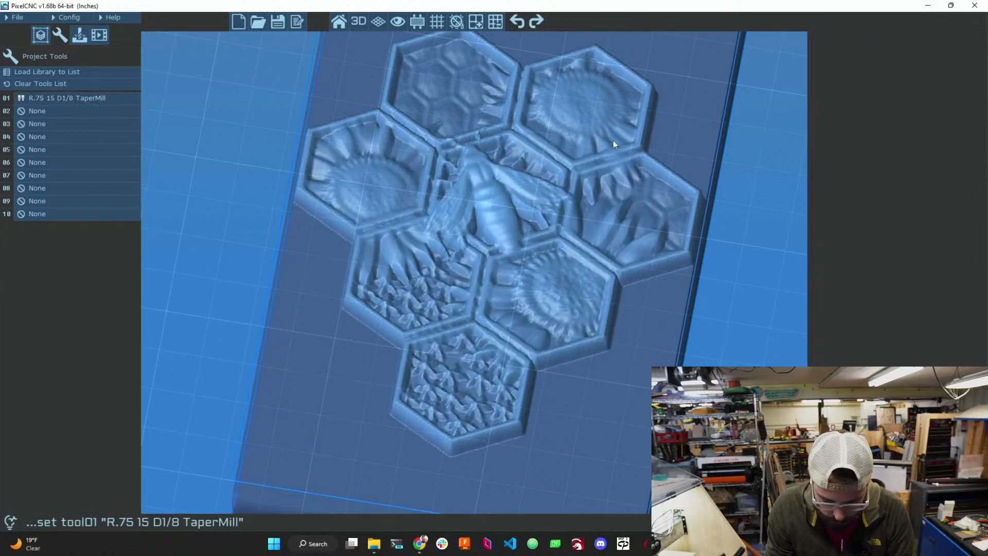
# - Save the R.75 15 D1/8 TaperMill tool to slot 01 of the tool library and finish editing the tool
pyautogui.click(73, 98)
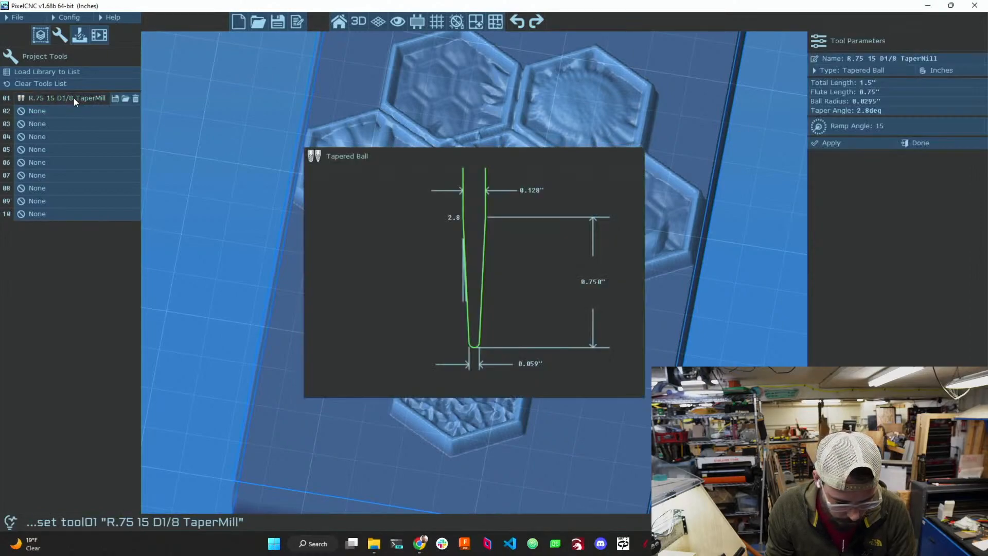
pyautogui.click(114, 98)
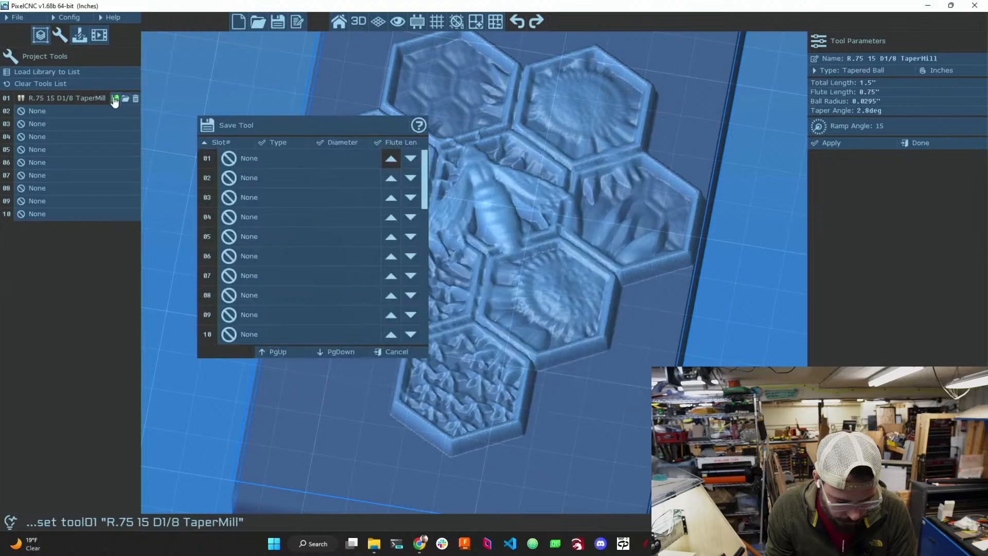
pyautogui.click(252, 160)
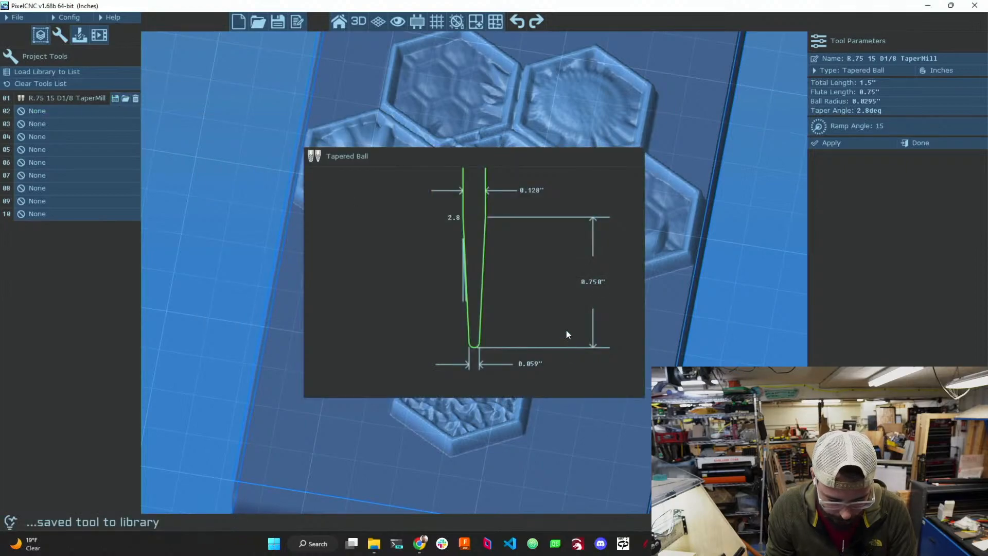
pyautogui.click(918, 143)
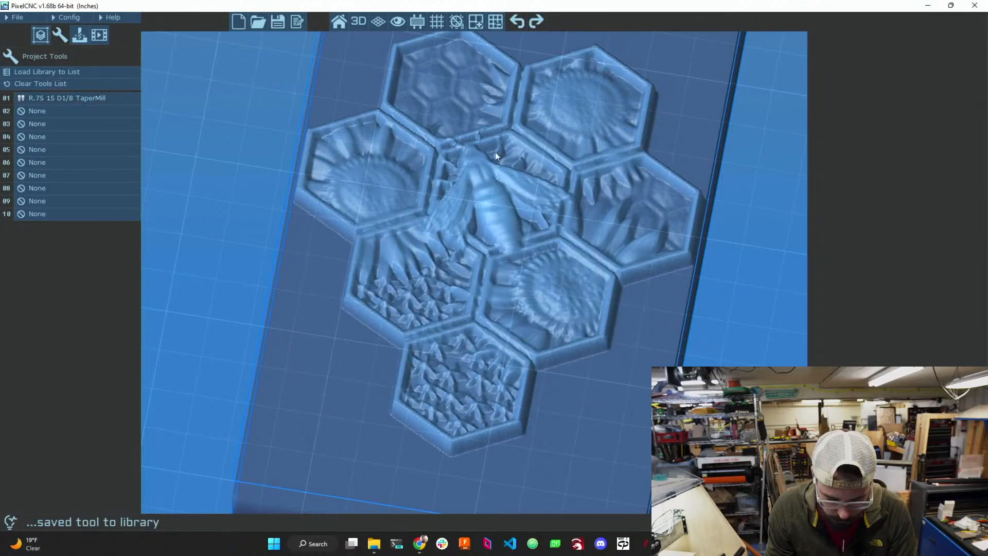
pyautogui.click(69, 98)
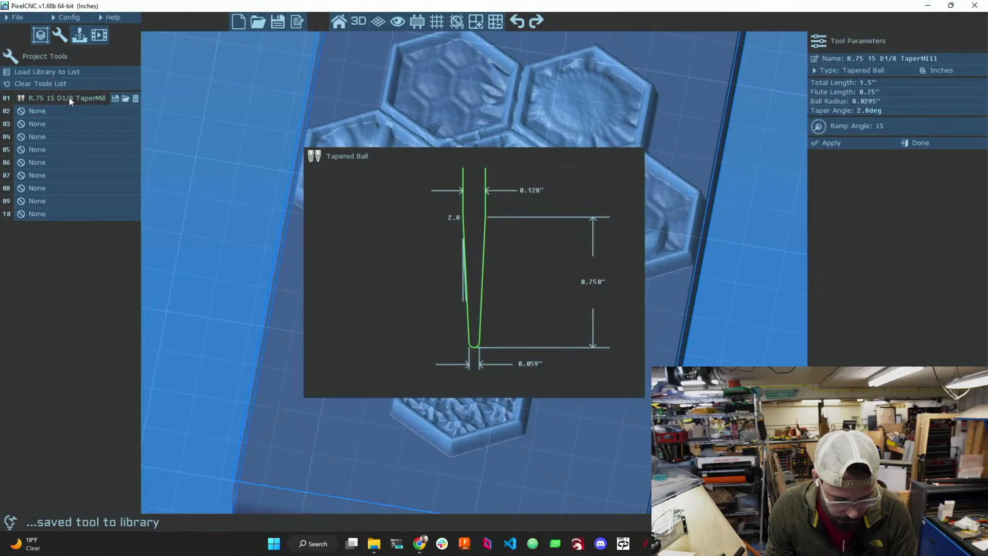
pyautogui.click(929, 144)
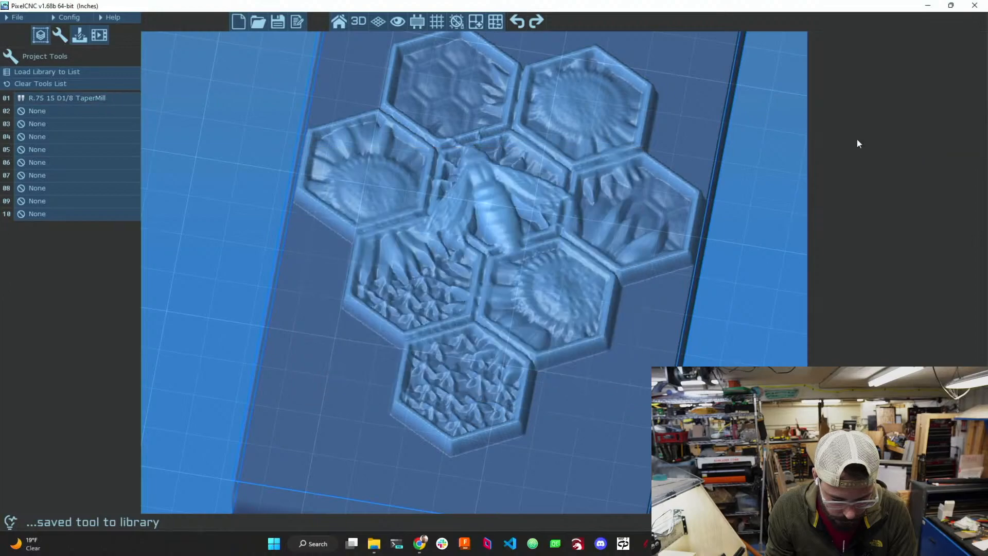
# - Create a new CNC operation of the Parallel Carving type for the bee model
pyautogui.click(79, 35)
pyautogui.click(56, 74)
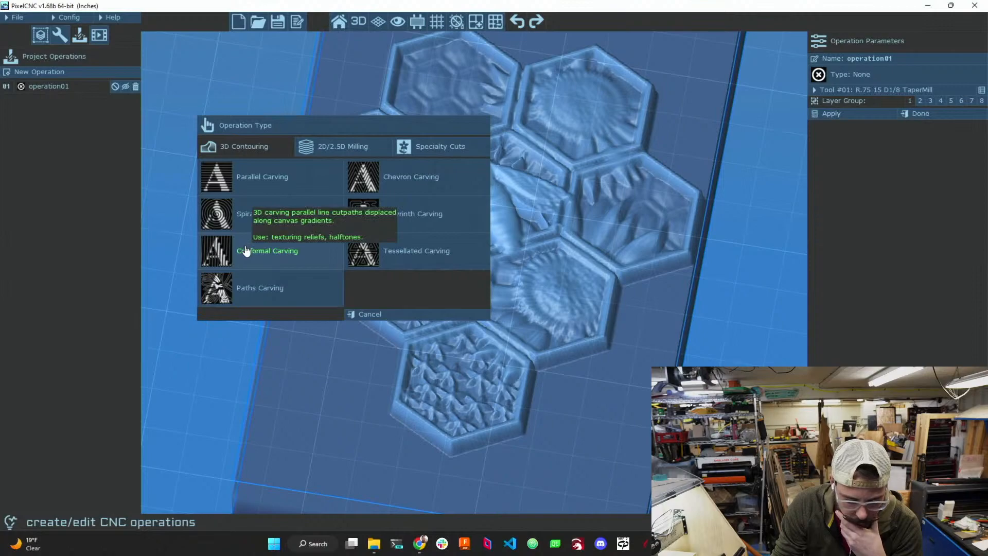
pyautogui.click(252, 177)
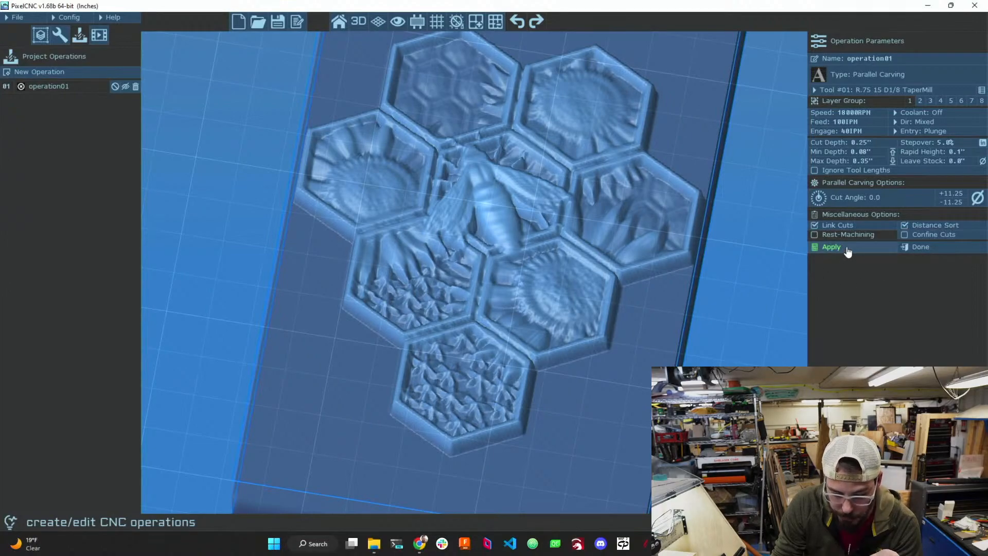
# - Set the parallel carving's maximum depth to 0.25" and its stepover to 25%, and apply the operation
pyautogui.click(855, 161)
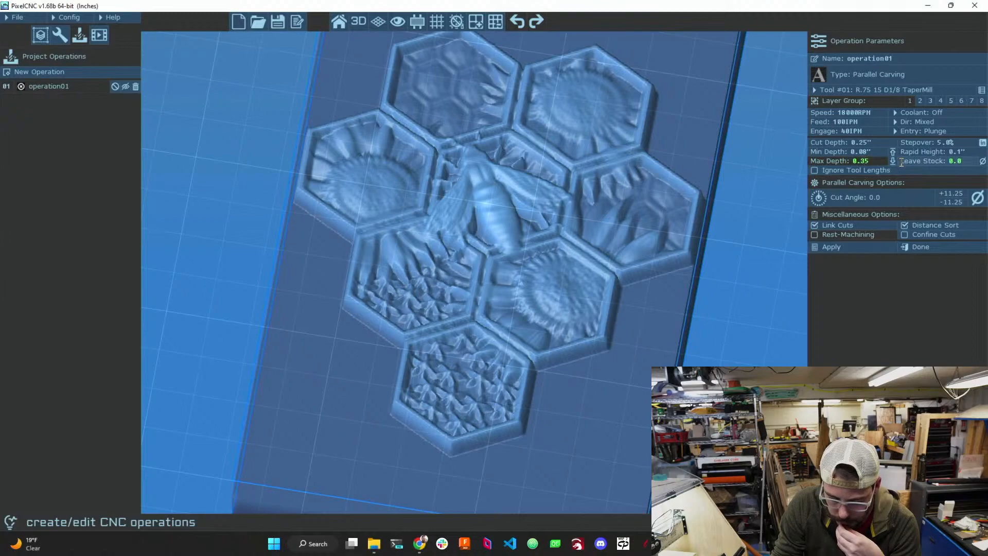
pyautogui.press('BackSpace')
pyautogui.press('BackSpace')
pyautogui.write('25')
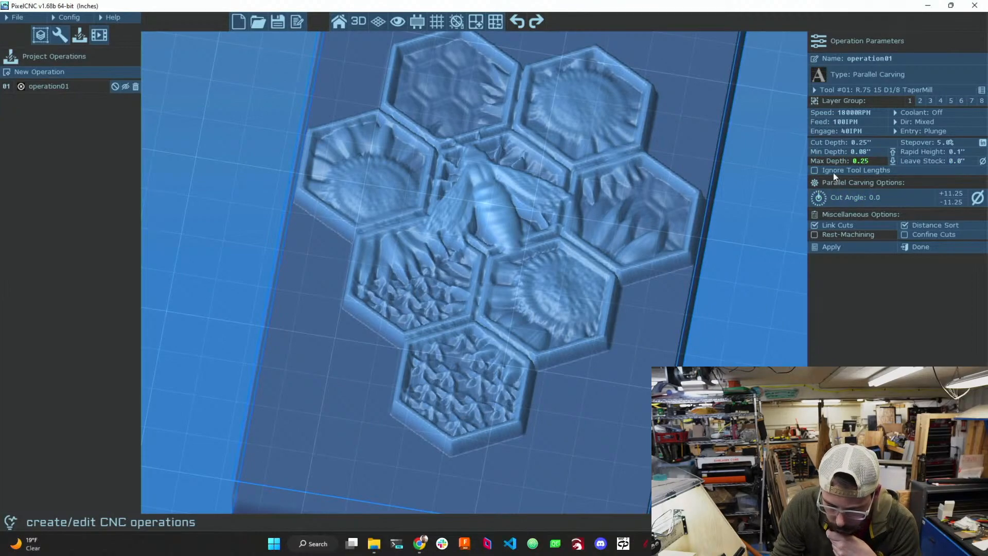
pyautogui.click(941, 143)
pyautogui.click(942, 143)
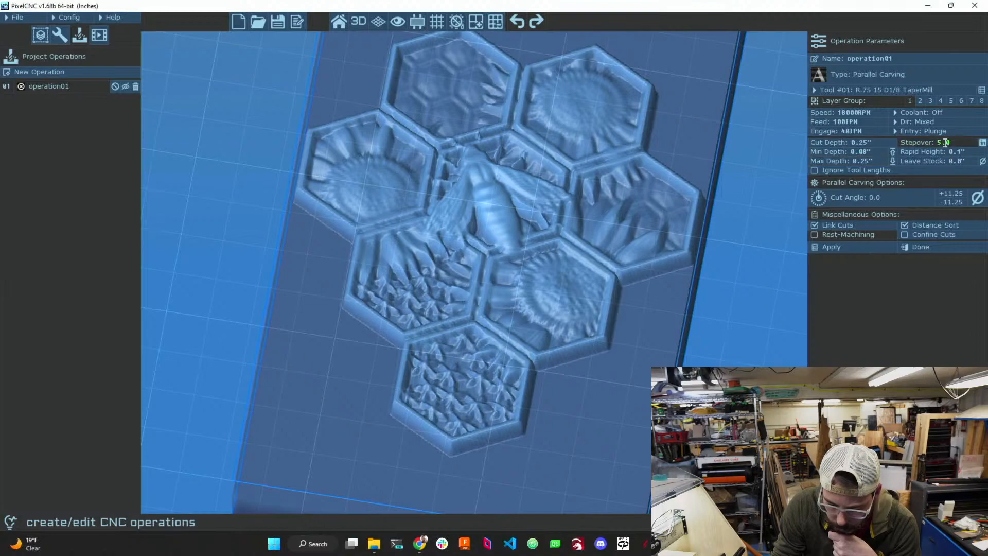
pyautogui.write('2')
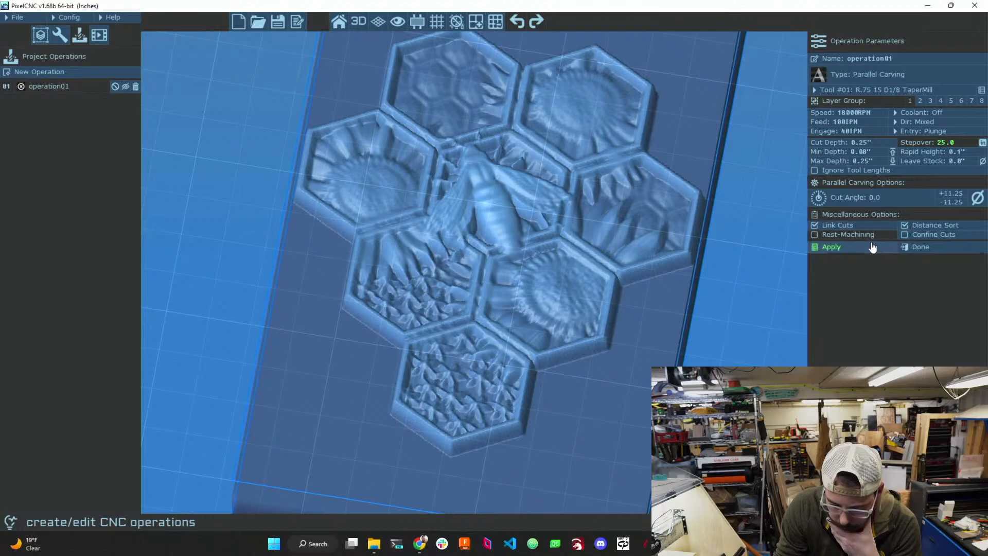
pyautogui.click(863, 249)
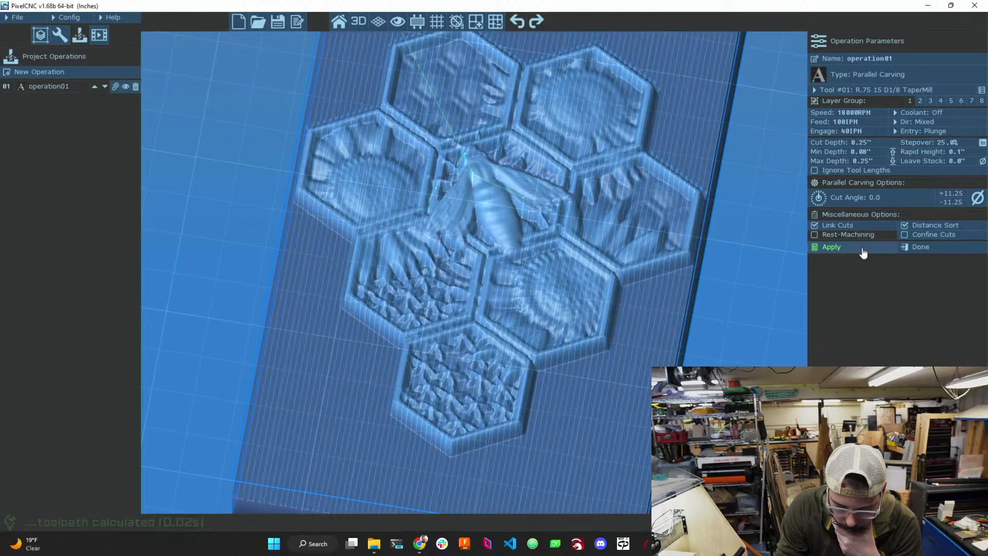
# - Set the parallel carving's minimum depth to 0.06" and recalculate its toolpath
pyautogui.moveTo(669, 297); pyautogui.dragTo(538, 183)
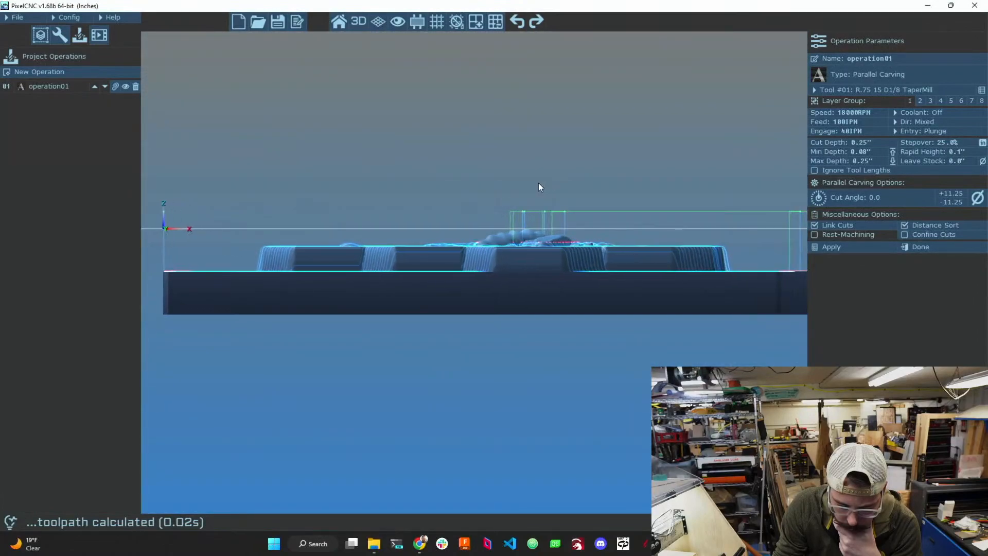
pyautogui.moveTo(524, 225); pyautogui.dragTo(517, 235)
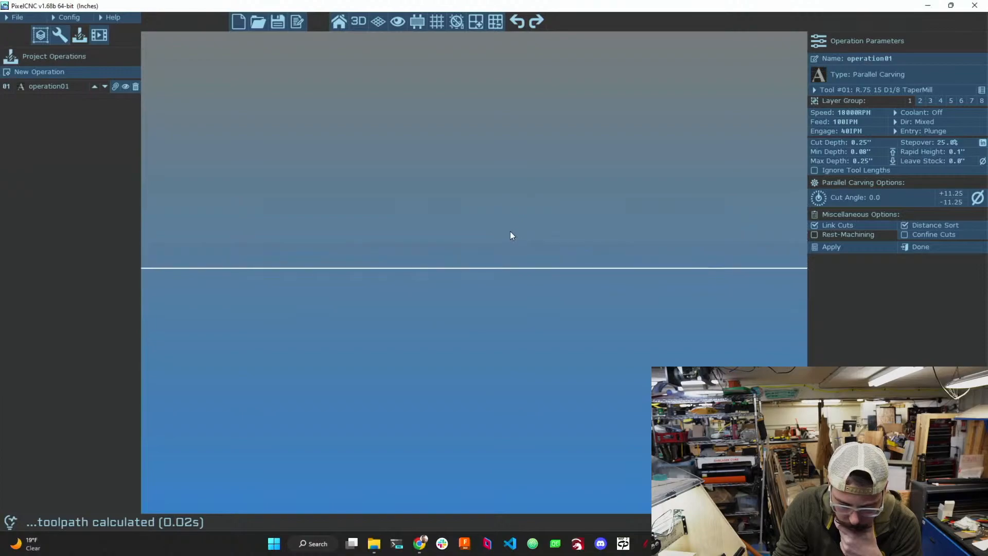
pyautogui.click(338, 23)
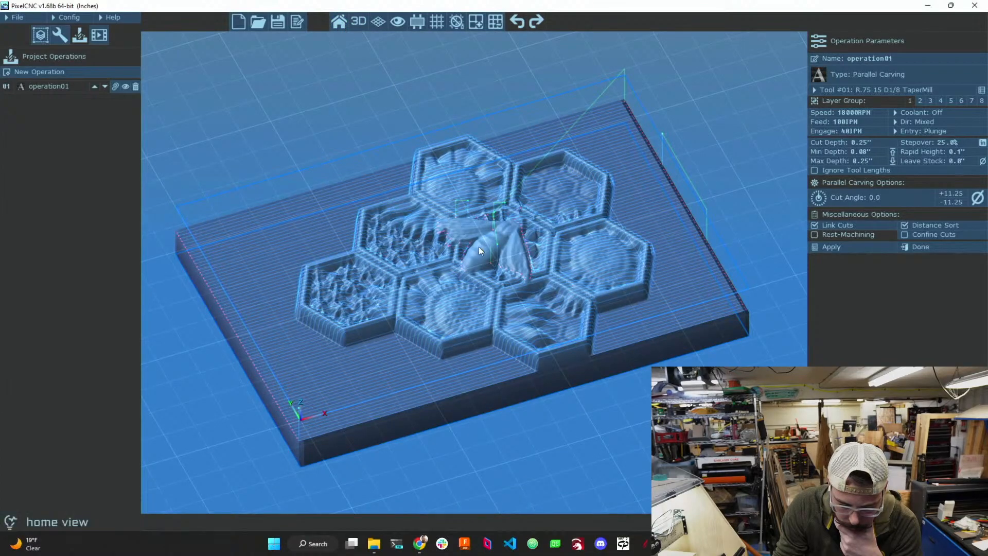
pyautogui.scroll(6, 482, 240)
pyautogui.scroll(-6, 482, 240)
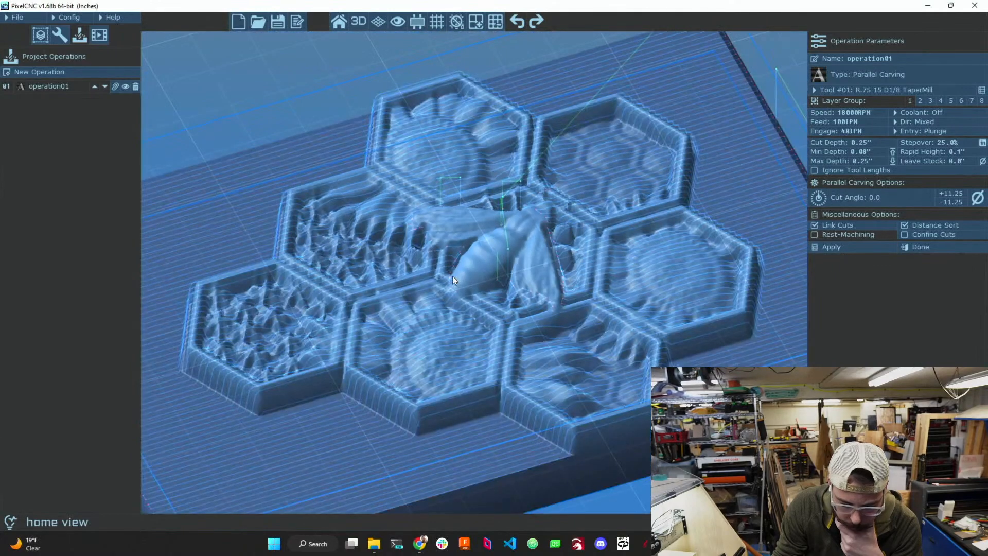
pyautogui.click(867, 152)
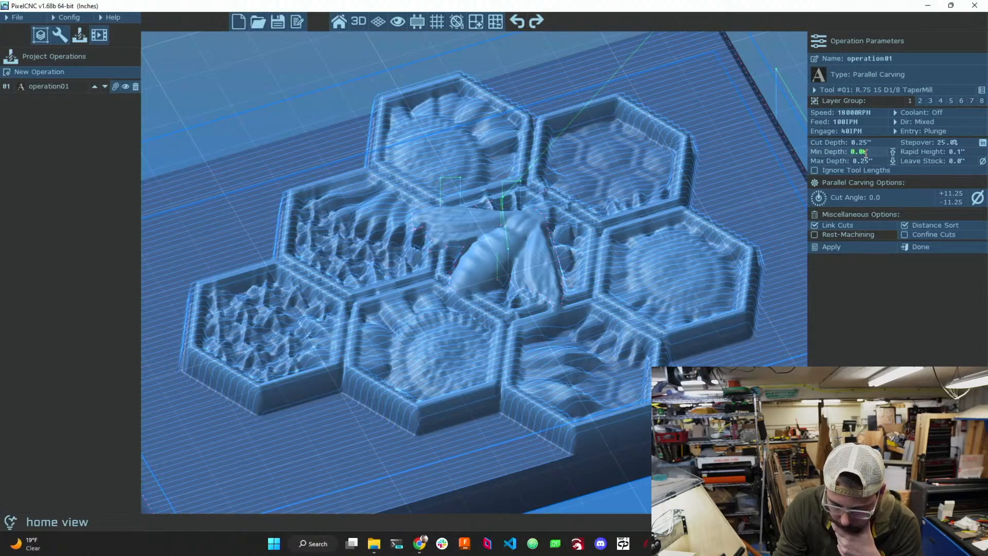
pyautogui.click(864, 160)
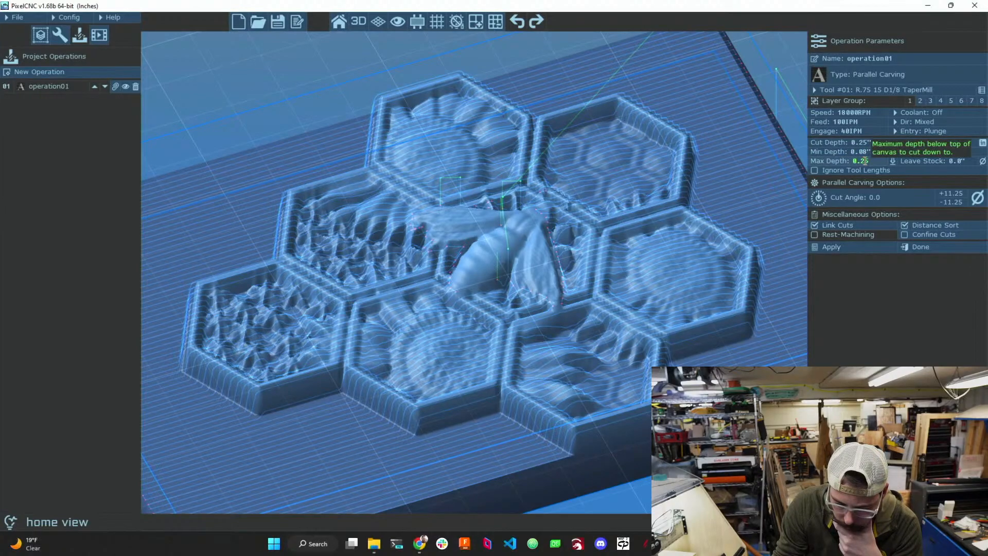
pyautogui.click(860, 143)
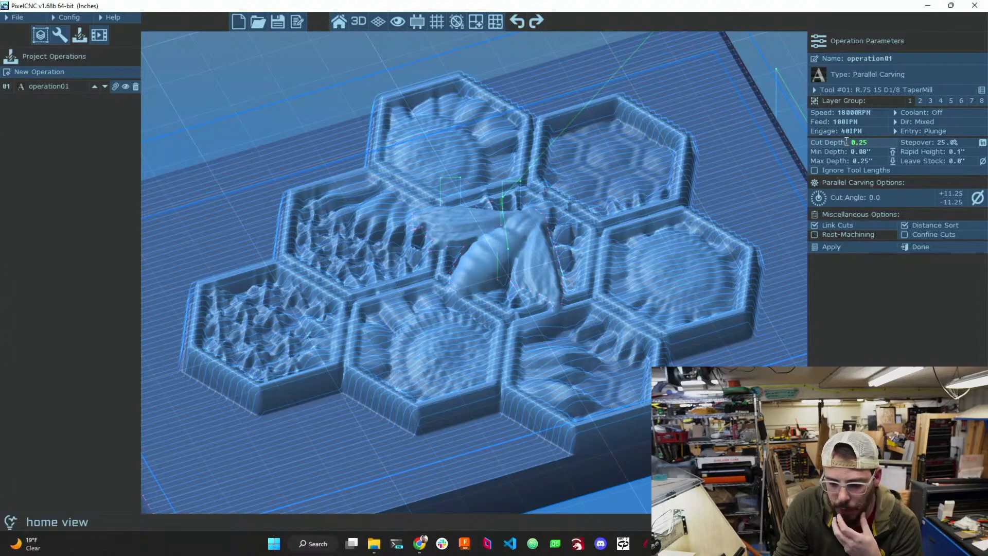
pyautogui.click(855, 151)
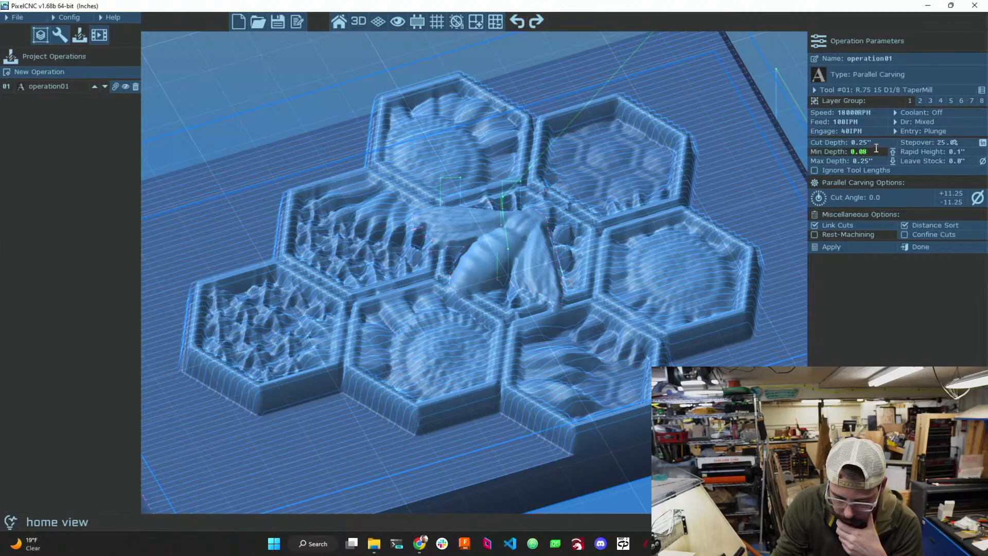
pyautogui.write('6')
pyautogui.click(864, 252)
pyautogui.click(863, 254)
# - Open the properties of the 2113. BEE.STL layer on the project canvas
pyautogui.scroll(-5, 489, 261)
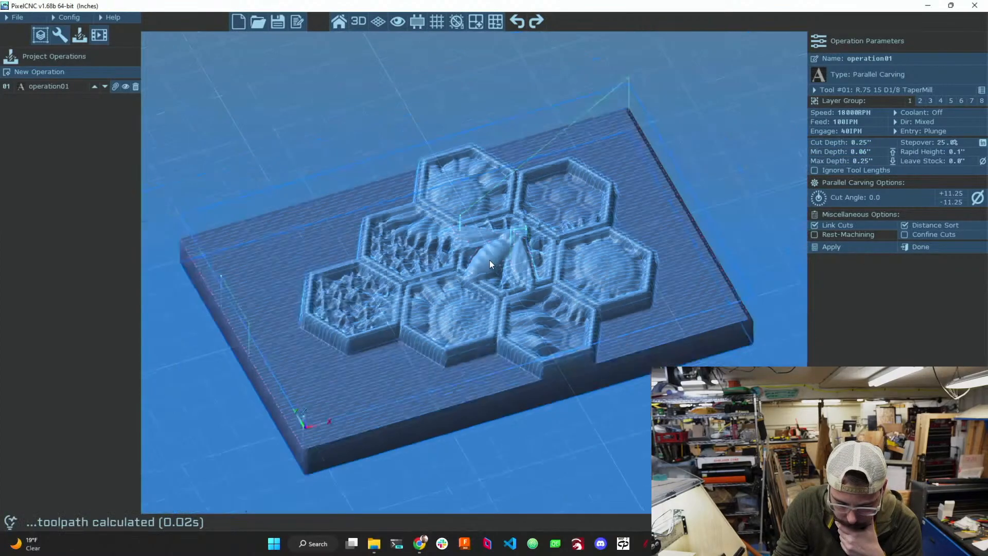
pyautogui.scroll(10, 489, 260)
pyautogui.scroll(-4, 490, 261)
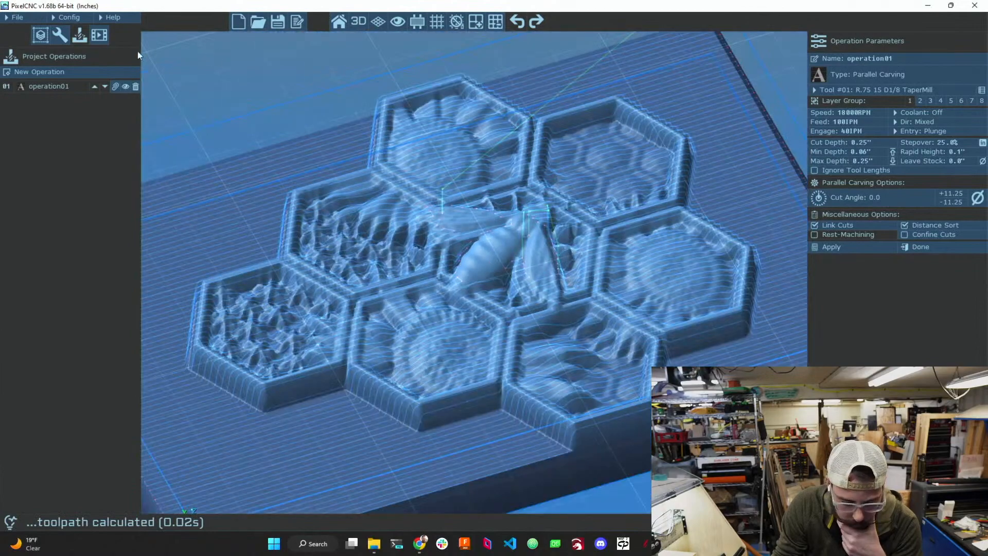
pyautogui.click(41, 36)
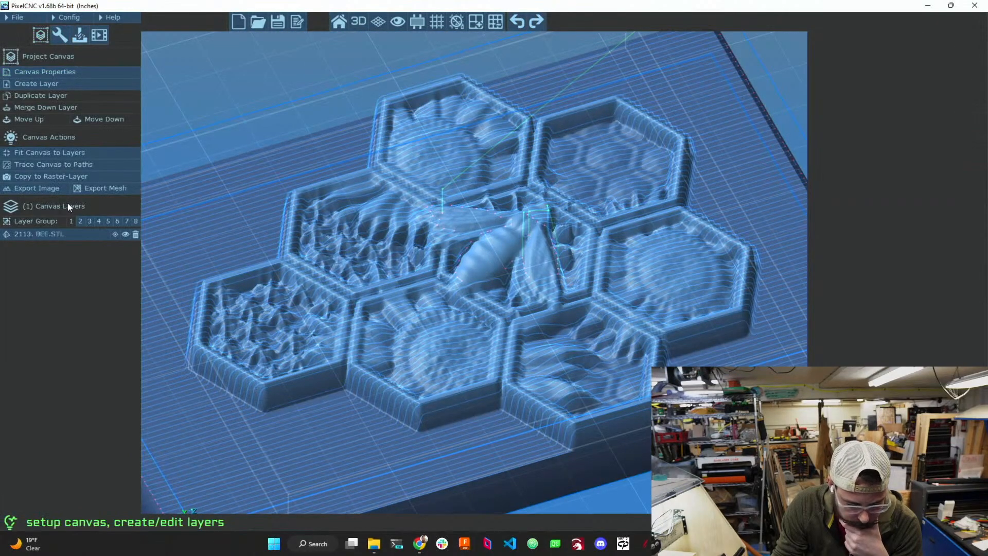
pyautogui.click(47, 235)
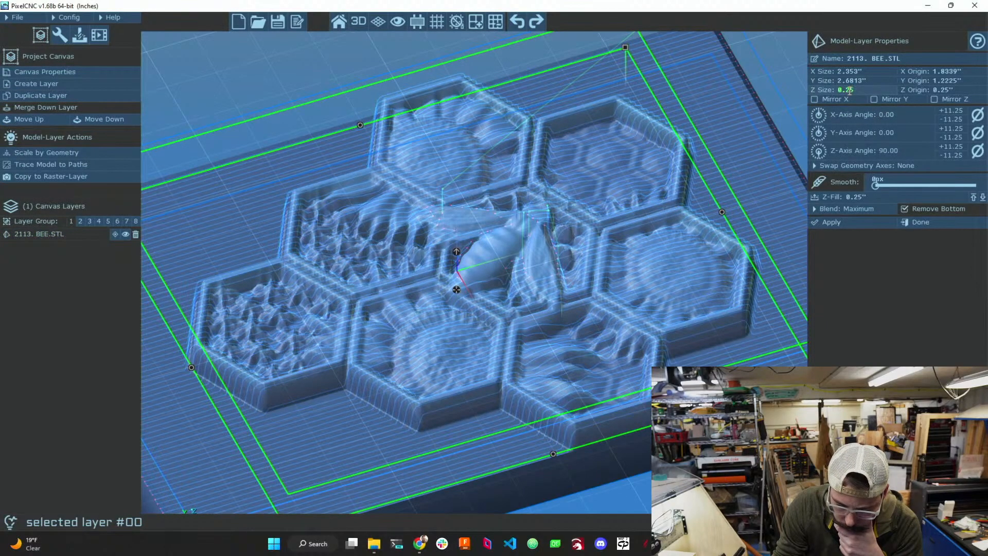
pyautogui.moveTo(854, 90); pyautogui.dragTo(847, 91)
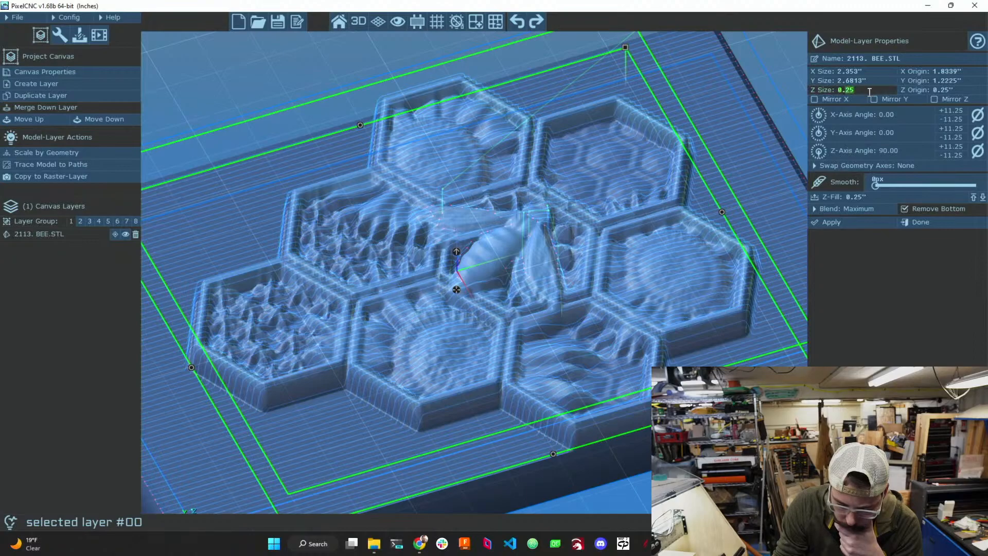
pyautogui.write('3')
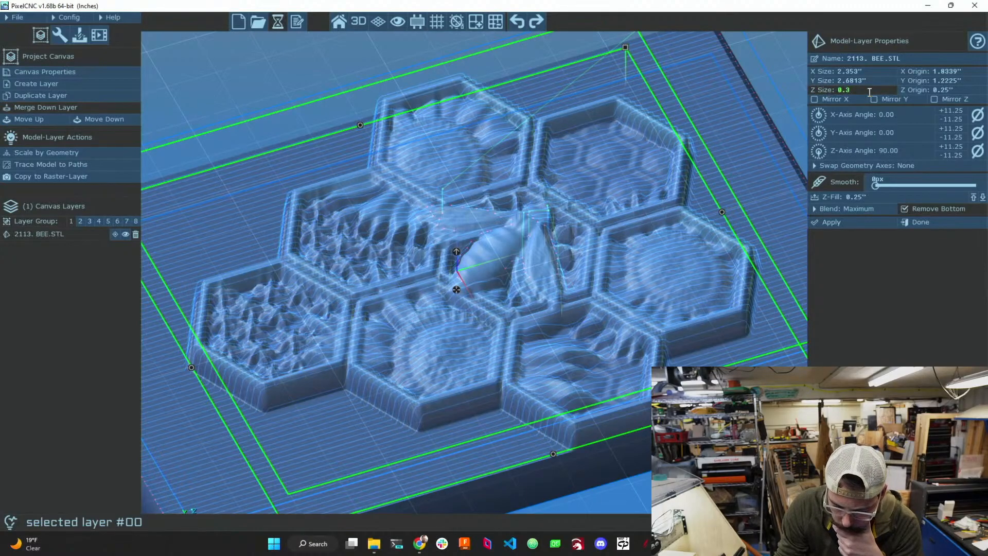
pyautogui.press('BackSpace')
pyautogui.write('25')
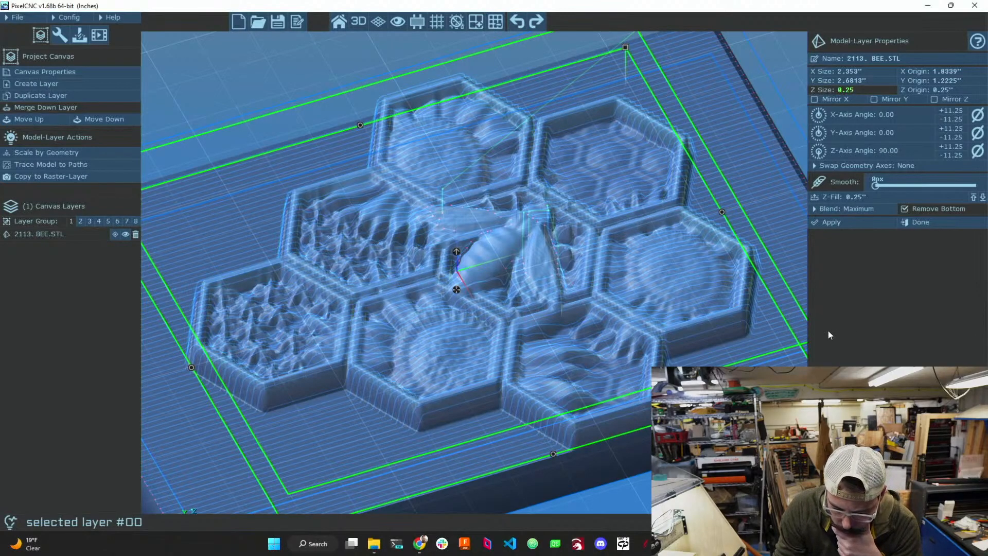
# - Set the bee layer's Z-Fill and its Z origin to 0.2", applying each change
pyautogui.click(870, 198)
pyautogui.press('BackSpace')
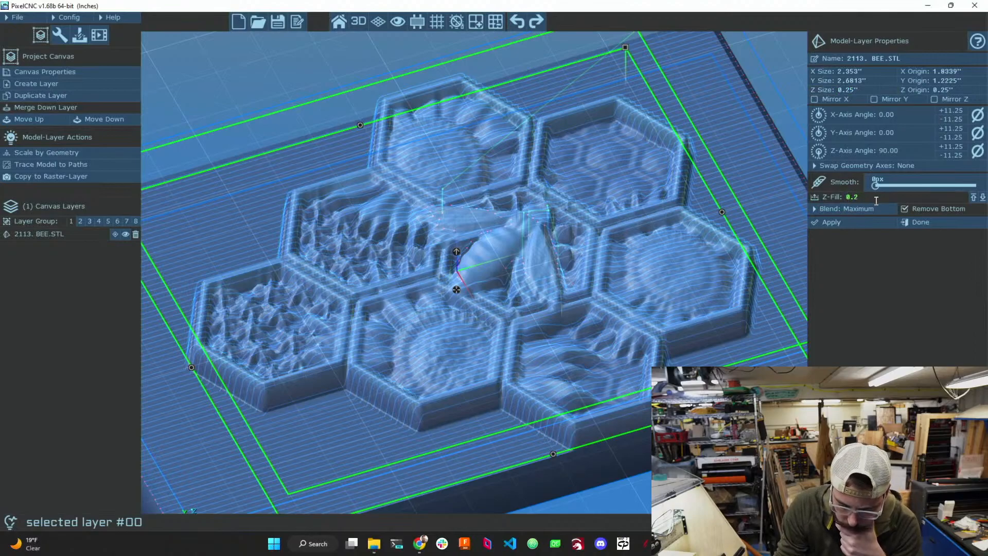
pyautogui.click(850, 223)
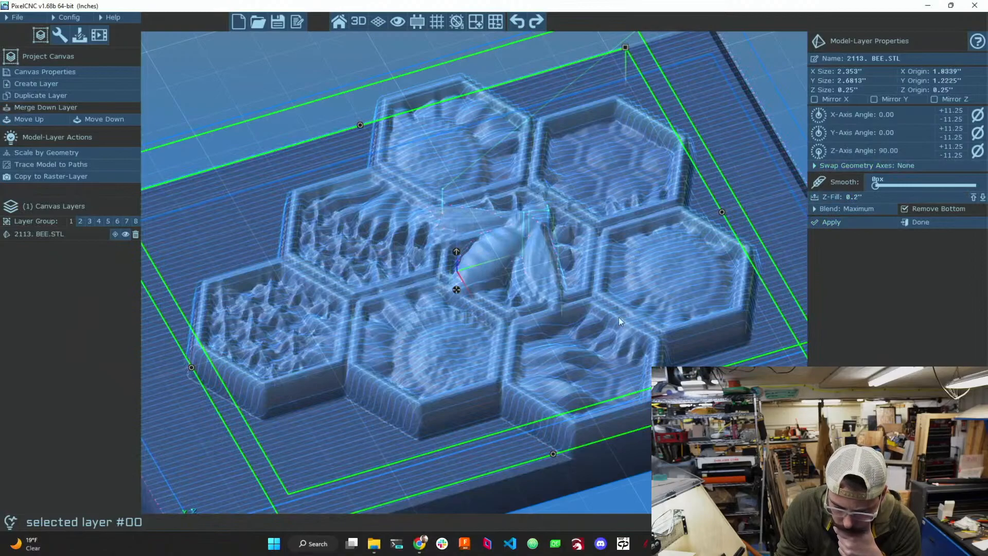
pyautogui.click(947, 89)
pyautogui.press('BackSpace')
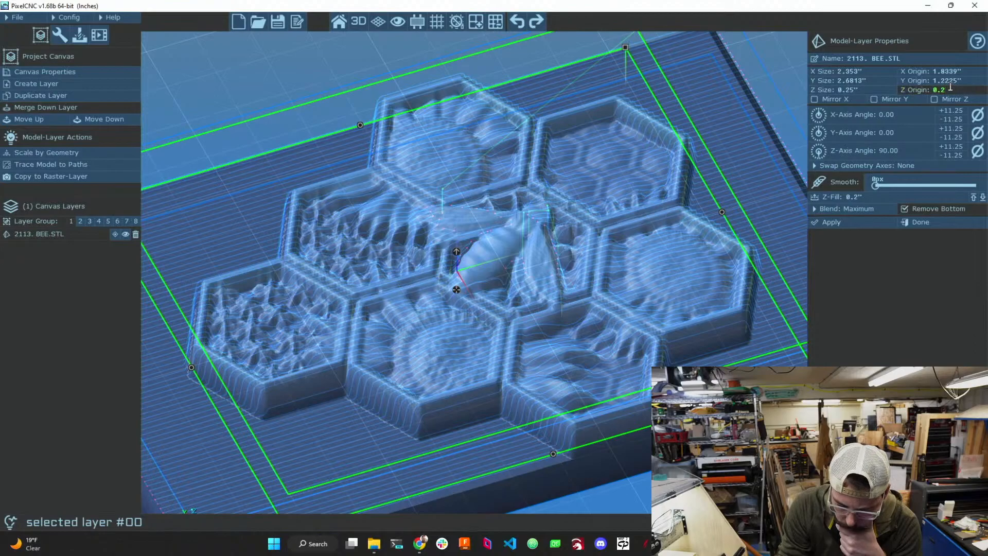
pyautogui.click(829, 222)
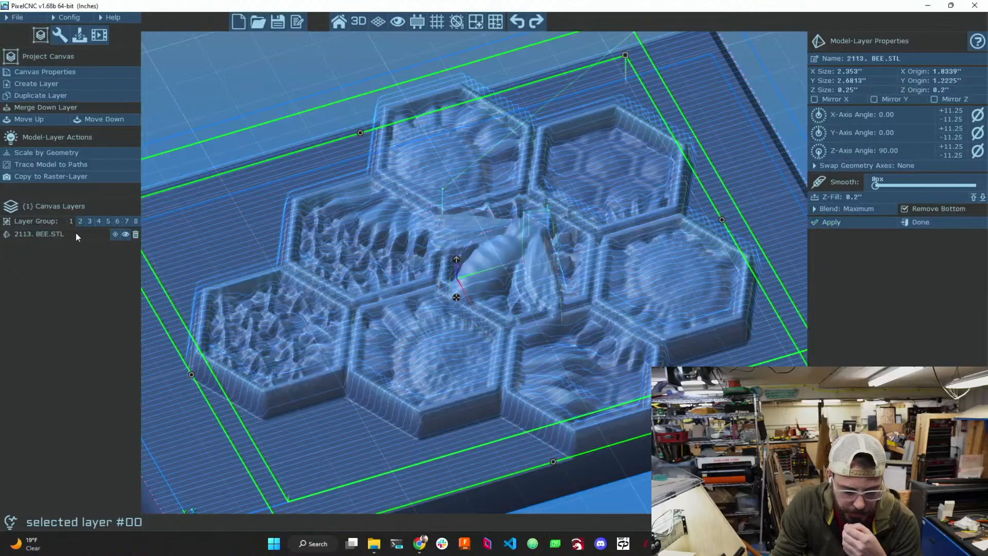
# - Recalculate the parallel carving toolpath of operation01 for the lowered bee model, check it and finish editing the operation
pyautogui.click(80, 37)
pyautogui.click(39, 72)
pyautogui.click(80, 86)
pyautogui.click(830, 248)
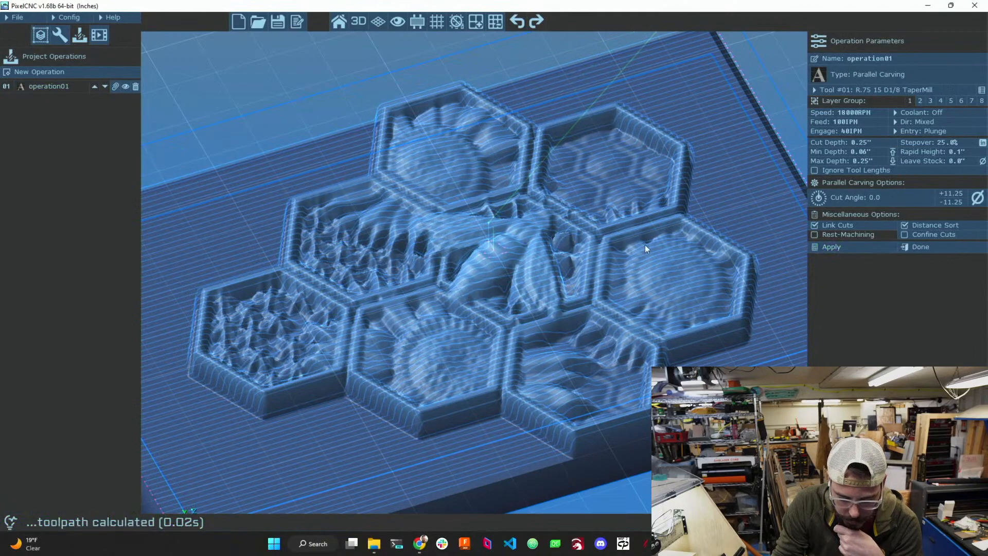
pyautogui.scroll(-5, 578, 256)
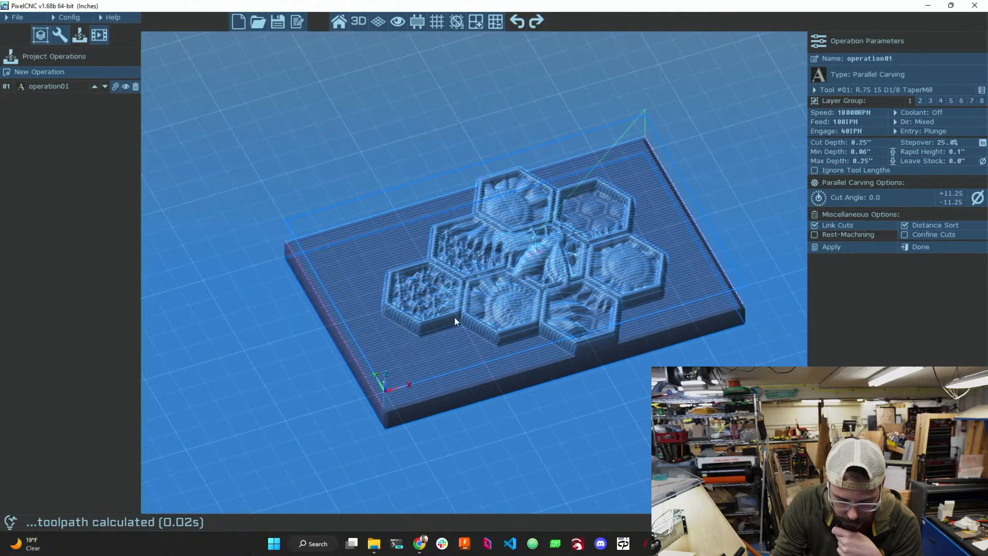
pyautogui.scroll(4, 578, 284)
pyautogui.scroll(-2, 578, 284)
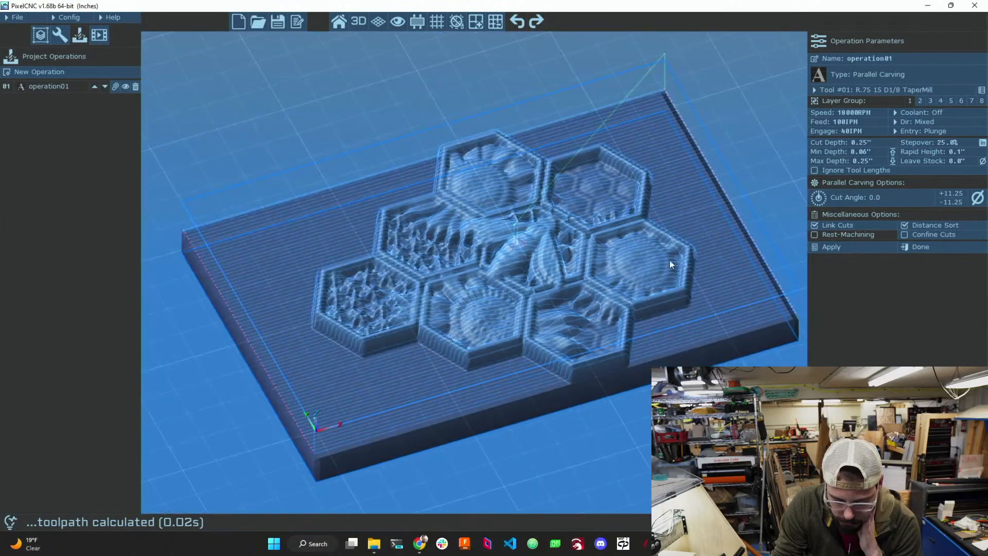
pyautogui.click(913, 247)
# - Try to create and apply a Paths Carving operation
pyautogui.click(66, 75)
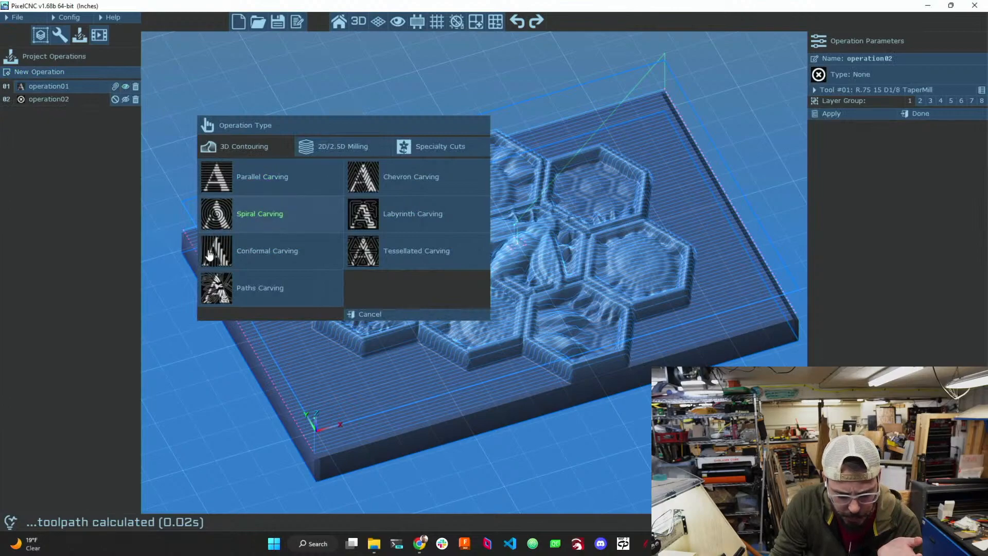
pyautogui.click(234, 289)
pyautogui.click(837, 250)
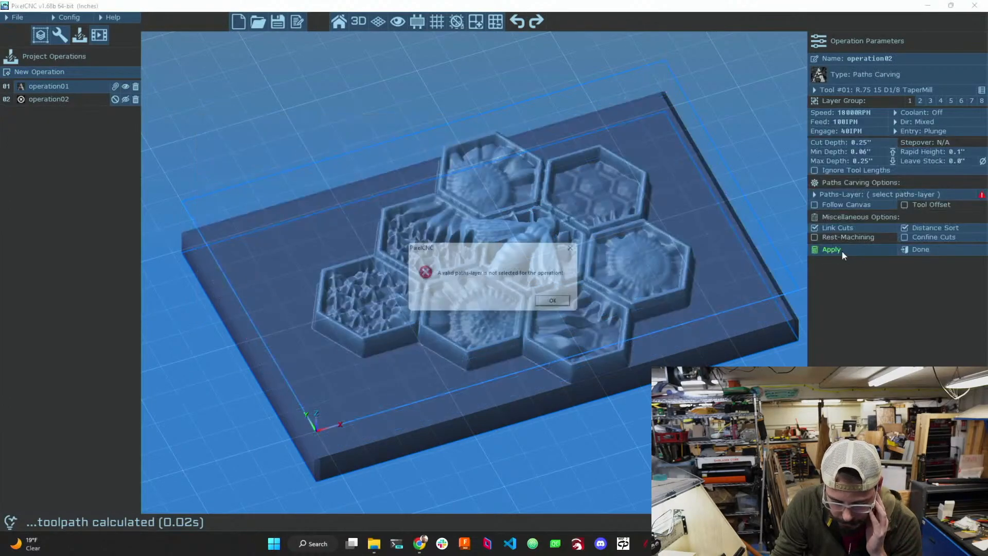
pyautogui.click(551, 306)
pyautogui.click(921, 250)
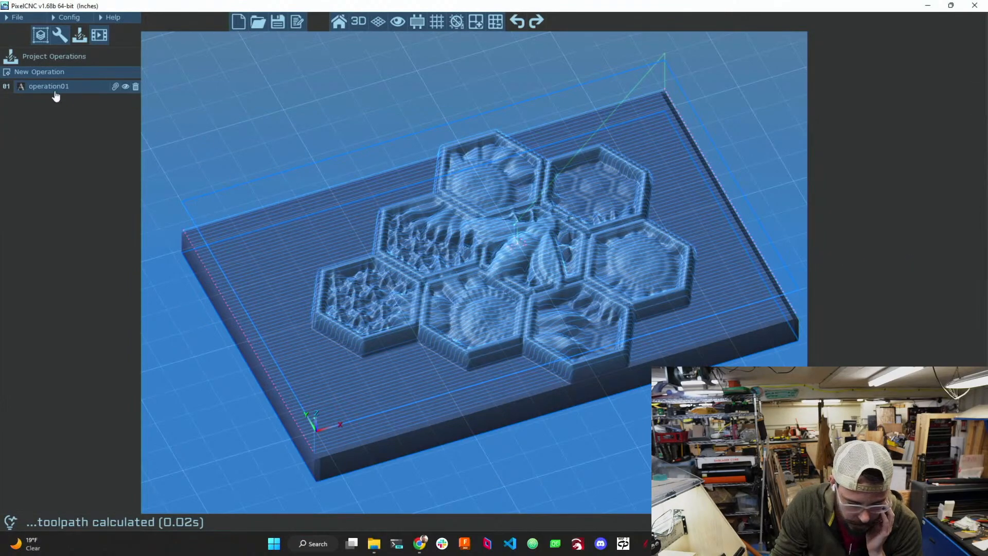
# - Add a Conformal Carving operation with its default parameters and calculate its toolpath
pyautogui.click(57, 71)
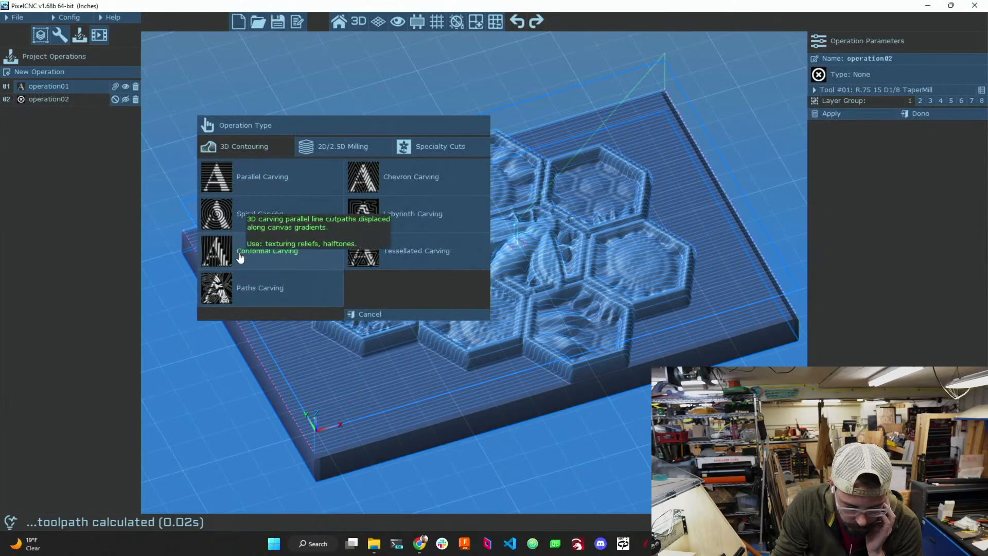
pyautogui.click(240, 256)
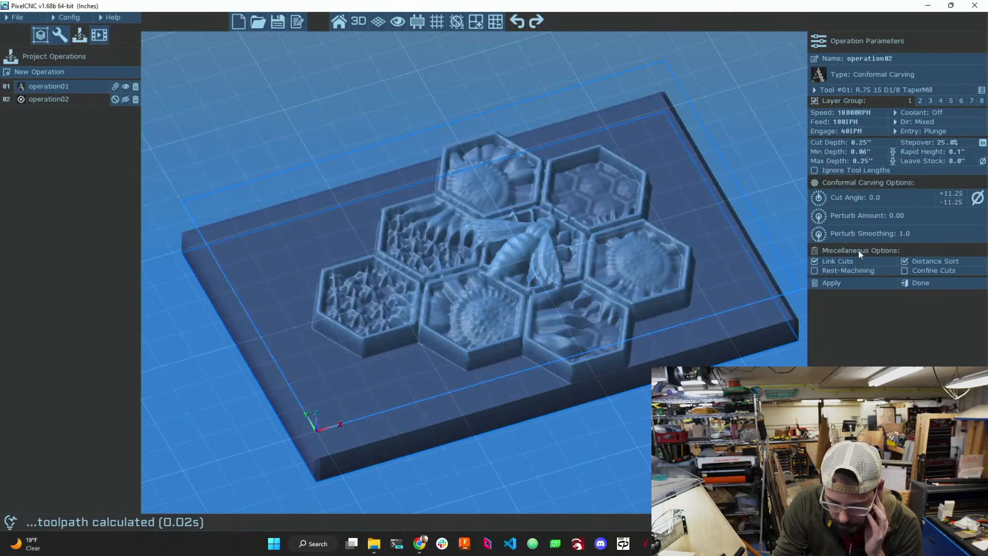
pyautogui.click(864, 288)
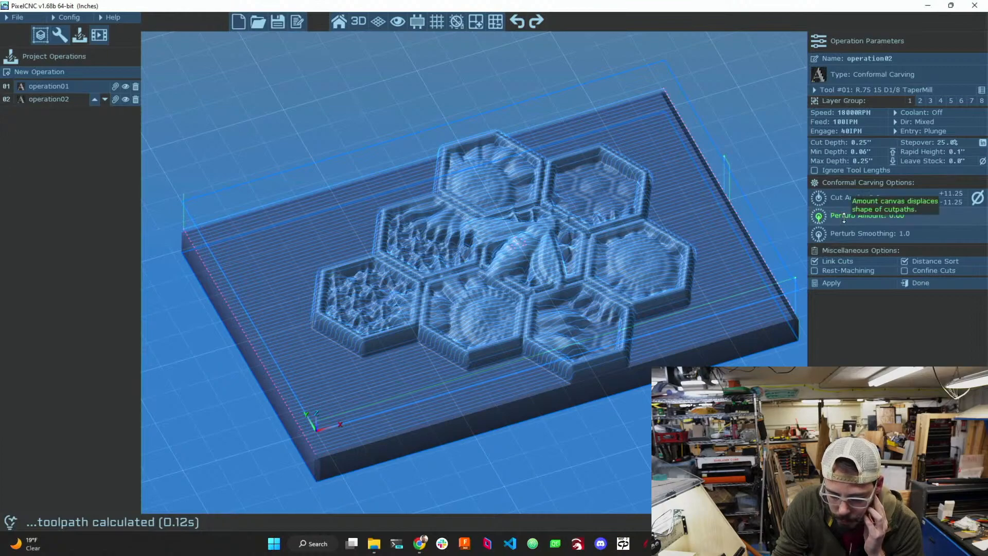
# - Set the conformal carving's Perturb Amount to 0.26 and Perturb Smoothing to 3.3, recalculate its toolpath and inspect it over the honeycomb
pyautogui.moveTo(845, 214); pyautogui.dragTo(797, 200)
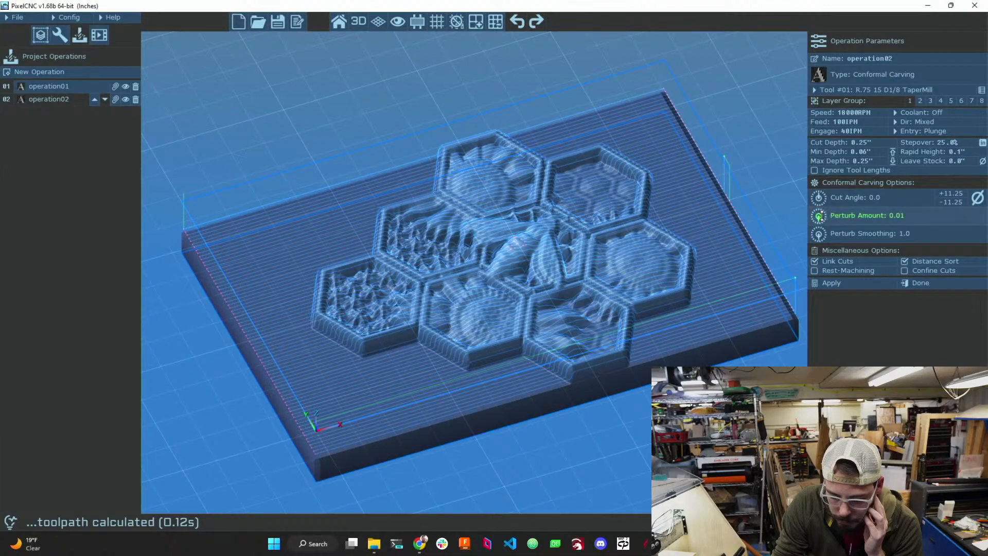
pyautogui.moveTo(850, 214); pyautogui.dragTo(843, 179)
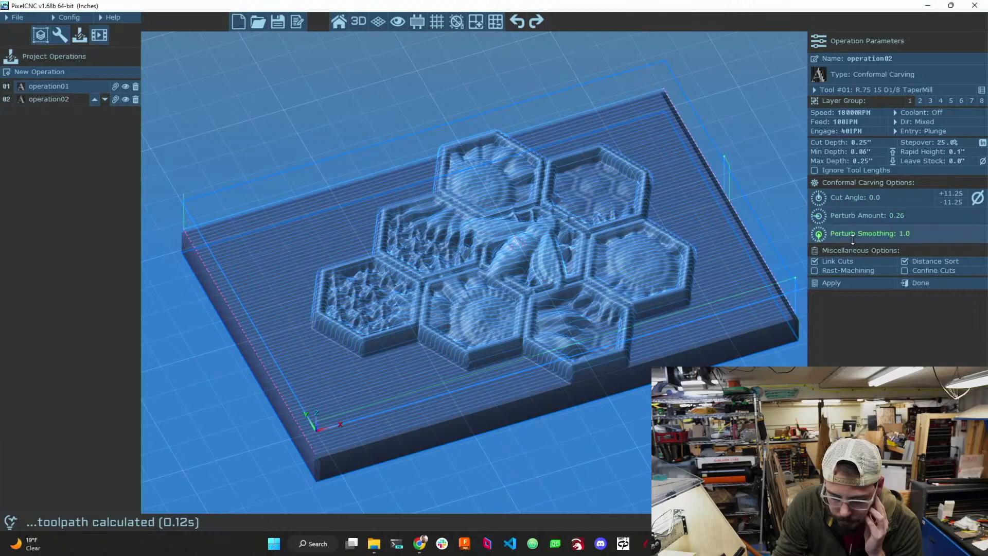
pyautogui.moveTo(852, 238); pyautogui.dragTo(849, 212)
pyautogui.moveTo(840, 170); pyautogui.dragTo(839, 171)
pyautogui.click(831, 283)
pyautogui.scroll(-2, 535, 296)
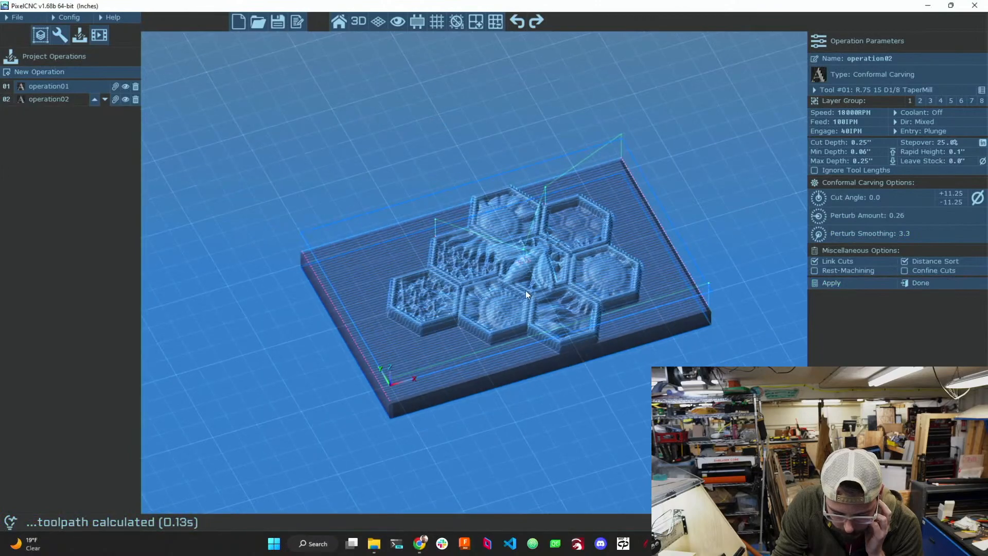
pyautogui.scroll(5, 517, 283)
pyautogui.scroll(-2, 515, 281)
pyautogui.scroll(-3, 513, 280)
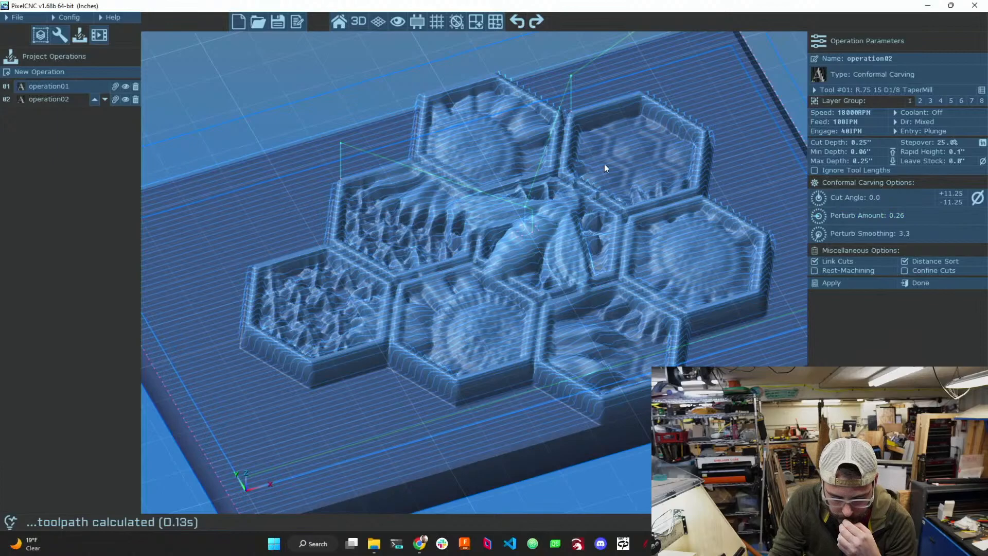
# - Simulate the project operations through operation02 and examine the carved surface around the bee and honeycomb cells
pyautogui.click(93, 40)
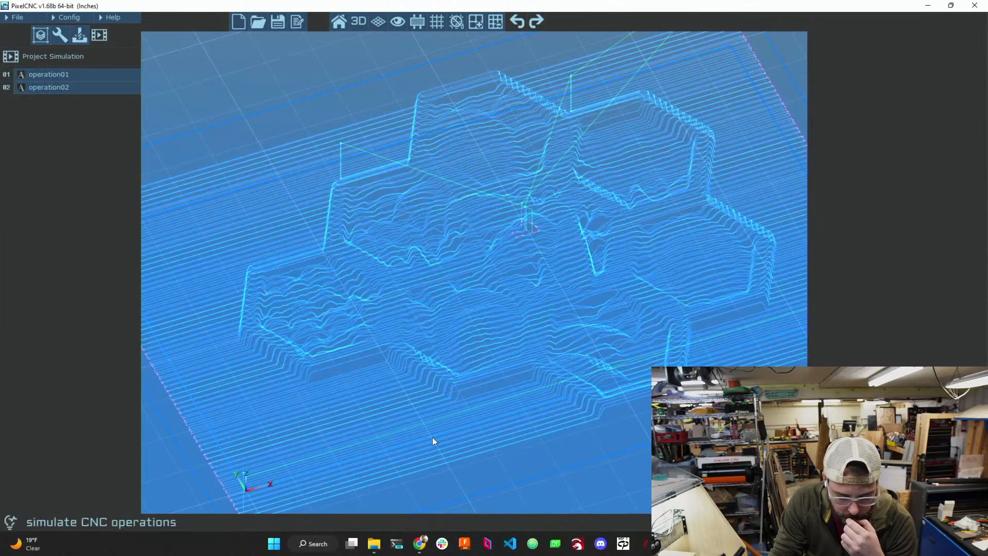
pyautogui.scroll(-2, 320, 305)
pyautogui.scroll(1, 319, 305)
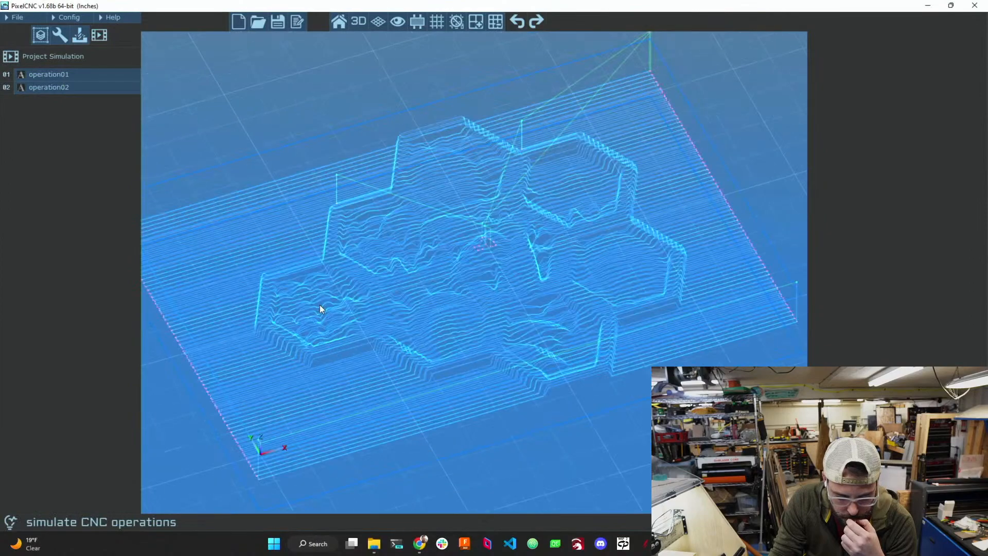
pyautogui.click(77, 89)
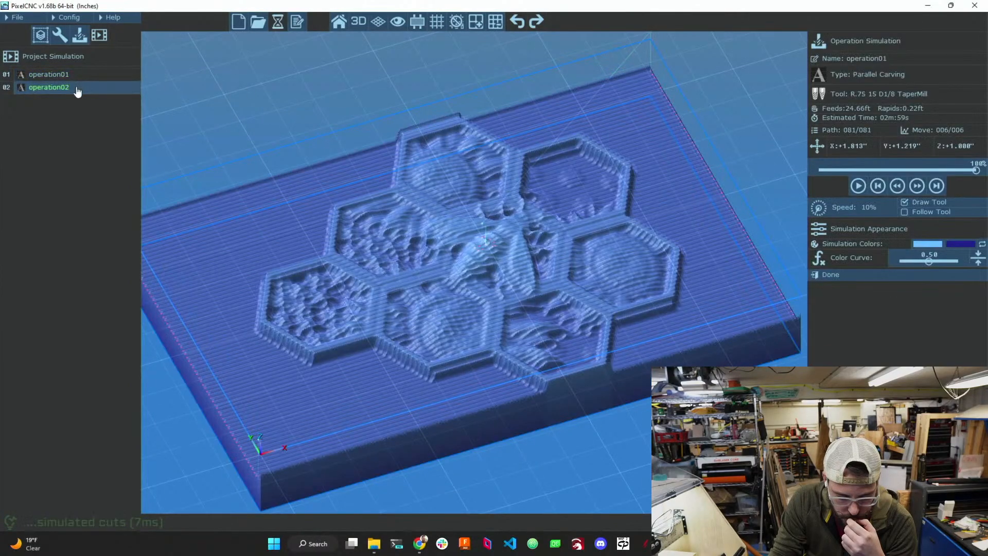
pyautogui.scroll(-1, 530, 332)
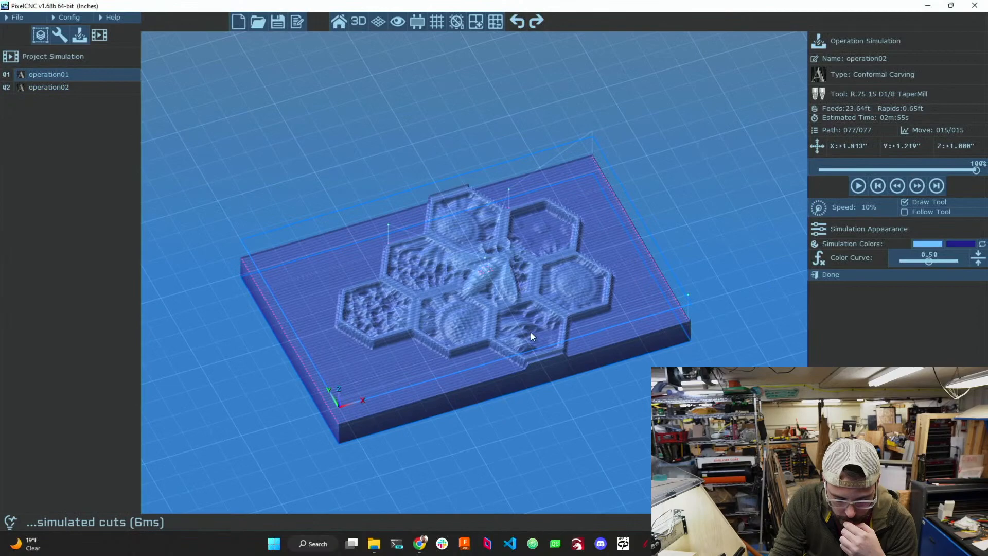
pyautogui.scroll(3, 499, 341)
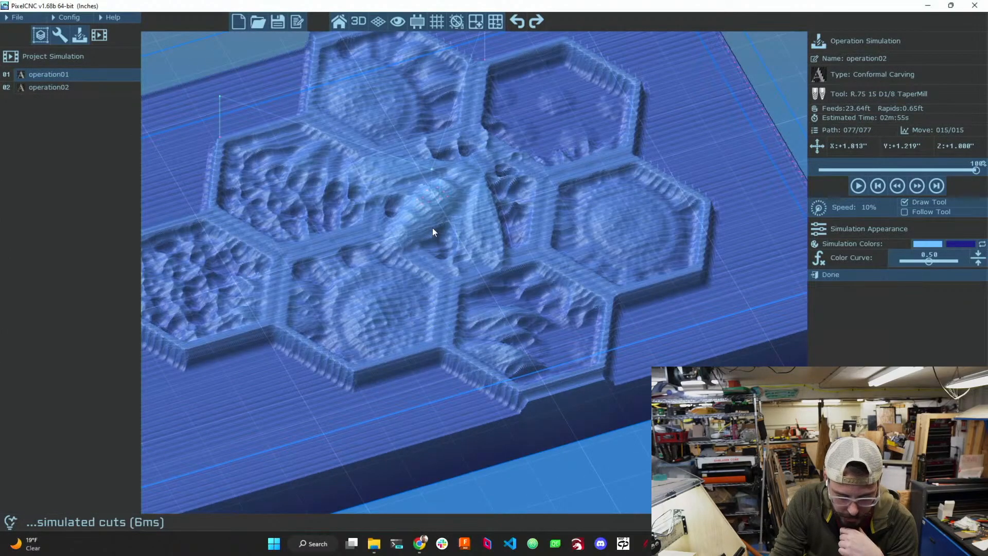
pyautogui.scroll(3, 433, 226)
pyautogui.scroll(-4, 432, 224)
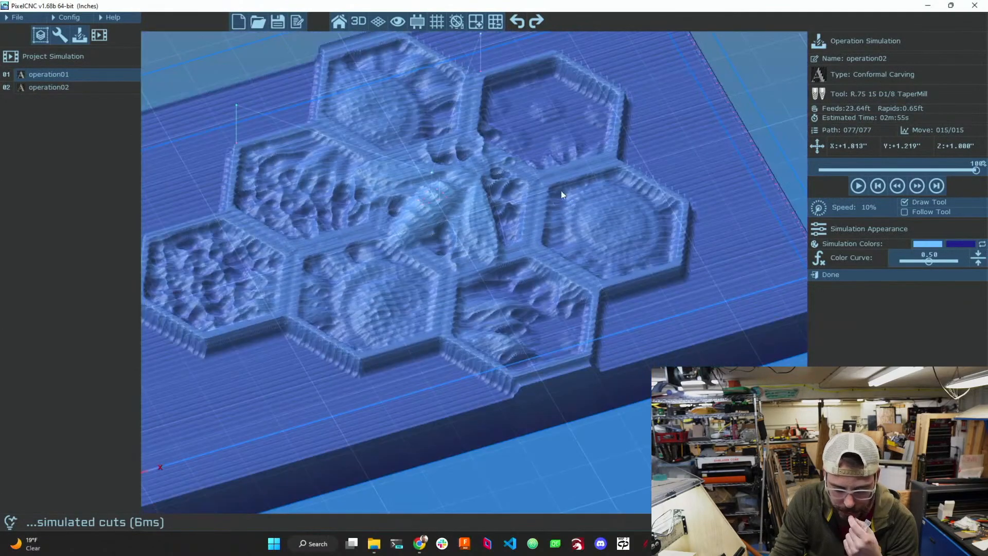
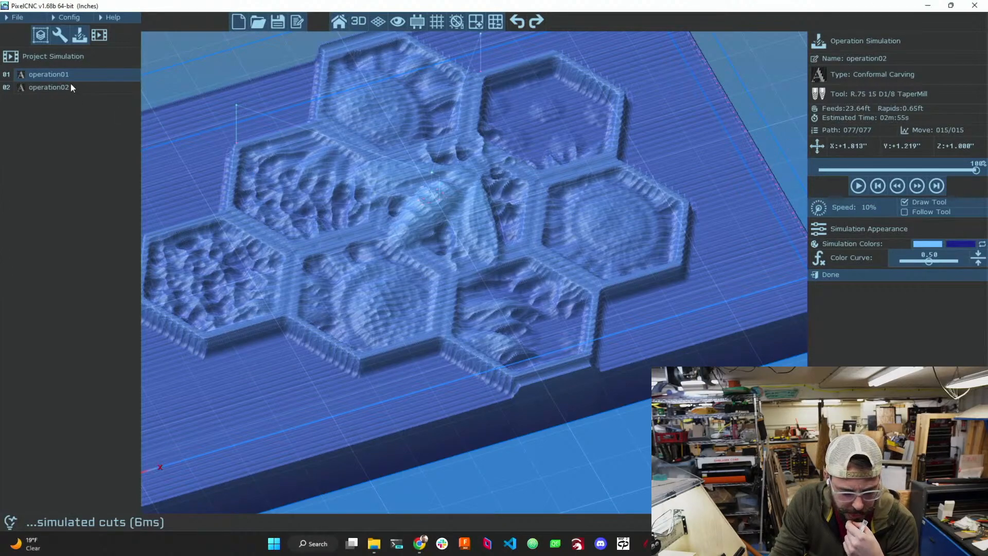
# - Delete the conformal carving operation02 from the project operations
pyautogui.click(80, 36)
pyautogui.click(68, 99)
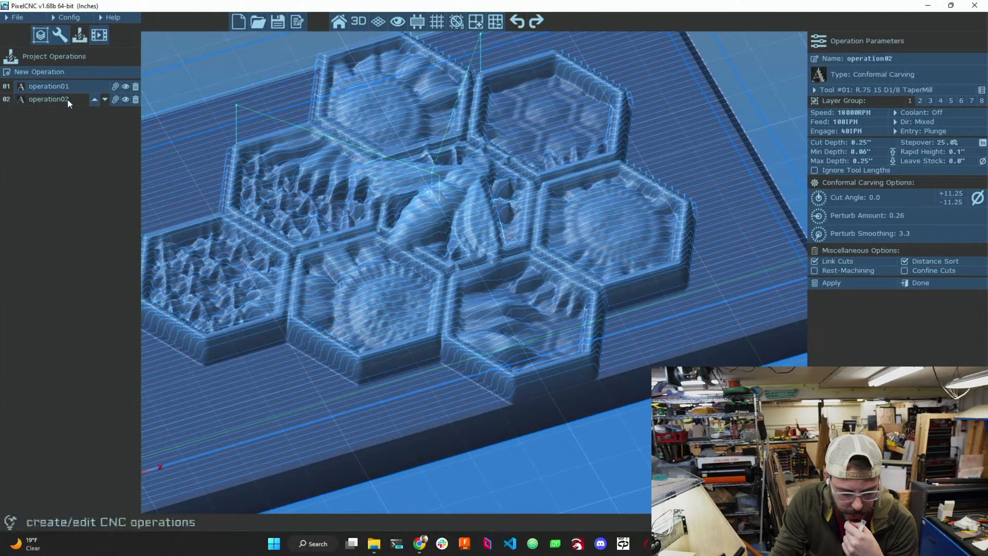
pyautogui.click(135, 100)
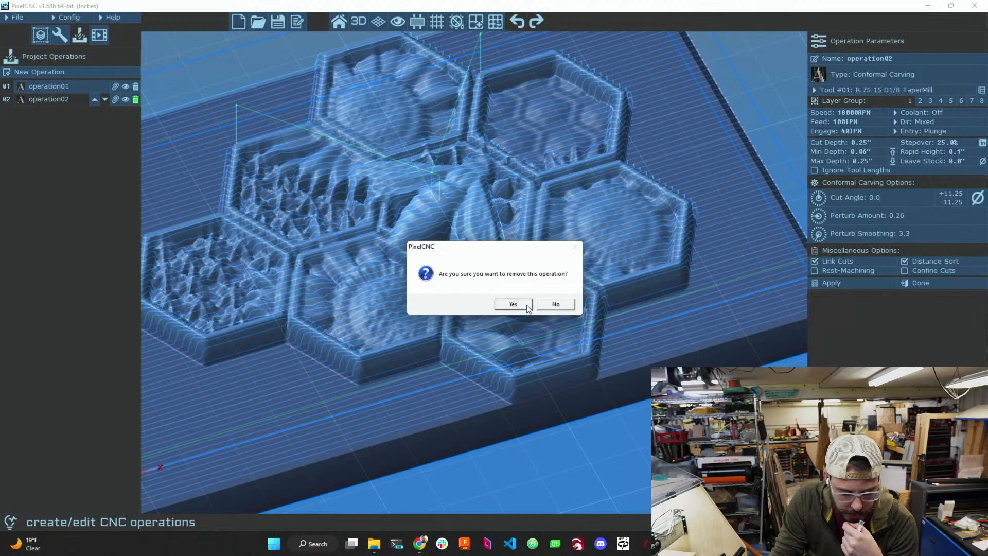
pyautogui.click(528, 305)
# - Try a Chevron Carving operation with default parameters, calculate and check its toolpath, and delete the operation
pyautogui.click(72, 74)
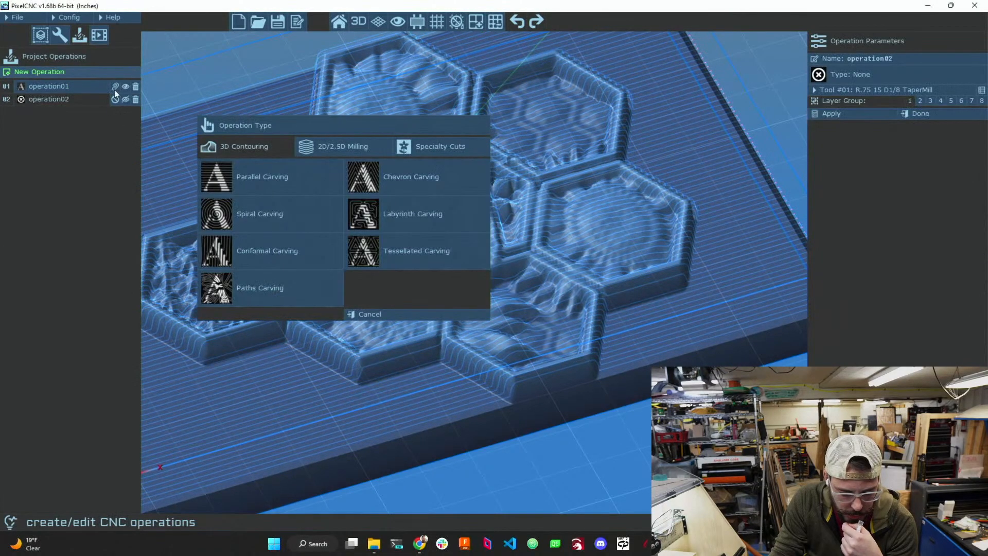
pyautogui.click(386, 183)
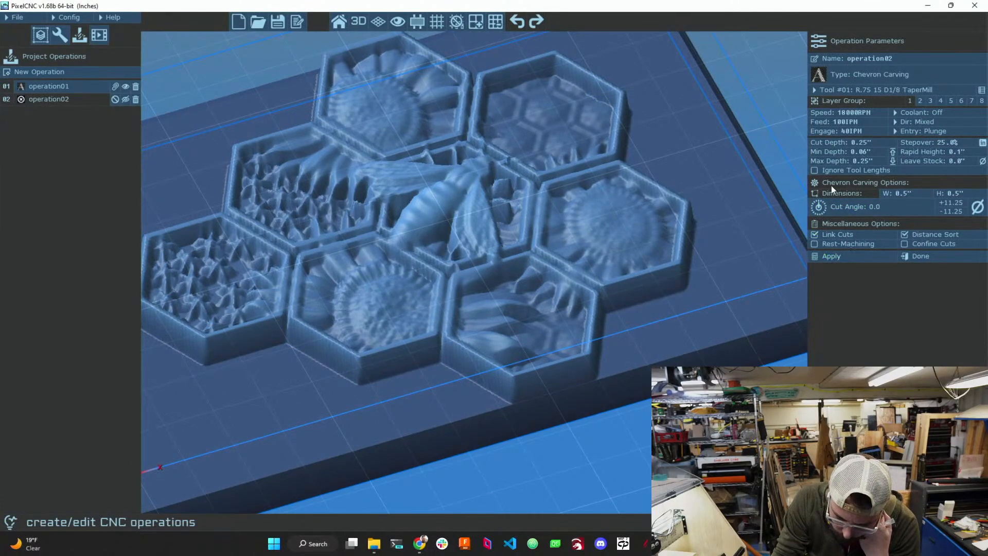
pyautogui.click(831, 255)
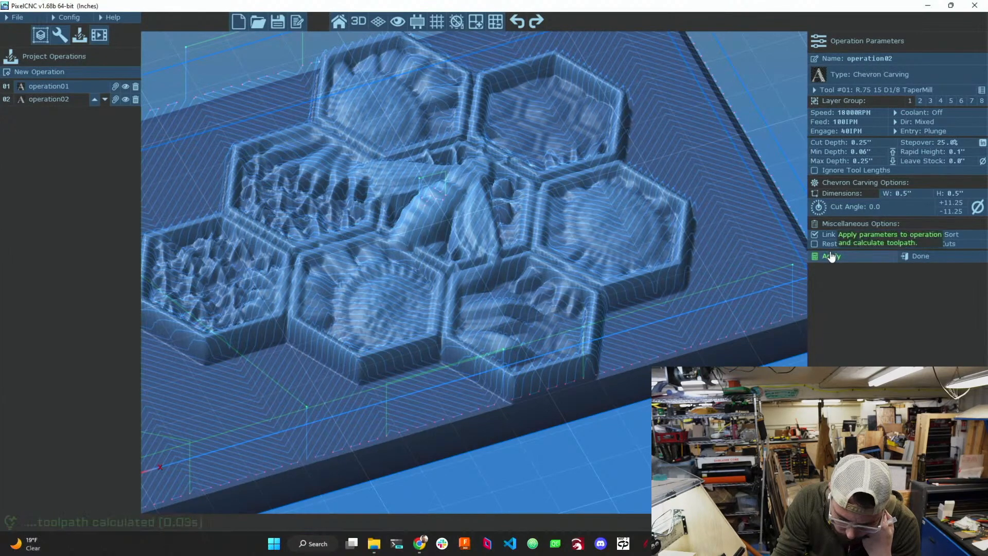
pyautogui.scroll(-4, 566, 287)
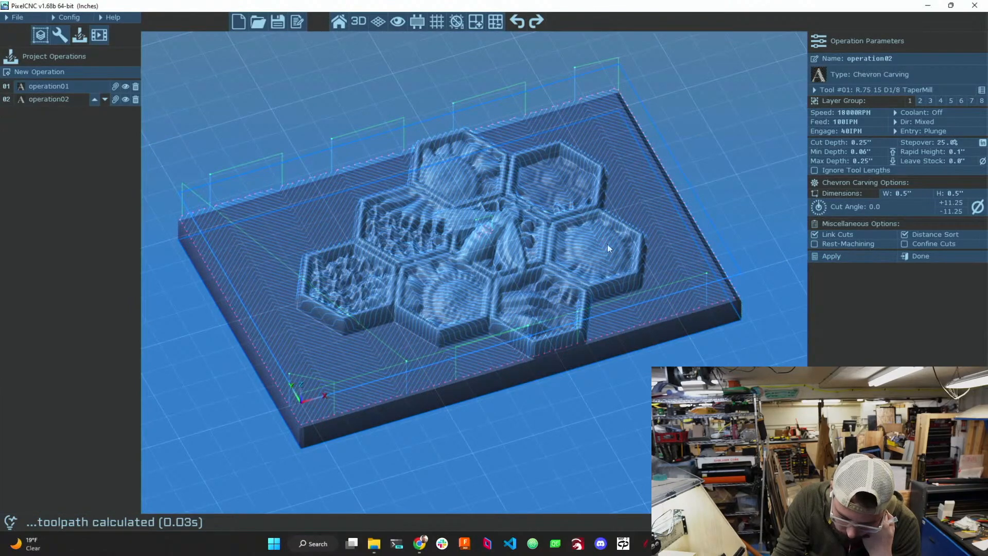
pyautogui.click(920, 256)
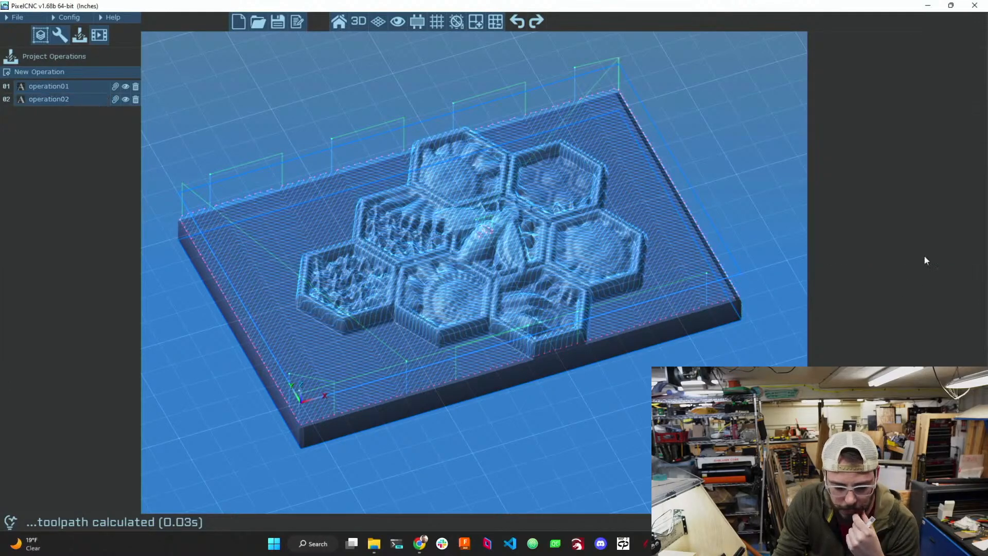
pyautogui.click(136, 99)
pyautogui.click(514, 304)
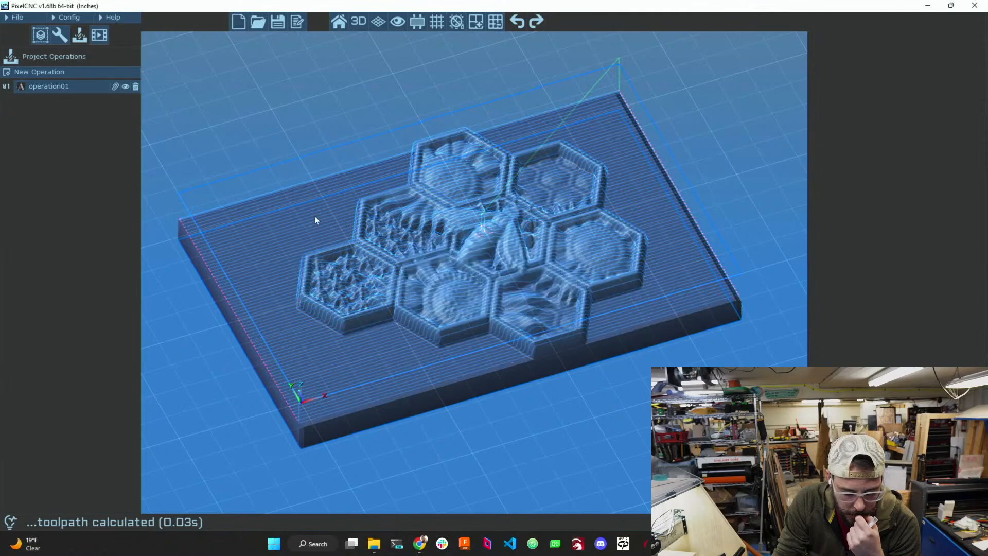
pyautogui.click(39, 72)
pyautogui.click(238, 214)
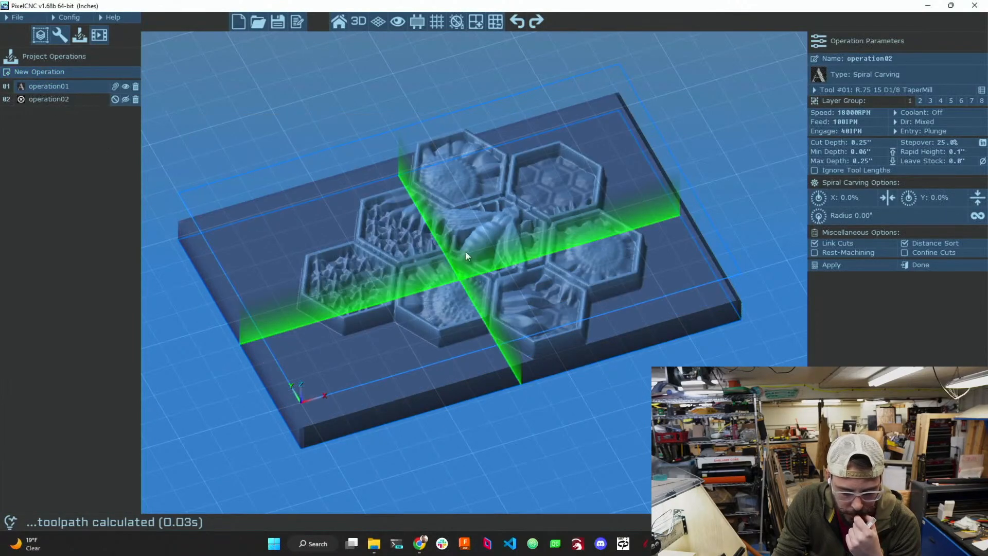
pyautogui.click(946, 142)
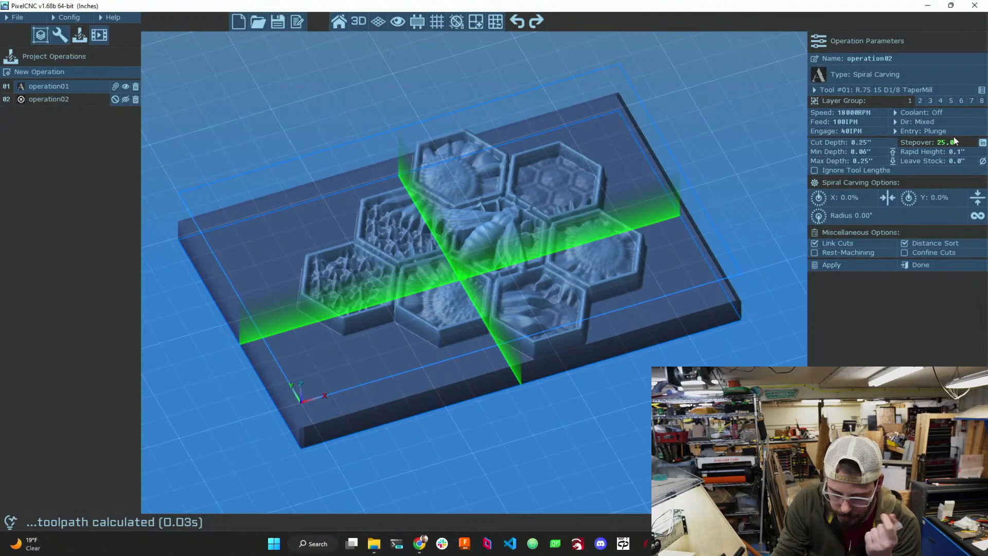
pyautogui.press('BackSpace')
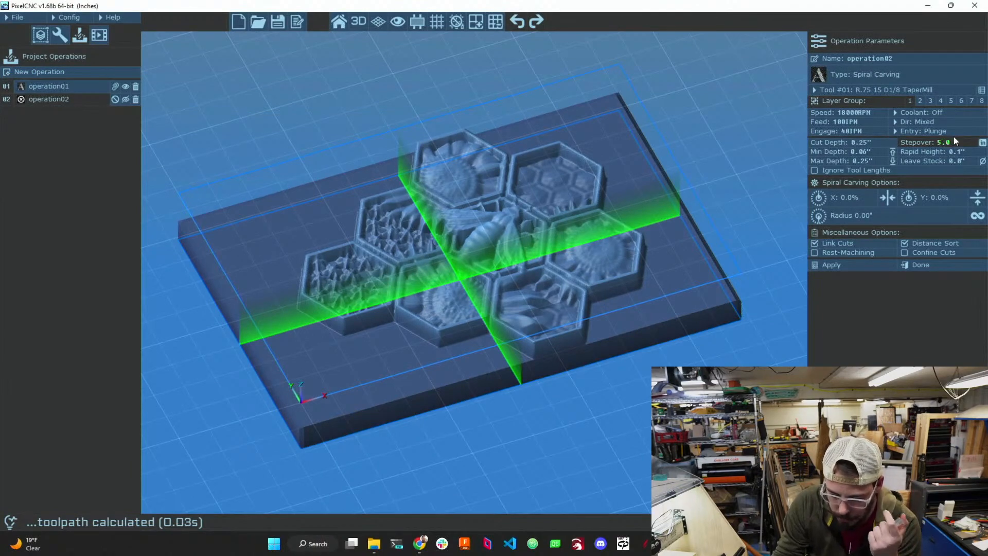
pyautogui.click(927, 267)
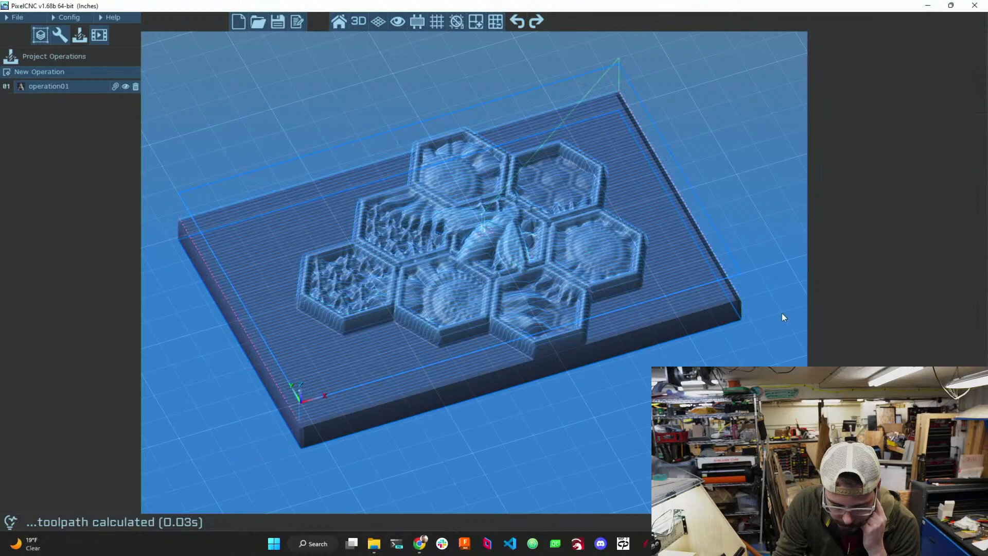
# - Add a Spiral Carving operation with a 5% stepover and Rest-Machining enabled, and calculate its toolpath
pyautogui.scroll(1, 397, 244)
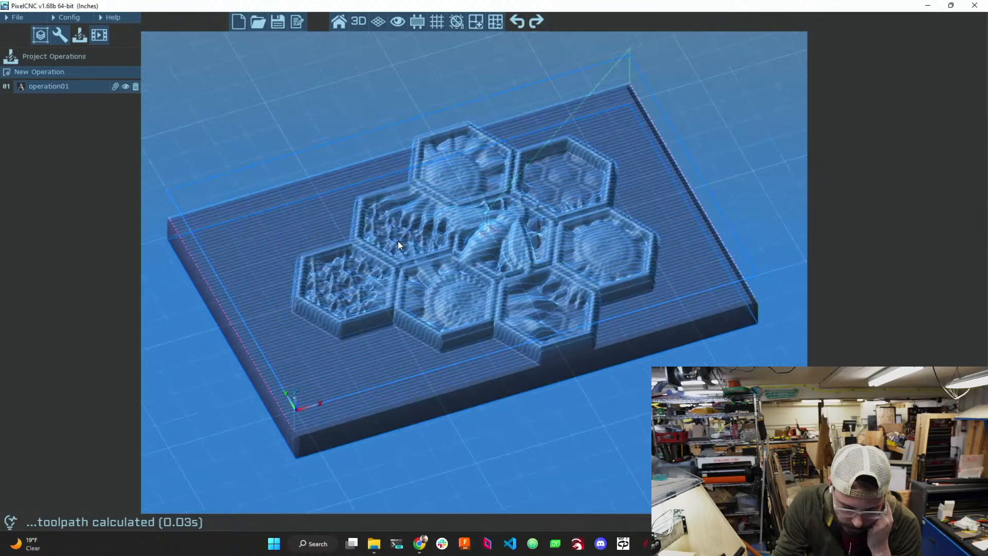
pyautogui.click(40, 72)
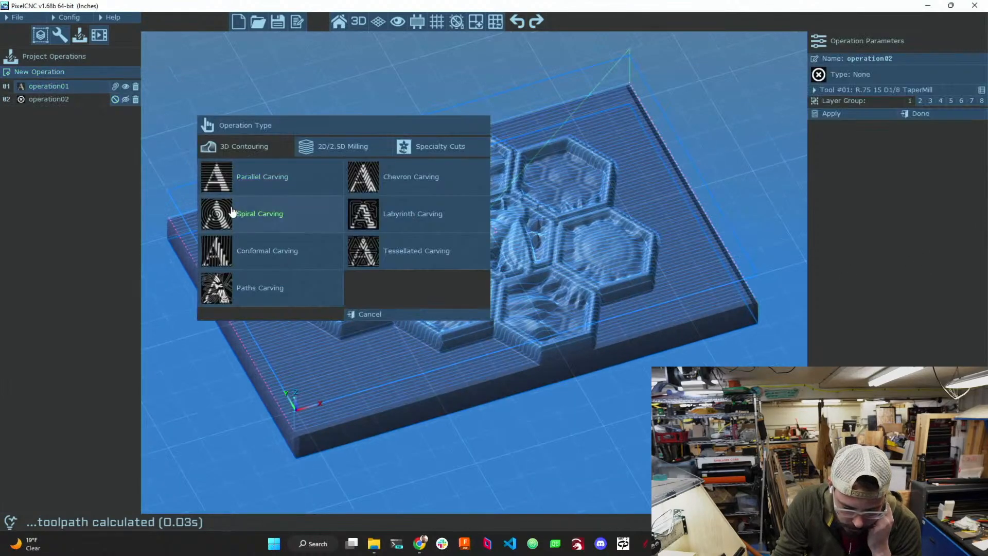
pyautogui.click(245, 210)
pyautogui.click(946, 142)
pyautogui.press('BackSpace')
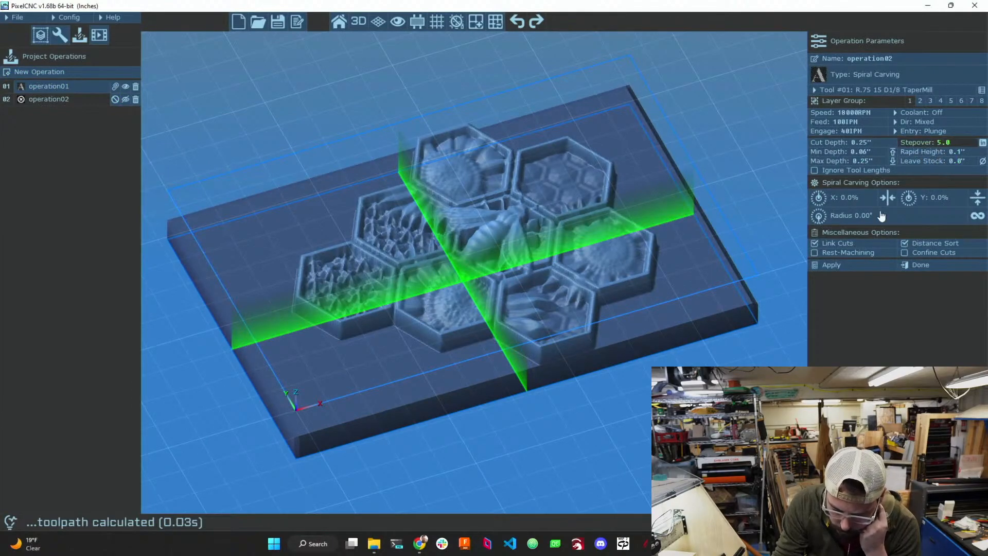
pyautogui.click(815, 252)
pyautogui.click(814, 266)
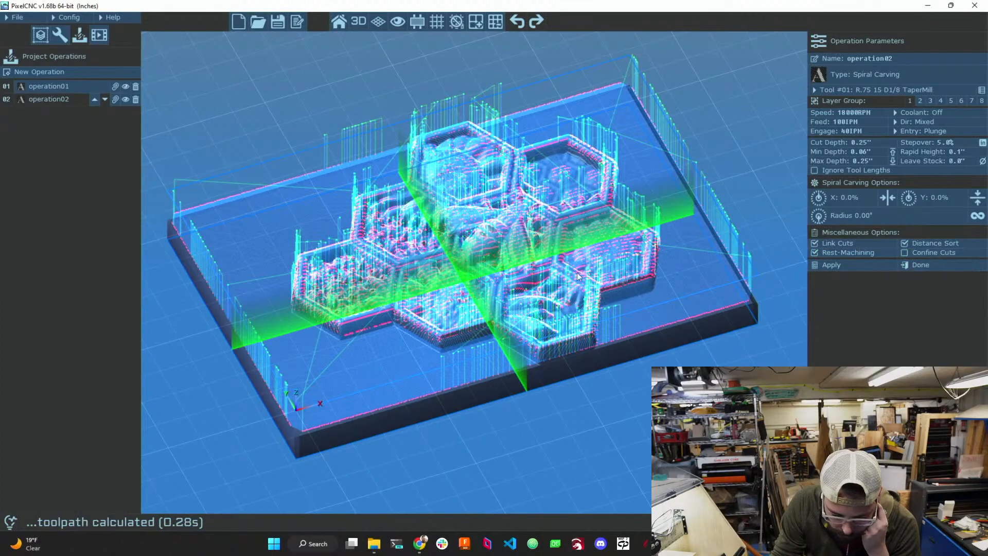
# - Set the spiral carving's Rapid Height to 0.02" and its entry to Ramp, and recalculate the toolpath
pyautogui.moveTo(459, 381); pyautogui.dragTo(614, 292)
pyautogui.click(946, 150)
pyautogui.click(959, 152)
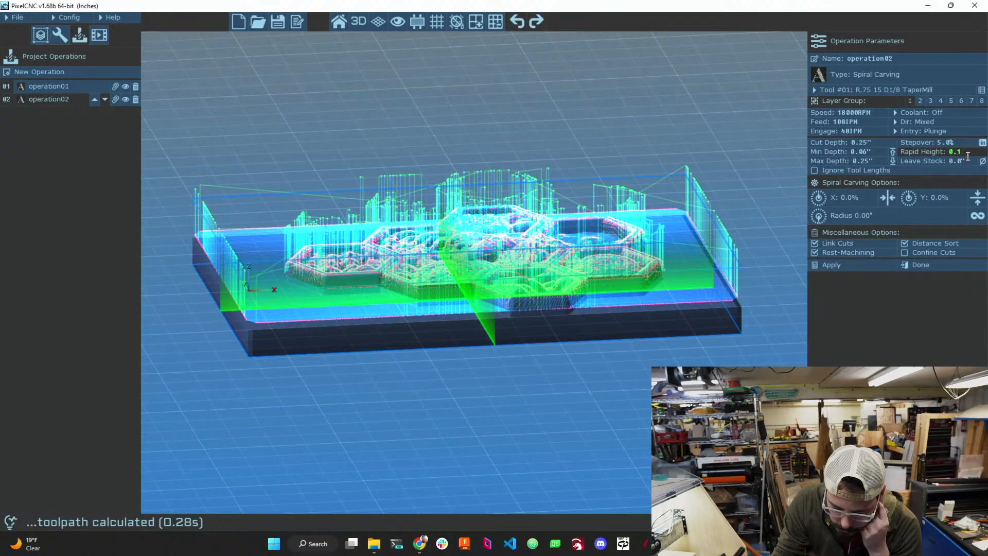
pyautogui.press('BackSpace')
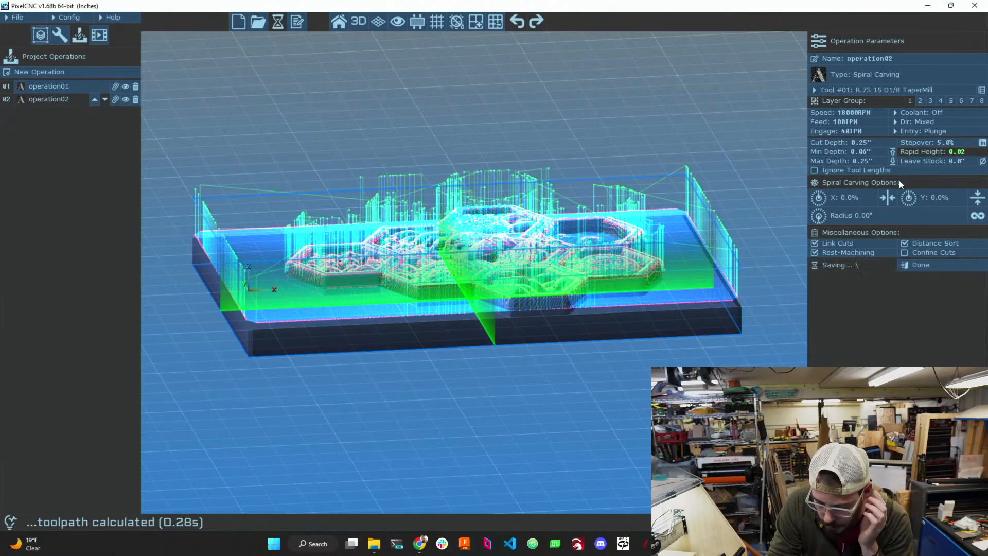
pyautogui.click(899, 131)
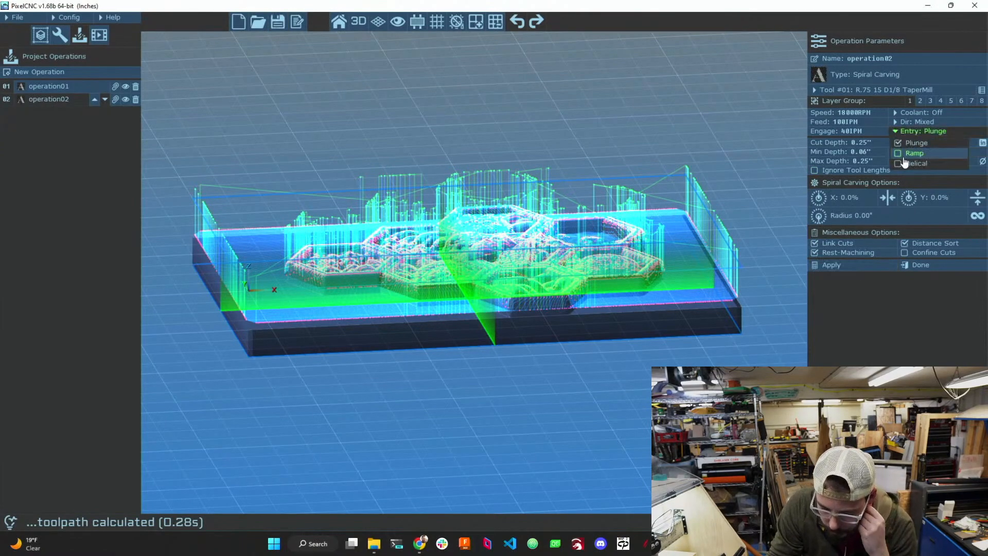
pyautogui.click(907, 154)
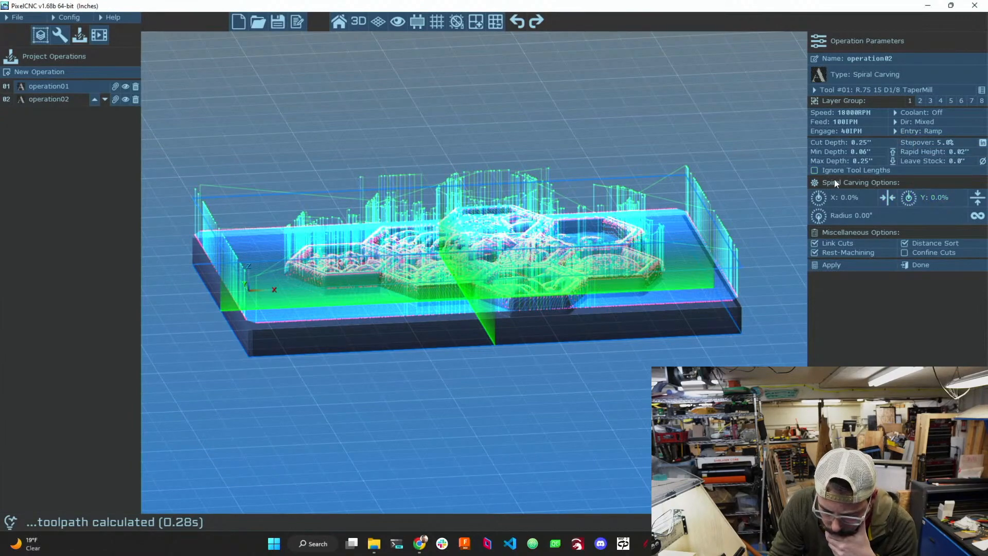
pyautogui.click(869, 266)
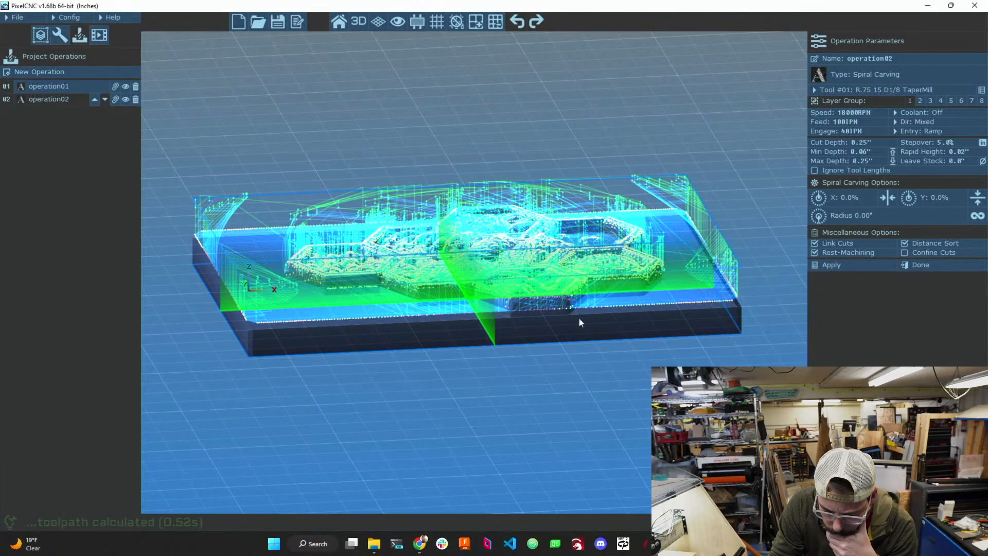
# - Set the spiral carving's entry to Plunge, disable Distance Sort, and recalculate the toolpath
pyautogui.scroll(-4, 455, 282)
pyautogui.scroll(9, 456, 283)
pyautogui.moveTo(460, 286); pyautogui.dragTo(284, 201)
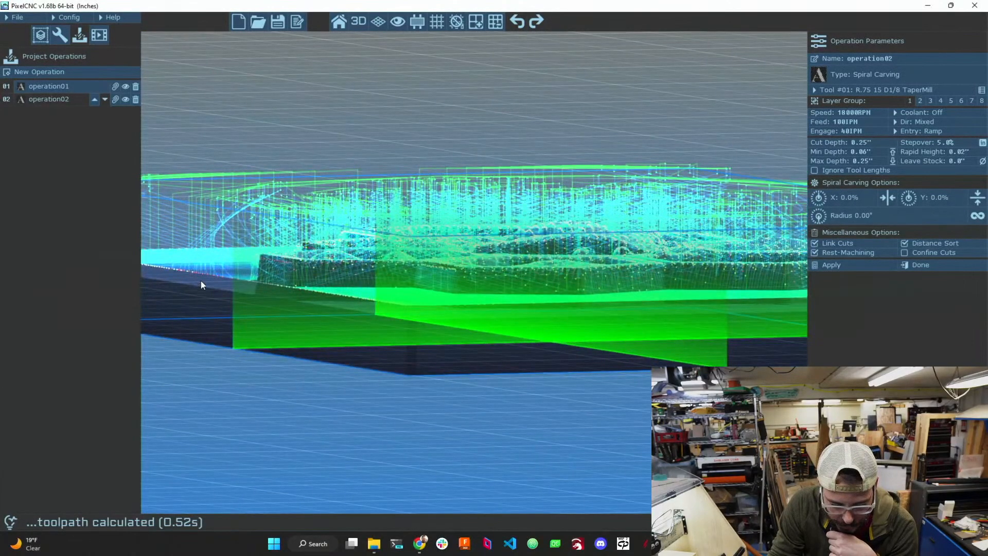
pyautogui.moveTo(242, 251); pyautogui.dragTo(520, 265)
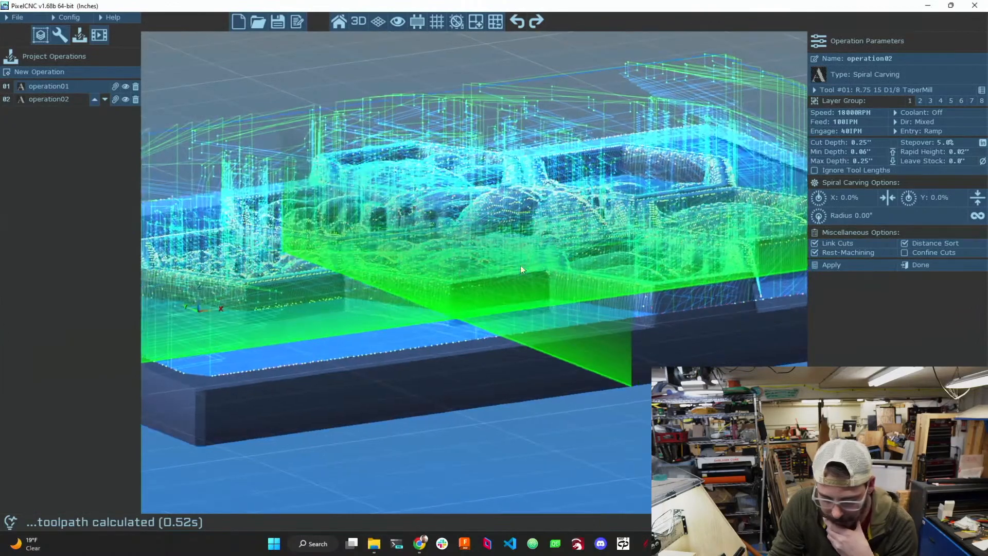
pyautogui.click(920, 133)
pyautogui.click(899, 145)
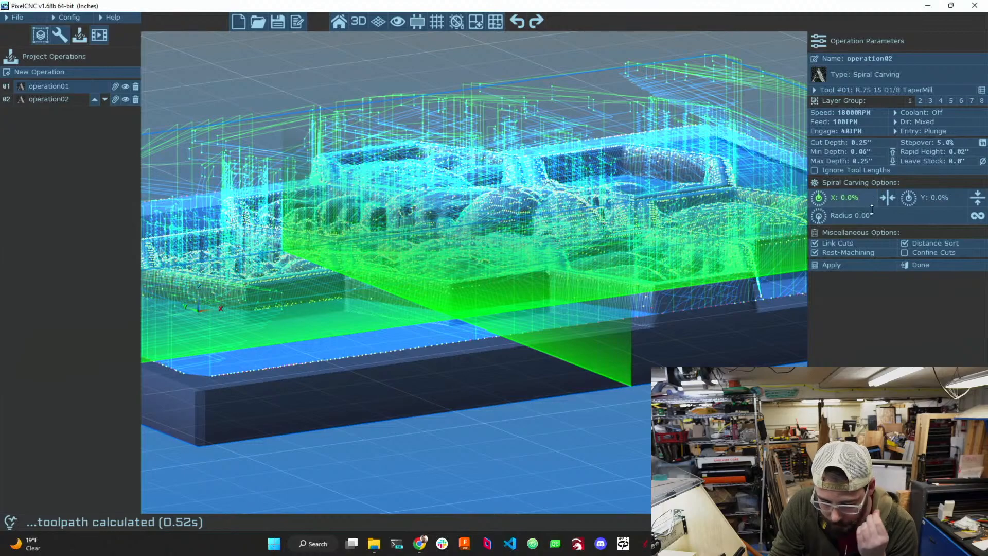
pyautogui.click(903, 244)
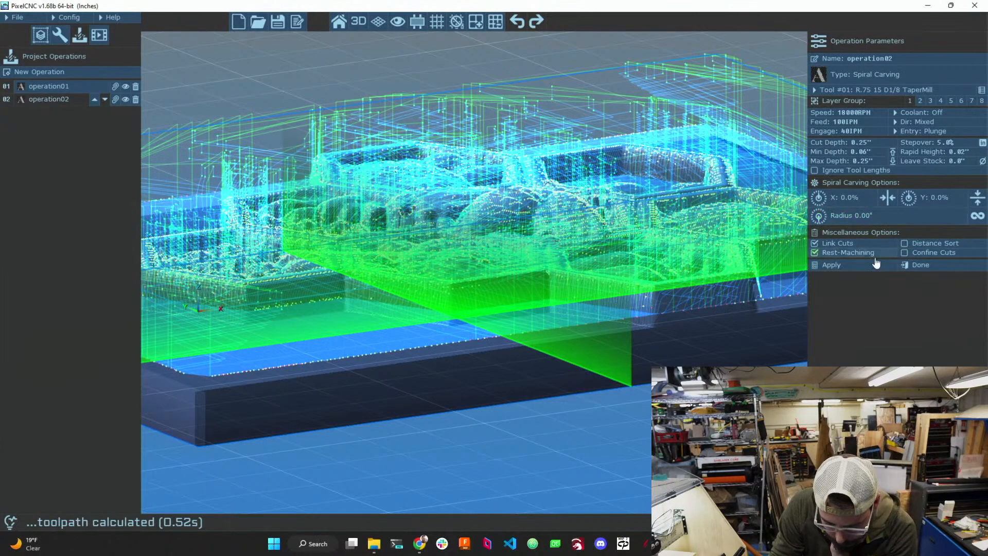
pyautogui.click(829, 268)
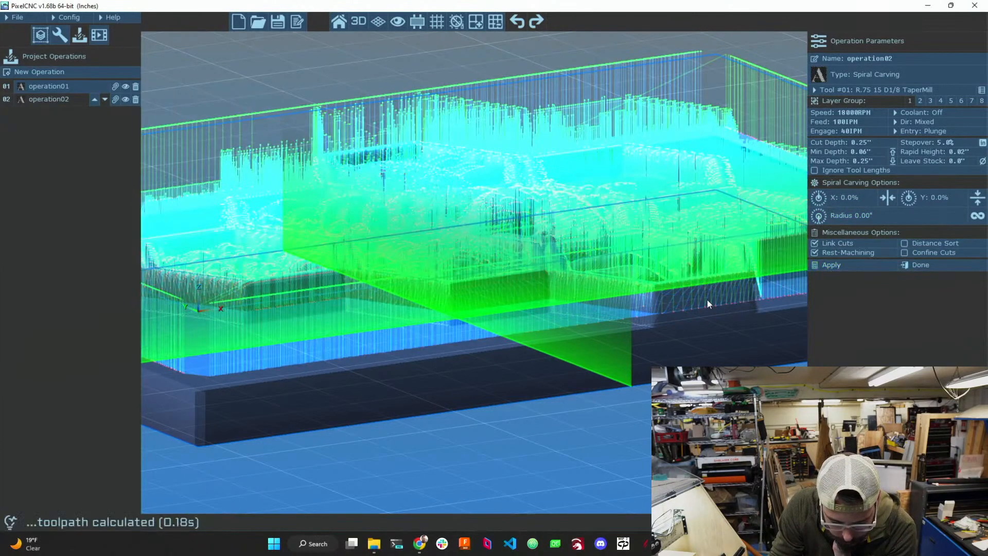
# - Set the spiral carving's Rapid Height to 0.0" and recalculate the toolpath
pyautogui.scroll(6, 699, 275)
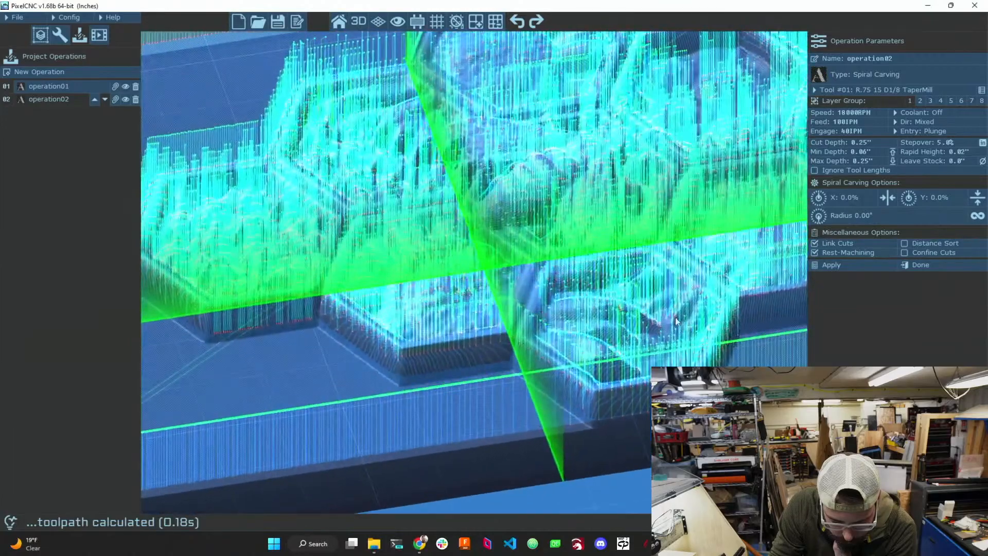
pyautogui.moveTo(677, 322); pyautogui.dragTo(616, 246)
pyautogui.click(960, 142)
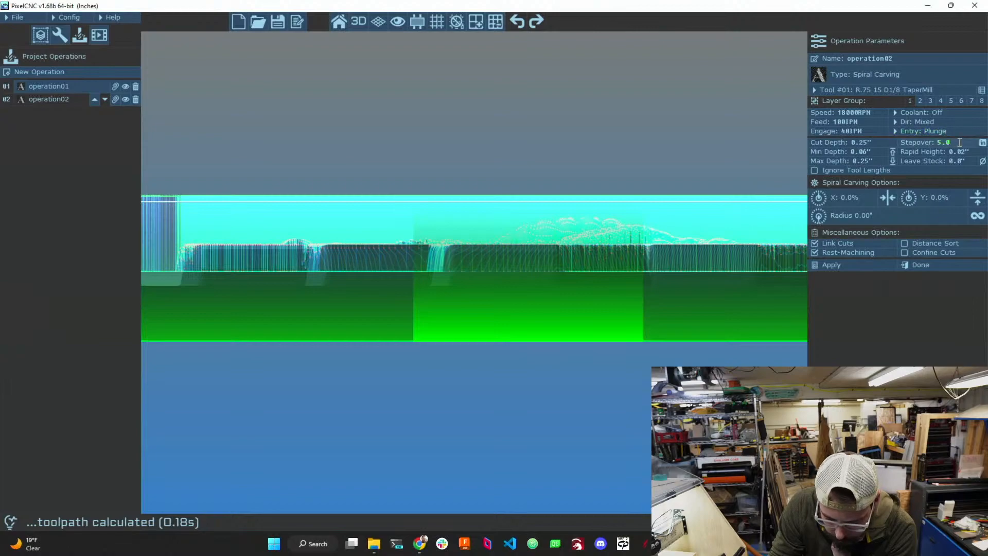
pyautogui.click(931, 151)
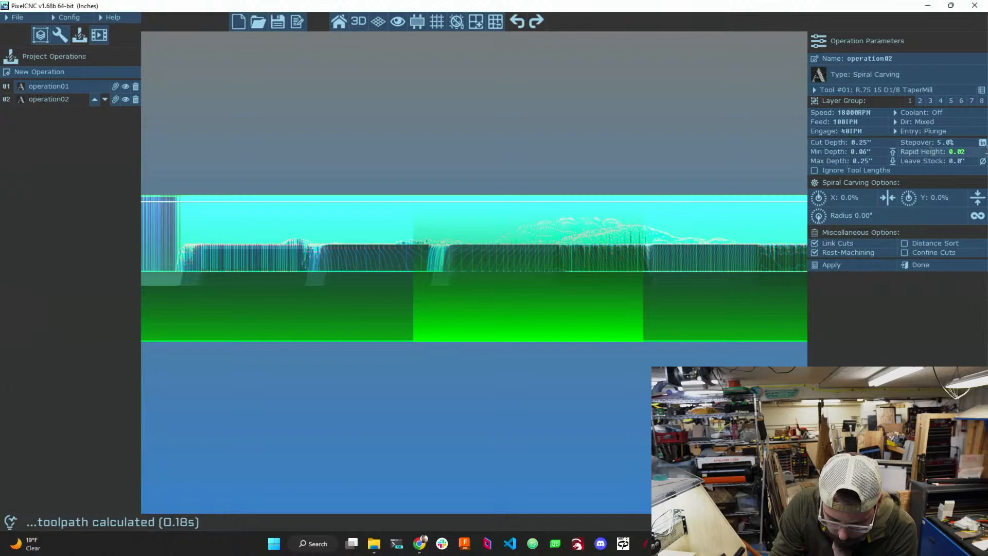
pyautogui.click(967, 151)
pyautogui.press('BackSpace')
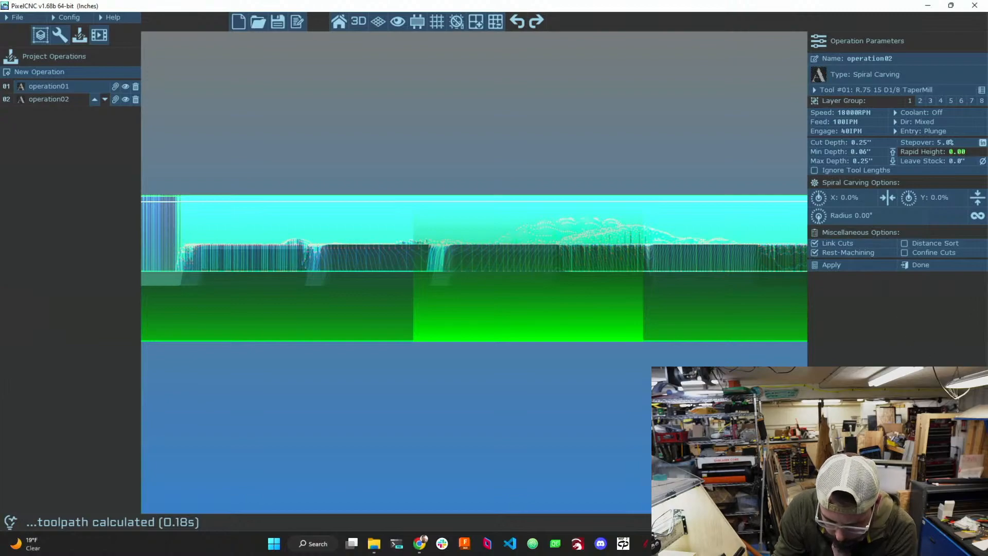
pyautogui.click(865, 266)
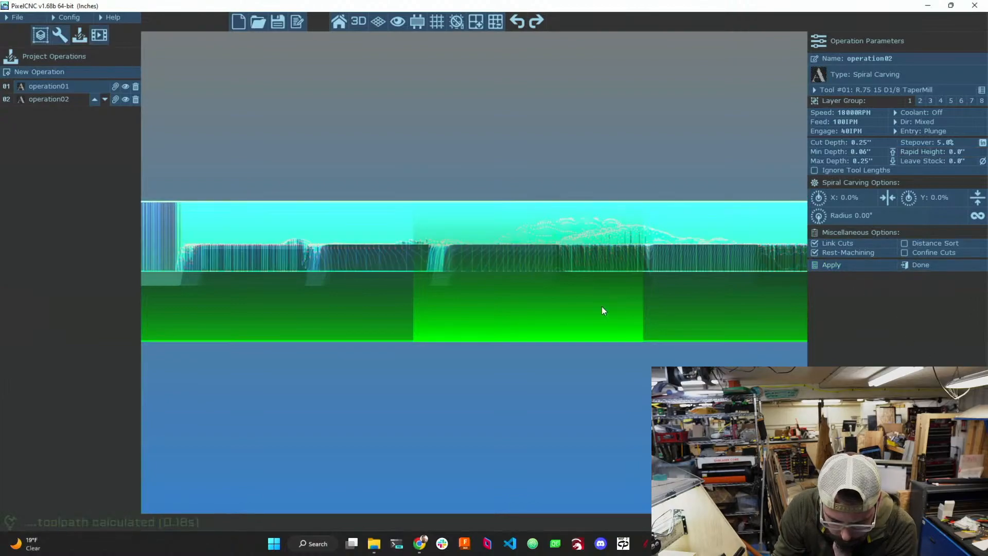
pyautogui.moveTo(640, 309); pyautogui.dragTo(664, 394)
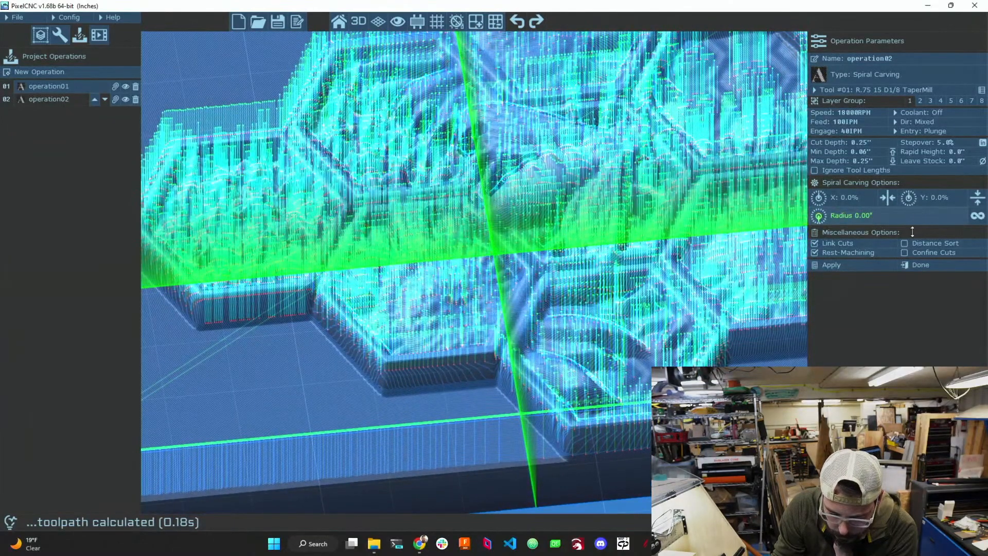
# - Finish editing the spiral carving operation02 and simulate its cuts
pyautogui.click(908, 265)
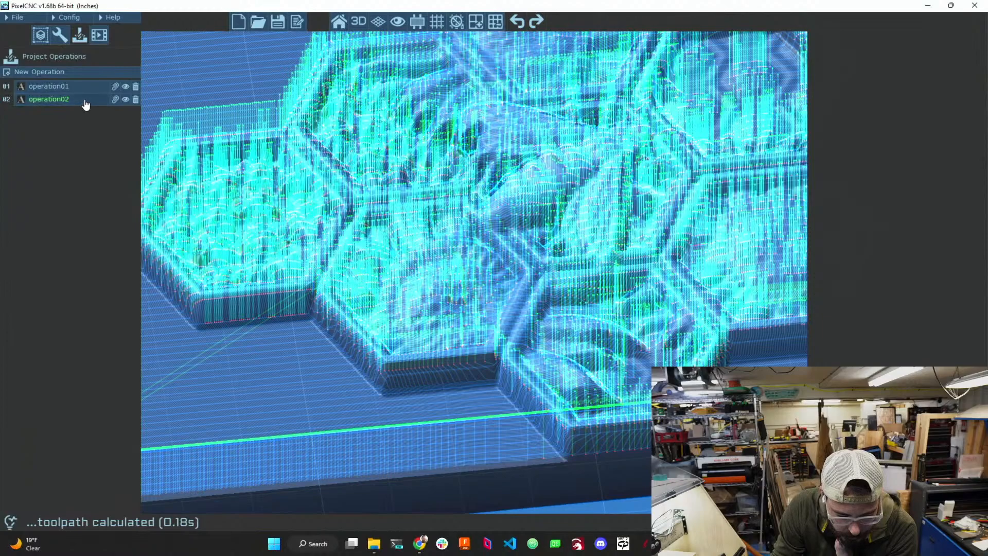
pyautogui.click(84, 99)
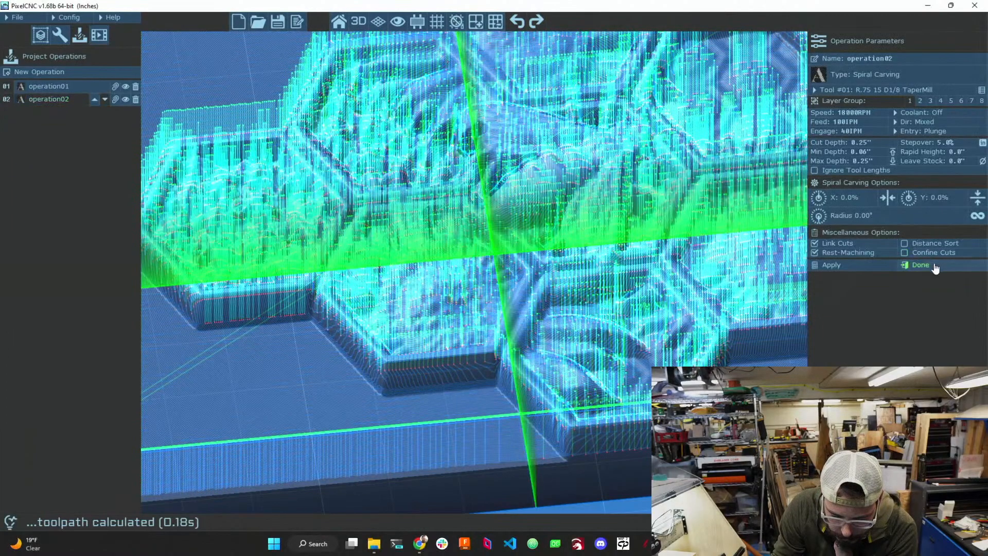
pyautogui.click(918, 265)
pyautogui.click(99, 35)
pyautogui.click(83, 88)
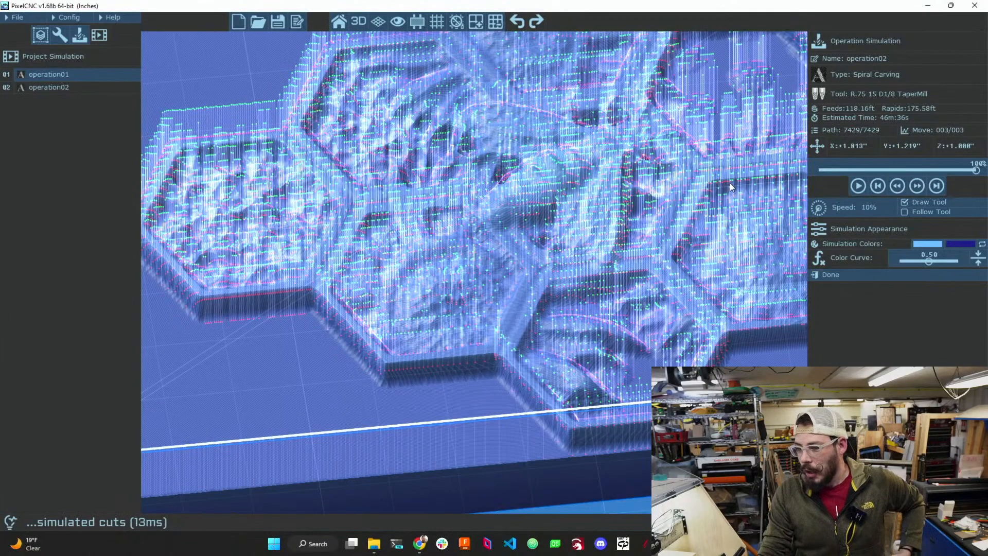
# - Examine the simulated spiral carving on the honeycomb cells and their side walls from several angles
pyautogui.scroll(4, 553, 238)
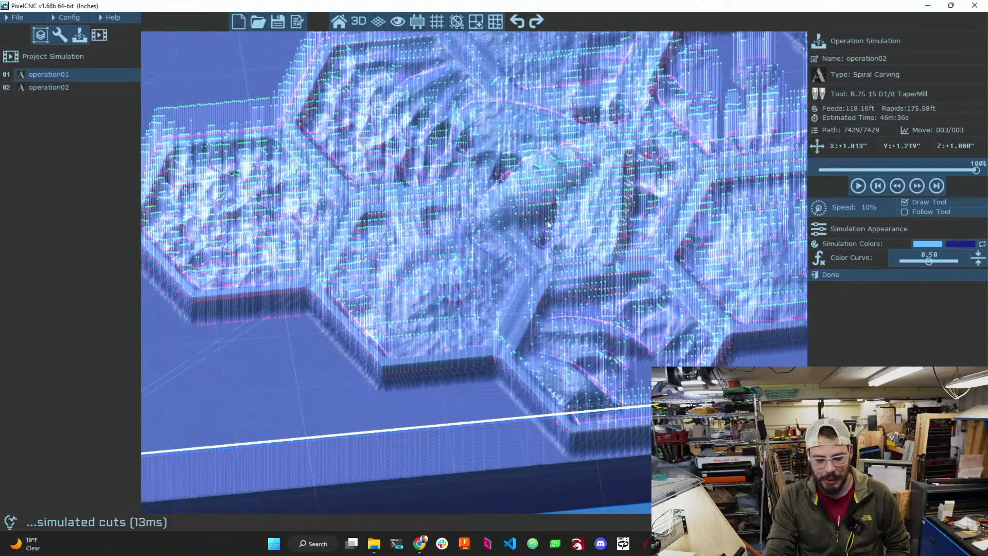
pyautogui.scroll(-8, 552, 253)
pyautogui.moveTo(554, 277); pyautogui.dragTo(592, 287, button='middle')
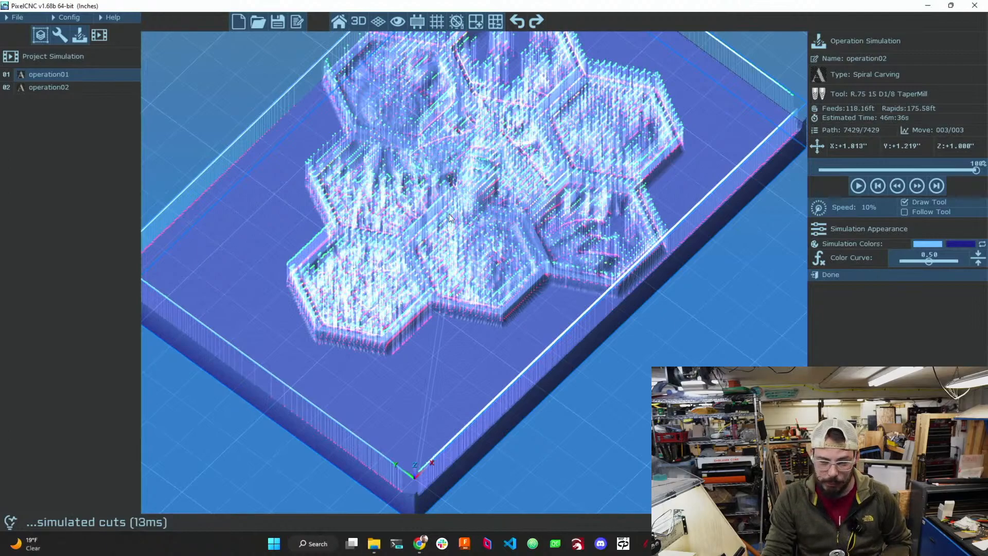
pyautogui.scroll(-5, 354, 319)
pyautogui.scroll(15, 353, 321)
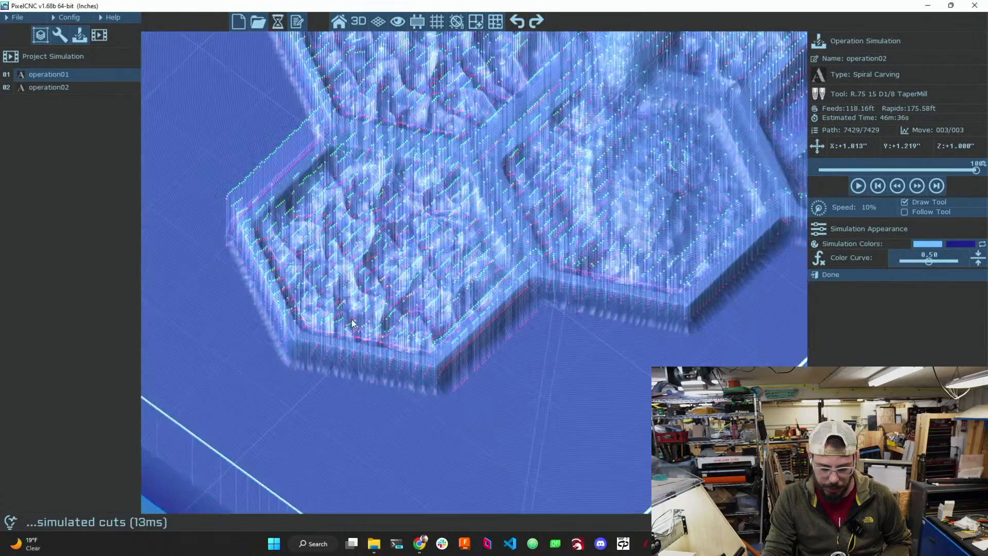
pyautogui.scroll(-5, 353, 326)
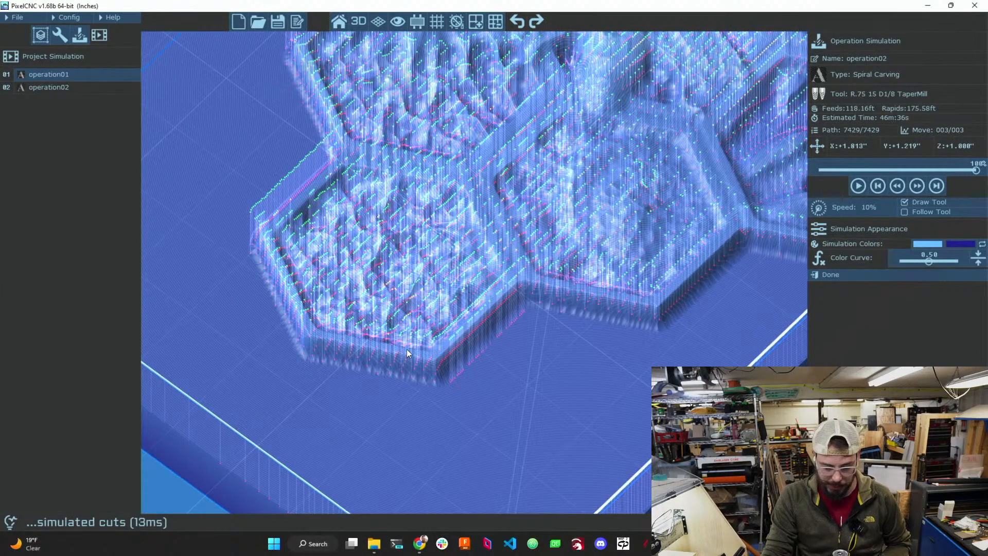
pyautogui.moveTo(513, 302); pyautogui.dragTo(317, 193, button='middle')
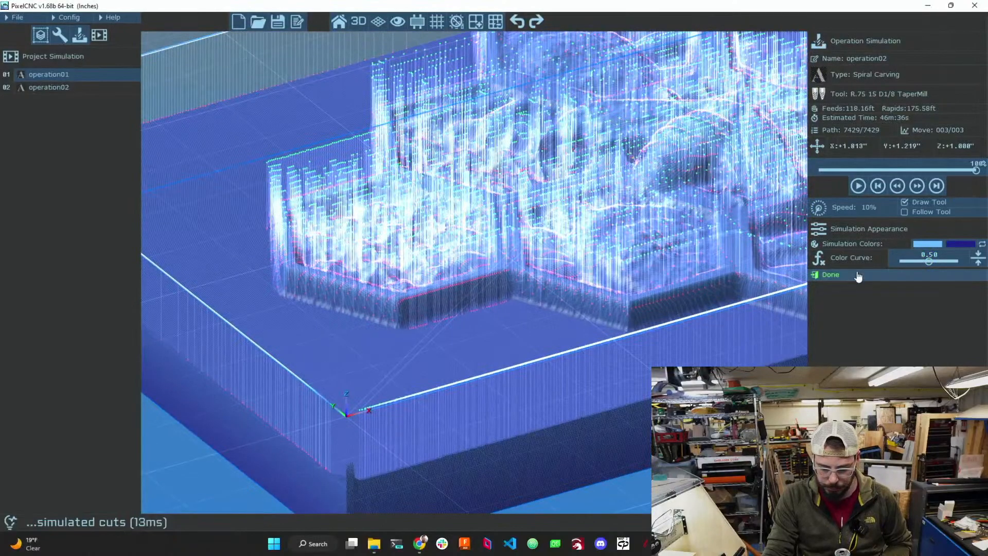
pyautogui.click(830, 275)
pyautogui.click(54, 91)
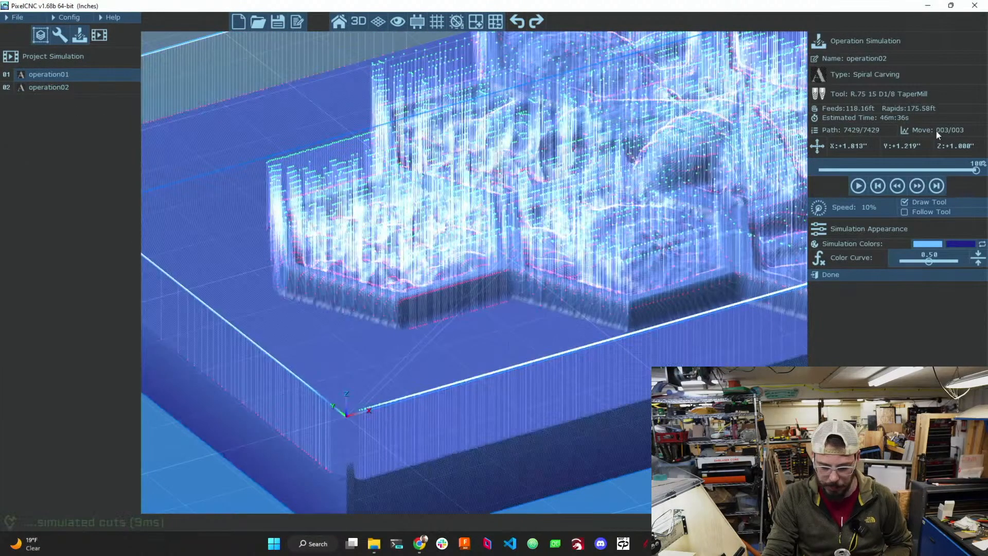
# - Reopen operation02 for editing, set its stepover to 15%, and recalculate the toolpath
pyautogui.click(79, 35)
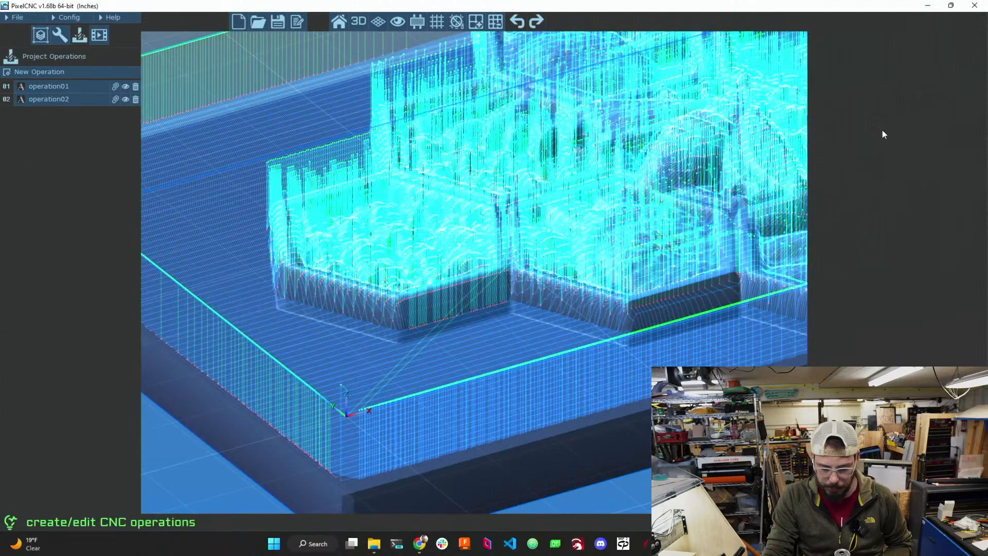
pyautogui.click(60, 99)
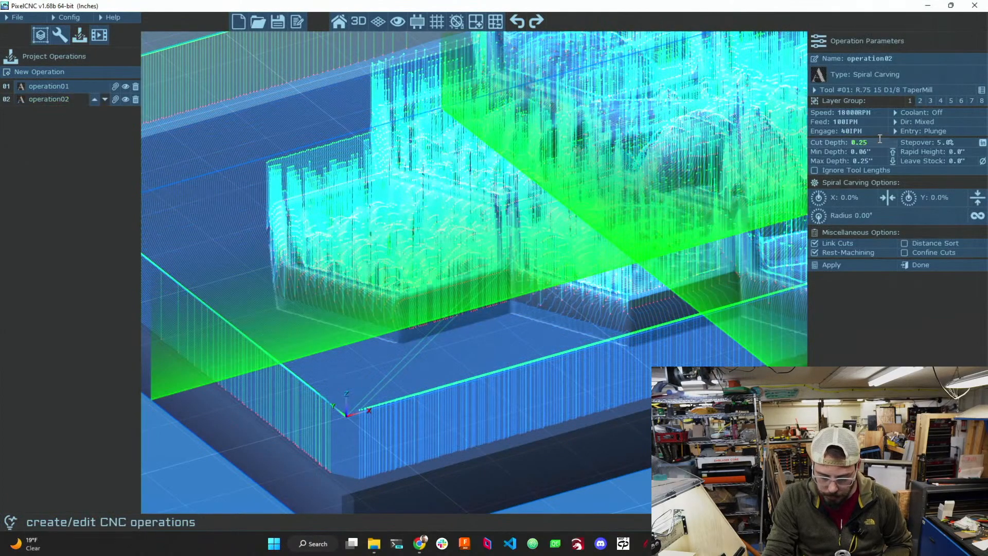
pyautogui.click(940, 142)
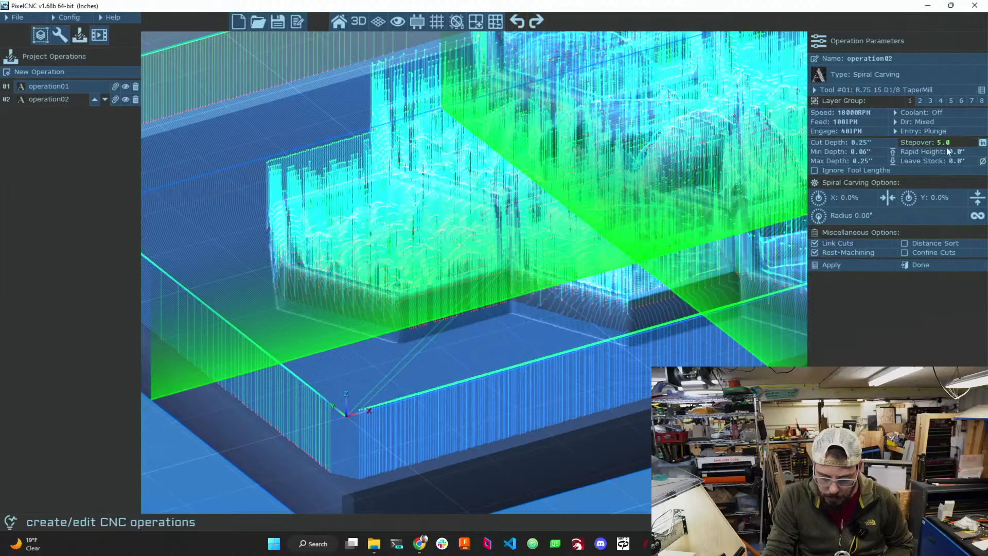
pyautogui.write('1')
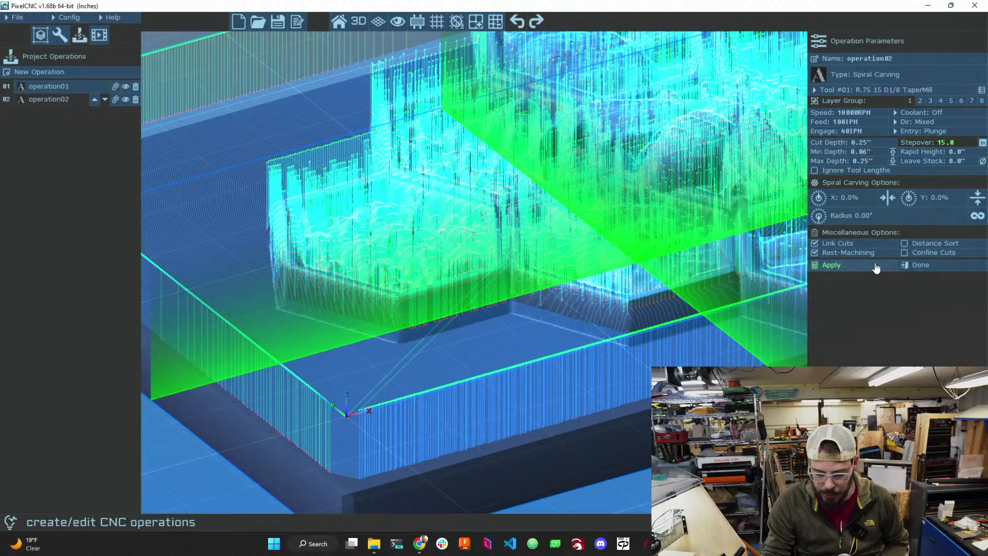
pyautogui.click(832, 264)
pyautogui.scroll(2, 587, 393)
pyautogui.moveTo(586, 390); pyautogui.dragTo(533, 311, button='middle')
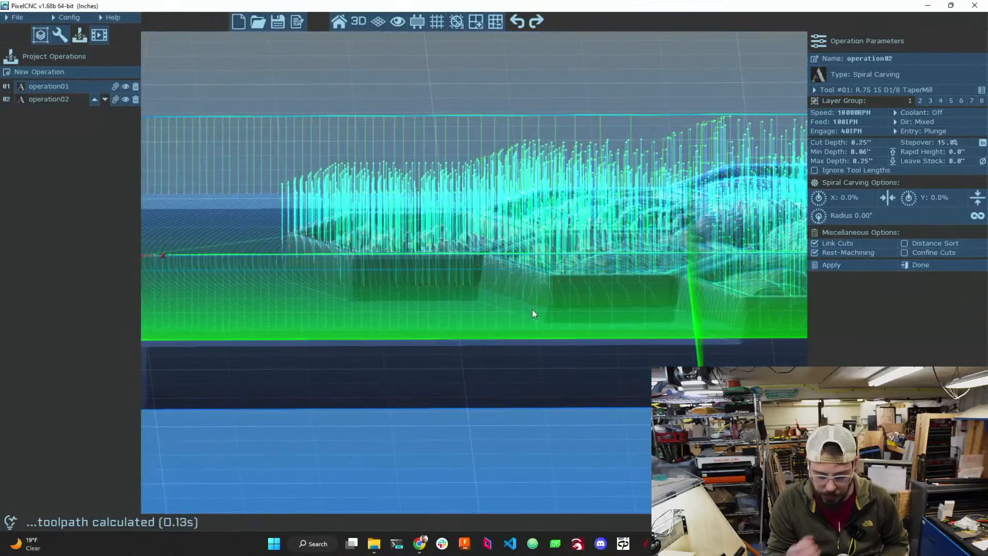
# - Disable Link Cuts and Rest-Machining for the spiral carving and recalculate the toolpath
pyautogui.click(815, 243)
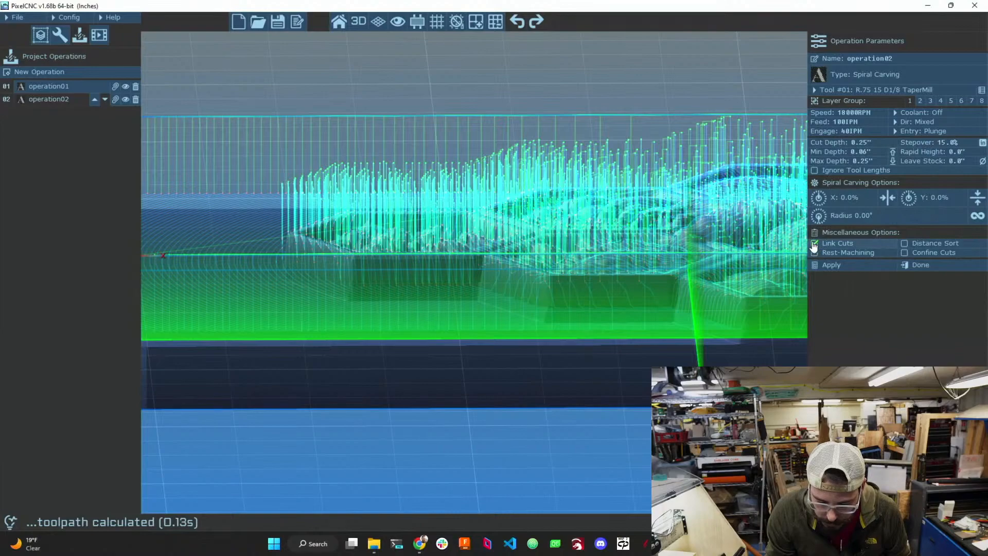
pyautogui.click(838, 264)
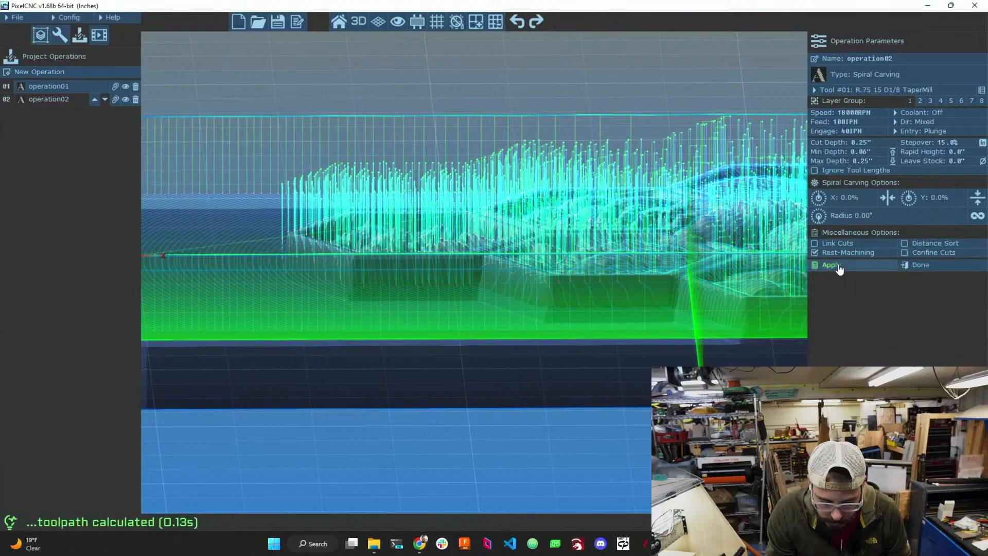
pyautogui.click(826, 253)
pyautogui.click(827, 265)
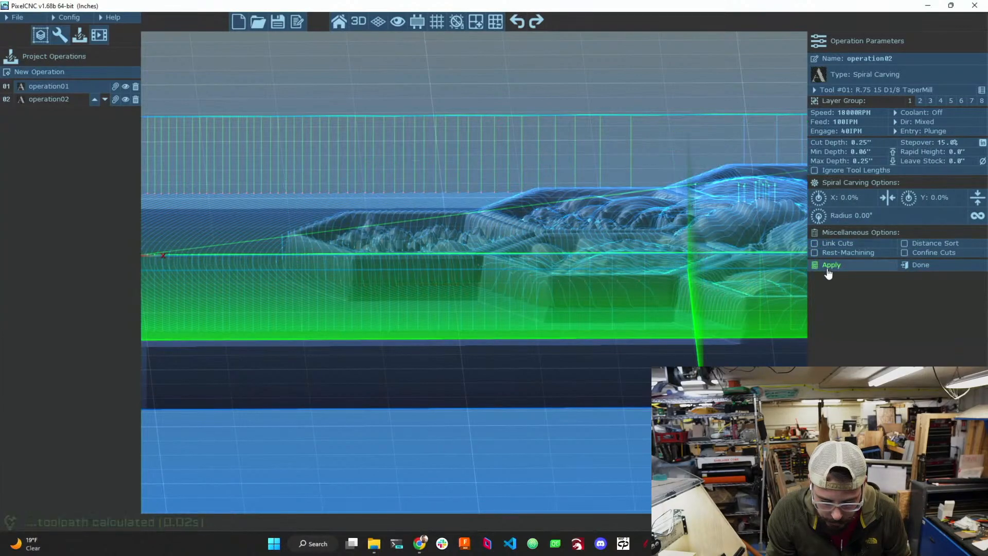
pyautogui.moveTo(628, 296); pyautogui.dragTo(652, 355)
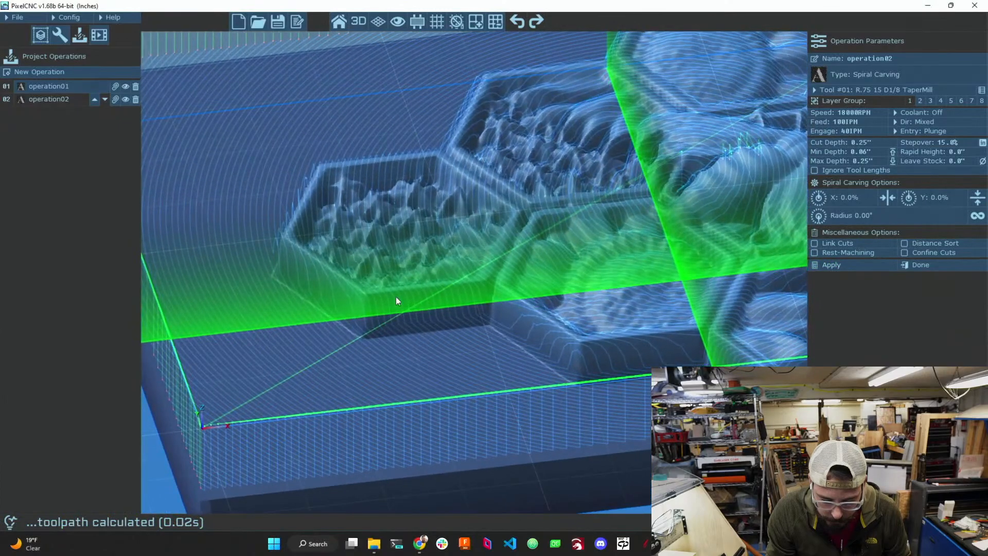
pyautogui.scroll(-5, 378, 292)
pyautogui.scroll(6, 529, 267)
pyautogui.scroll(-6, 529, 268)
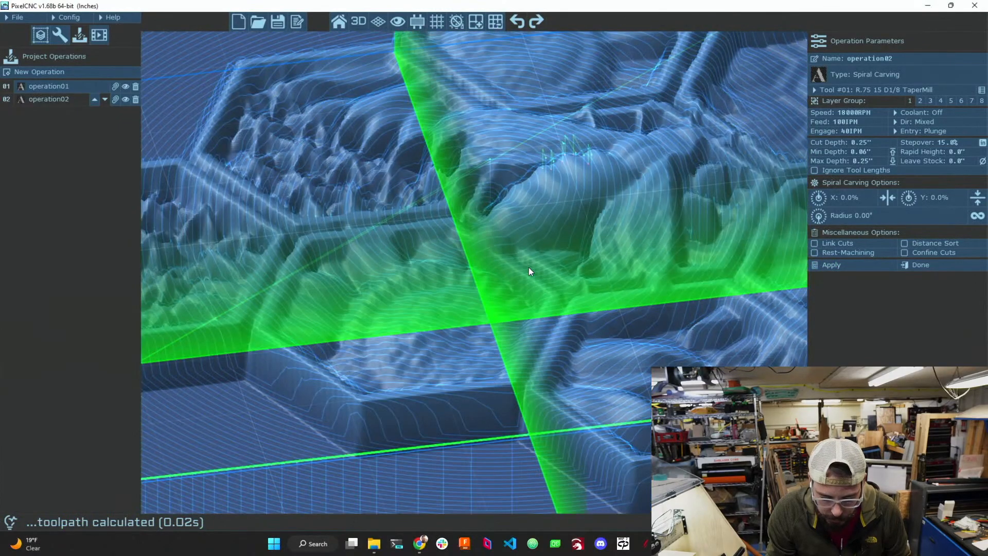
# - Re-enable Link Cuts, set the spiral carving's stepover to 5%, and recalculate the toolpath
pyautogui.click(815, 243)
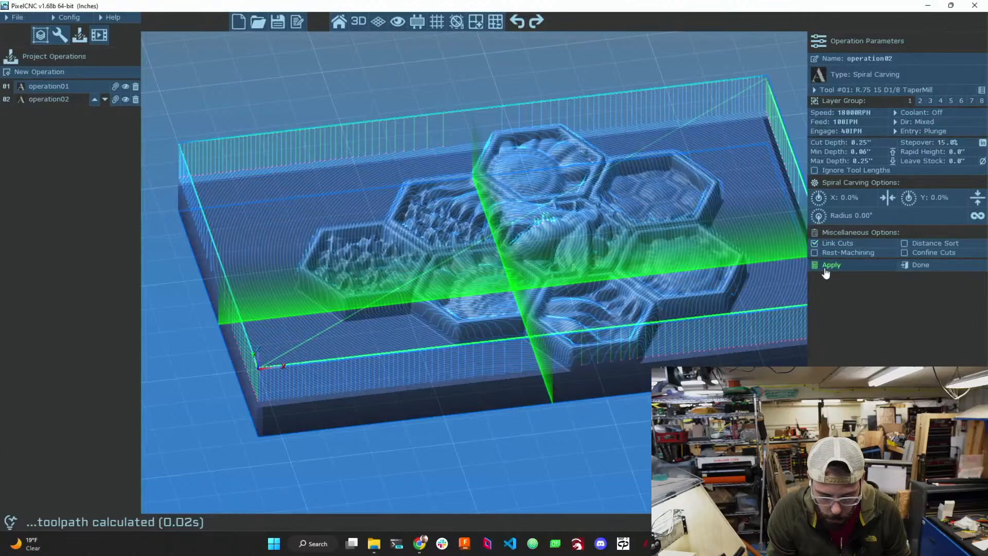
pyautogui.click(826, 266)
pyautogui.moveTo(636, 319); pyautogui.dragTo(706, 286)
pyautogui.click(948, 142)
pyautogui.press('BackSpace')
pyautogui.click(851, 266)
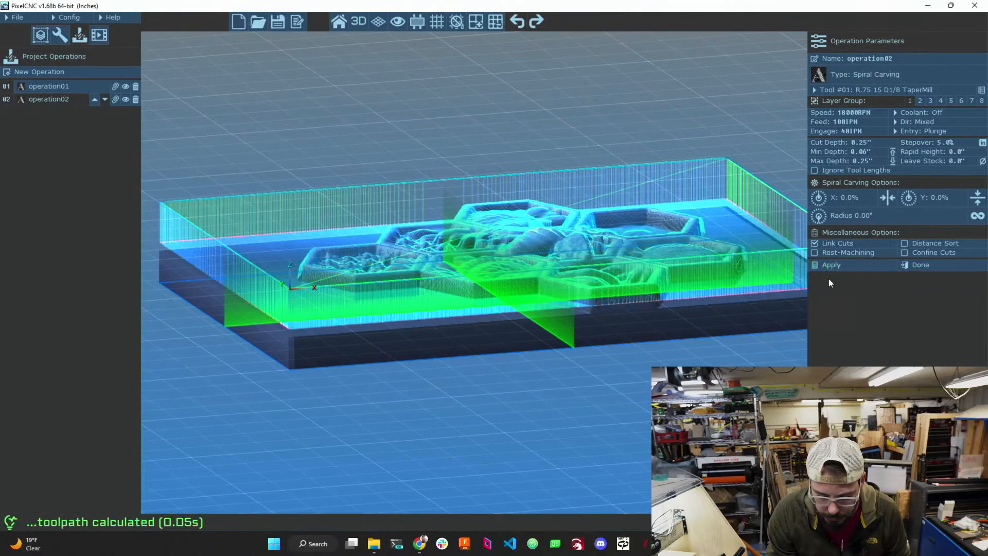
pyautogui.moveTo(578, 301); pyautogui.dragTo(461, 261)
pyautogui.scroll(-5, 461, 261)
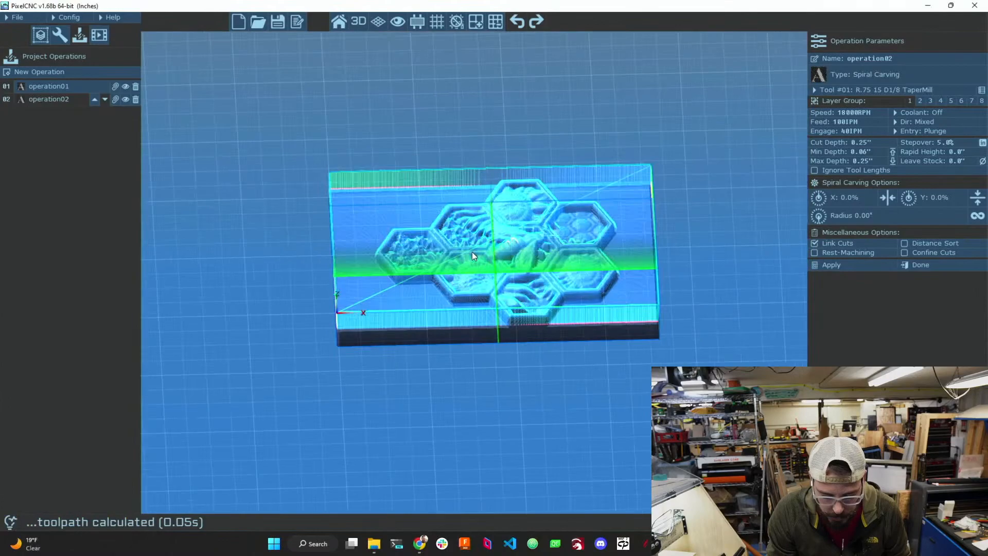
pyautogui.scroll(10, 471, 252)
pyautogui.scroll(-4, 483, 257)
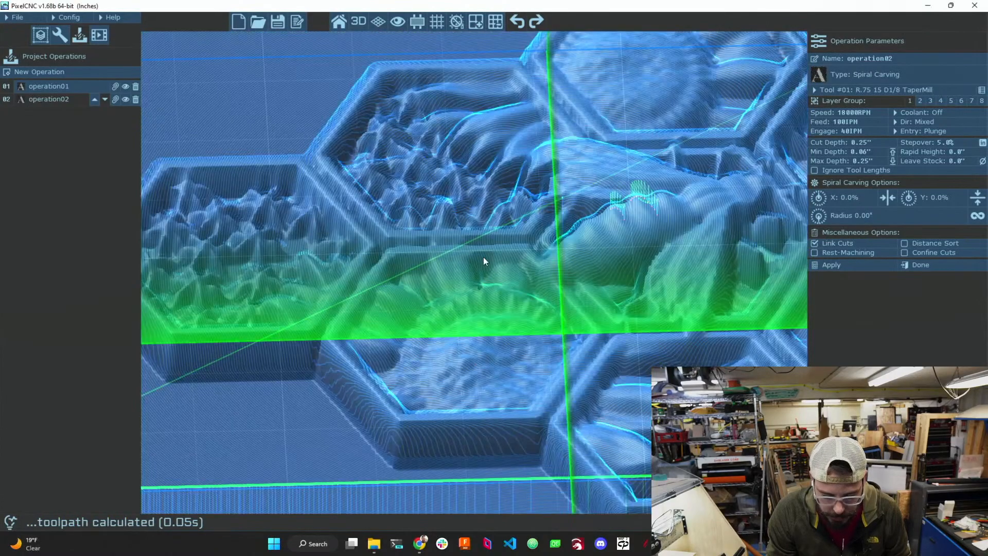
pyautogui.scroll(8, 582, 217)
pyautogui.moveTo(542, 279); pyautogui.dragTo(570, 201)
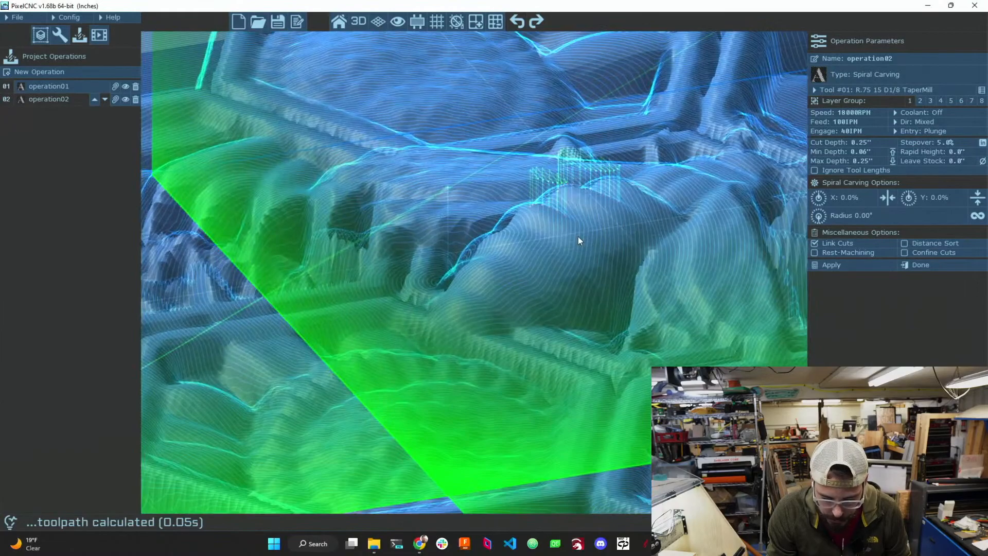
# - Finish editing the spiral carving and simulate the project's operations on the bee honeycomb
pyautogui.scroll(-5, 586, 247)
pyautogui.click(918, 264)
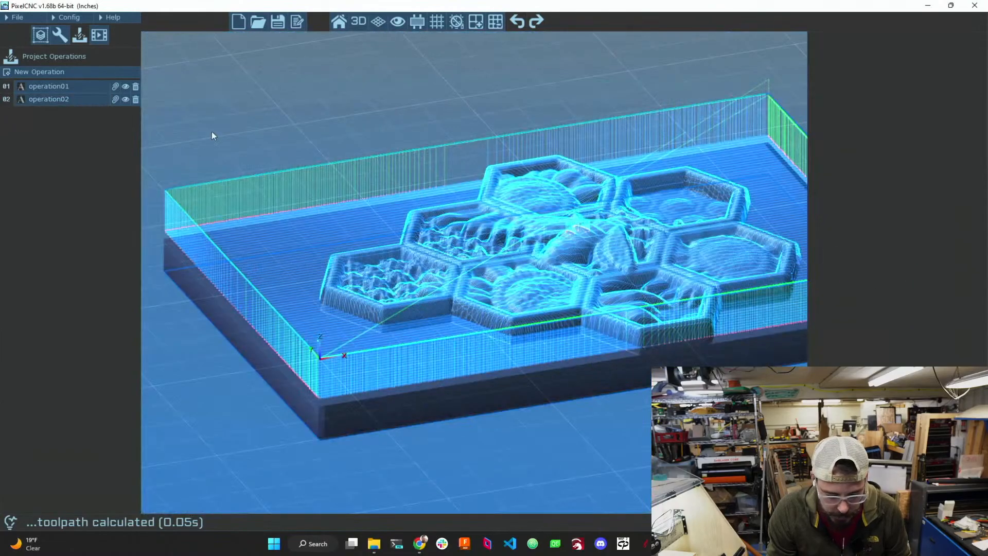
pyautogui.click(99, 35)
pyautogui.click(64, 87)
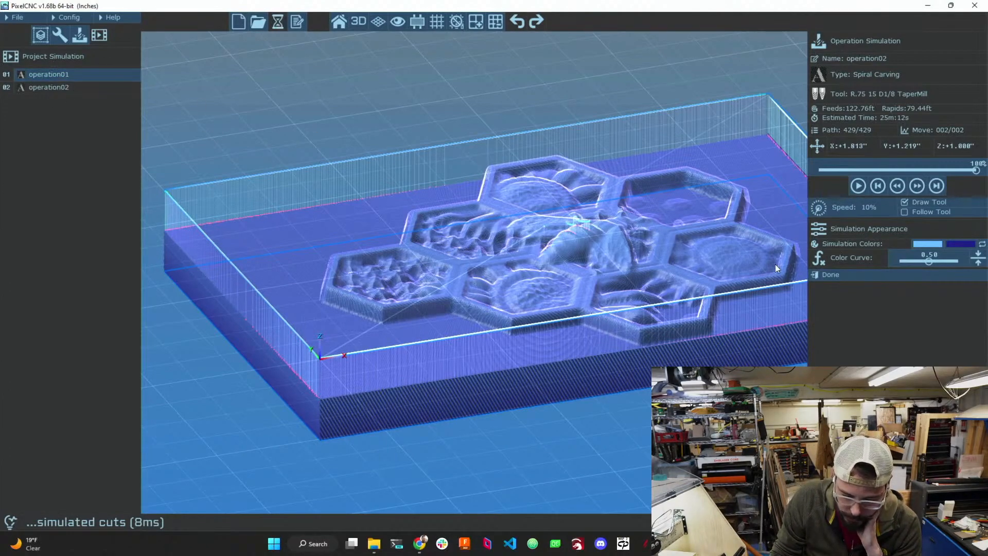
pyautogui.click(845, 276)
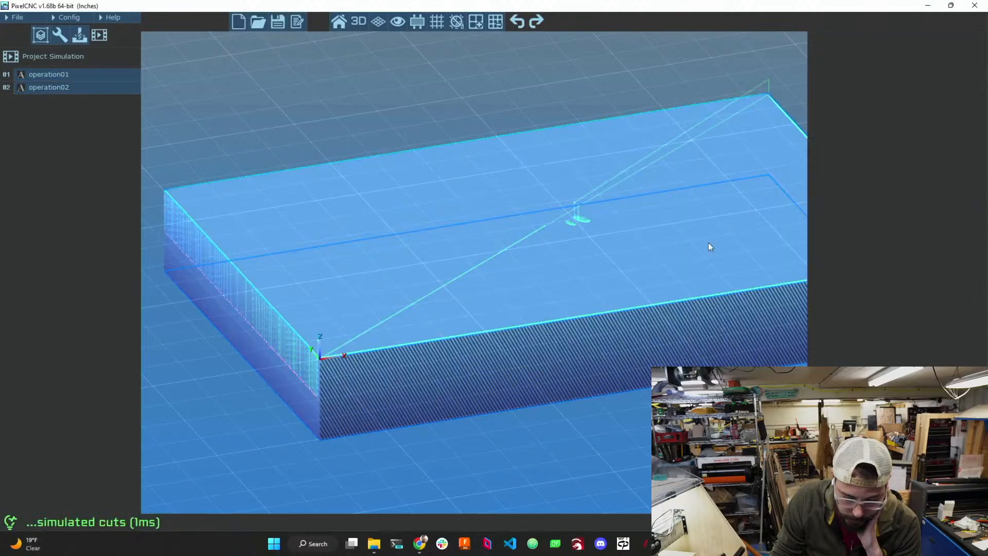
pyautogui.click(80, 36)
pyautogui.click(39, 71)
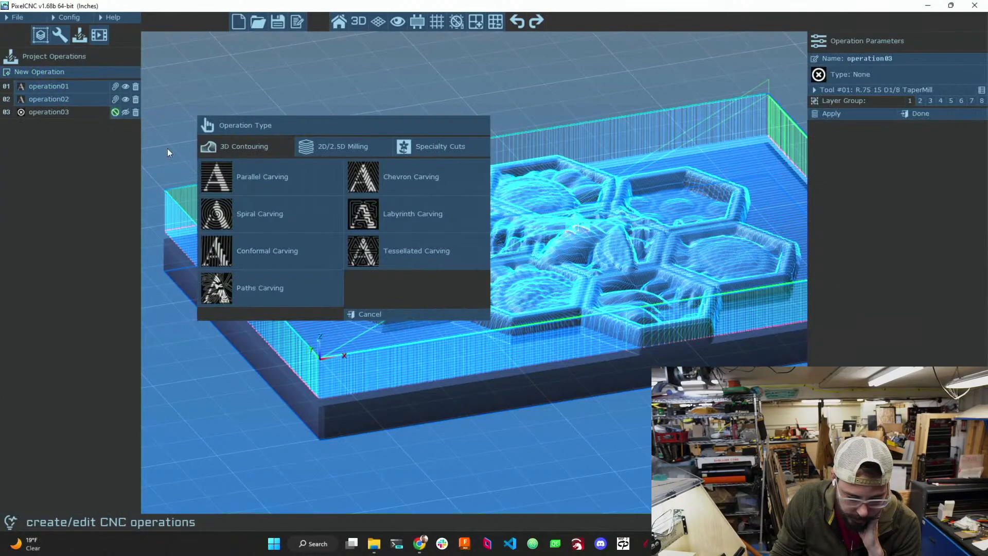
pyautogui.click(317, 147)
pyautogui.click(278, 263)
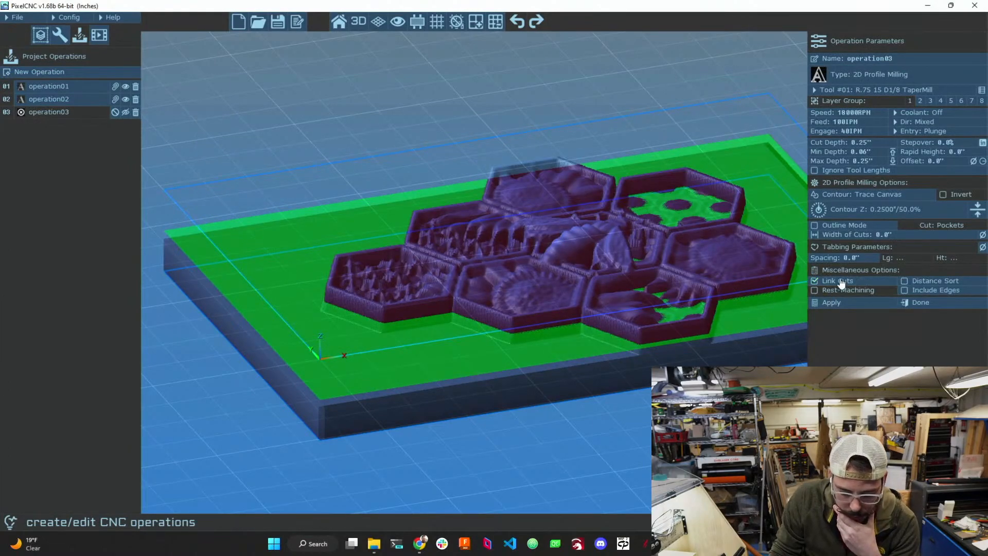
pyautogui.click(905, 304)
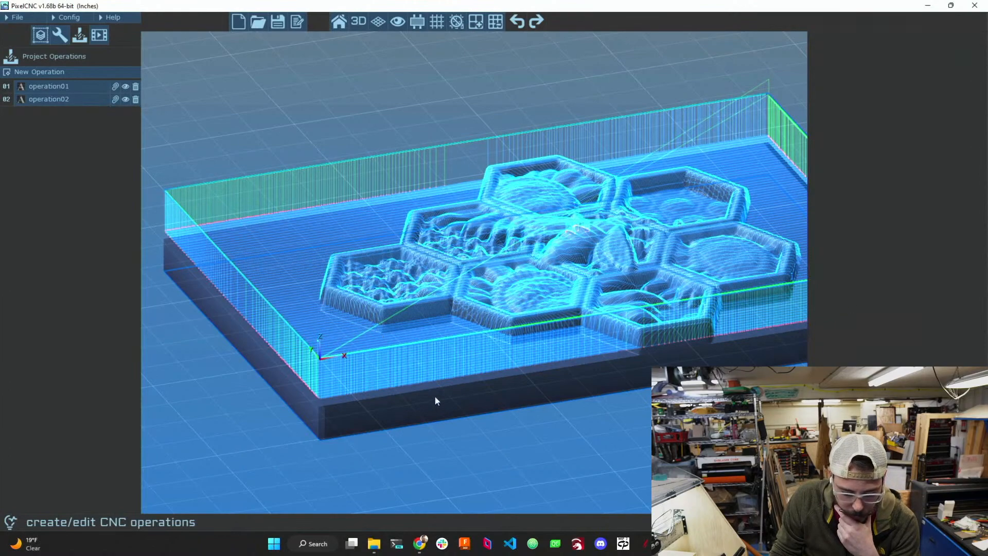
# - Add a 2D Profile Milling operation and set its contour source to Paths-Layer
pyautogui.click(39, 72)
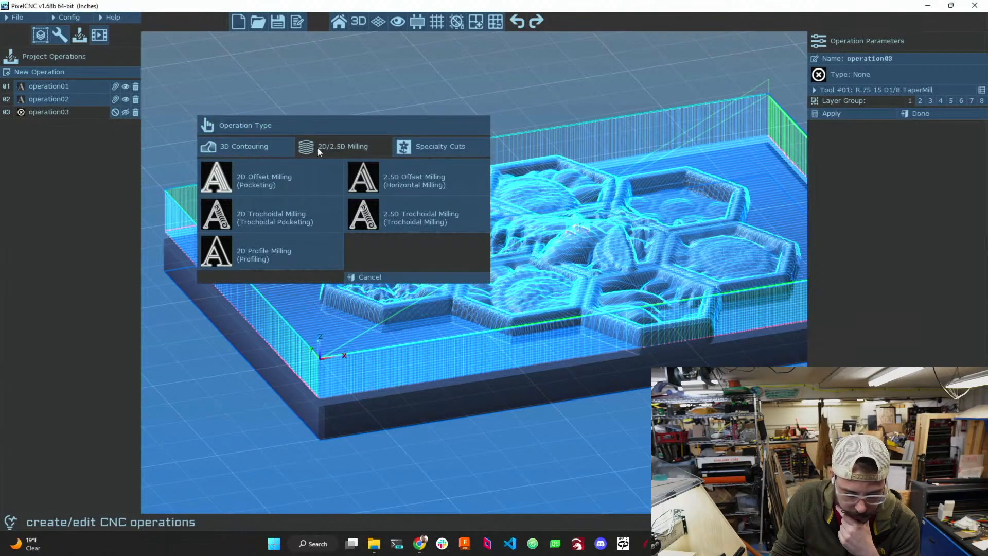
pyautogui.click(262, 258)
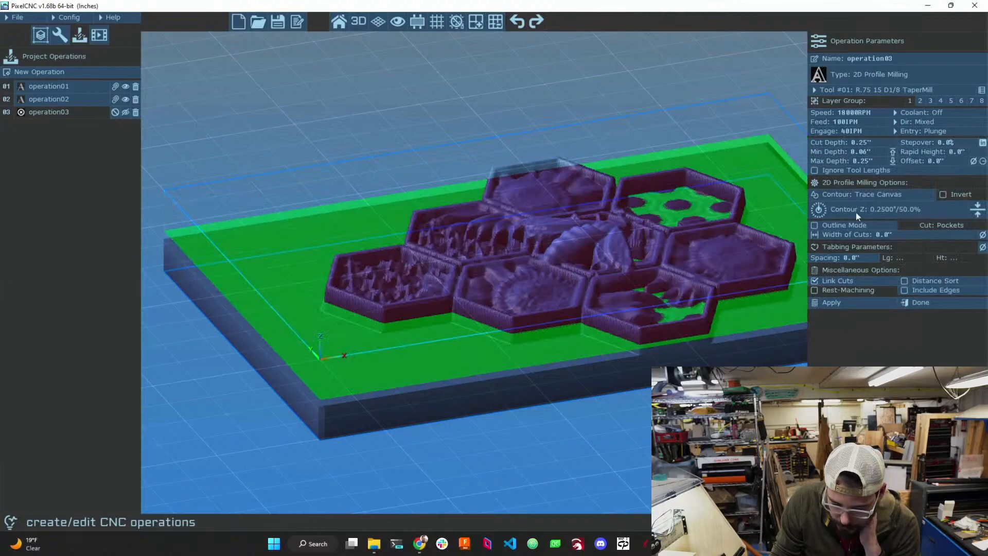
pyautogui.click(914, 200)
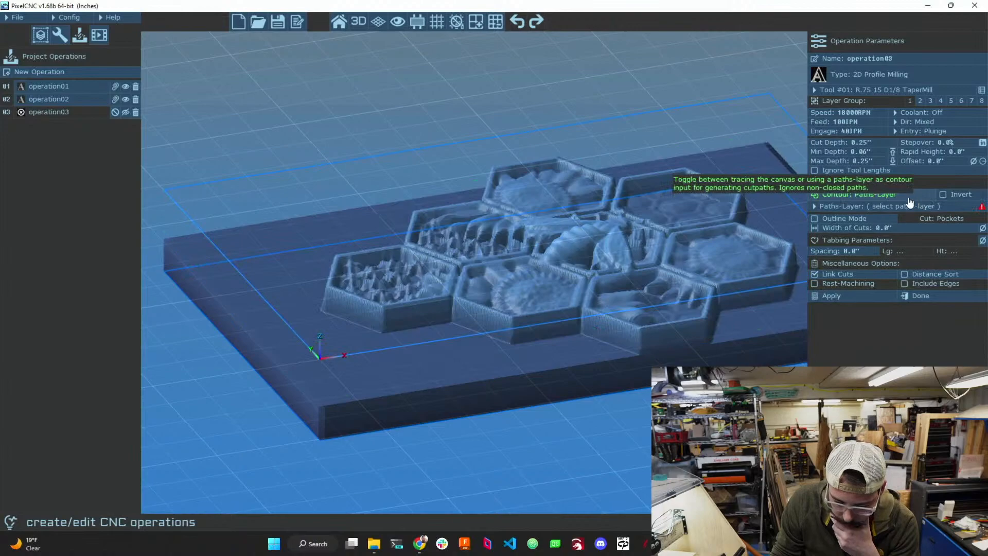
pyautogui.click(893, 197)
pyautogui.click(893, 197)
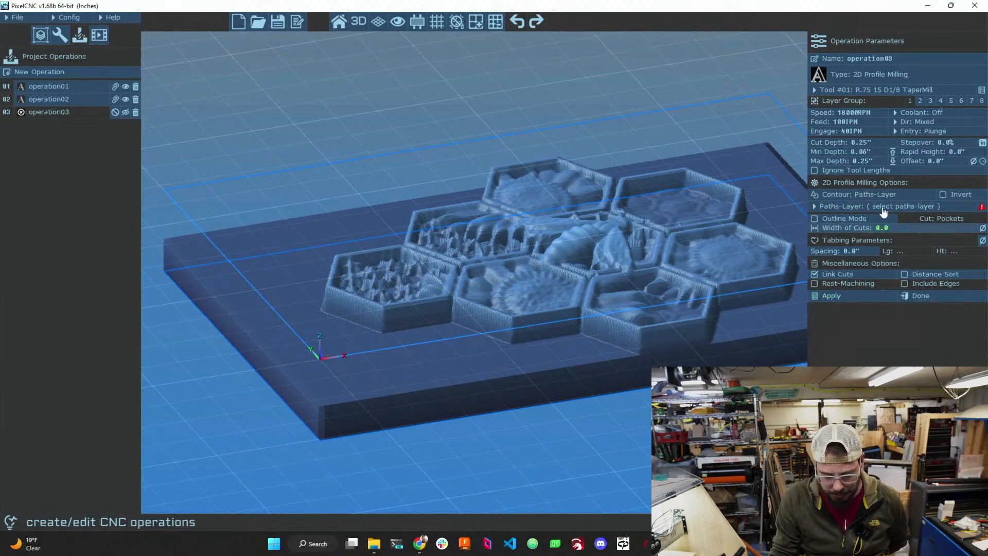
# - Enable Outline Mode, set the profile cut to Islands, and try to calculate the toolpath
pyautogui.click(830, 122)
pyautogui.press('Return')
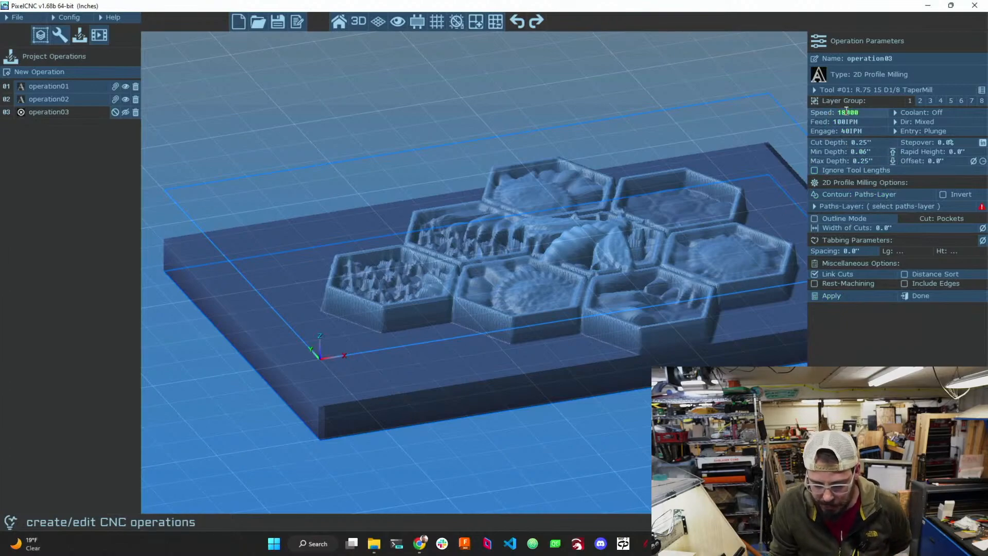
pyautogui.click(877, 249)
pyautogui.press('Return')
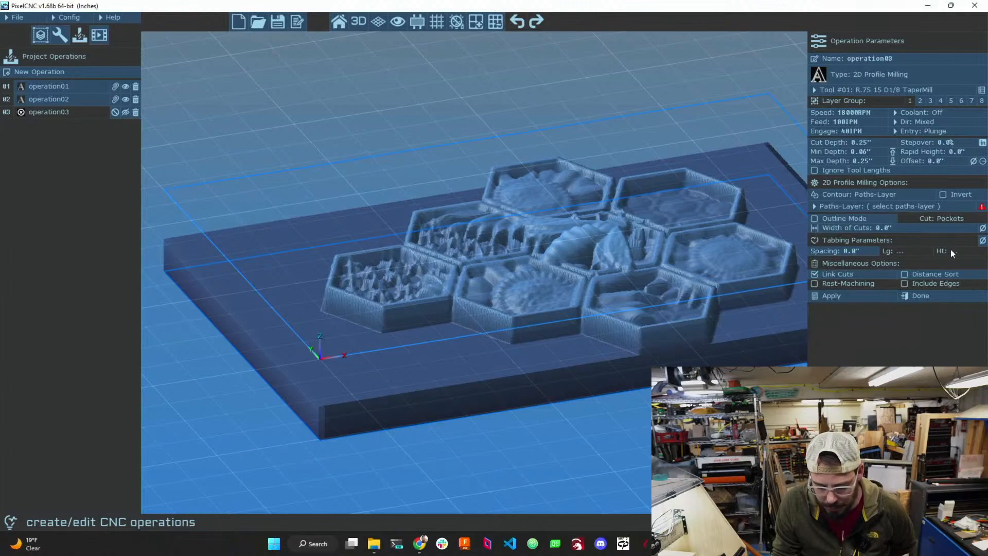
pyautogui.click(814, 218)
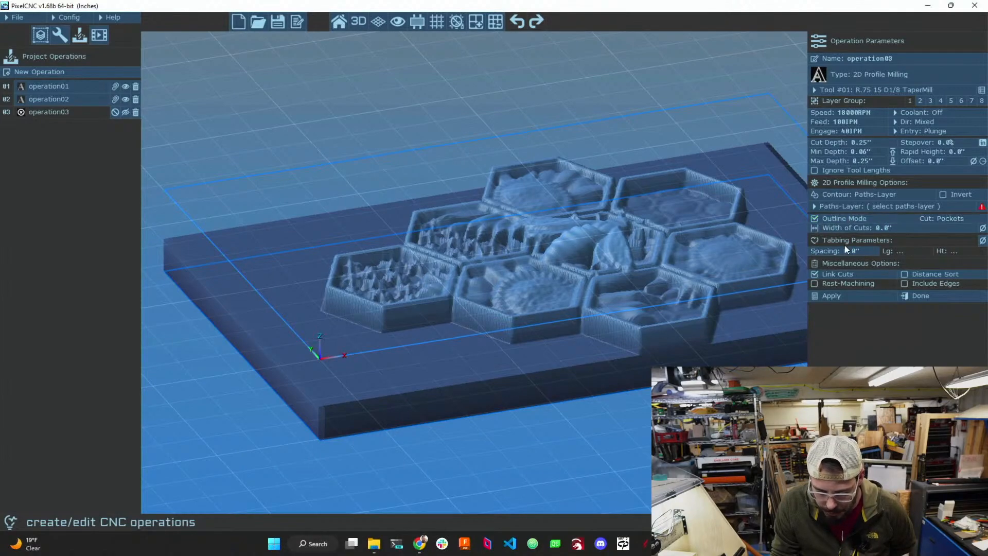
pyautogui.click(929, 227)
pyautogui.press('Return')
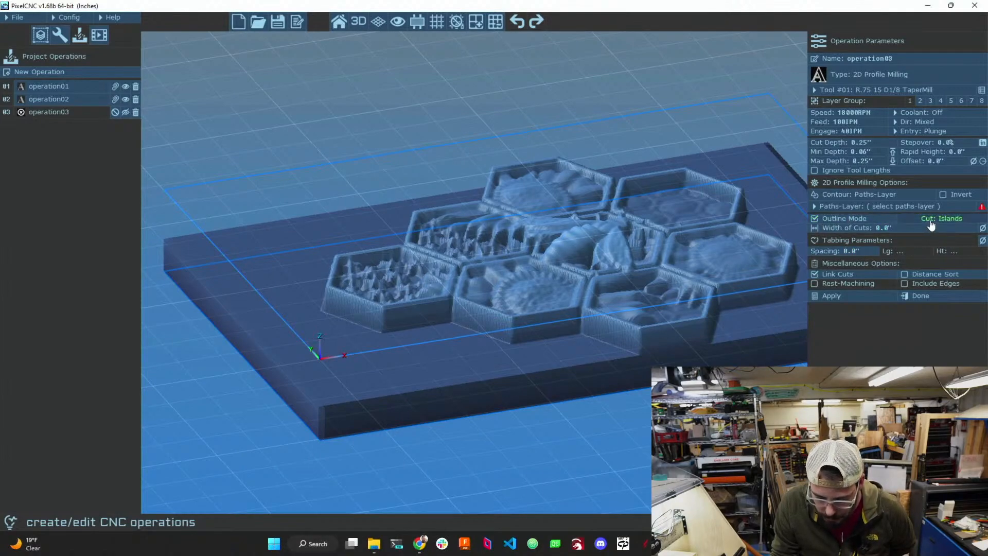
pyautogui.click(930, 223)
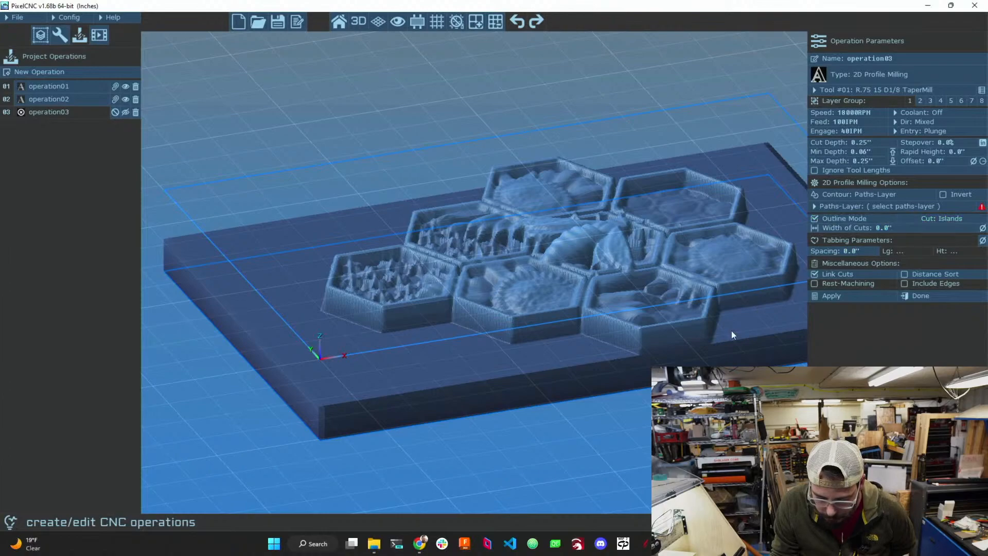
pyautogui.click(858, 297)
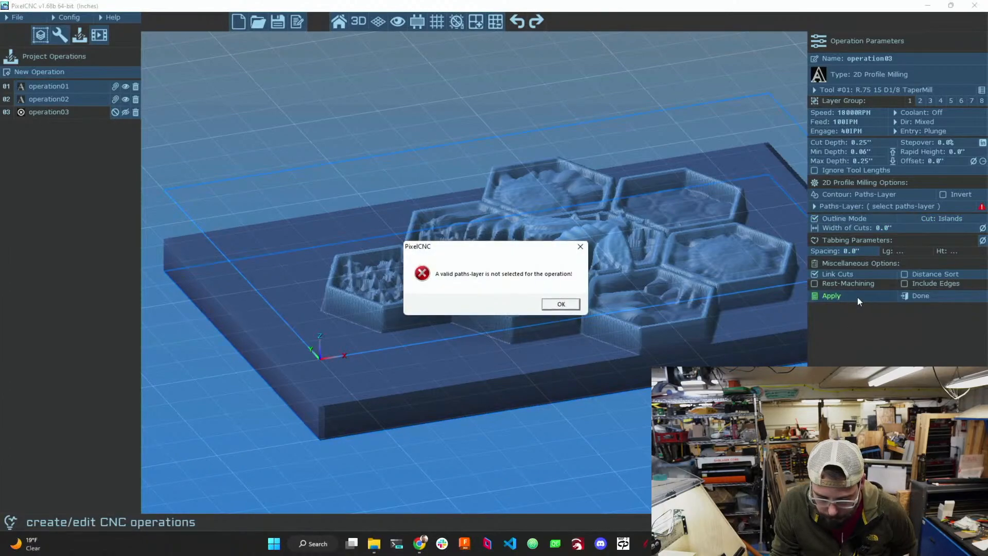
pyautogui.click(561, 303)
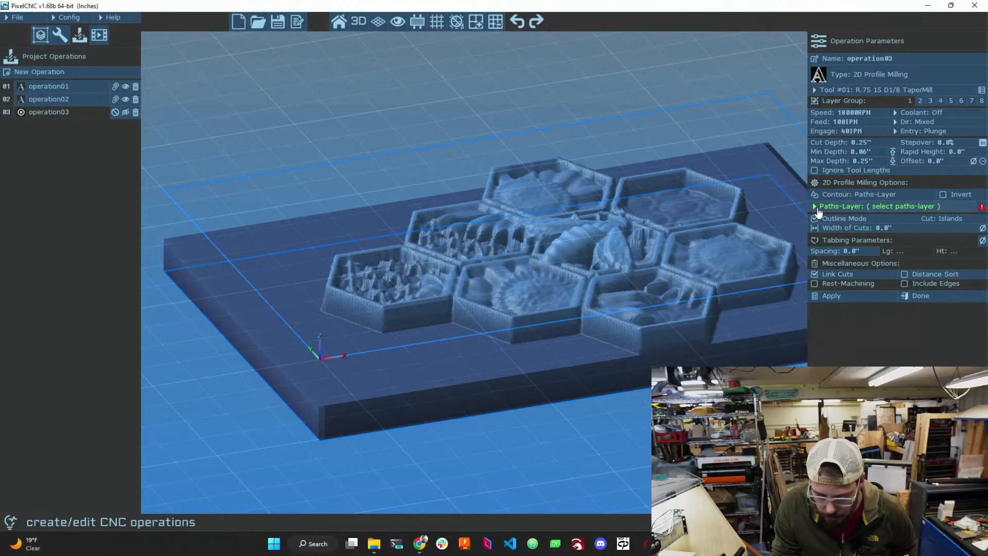
# - Try the Trace Canvas contour for the profile milling, return it to Paths-Layer, and leave the operation without a toolpath
pyautogui.click(837, 198)
pyautogui.click(828, 256)
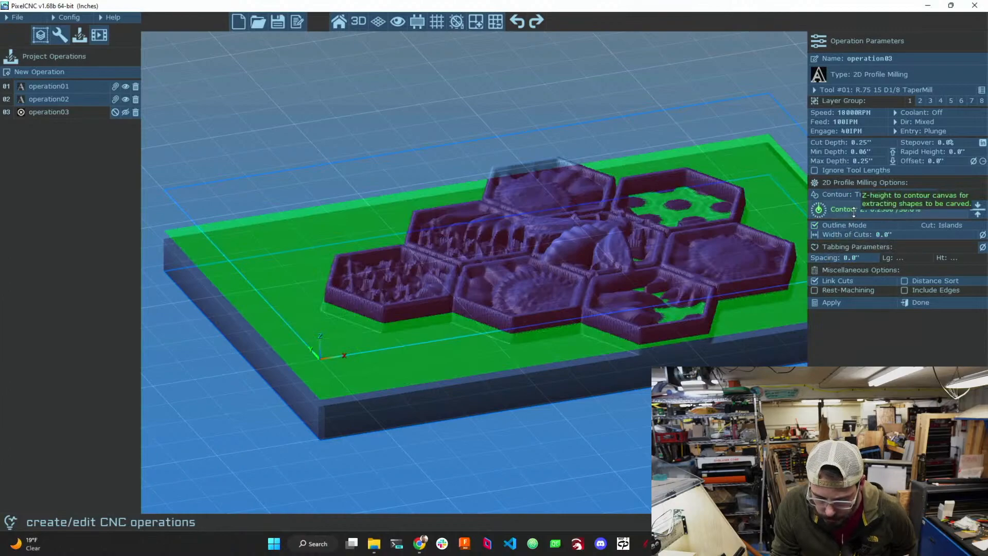
pyautogui.click(835, 195)
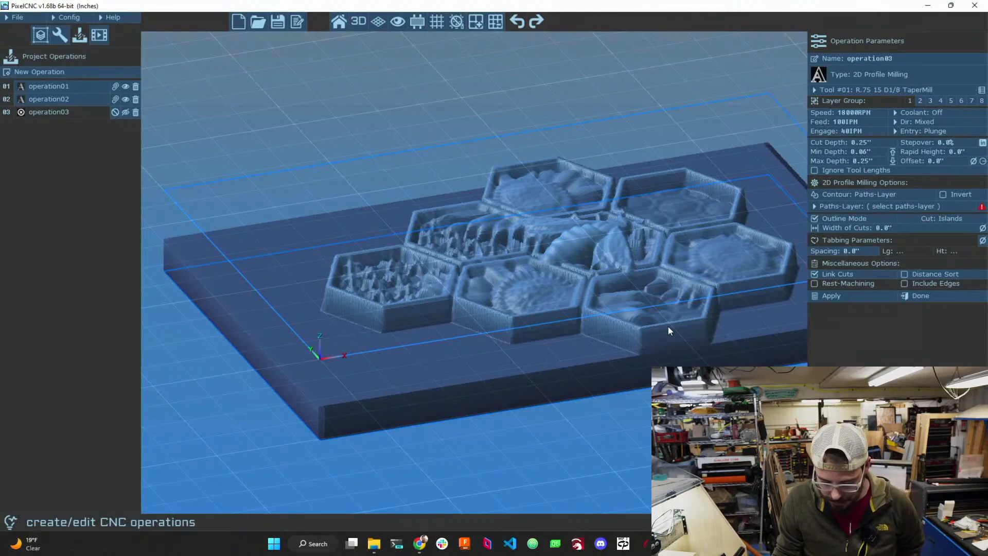
pyautogui.click(919, 297)
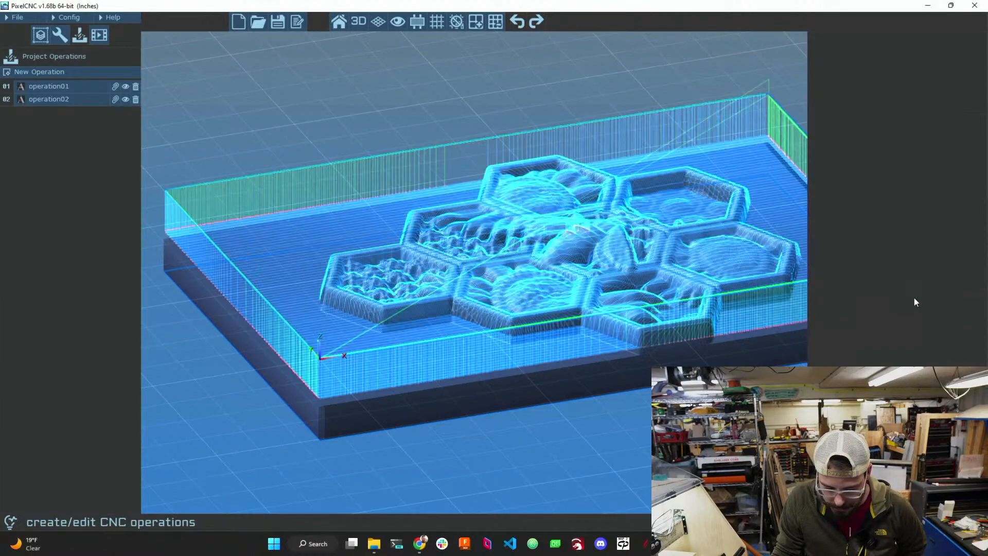
# - Look through the specialty cut types for a new operation, and review operation01's parallel carving parameters
pyautogui.click(28, 72)
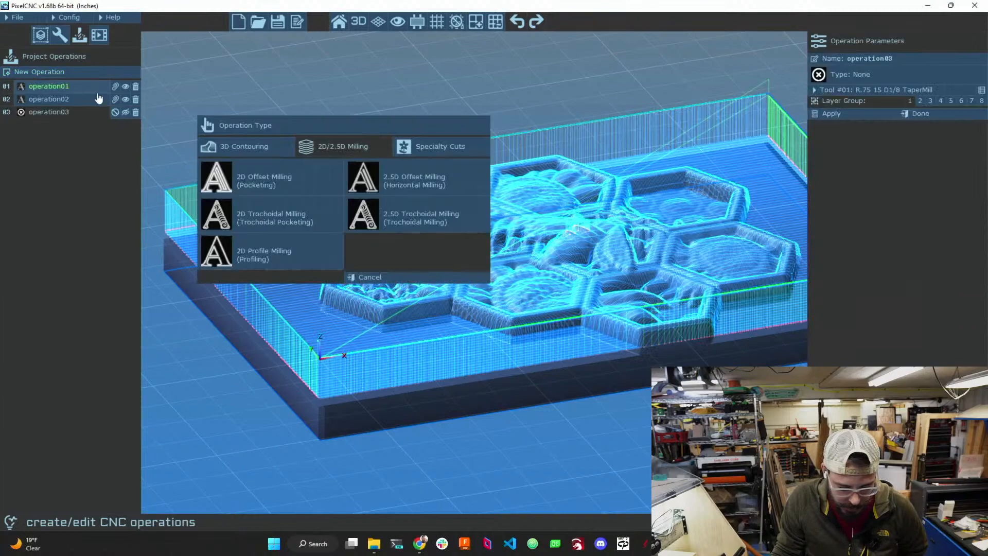
pyautogui.click(411, 147)
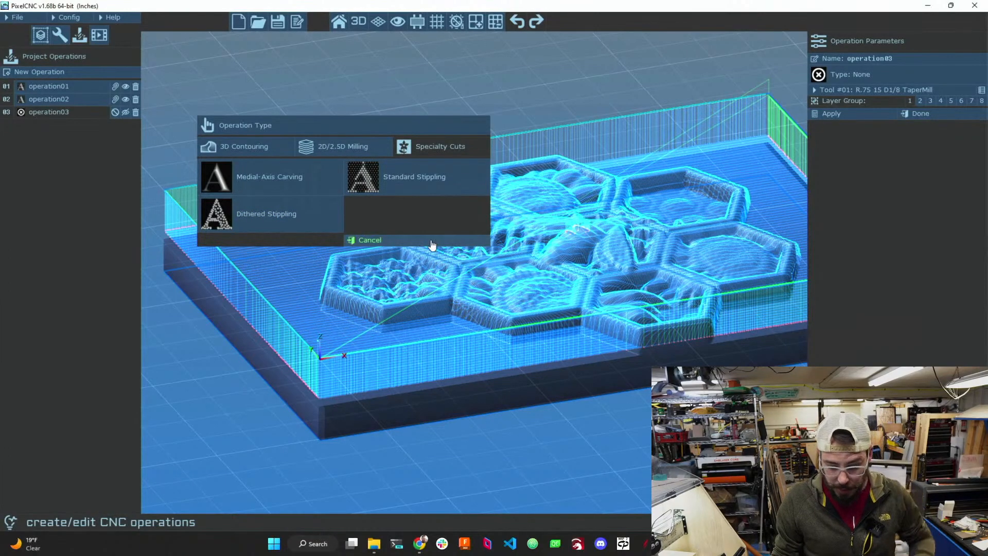
pyautogui.click(913, 114)
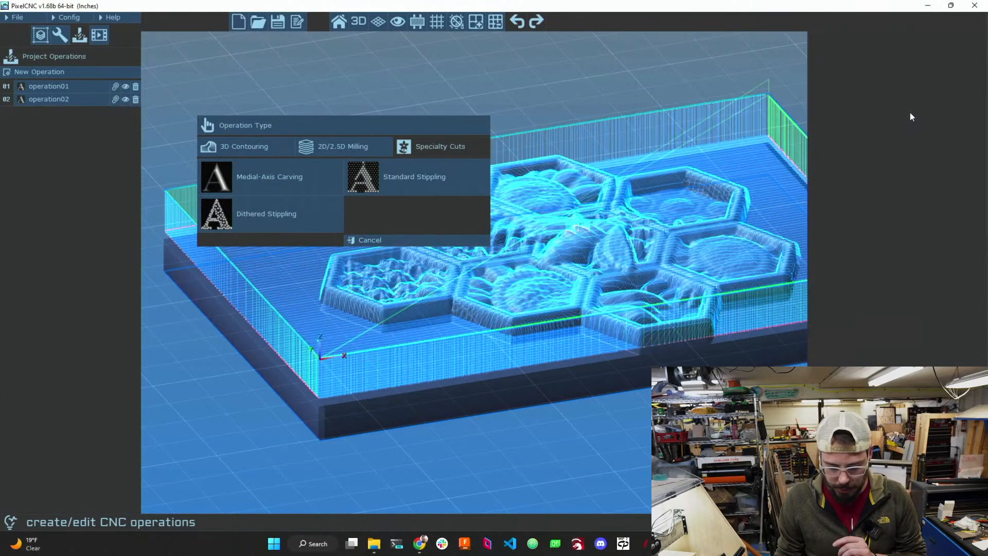
pyautogui.click(366, 240)
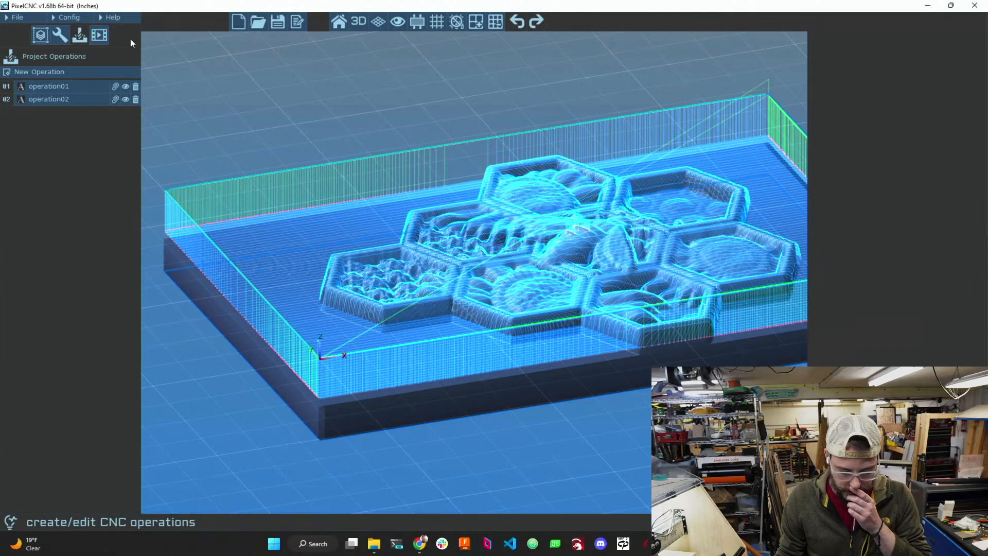
pyautogui.click(80, 86)
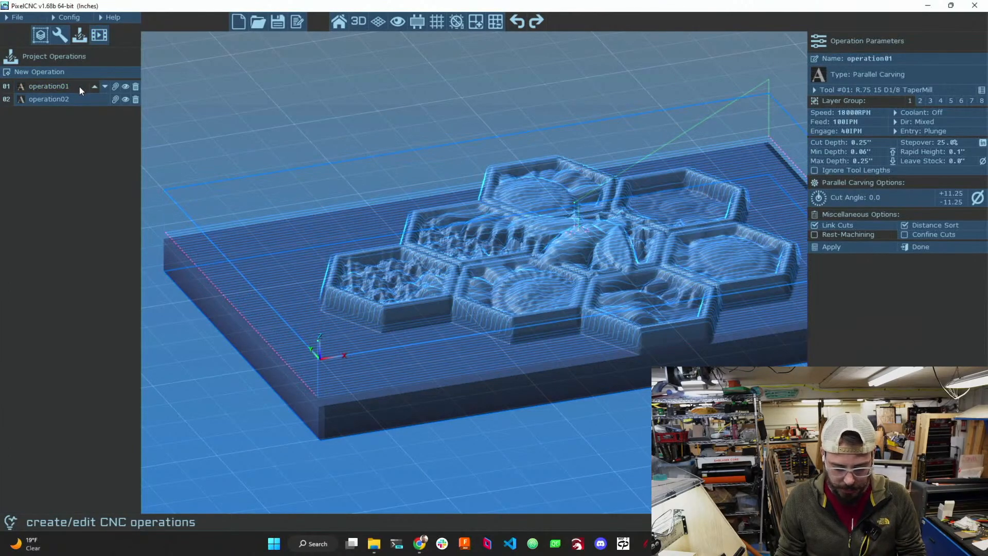
pyautogui.click(906, 247)
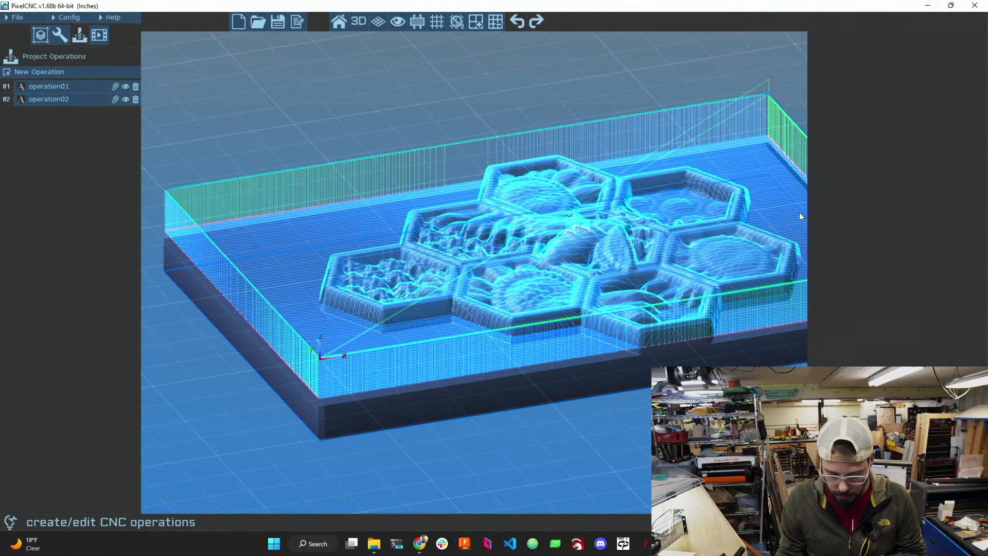
# - Set the G-code export to combined operations with the GRBL (Metric) post-processor, and read the 2D Operation Repetition help
pyautogui.click(298, 23)
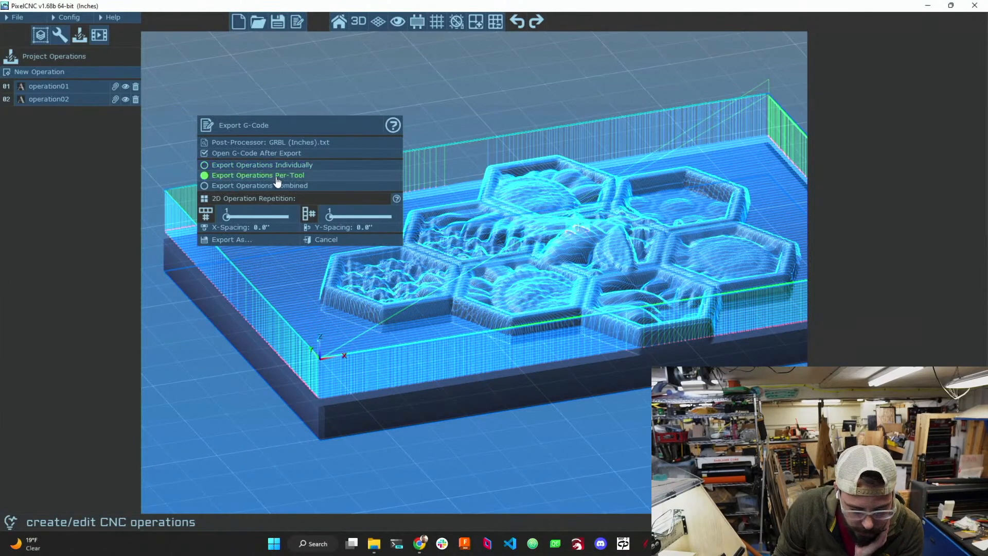
pyautogui.click(258, 185)
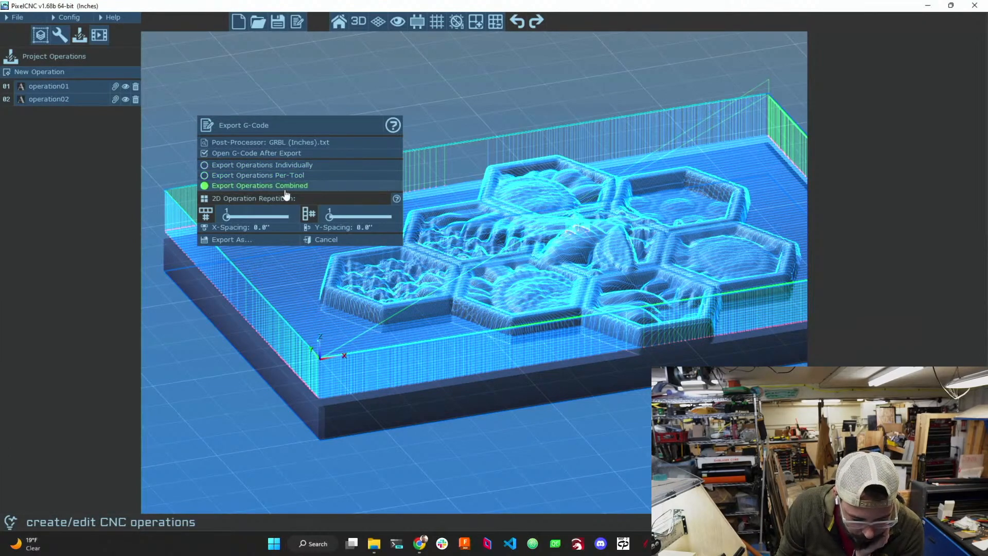
pyautogui.click(297, 142)
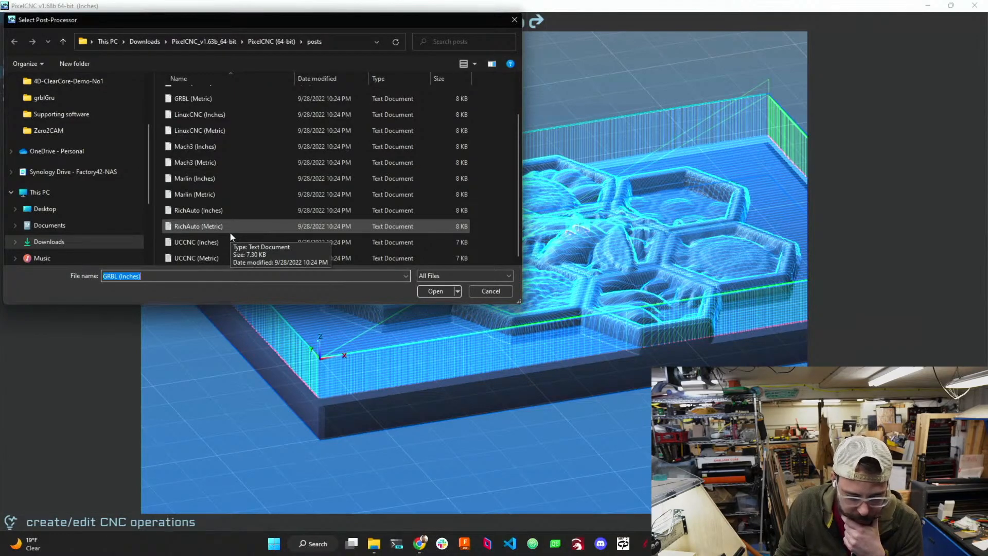
pyautogui.scroll(1, 233, 227)
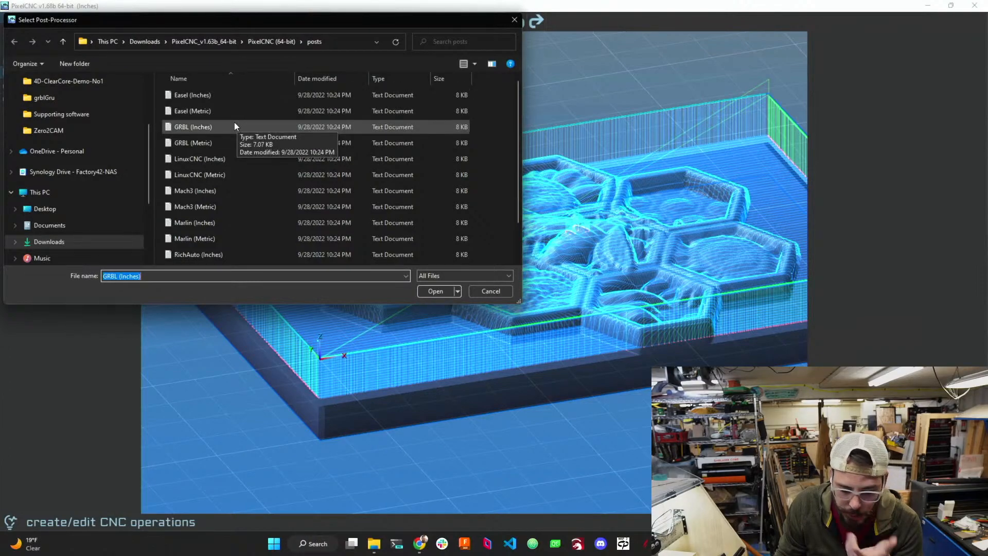
pyautogui.click(216, 144)
pyautogui.click(433, 290)
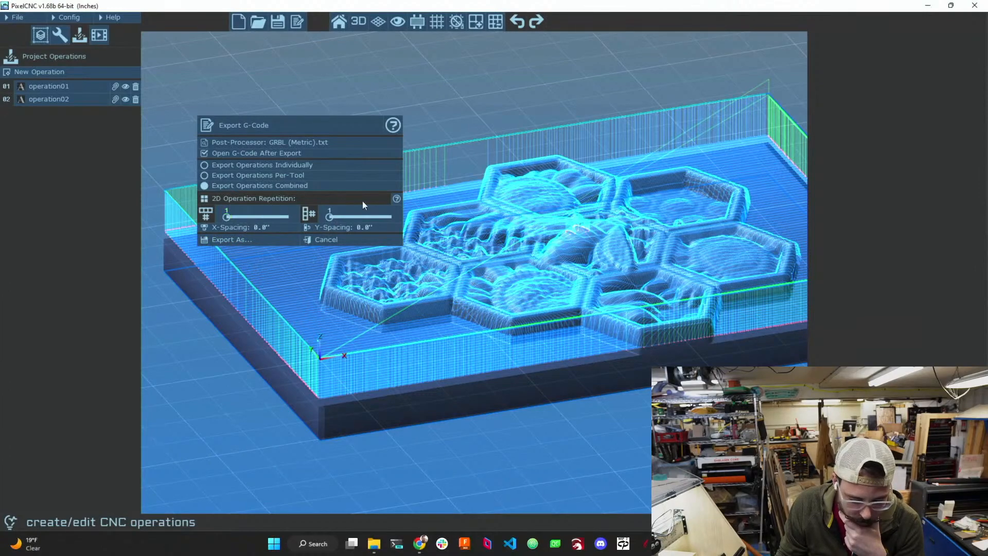
pyautogui.click(397, 198)
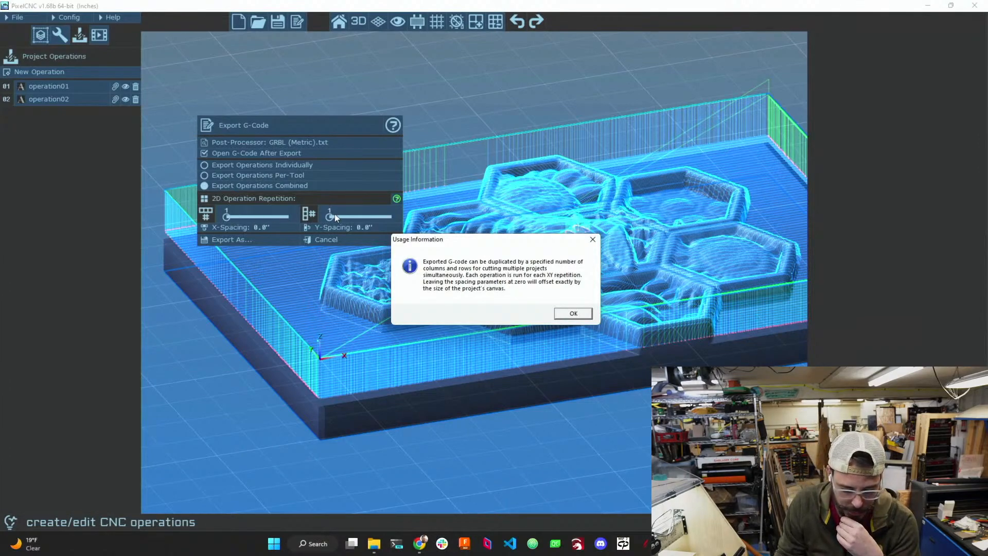
pyautogui.click(585, 316)
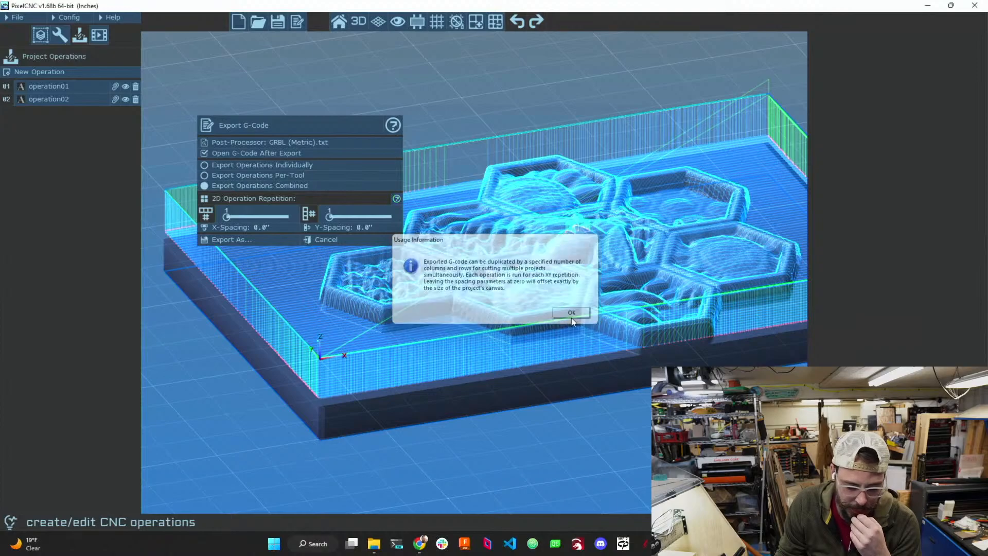
# - Export the G-code as bee in NC Files format to the PixelCNC folder inside Zero2CAM
pyautogui.click(239, 239)
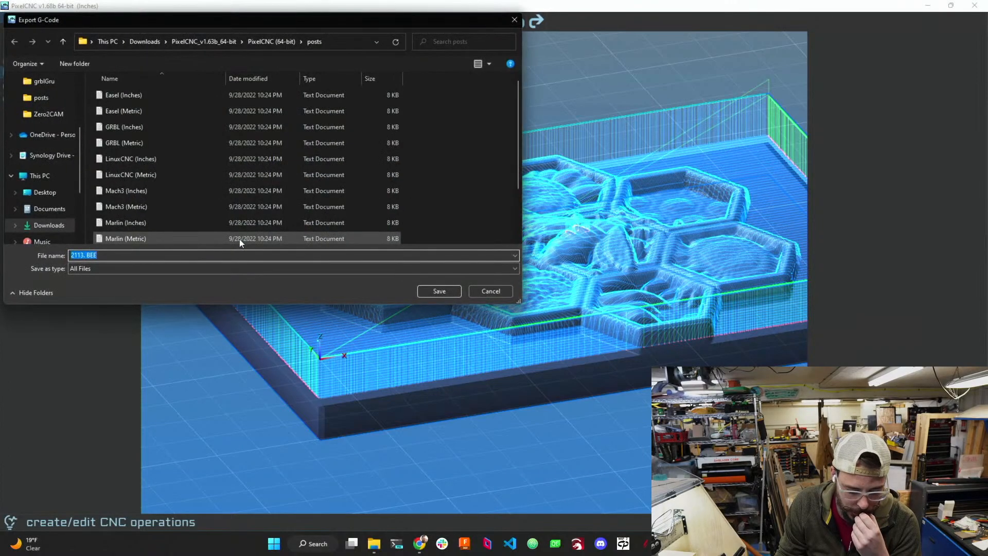
pyautogui.click(48, 113)
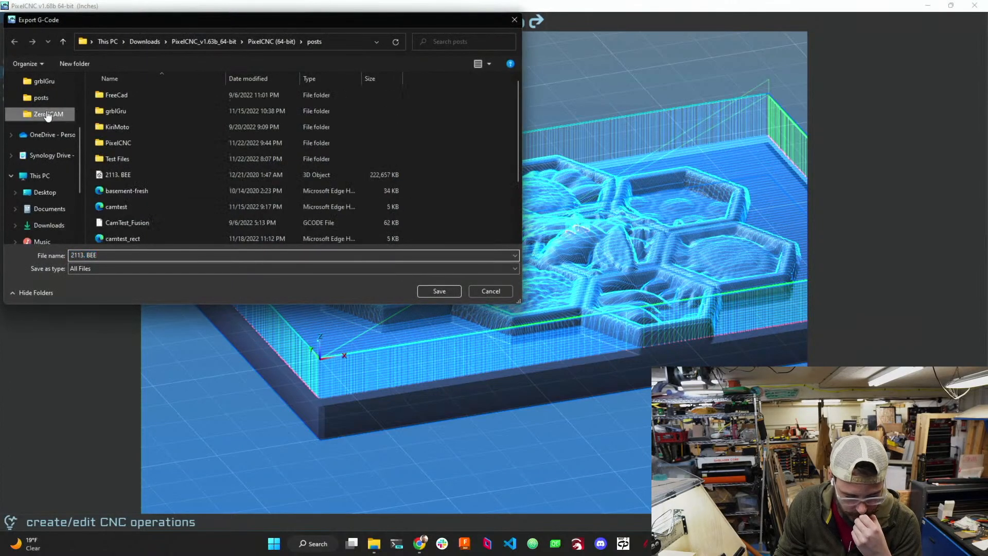
pyautogui.doubleClick(129, 144)
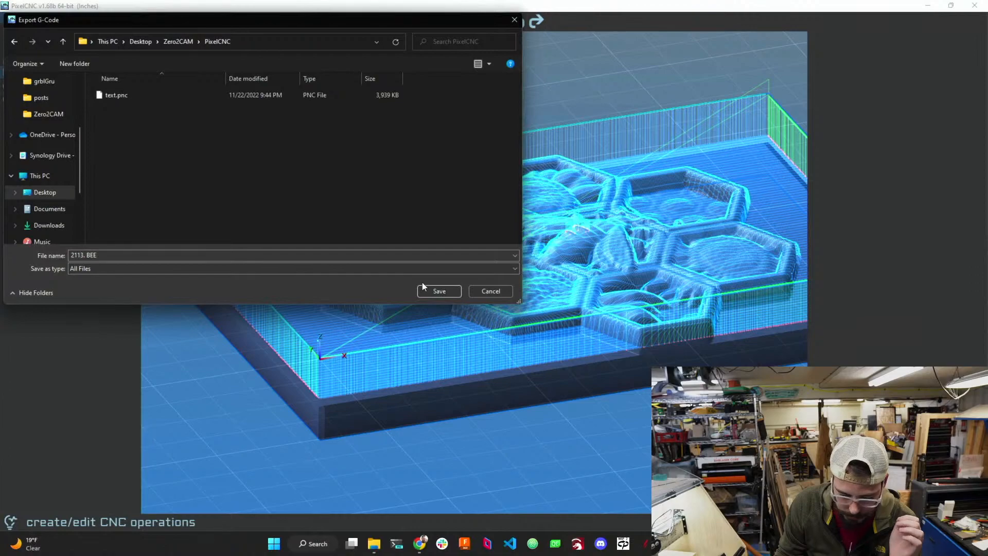
pyautogui.doubleClick(190, 254)
pyautogui.press('BackSpace')
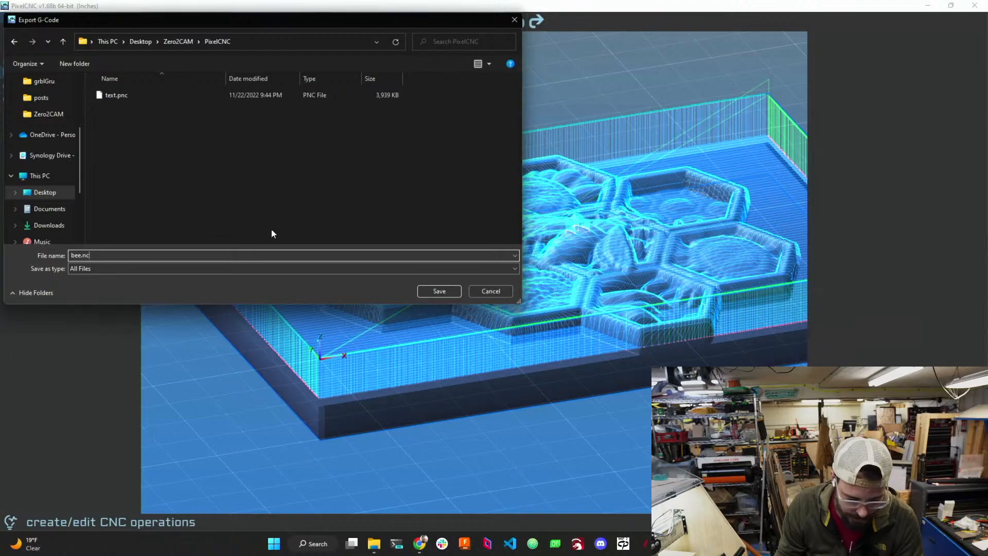
pyautogui.click(234, 272)
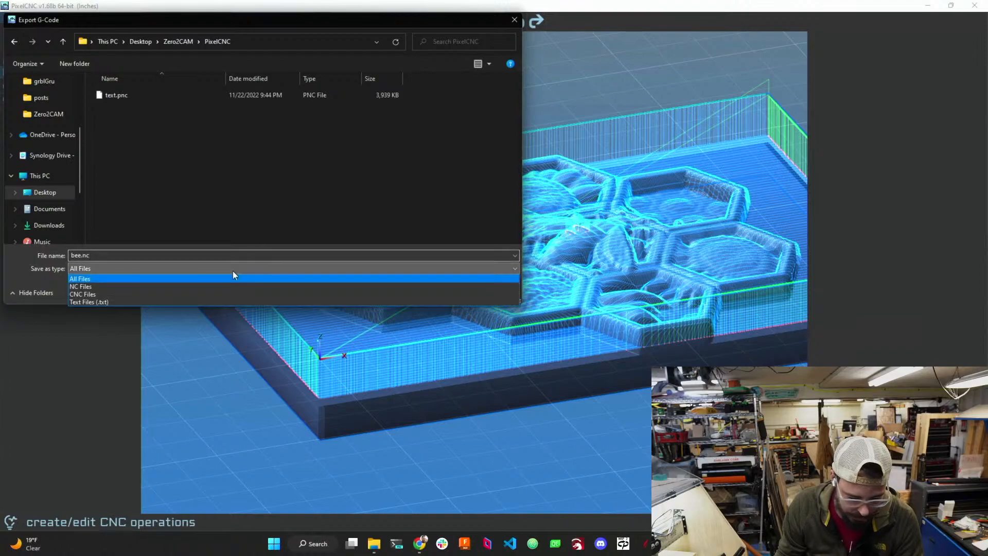
pyautogui.click(181, 285)
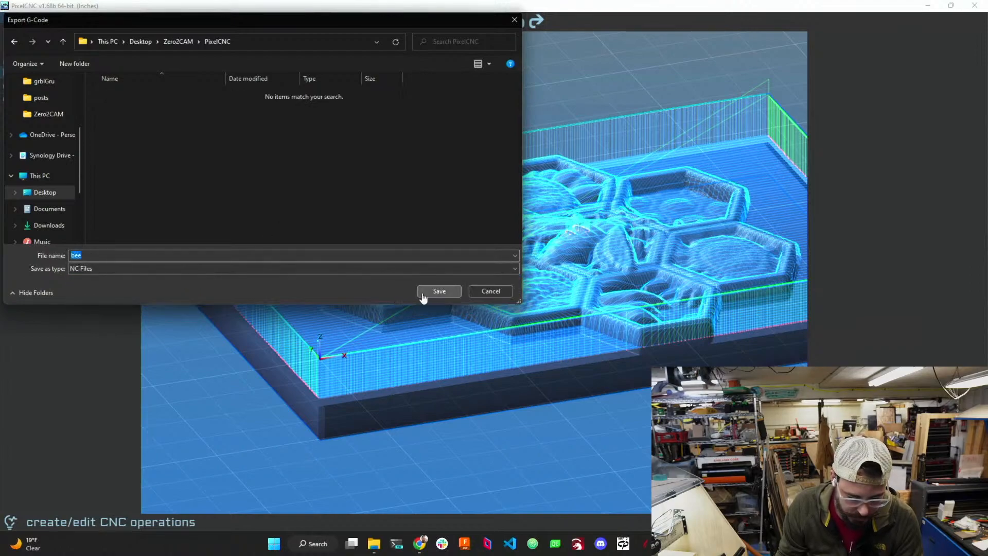
pyautogui.click(439, 291)
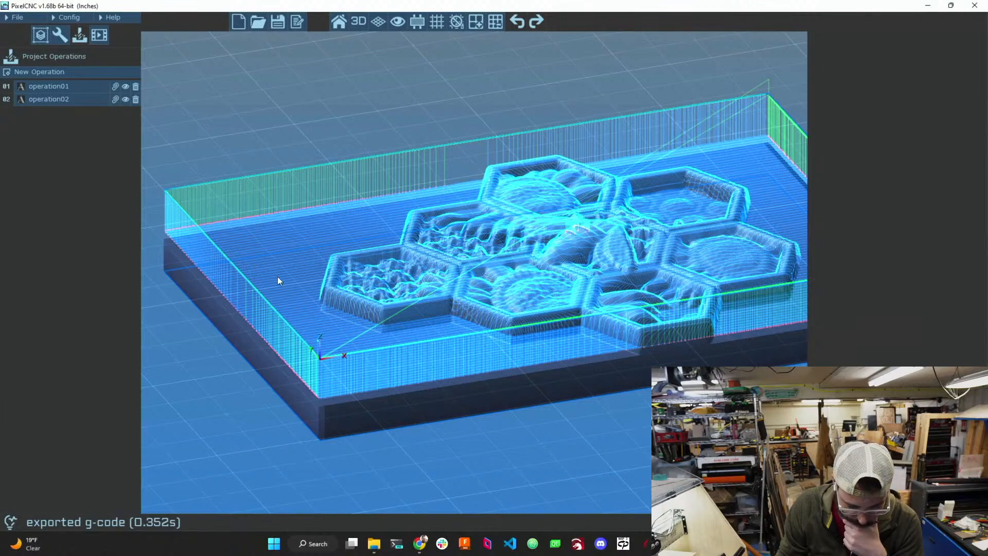
# - Switch to File Explorer and open the exported bee file from the PixelCNC folder in Visual Studio Code
pyautogui.click(375, 544)
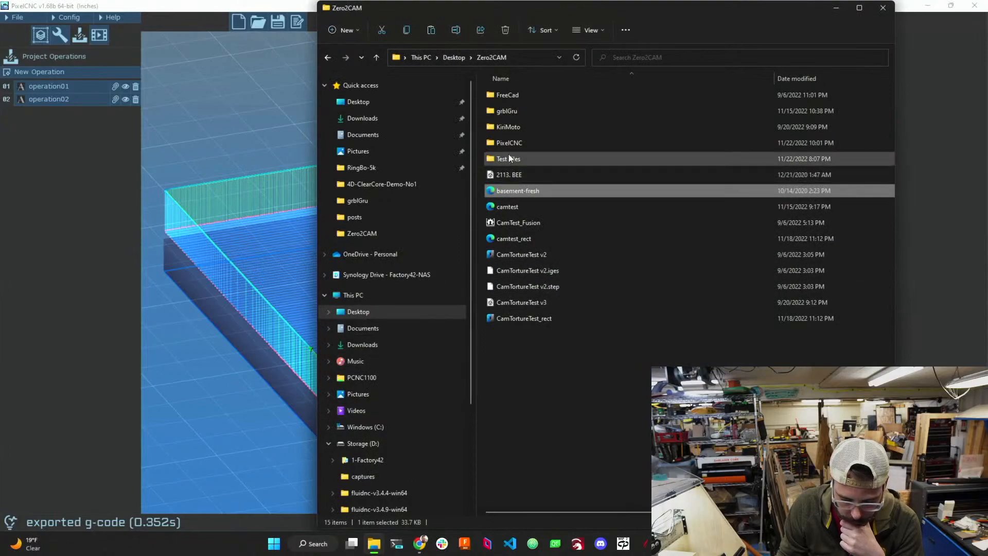
pyautogui.doubleClick(508, 145)
pyautogui.click(507, 97)
pyautogui.rightClick(508, 97)
pyautogui.moveTo(566, 146)
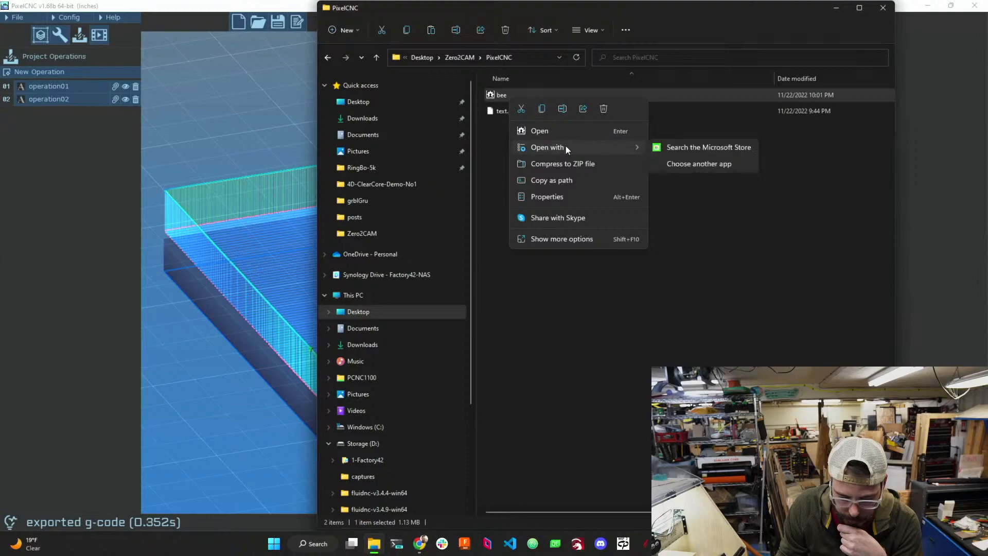
pyautogui.click(689, 165)
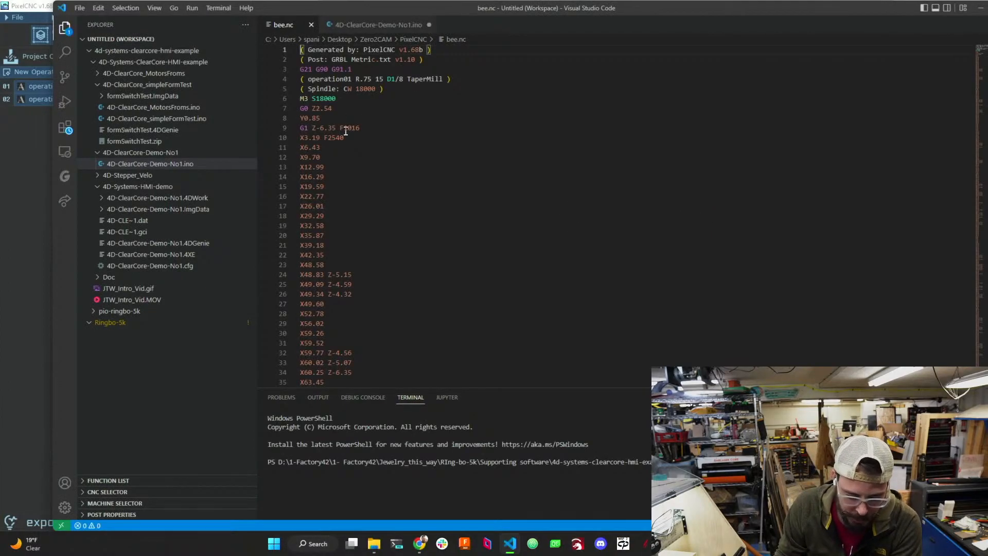
# - Look through the first part of bee.nc and close 4D-ClearCore-Demo-No1.ino without saving its changes
pyautogui.scroll(-20, 346, 132)
pyautogui.scroll(-16, 354, 227)
pyautogui.scroll(-20, 354, 225)
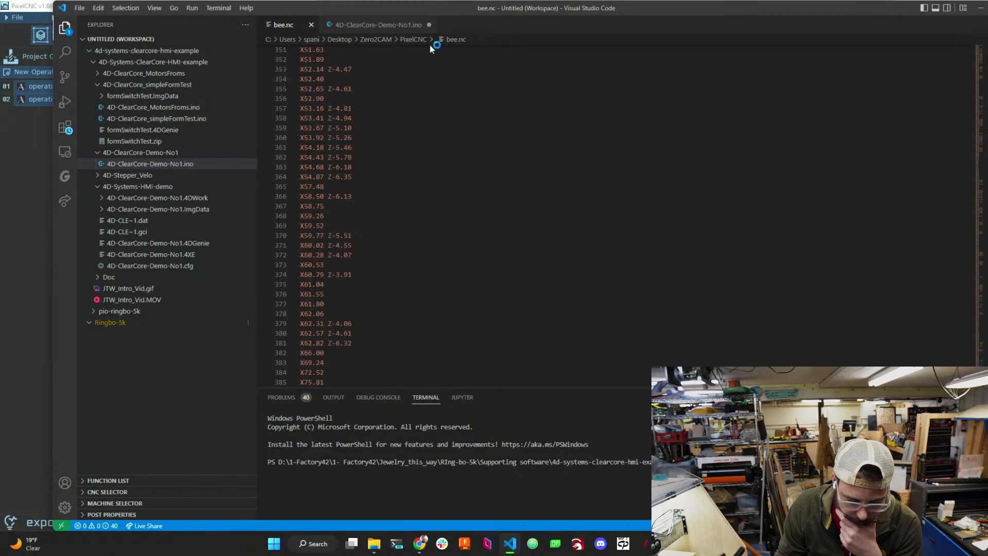
pyautogui.click(429, 25)
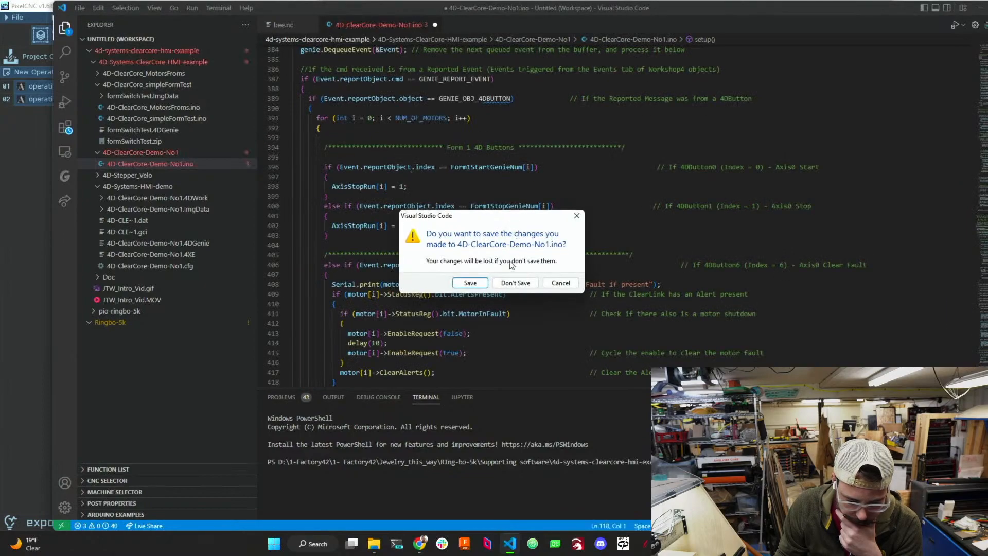
pyautogui.click(516, 283)
# - Examine more of the bee.nc toolpath coordinates, close Visual Studio Code, and minimise File Explorer to return to PixelCNC
pyautogui.scroll(-3, 396, 206)
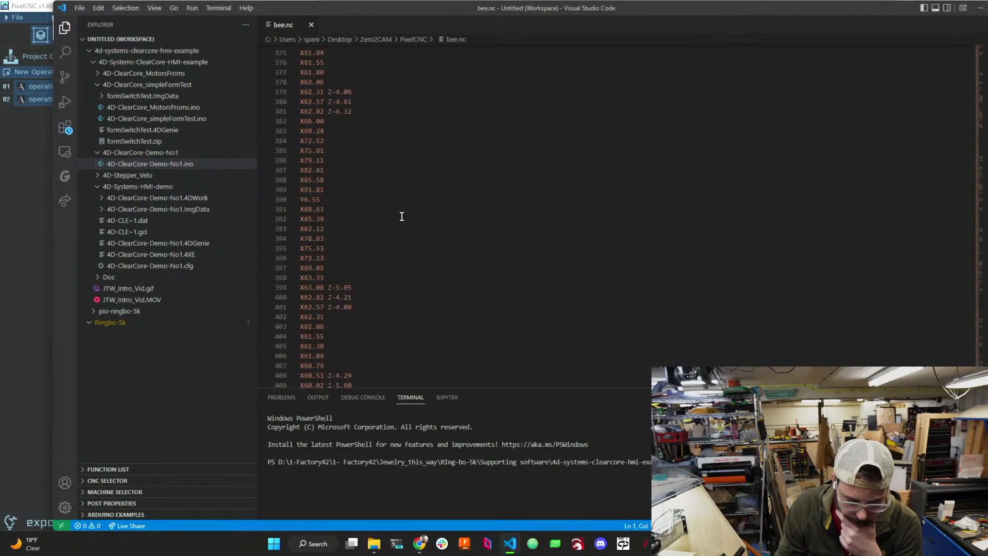
pyautogui.scroll(-20, 403, 220)
pyautogui.scroll(-20, 404, 222)
pyautogui.scroll(20, 392, 243)
pyautogui.scroll(20, 378, 258)
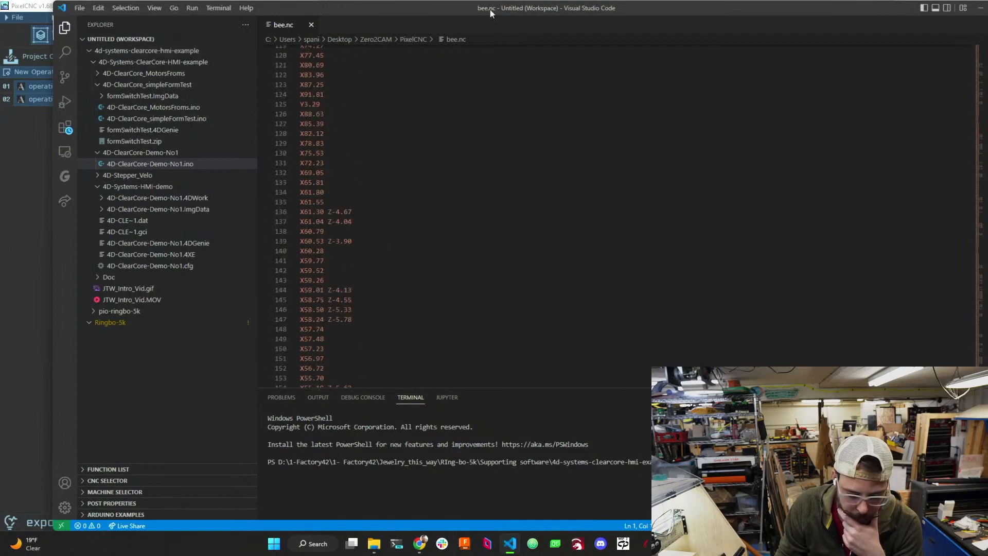
pyautogui.moveTo(292, 7); pyautogui.dragTo(248, 58)
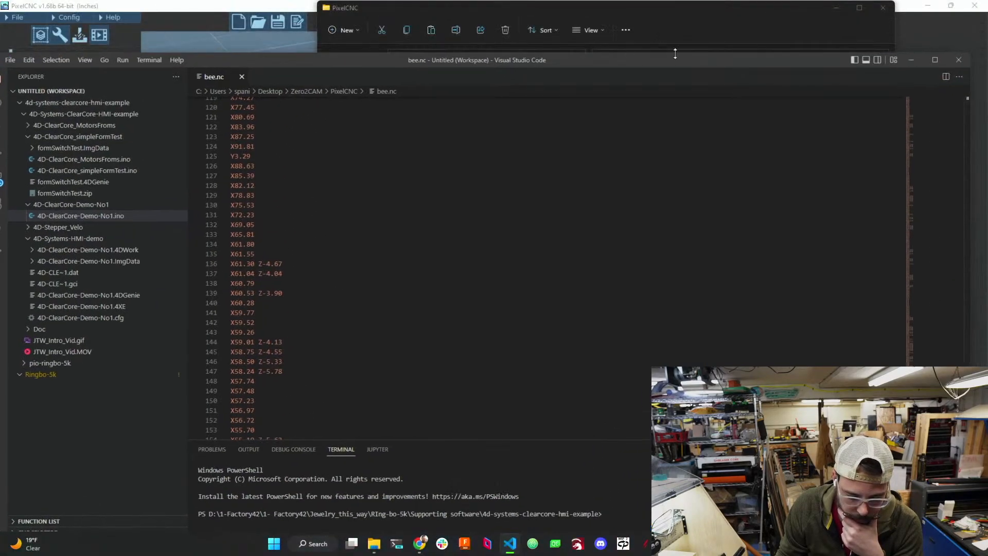
pyautogui.click(959, 60)
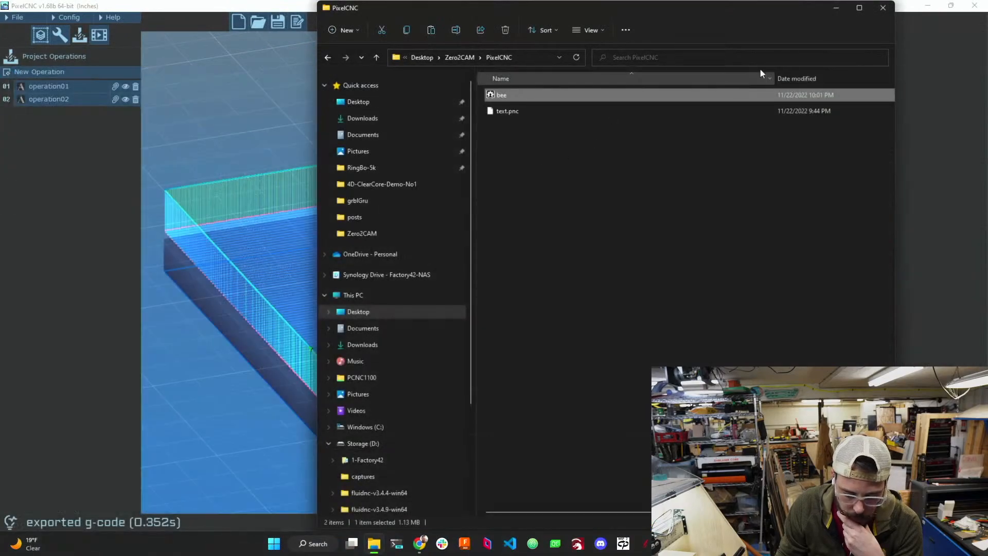
pyautogui.click(835, 9)
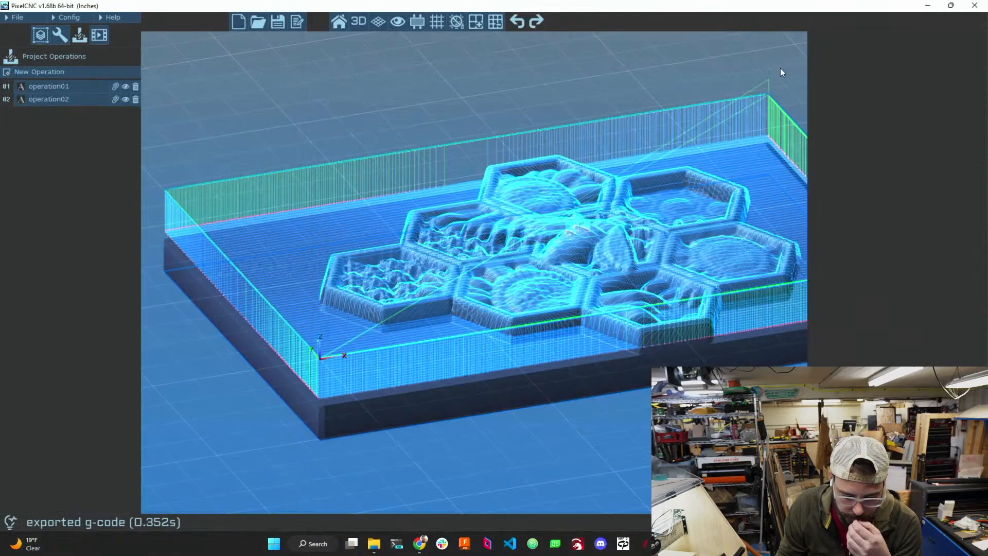
# - Save the bee project as 2113. BEE in the PixelCNC folder
pyautogui.click(14, 18)
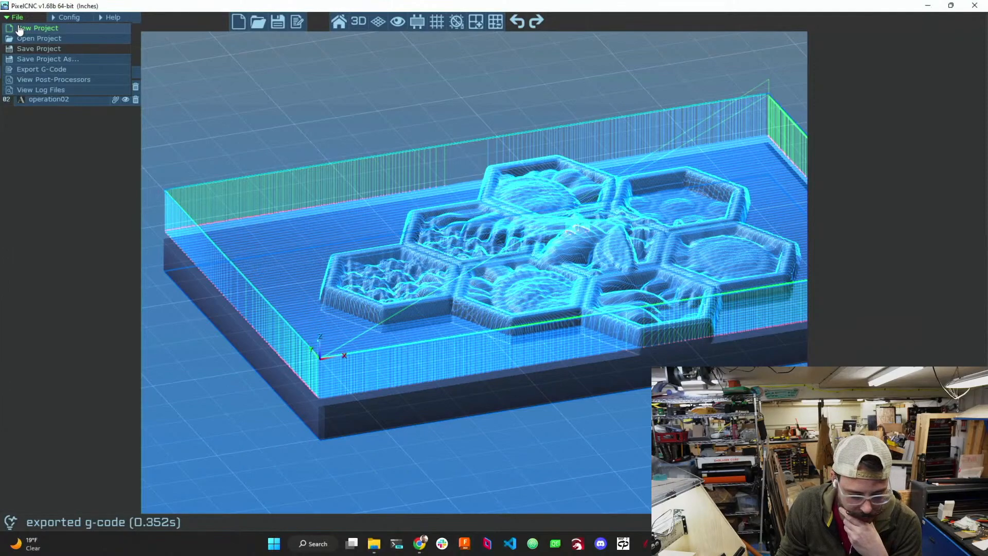
pyautogui.click(38, 61)
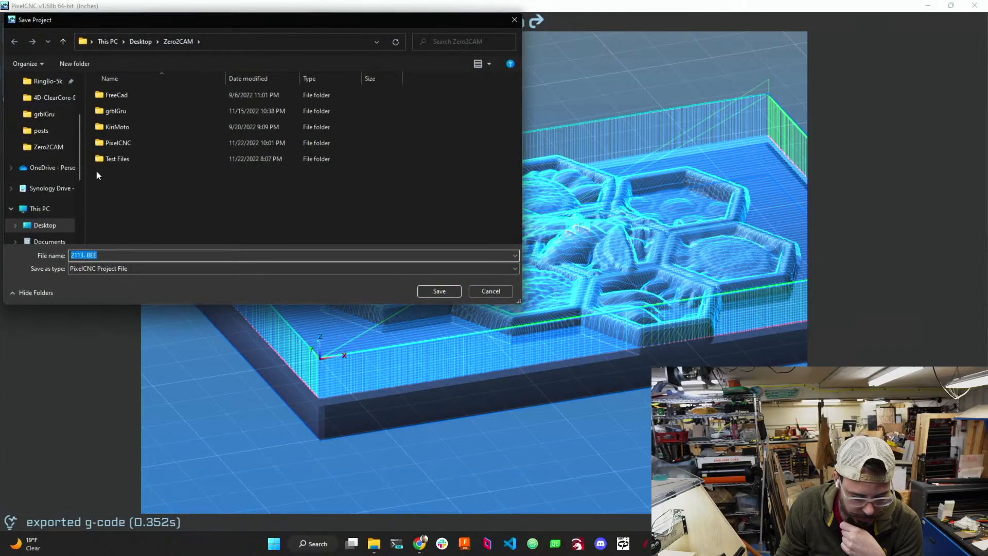
pyautogui.doubleClick(122, 143)
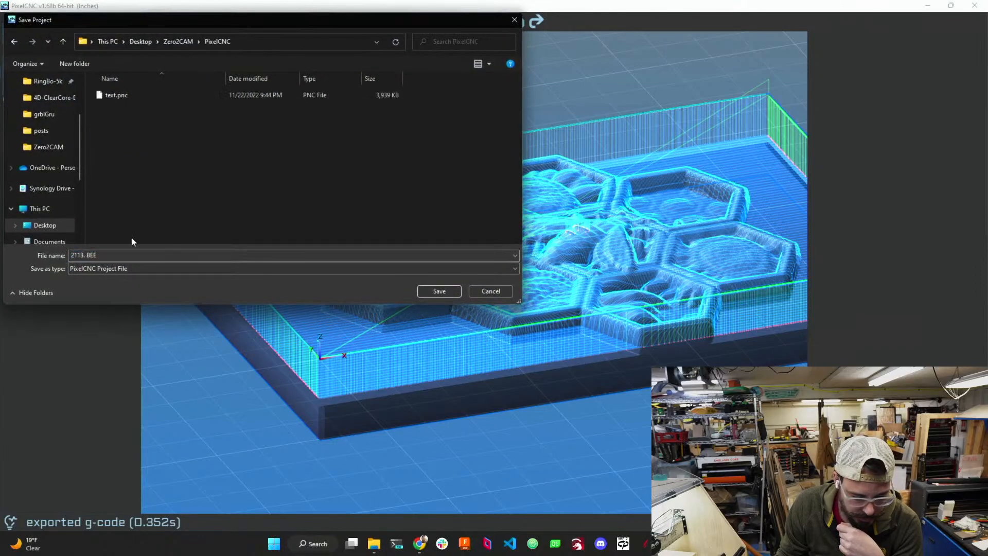
pyautogui.click(427, 291)
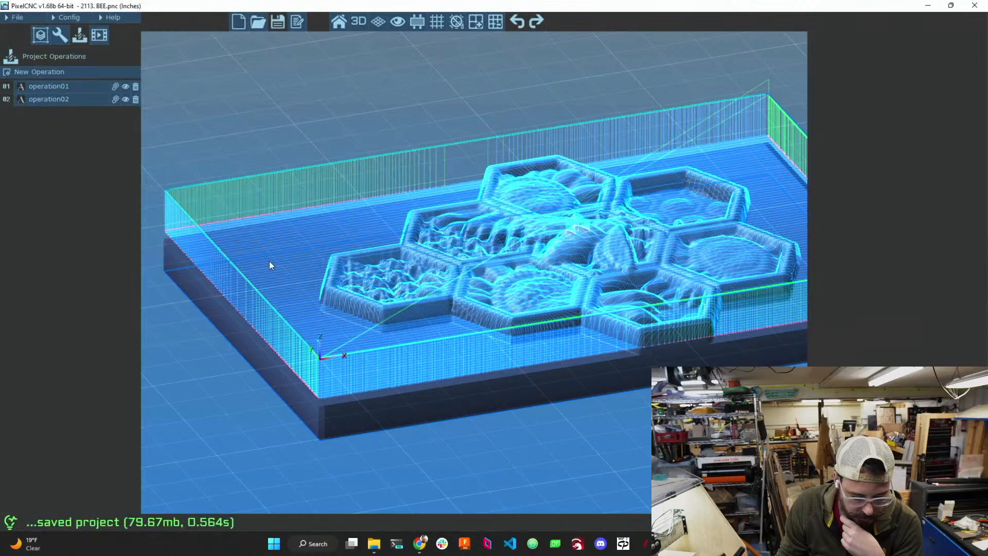
# - Start a new project and load the basement-fresh vector file as a Paths-Layer fitted to the canvas
pyautogui.click(8, 17)
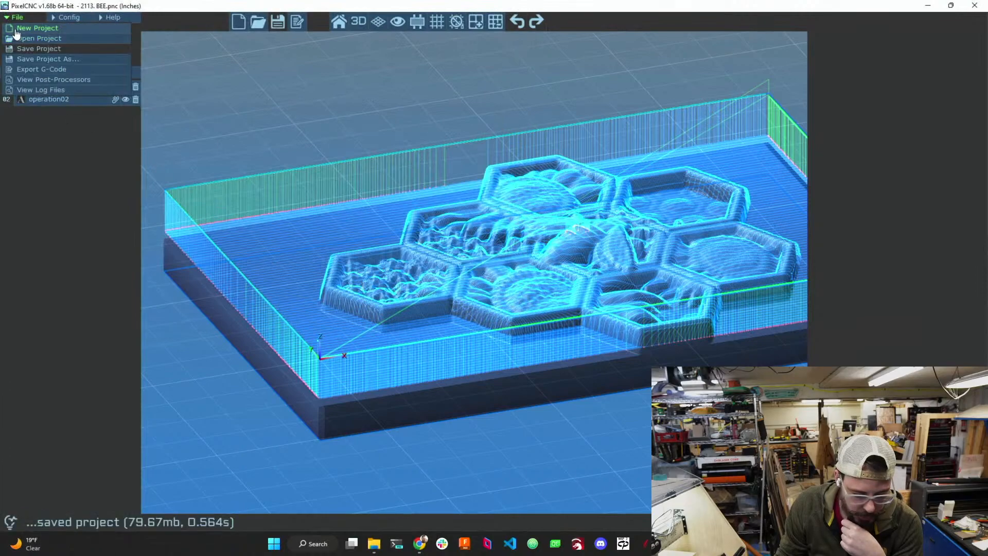
pyautogui.click(14, 28)
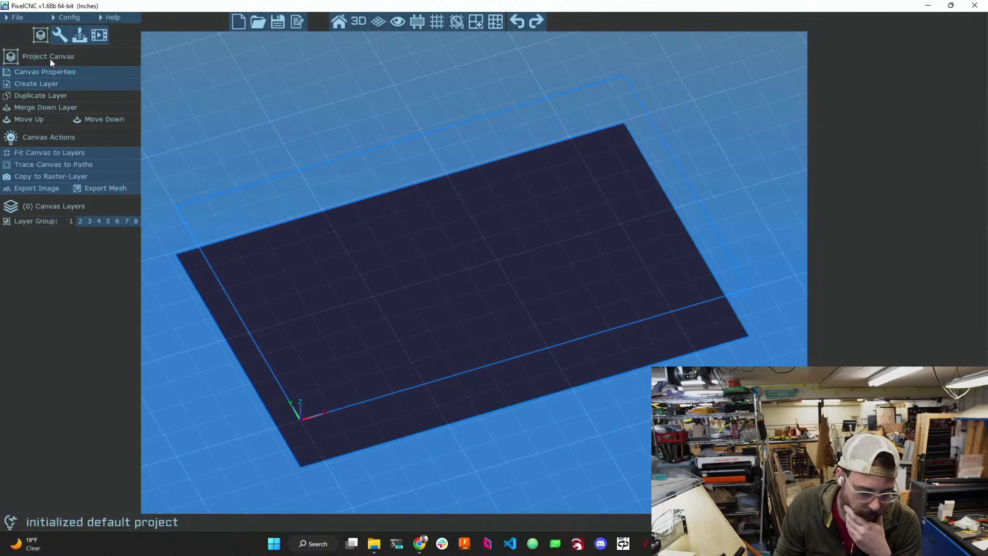
pyautogui.click(49, 85)
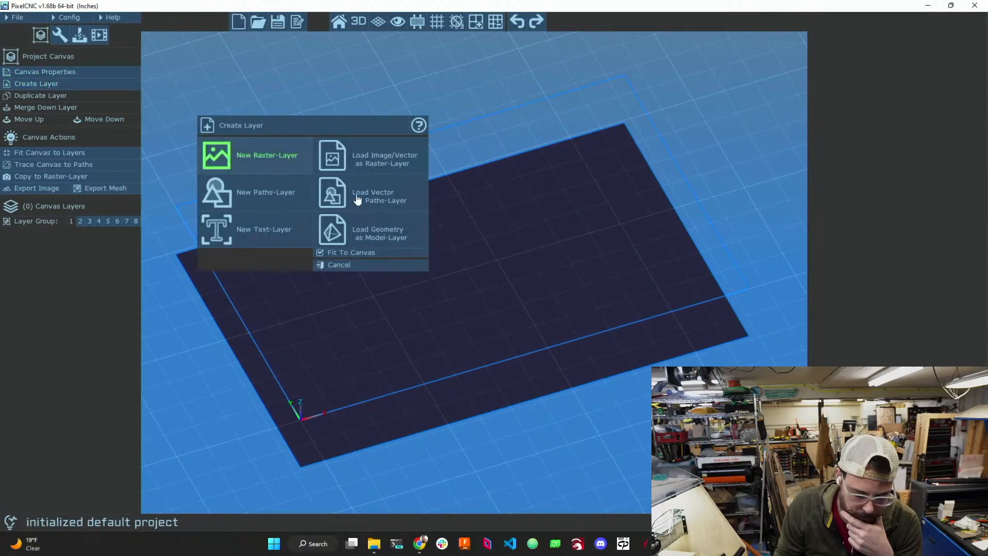
pyautogui.click(367, 208)
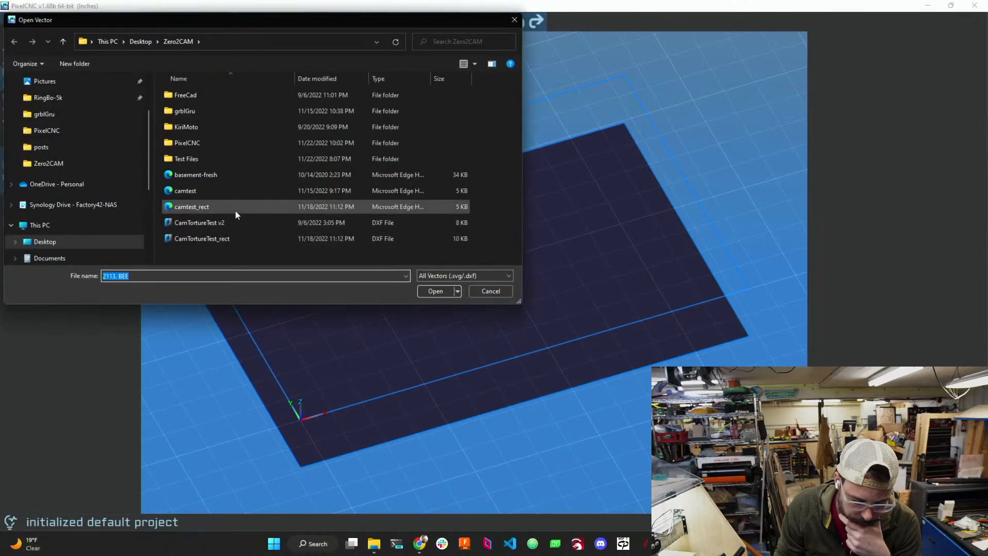
pyautogui.click(215, 177)
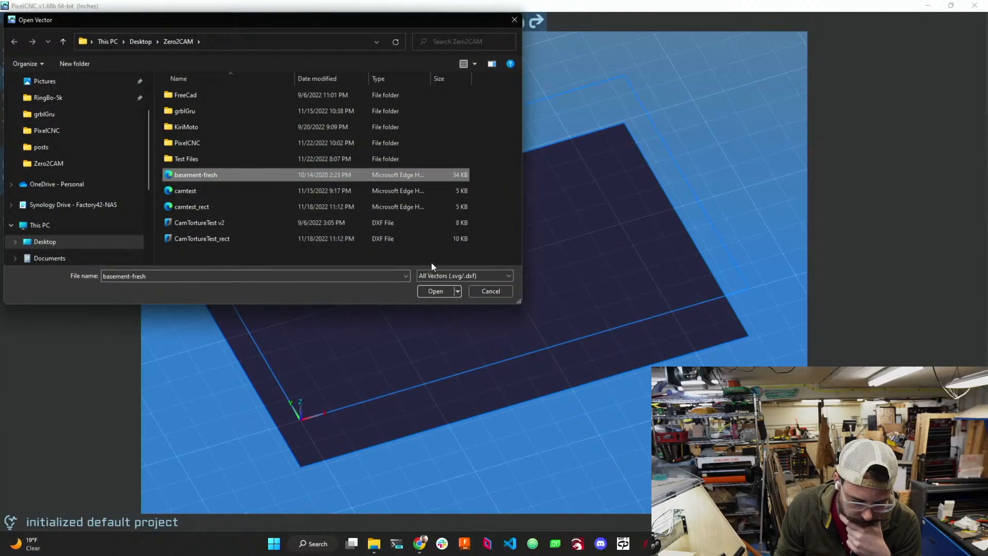
pyautogui.click(435, 291)
pyautogui.moveTo(415, 335); pyautogui.dragTo(208, 292)
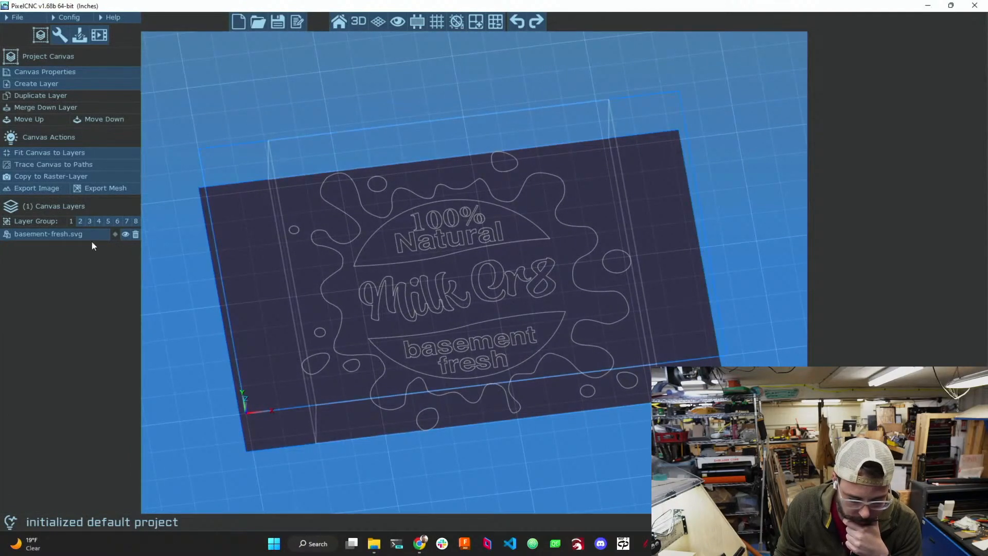
# - Set the basement-fresh.svg layer's Z Origin to 0.5"
pyautogui.click(44, 233)
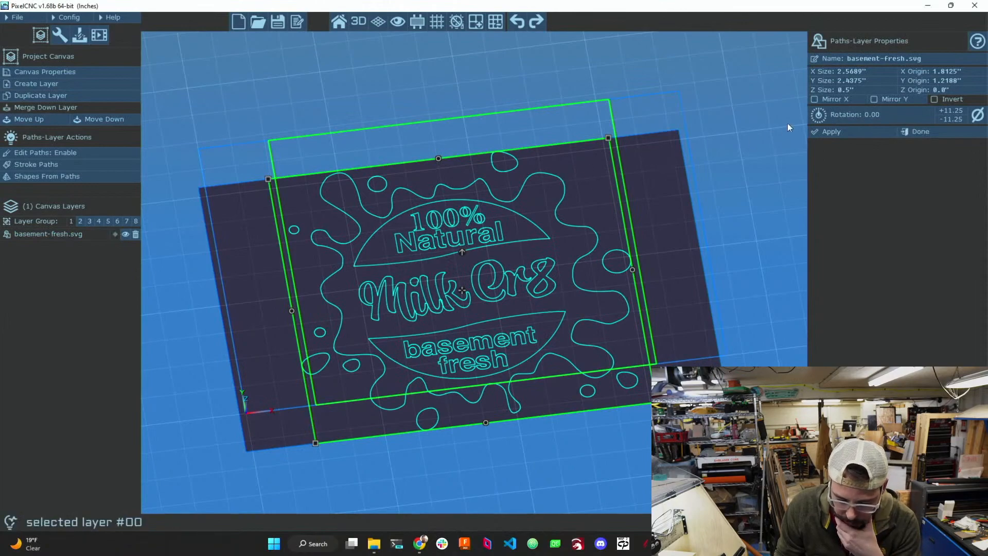
pyautogui.click(946, 90)
pyautogui.write('0.50')
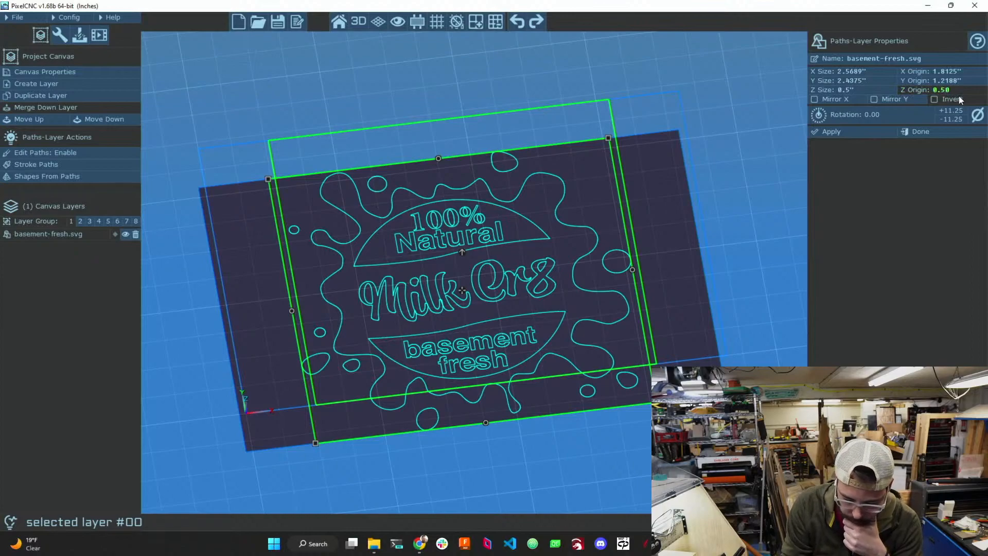
pyautogui.press('Return')
# - Set the basement-fresh.svg layer's Z Size to 0.0", apply the change, and finish editing the layer
pyautogui.click(872, 89)
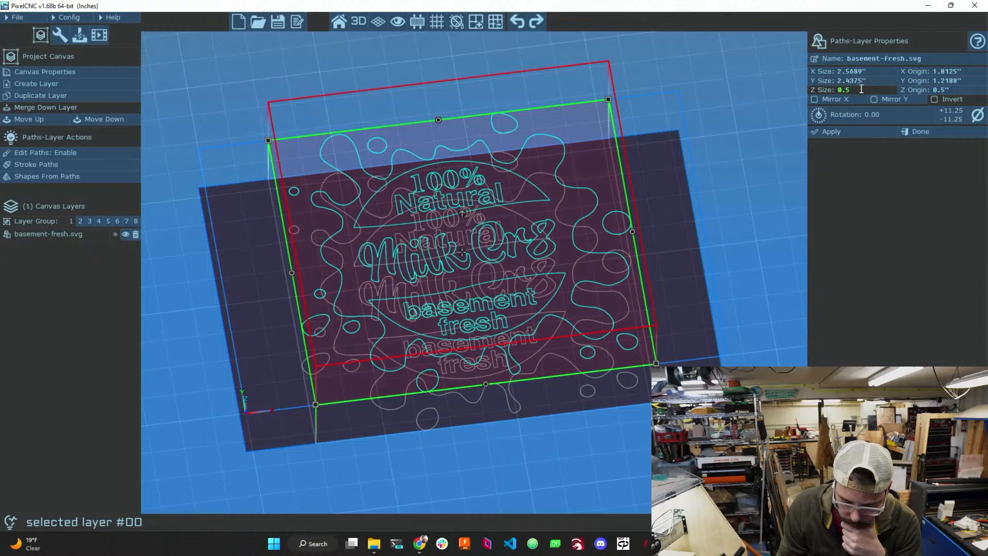
pyautogui.press('BackSpace')
pyautogui.write('0')
pyautogui.press('Return')
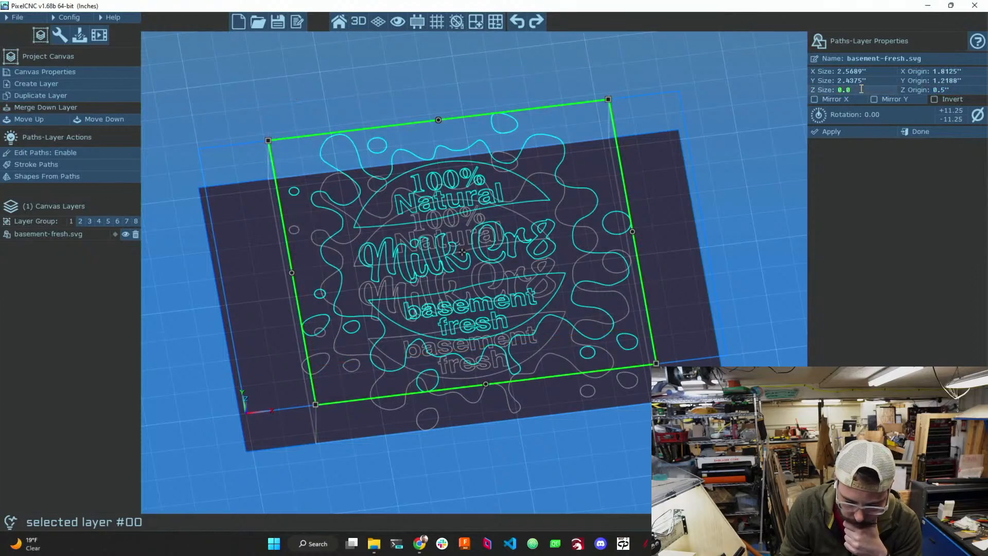
pyautogui.click(869, 135)
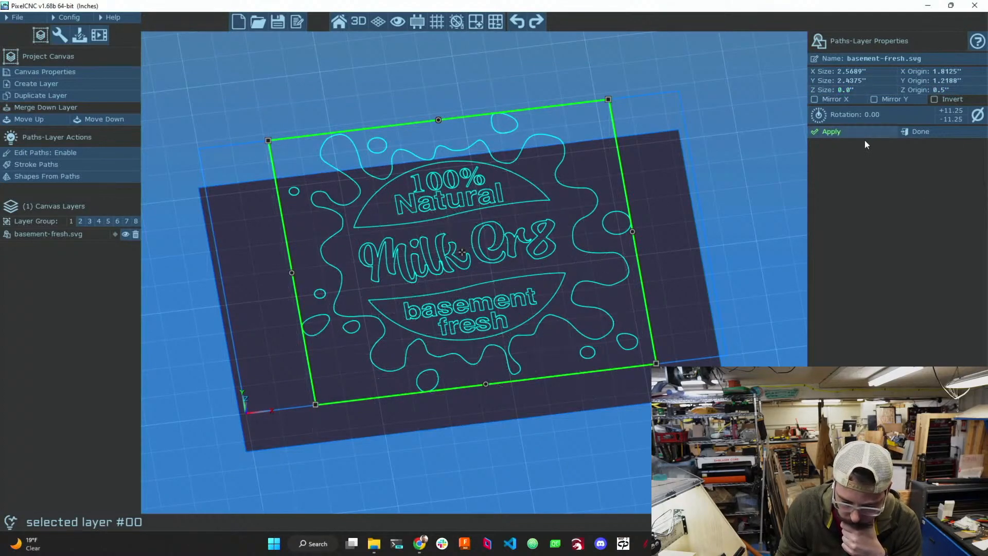
pyautogui.moveTo(685, 227); pyautogui.dragTo(704, 172, button='middle')
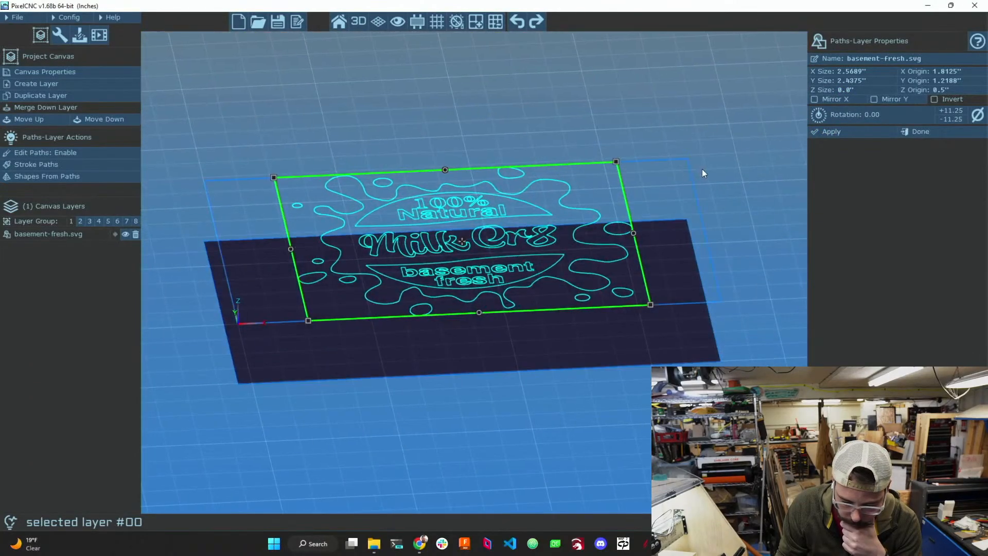
pyautogui.click(918, 133)
pyautogui.moveTo(762, 234); pyautogui.dragTo(733, 286, button='middle')
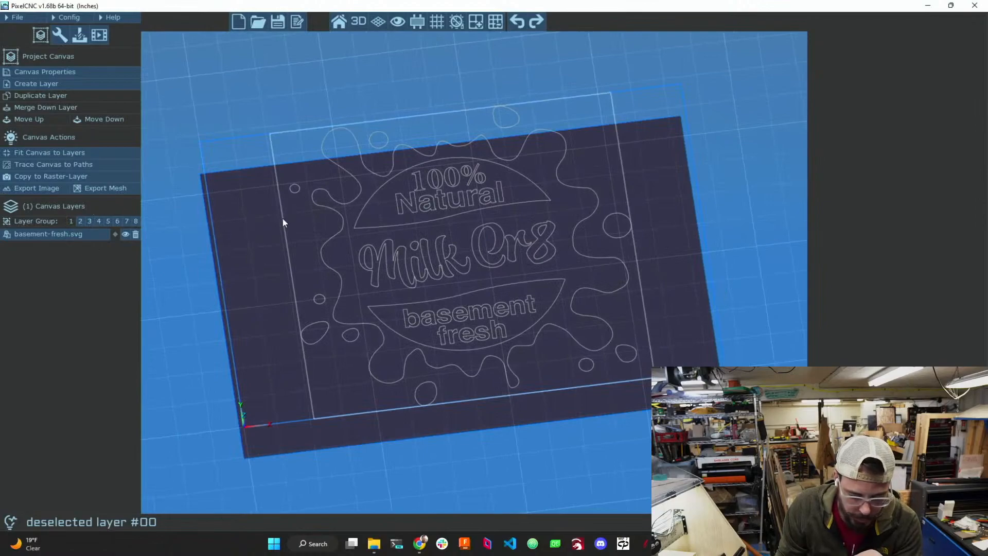
# - Enable path editing on the basement-fresh.svg layer
pyautogui.click(346, 258)
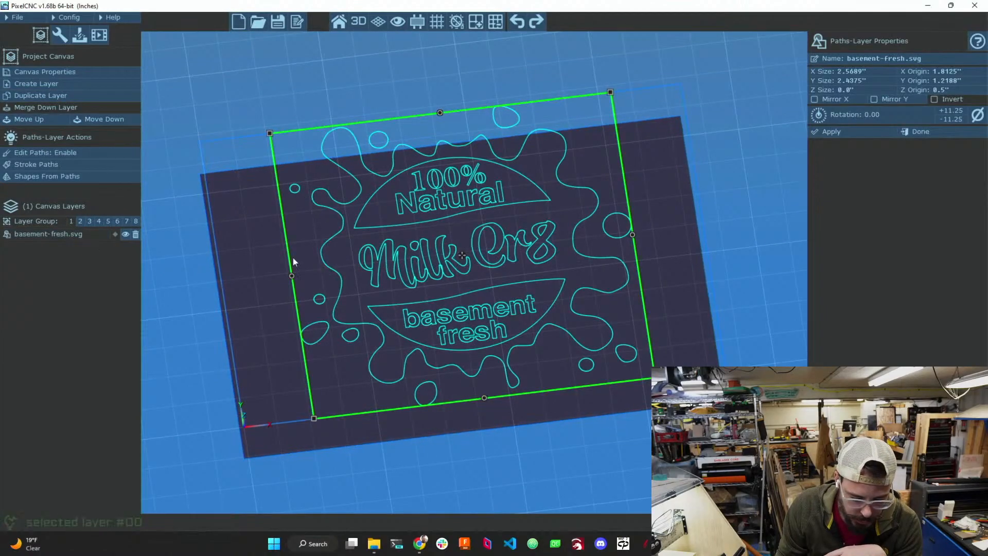
pyautogui.click(54, 155)
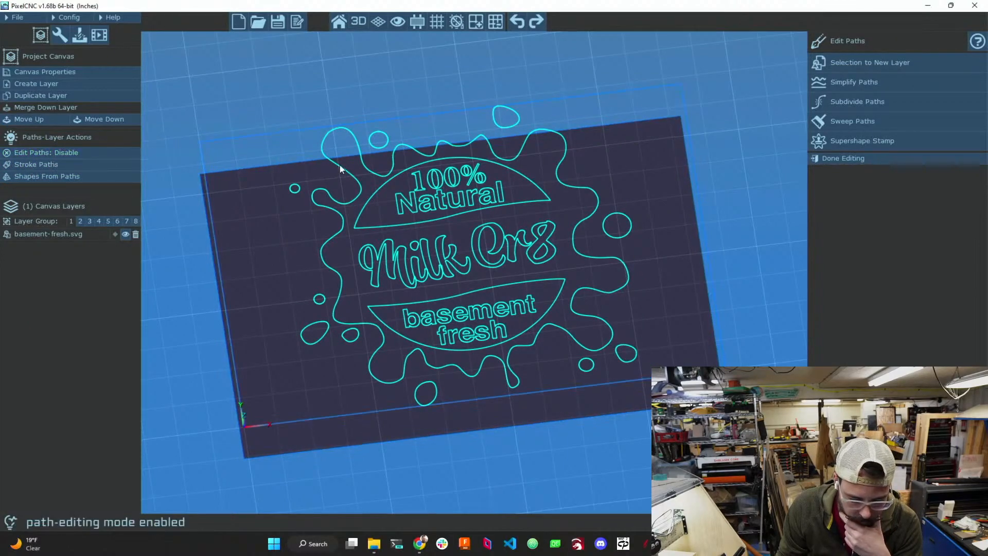
pyautogui.moveTo(338, 166); pyautogui.dragTo(338, 169, button='middle')
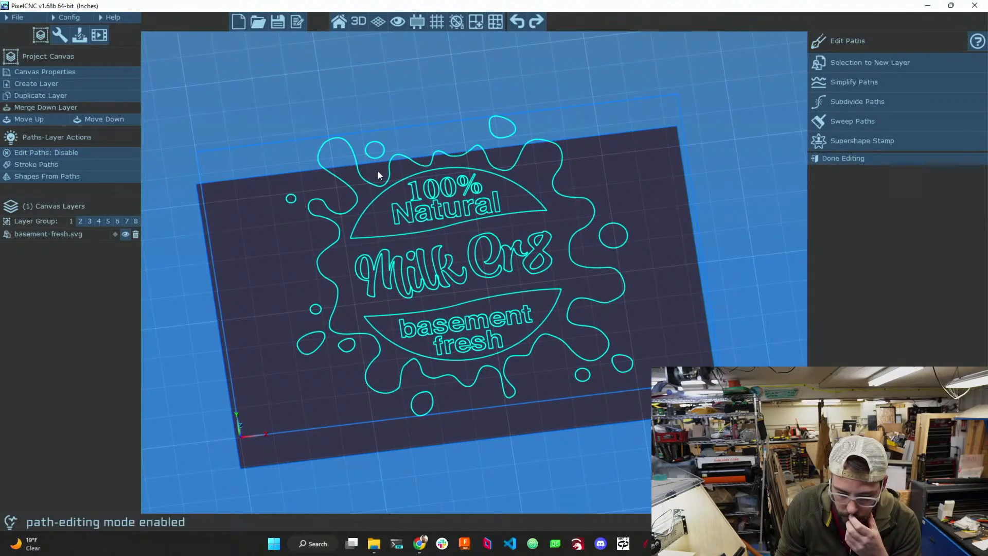
pyautogui.click(854, 68)
pyautogui.click(522, 307)
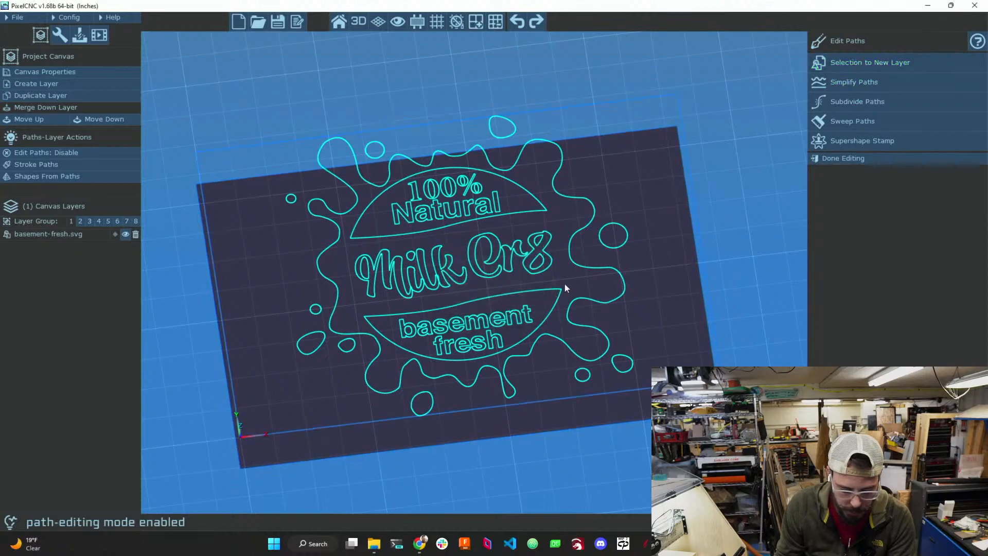
pyautogui.moveTo(582, 376); pyautogui.dragTo(567, 341, button='middle')
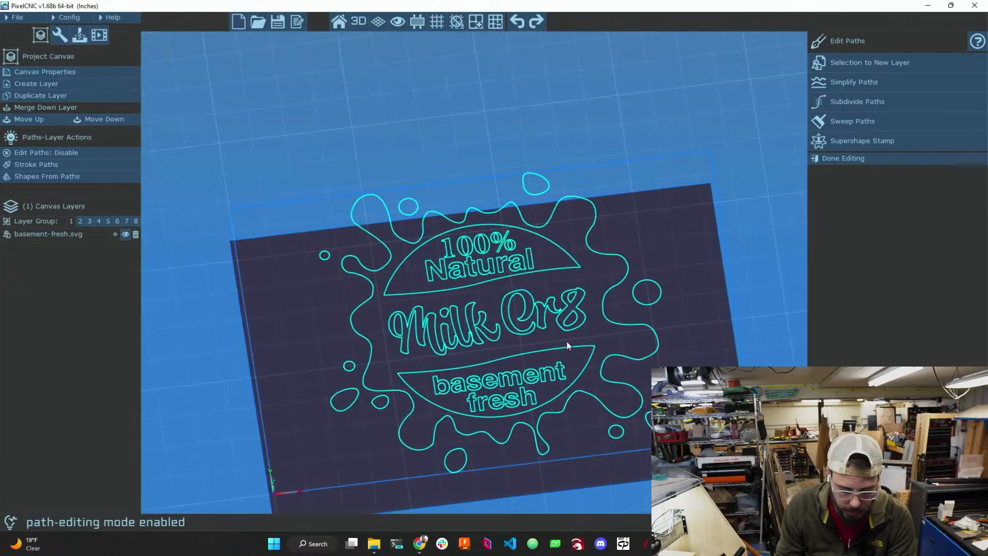
# - Switch to the flat 2D view and copy the letter "u" outline of "Natural" to a new layer
pyautogui.click(339, 21)
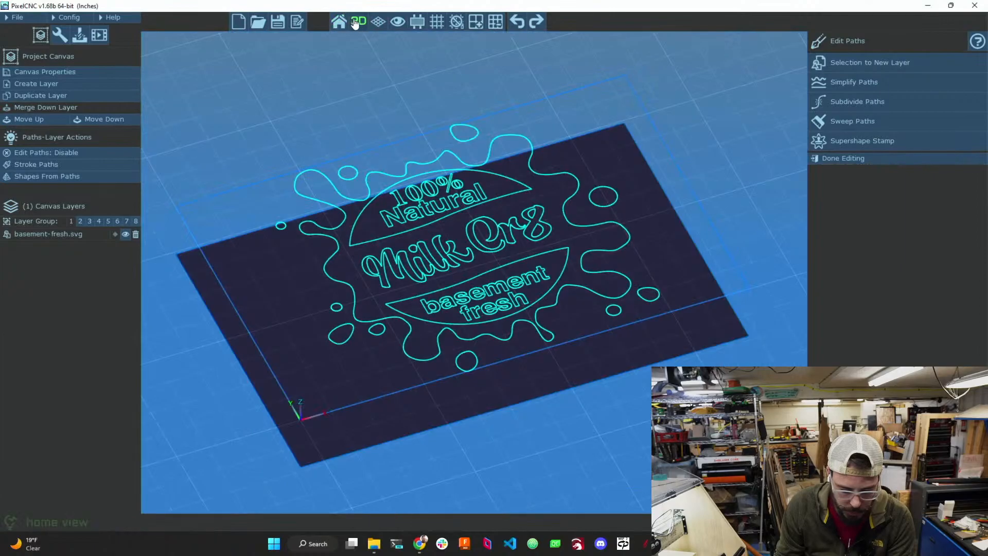
pyautogui.click(358, 21)
pyautogui.click(465, 206)
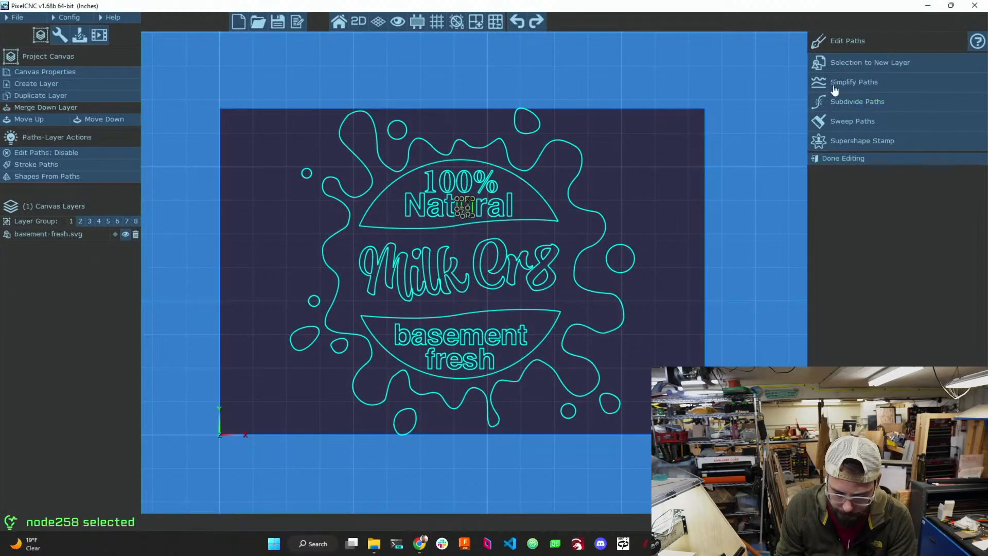
pyautogui.click(843, 66)
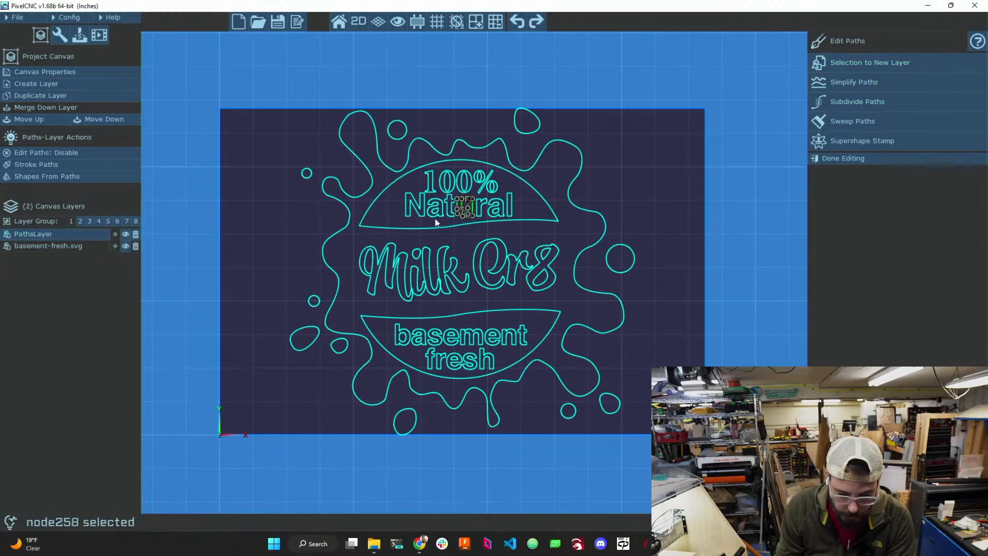
# - Examine individual paths and nodes in the "100% Natural" lettering by selecting the "r", the second zero and its side node
pyautogui.click(477, 204)
pyautogui.scroll(-3, 475, 204)
pyautogui.scroll(2, 469, 200)
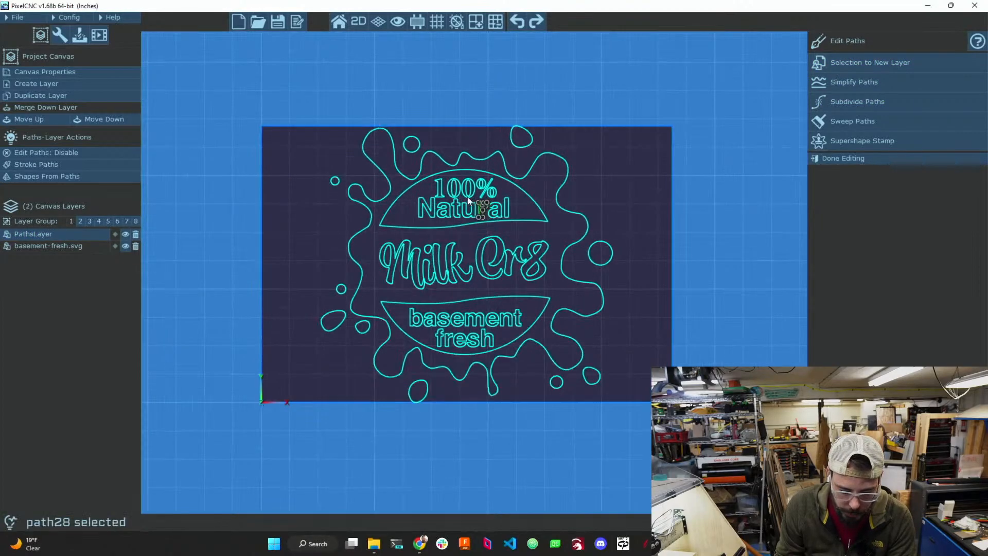
pyautogui.scroll(5, 468, 200)
pyautogui.click(454, 205)
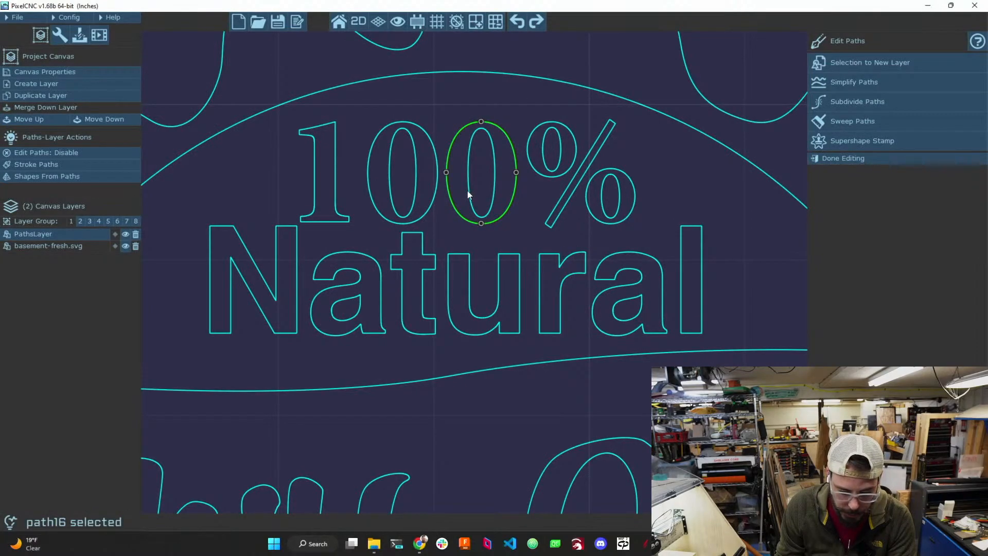
pyautogui.moveTo(421, 174); pyautogui.dragTo(456, 172, button='middle')
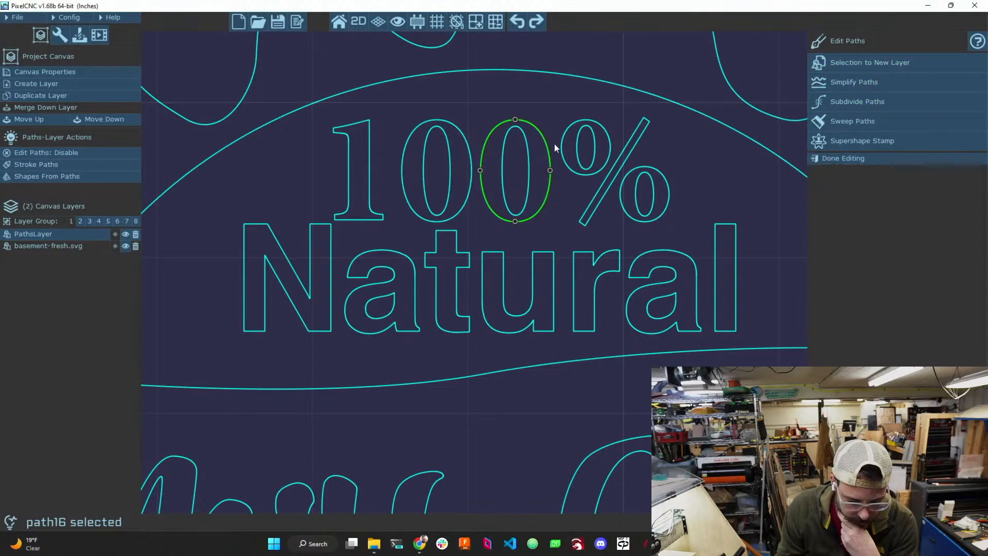
pyautogui.click(550, 171)
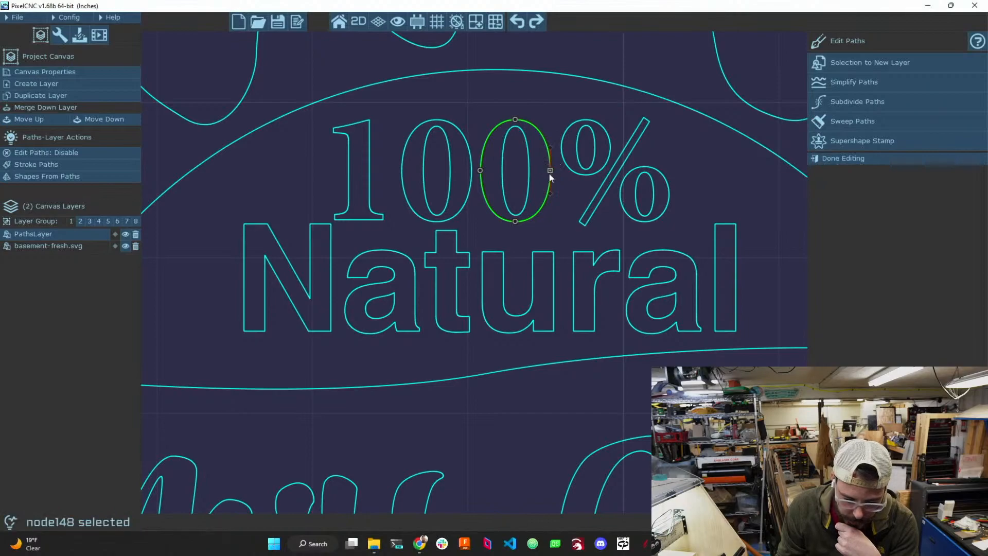
pyautogui.moveTo(455, 281); pyautogui.dragTo(459, 284, button='middle')
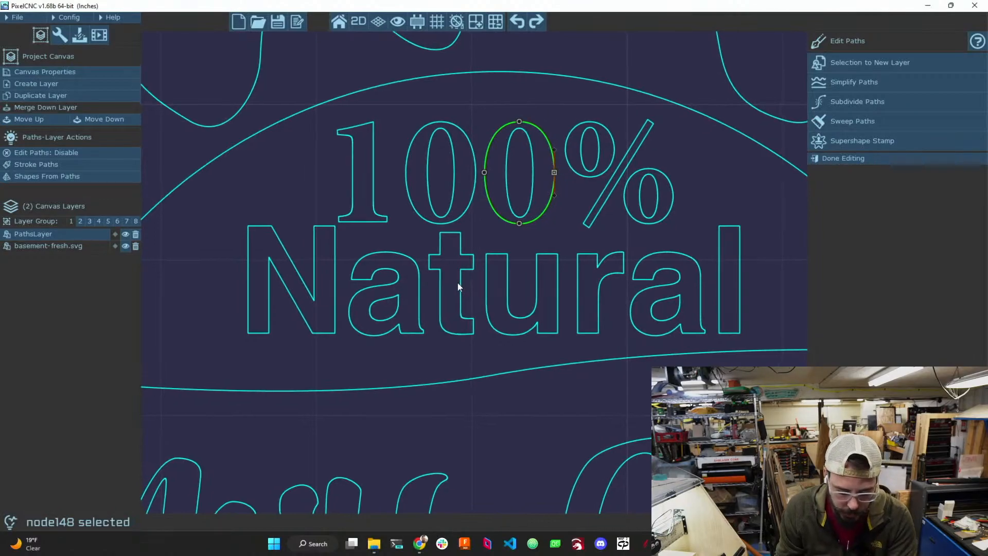
pyautogui.click(470, 279)
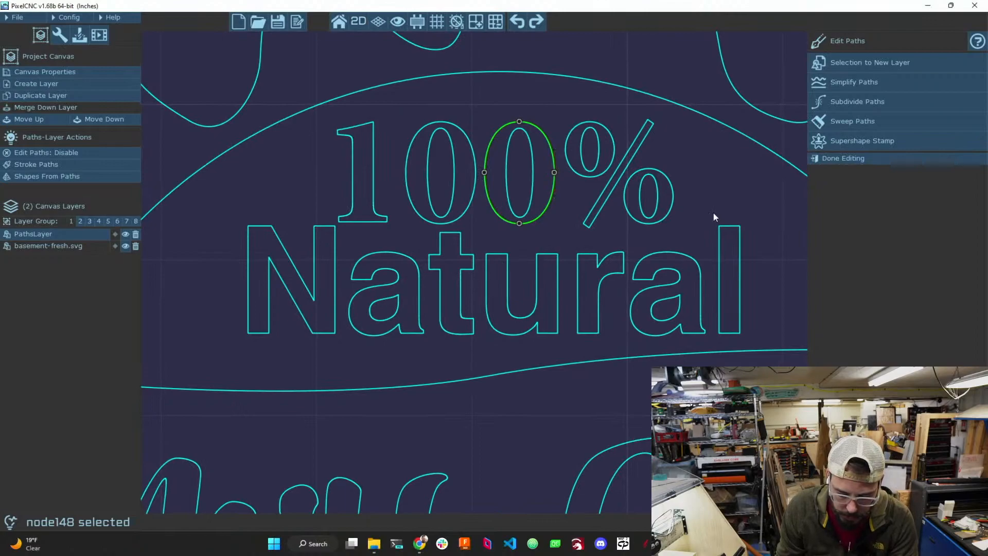
# - Restart path editing on the basement-fresh.svg layer and inspect the outline and a node of the letter "t" in "Natural"
pyautogui.click(826, 158)
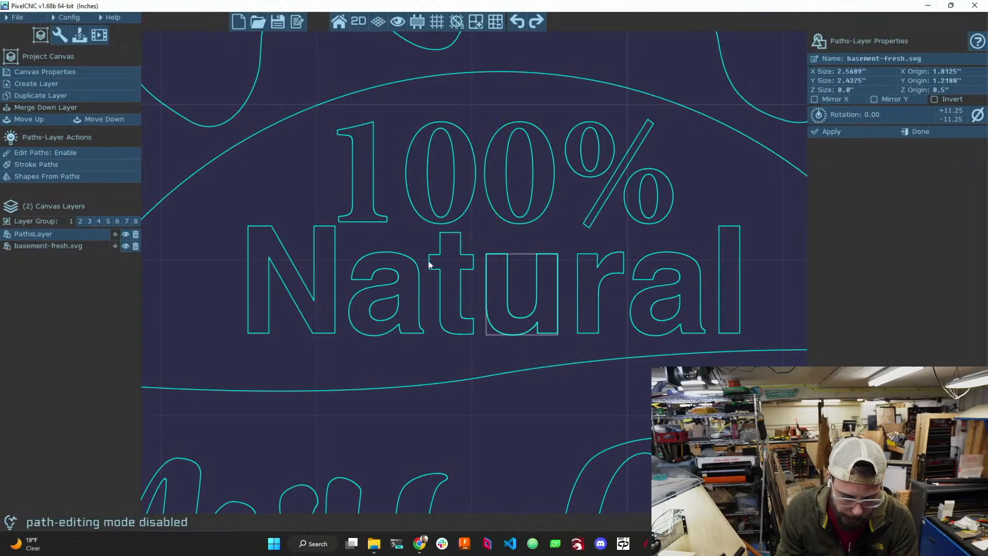
pyautogui.click(47, 153)
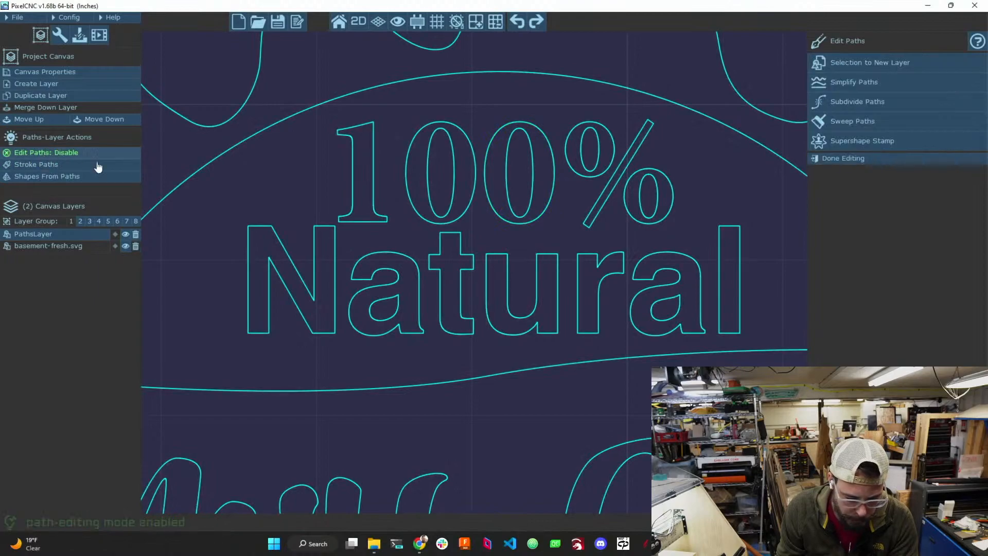
pyautogui.click(464, 278)
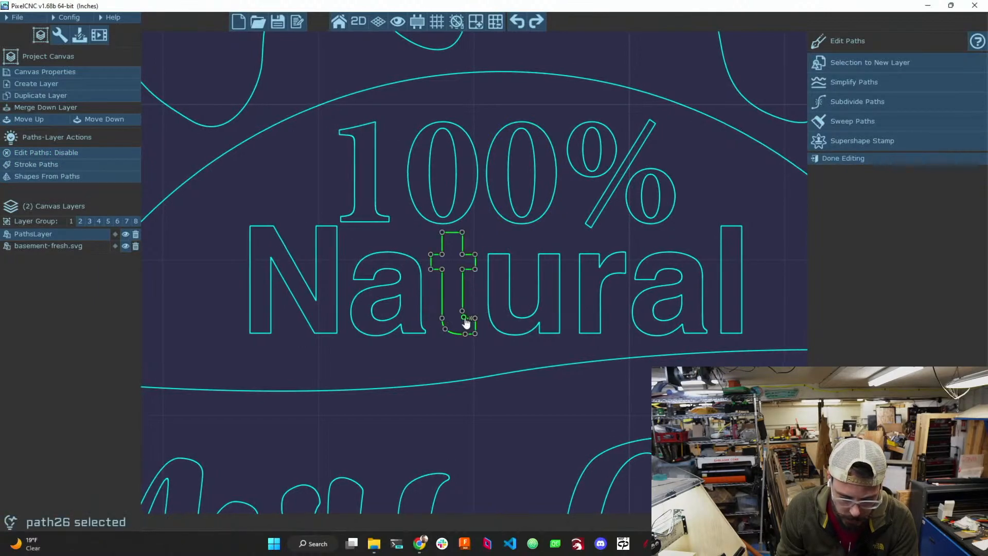
pyautogui.moveTo(461, 315); pyautogui.dragTo(475, 295, button='middle')
pyautogui.click(477, 291)
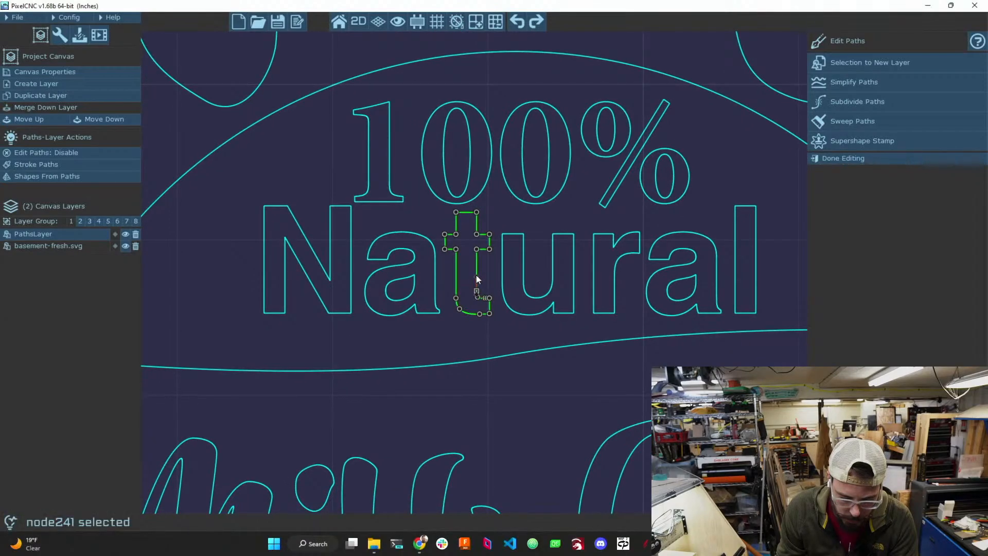
pyautogui.moveTo(466, 280); pyautogui.dragTo(480, 278, button='middle')
pyautogui.click(490, 276)
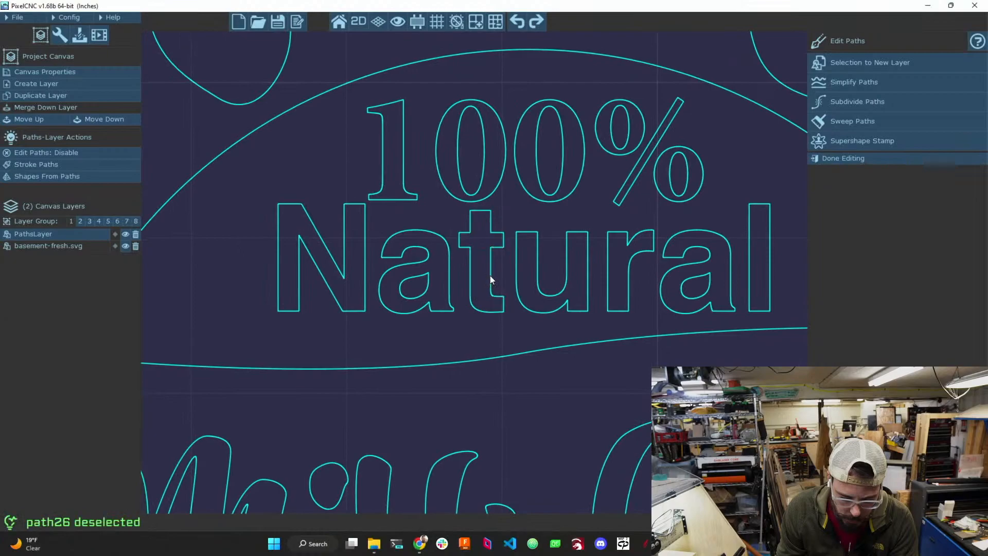
pyautogui.scroll(-5, 344, 263)
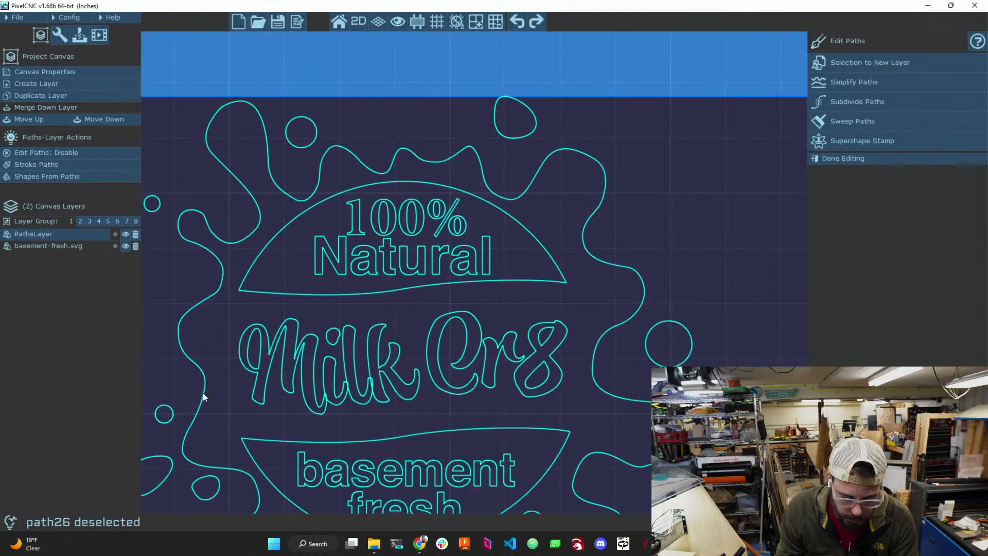
pyautogui.scroll(3, 242, 363)
pyautogui.moveTo(279, 350); pyautogui.dragTo(362, 322, button='middle')
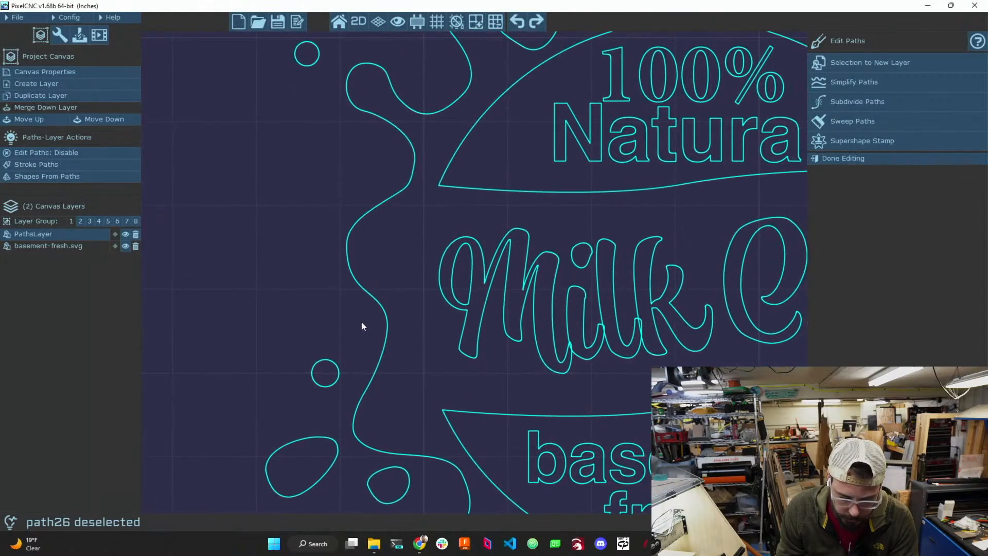
# - Select the outer splash outline and move its bulge node beside the word Milk slightly toward the lettering
pyautogui.click(386, 316)
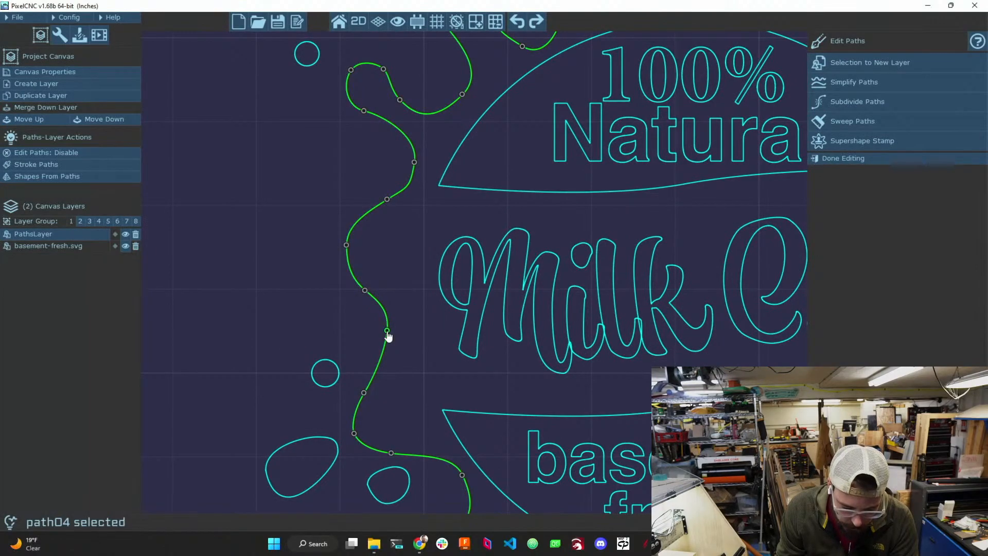
pyautogui.moveTo(395, 328); pyautogui.dragTo(381, 333, button='middle')
pyautogui.click(371, 337)
pyautogui.click(371, 338)
pyautogui.moveTo(371, 337); pyautogui.dragTo(376, 343)
pyautogui.moveTo(378, 321)
pyautogui.mouseDown(button='middle')
pyautogui.moveTo(390, 332)
pyautogui.moveTo(394, 313)
pyautogui.mouseUp(button='middle')
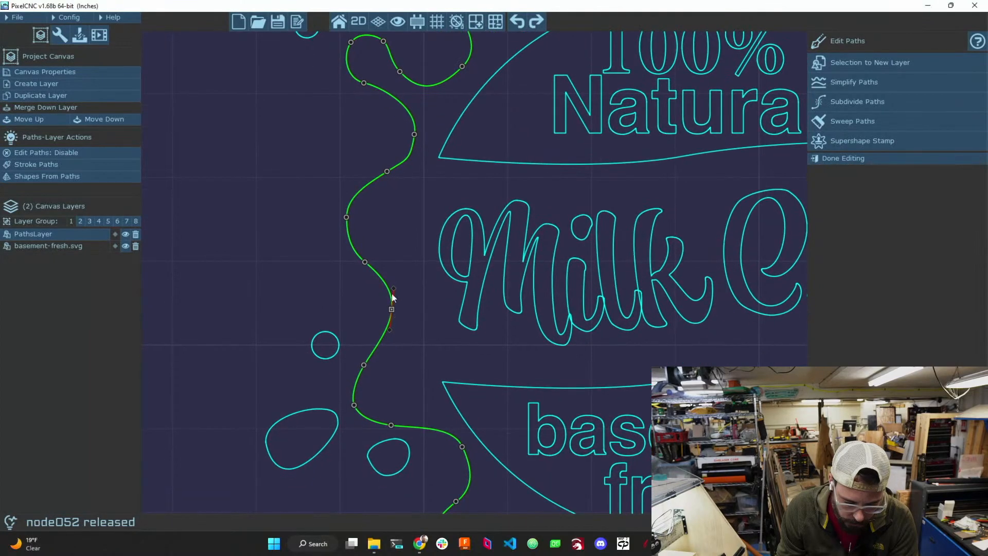
# - Adjust the curve handles of the bulge node on the splash outline beside Milk
pyautogui.click(391, 309)
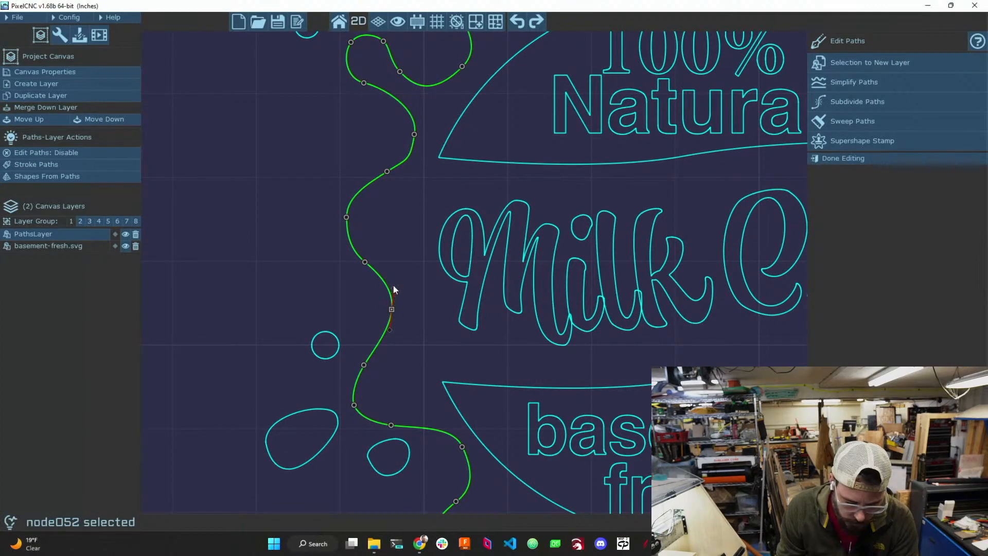
pyautogui.moveTo(394, 287); pyautogui.dragTo(388, 327)
pyautogui.moveTo(400, 328); pyautogui.dragTo(359, 320, button='middle')
# - Tilt the bulge node's upper curve handle away from the lettering and shift the node slightly up and outward
pyautogui.scroll(-1, 349, 319)
pyautogui.scroll(1, 351, 322)
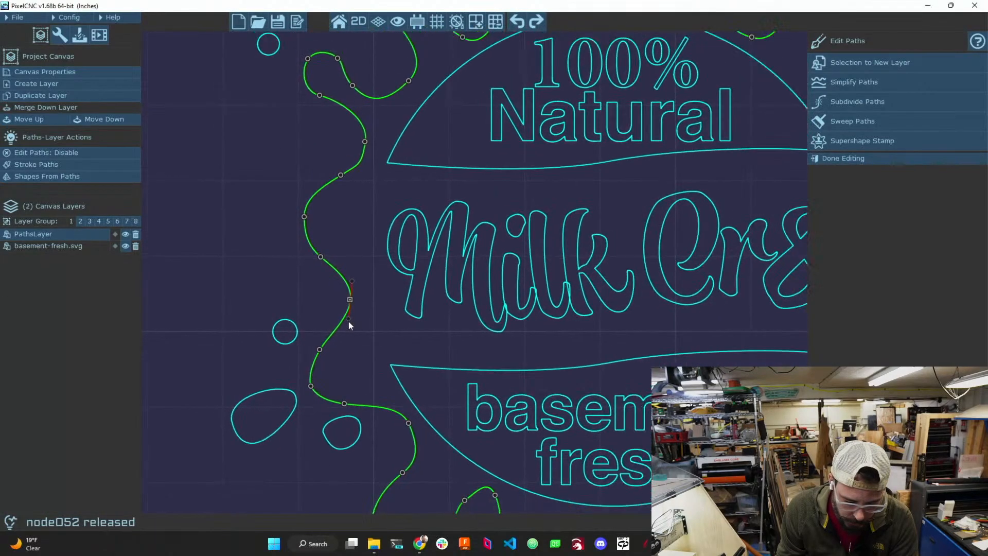
pyautogui.scroll(-1, 349, 325)
pyautogui.scroll(-1, 342, 309)
pyautogui.scroll(6, 342, 309)
pyautogui.scroll(-3, 341, 308)
pyautogui.scroll(2, 360, 294)
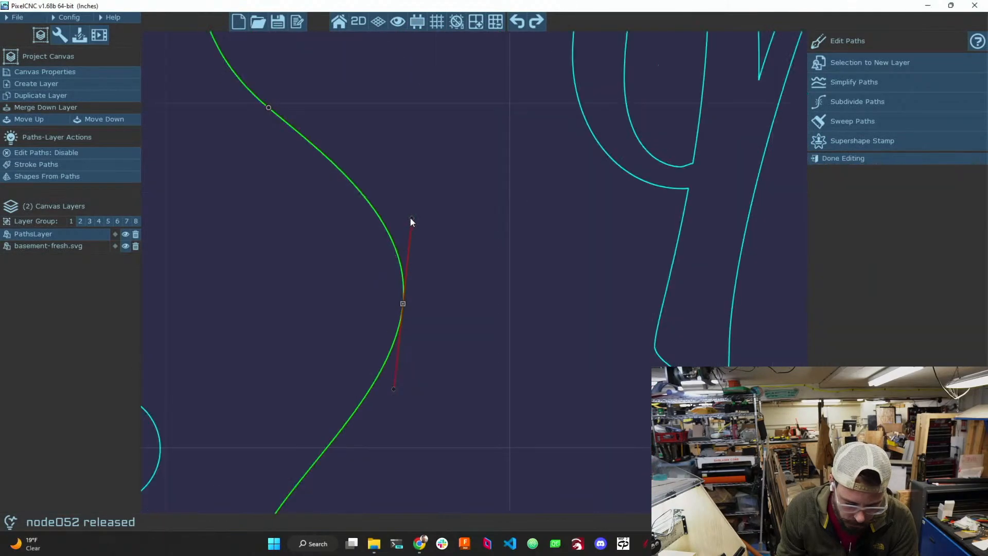
pyautogui.moveTo(410, 220); pyautogui.dragTo(426, 266, button='middle')
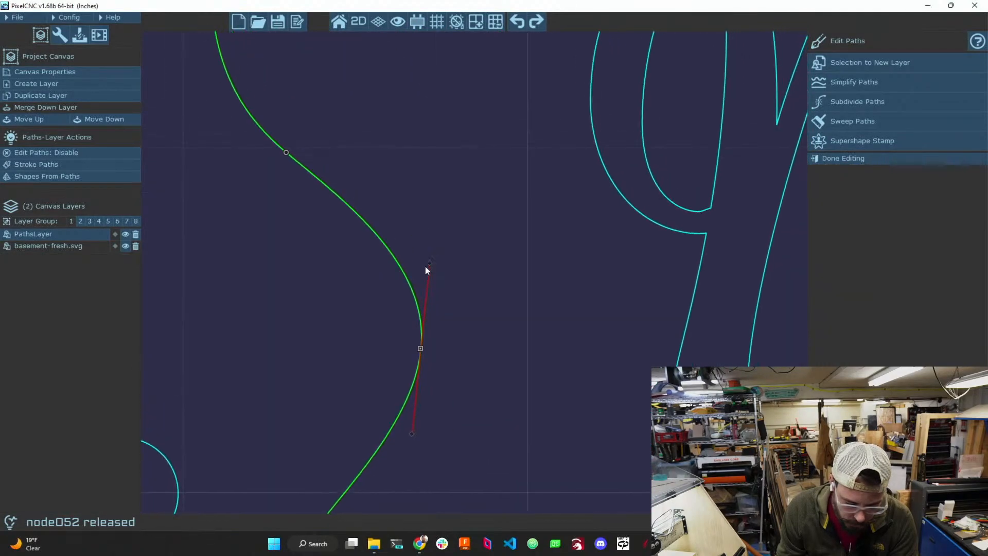
pyautogui.moveTo(430, 264)
pyautogui.mouseDown()
pyautogui.moveTo(447, 276)
pyautogui.moveTo(415, 233)
pyautogui.moveTo(386, 234)
pyautogui.moveTo(438, 261)
pyautogui.moveTo(406, 271)
pyautogui.moveTo(437, 269)
pyautogui.moveTo(418, 254)
pyautogui.mouseUp()
pyautogui.moveTo(420, 348); pyautogui.dragTo(411, 339)
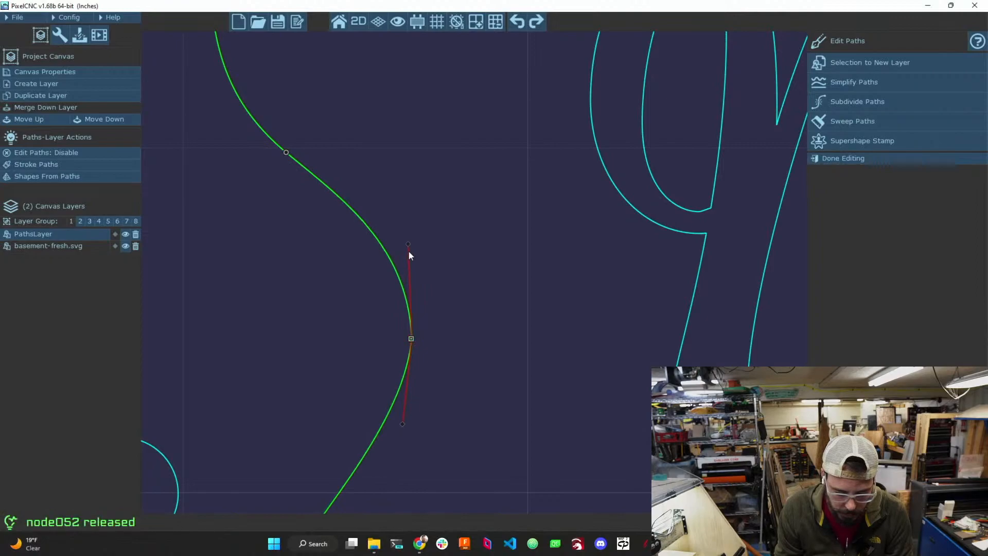
pyautogui.moveTo(406, 244); pyautogui.dragTo(455, 312, button='middle')
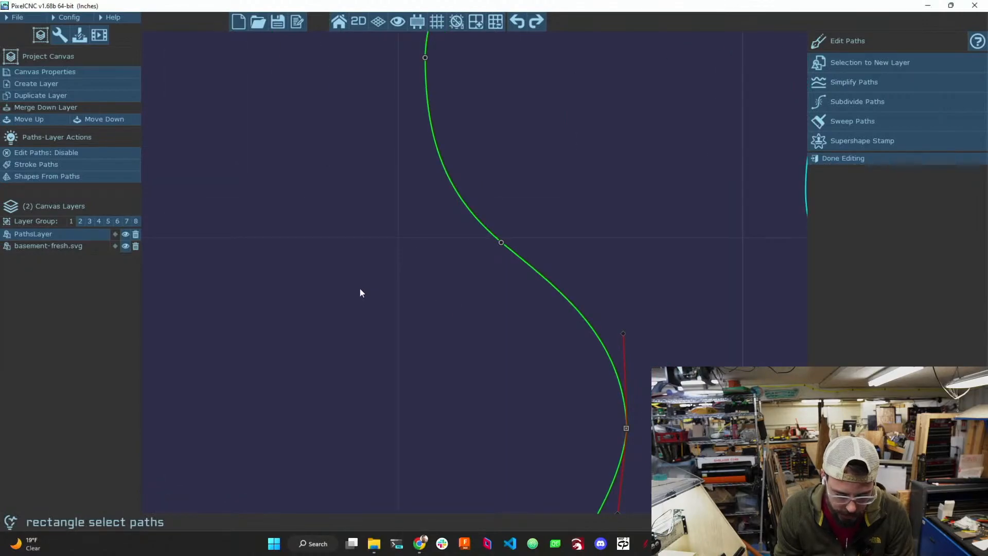
# - Try deleting the bulge node beside Milk from the splash outline, and undo the deletion
pyautogui.scroll(3, 455, 308)
pyautogui.scroll(-3, 383, 292)
pyautogui.scroll(-3, 385, 294)
pyautogui.scroll(5, 441, 323)
pyautogui.scroll(-2, 442, 324)
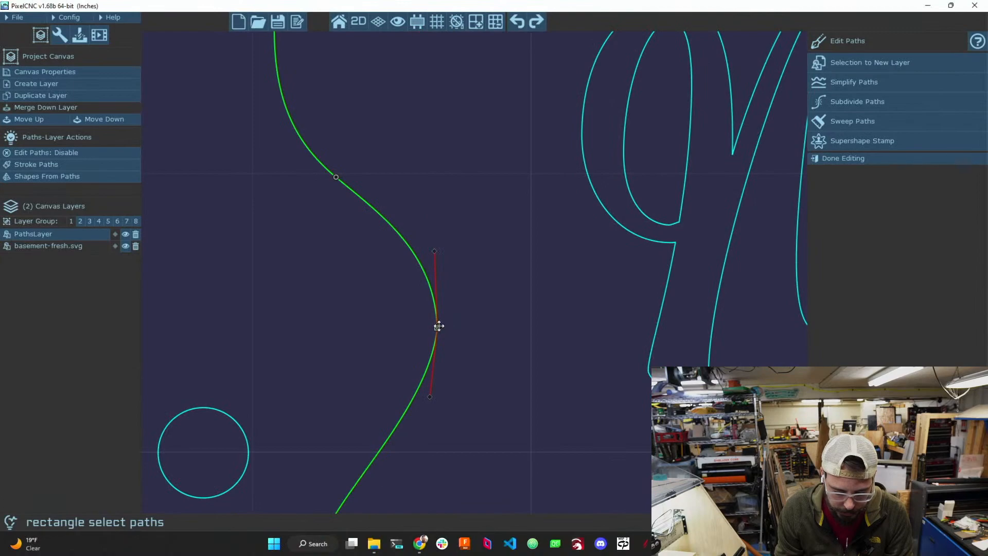
pyautogui.click(438, 328)
pyautogui.click(438, 328)
pyautogui.press('Delete')
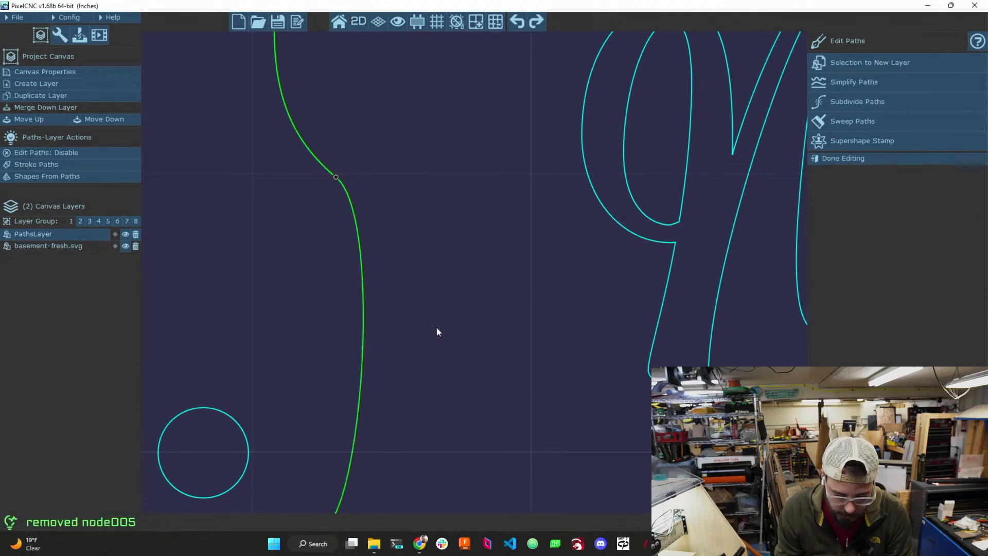
pyautogui.hotkey('ctrl', 'z')
# - Move the bulge node slightly down toward the lettering and subdivide the whole splash outline path
pyautogui.moveTo(435, 327); pyautogui.dragTo(446, 336)
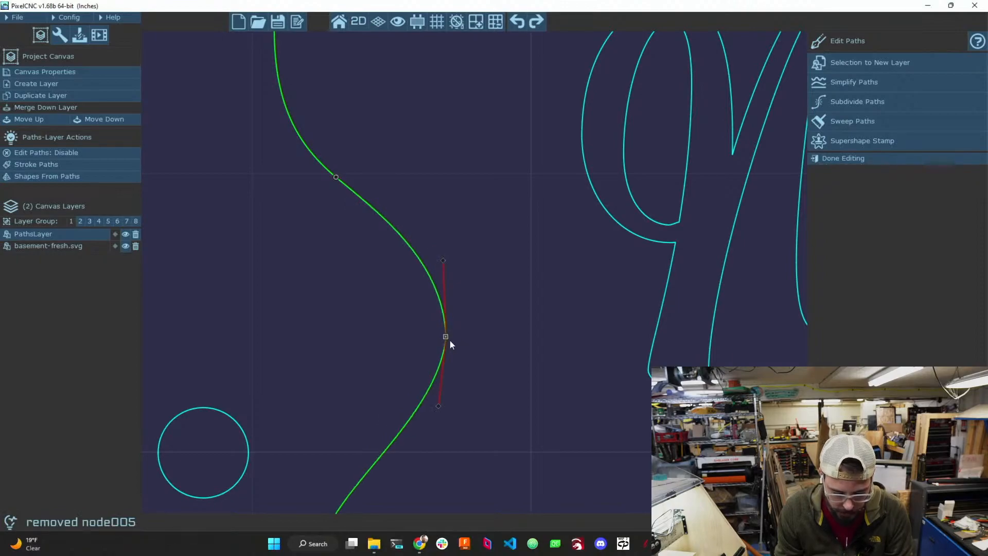
pyautogui.click(884, 105)
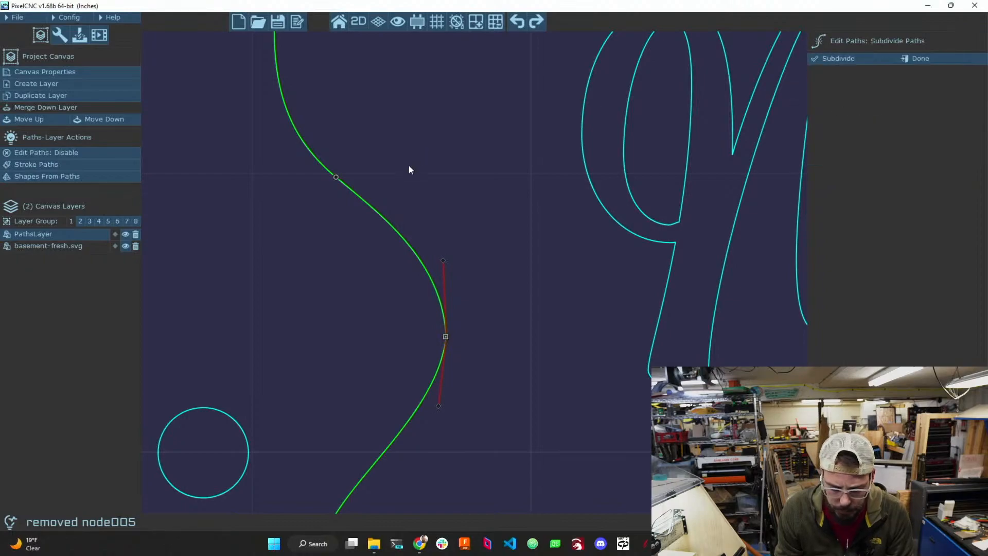
pyautogui.click(394, 230)
pyautogui.click(395, 235)
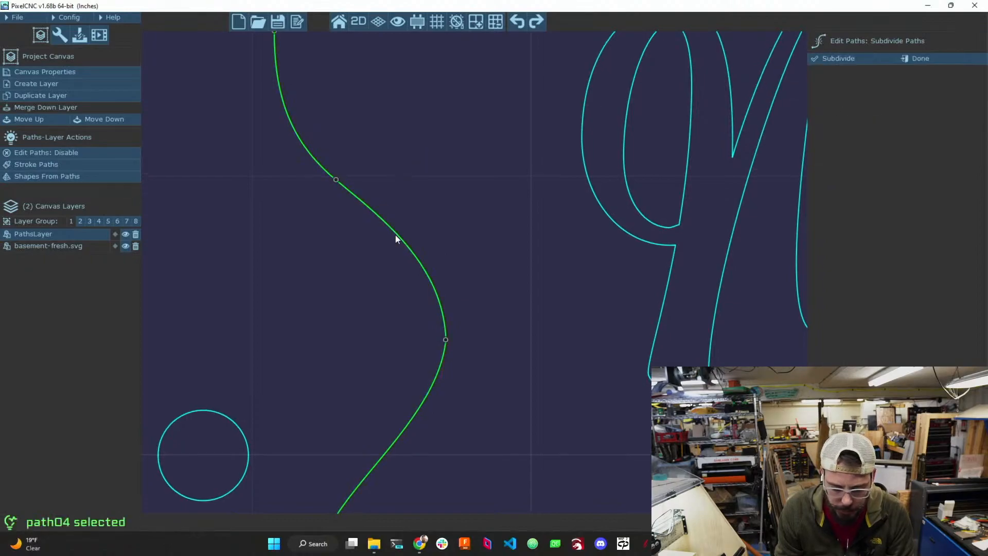
pyautogui.click(395, 235)
pyautogui.click(397, 234)
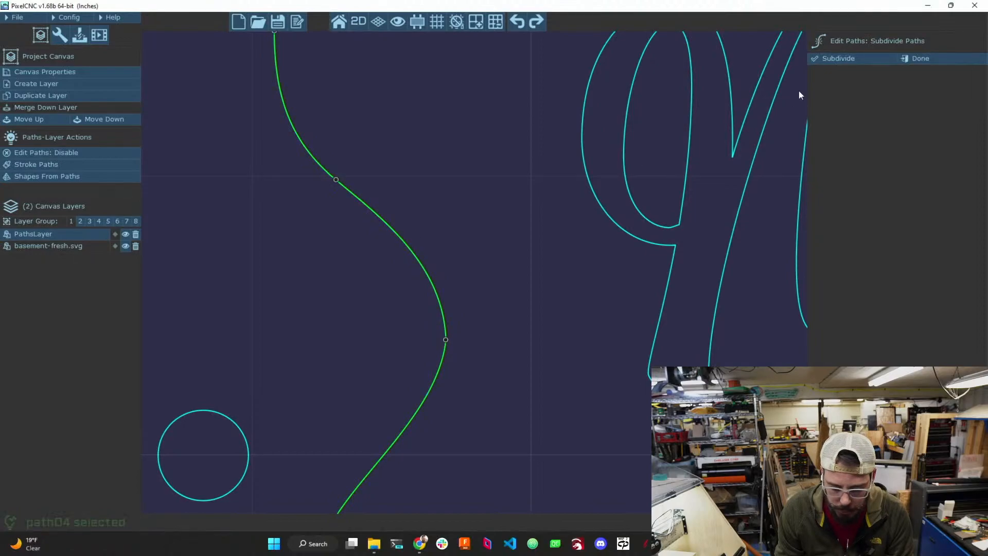
pyautogui.click(852, 60)
# - Shorten one curve handle of a node on the subdivided splash outline just below the basement fresh badge
pyautogui.scroll(5, 393, 265)
pyautogui.scroll(-5, 337, 265)
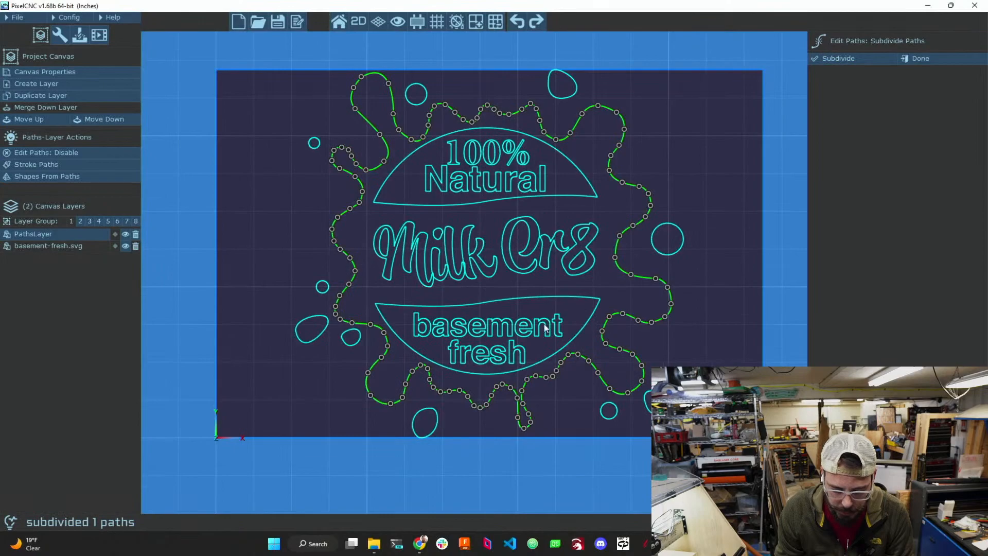
pyautogui.scroll(3, 422, 379)
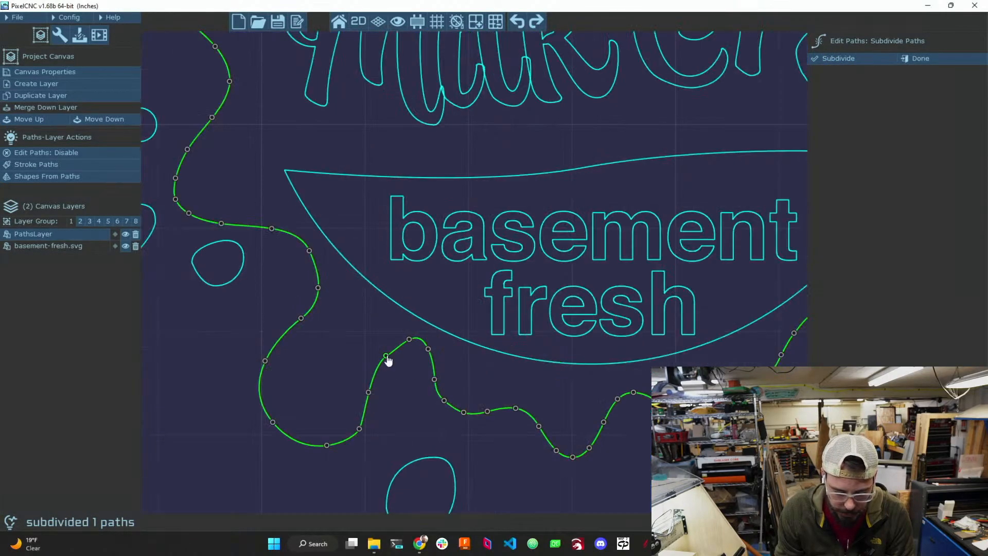
pyautogui.scroll(5, 397, 362)
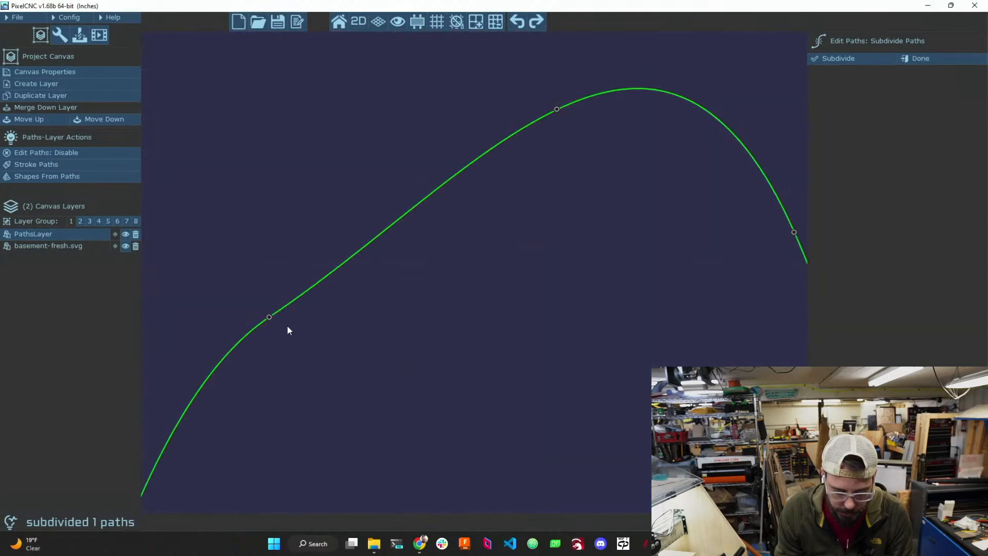
pyautogui.click(268, 318)
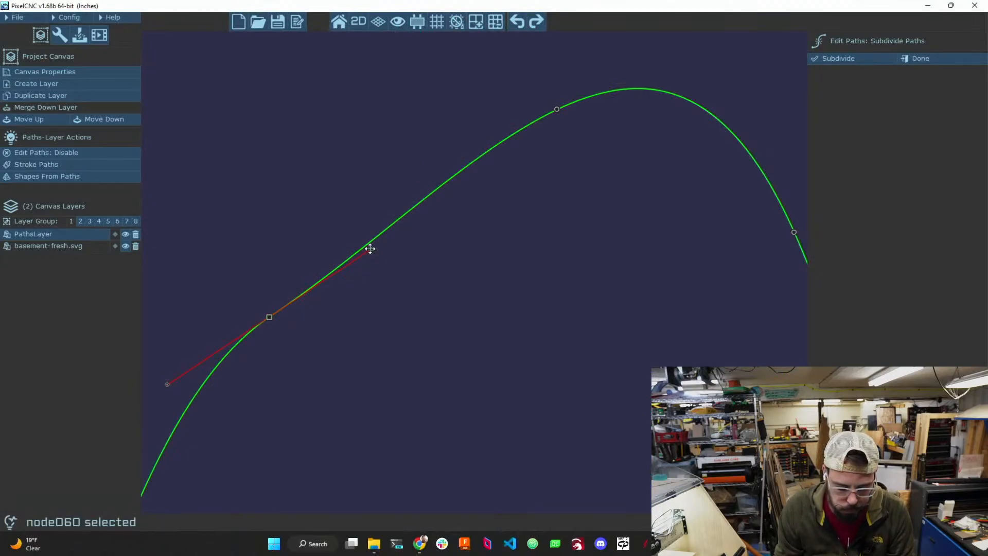
pyautogui.moveTo(370, 249)
pyautogui.mouseDown()
pyautogui.moveTo(366, 233)
pyautogui.moveTo(389, 283)
pyautogui.moveTo(340, 221)
pyautogui.moveTo(350, 220)
pyautogui.moveTo(382, 267)
pyautogui.moveTo(338, 280)
pyautogui.moveTo(335, 268)
pyautogui.moveTo(350, 256)
pyautogui.moveTo(361, 263)
pyautogui.mouseUp()
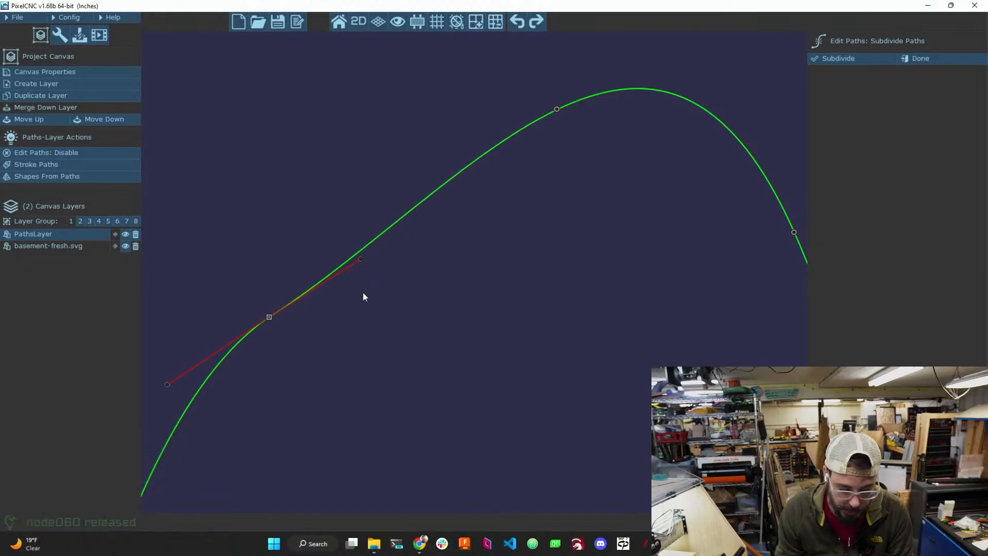
pyautogui.scroll(-5, 364, 295)
pyautogui.scroll(4, 422, 319)
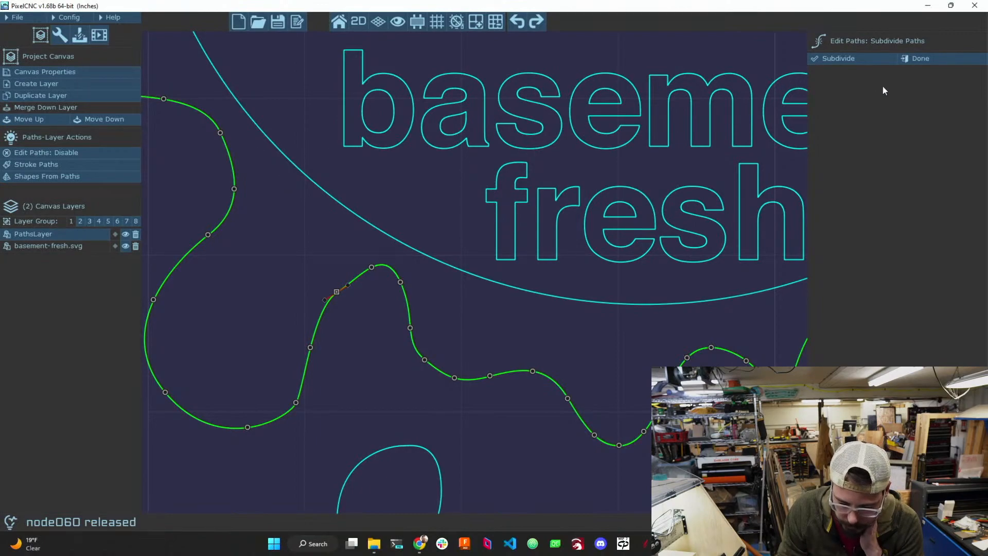
# - Finish subdividing, leave path editing, and deselect the paths layer
pyautogui.click(929, 59)
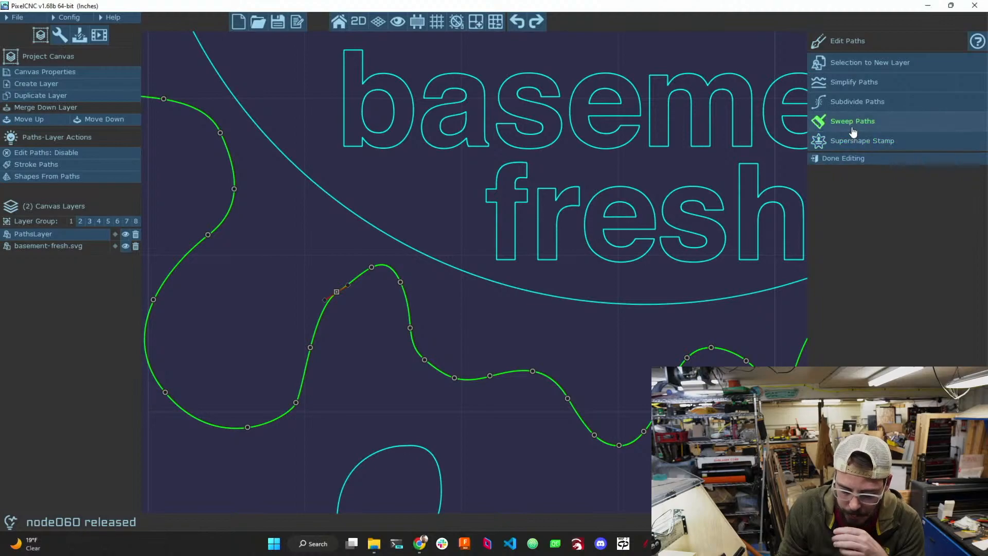
pyautogui.click(851, 158)
pyautogui.scroll(3, 560, 182)
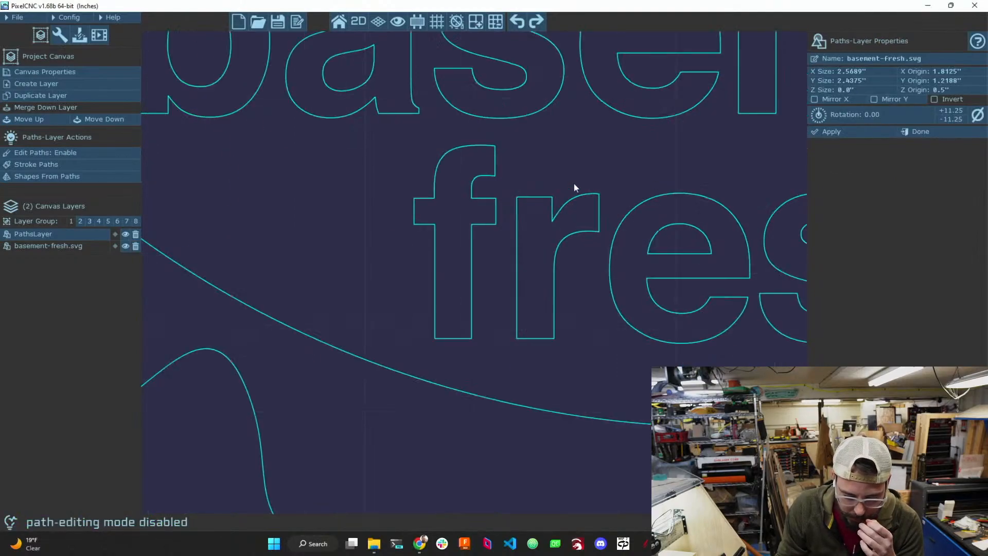
pyautogui.click(916, 135)
pyautogui.scroll(6, 292, 178)
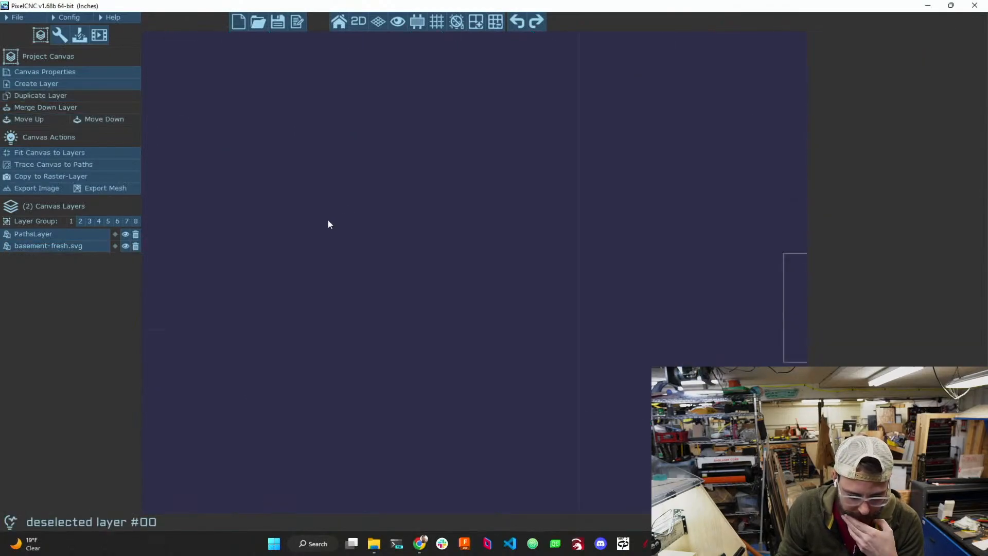
pyautogui.scroll(-8, 314, 214)
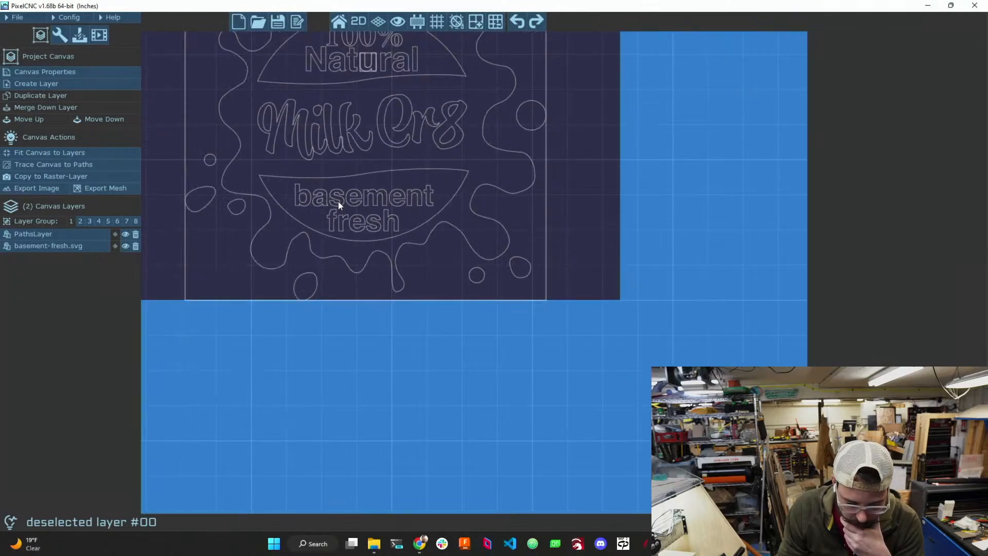
pyautogui.scroll(-2, 335, 202)
pyautogui.scroll(4, 230, 81)
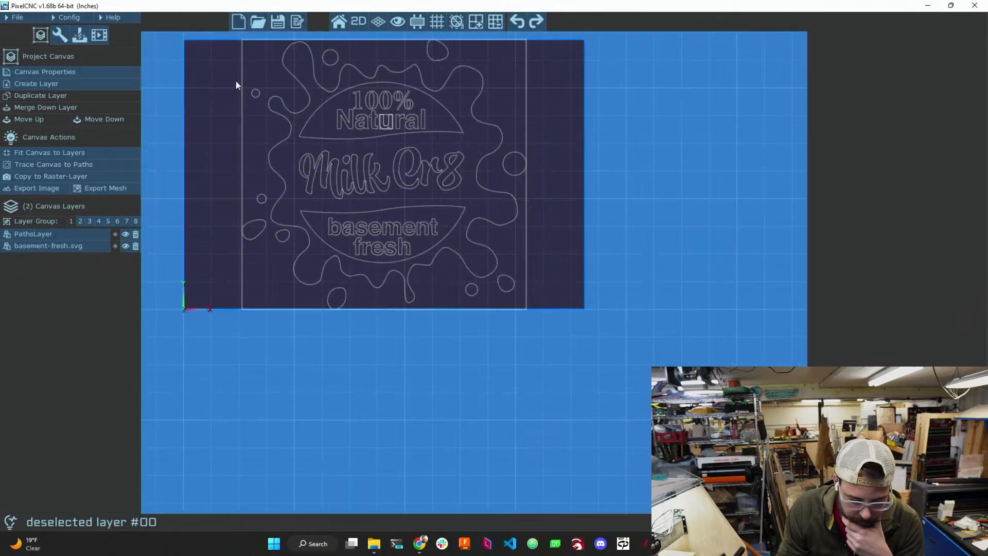
pyautogui.scroll(1, 236, 83)
pyautogui.click(321, 112)
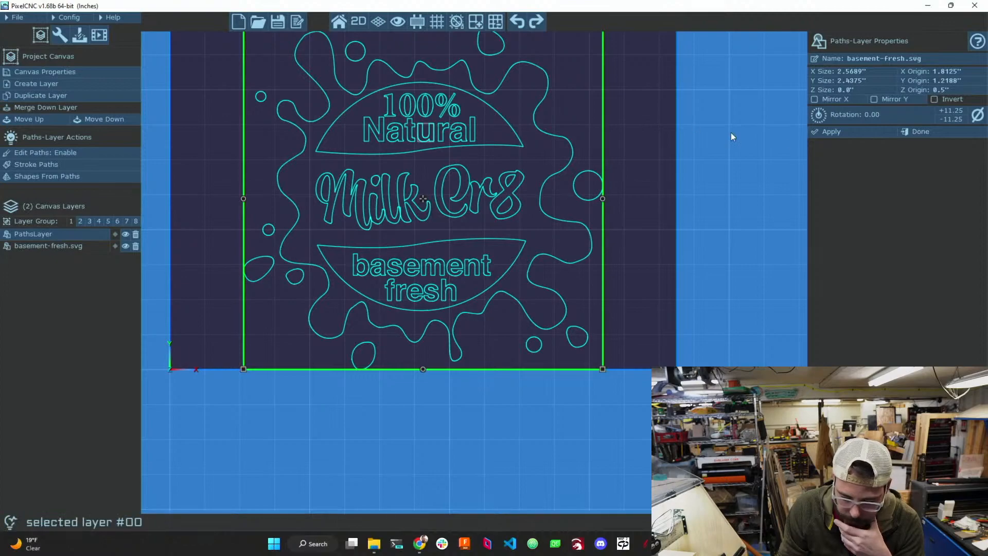
pyautogui.click(917, 131)
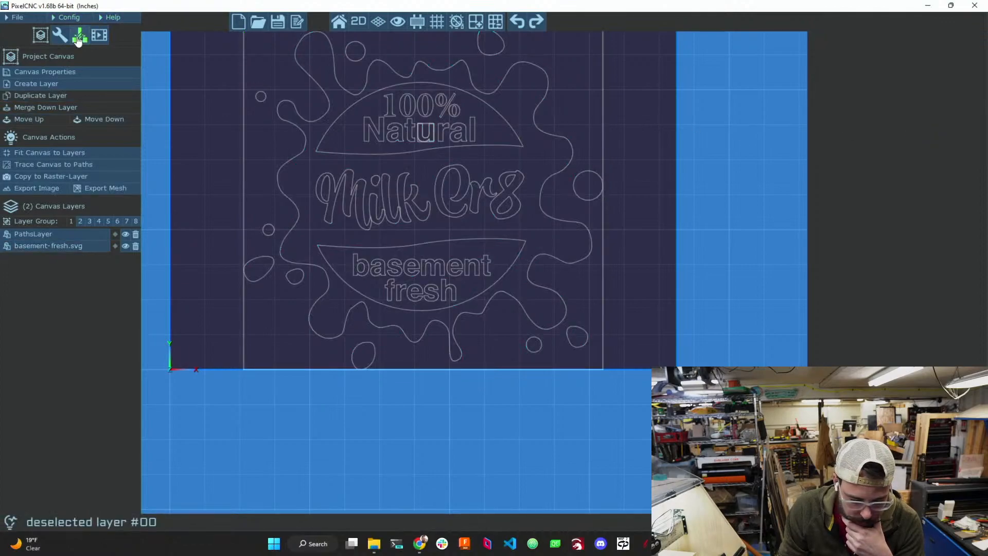
# - Clear the project's tools list and confirm the clearing
pyautogui.click(59, 35)
pyautogui.click(61, 84)
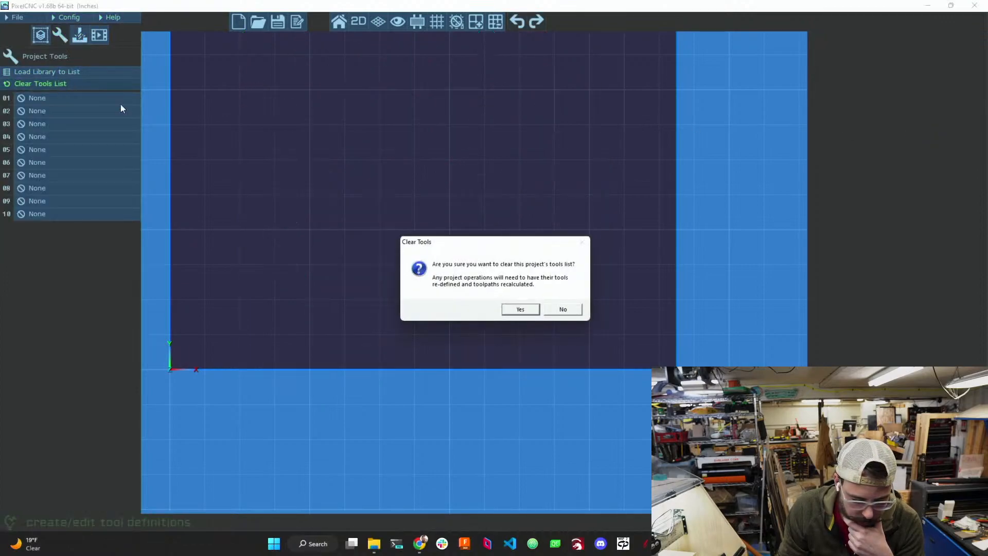
pyautogui.click(520, 309)
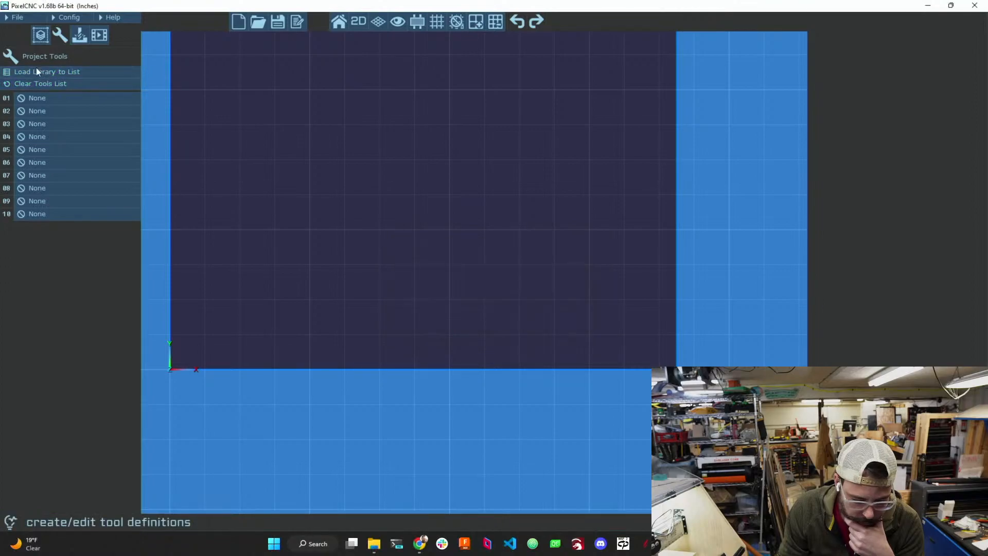
# - Define tool 01 as a V-Bit with a 0.5" bit diameter and a 90-degree angle, and apply it
pyautogui.click(44, 98)
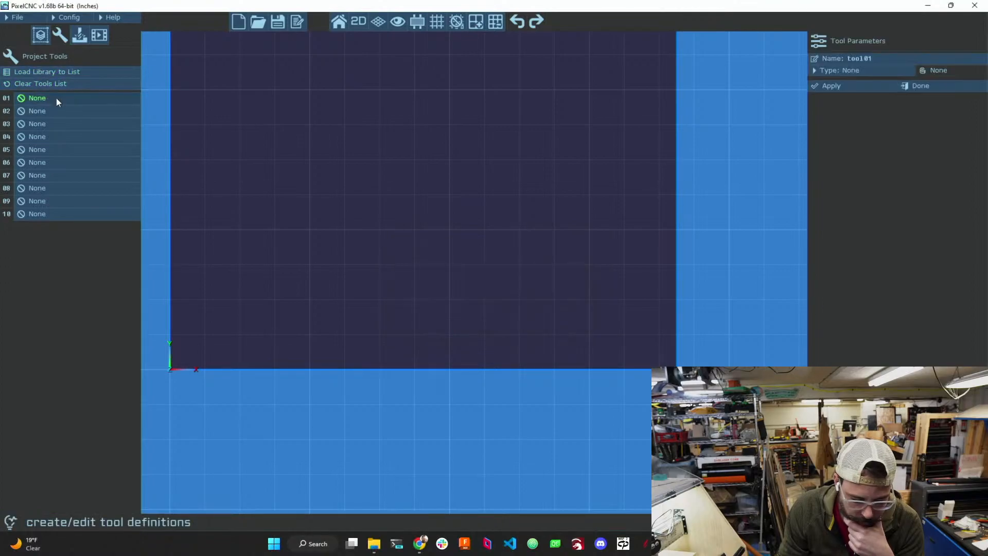
pyautogui.click(852, 72)
pyautogui.click(829, 143)
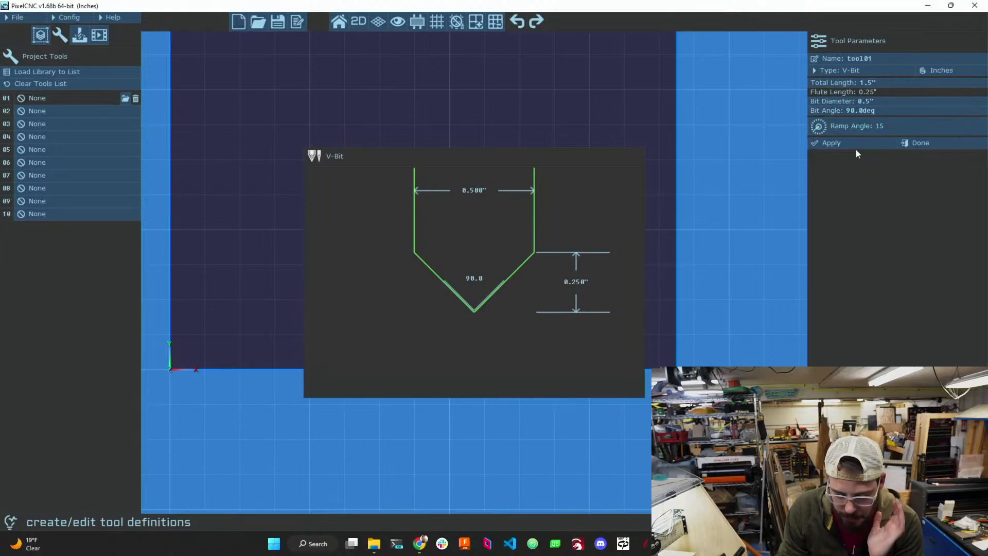
pyautogui.click(829, 143)
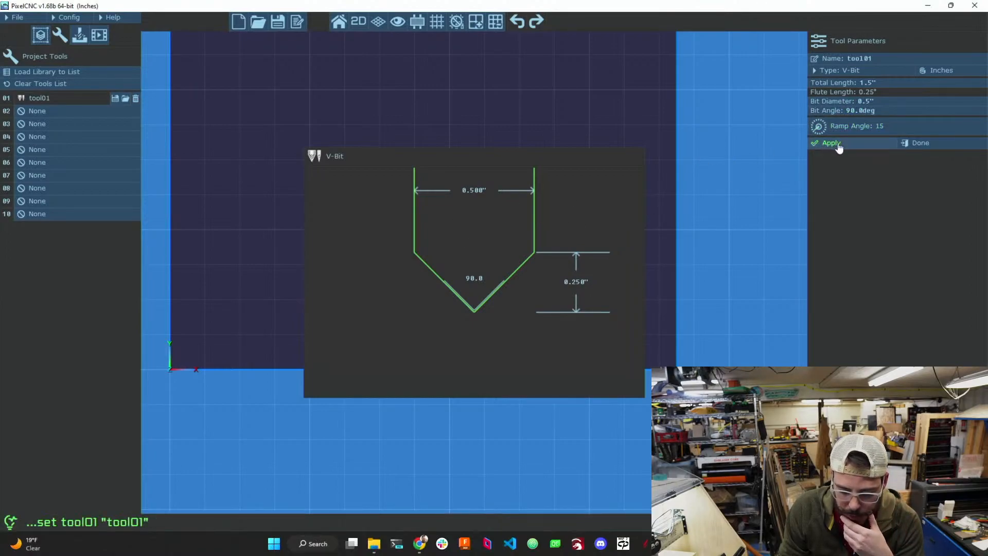
pyautogui.click(916, 143)
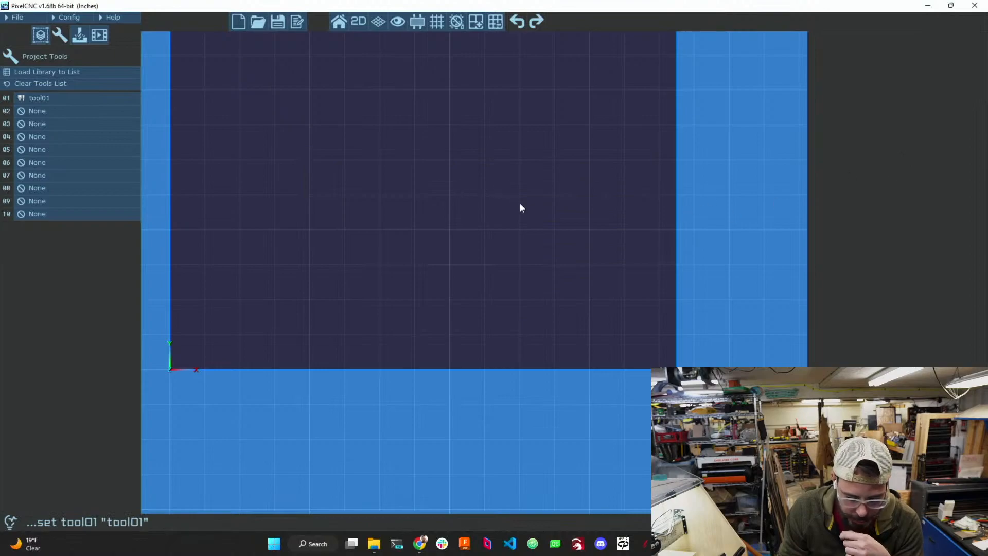
# - Add a new CNC operation of type 2D Profile Milling to the project
pyautogui.scroll(1, 521, 216)
pyautogui.scroll(-4, 323, 124)
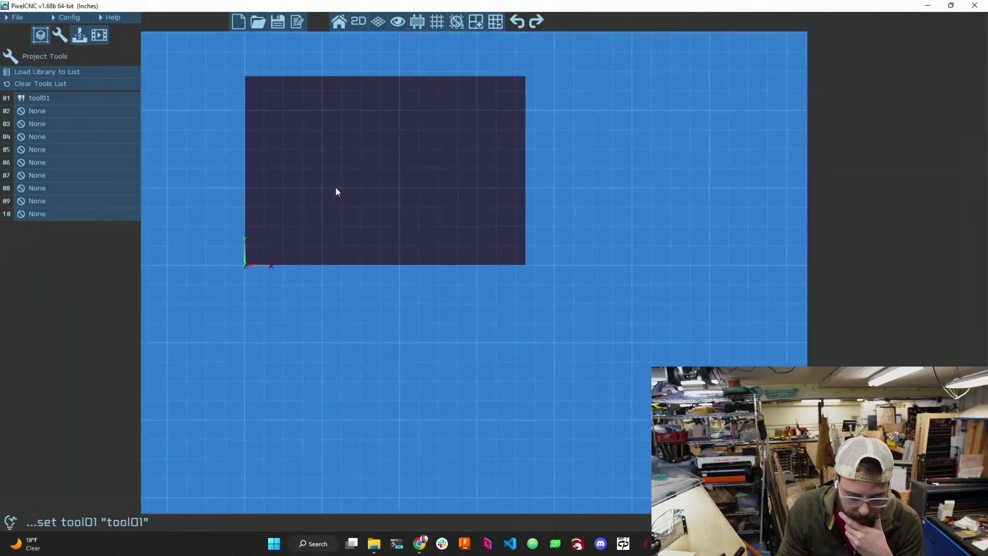
pyautogui.click(79, 36)
pyautogui.click(73, 72)
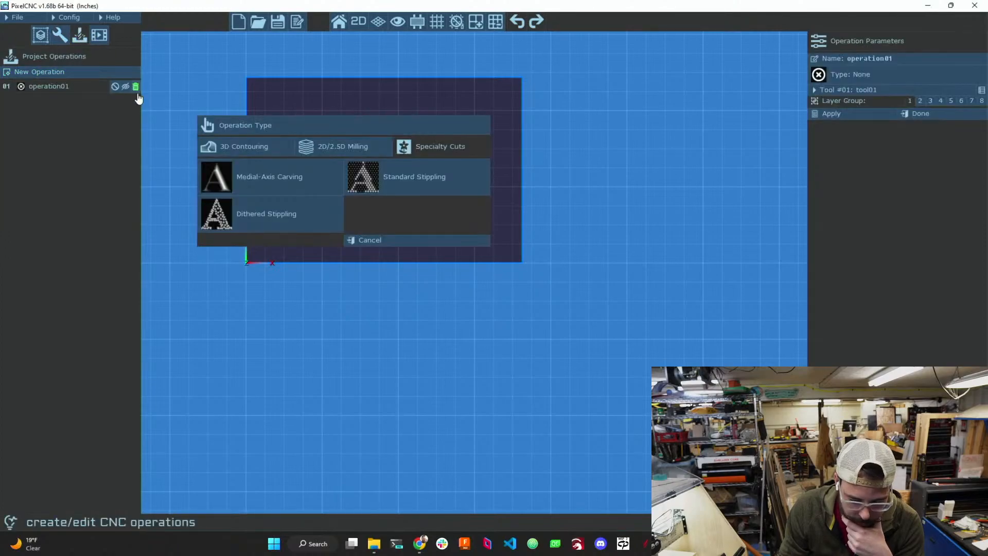
pyautogui.click(334, 147)
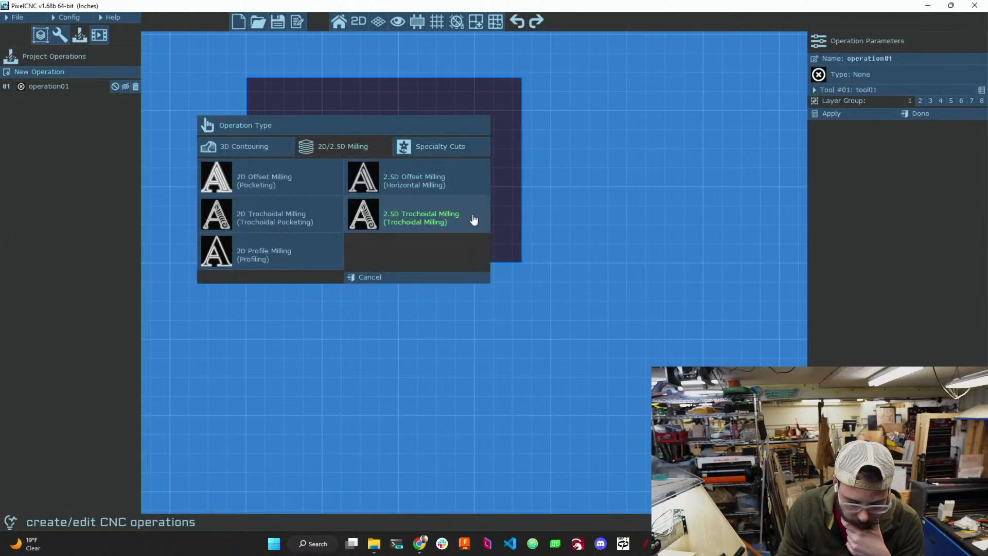
pyautogui.click(325, 255)
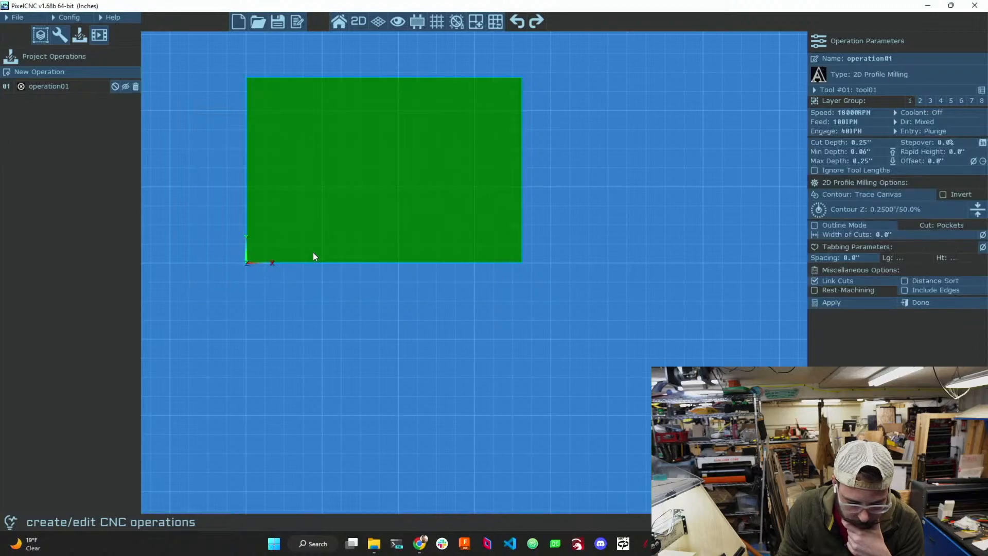
# - Set the profile operation's contour to the basement-fresh.svg paths-layer and calculate its toolpath
pyautogui.click(883, 198)
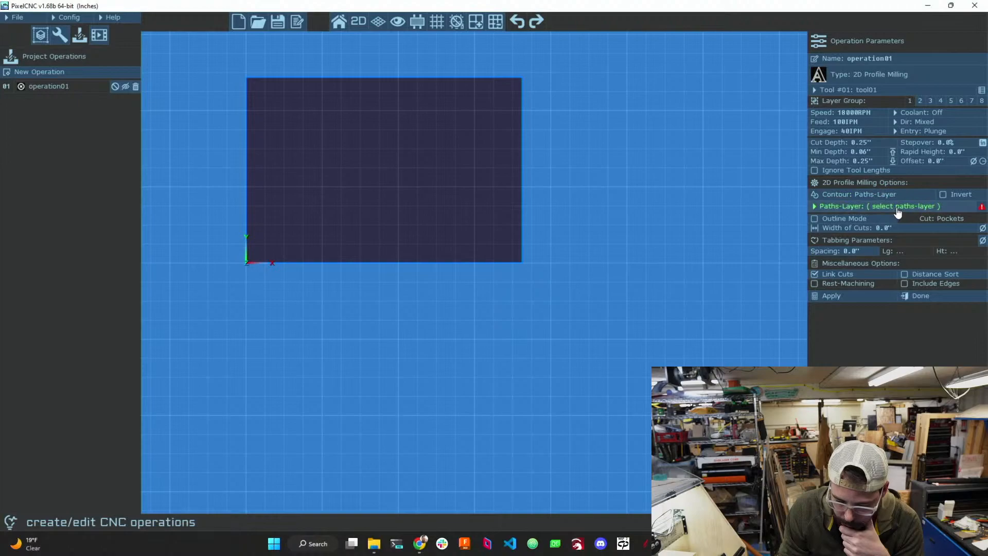
pyautogui.click(894, 206)
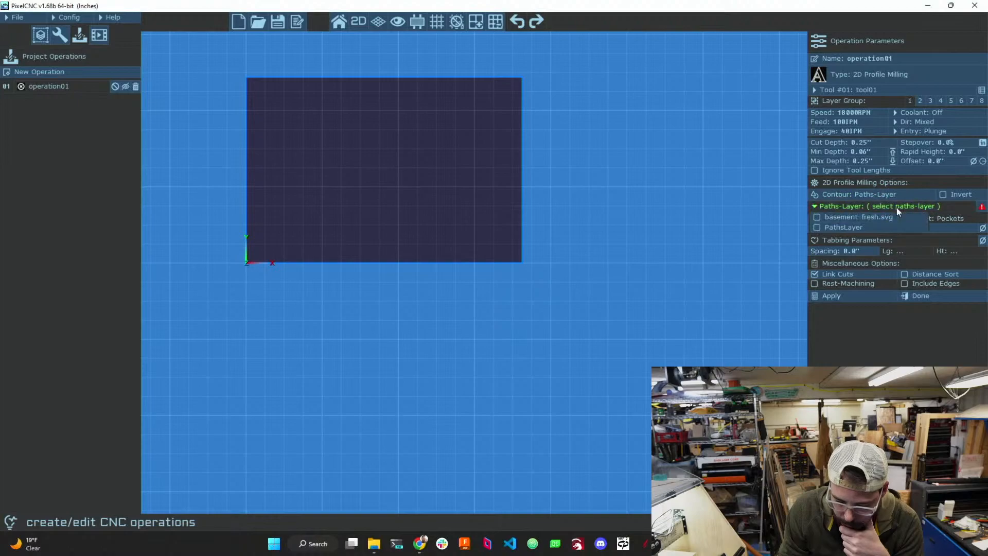
pyautogui.click(853, 218)
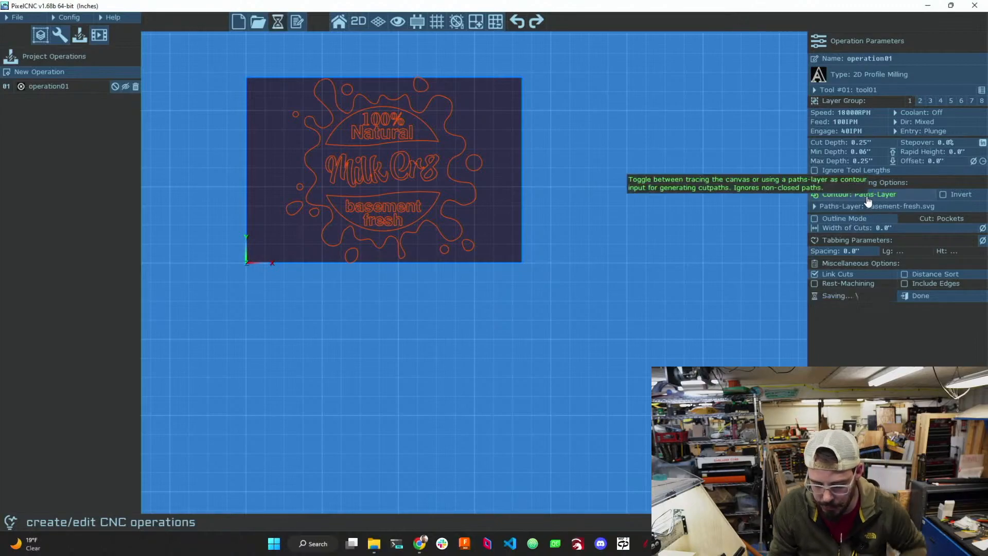
pyautogui.click(819, 206)
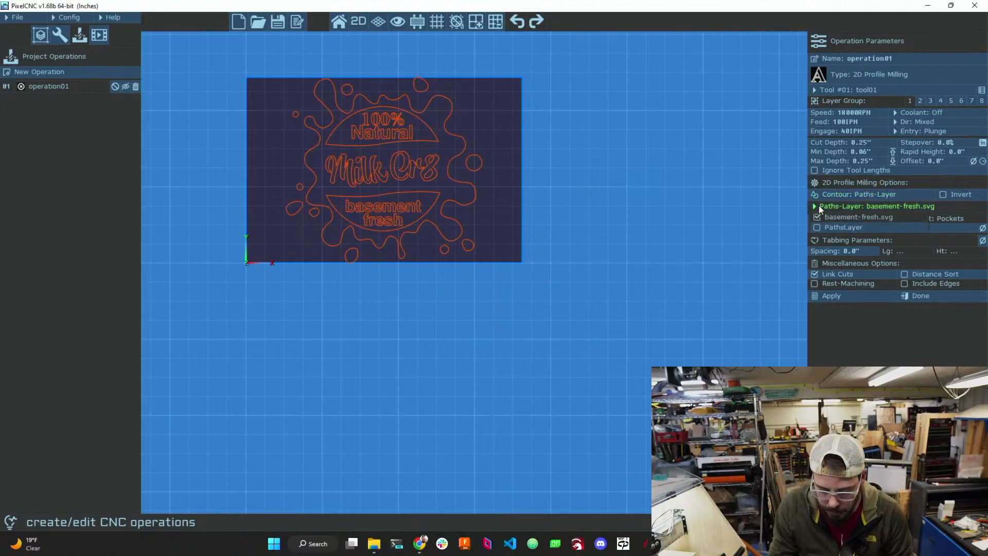
pyautogui.scroll(-2, 274, 106)
pyautogui.scroll(5, 275, 106)
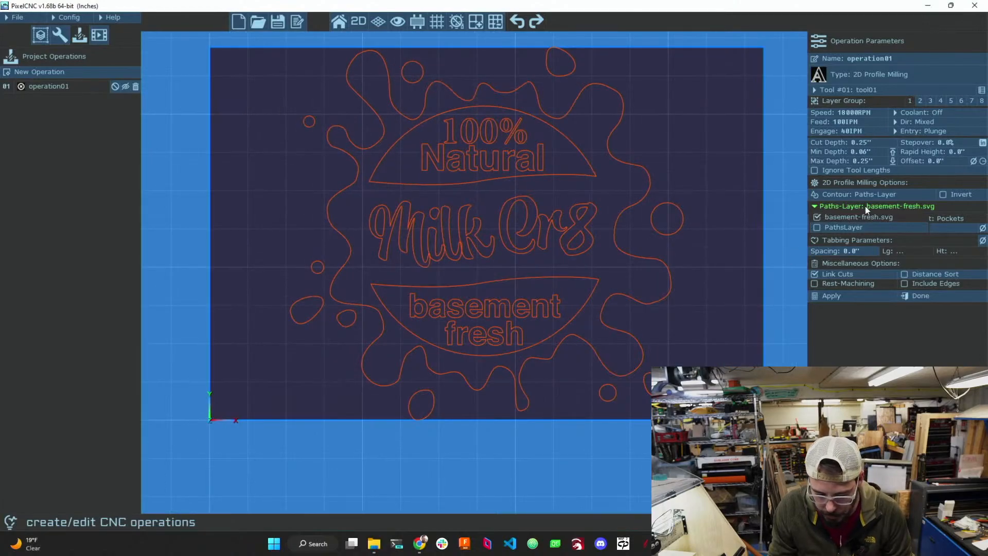
pyautogui.click(856, 299)
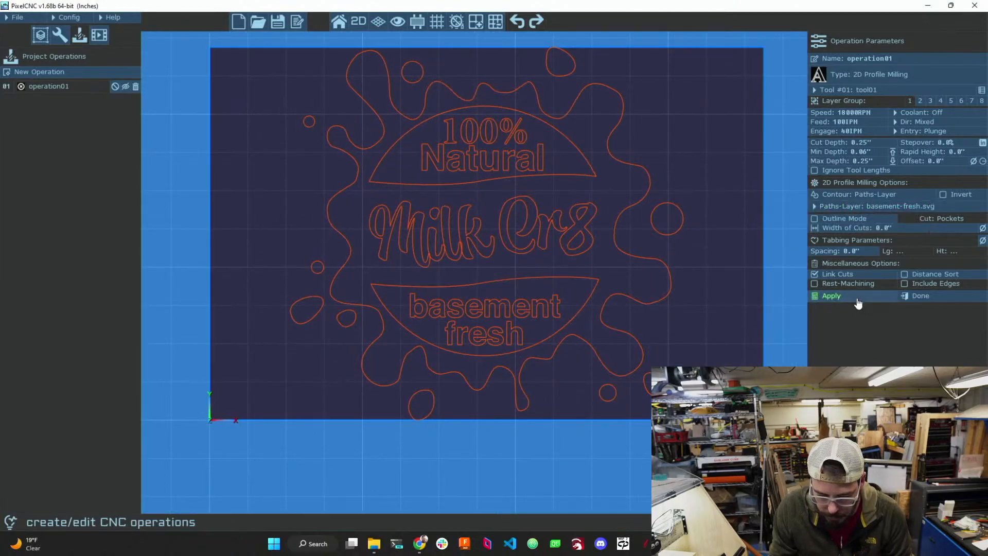
pyautogui.click(817, 301)
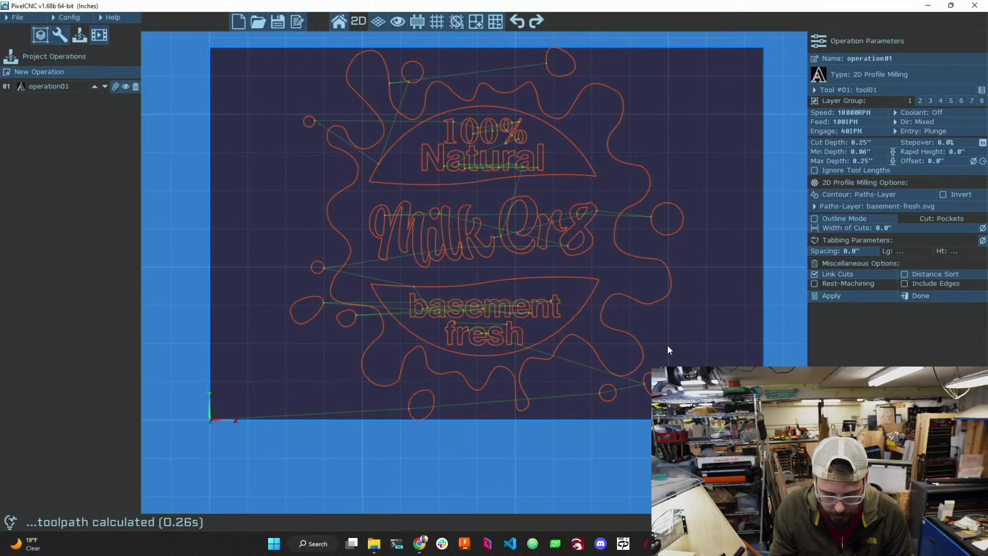
# - Switch the view to 3D and examine the profile toolpath around the logo lettering and splash outline
pyautogui.click(359, 21)
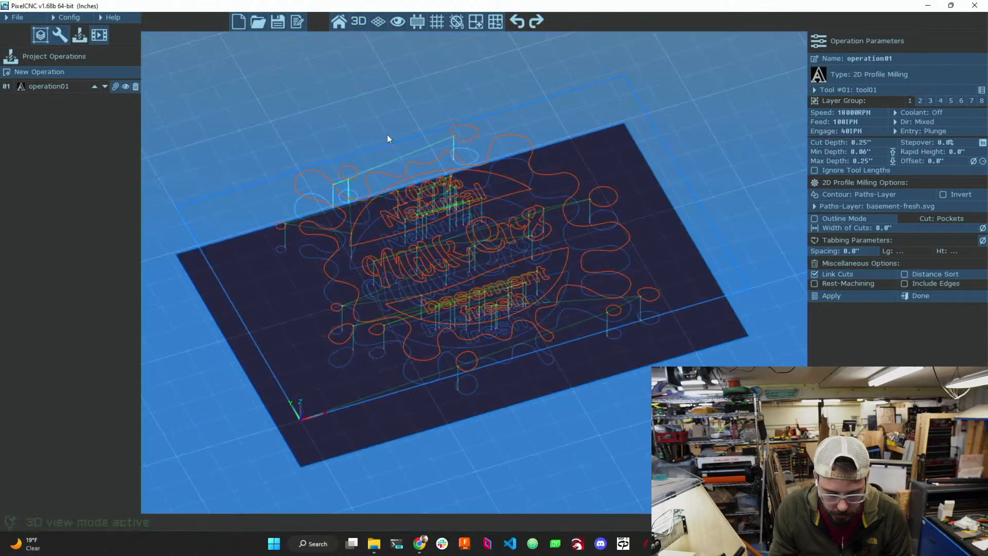
pyautogui.scroll(-3, 374, 355)
pyautogui.scroll(5, 374, 357)
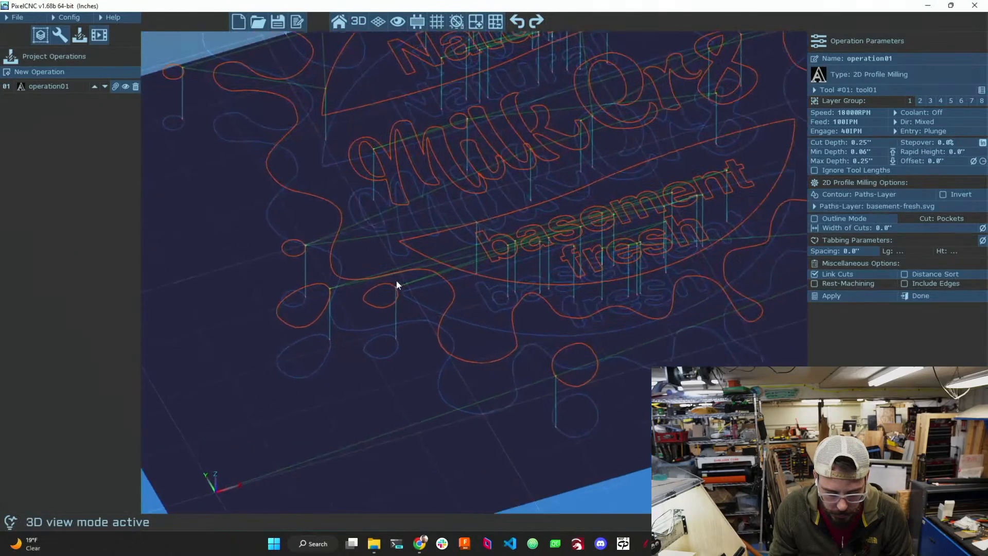
pyautogui.moveTo(381, 353); pyautogui.dragTo(366, 337)
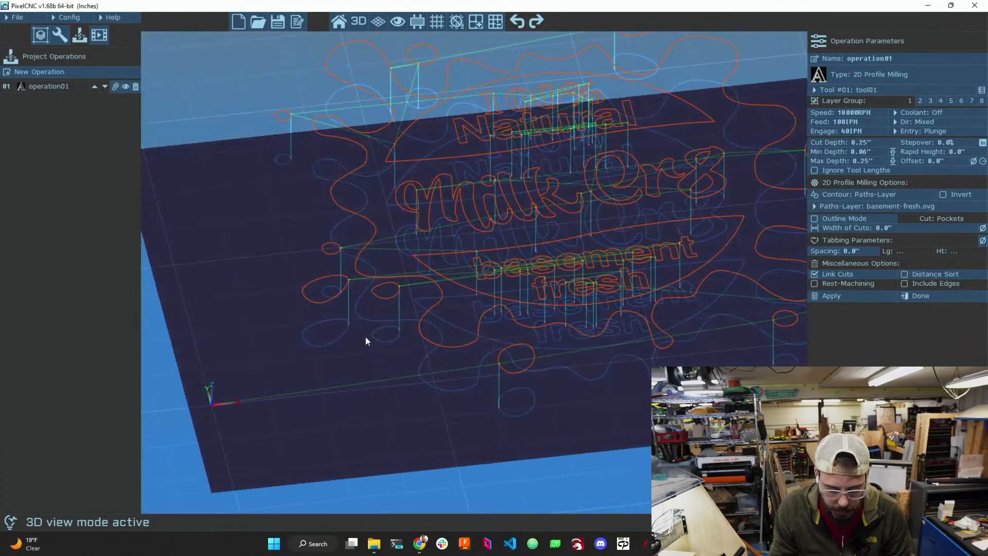
# - Simulate the cuts of operation01, inspect the carved logo from above, and close the simulation
pyautogui.click(99, 36)
pyautogui.click(61, 76)
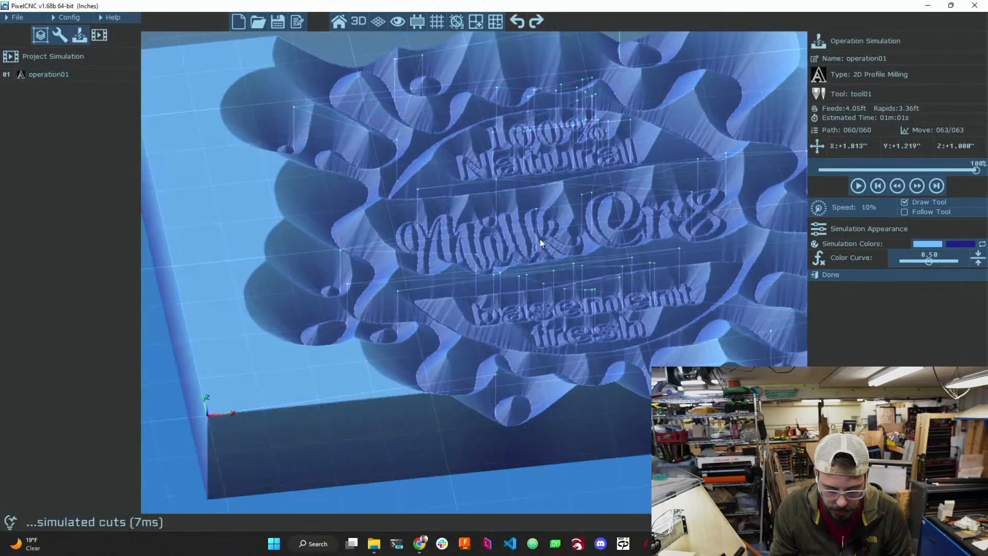
pyautogui.moveTo(540, 239); pyautogui.dragTo(527, 292)
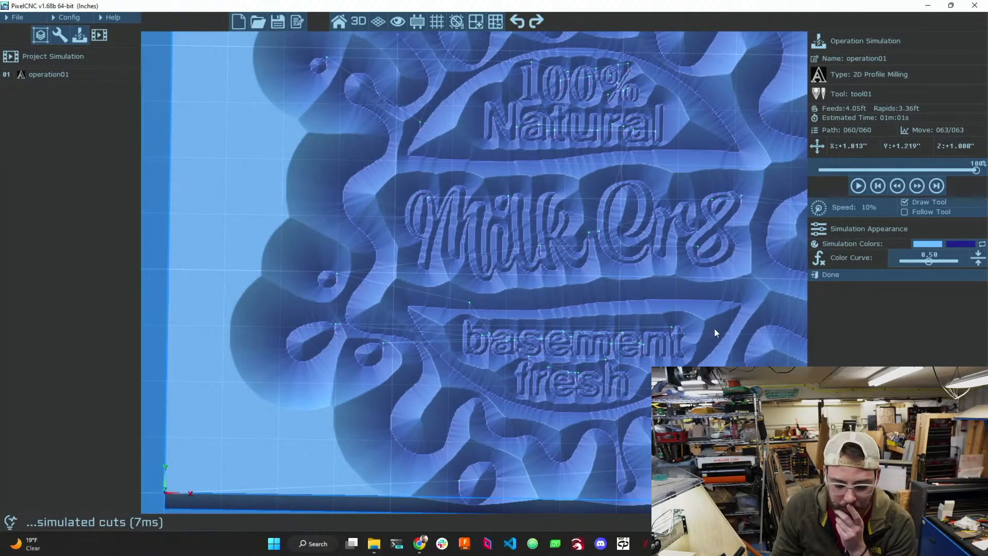
pyautogui.click(838, 278)
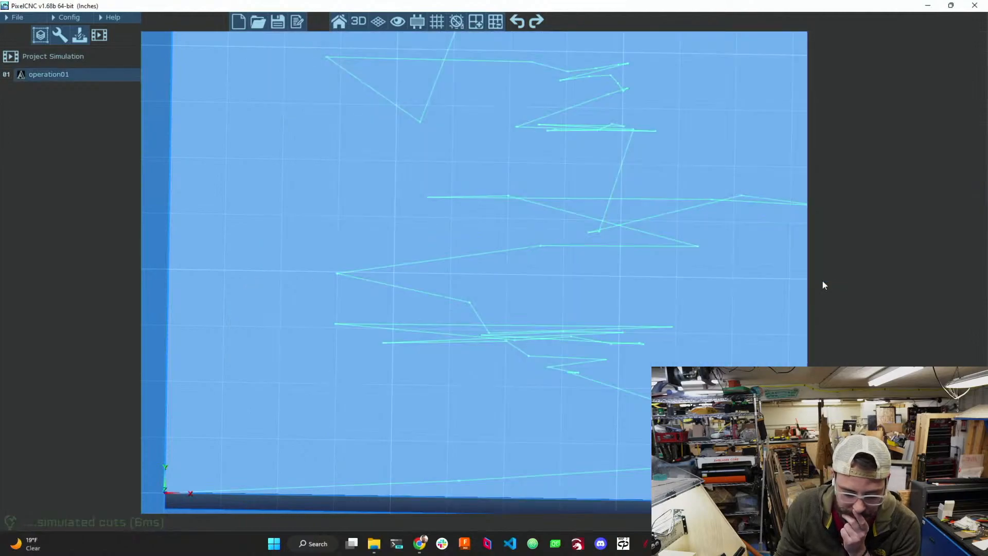
pyautogui.click(69, 77)
pyautogui.click(877, 280)
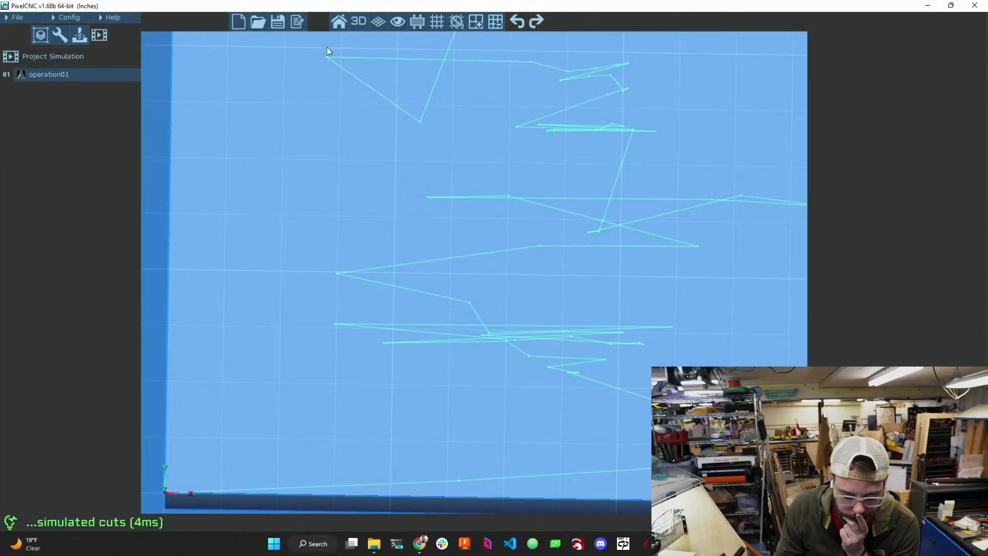
# - Remove the 2D Profile Milling operation from the project and confirm the removal
pyautogui.click(79, 35)
pyautogui.click(135, 86)
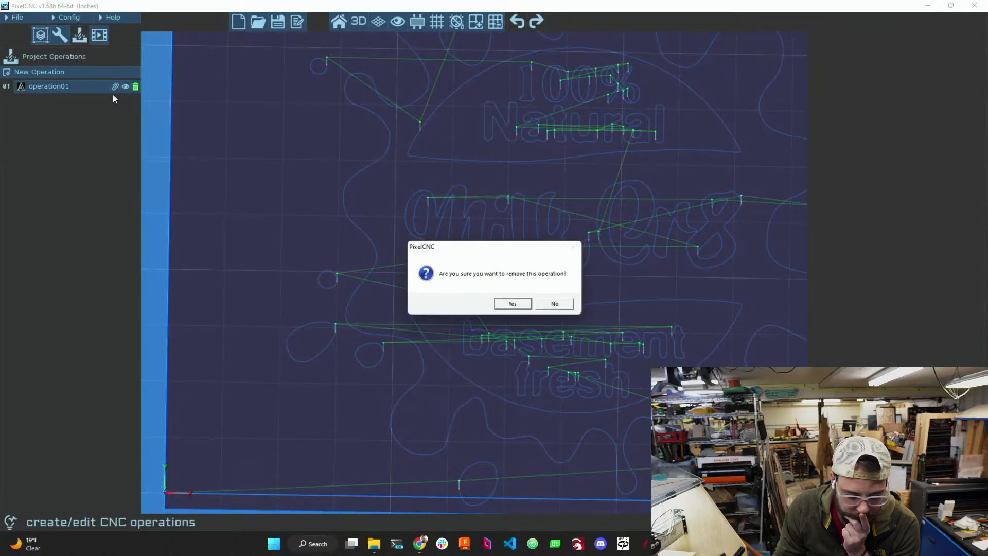
pyautogui.click(513, 305)
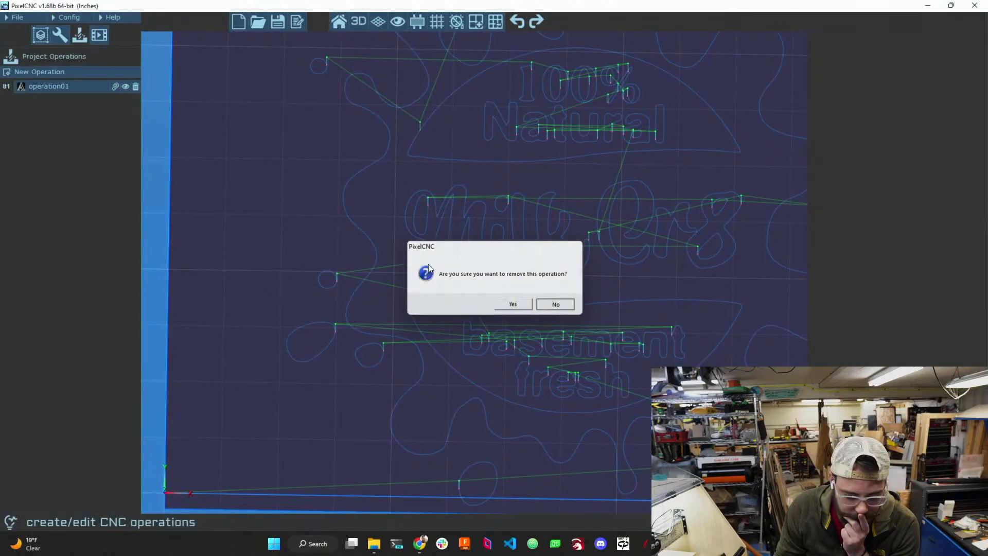
pyautogui.click(115, 87)
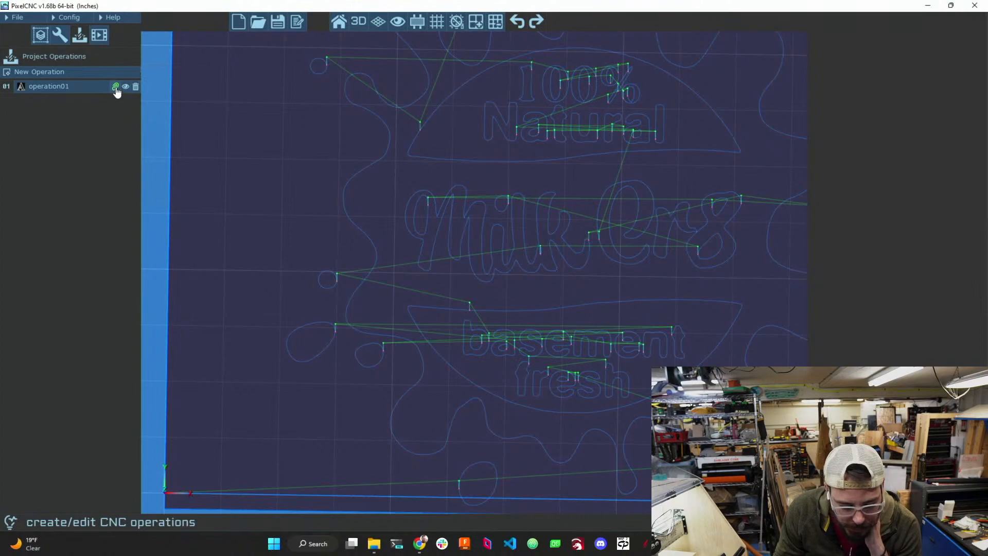
pyautogui.click(115, 87)
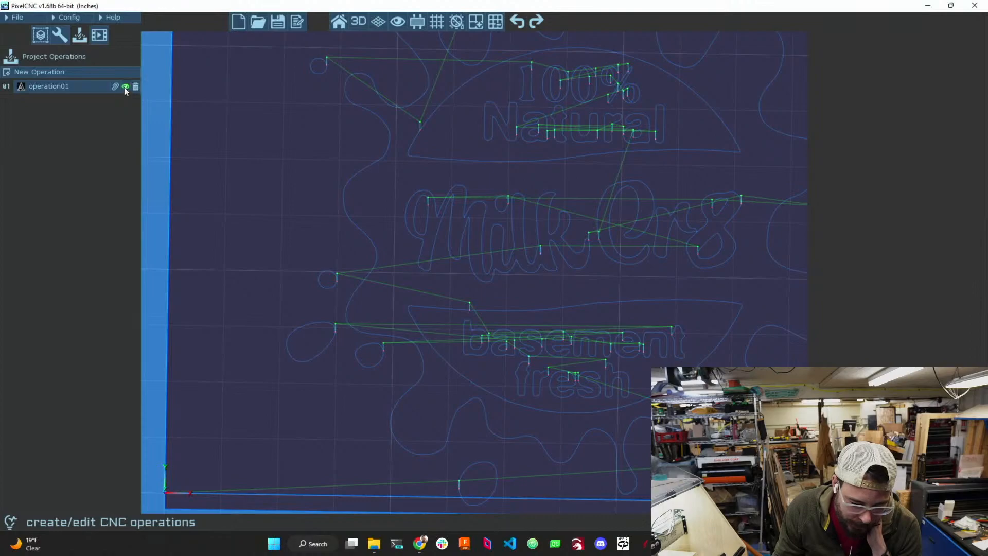
pyautogui.click(125, 88)
pyautogui.click(126, 87)
pyautogui.click(135, 87)
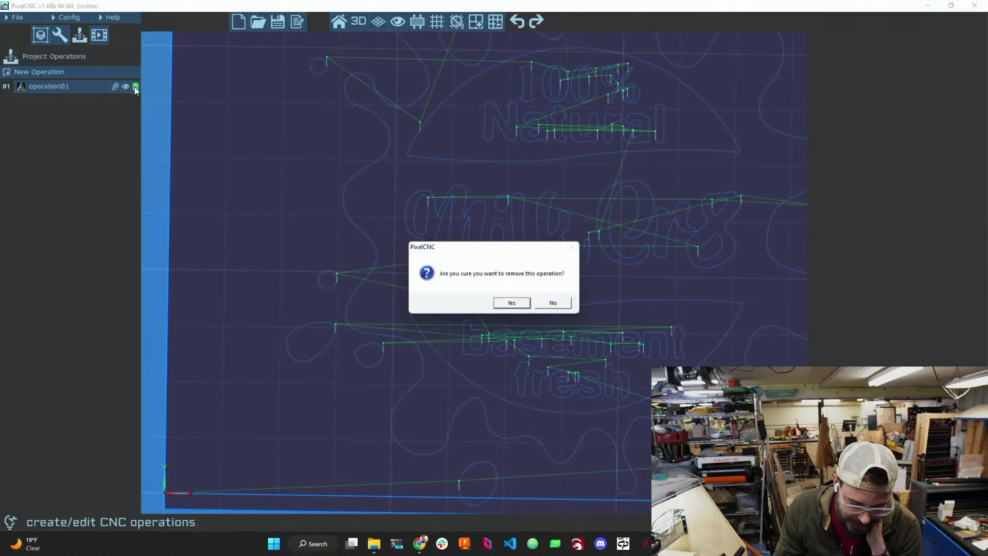
pyautogui.click(497, 305)
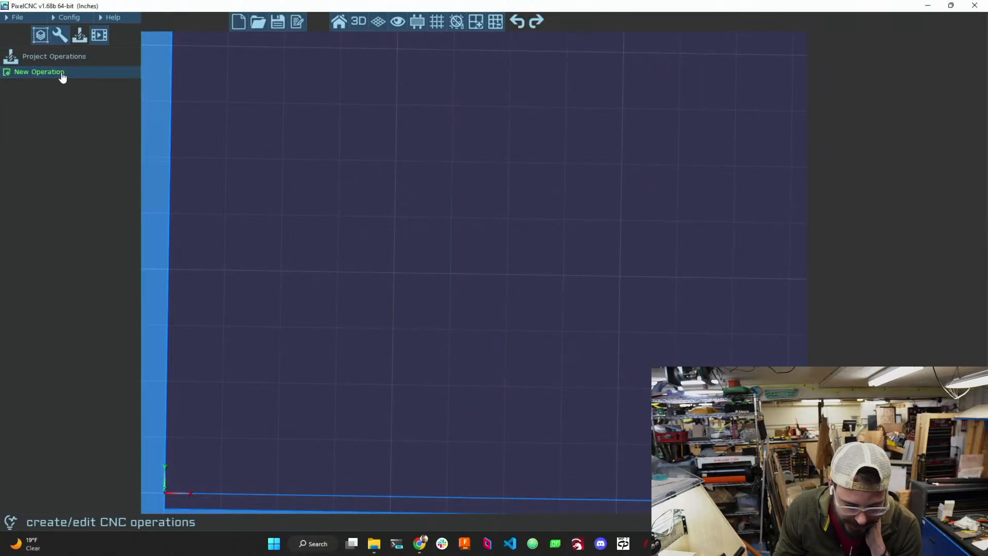
# - Add a new CNC operation of type Medial-Axis Carving from the specialty cuts
pyautogui.click(60, 73)
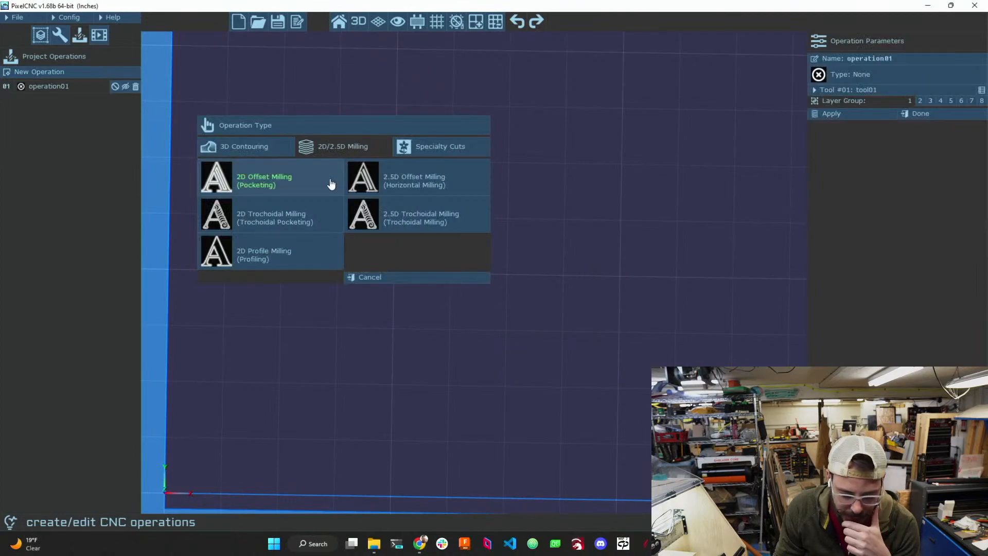
pyautogui.click(419, 154)
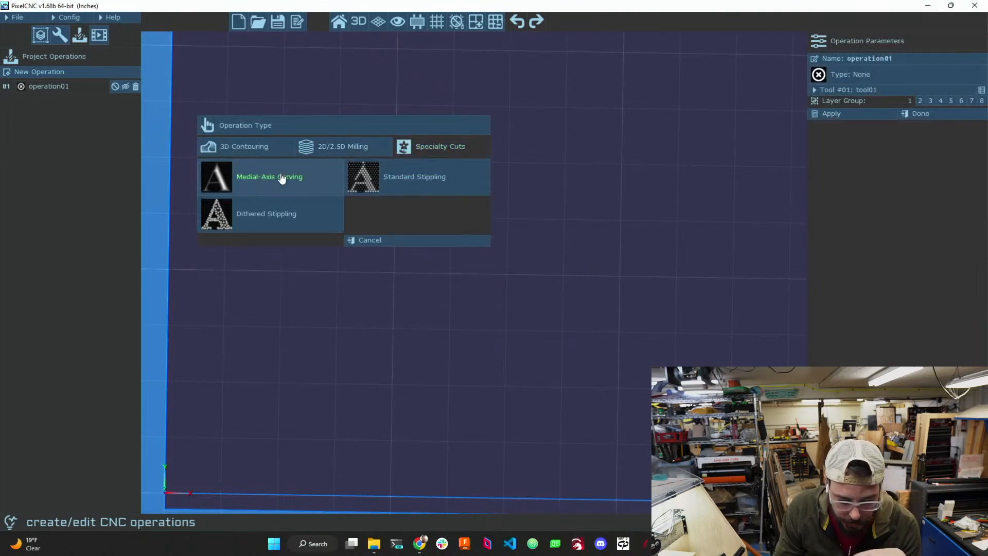
pyautogui.click(278, 180)
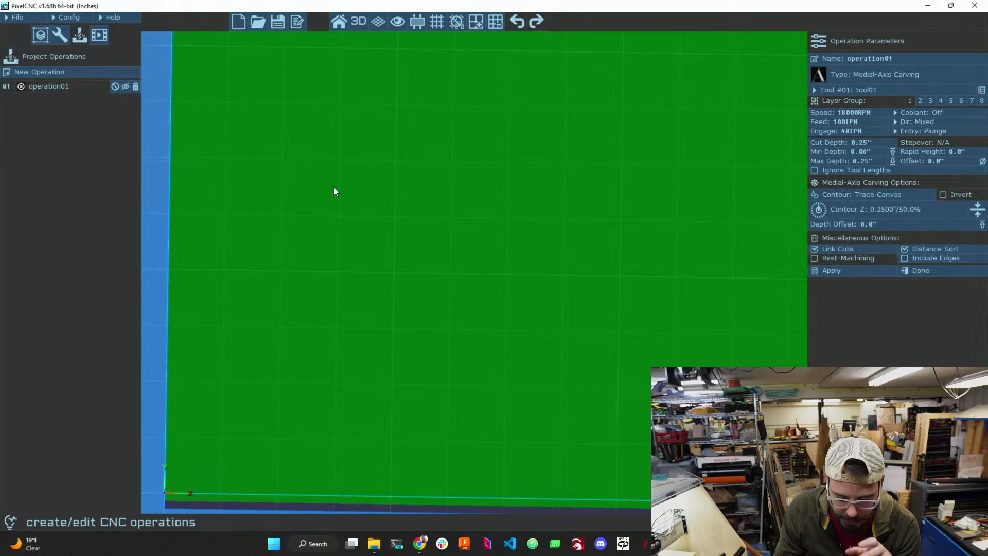
# - Set the carving operation's contour to the basement-fresh.svg paths-layer and calculate its toolpath
pyautogui.click(846, 196)
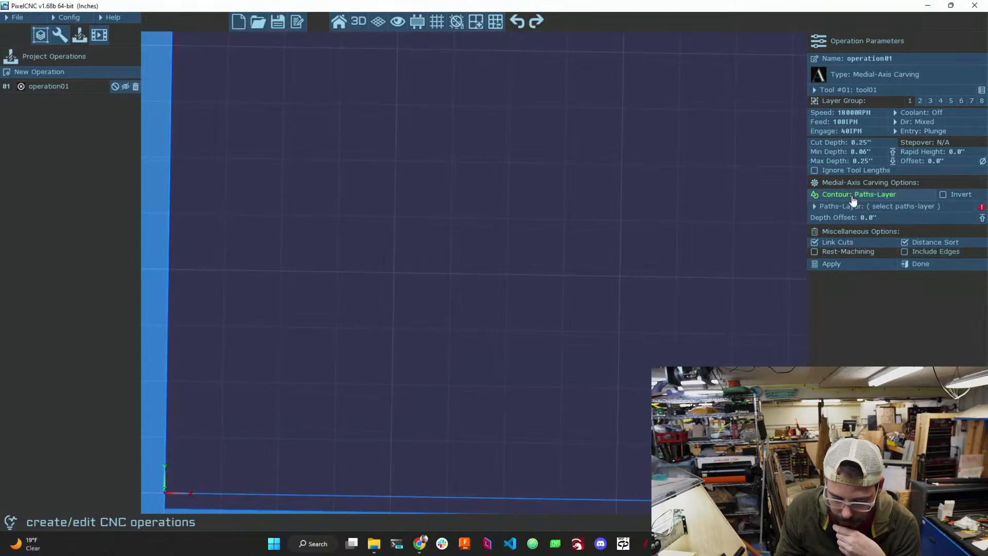
pyautogui.click(816, 206)
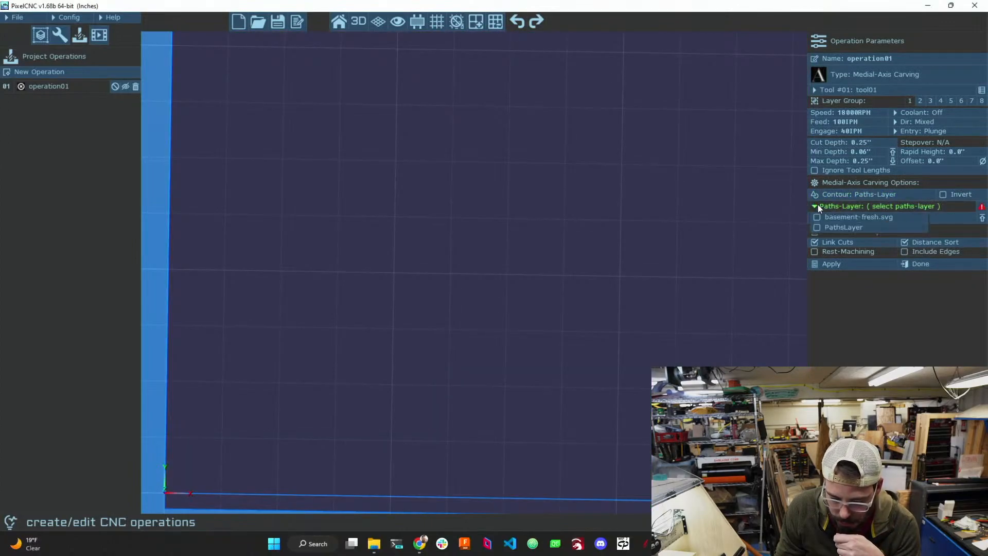
pyautogui.click(819, 217)
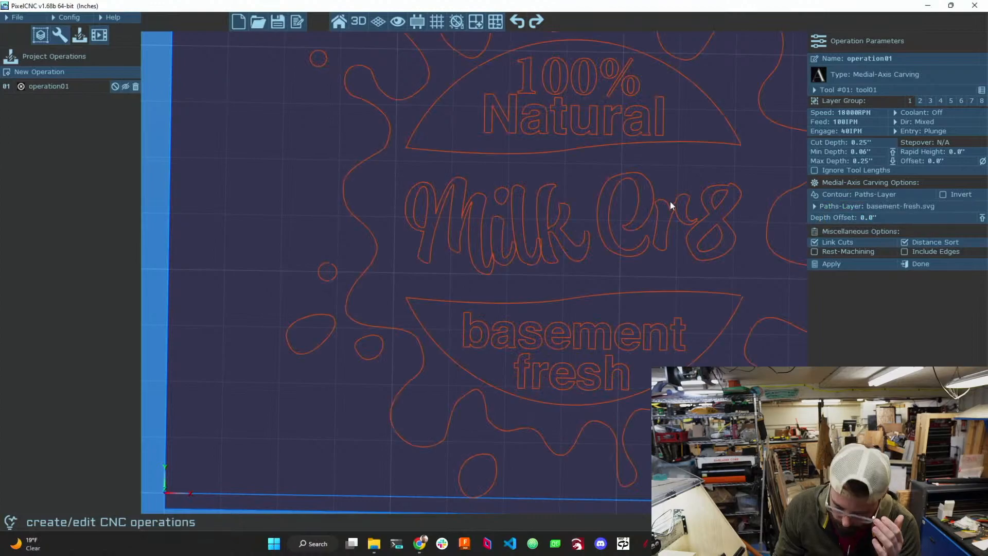
pyautogui.scroll(2, 411, 237)
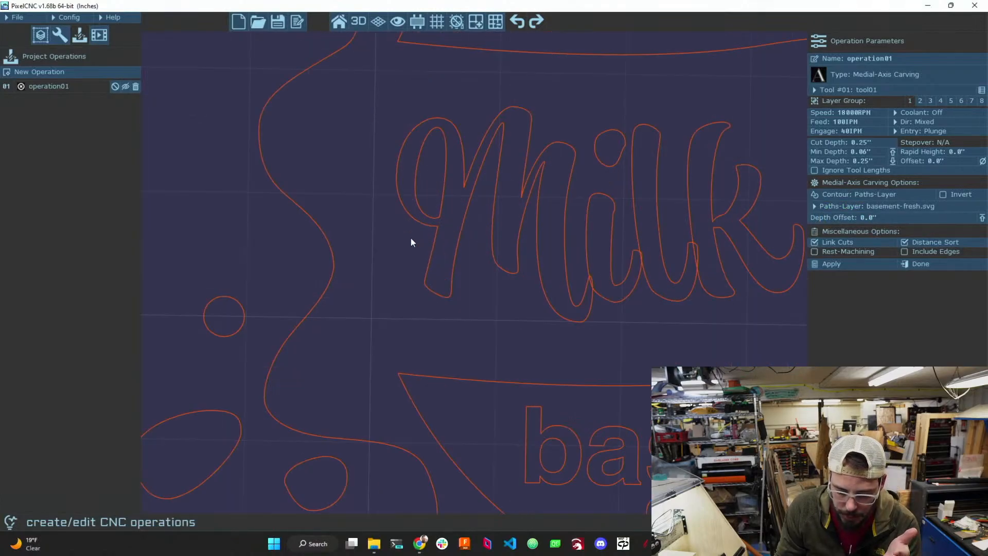
pyautogui.scroll(-5, 411, 239)
pyautogui.scroll(-2, 528, 238)
pyautogui.scroll(2, 524, 231)
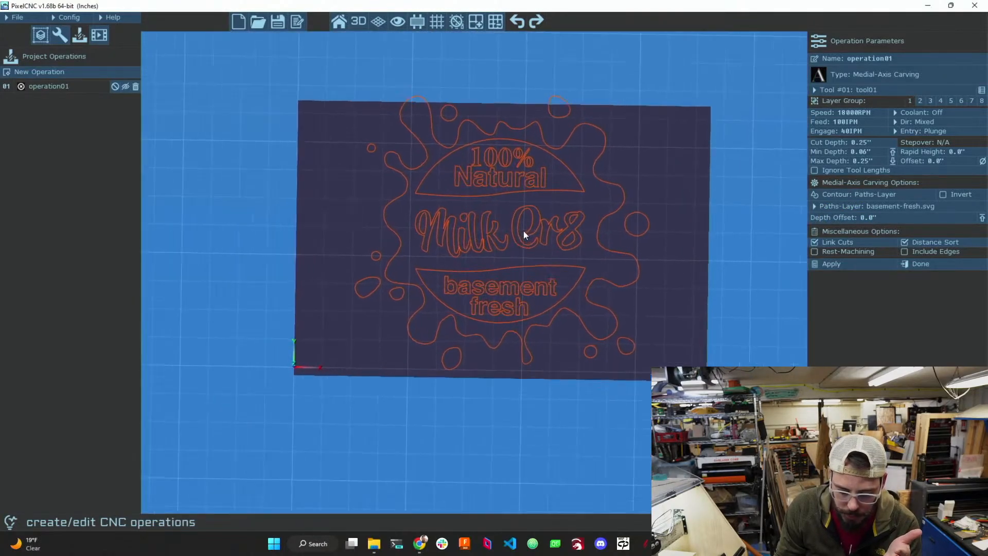
pyautogui.click(823, 268)
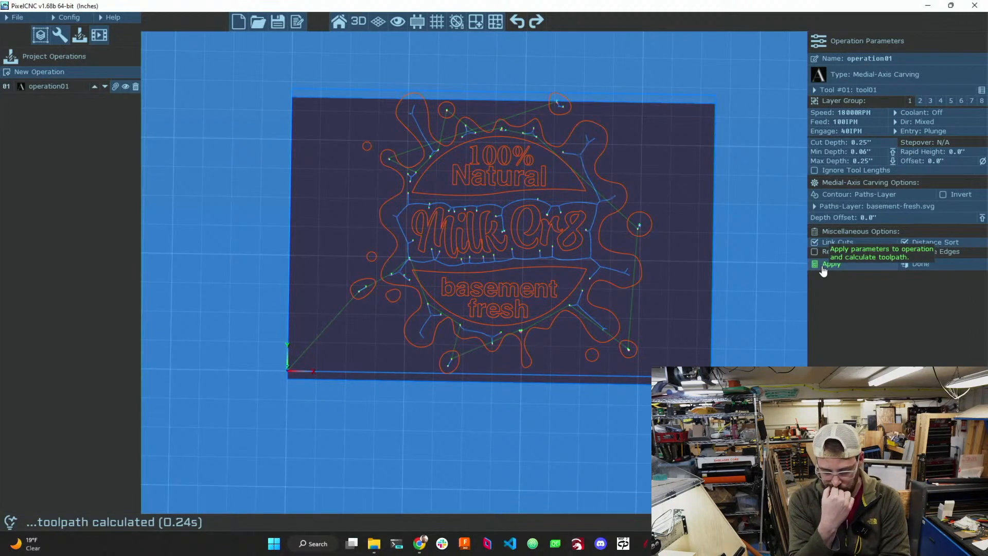
# - Invert the contour of the medial-axis carving operation and recalculate its toolpath
pyautogui.click(850, 153)
pyautogui.press('Return')
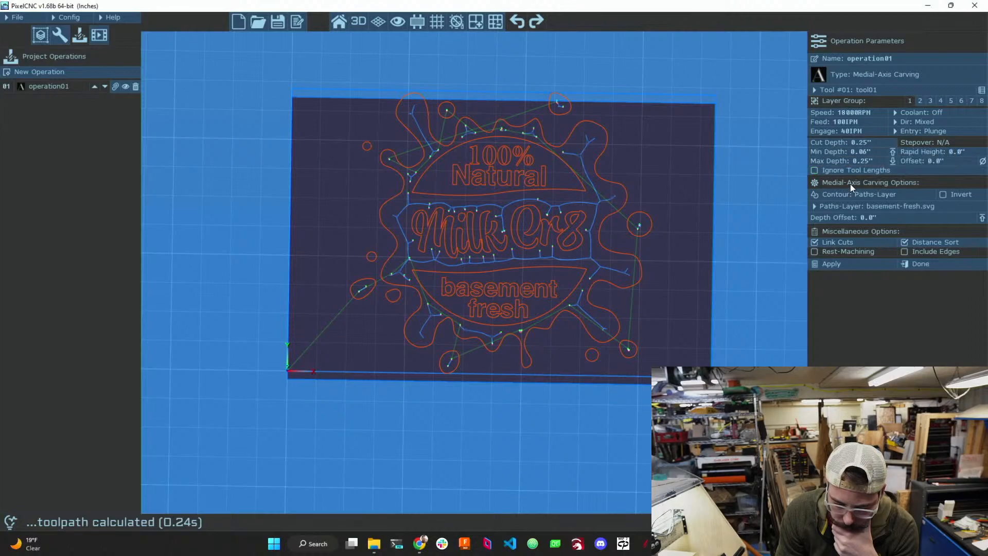
pyautogui.click(944, 196)
pyautogui.click(844, 265)
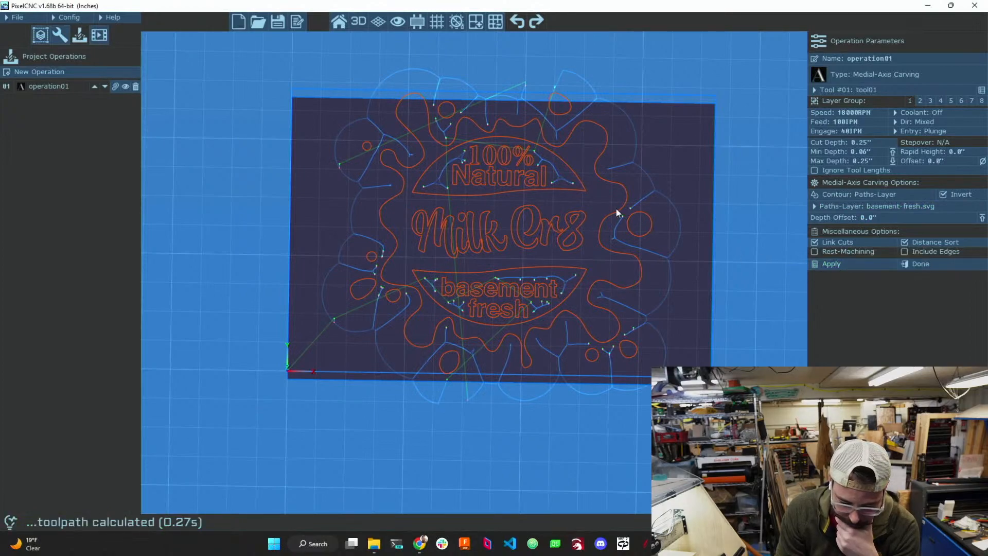
# - Turn off the contour inversion of the medial-axis carving operation and recalculate its toolpath
pyautogui.scroll(-1, 478, 203)
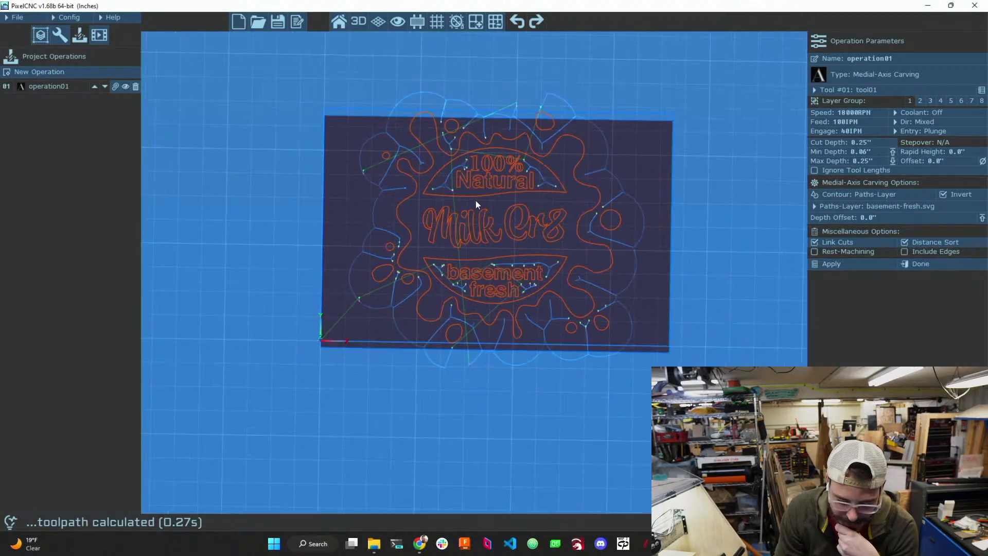
pyautogui.scroll(3, 476, 201)
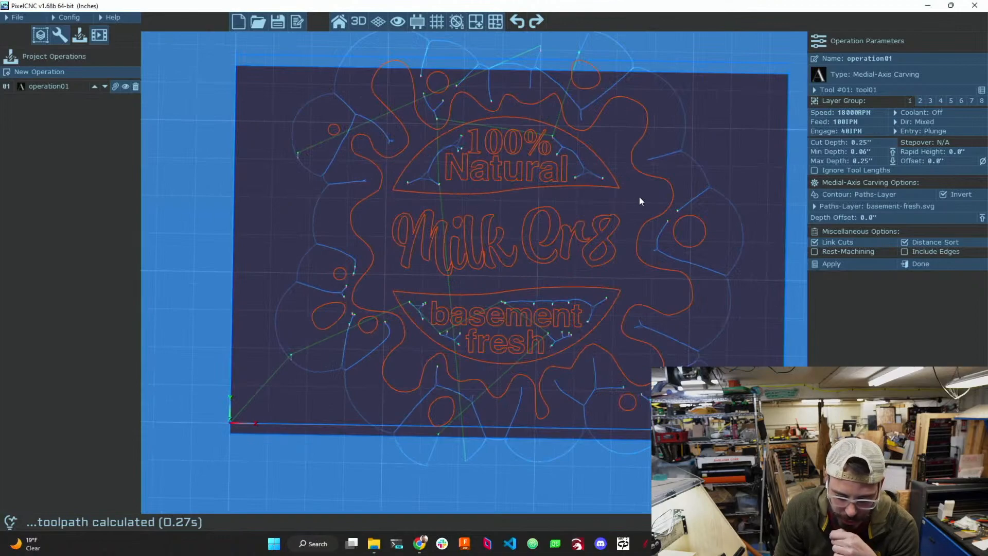
pyautogui.click(944, 195)
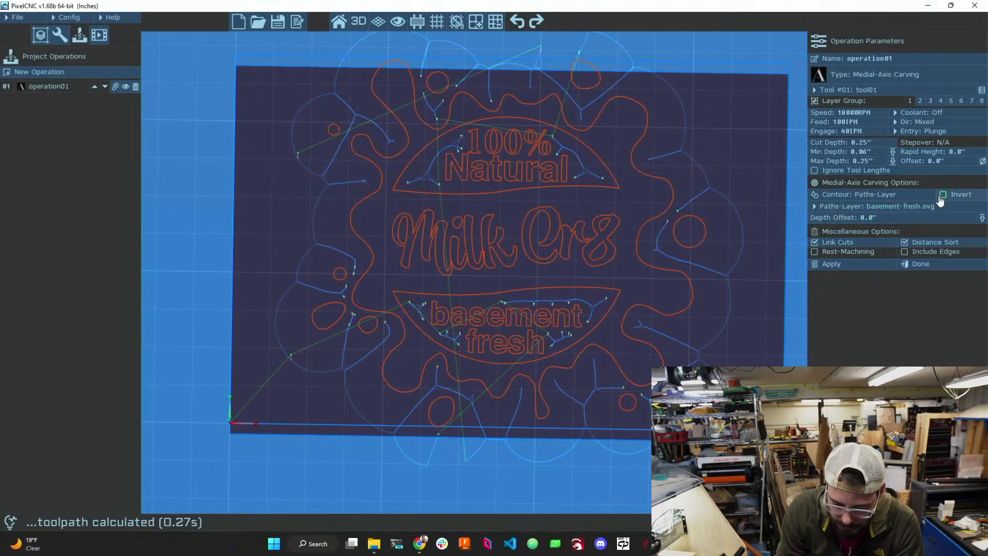
pyautogui.click(845, 262)
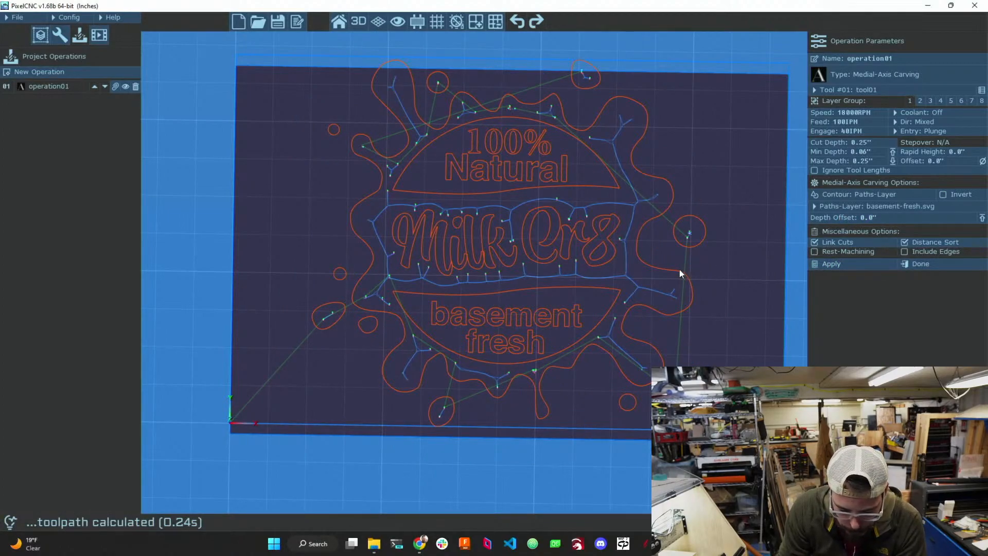
# - Examine the toolpath around the logo lettering and check which paths-layers are available for the operation's contour
pyautogui.scroll(-2, 464, 262)
pyautogui.scroll(6, 484, 258)
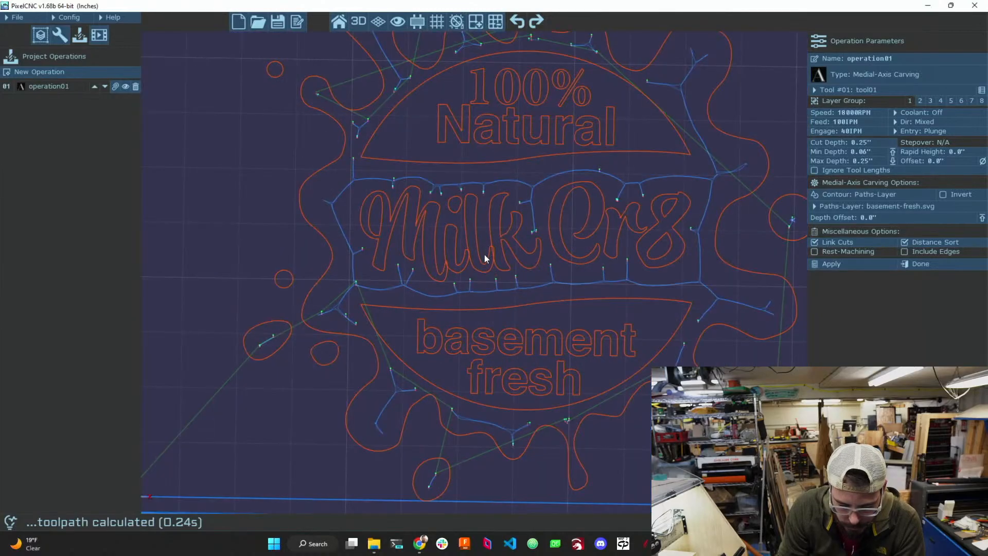
pyautogui.scroll(-3, 484, 254)
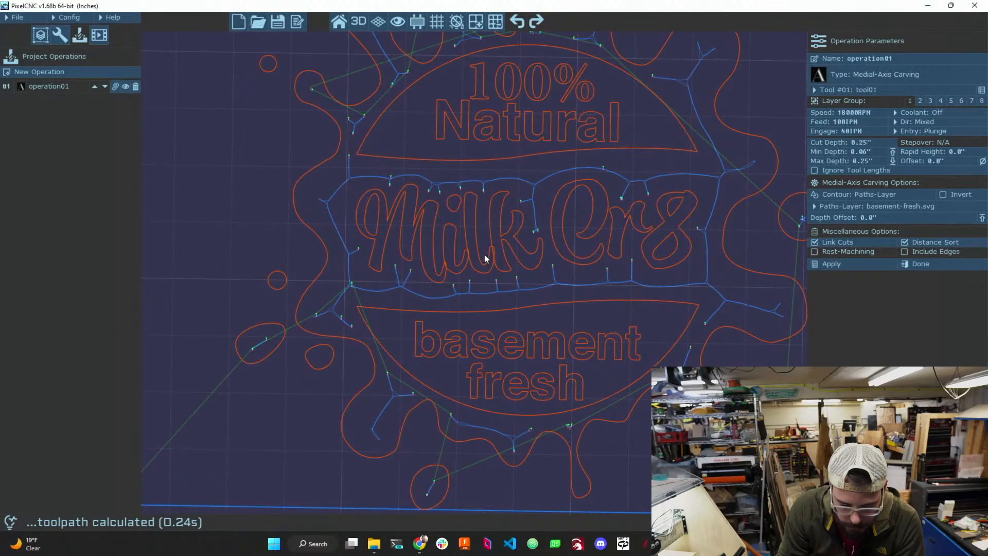
pyautogui.scroll(-3, 484, 254)
pyautogui.scroll(2, 445, 259)
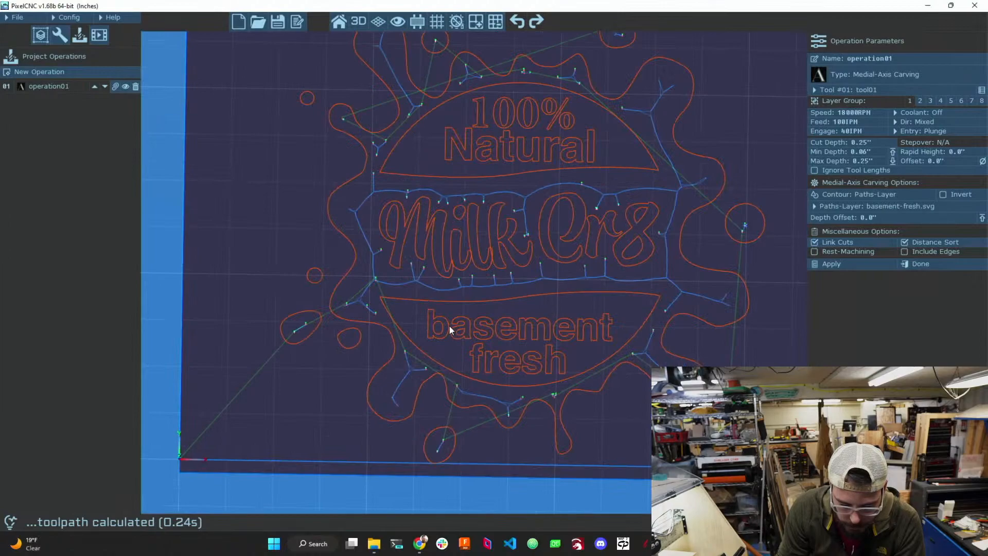
pyautogui.click(817, 217)
pyautogui.click(814, 208)
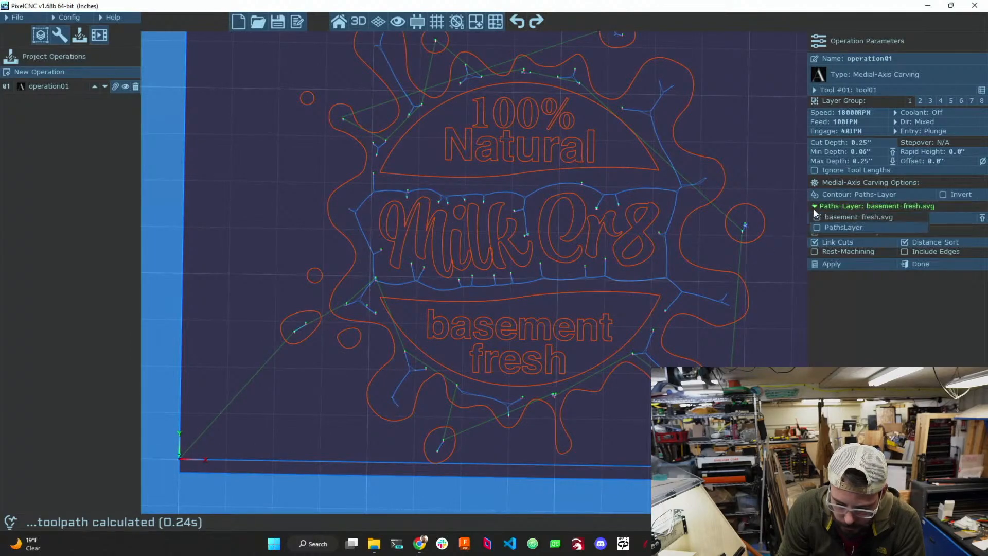
pyautogui.click(815, 209)
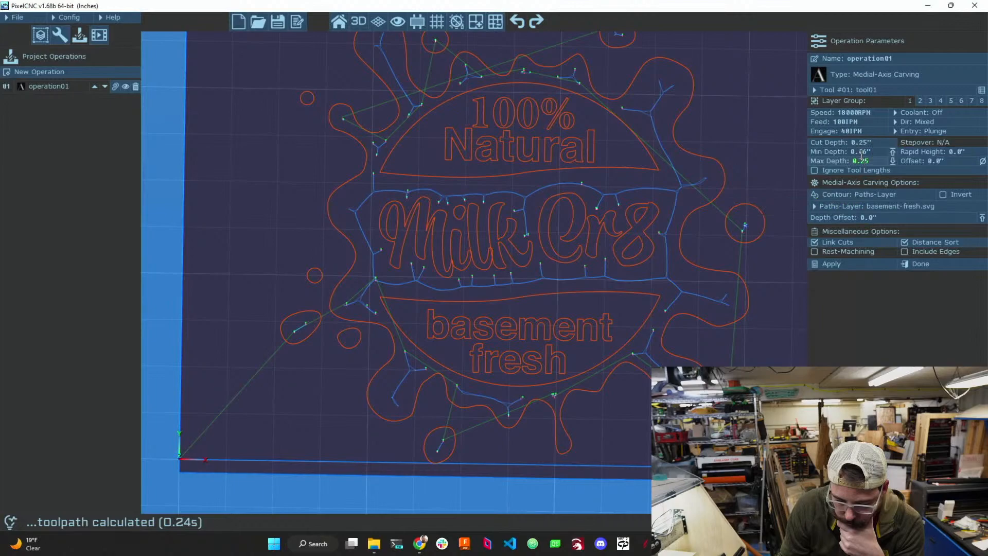
# - Set the carving operation's minimum depth to 0.0" and rapid height to 0.1", and recalculate the toolpath
pyautogui.click(874, 144)
pyautogui.press('BackSpace')
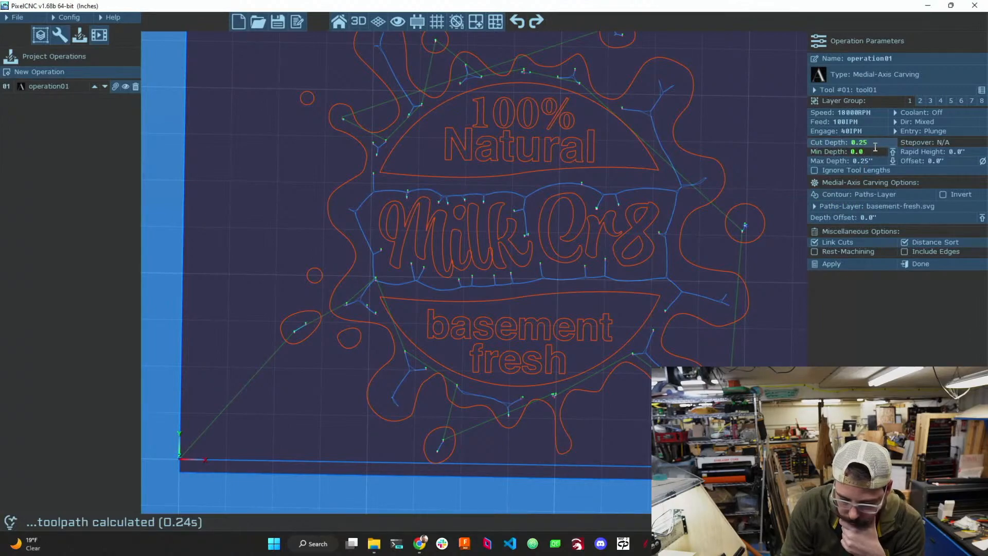
pyautogui.click(915, 150)
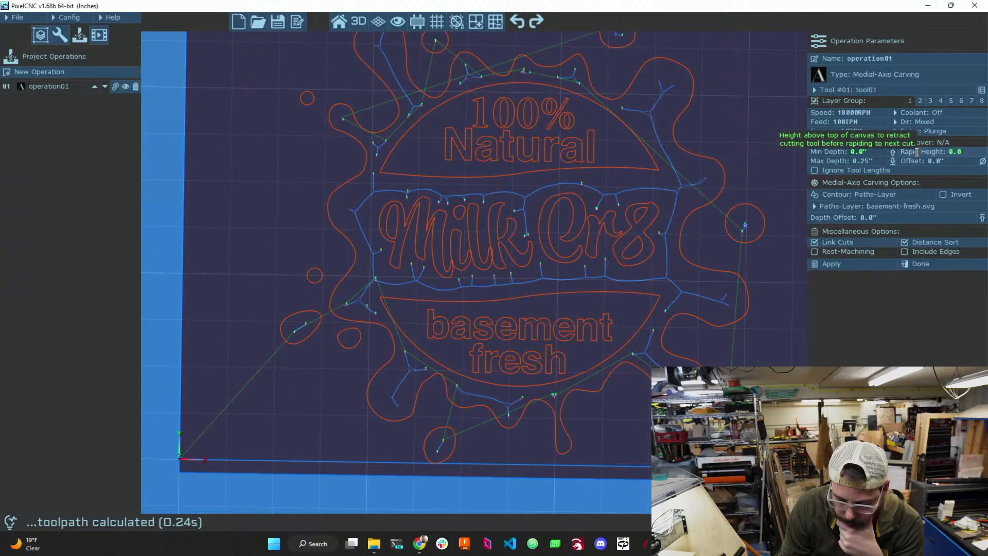
pyautogui.click(954, 158)
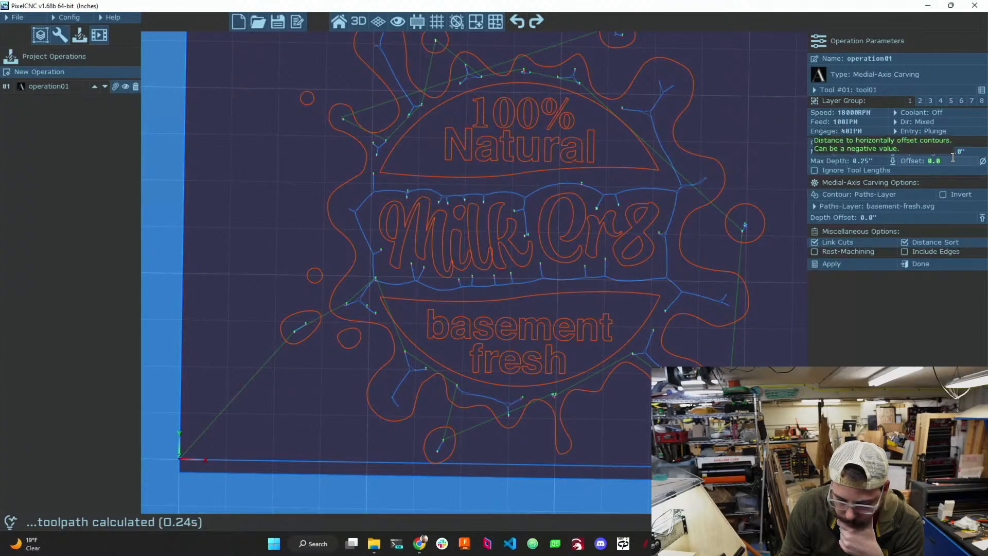
pyautogui.click(958, 151)
pyautogui.press('BackSpace')
pyautogui.write('2')
pyautogui.press('BackSpace')
pyautogui.write('1')
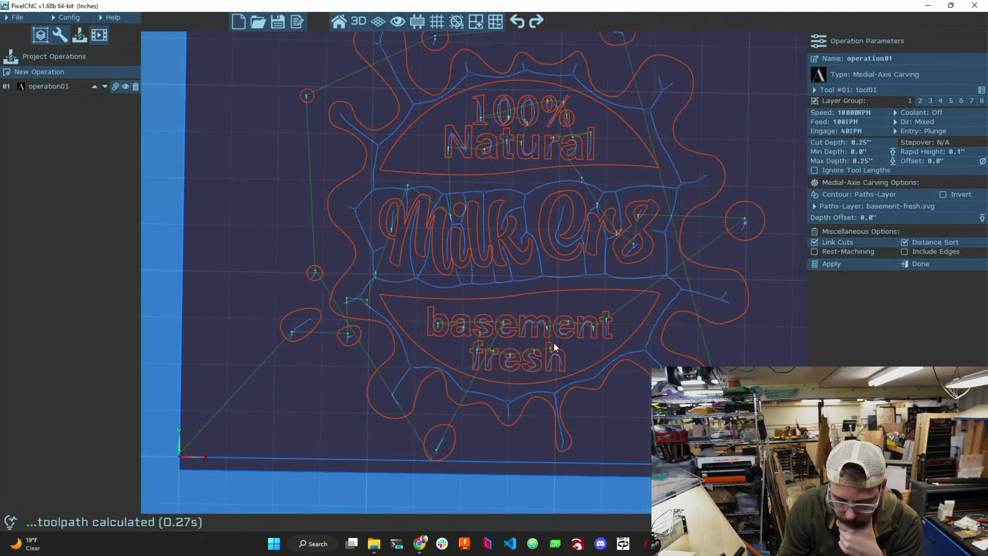
# - Finish editing the carving operation's parameters and simulate the cuts of operation01
pyautogui.scroll(-2, 555, 341)
pyautogui.scroll(5, 546, 359)
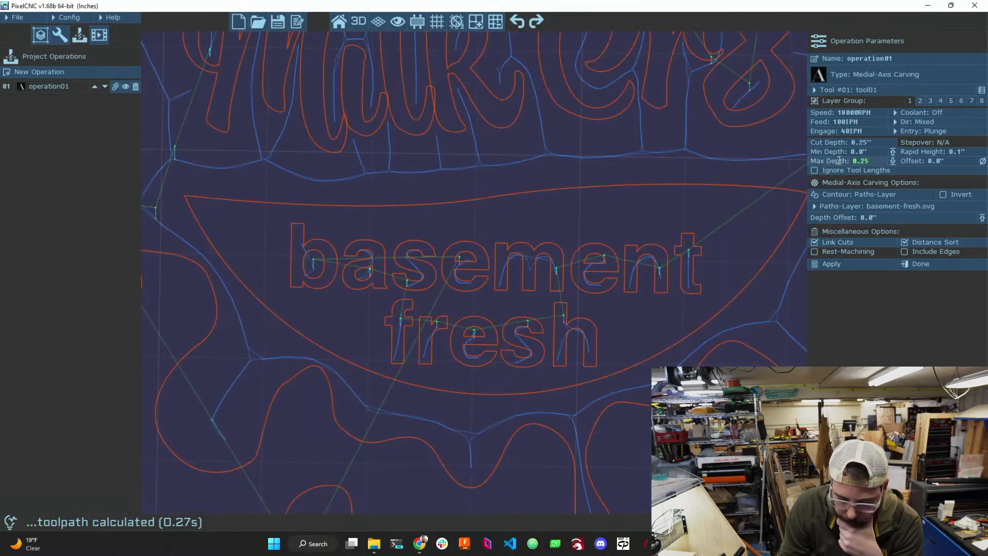
pyautogui.scroll(4, 402, 355)
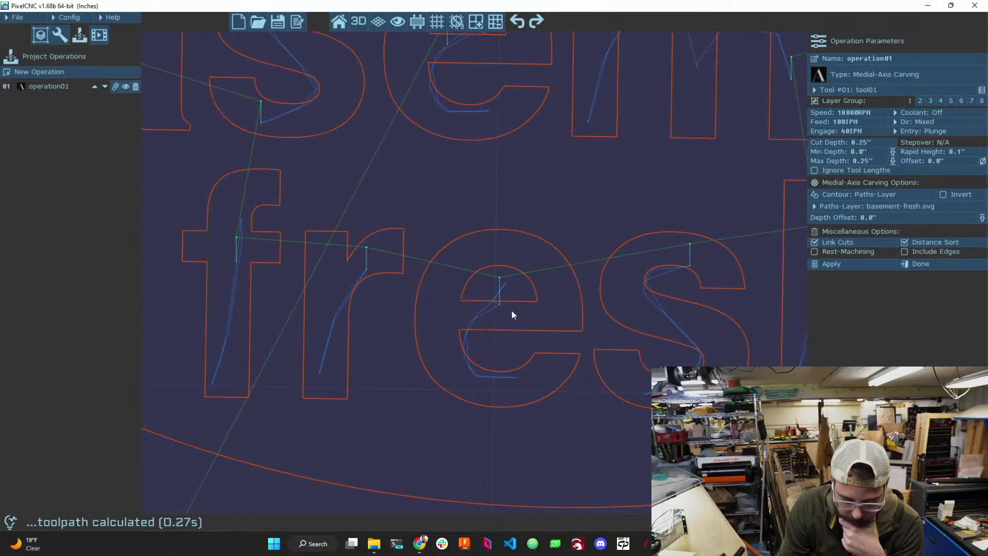
pyautogui.scroll(-4, 517, 325)
pyautogui.moveTo(572, 311)
pyautogui.mouseDown(button='middle')
pyautogui.moveTo(547, 252)
pyautogui.moveTo(511, 205)
pyautogui.moveTo(505, 171)
pyautogui.moveTo(591, 203)
pyautogui.moveTo(590, 328)
pyautogui.moveTo(570, 298)
pyautogui.mouseUp(button='middle')
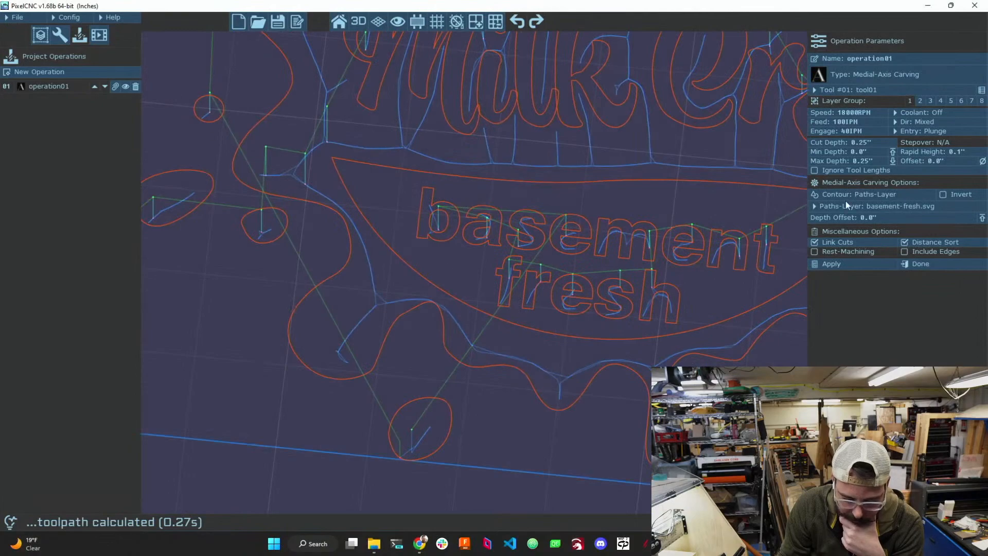
pyautogui.click(919, 264)
pyautogui.click(103, 36)
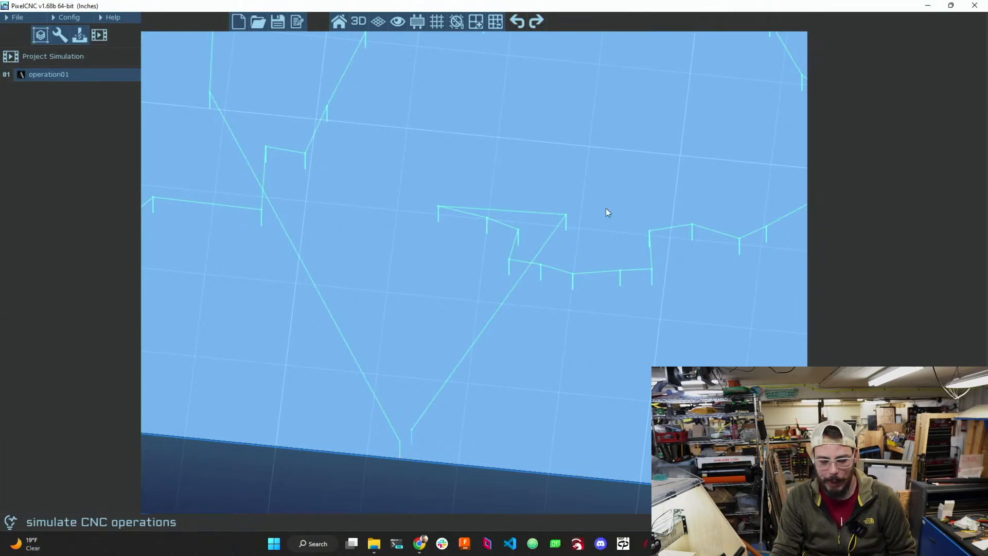
pyautogui.scroll(-10, 576, 288)
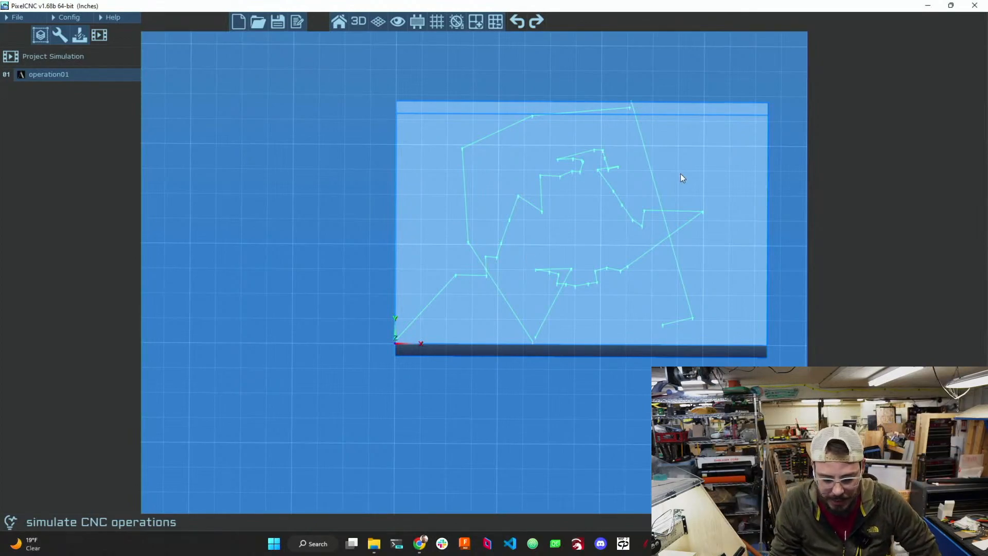
pyautogui.scroll(-3, 776, 147)
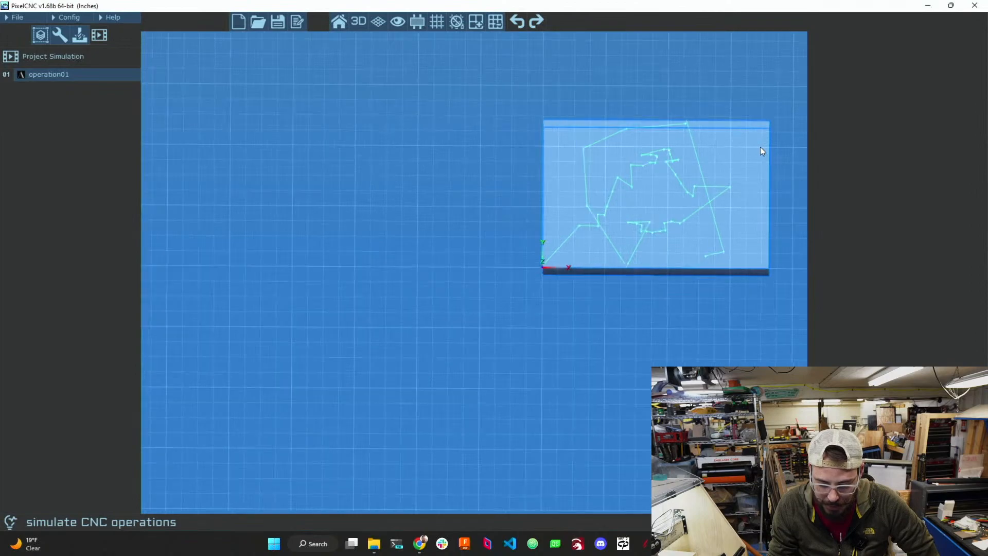
pyautogui.scroll(5, 761, 146)
pyautogui.click(38, 77)
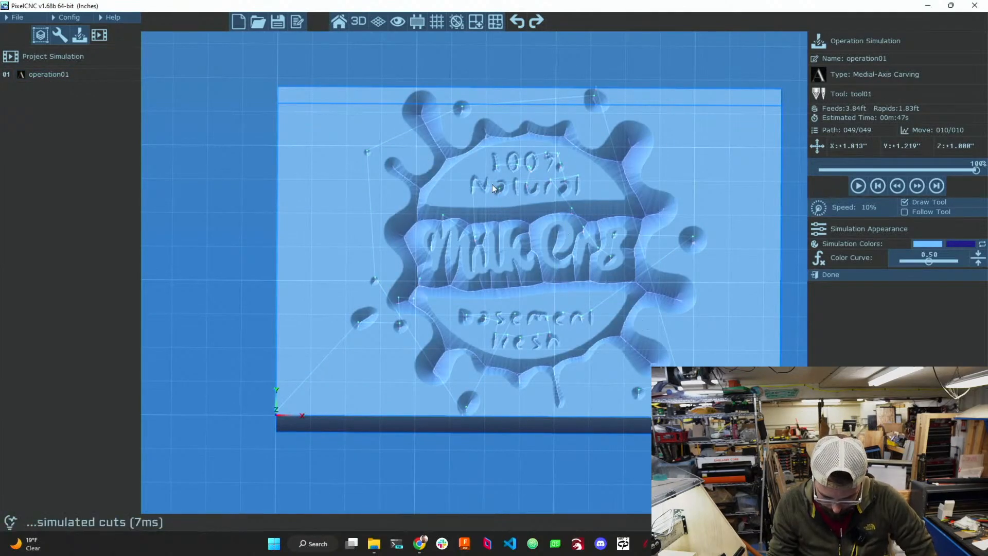
# - Examine the simulated carving of the logo, especially the "100% Natural" and "Milk Cr8" lettering
pyautogui.scroll(4, 492, 185)
pyautogui.scroll(-2, 493, 184)
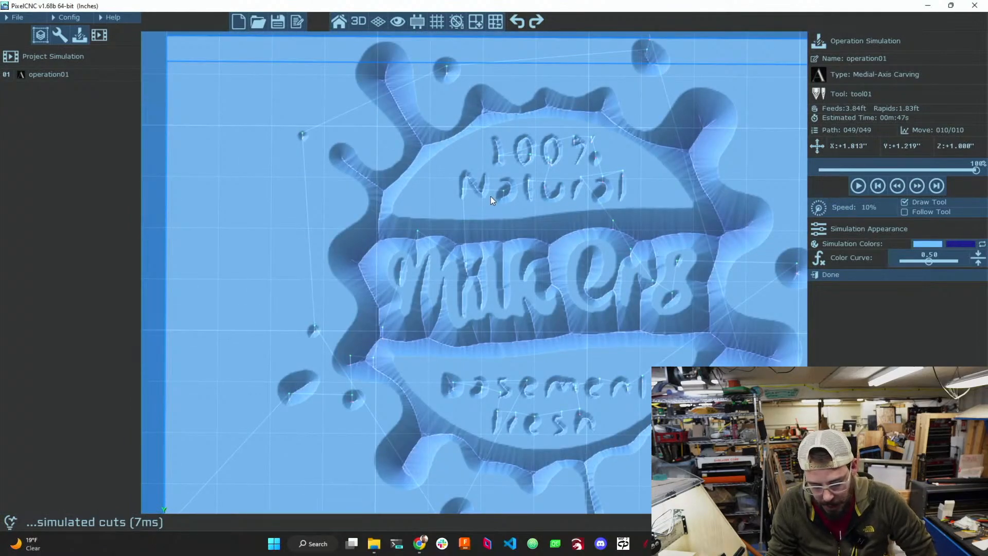
pyautogui.scroll(-3, 456, 190)
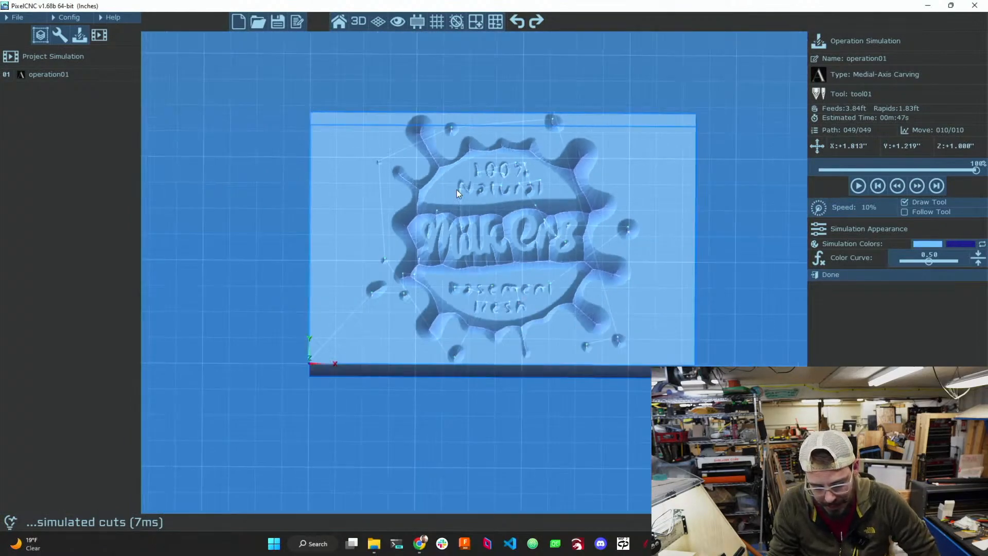
pyautogui.scroll(6, 460, 190)
pyautogui.scroll(-2, 460, 190)
pyautogui.scroll(-2, 460, 189)
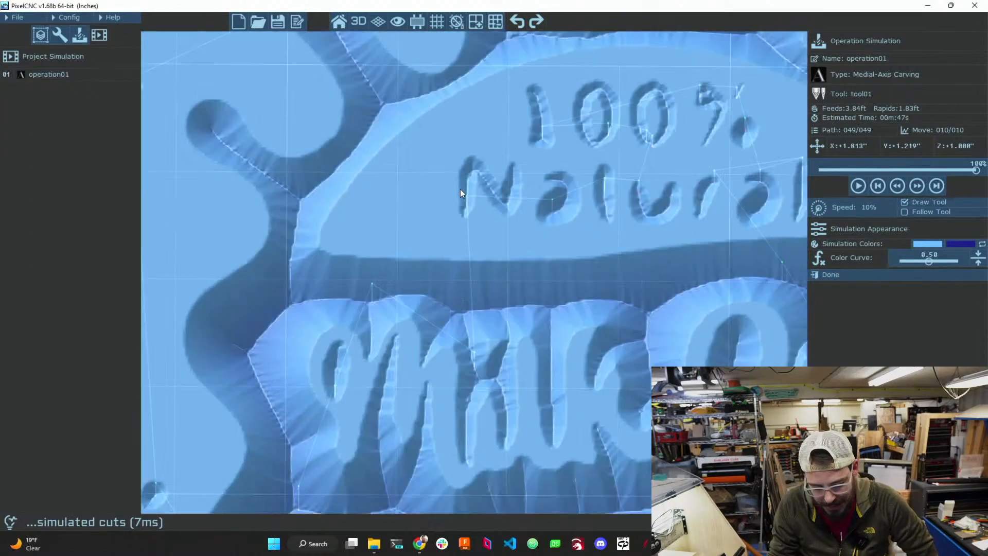
pyautogui.scroll(-1, 463, 187)
pyautogui.scroll(-2, 554, 190)
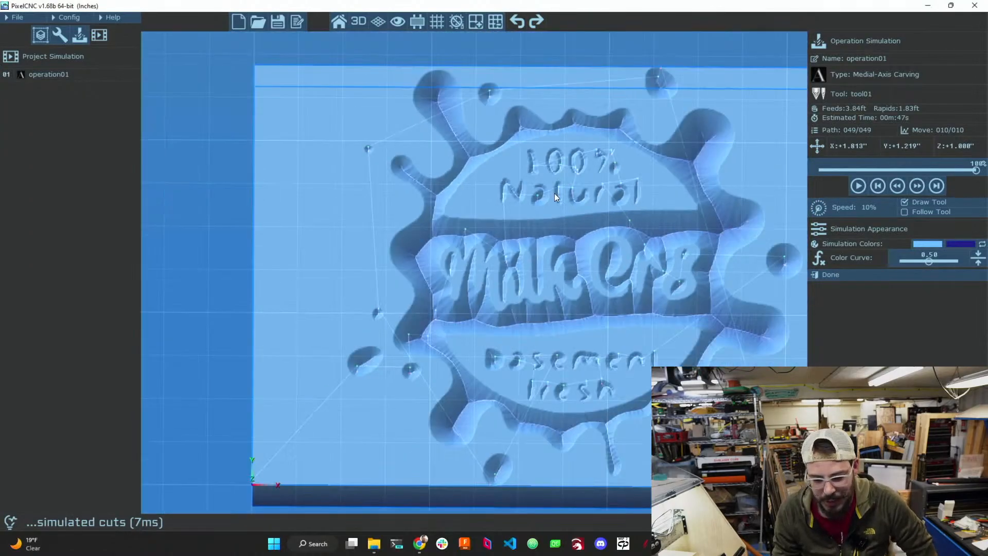
pyautogui.scroll(-1, 554, 193)
pyautogui.scroll(3, 555, 197)
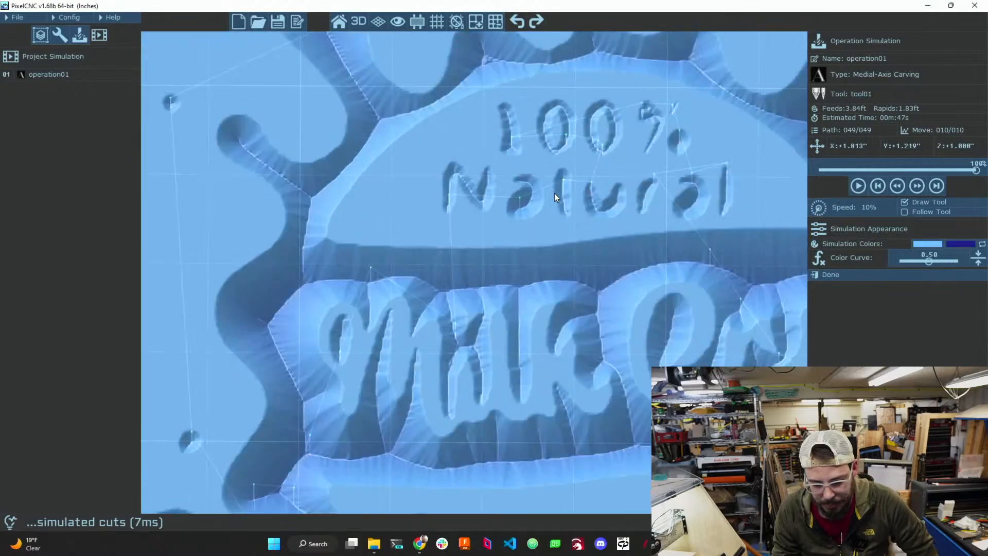
pyautogui.scroll(-3, 554, 196)
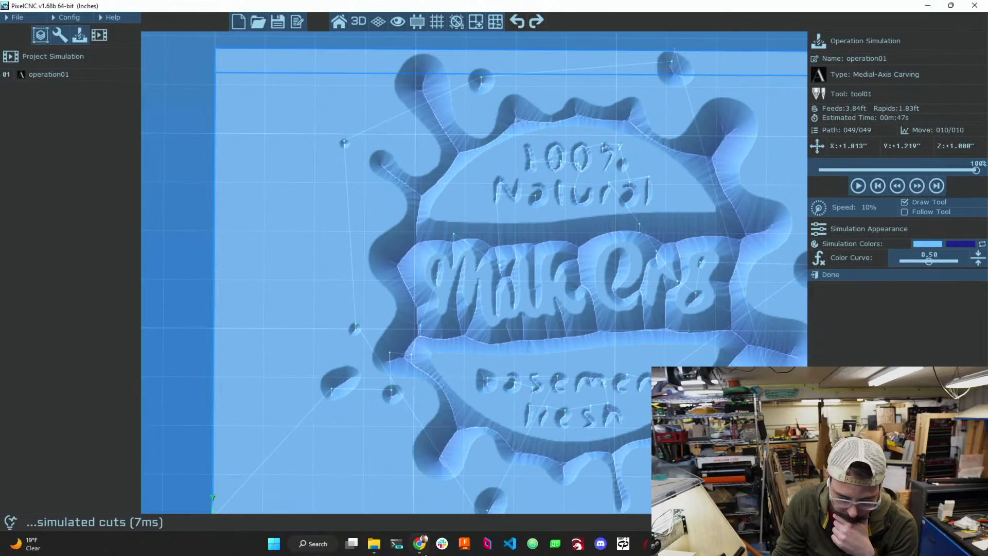
# - Switch to Chrome and browse the Deftware home page for PixelCNC's carving examples and descriptions
pyautogui.click(419, 544)
pyautogui.click(320, 23)
pyautogui.scroll(15, 358, 232)
pyautogui.scroll(12, 358, 245)
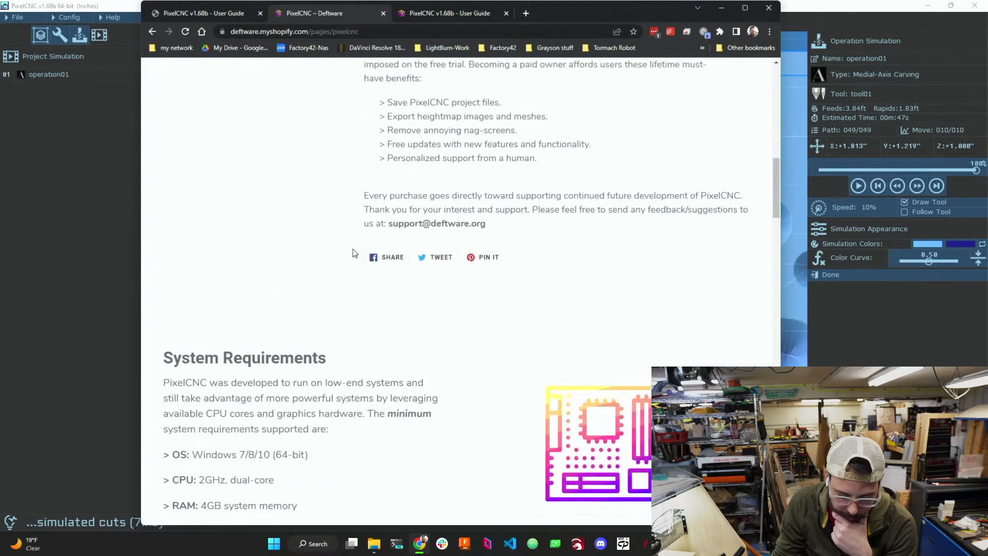
pyautogui.scroll(3, 336, 263)
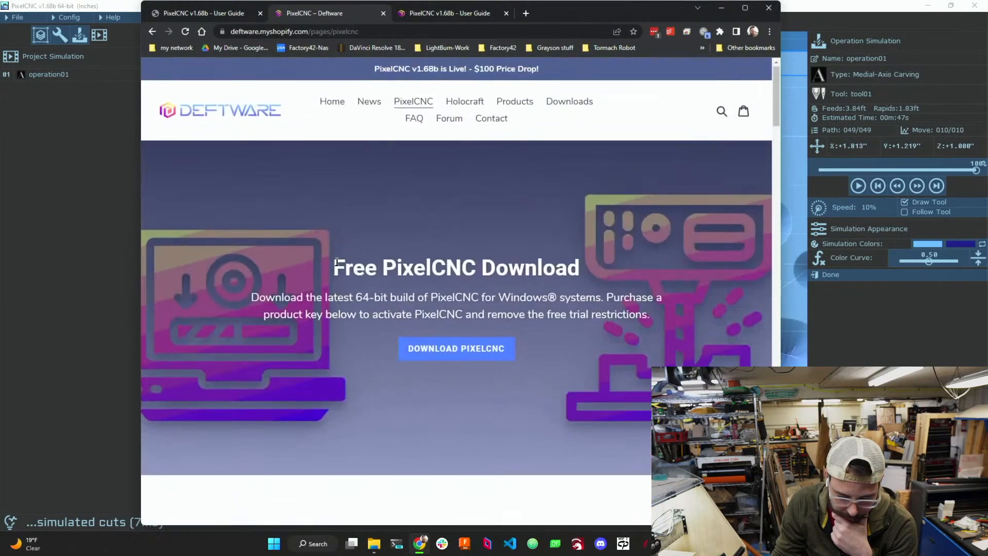
pyautogui.click(331, 101)
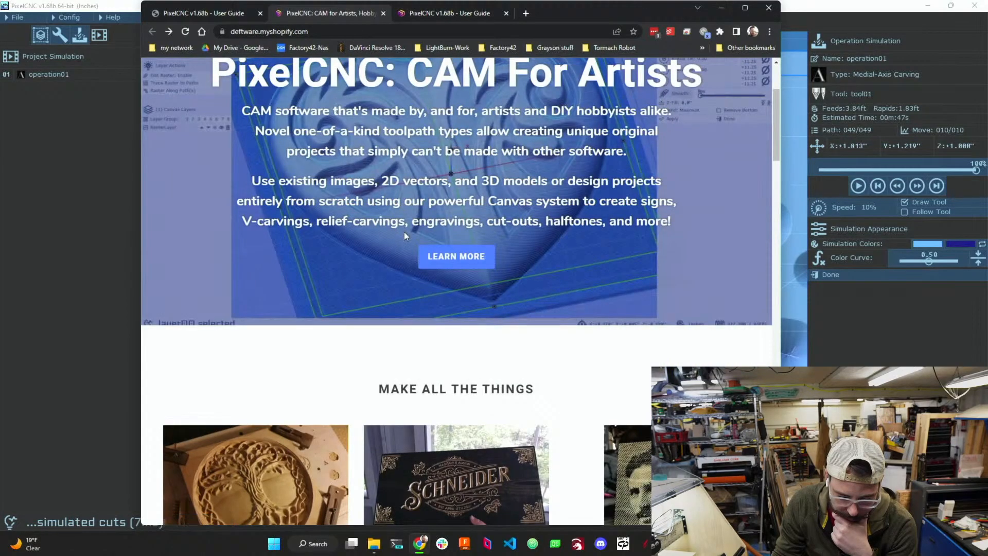
pyautogui.scroll(-5, 404, 232)
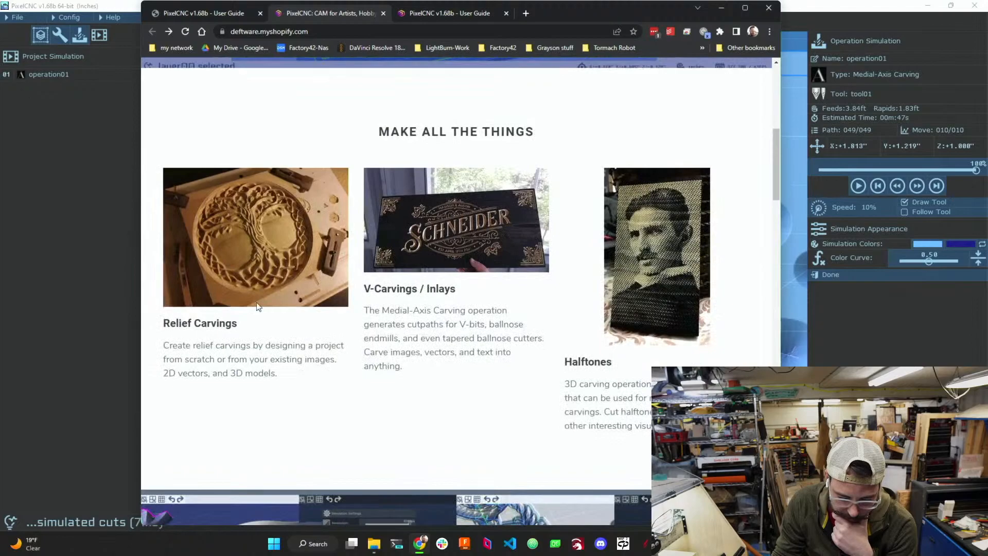
pyautogui.scroll(-6, 464, 287)
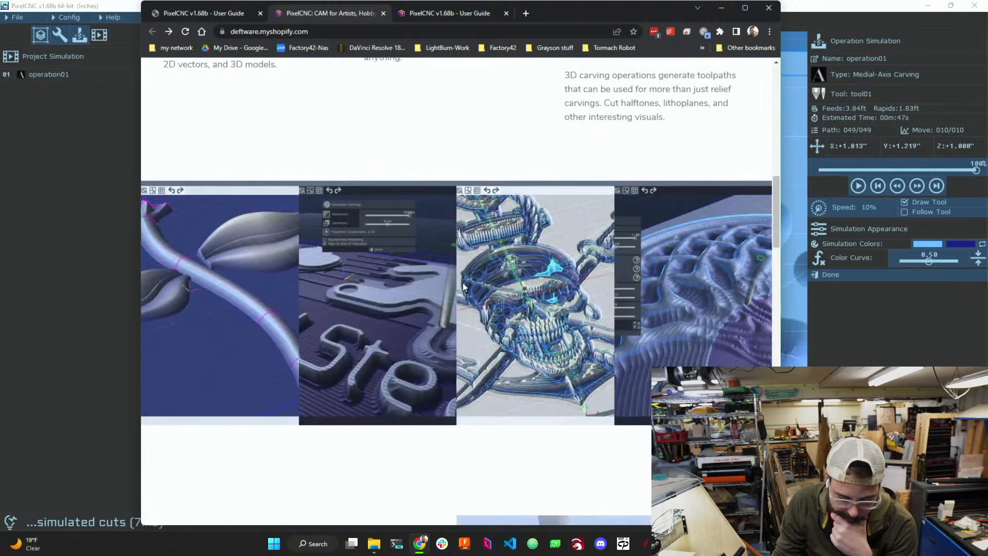
# - Return to PixelCNC and inspect the simulated cuts across the whole logo at different scales
pyautogui.click(103, 280)
pyautogui.scroll(-5, 422, 279)
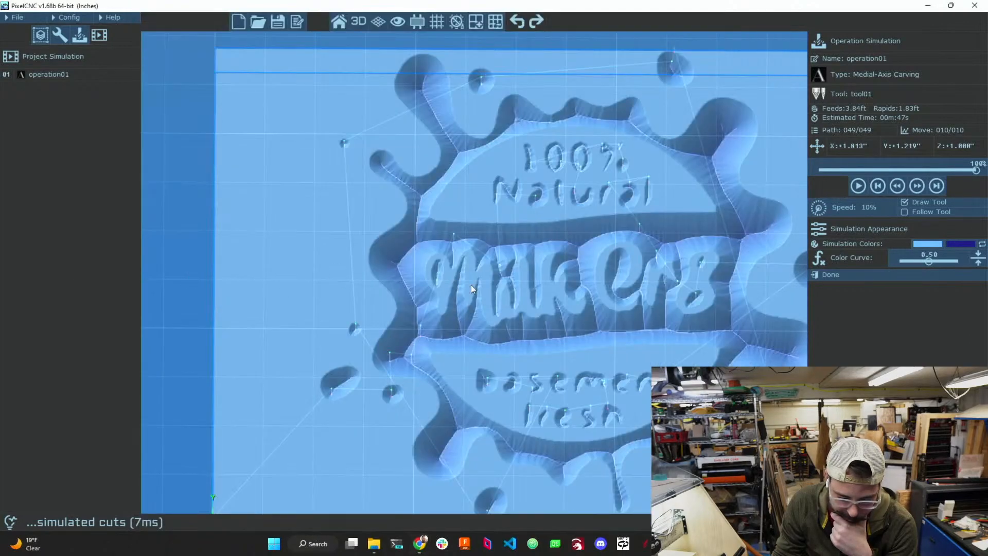
pyautogui.scroll(8, 344, 266)
pyautogui.scroll(-5, 345, 265)
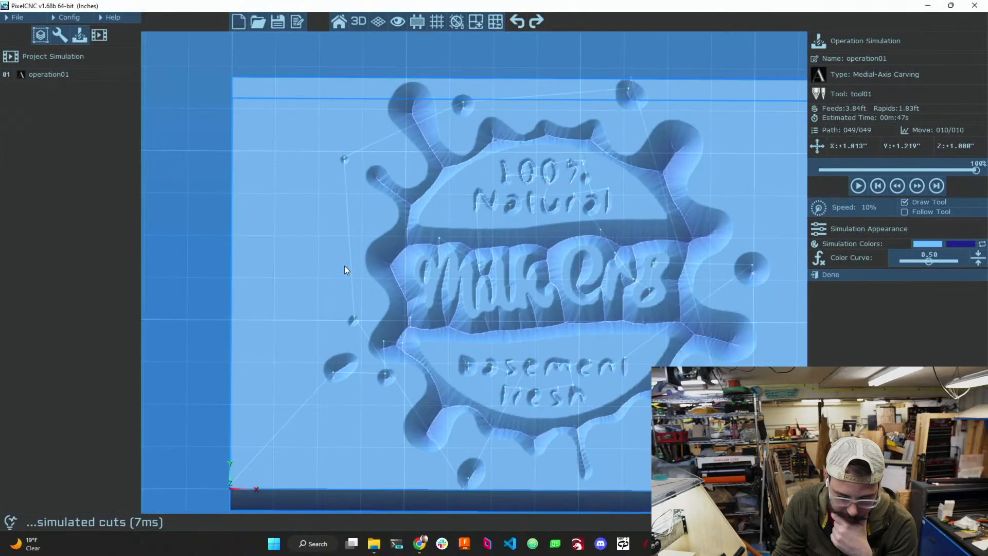
pyautogui.scroll(3, 413, 291)
pyautogui.scroll(-2, 463, 258)
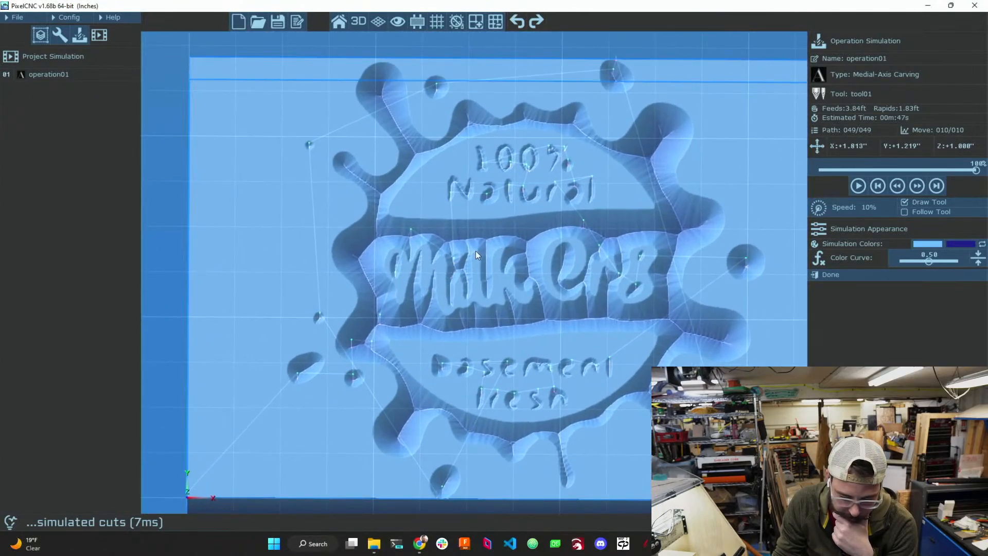
pyautogui.scroll(3, 493, 227)
pyautogui.scroll(-1, 474, 235)
pyautogui.scroll(2, 446, 240)
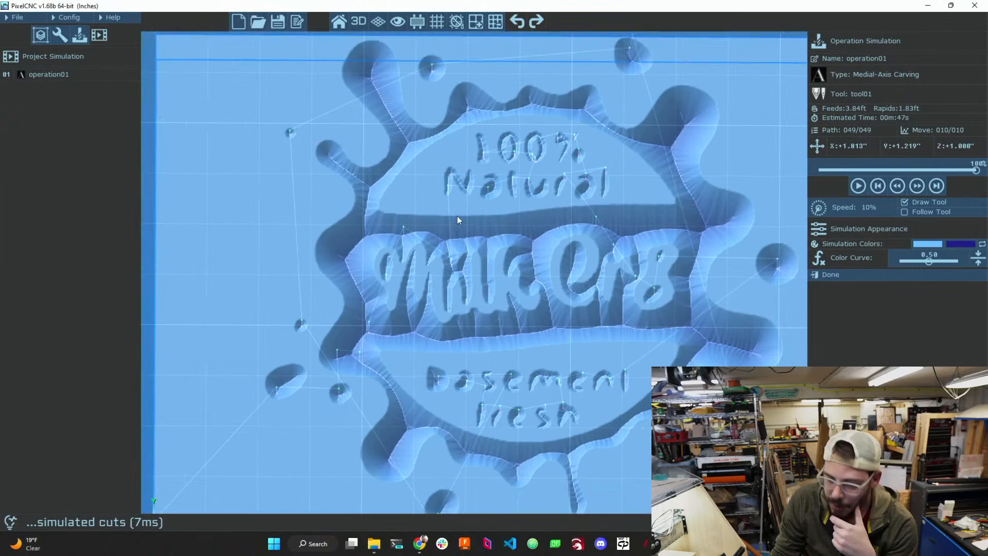
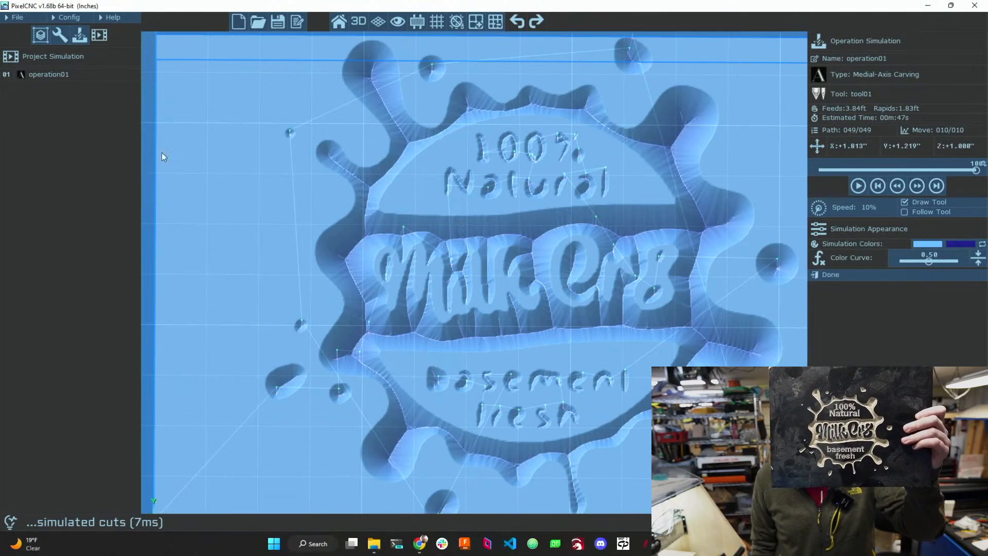
# - Examine the simulated carving up close around the "basement fresh" lettering, then across the whole logo
pyautogui.scroll(-3, 430, 335)
pyautogui.scroll(8, 448, 381)
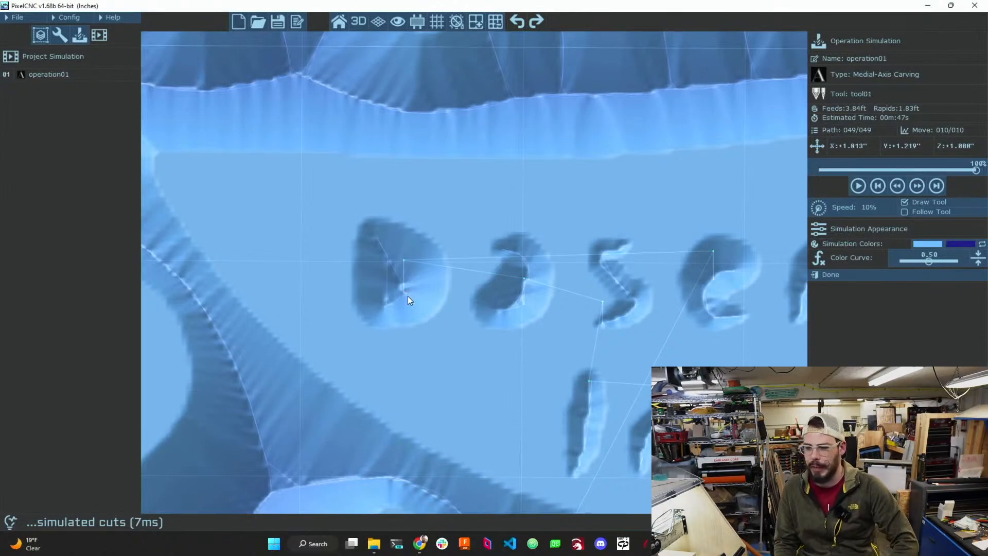
pyautogui.scroll(4, 344, 344)
pyautogui.scroll(-9, 347, 347)
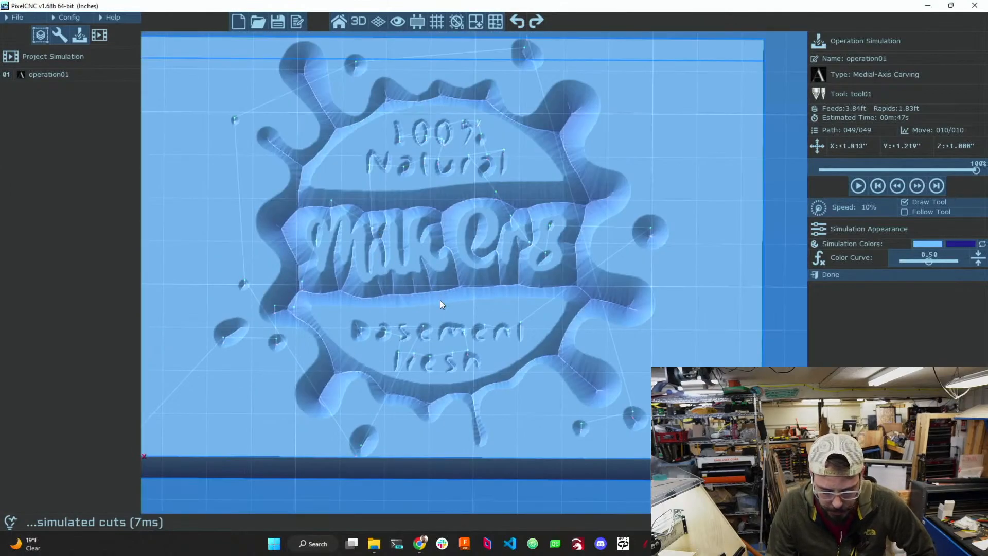
# - Switch to LightBurn, decline the offered update and import the basement-fresh file from the Zero2CAM folder
pyautogui.click(584, 545)
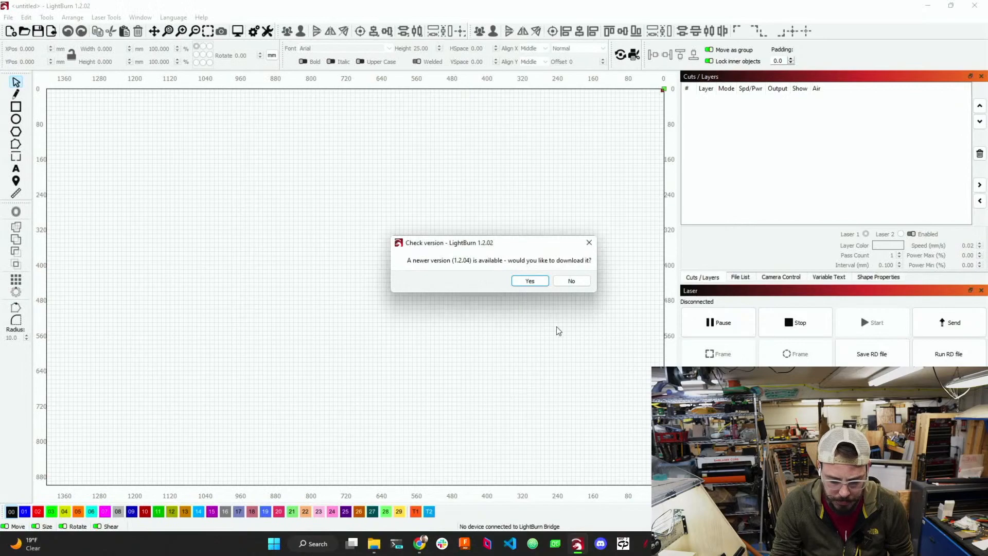
pyautogui.click(571, 280)
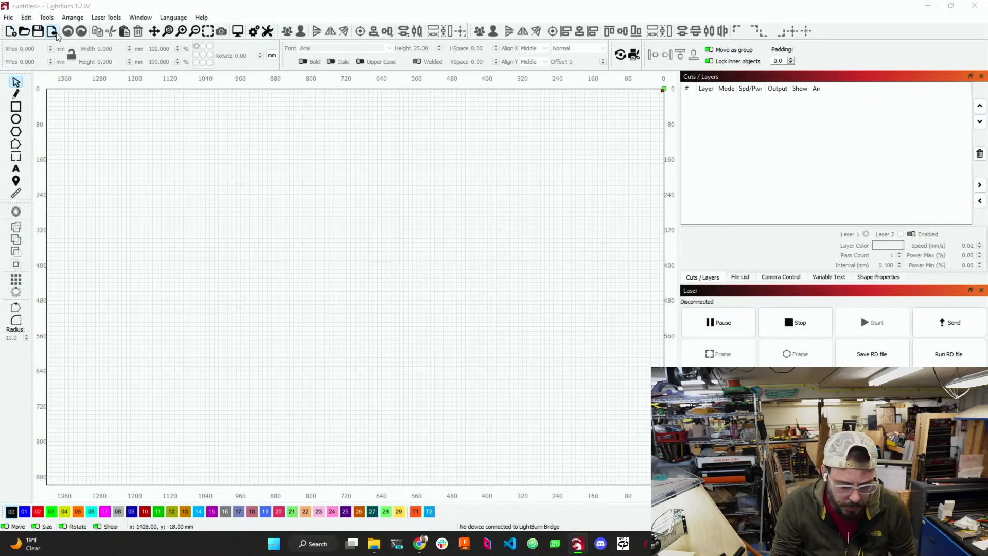
pyautogui.click(51, 31)
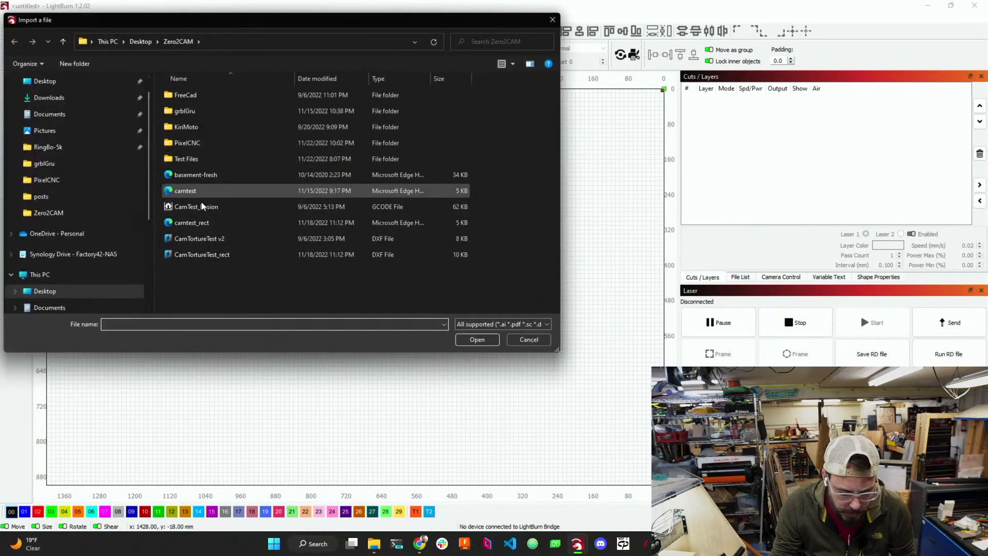
pyautogui.click(211, 176)
pyautogui.click(465, 339)
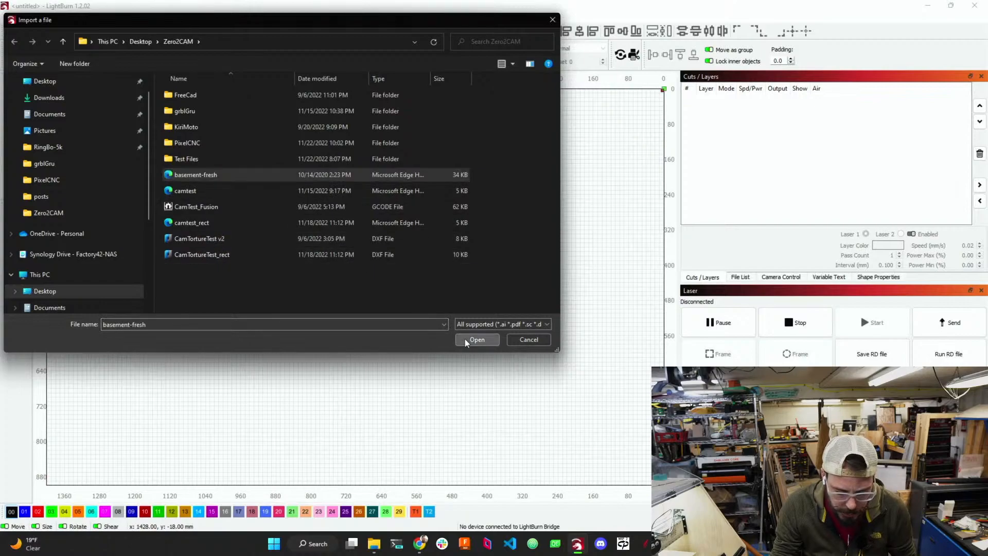
# - Assign the entire imported logo to the black layer 00
pyautogui.moveTo(462, 387); pyautogui.dragTo(306, 260)
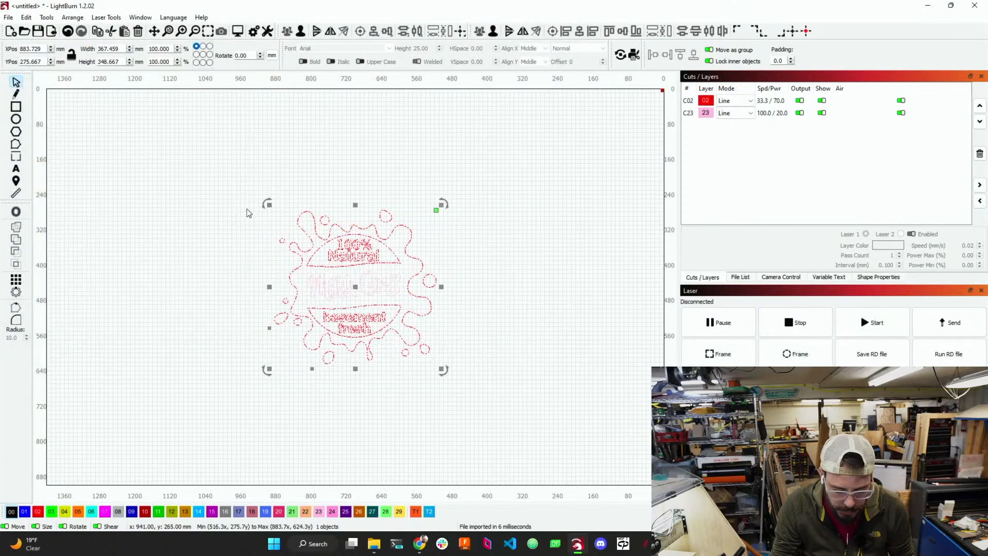
pyautogui.click(12, 512)
pyautogui.click(470, 303)
# - Ungroup the logo and weld the overlapping letters of the word "Milk" together
pyautogui.scroll(3, 339, 289)
pyautogui.scroll(5, 339, 289)
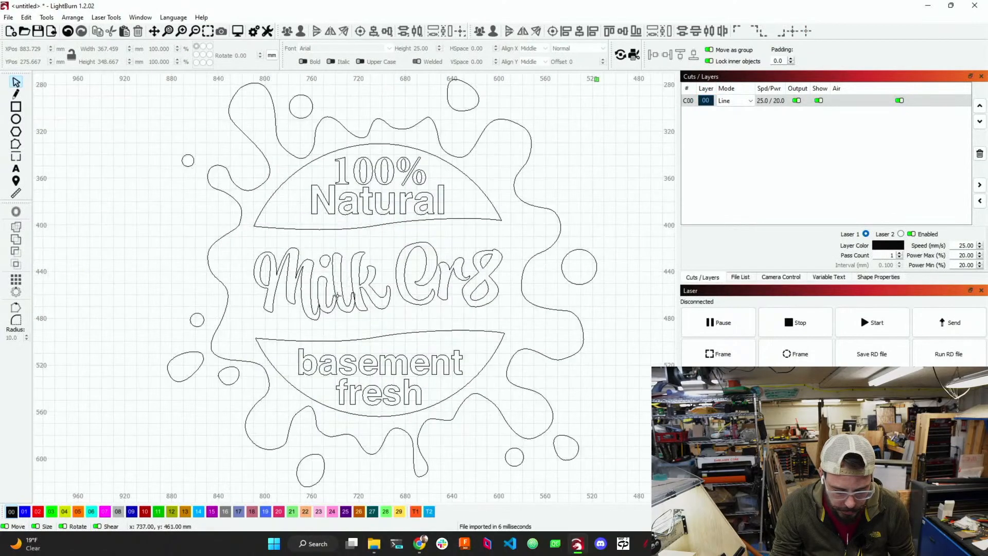
pyautogui.scroll(-2, 378, 330)
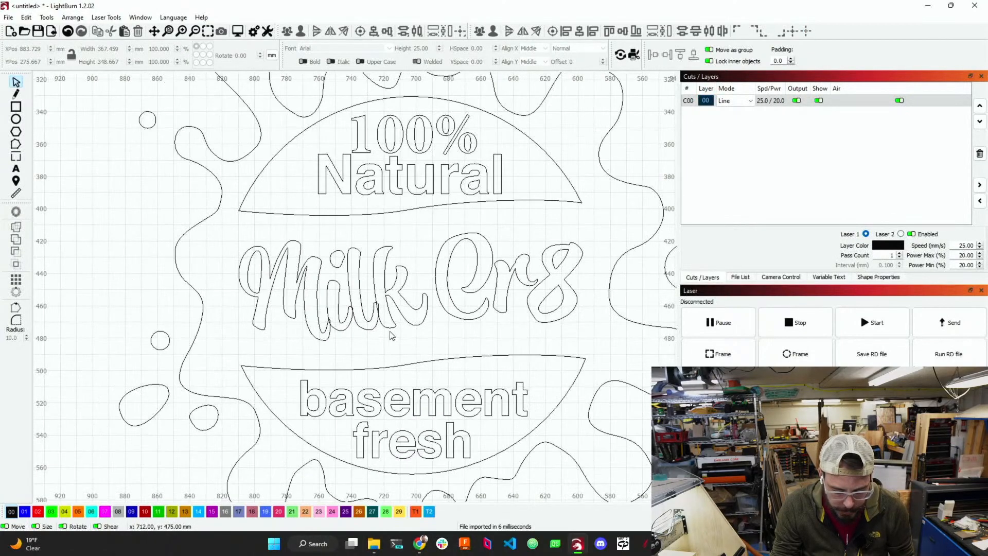
pyautogui.scroll(2, 363, 341)
pyautogui.moveTo(394, 342); pyautogui.dragTo(228, 215)
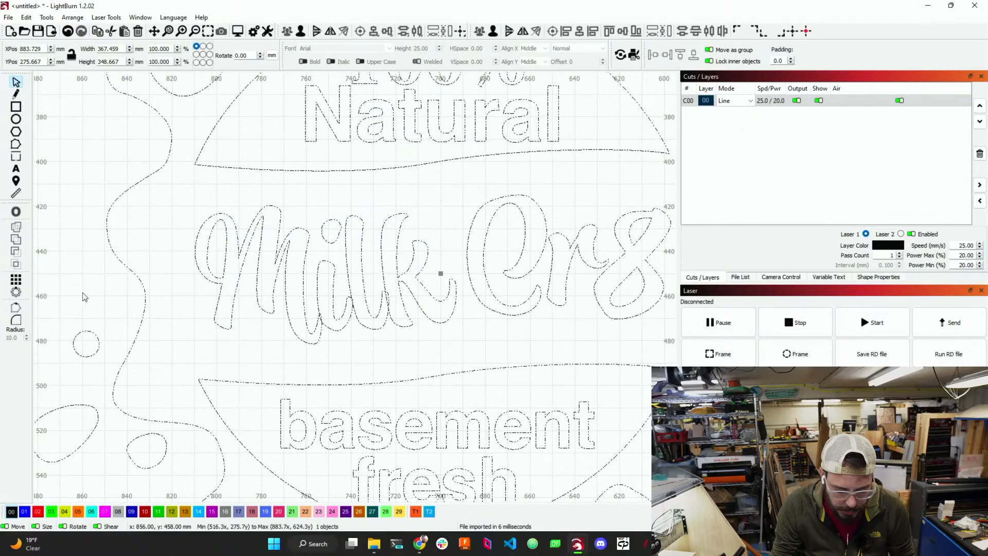
pyautogui.click(16, 227)
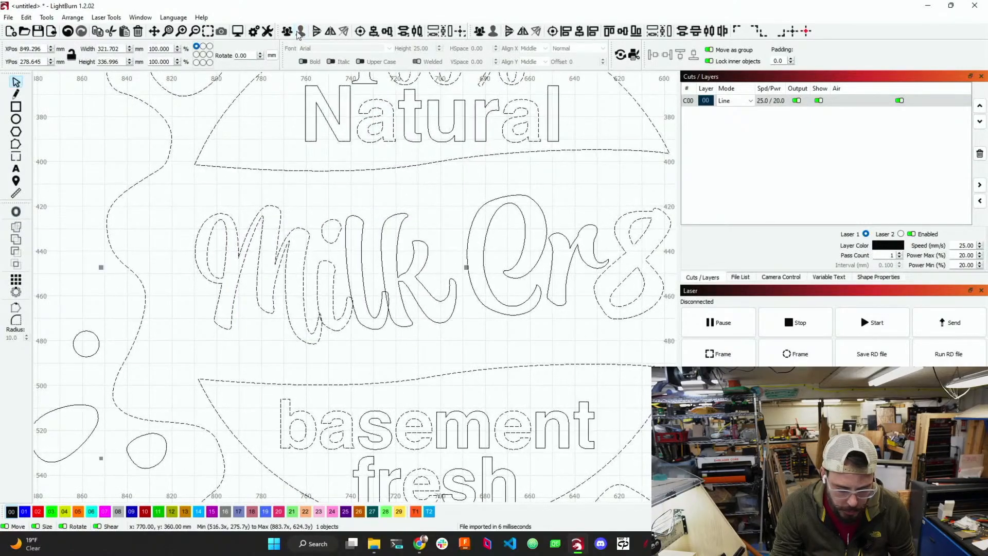
pyautogui.moveTo(456, 350); pyautogui.dragTo(286, 278)
pyautogui.click(16, 227)
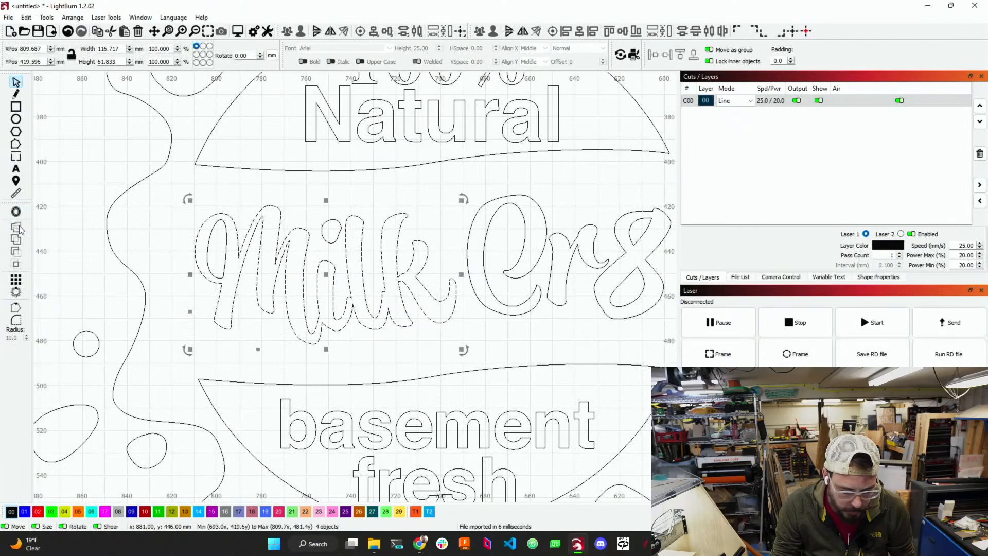
pyautogui.click(333, 348)
# - Select the whole logo and run Delete Duplicates on it
pyautogui.scroll(-2, 361, 386)
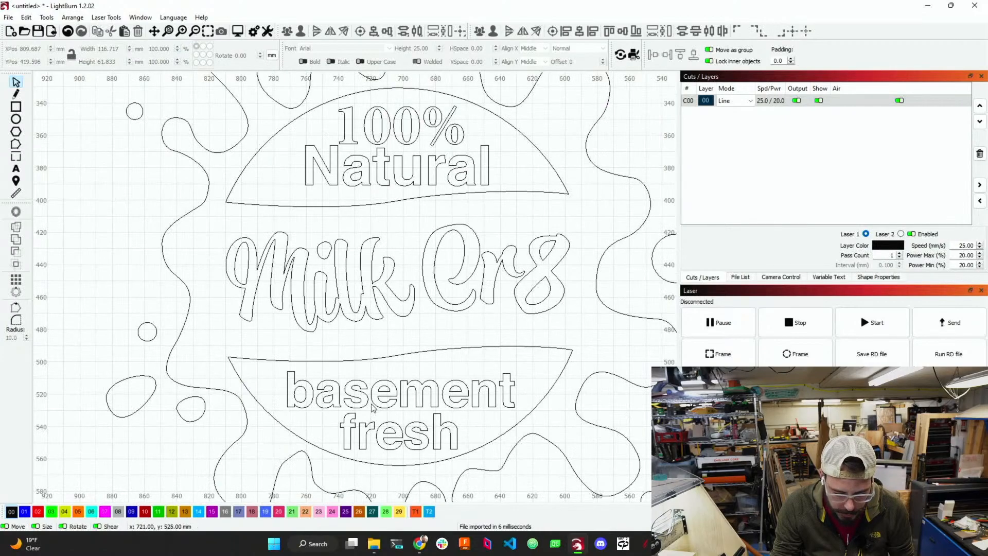
pyautogui.scroll(-4, 511, 406)
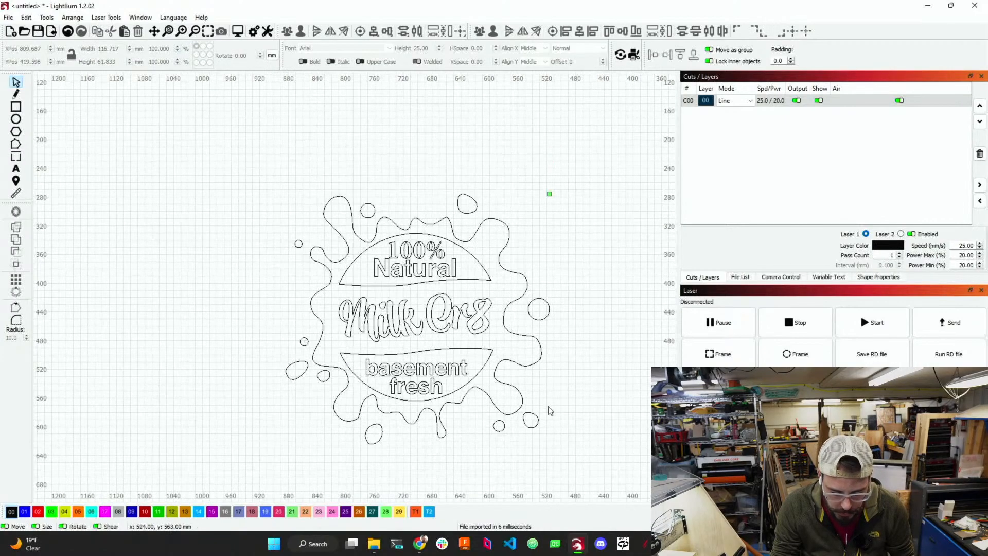
pyautogui.moveTo(565, 399); pyautogui.dragTo(247, 181)
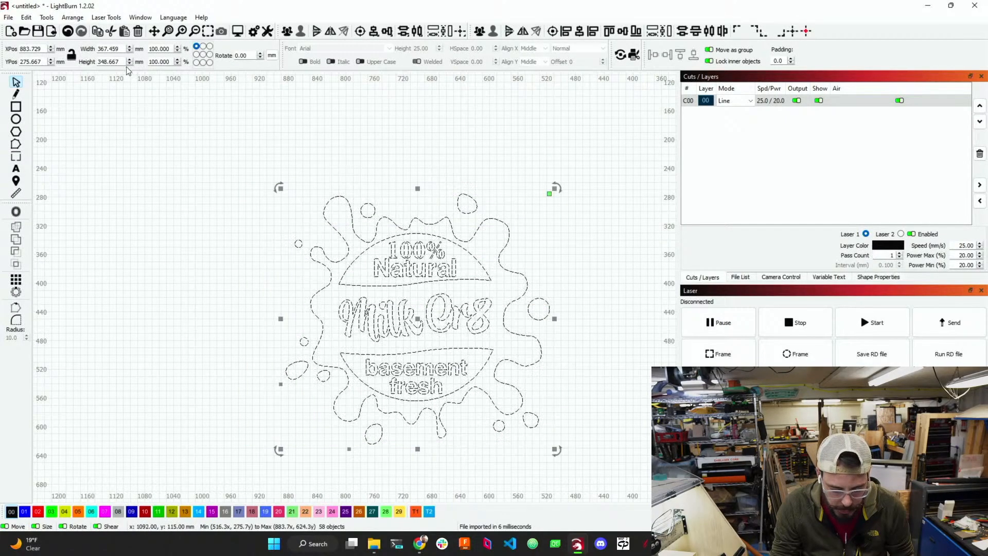
pyautogui.click(26, 17)
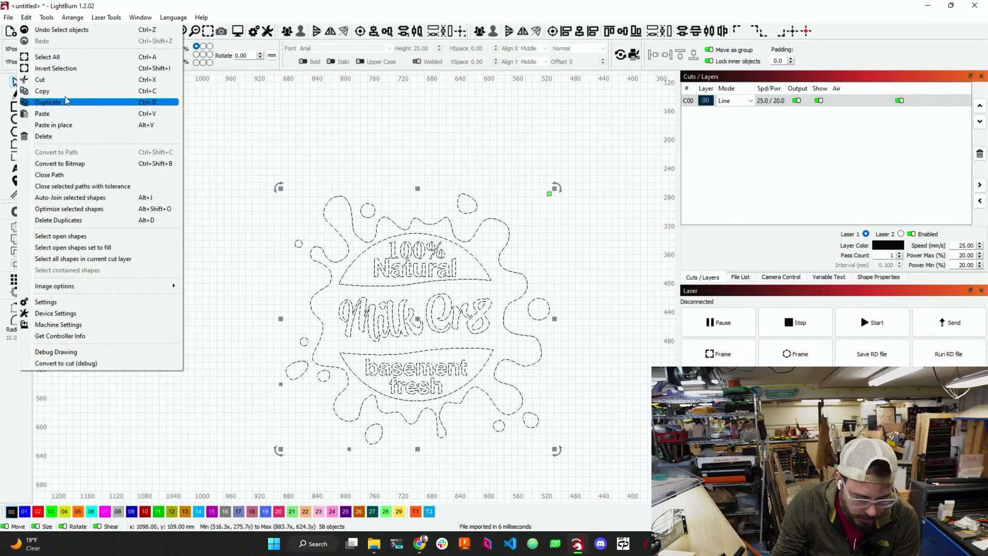
pyautogui.click(89, 220)
pyautogui.click(512, 280)
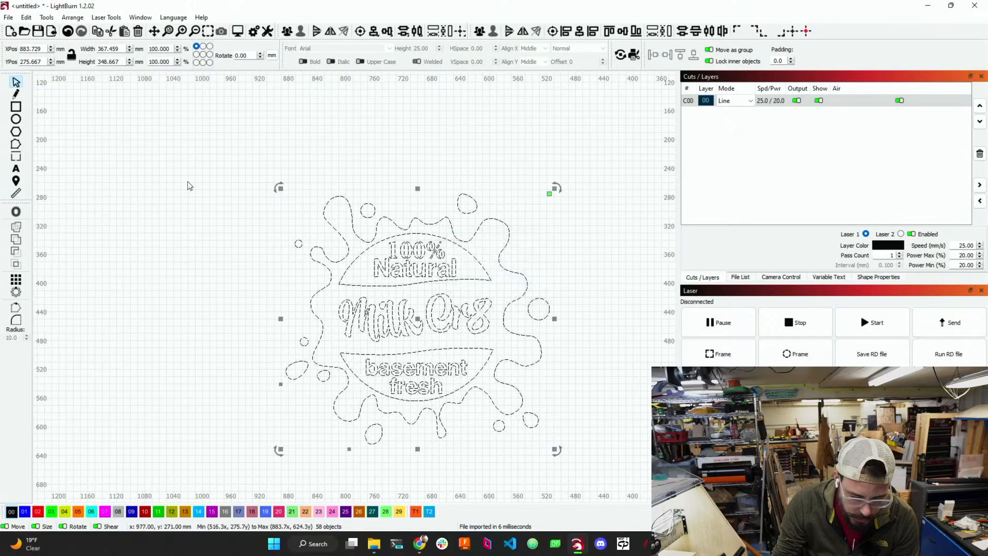
# - Check which of the logo's shapes are open and inspect the inner outline of the "b" in "basement"
pyautogui.click(25, 17)
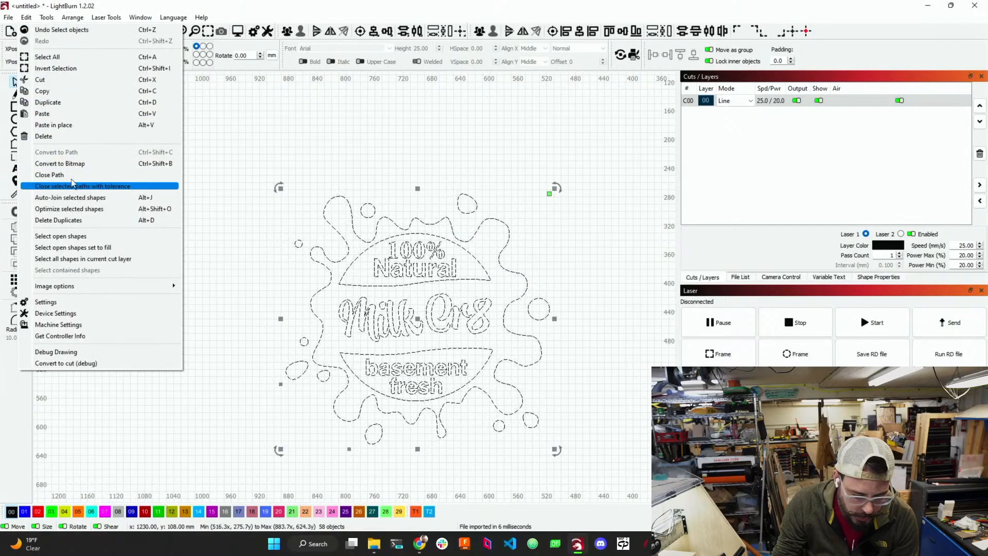
pyautogui.click(81, 198)
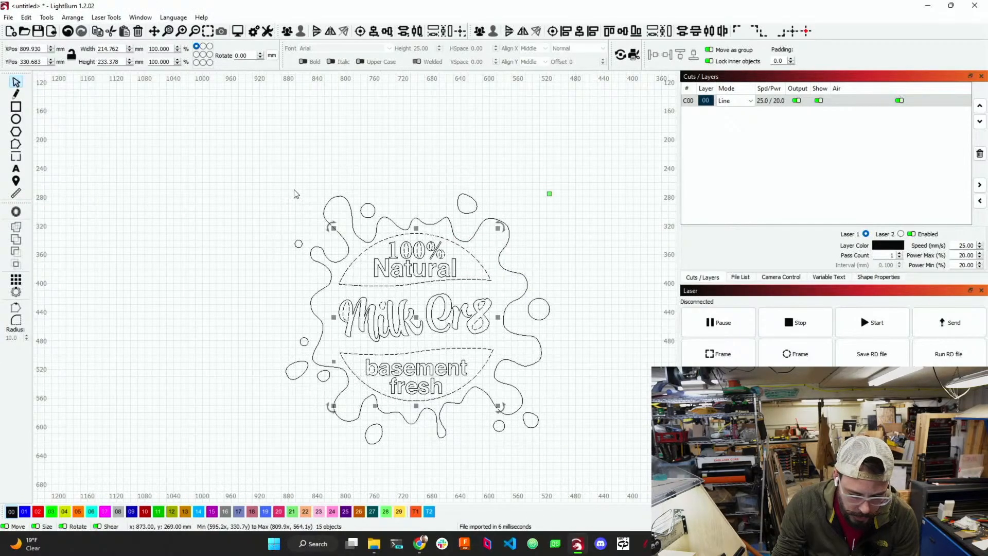
pyautogui.click(243, 175)
pyautogui.moveTo(504, 417); pyautogui.dragTo(246, 160)
pyautogui.click(263, 231)
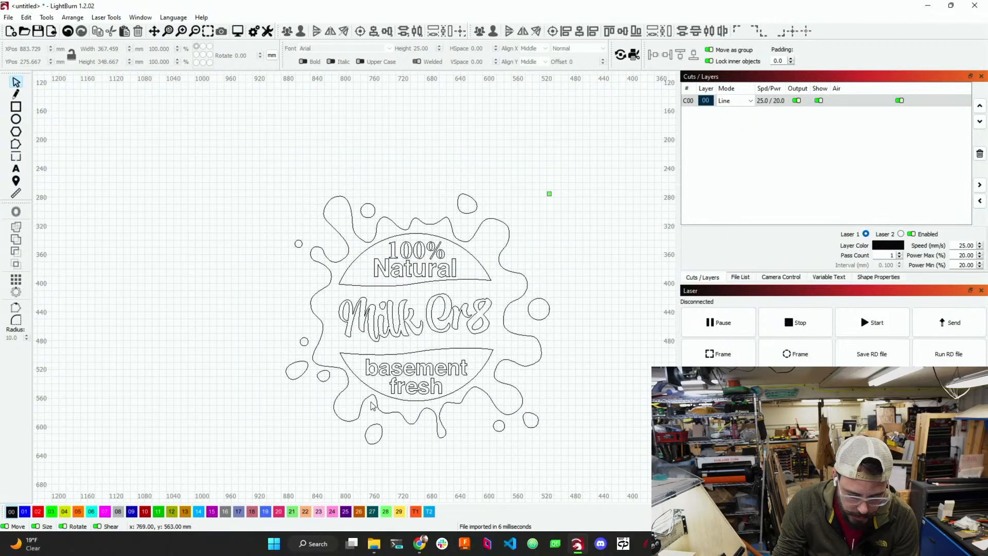
pyautogui.scroll(6, 393, 379)
pyautogui.click(344, 352)
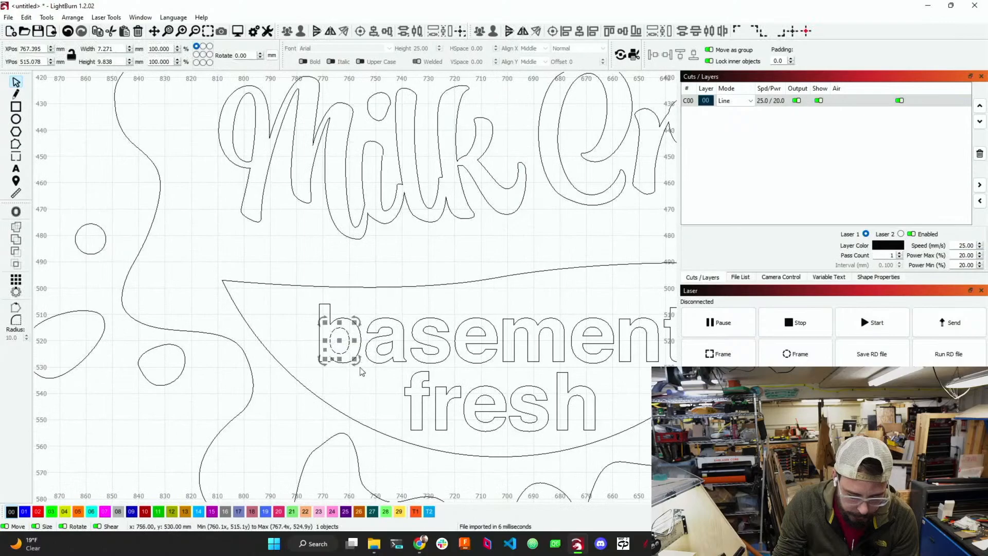
pyautogui.click(362, 371)
# - Preview layer 00 in Fill mode while checking for open shapes, and return it to Line mode
pyautogui.scroll(-5, 275, 294)
pyautogui.click(735, 101)
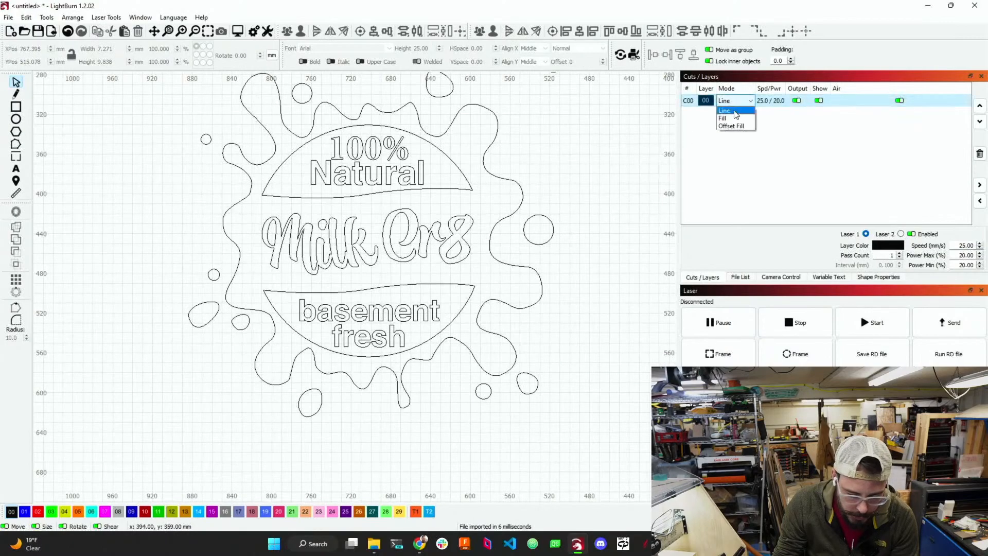
pyautogui.click(726, 110)
pyautogui.scroll(-2, 443, 222)
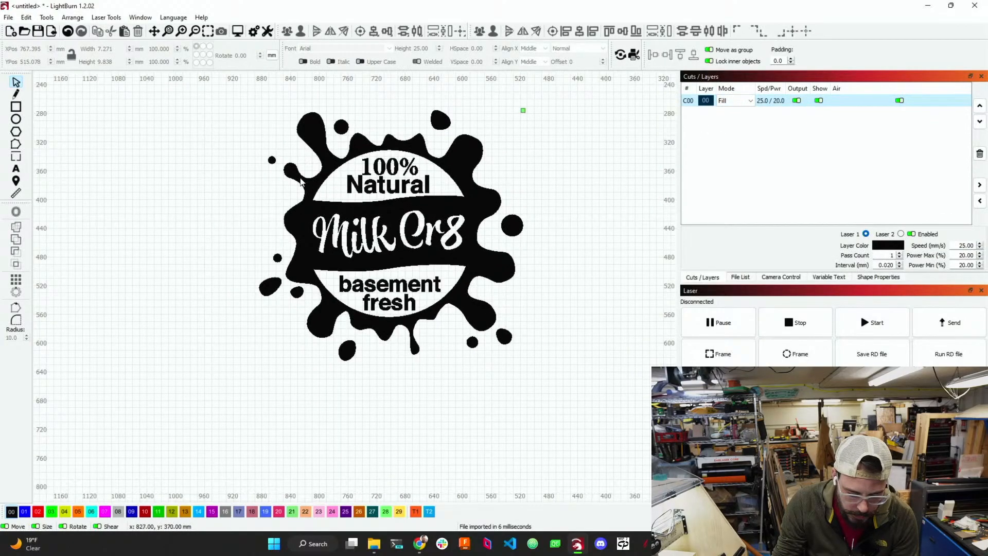
pyautogui.moveTo(533, 372); pyautogui.dragTo(244, 100)
pyautogui.click(26, 17)
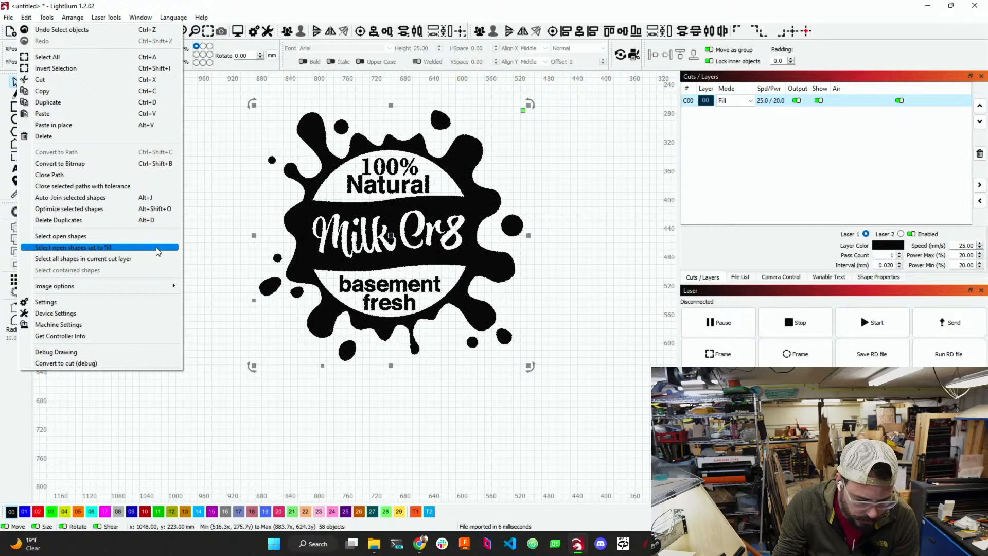
pyautogui.click(125, 236)
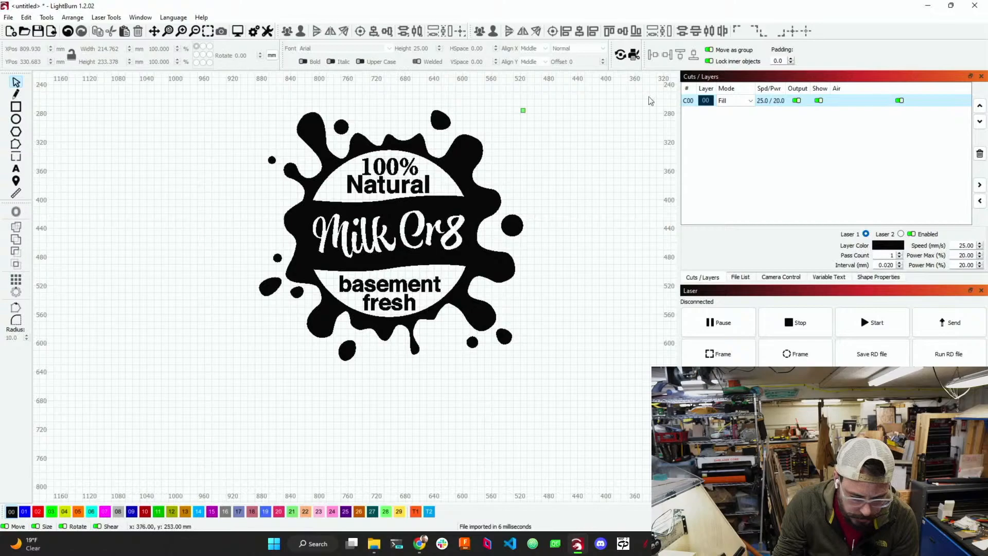
pyautogui.click(735, 100)
pyautogui.click(727, 109)
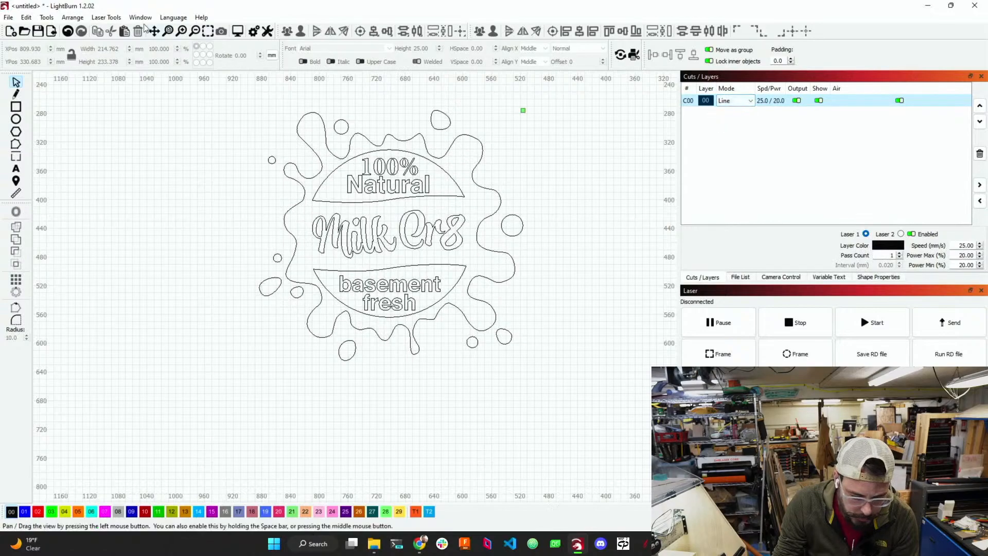
# - Select all open shapes in the logo and try to auto-join them
pyautogui.click(27, 17)
pyautogui.click(67, 236)
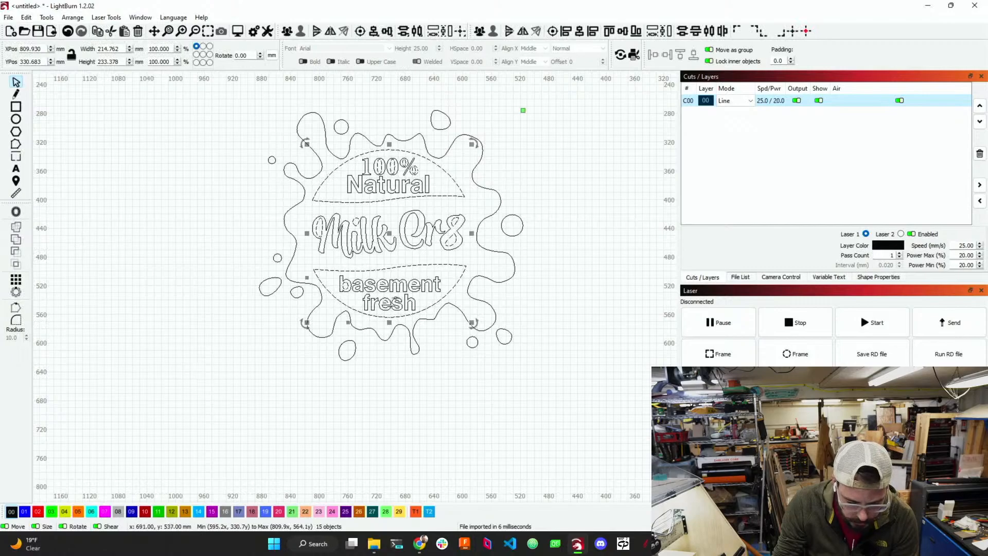
pyautogui.scroll(4, 370, 287)
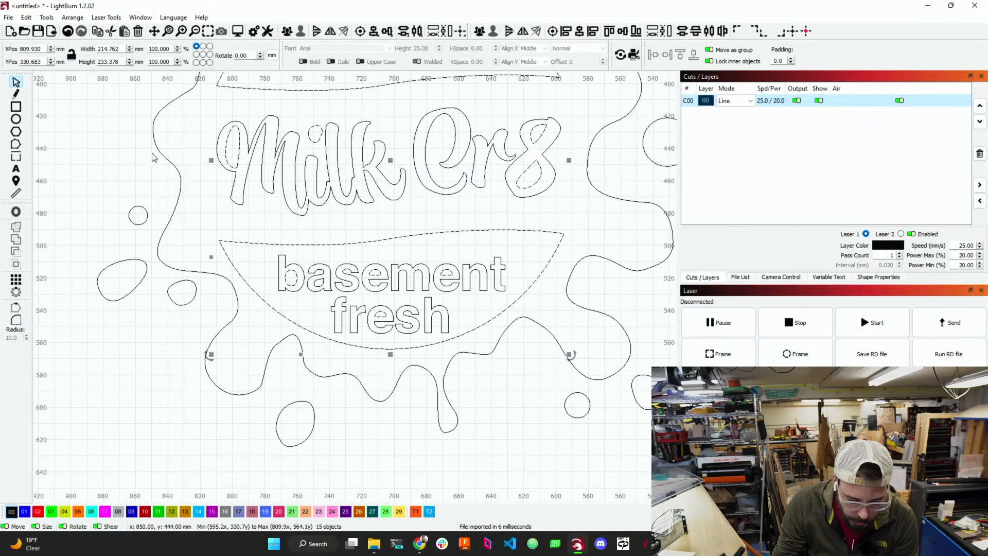
pyautogui.press('alt')
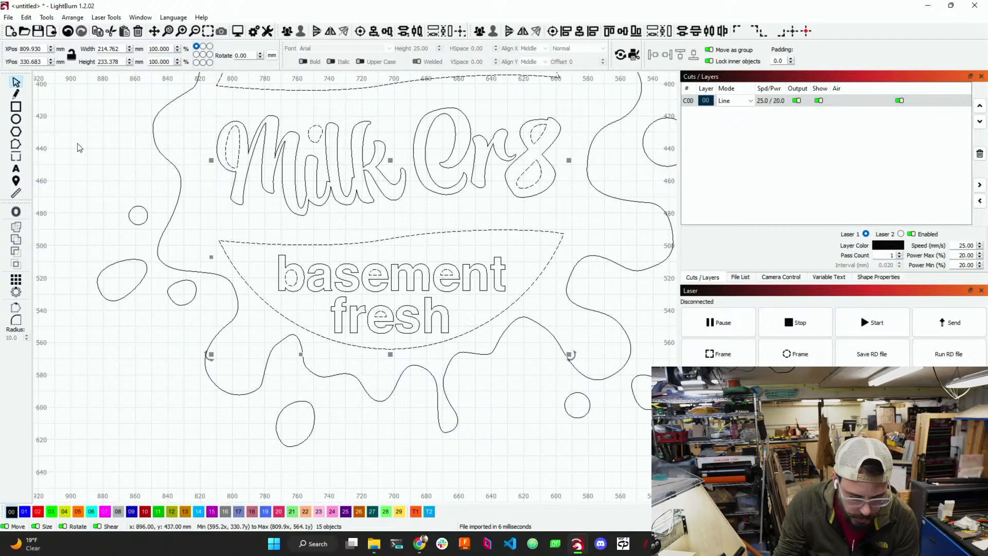
pyautogui.click(27, 17)
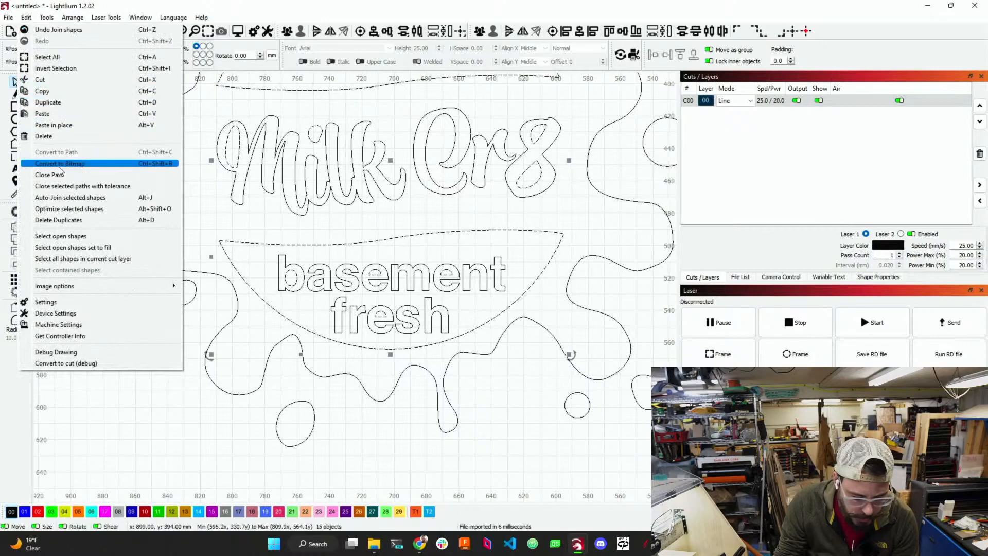
pyautogui.click(67, 186)
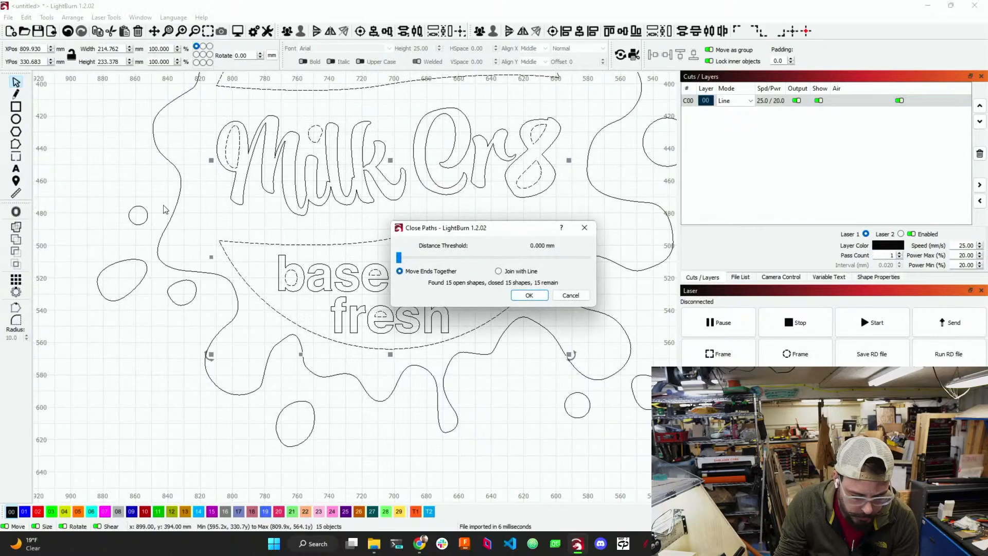
pyautogui.moveTo(416, 259); pyautogui.dragTo(399, 258)
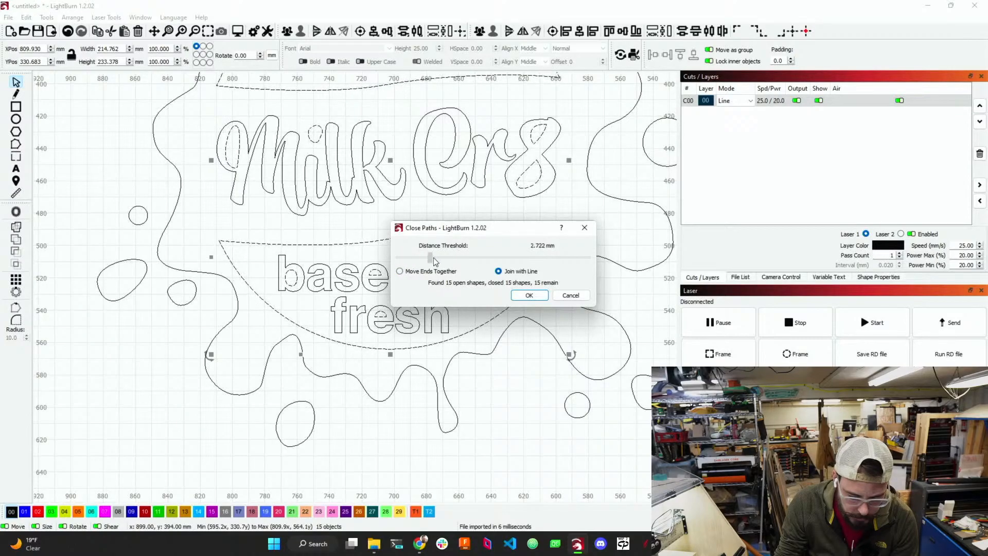
pyautogui.click(571, 296)
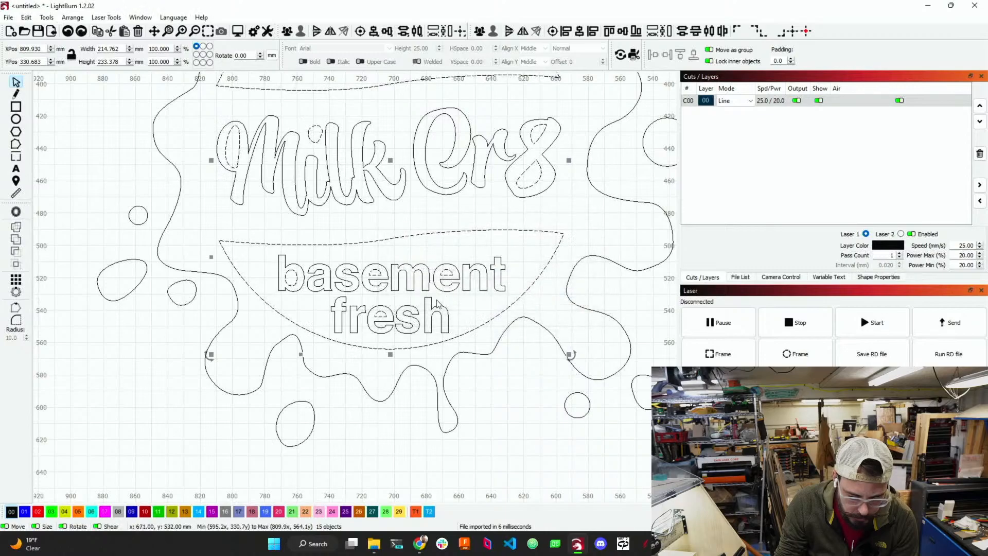
# - Edit the nodes of the curved outline around "basement fresh", repositioning the end nodes at its upper-left and upper-right corners
pyautogui.click(272, 294)
pyautogui.click(252, 285)
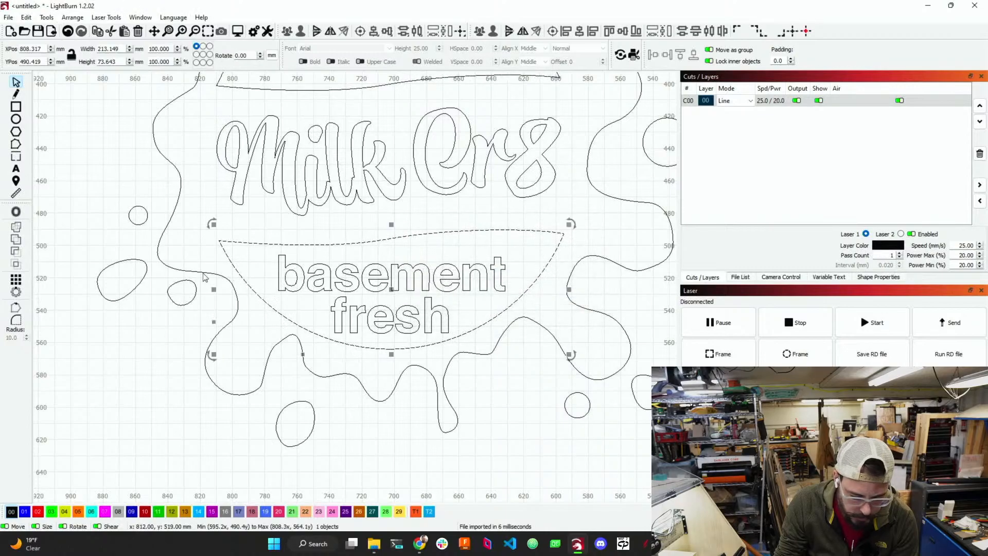
pyautogui.click(16, 145)
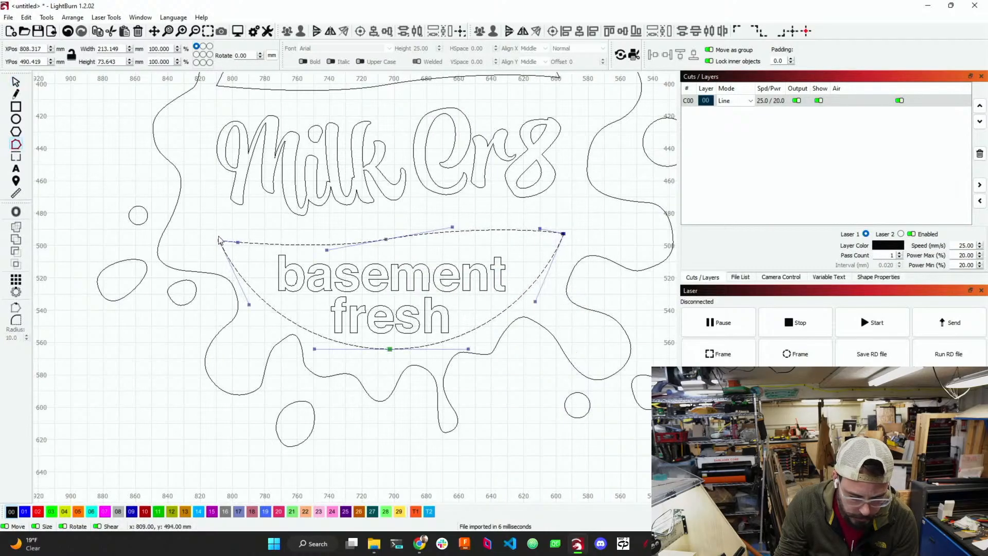
pyautogui.moveTo(218, 239); pyautogui.dragTo(218, 241)
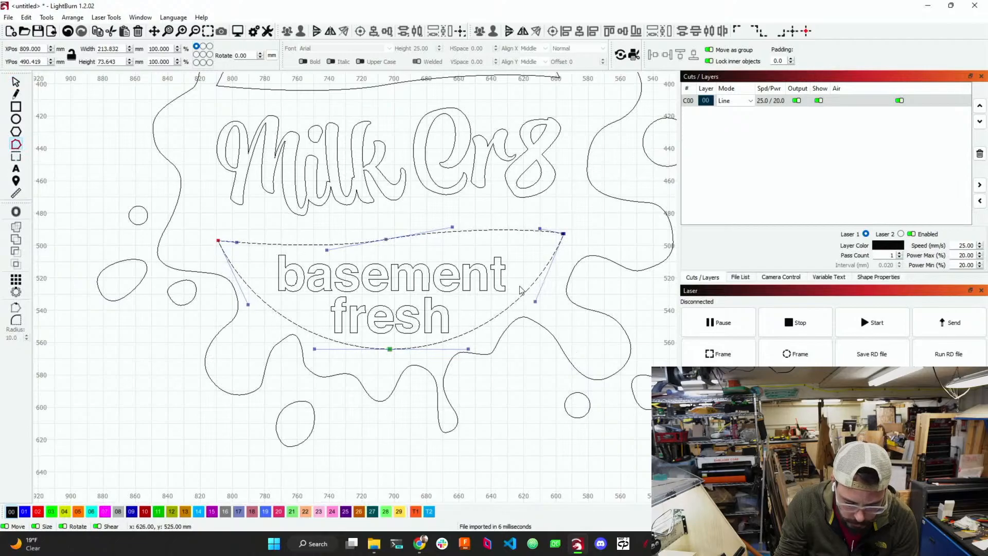
pyautogui.scroll(10, 561, 233)
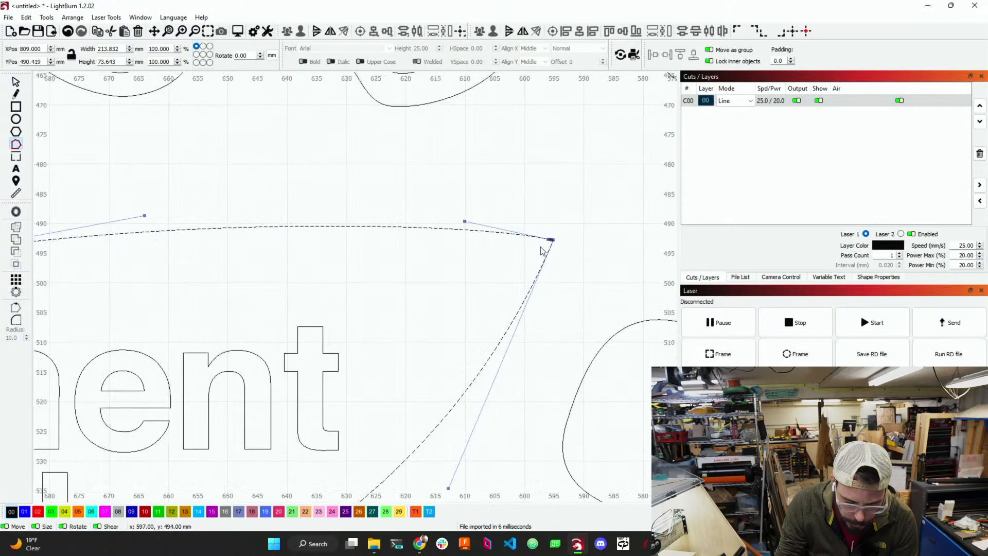
pyautogui.scroll(4, 556, 236)
pyautogui.moveTo(568, 225); pyautogui.dragTo(532, 217)
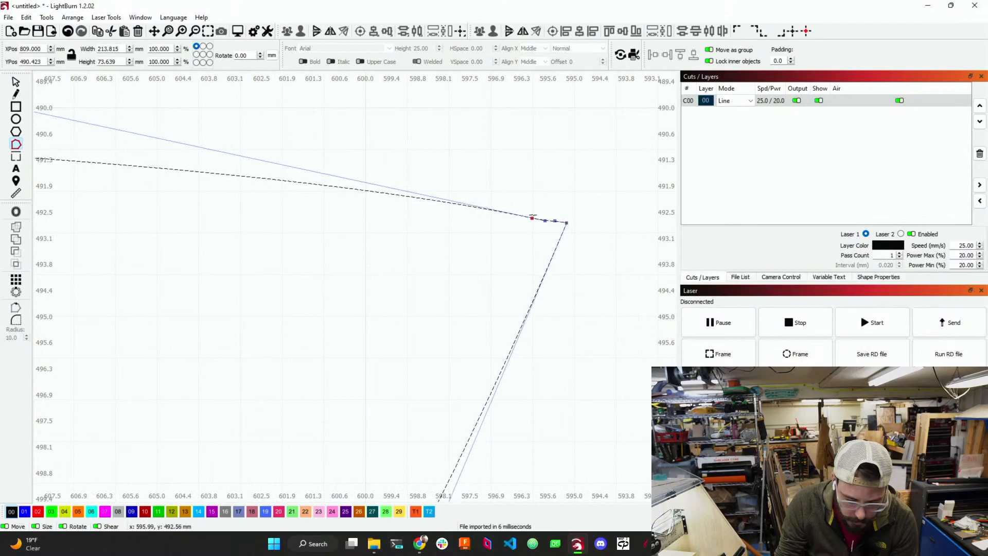
# - Move the bottom start node of the "basement fresh" outline slightly to close the path, and leave node editing
pyautogui.scroll(-10, 505, 242)
pyautogui.scroll(-2, 495, 252)
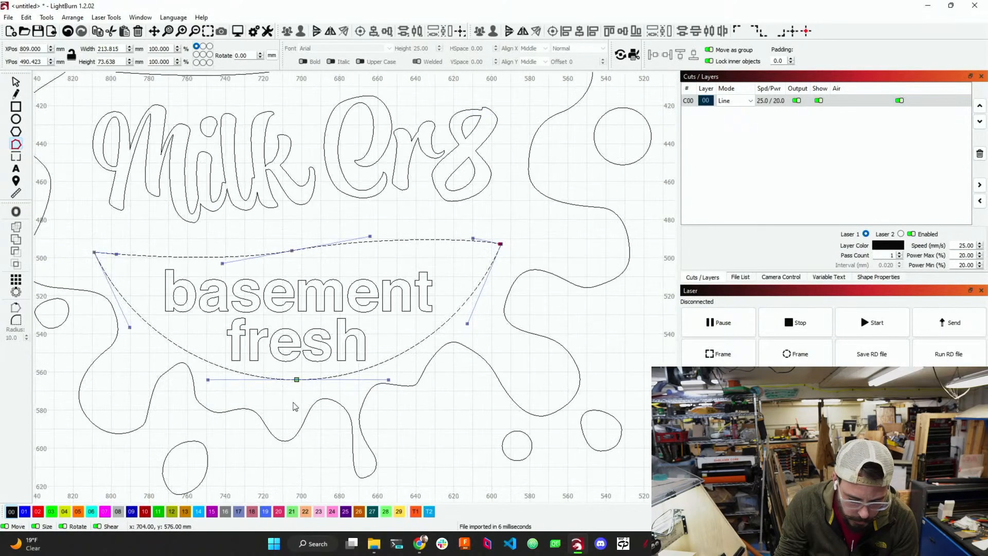
pyautogui.scroll(1, 302, 368)
pyautogui.moveTo(304, 368); pyautogui.dragTo(302, 371)
pyautogui.scroll(-1, 455, 323)
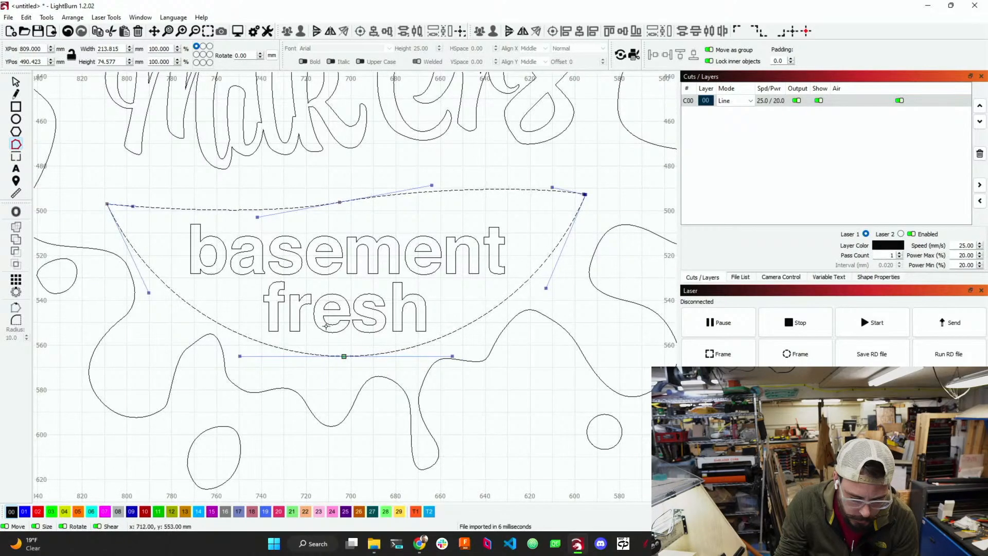
pyautogui.scroll(-2, 308, 301)
pyautogui.scroll(2, 264, 227)
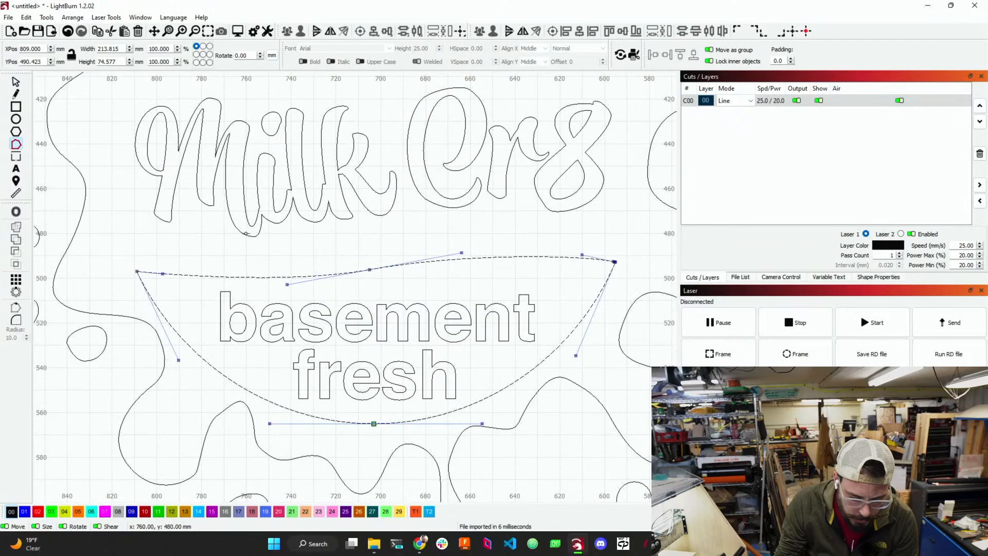
pyautogui.press('Escape')
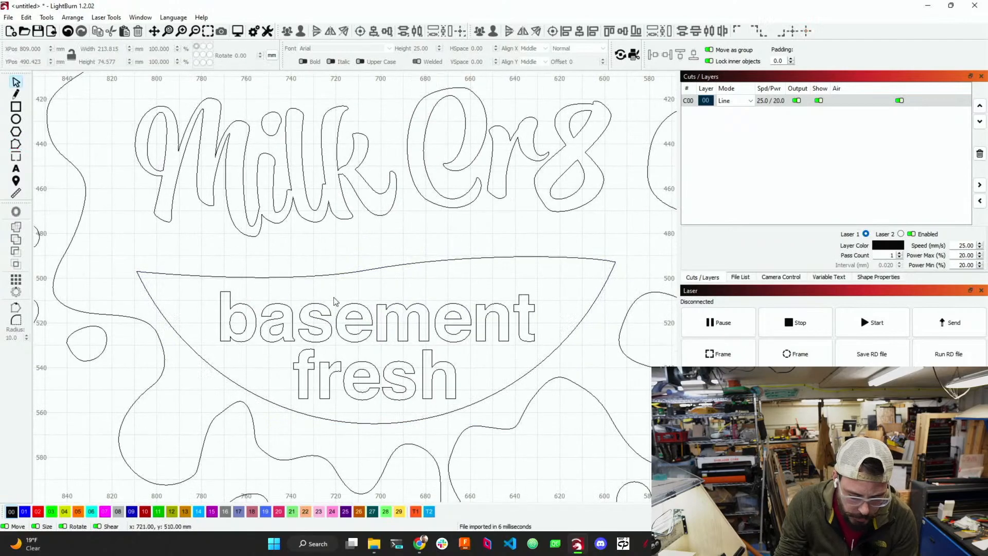
# - Check the edited "basement fresh" outline by clearing the selection and selecting all open shapes in the logo
pyautogui.click(331, 279)
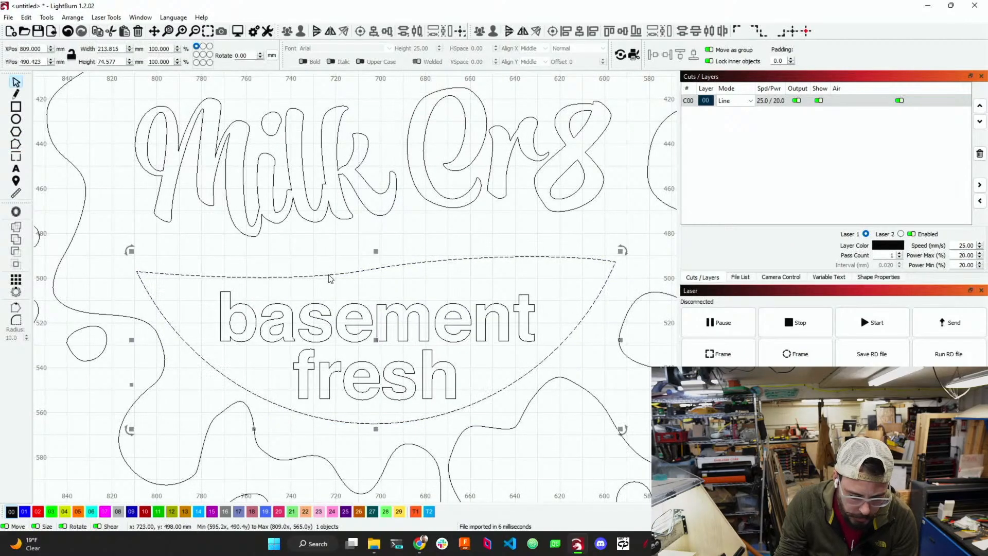
pyautogui.click(40, 19)
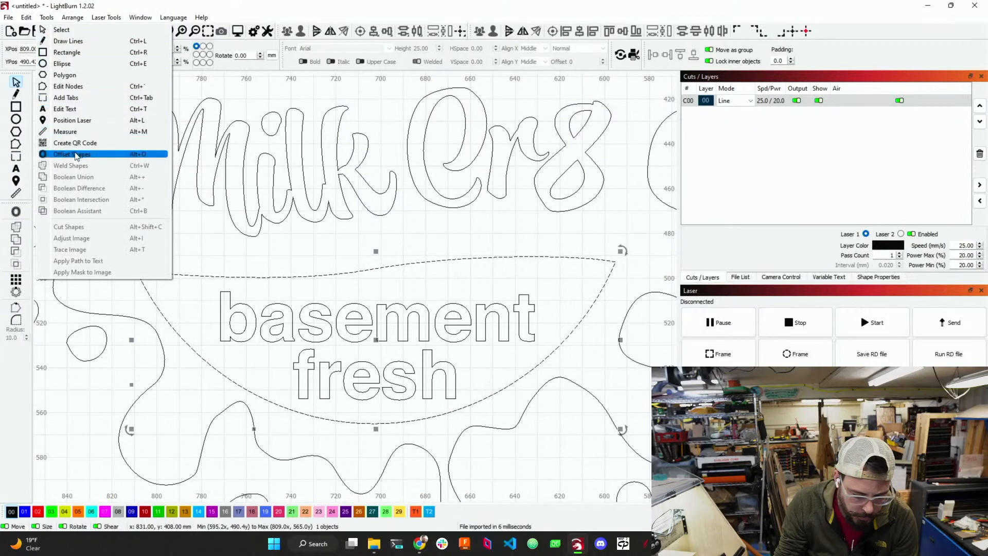
pyautogui.moveTo(26, 18)
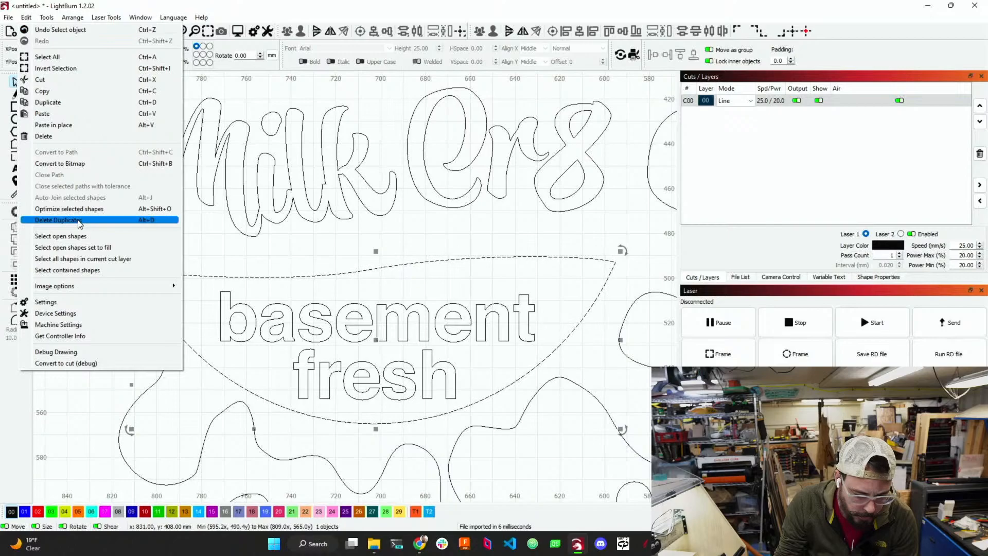
pyautogui.click(207, 248)
pyautogui.click(26, 19)
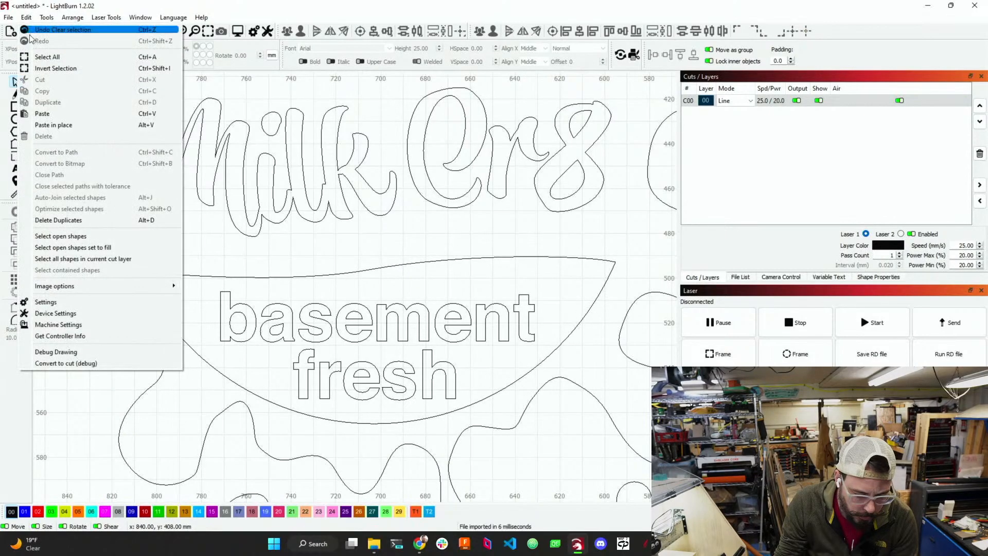
pyautogui.click(66, 239)
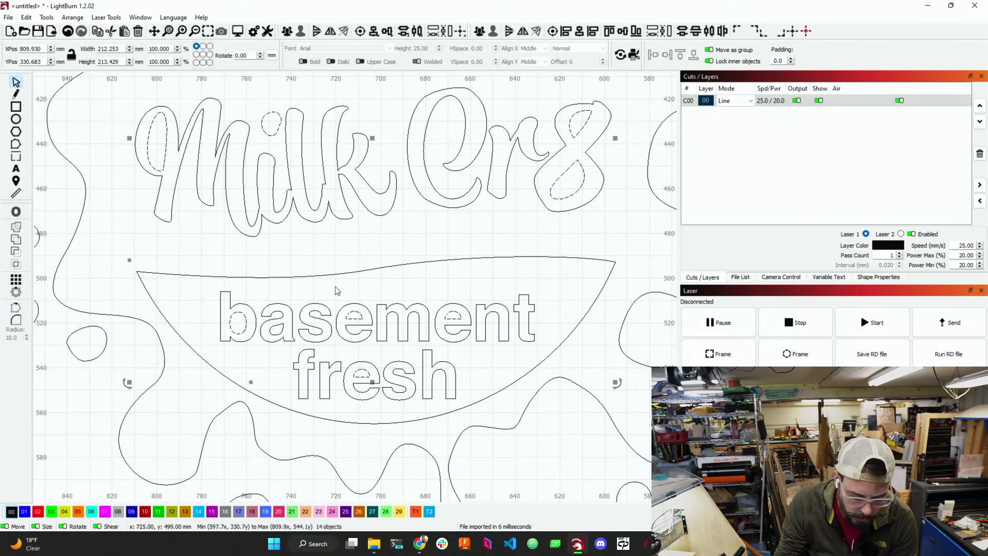
# - Close the inner outline of the "b" in "basement" by joining its end nodes in node editing
pyautogui.scroll(-4, 387, 390)
pyautogui.scroll(5, 397, 374)
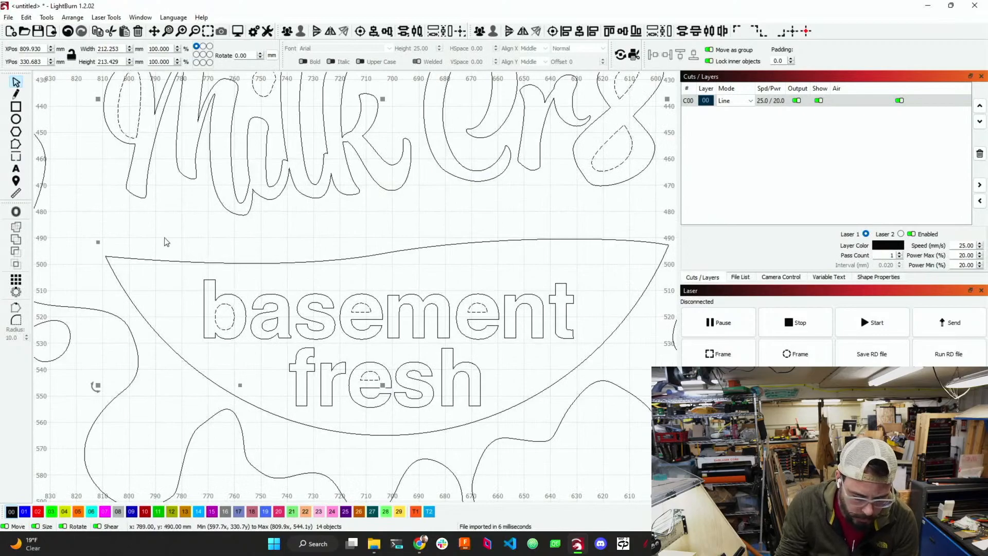
pyautogui.scroll(2, 235, 294)
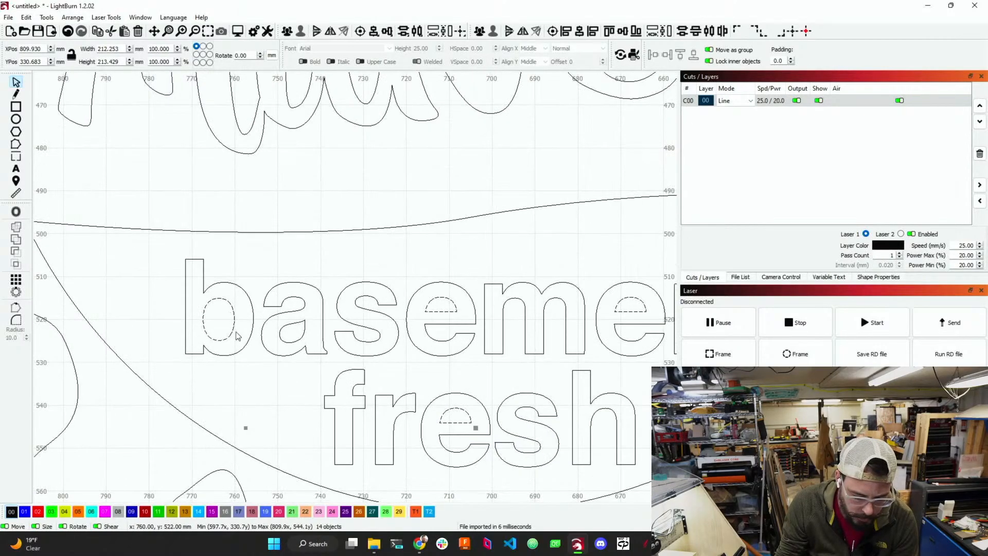
pyautogui.click(234, 316)
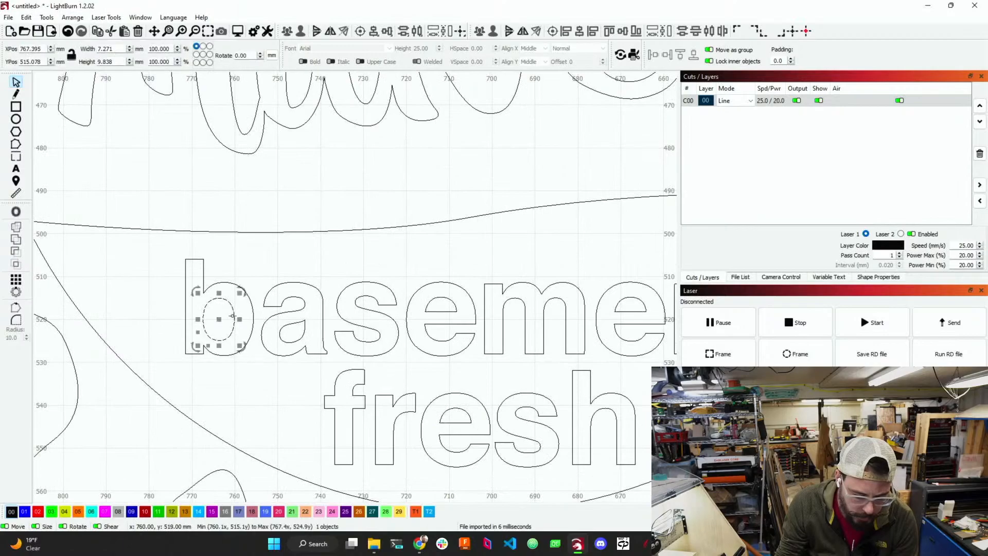
pyautogui.click(15, 145)
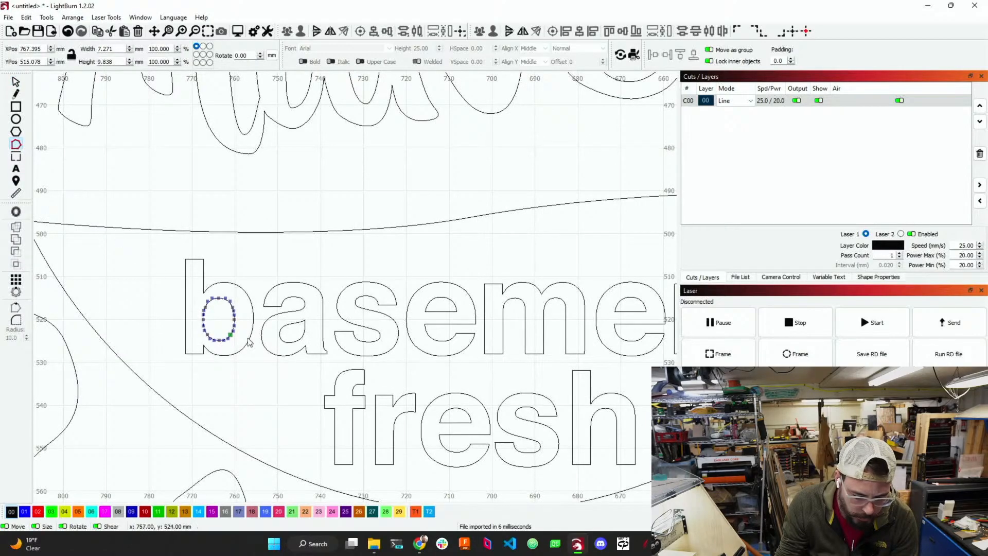
pyautogui.scroll(2, 249, 343)
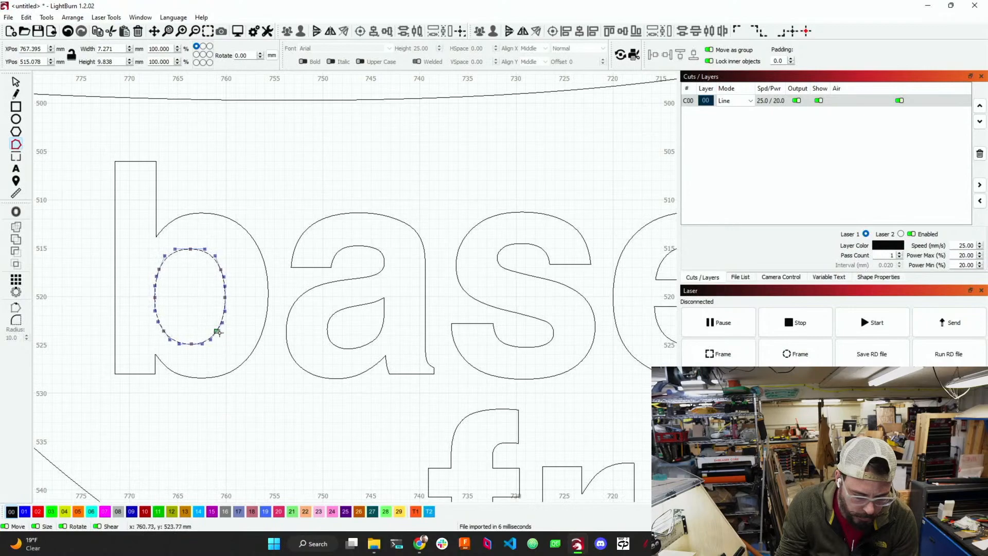
pyautogui.moveTo(227, 337); pyautogui.dragTo(221, 333)
# - Close the inner outline of the first "e" in "basement" by joining its end nodes
pyautogui.scroll(-2, 235, 354)
pyautogui.click(551, 297)
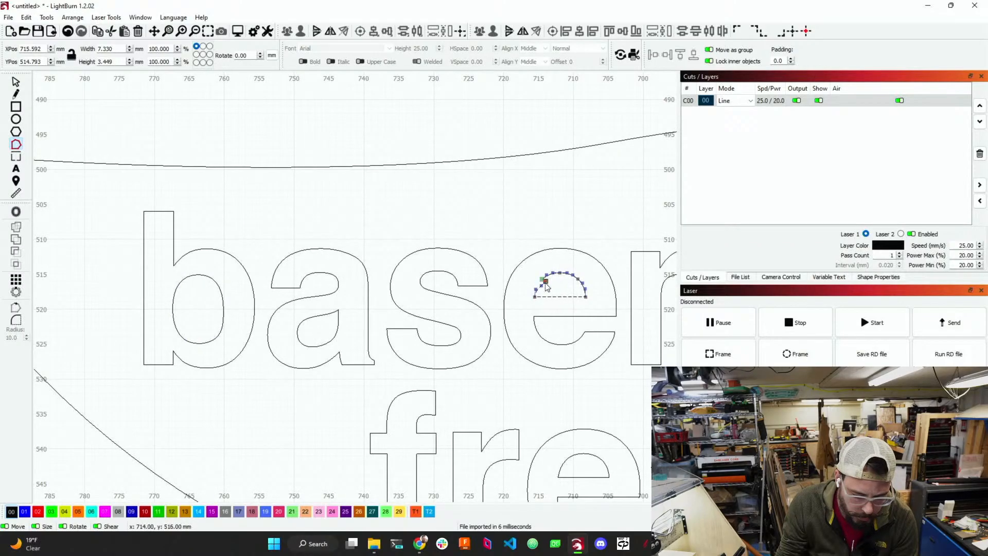
pyautogui.scroll(-4, 515, 309)
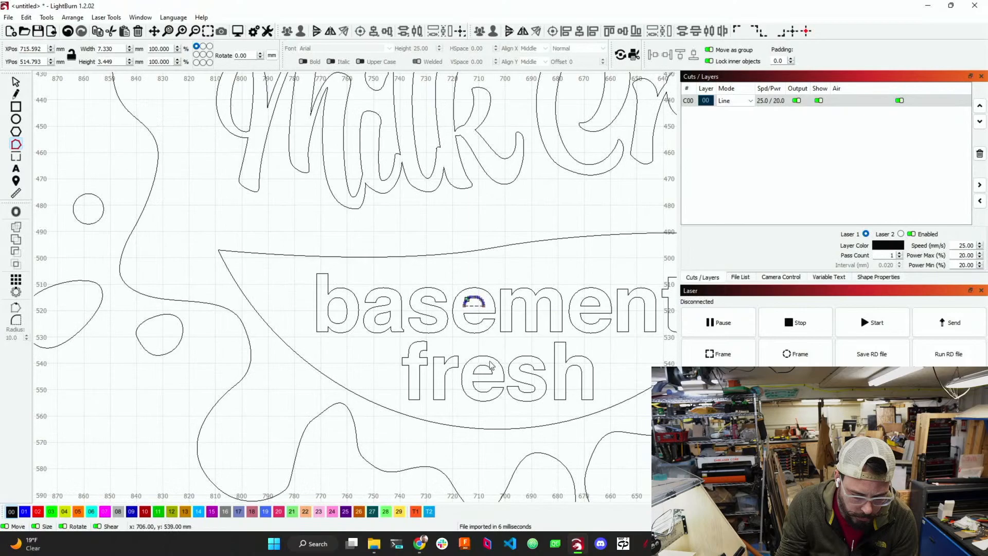
# - Close the inner outline of the "e" in "fresh" by separating its start node and snapping it back onto the end node
pyautogui.click(486, 364)
pyautogui.scroll(5, 478, 367)
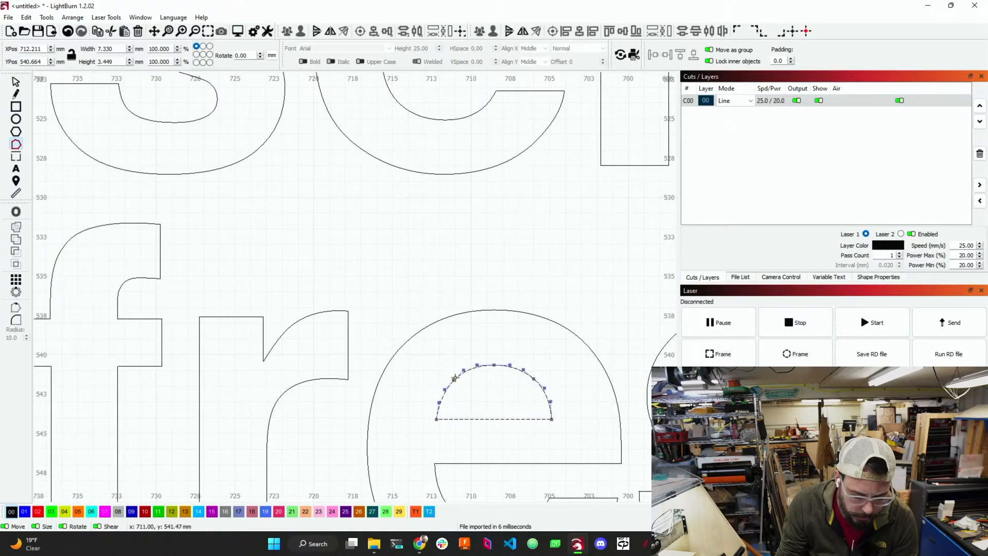
pyautogui.moveTo(456, 378); pyautogui.dragTo(461, 382)
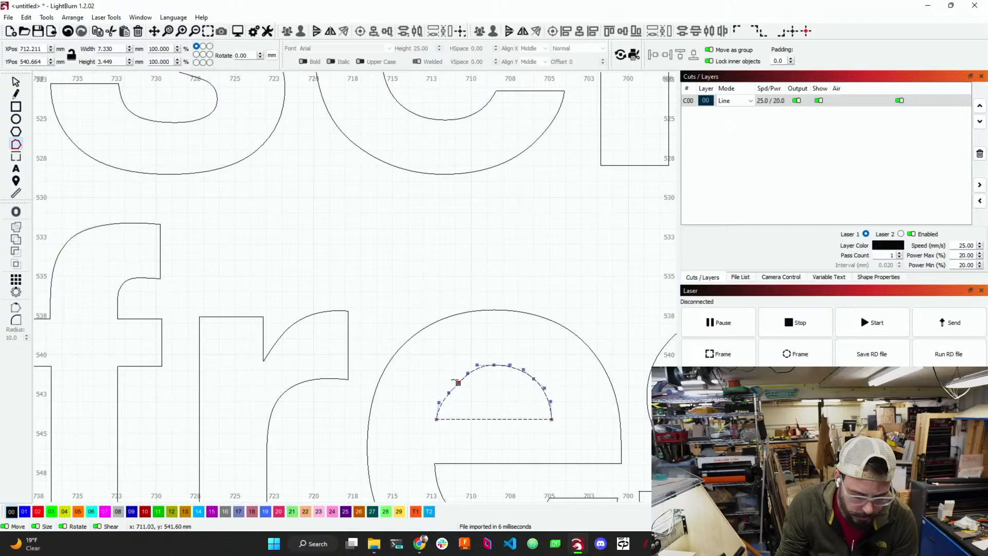
pyautogui.moveTo(458, 383); pyautogui.dragTo(454, 379)
pyautogui.scroll(-6, 464, 400)
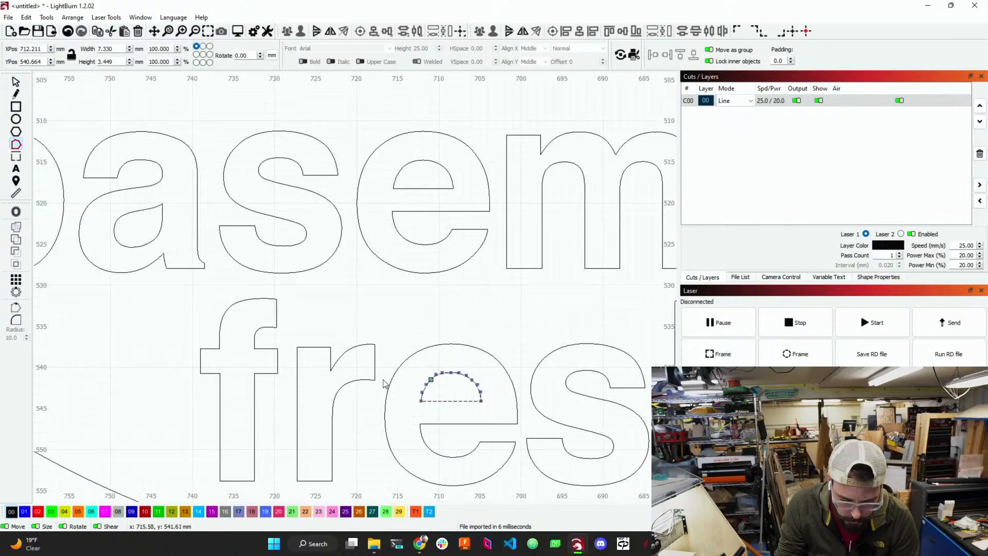
# - Close the inner outline of the second "e" in "basement" by joining its end nodes
pyautogui.scroll(-3, 433, 359)
pyautogui.scroll(3, 500, 357)
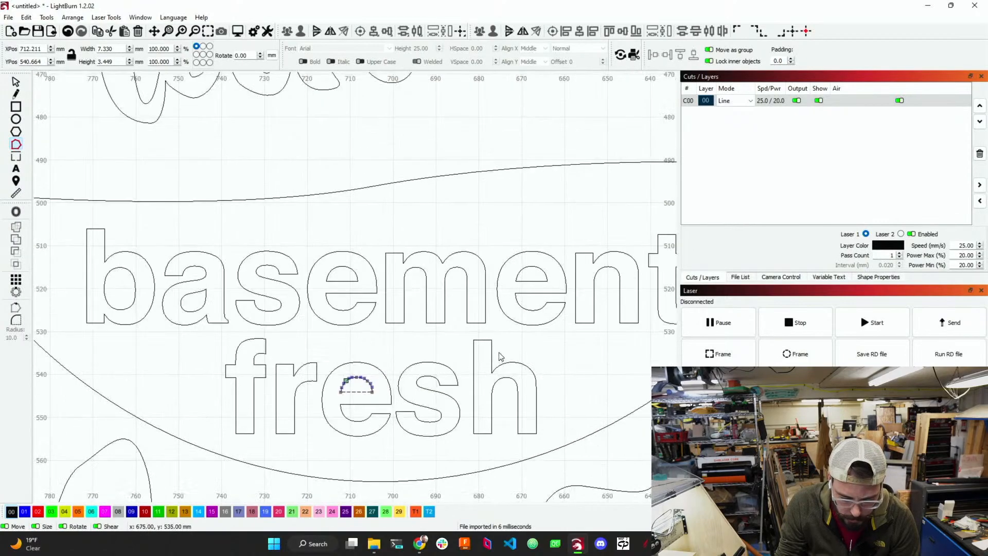
pyautogui.scroll(10, 520, 270)
pyautogui.scroll(3, 484, 277)
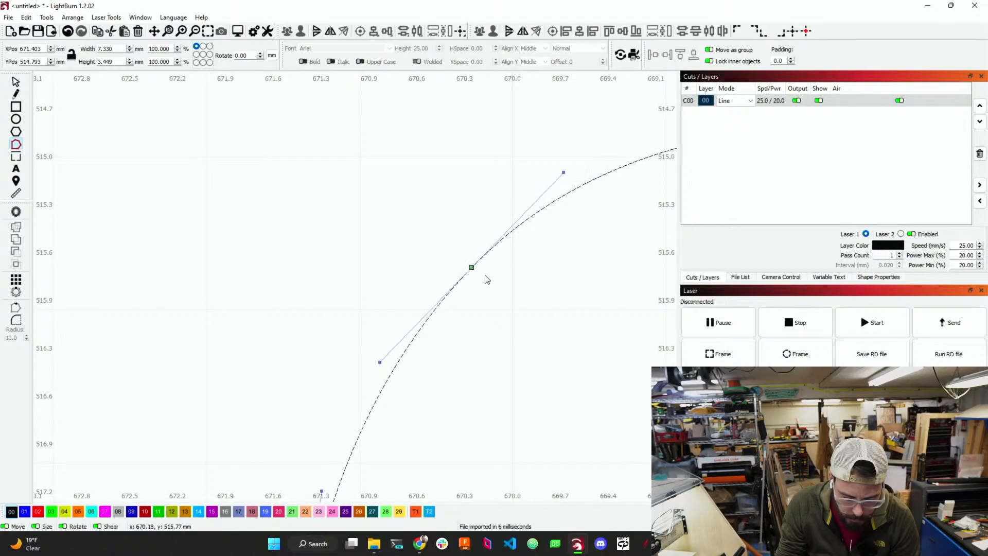
pyautogui.scroll(-4, 369, 322)
pyautogui.scroll(-10, 352, 335)
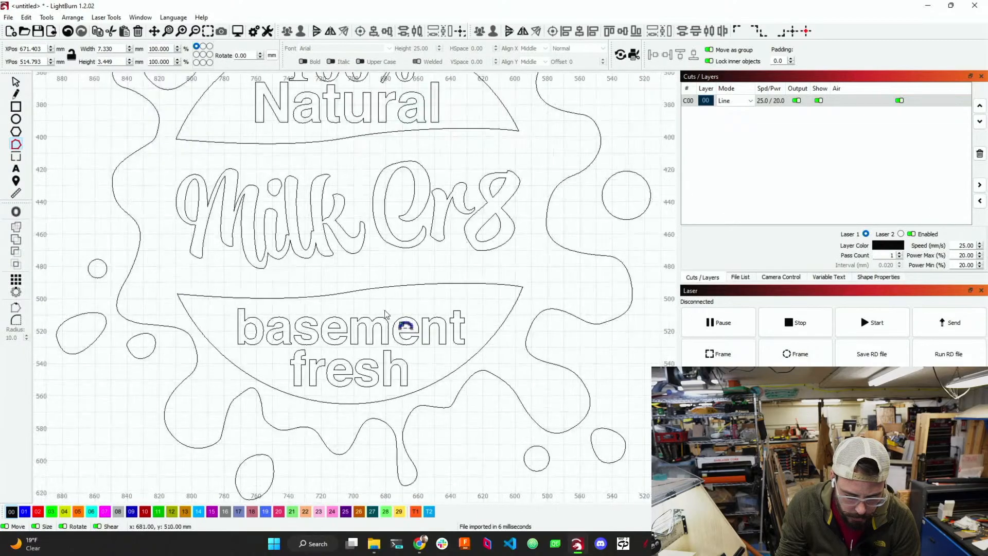
# - Select the remaining open shapes and examine the nodes of the two inner outlines of the "8"
pyautogui.click(25, 18)
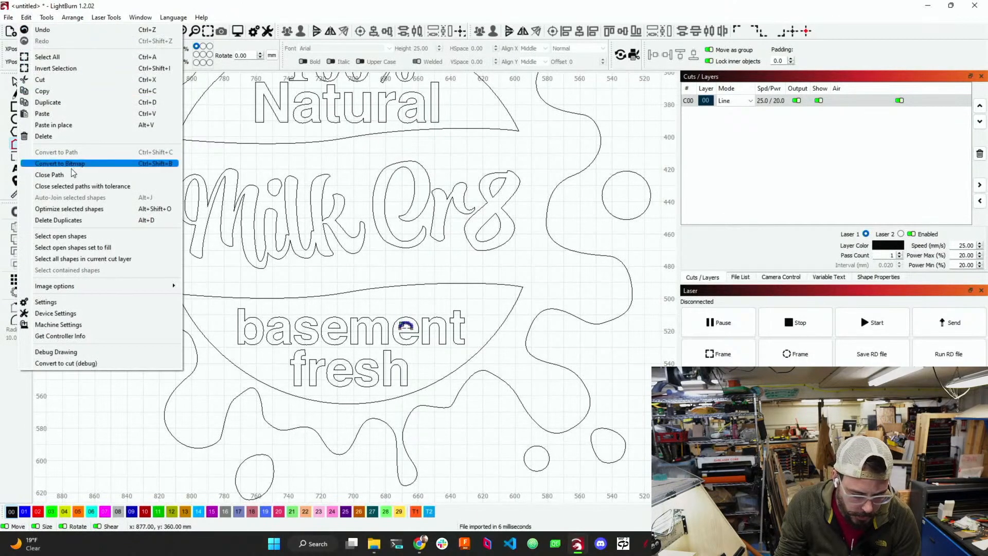
pyautogui.click(67, 240)
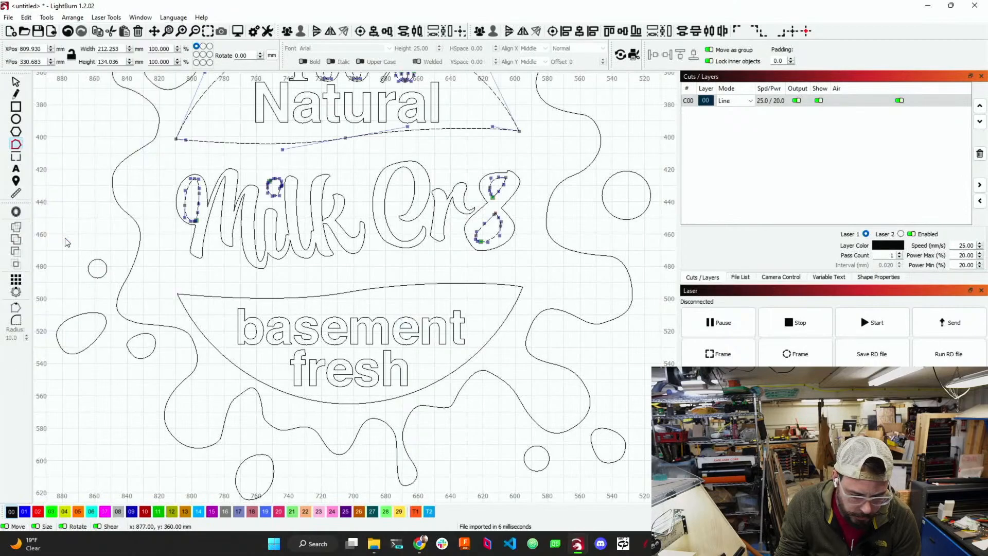
pyautogui.scroll(8, 497, 232)
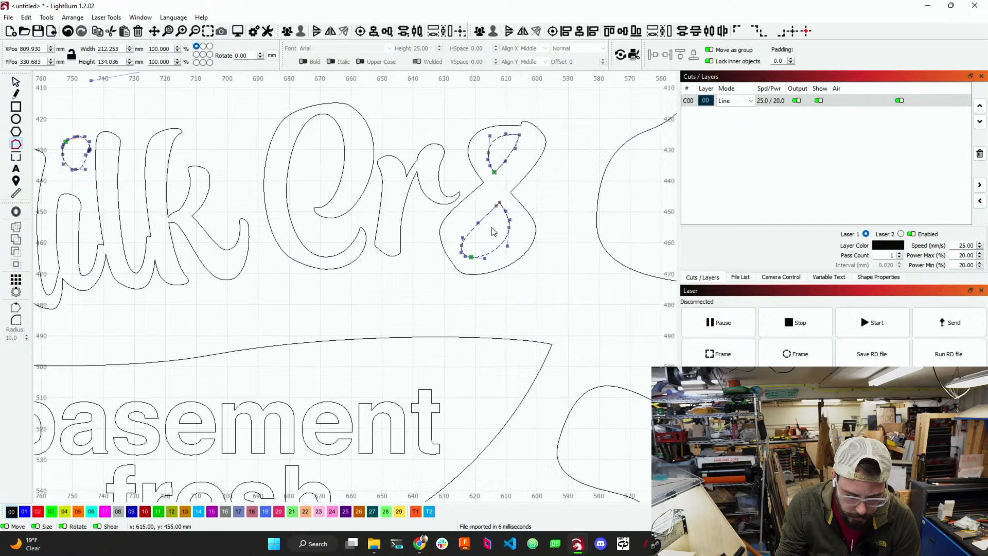
pyautogui.moveTo(438, 286); pyautogui.dragTo(438, 286)
pyautogui.scroll(-6, 438, 286)
pyautogui.scroll(4, 466, 230)
pyautogui.scroll(1, 465, 230)
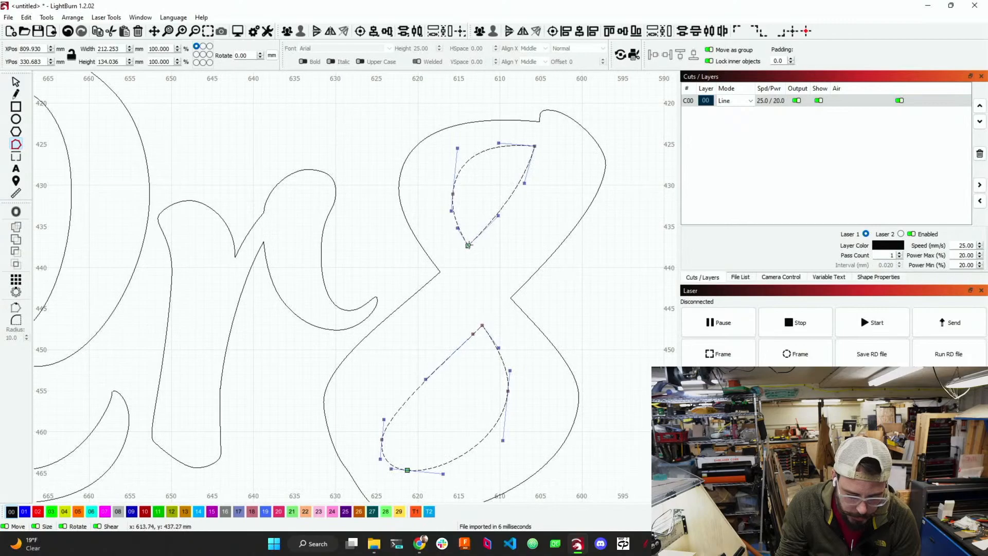
# - Examine the start nodes of the open shapes in "100%" and in the "M" and "i" of "Milk"
pyautogui.scroll(-3, 479, 277)
pyautogui.scroll(6, 443, 155)
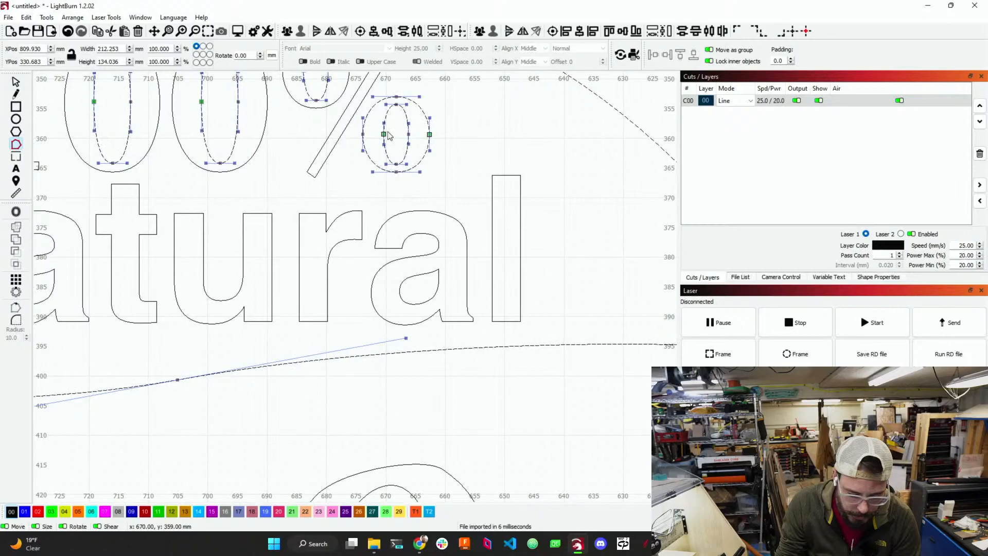
pyautogui.scroll(-3, 490, 198)
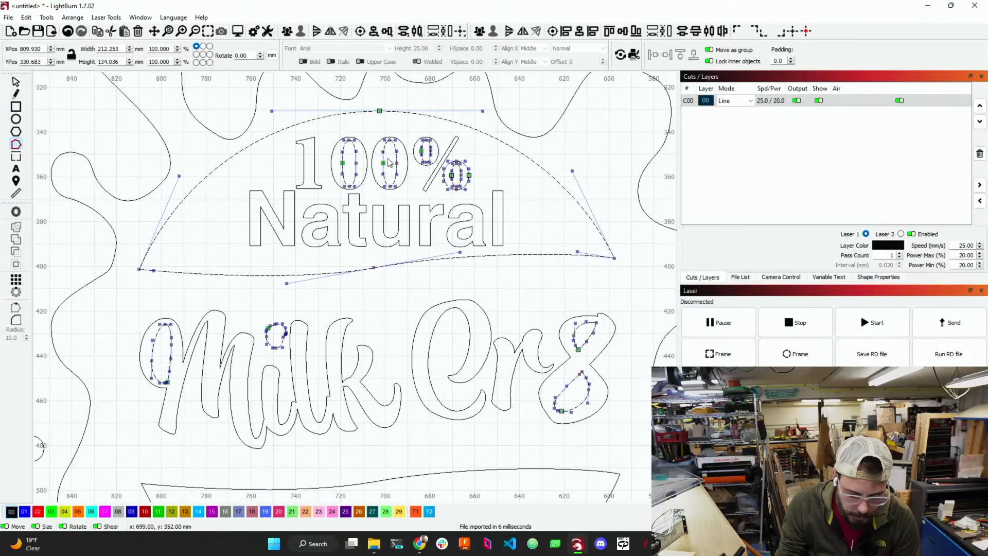
pyautogui.scroll(2, 389, 163)
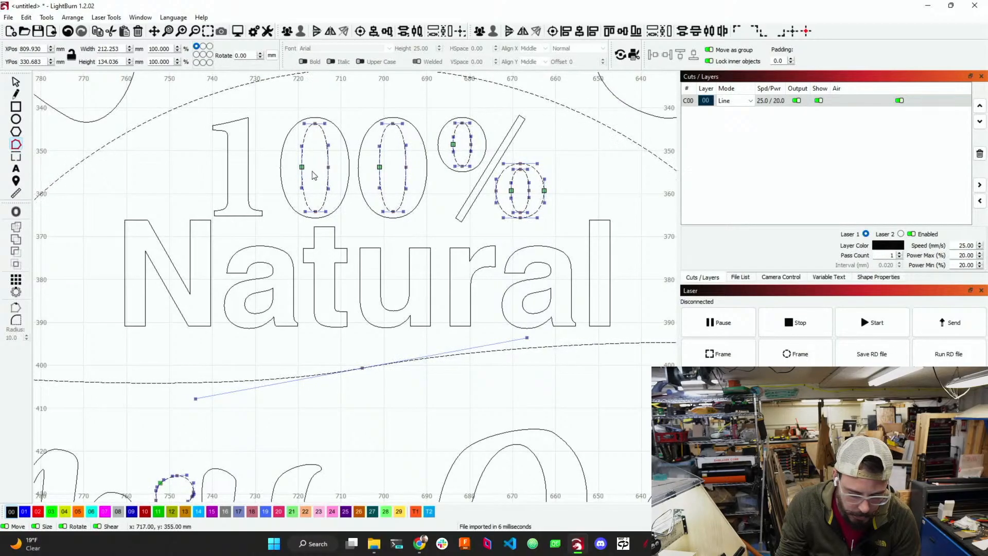
pyautogui.scroll(-5, 312, 175)
pyautogui.scroll(6, 264, 305)
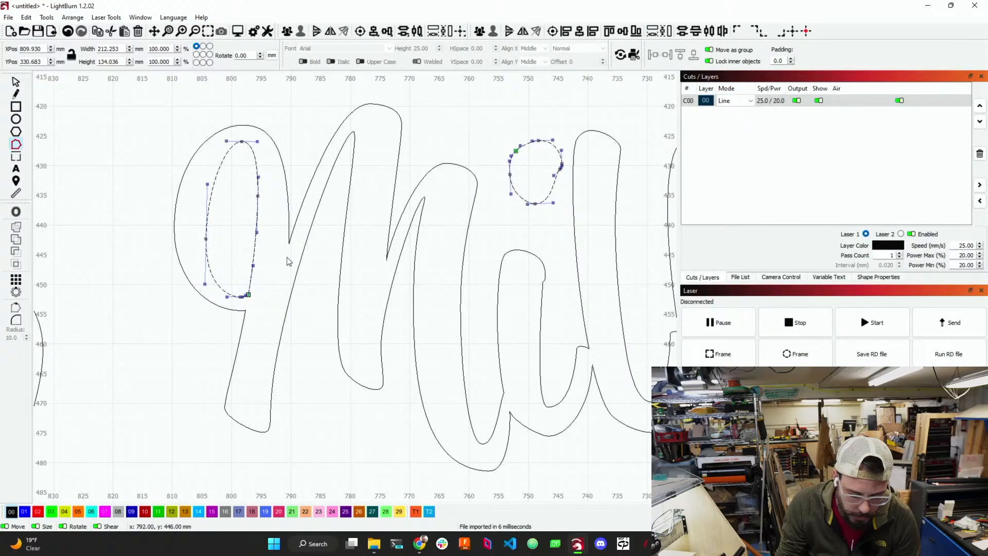
# - Close the dot of the "i" in "Milk" by snapping its end nodes together, and clear the selection
pyautogui.moveTo(520, 161); pyautogui.dragTo(515, 151)
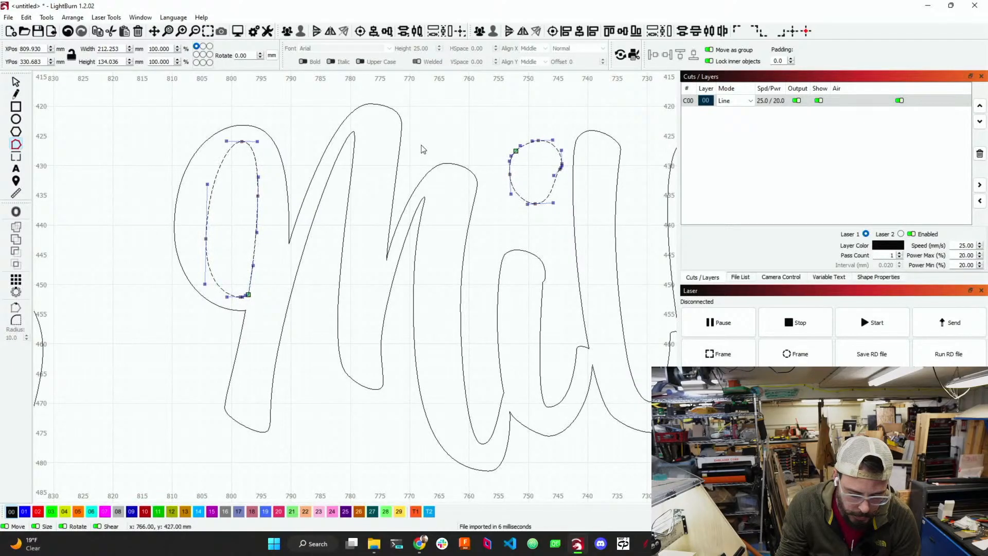
pyautogui.scroll(-3, 126, 122)
pyautogui.click(46, 17)
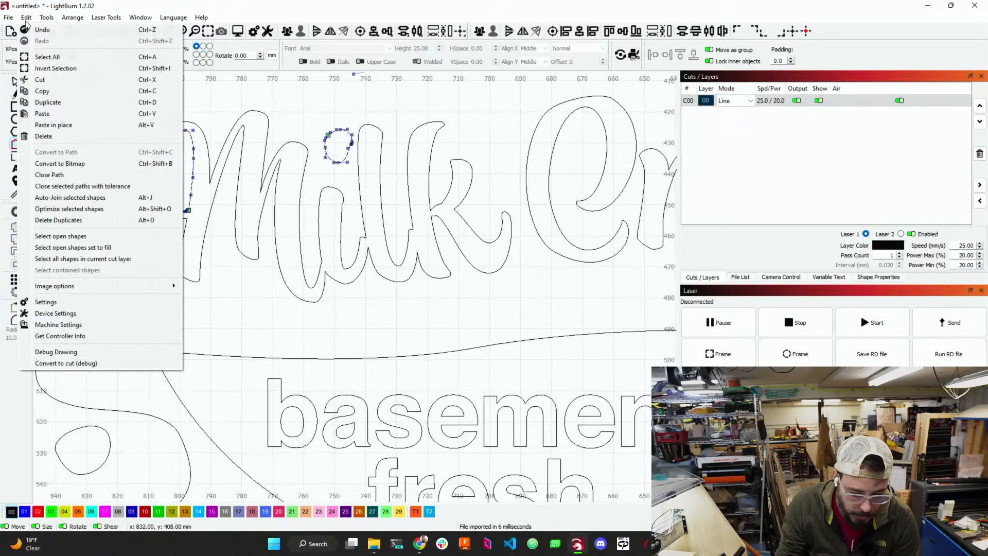
pyautogui.click(62, 238)
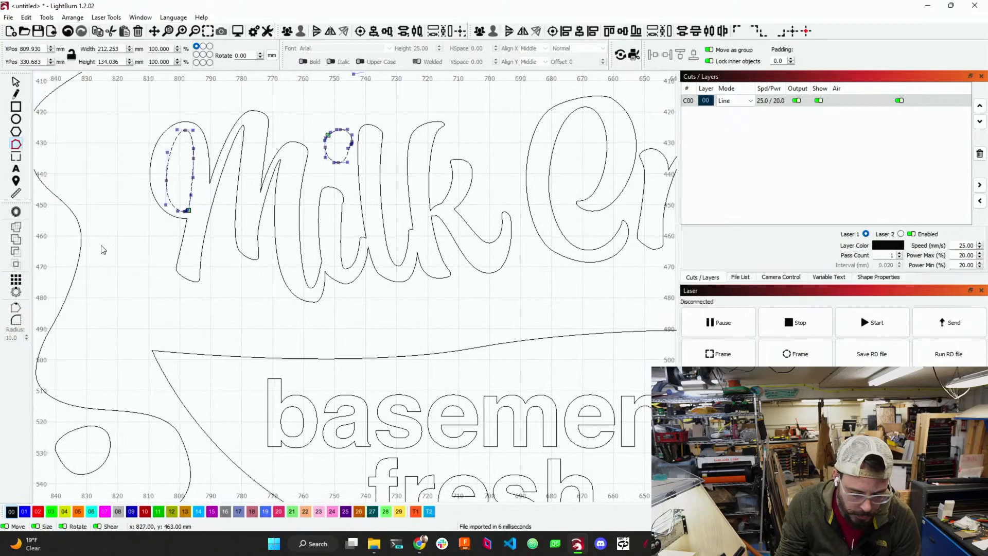
pyautogui.press('Escape')
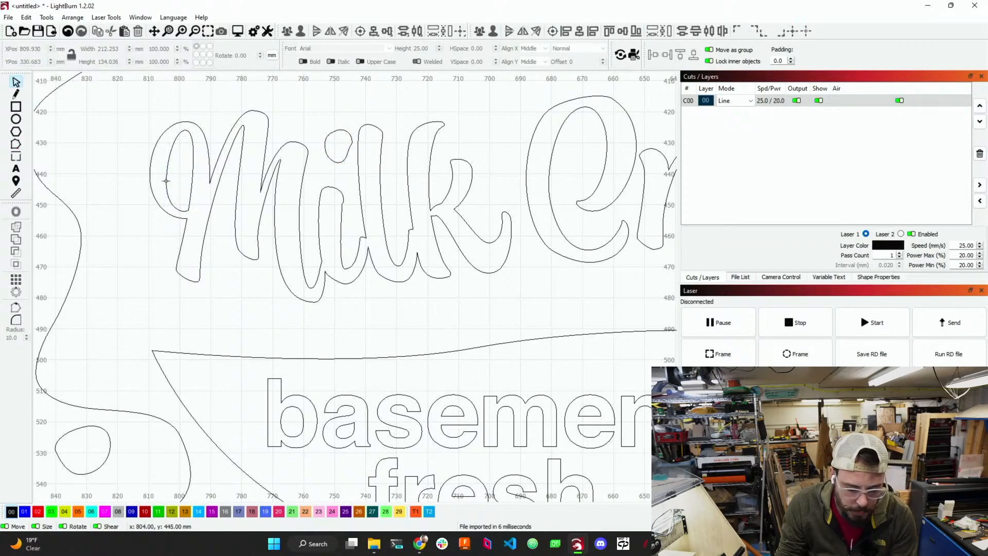
# - Check the whole logo for any remaining open shapes
pyautogui.click(25, 17)
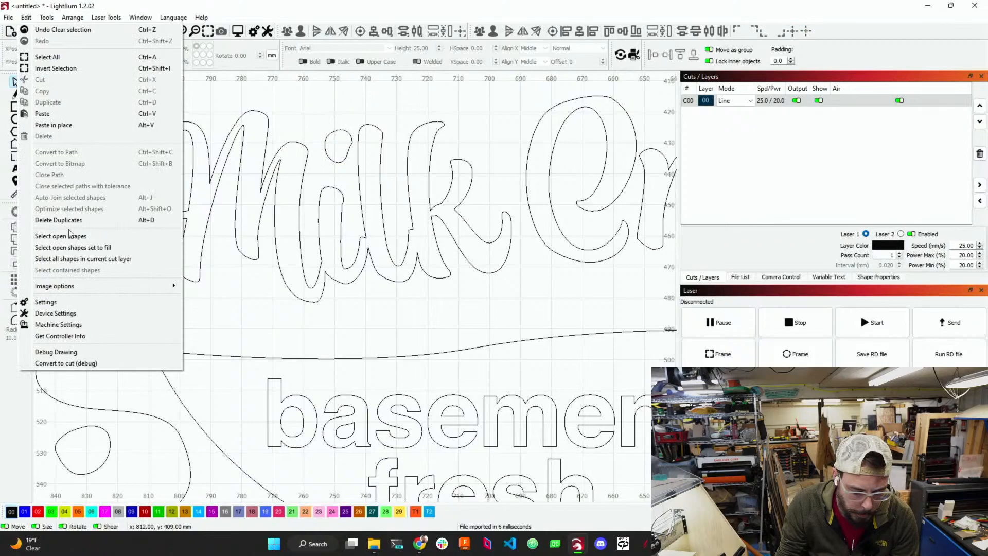
pyautogui.click(85, 241)
pyautogui.scroll(-8, 229, 248)
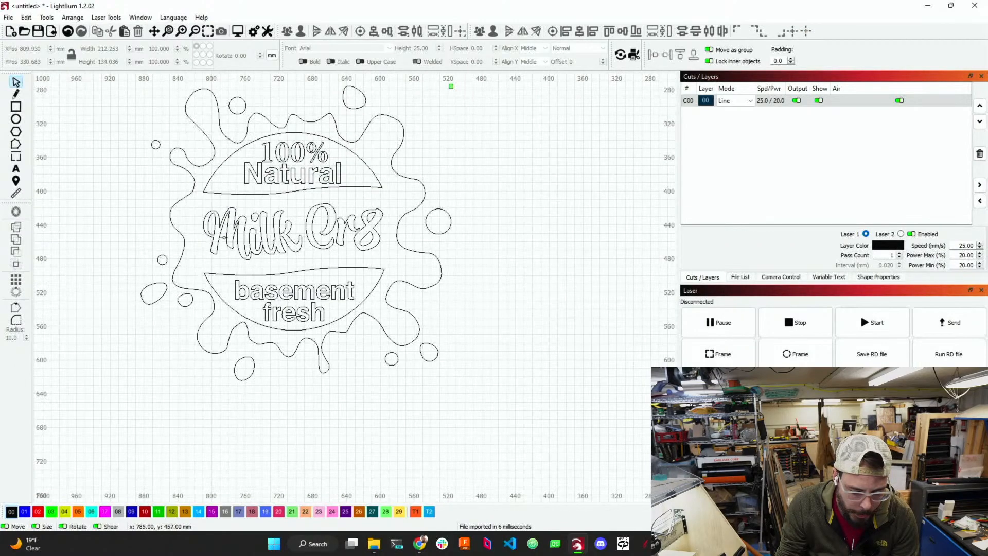
pyautogui.scroll(2, 197, 189)
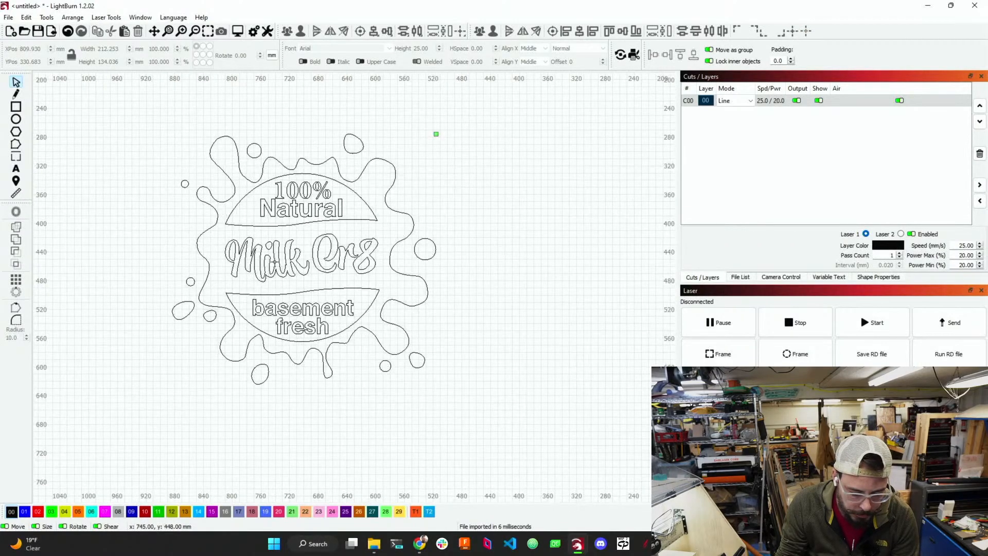
pyautogui.click(26, 18)
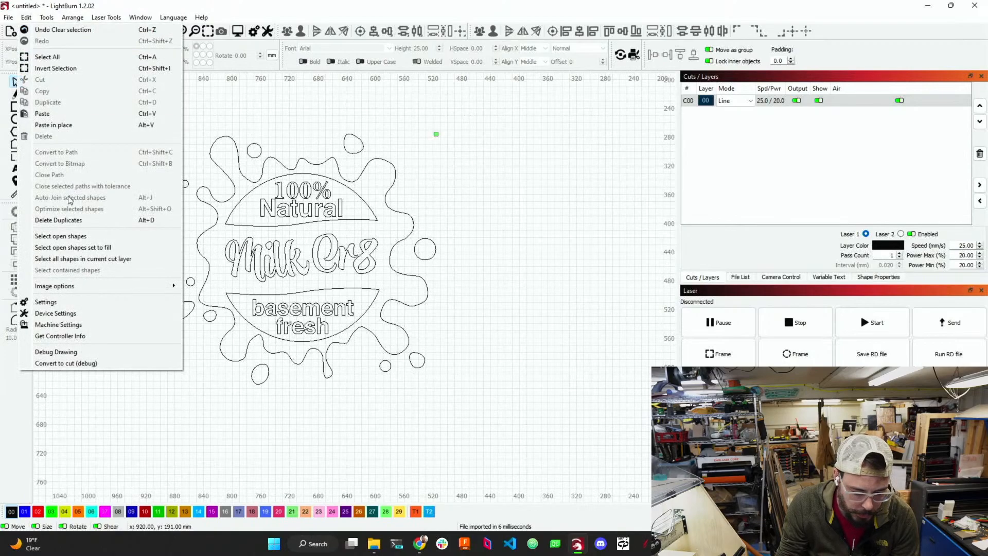
pyautogui.click(66, 236)
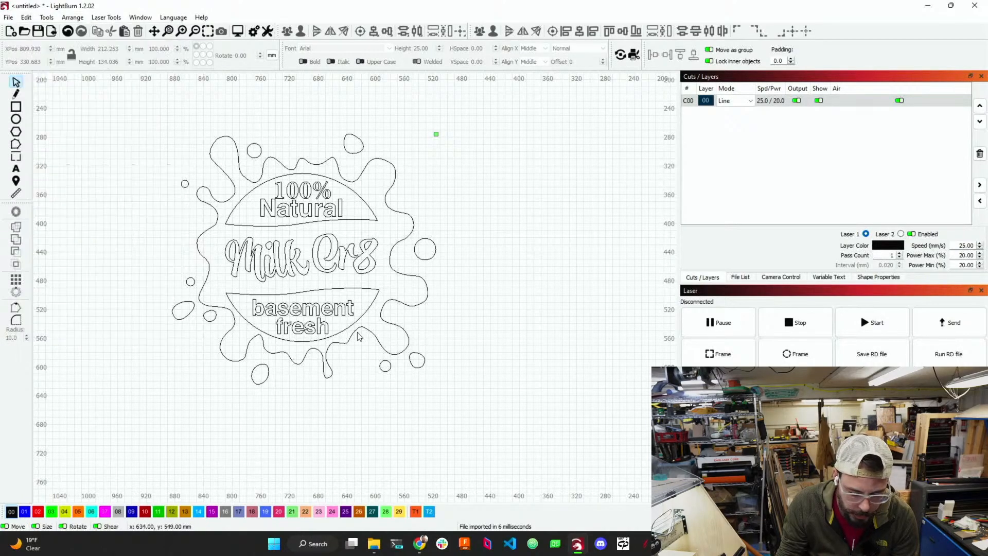
# - Export the entire logo artwork as an SVG file named basement-fresh_closed in the Zero2CAM folder
pyautogui.moveTo(442, 388); pyautogui.dragTo(159, 123)
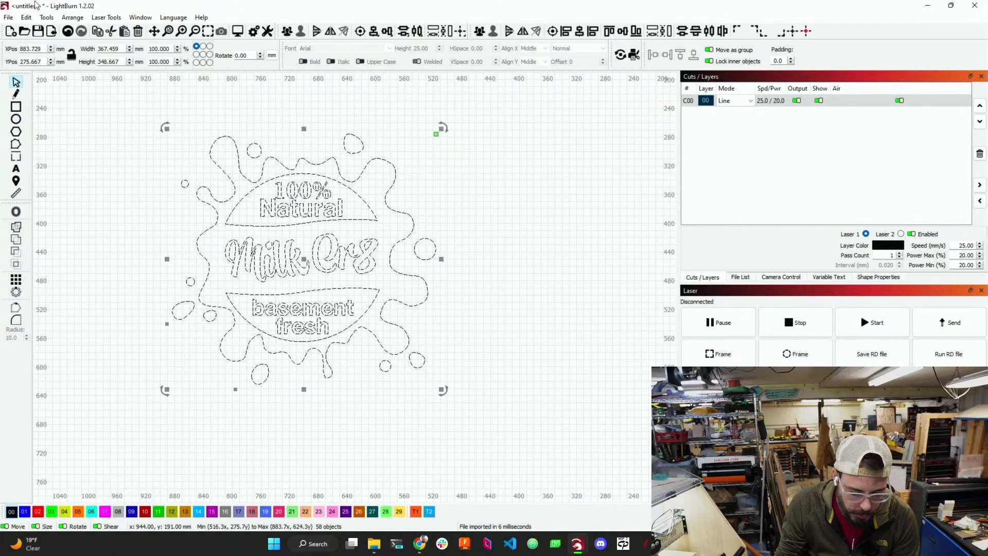
pyautogui.click(8, 17)
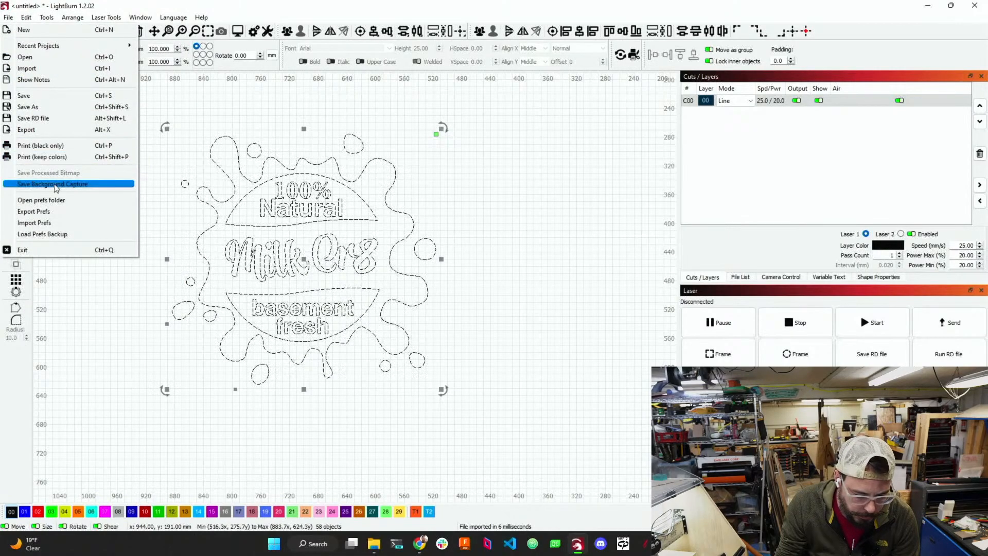
pyautogui.click(31, 129)
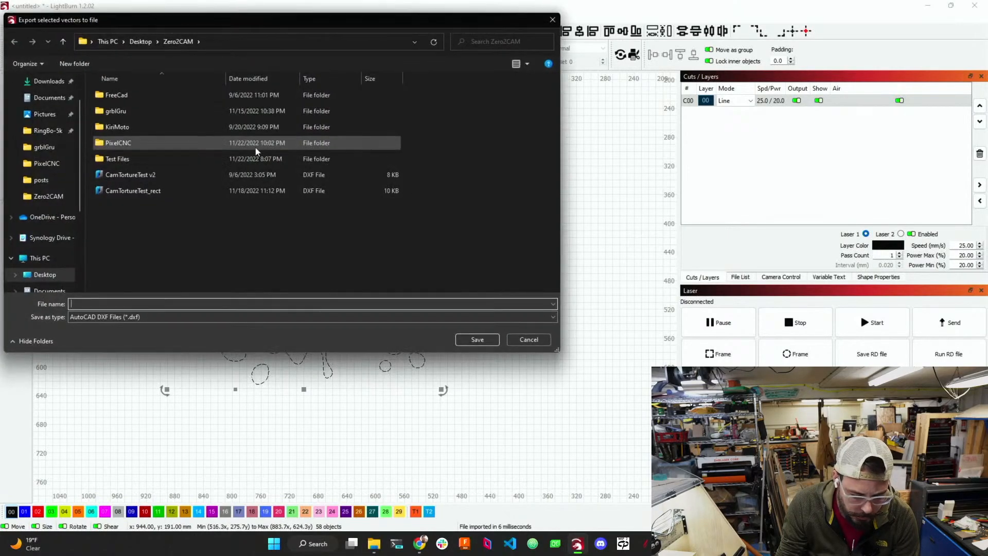
pyautogui.click(151, 317)
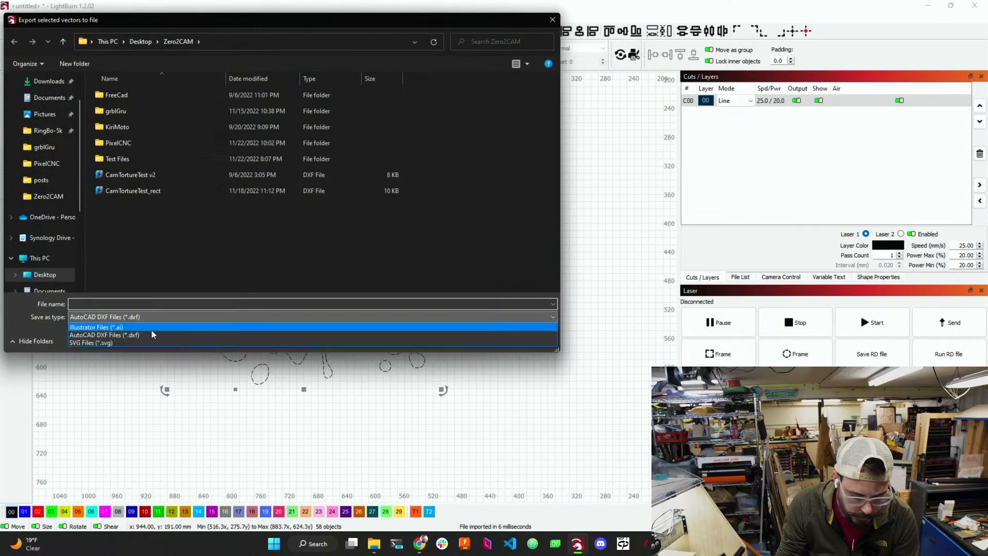
pyautogui.click(153, 345)
pyautogui.click(135, 179)
pyautogui.click(122, 305)
pyautogui.click(164, 306)
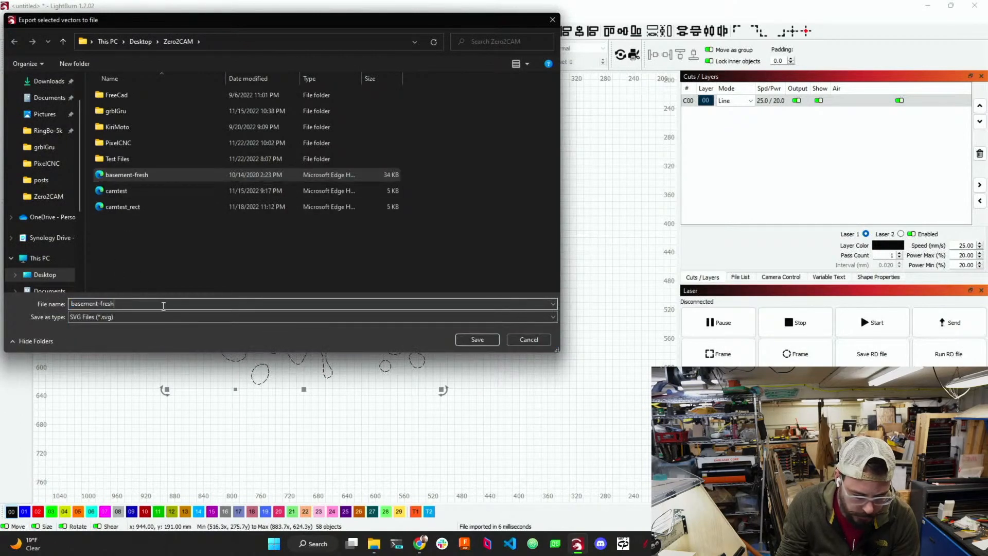
pyautogui.write('_close')
pyautogui.press('Return')
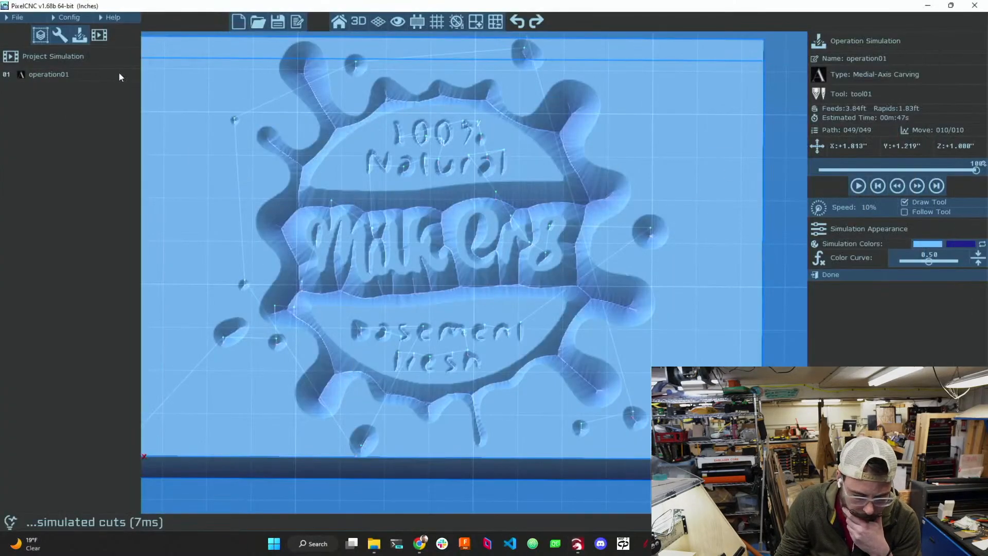
# - Switch to PixelCNC and discard the old basement-fresh.svg layer and the PathsLayer from the project canvas
pyautogui.click(40, 35)
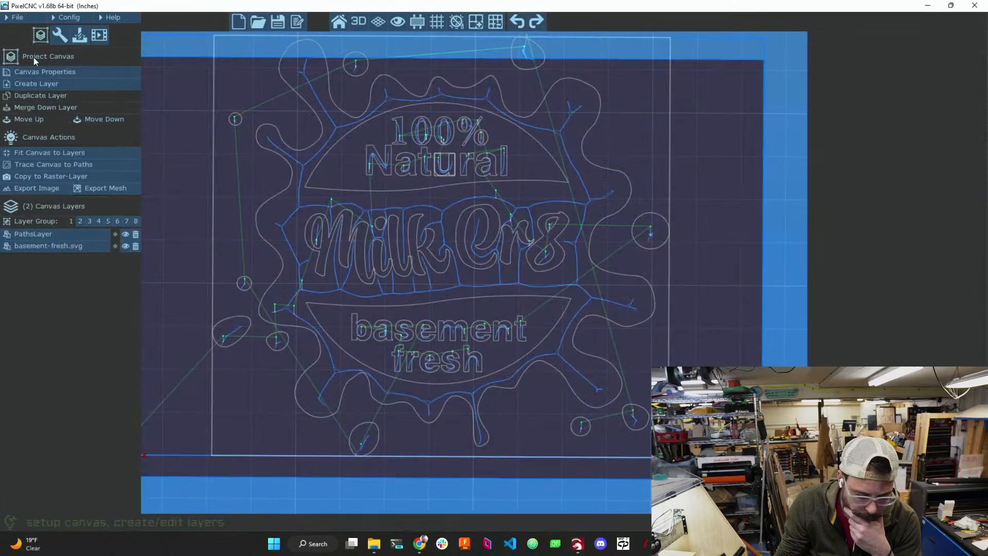
pyautogui.click(51, 246)
pyautogui.click(135, 246)
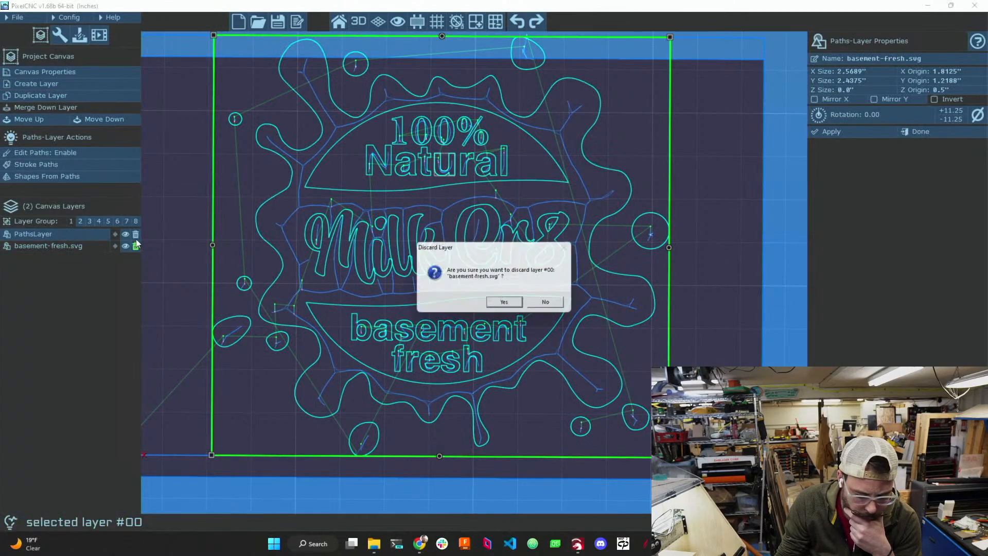
pyautogui.click(505, 304)
pyautogui.click(135, 234)
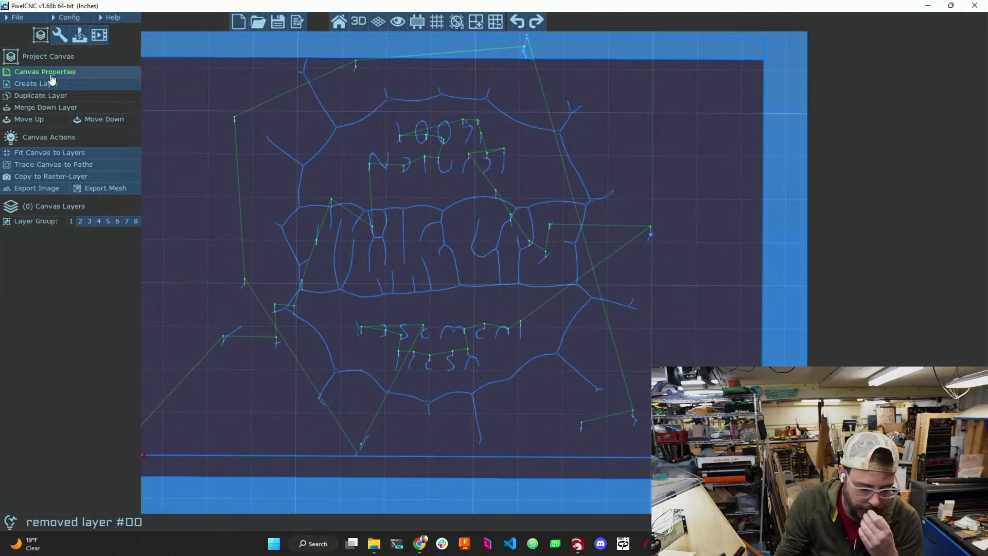
# - Create a new vector layer from basement-fresh_closed.svg and review its placement on the canvas
pyautogui.scroll(-3, 435, 195)
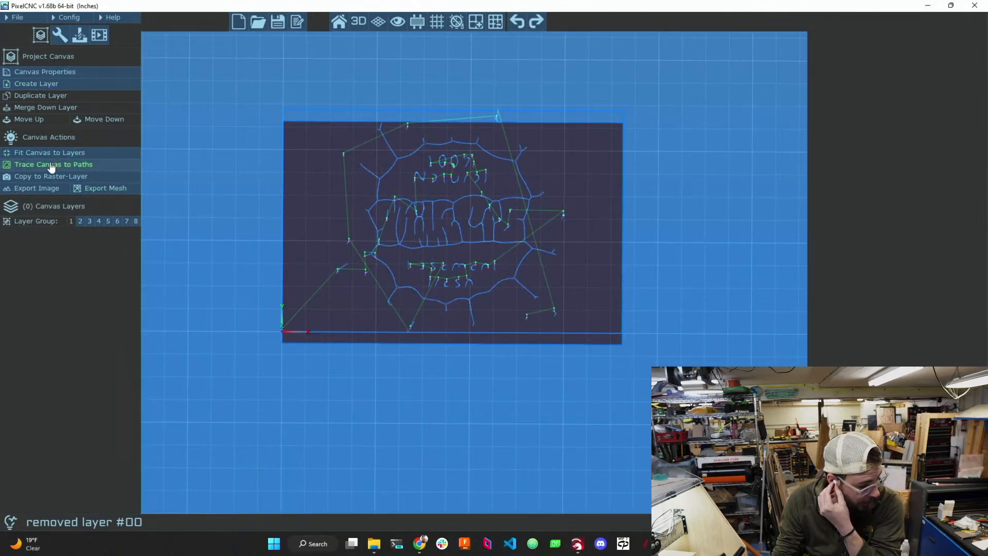
pyautogui.click(57, 84)
pyautogui.click(371, 195)
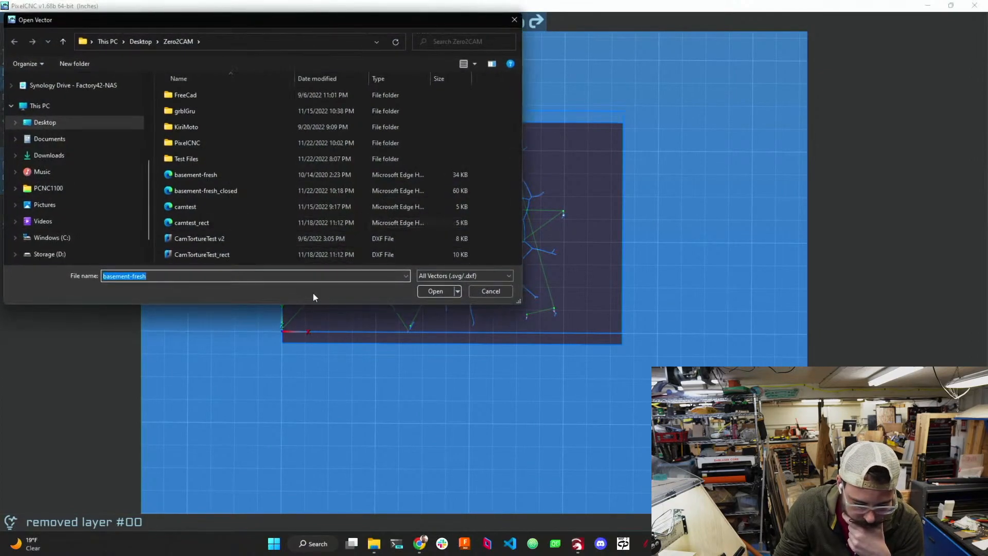
pyautogui.click(217, 191)
pyautogui.click(435, 292)
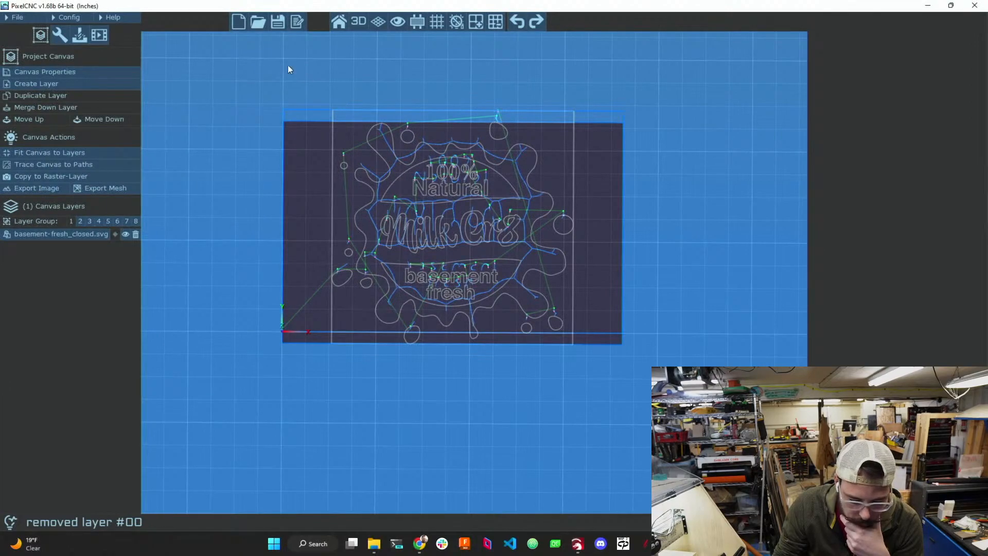
pyautogui.click(82, 234)
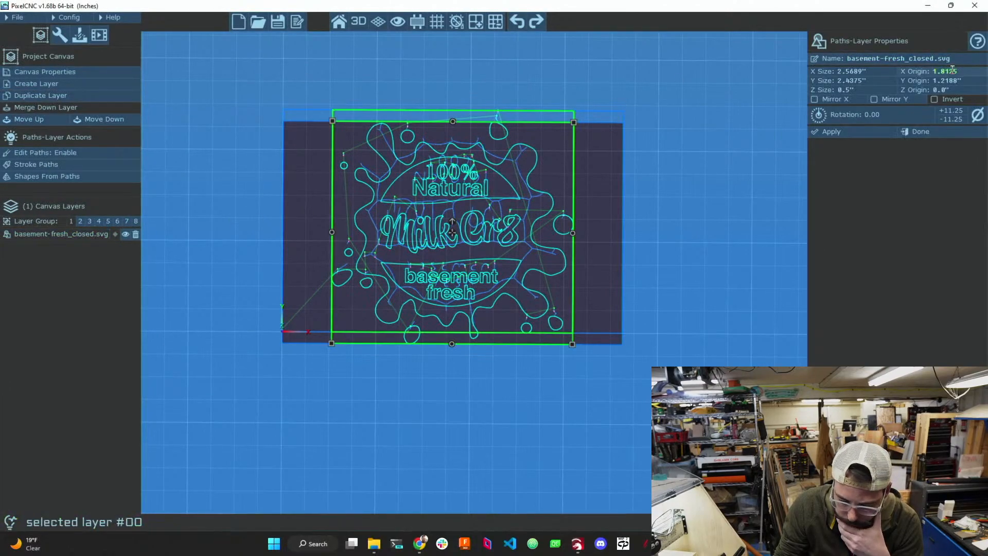
pyautogui.moveTo(693, 158); pyautogui.dragTo(624, 144, button='right')
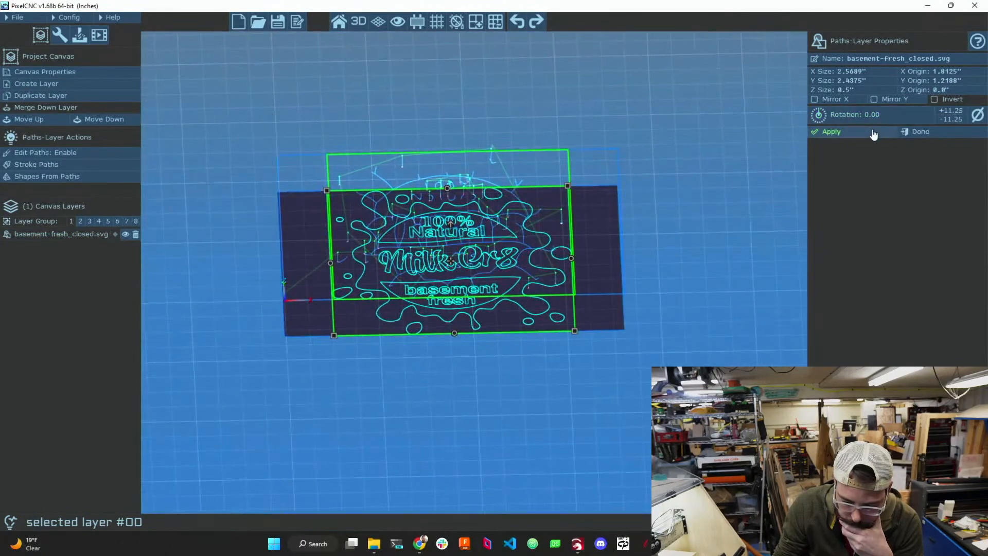
pyautogui.click(917, 132)
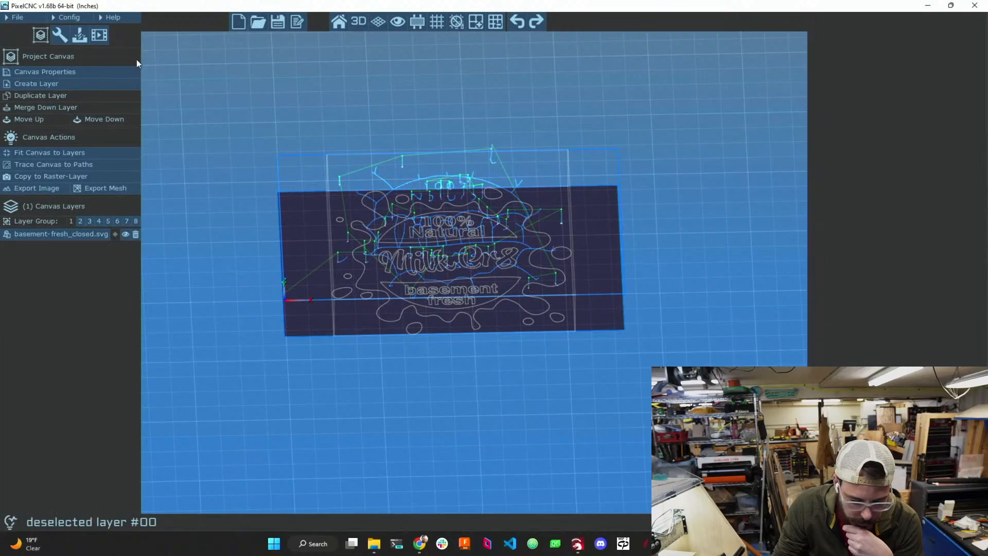
# - Assign basement-fresh_closed.svg as the paths layer of the Medial-Axis Carving operation, recalculate its toolpath and show the simulation
pyautogui.click(79, 35)
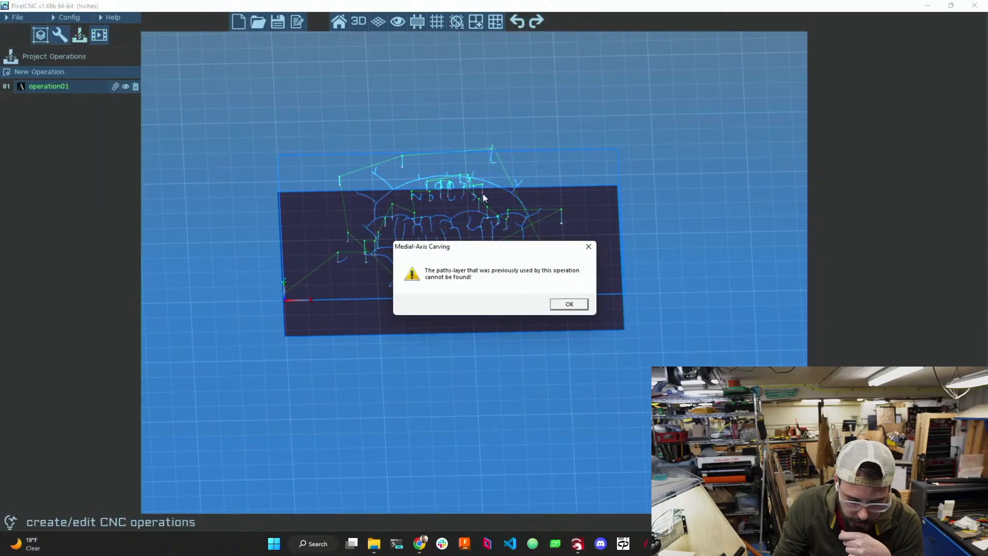
pyautogui.click(570, 304)
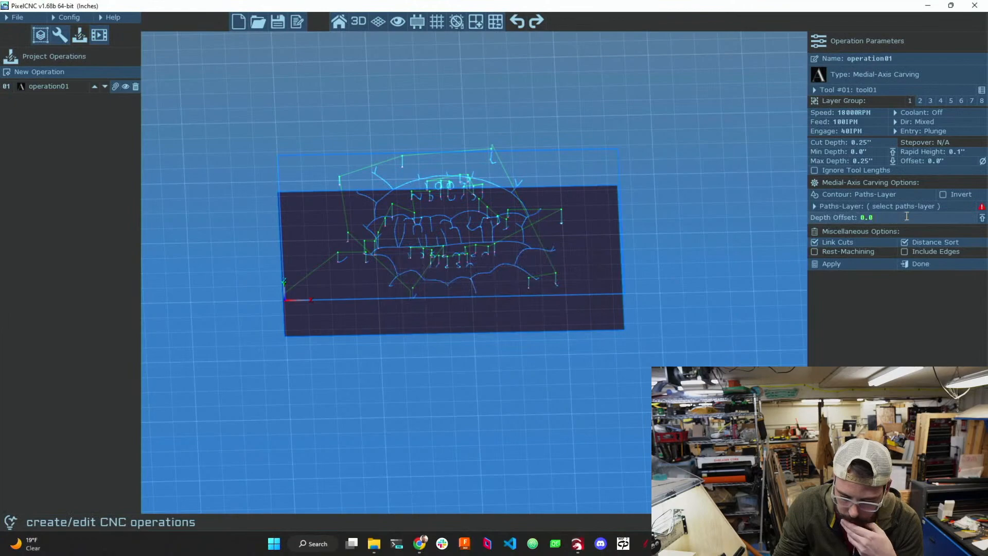
pyautogui.click(847, 215)
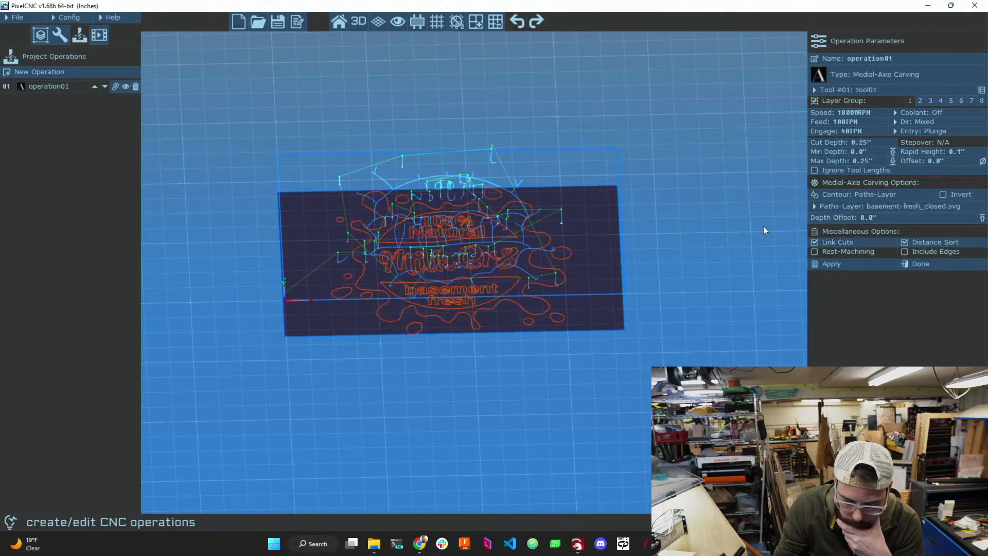
pyautogui.click(829, 264)
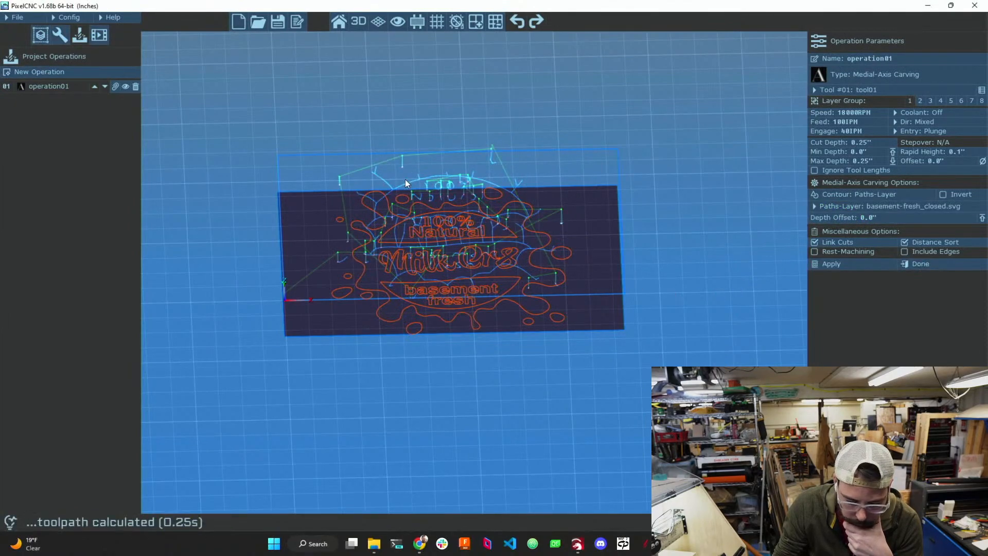
pyautogui.click(99, 35)
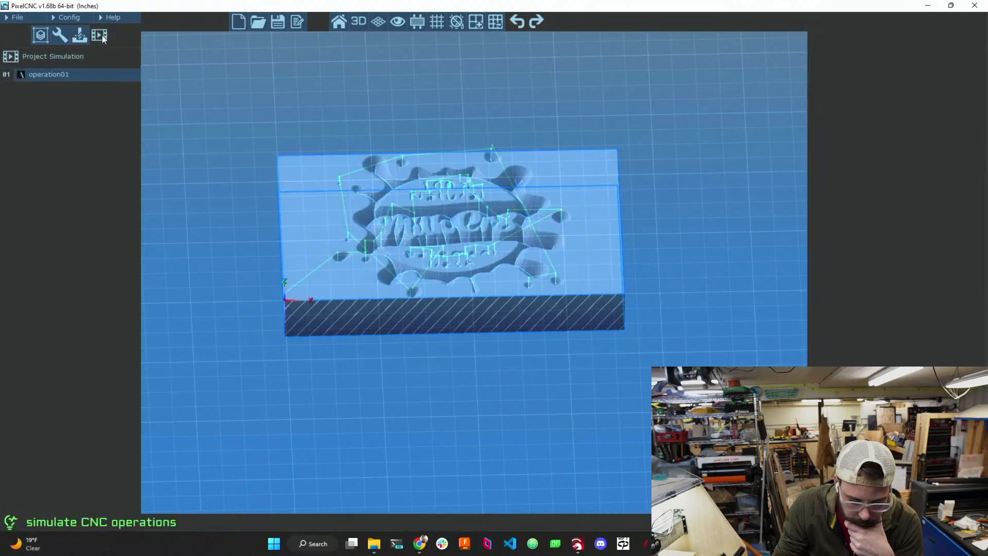
# - Reapply the parameters of operation01 to recalculate the carving toolpath
pyautogui.click(82, 38)
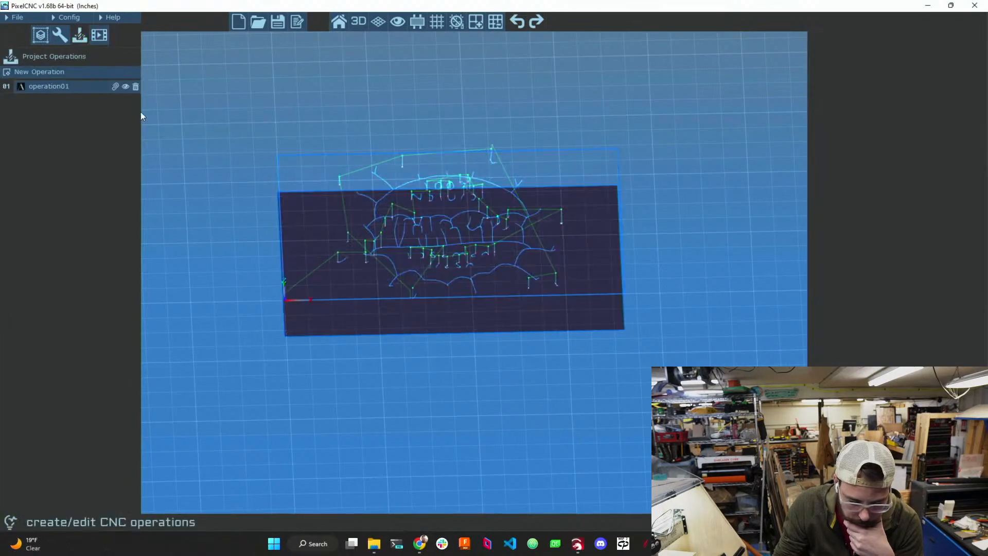
pyautogui.click(88, 86)
pyautogui.click(853, 264)
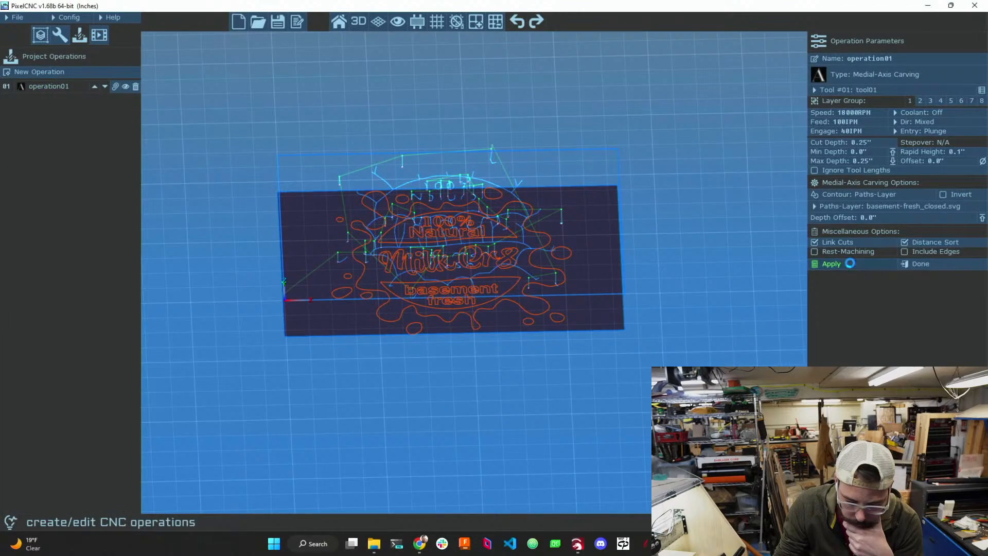
pyautogui.click(920, 265)
# - Examine the toolpath around the "basement fresh" lettering and view the simulated carving
pyautogui.scroll(6, 474, 290)
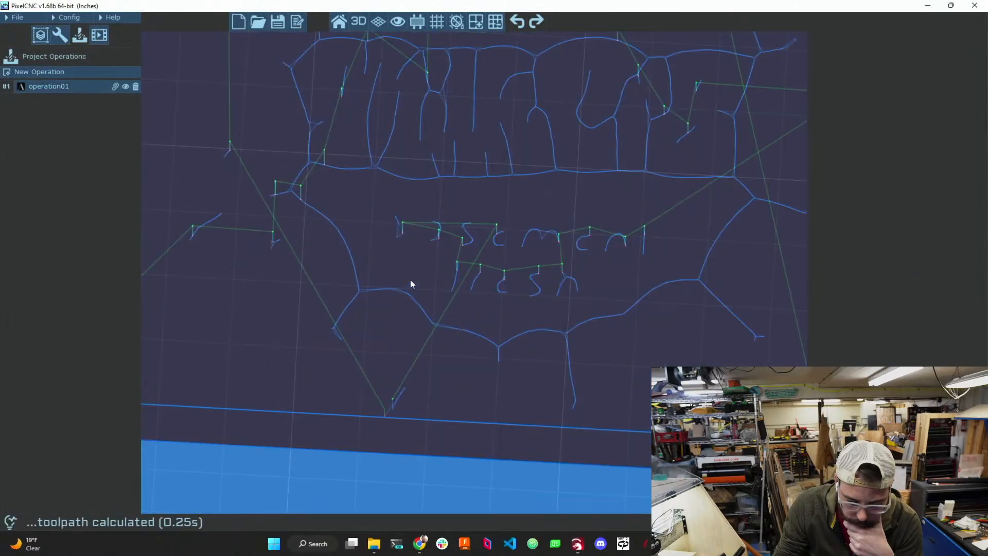
pyautogui.scroll(3, 409, 280)
pyautogui.scroll(-4, 409, 273)
pyautogui.scroll(-2, 409, 271)
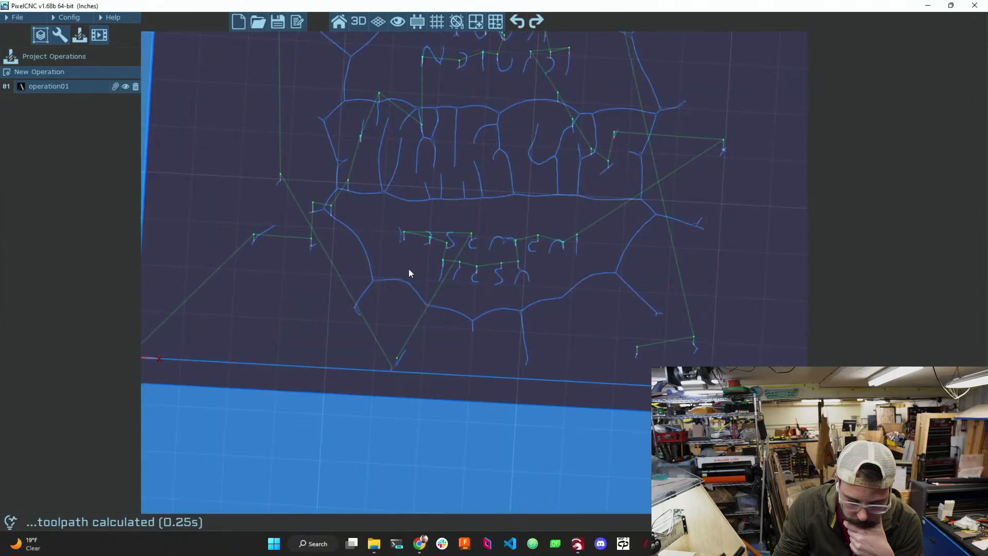
pyautogui.scroll(-2, 410, 273)
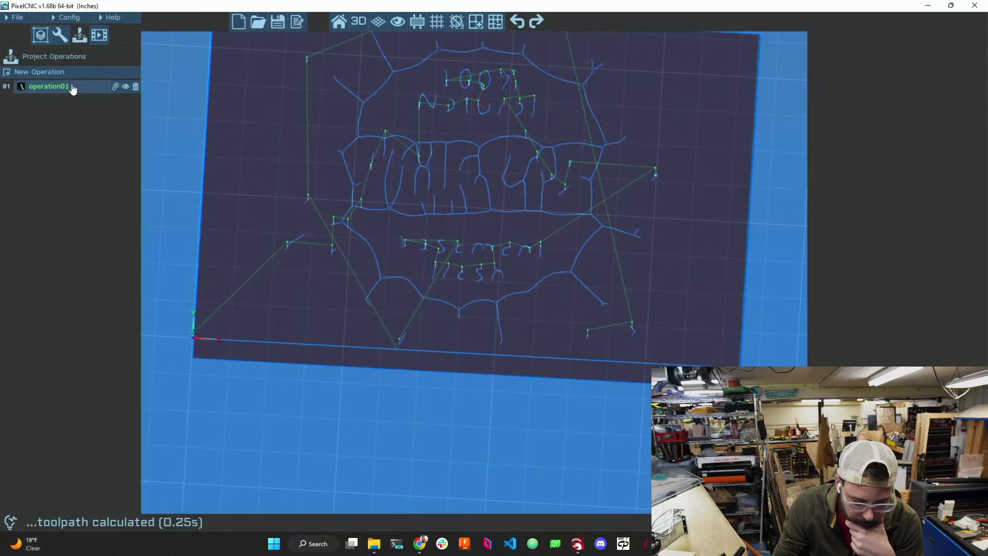
pyautogui.click(99, 35)
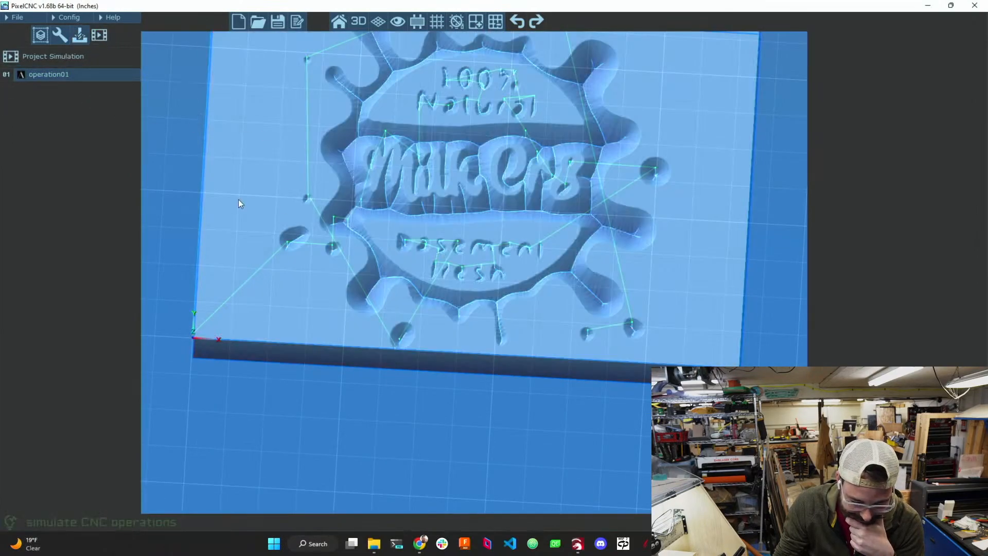
# - Scrub through the simulation of operation01 and examine the simulated carving around the lettering of the logo
pyautogui.click(47, 74)
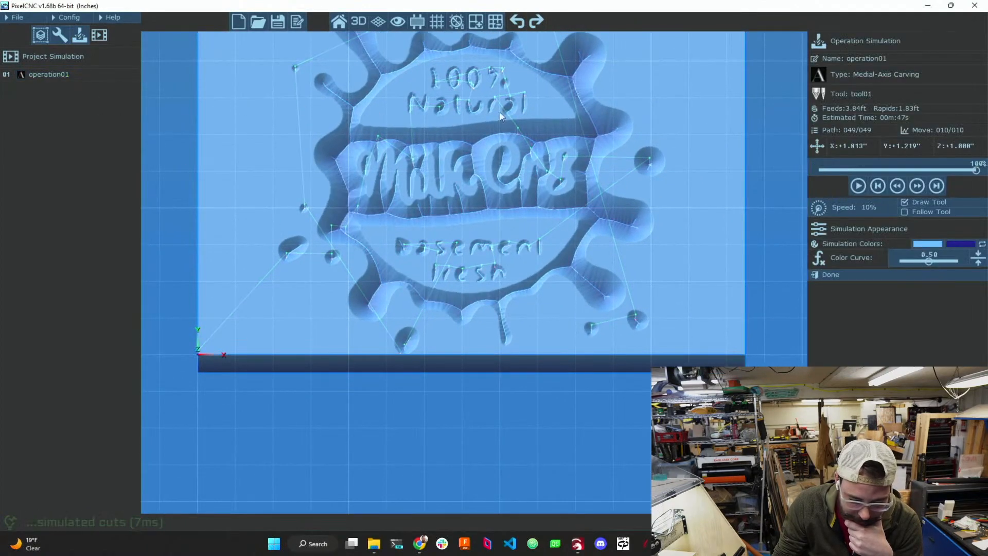
pyautogui.moveTo(975, 170); pyautogui.dragTo(832, 168)
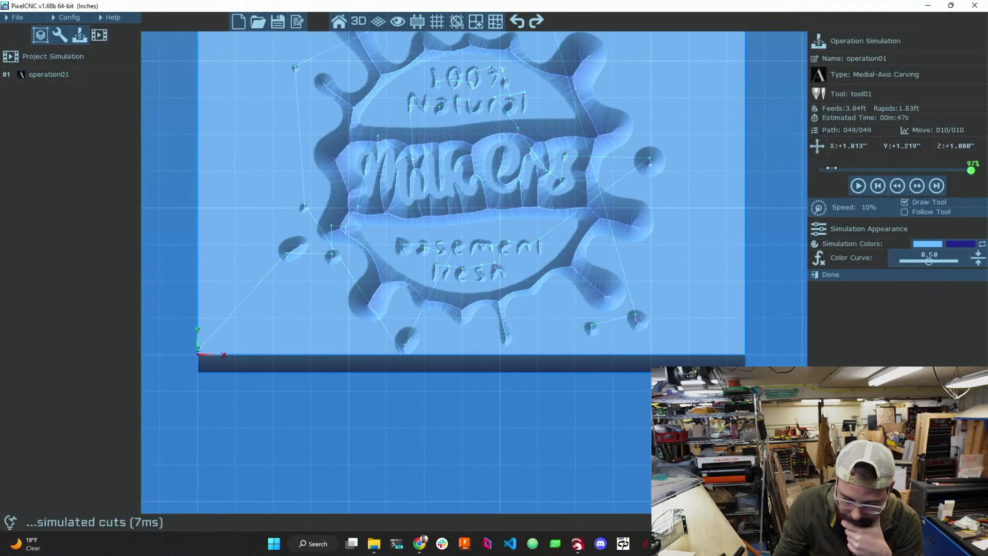
pyautogui.moveTo(894, 170); pyautogui.dragTo(906, 170)
pyautogui.click(983, 170)
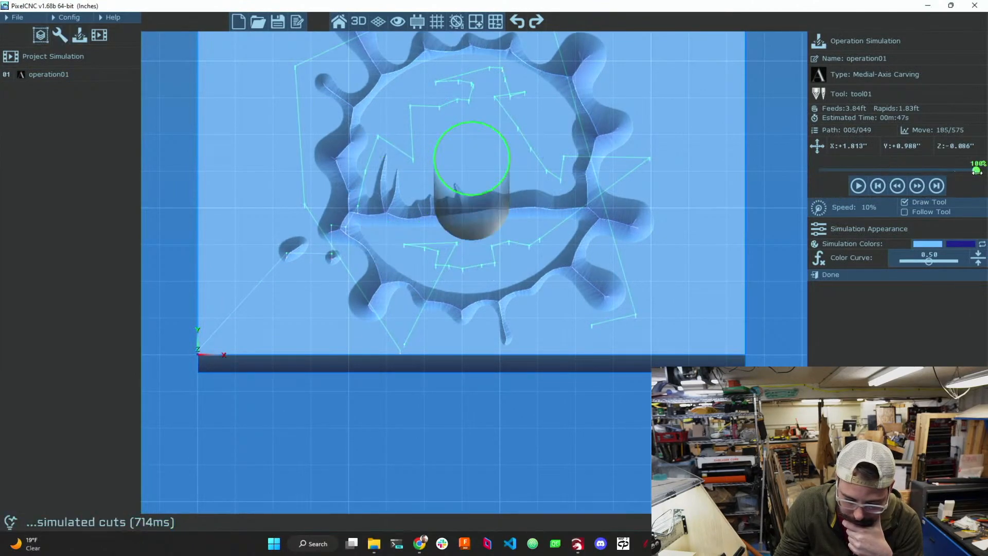
pyautogui.moveTo(977, 172); pyautogui.dragTo(913, 172)
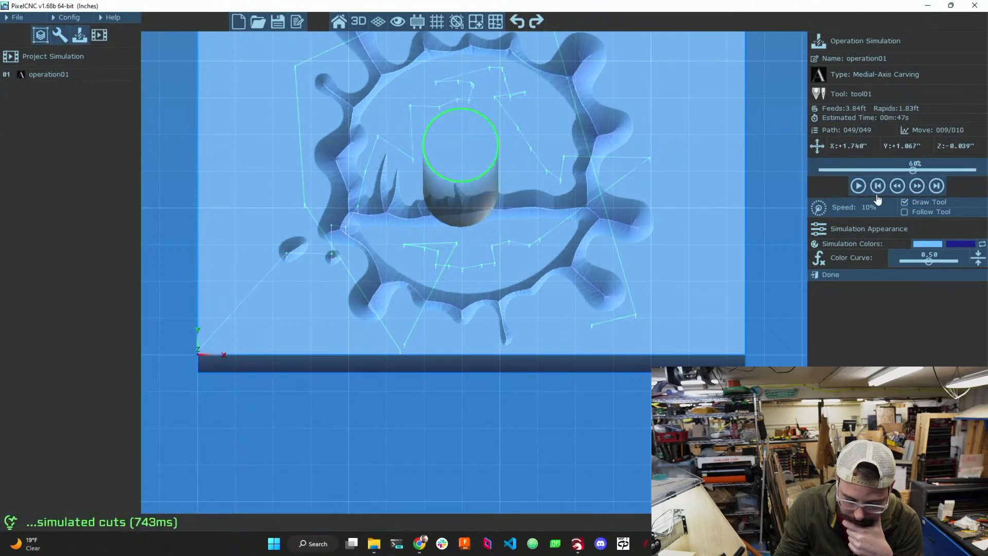
pyautogui.click(915, 169)
pyautogui.moveTo(932, 170); pyautogui.dragTo(977, 170)
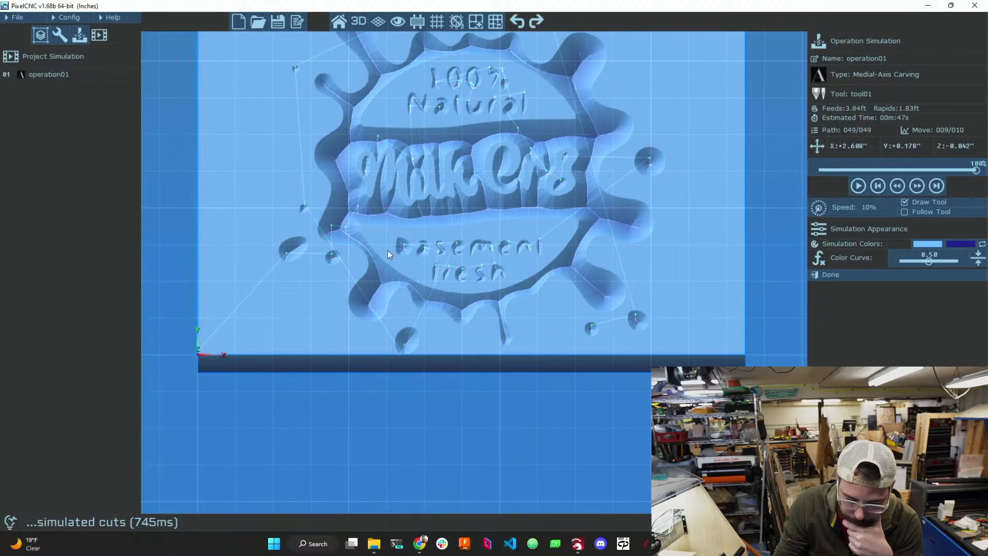
pyautogui.scroll(-3, 387, 251)
pyautogui.scroll(13, 388, 252)
pyautogui.scroll(-9, 428, 248)
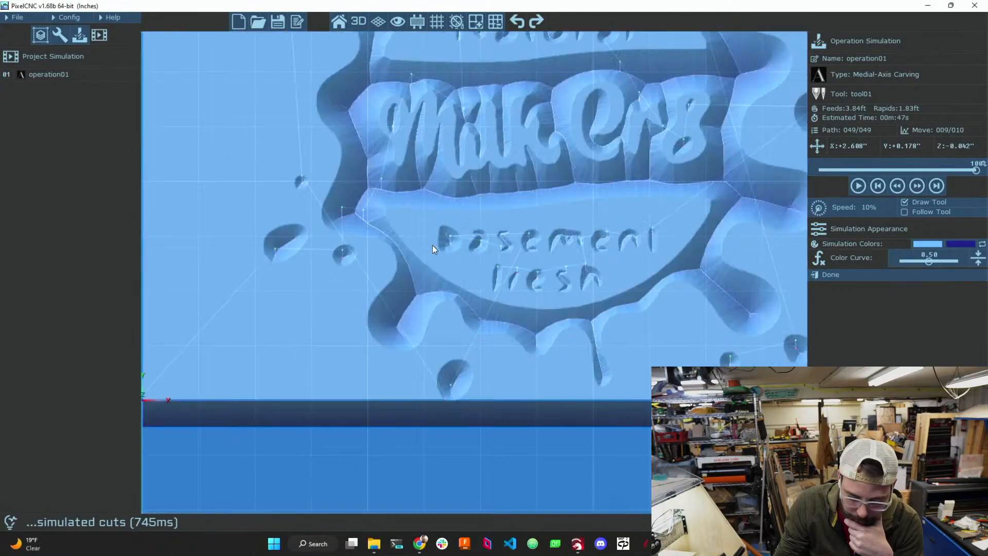
pyautogui.scroll(-5, 432, 245)
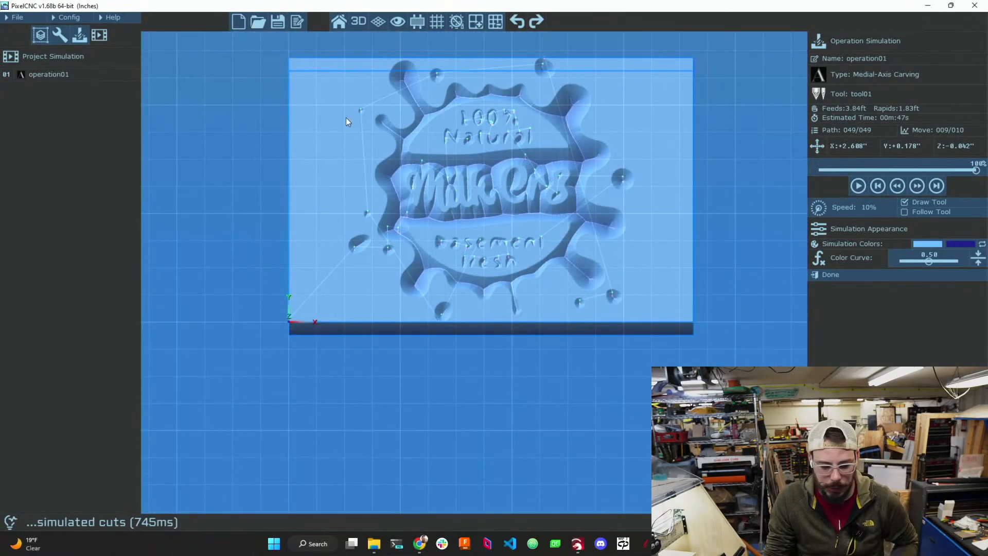
# - Set operation01's max depth to 0.5" and recalculate the Medial-Axis Carving toolpath
pyautogui.click(79, 39)
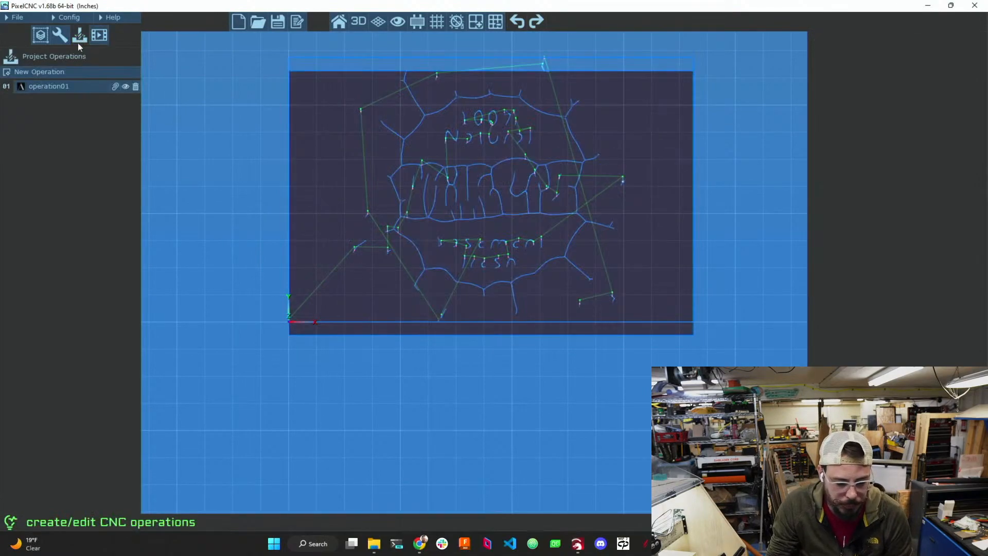
pyautogui.click(65, 87)
pyautogui.moveTo(525, 224); pyautogui.dragTo(558, 212)
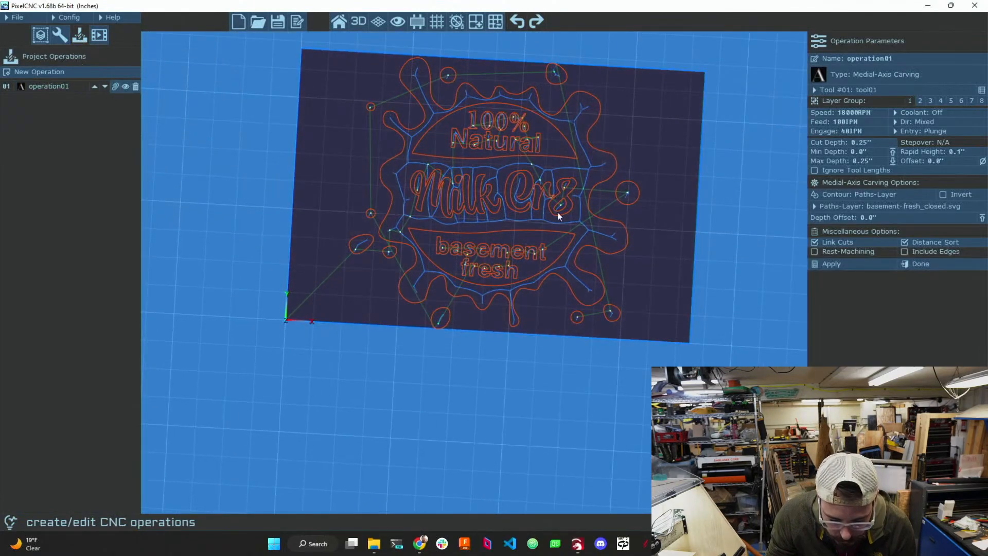
pyautogui.click(359, 22)
pyautogui.scroll(3, 465, 169)
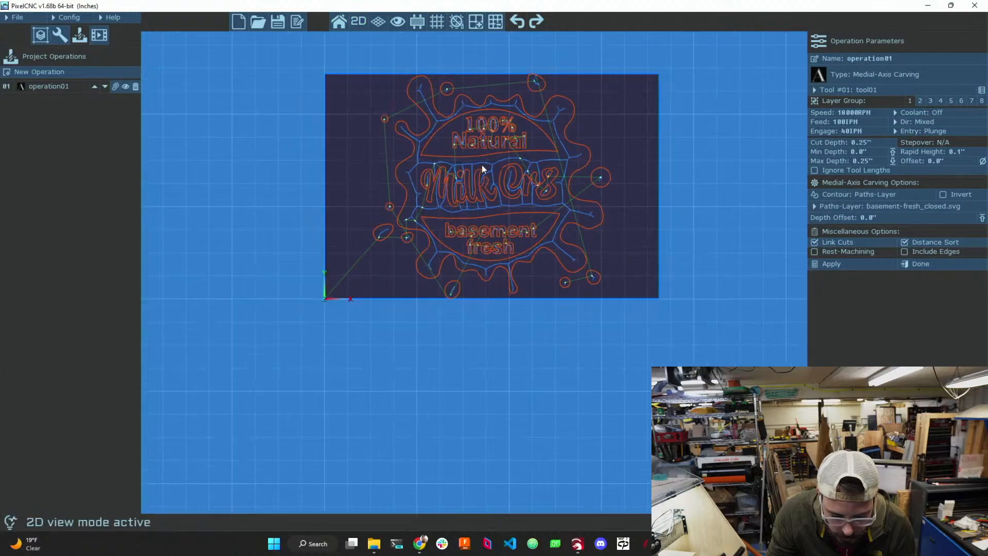
pyautogui.scroll(5, 465, 169)
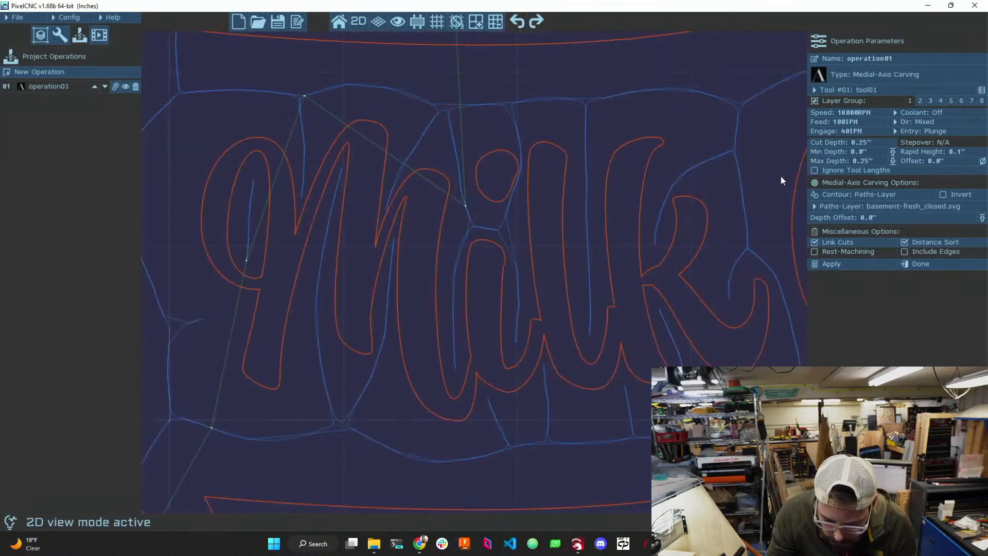
pyautogui.click(869, 161)
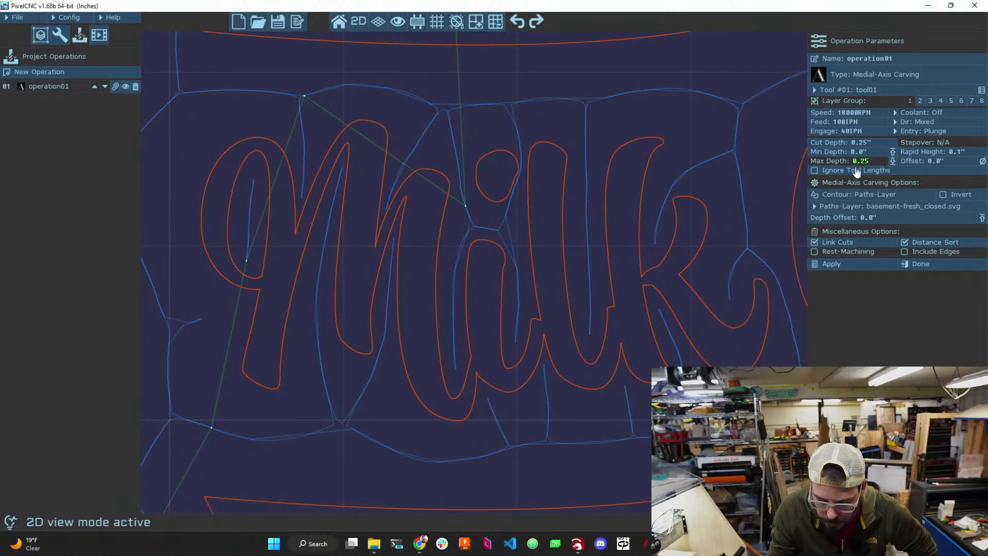
pyautogui.press('BackSpace')
pyautogui.press('BackSpace')
pyautogui.write('55')
pyautogui.press('BackSpace')
pyautogui.click(818, 265)
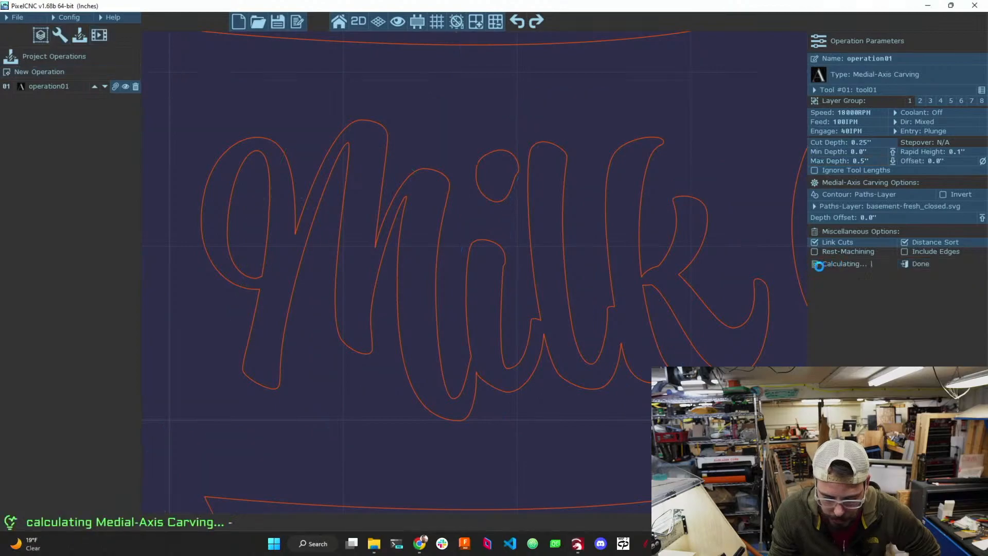
# - Examine the recalculated toolpath around the logo lettering in 2D and 3D, and view the simulated carving
pyautogui.scroll(-3, 700, 269)
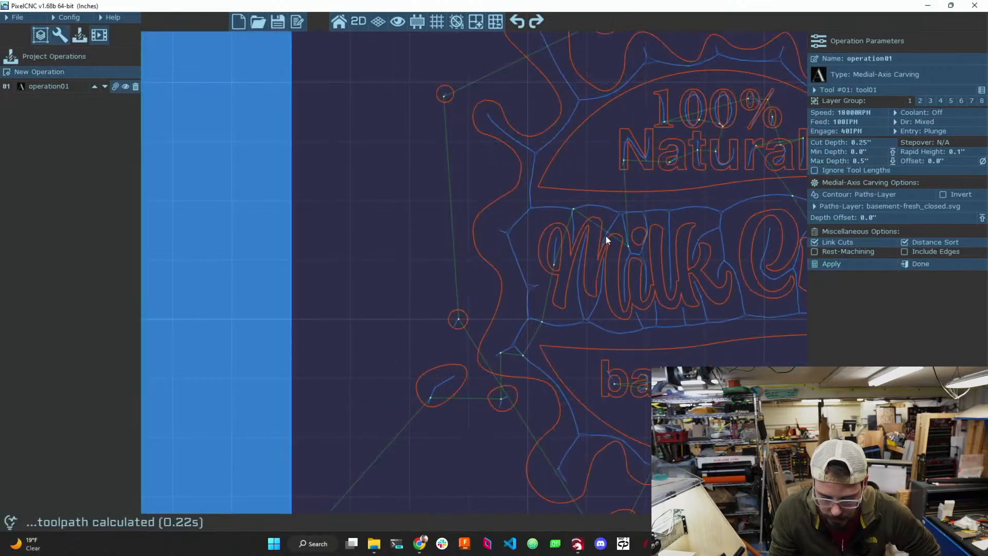
pyautogui.scroll(5, 609, 263)
pyautogui.scroll(-4, 541, 253)
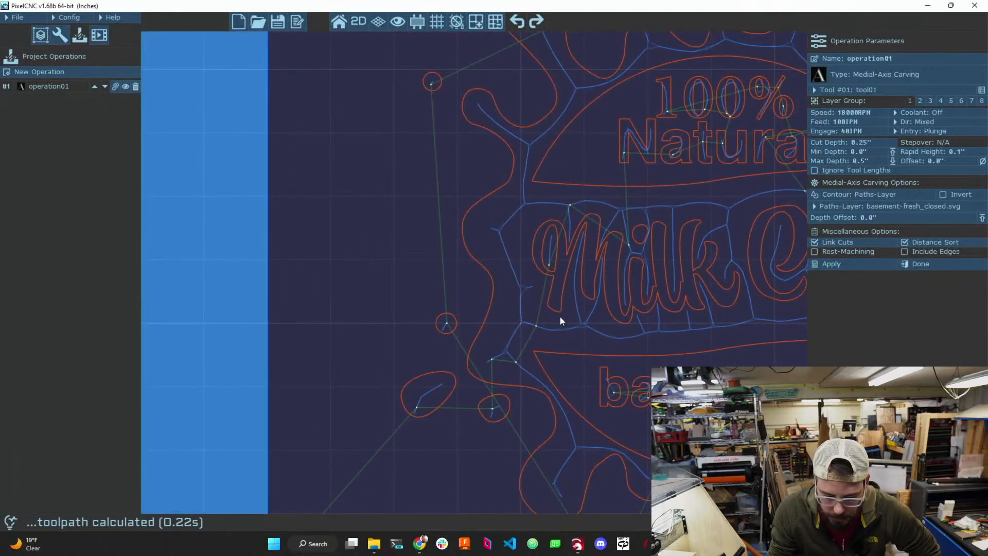
pyautogui.moveTo(560, 318); pyautogui.dragTo(547, 222, button='middle')
pyautogui.moveTo(632, 297); pyautogui.dragTo(475, 243, button='middle')
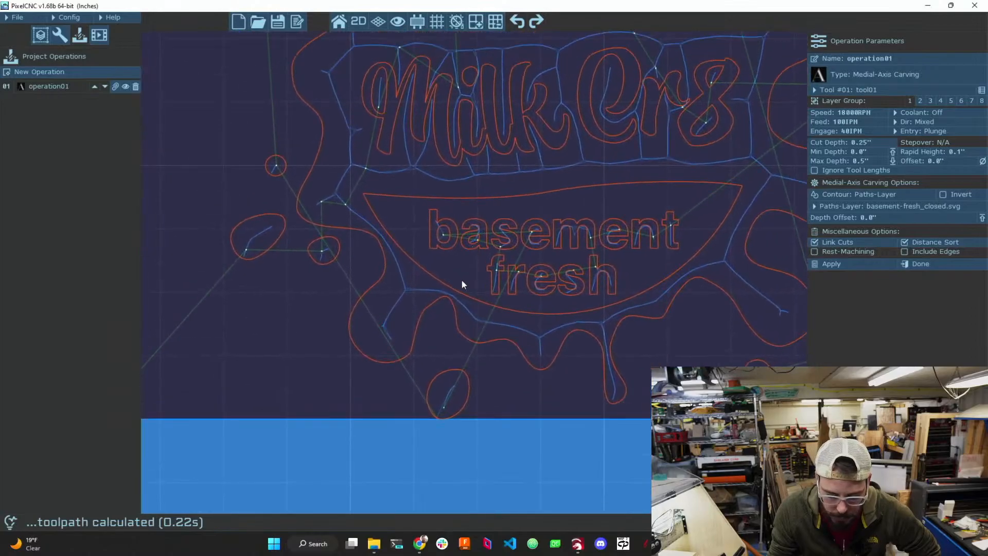
pyautogui.moveTo(459, 290); pyautogui.dragTo(494, 338, button='middle')
pyautogui.click(359, 21)
pyautogui.moveTo(408, 246); pyautogui.dragTo(369, 279)
pyautogui.scroll(-3, 342, 219)
pyautogui.scroll(3, 342, 217)
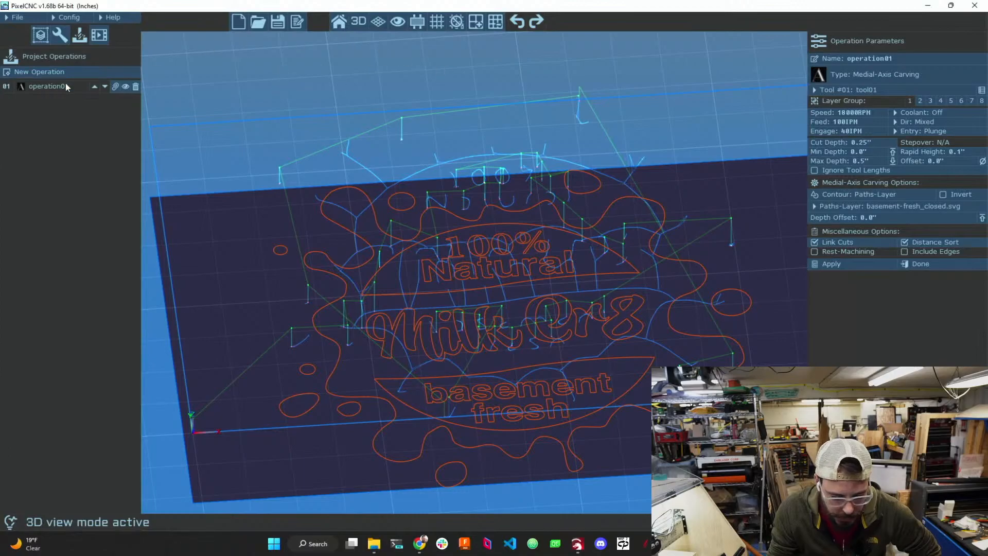
pyautogui.click(100, 36)
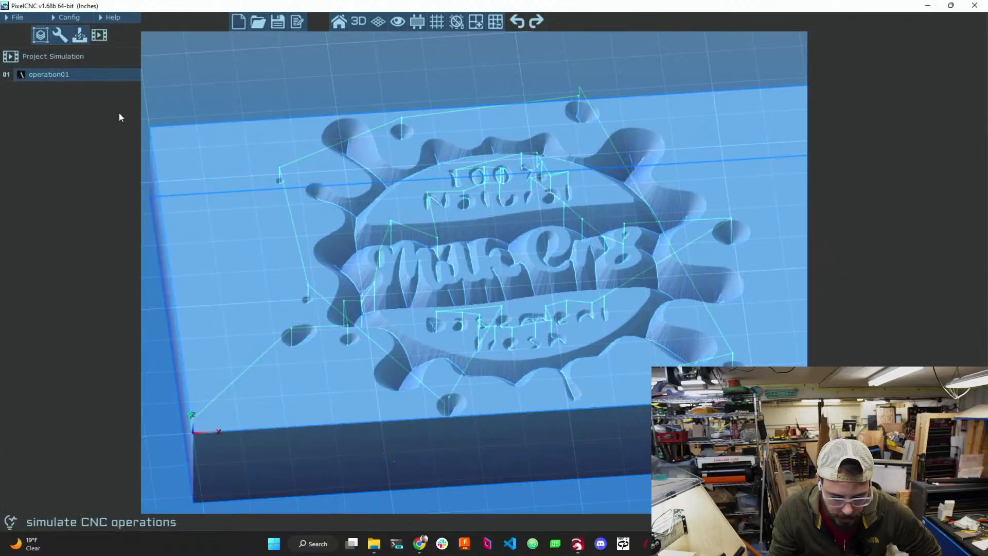
pyautogui.moveTo(329, 280); pyautogui.dragTo(322, 301)
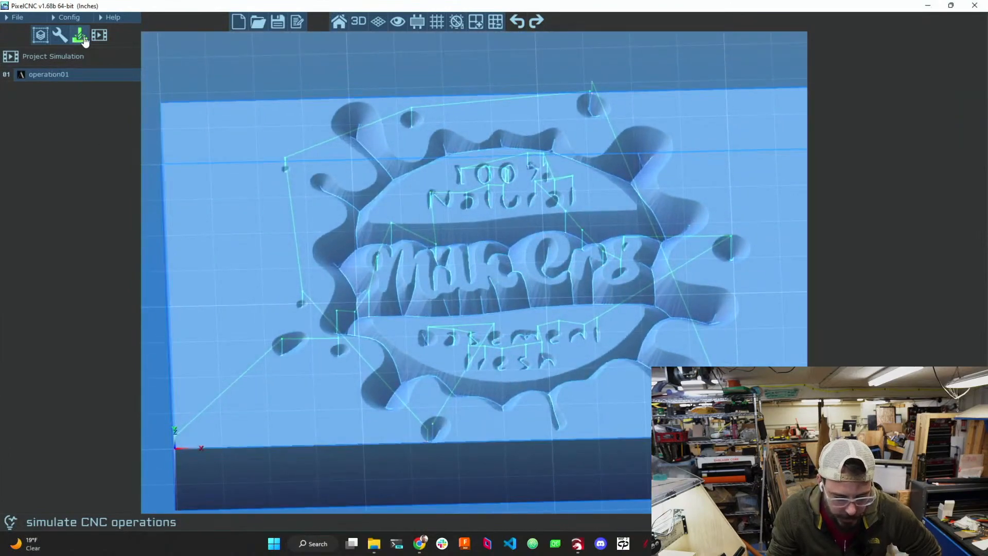
# - Change operation01's cut direction to Climb and recalculate its toolpath
pyautogui.click(83, 39)
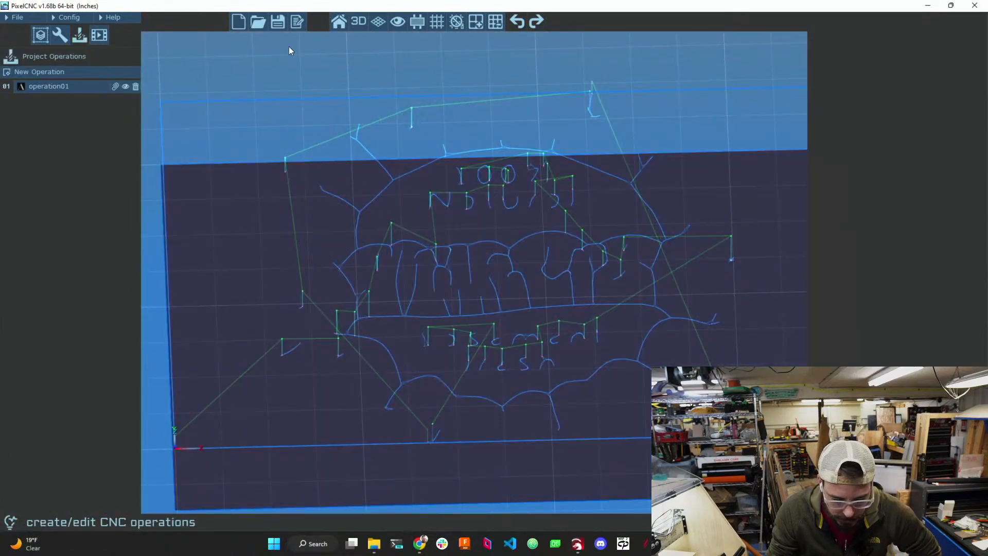
pyautogui.click(49, 86)
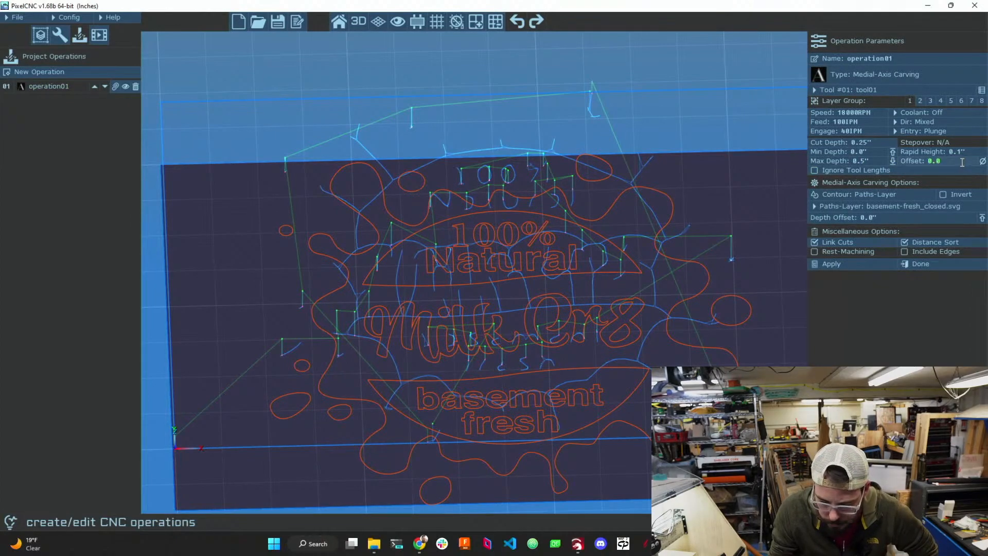
pyautogui.click(916, 122)
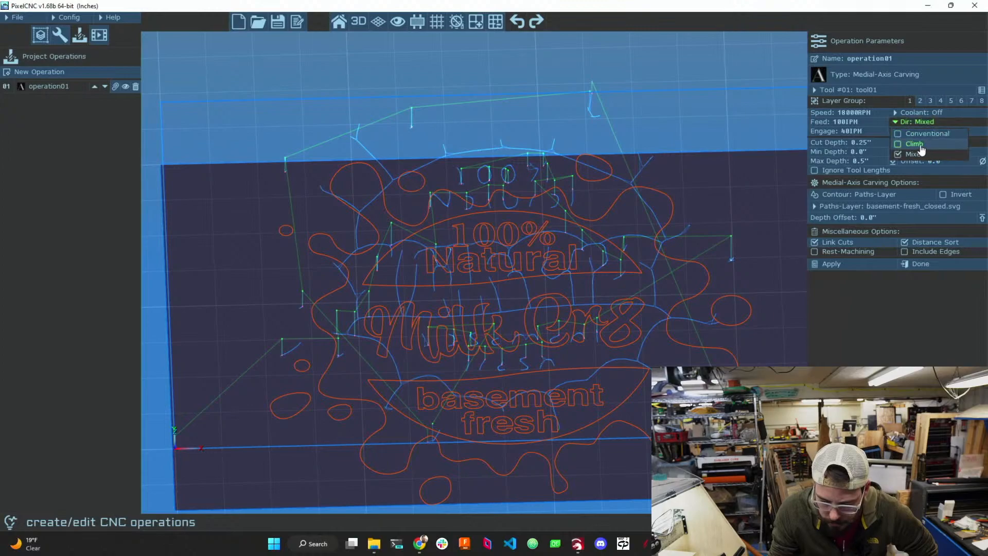
pyautogui.click(915, 144)
pyautogui.click(858, 265)
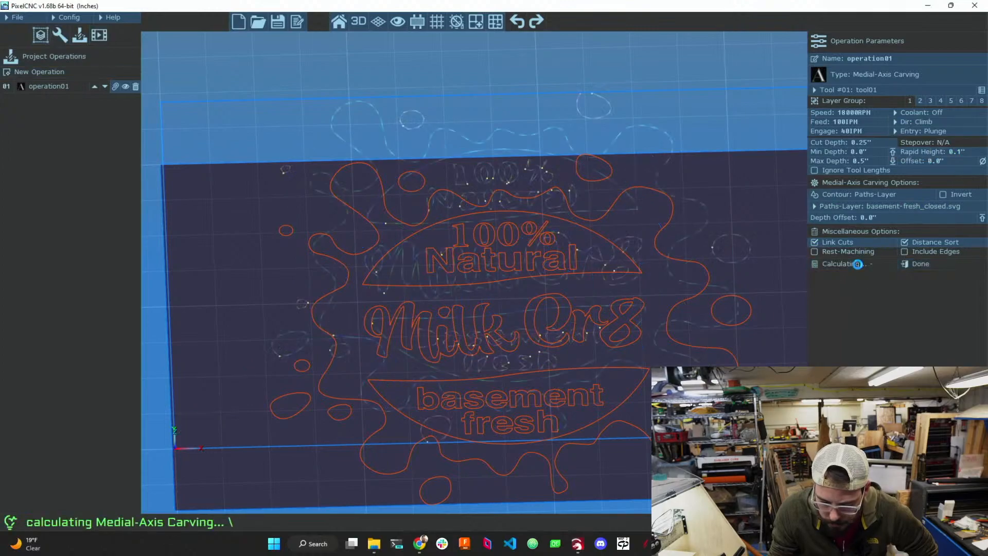
pyautogui.moveTo(716, 310); pyautogui.dragTo(694, 295)
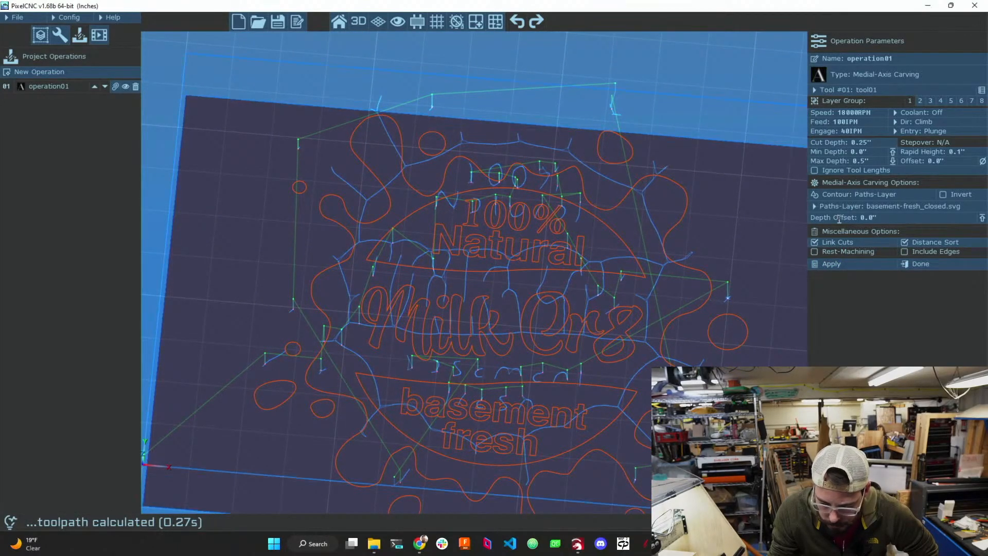
# - Cycle operation01's contour source, reselect basement-fresh_closed.svg as its paths layer and recalculate the toolpath
pyautogui.click(832, 195)
pyautogui.click(833, 195)
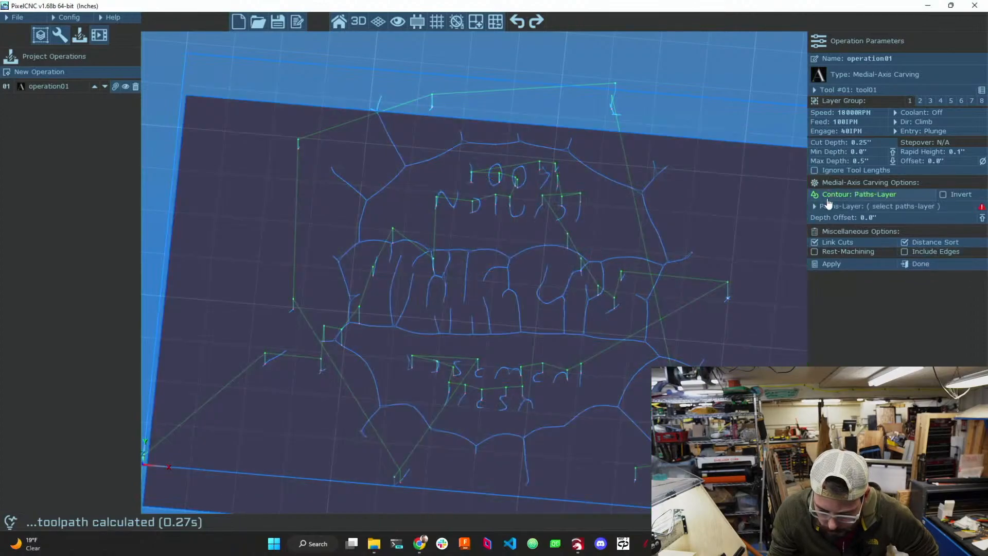
pyautogui.click(815, 207)
pyautogui.click(850, 219)
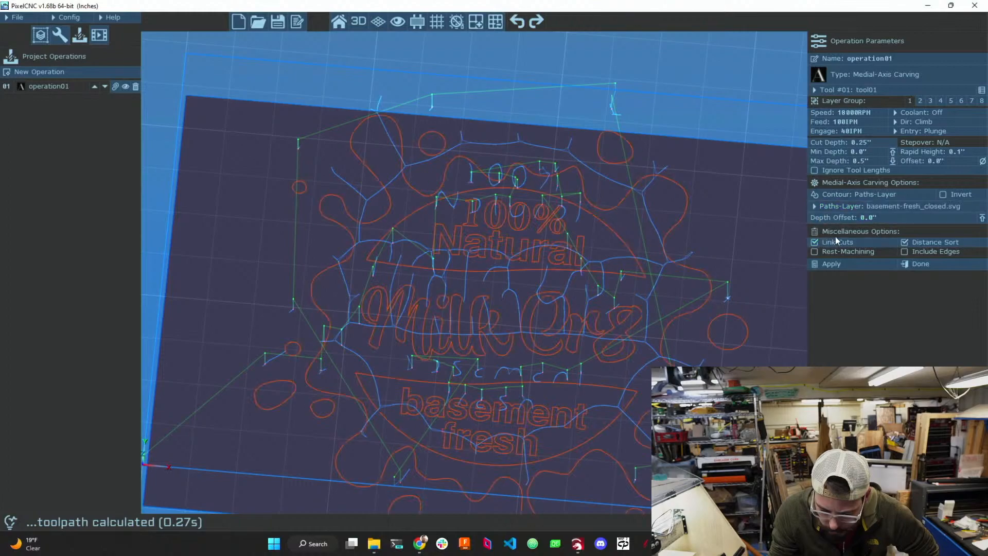
pyautogui.click(864, 274)
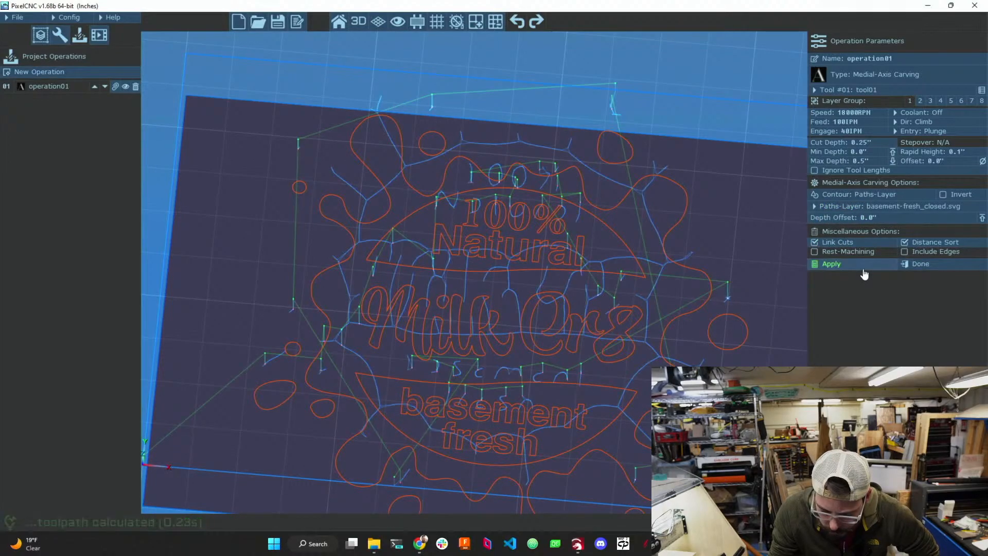
pyautogui.moveTo(731, 302); pyautogui.dragTo(695, 293)
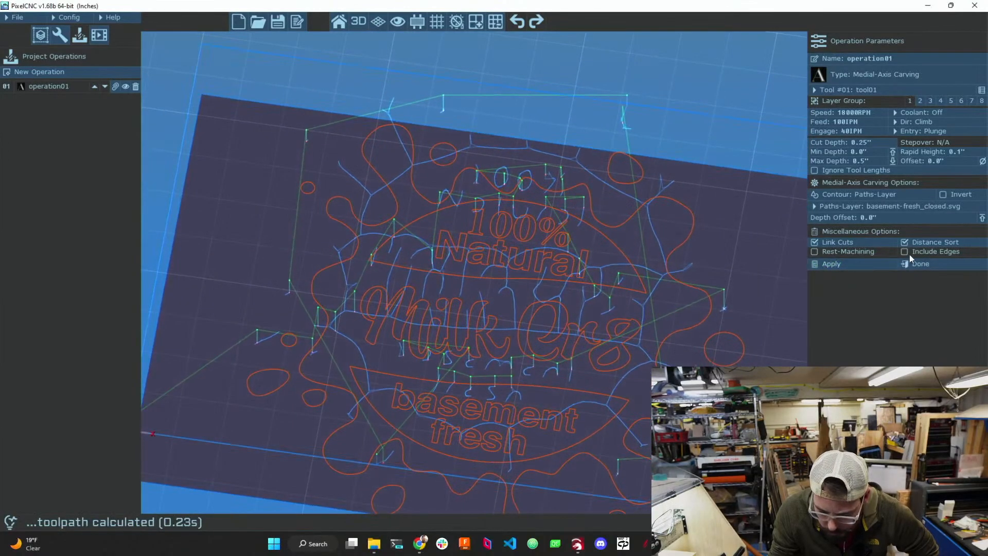
# - Disable Distance Sort for operation01, recalculate the toolpath and close its parameters
pyautogui.click(921, 242)
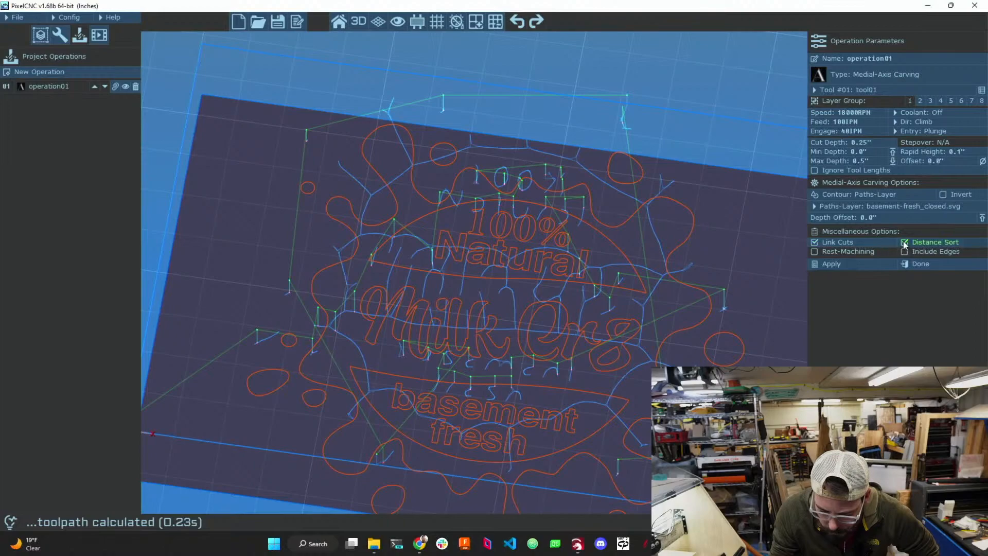
pyautogui.click(856, 268)
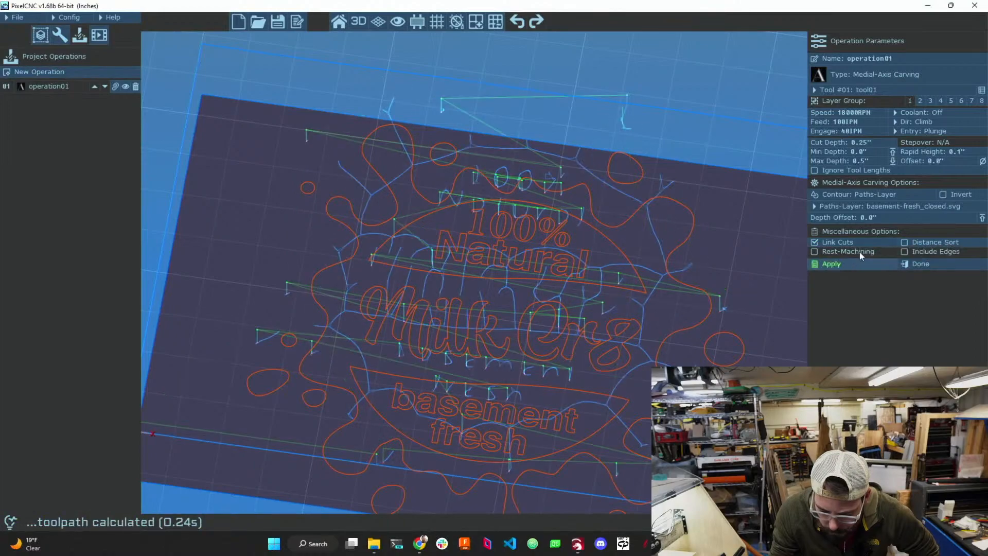
pyautogui.click(908, 221)
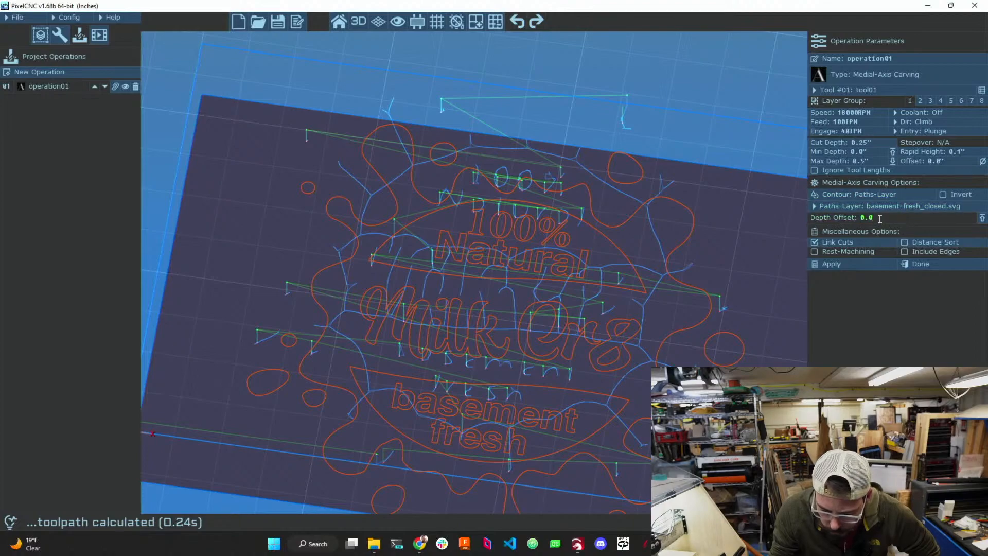
pyautogui.click(819, 265)
pyautogui.click(927, 265)
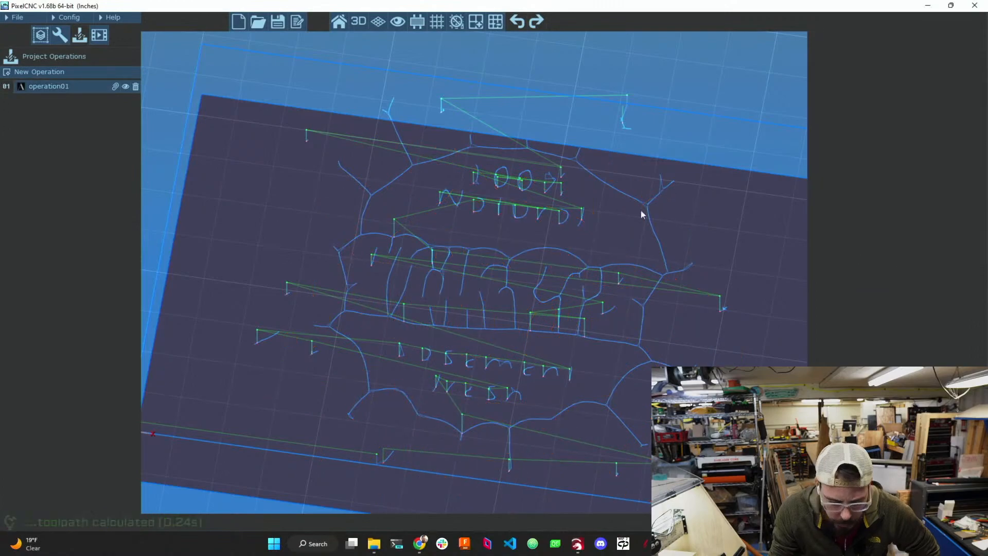
# - Try to add a Standard Stippling operation with its default parameters and calculate its toolpath, and discard the new operation
pyautogui.click(39, 72)
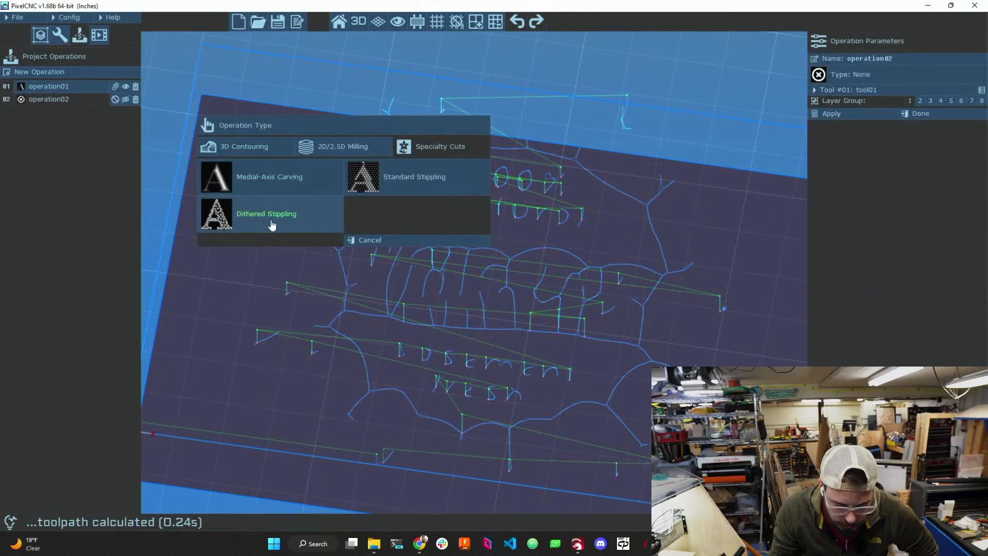
pyautogui.click(366, 177)
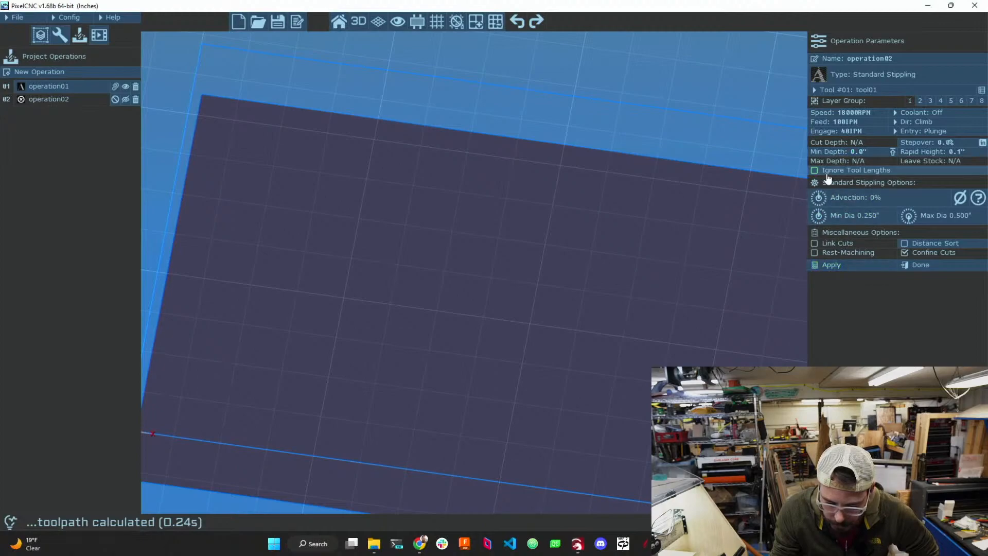
pyautogui.click(855, 272)
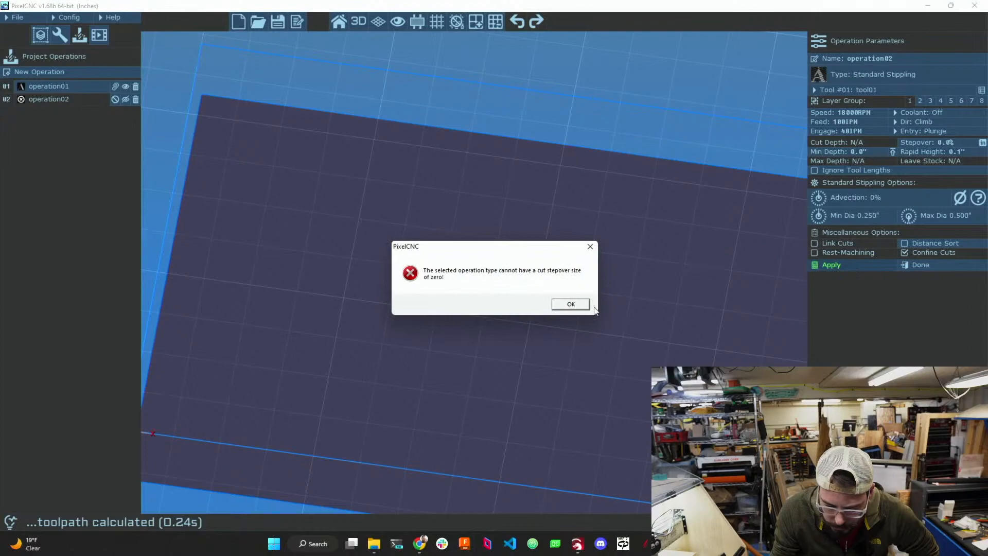
pyautogui.click(567, 305)
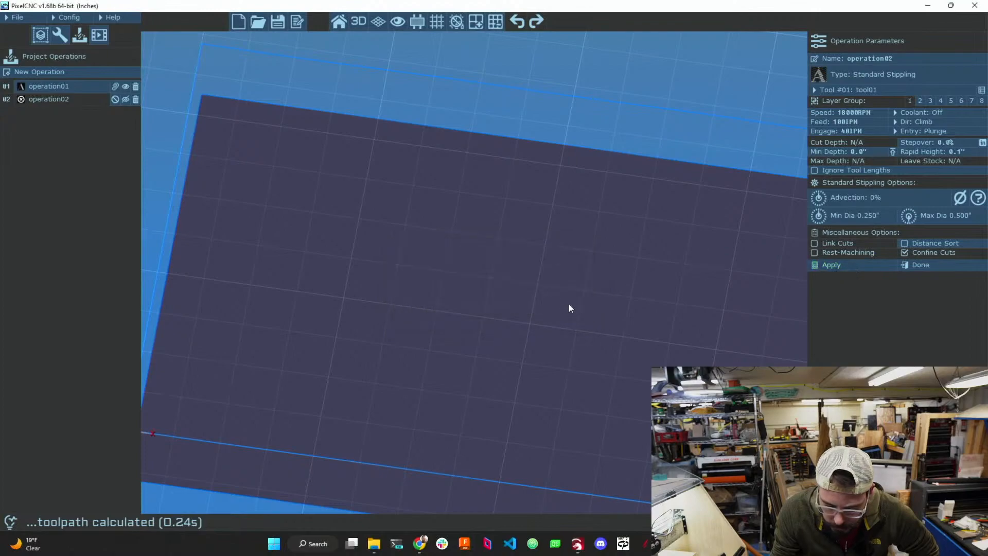
pyautogui.click(926, 267)
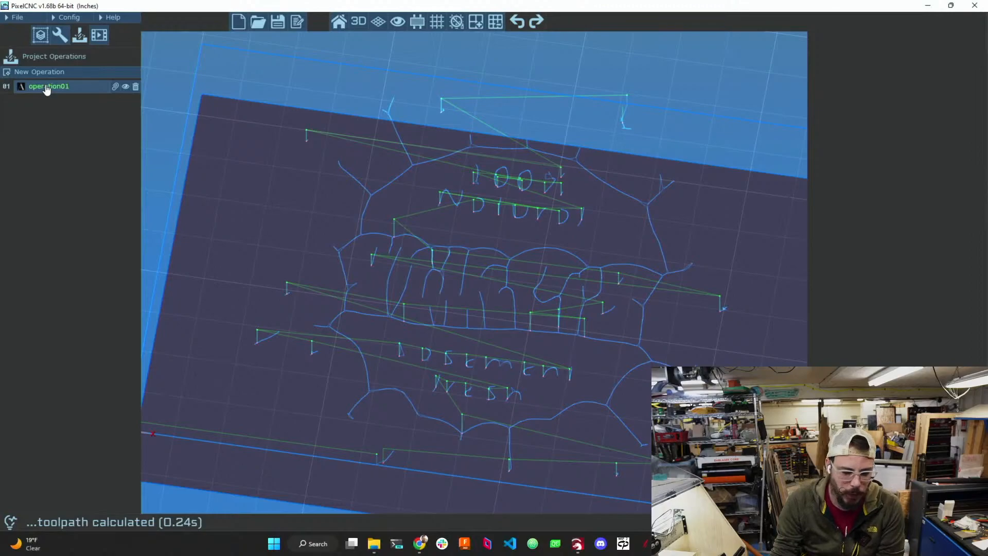
pyautogui.click(66, 74)
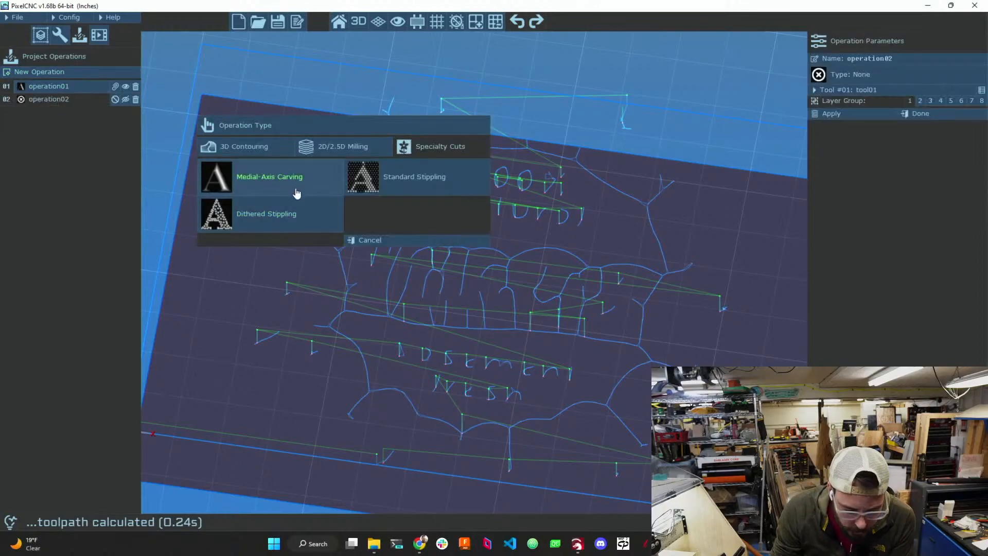
pyautogui.click(335, 150)
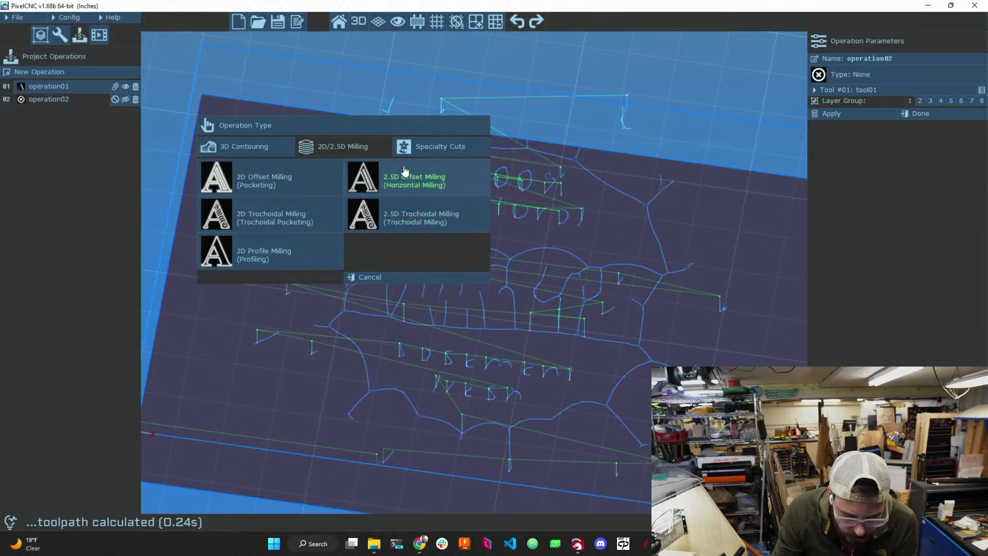
pyautogui.click(411, 153)
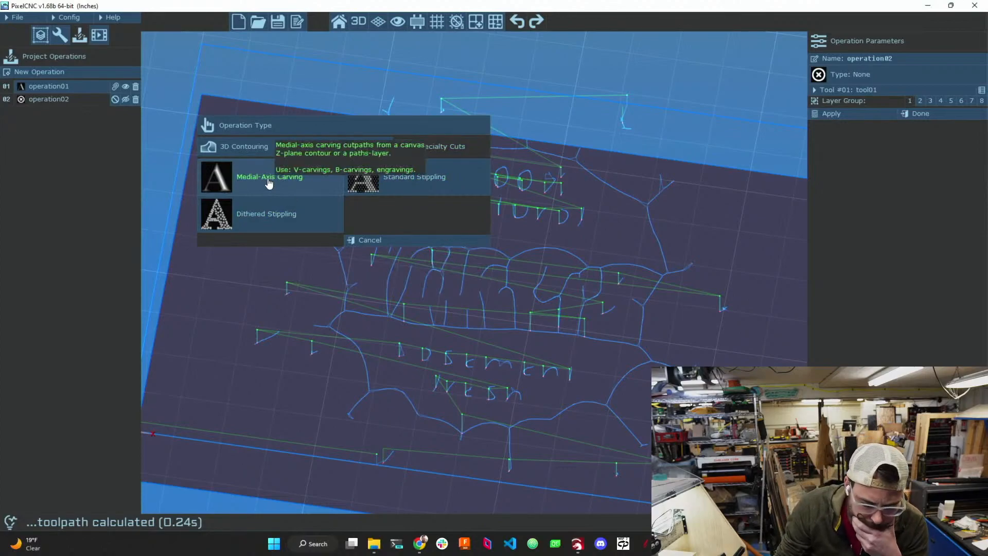
pyautogui.click(364, 241)
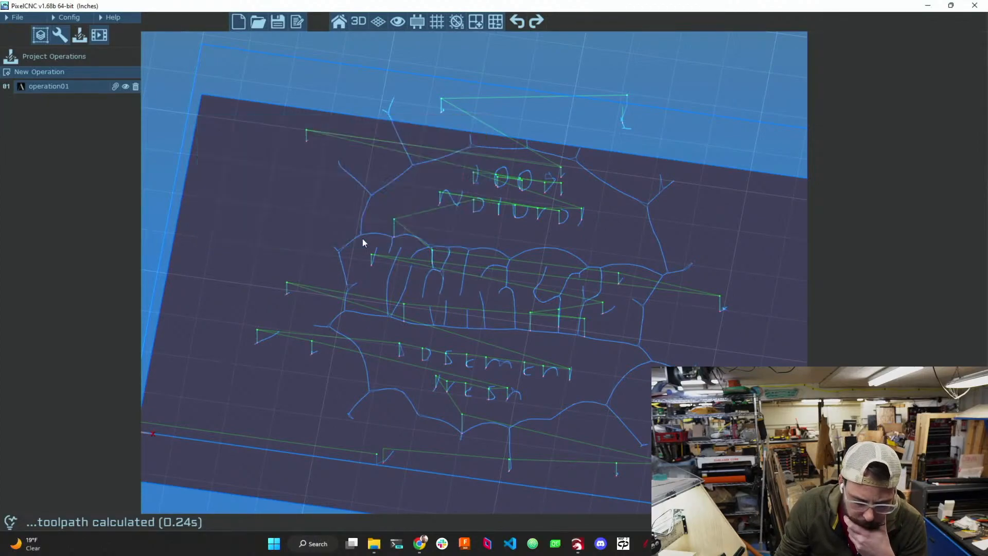
# - Set operation01's max depth to 0.15" and recalculate its toolpath
pyautogui.click(68, 87)
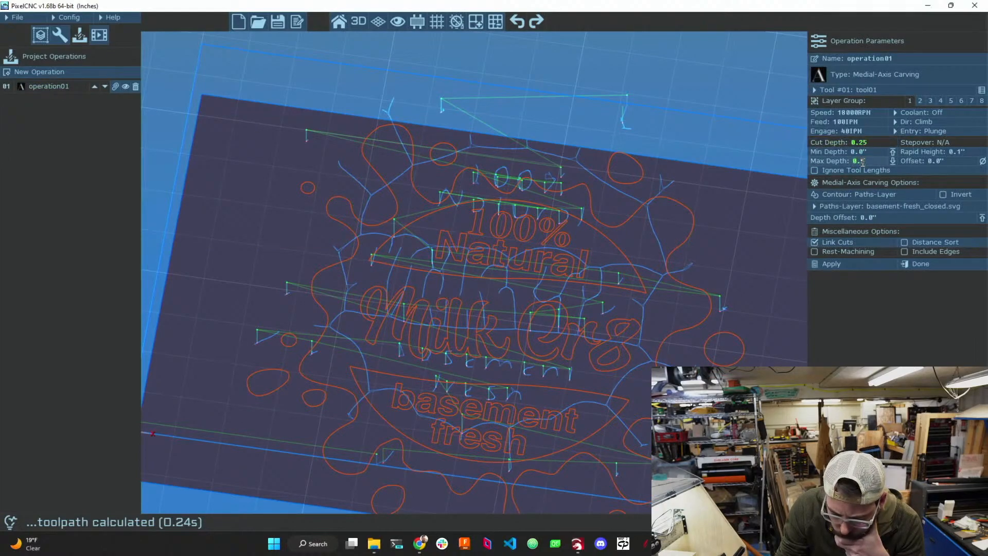
pyautogui.press('BackSpace')
pyautogui.write('15')
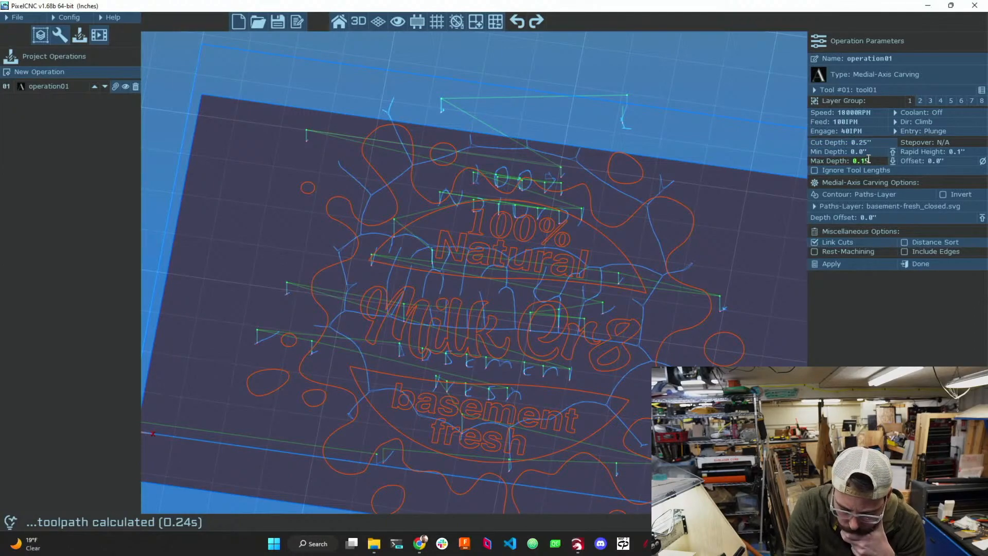
pyautogui.click(866, 263)
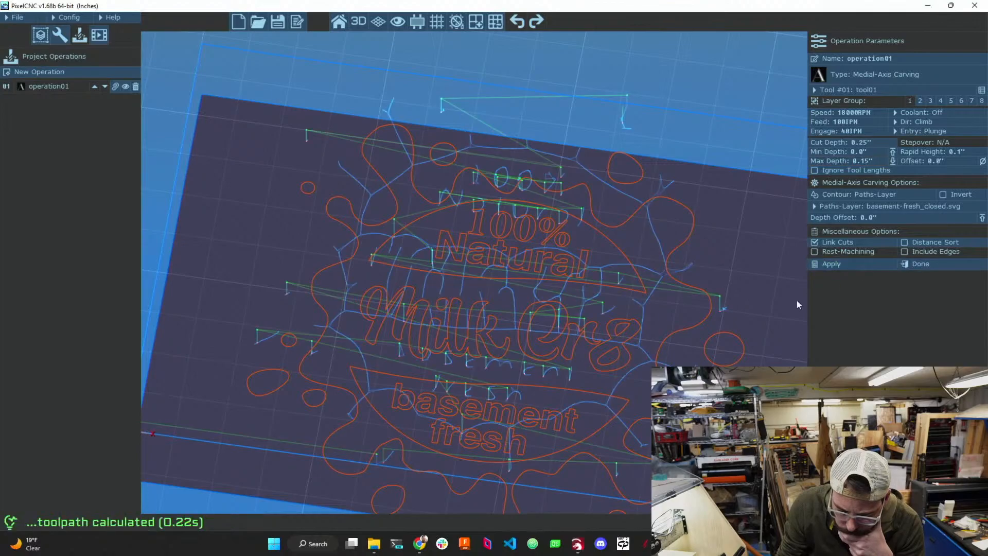
# - Set operation01's depth offset to 0.1" and recalculate its medial-axis toolpath
pyautogui.moveTo(608, 289); pyautogui.dragTo(526, 391)
pyautogui.scroll(10, 413, 375)
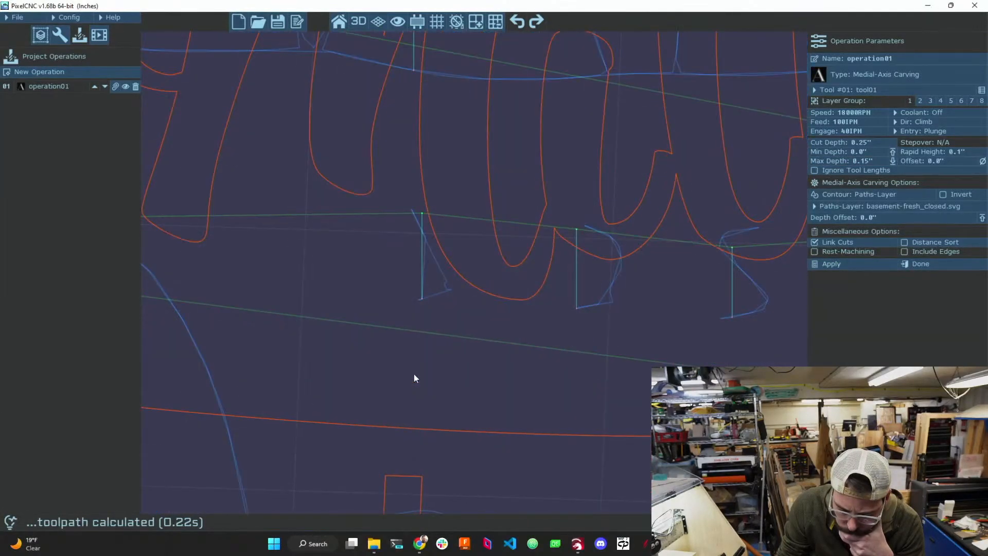
pyautogui.scroll(-5, 414, 378)
pyautogui.scroll(5, 417, 361)
pyautogui.scroll(-5, 413, 347)
pyautogui.moveTo(415, 373); pyautogui.dragTo(463, 378)
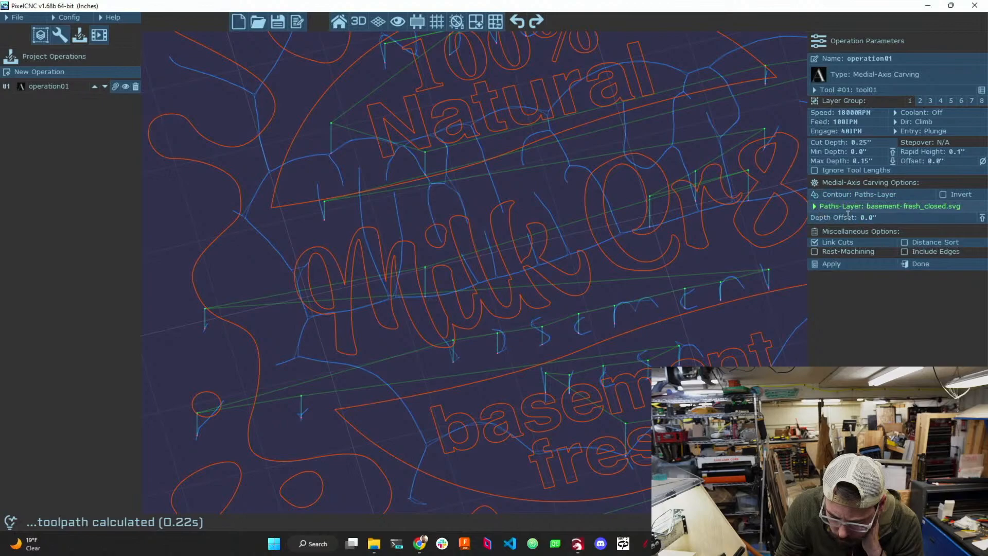
pyautogui.click(869, 217)
pyautogui.doubleClick(882, 217)
pyautogui.click(870, 216)
pyautogui.write('1')
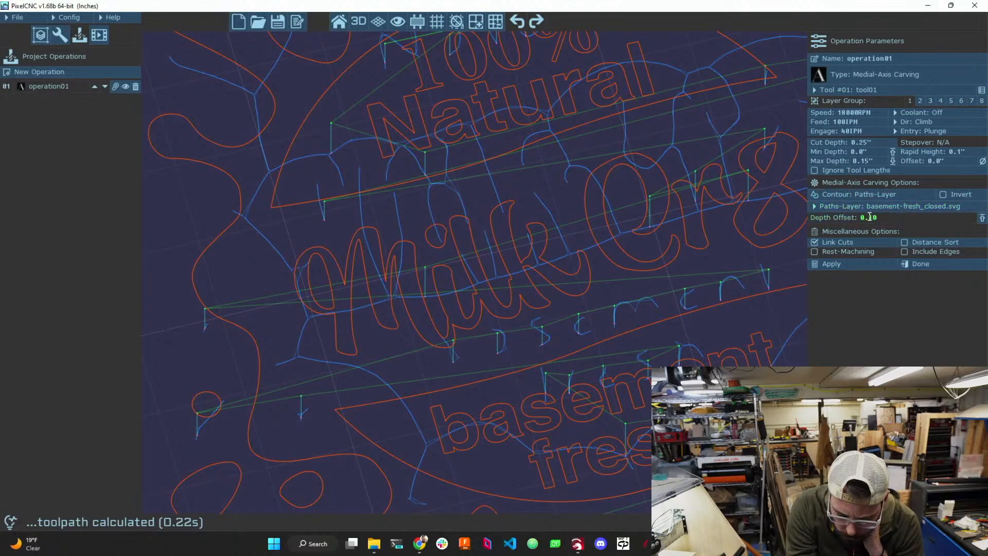
pyautogui.click(859, 266)
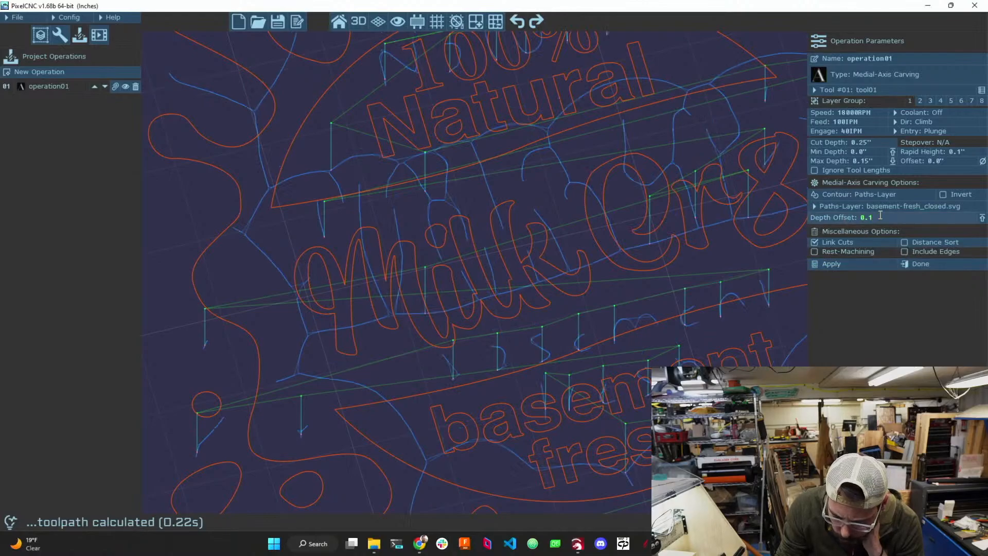
# - Invert the contour of operation01, recalculate its toolpath and close its parameters
pyautogui.click(944, 195)
pyautogui.click(854, 265)
pyautogui.scroll(5, 468, 322)
pyautogui.scroll(-6, 469, 324)
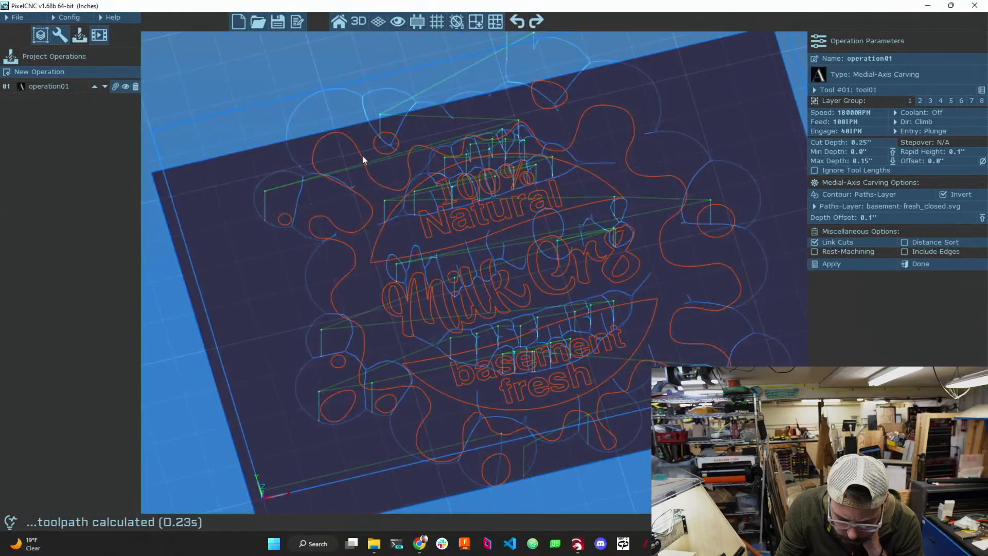
pyautogui.click(849, 264)
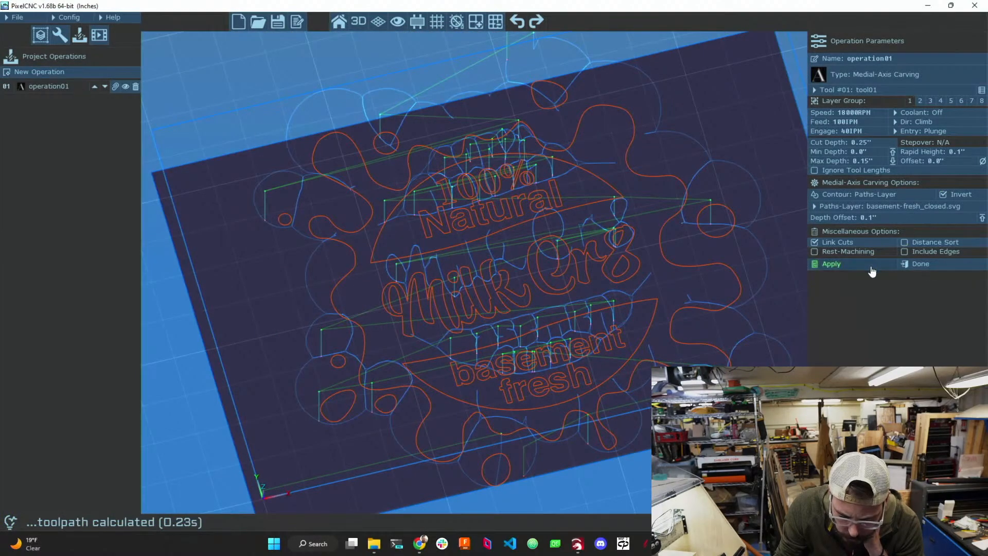
pyautogui.click(925, 265)
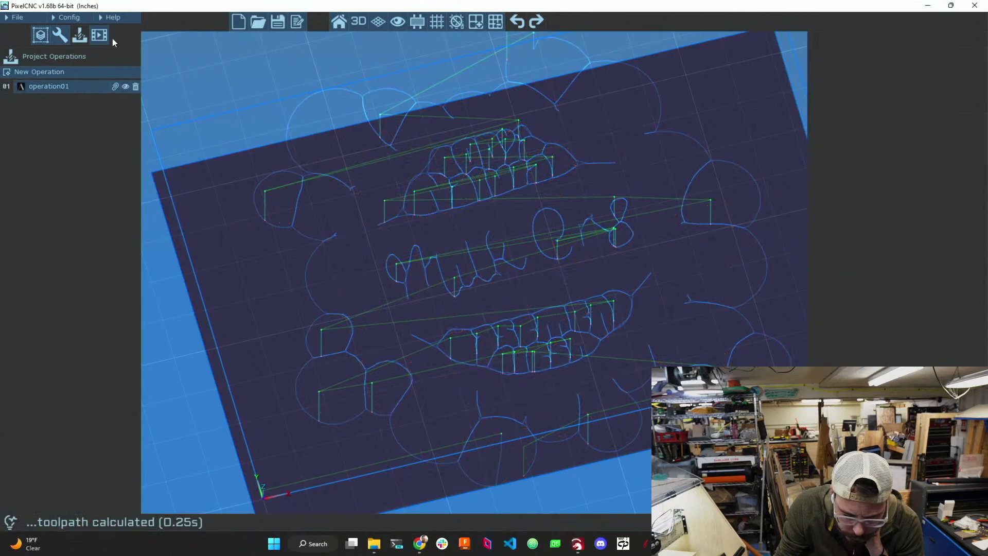
# - Simulate operation01's inverted carving and view the resulting cuts on the stock
pyautogui.click(99, 35)
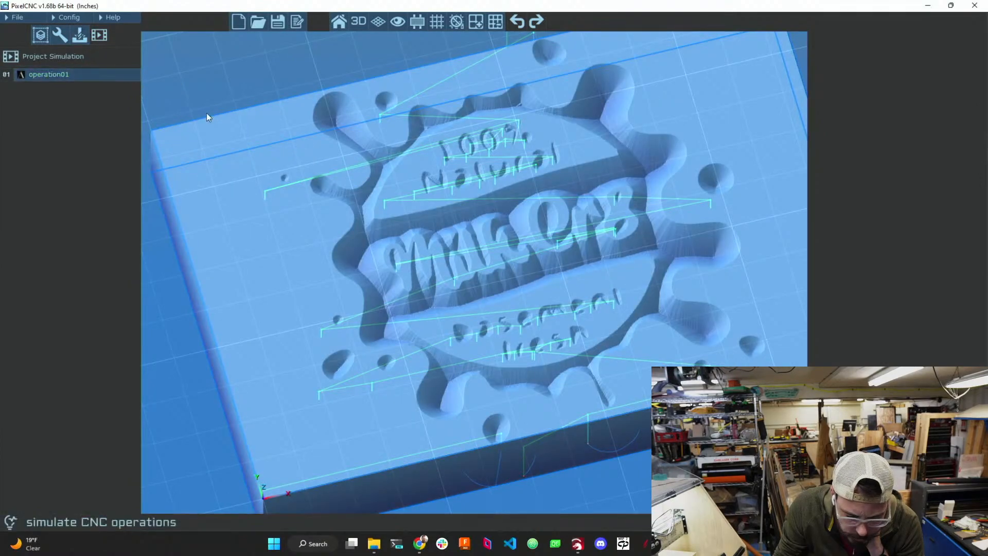
pyautogui.moveTo(251, 190); pyautogui.dragTo(305, 196)
pyautogui.click(72, 76)
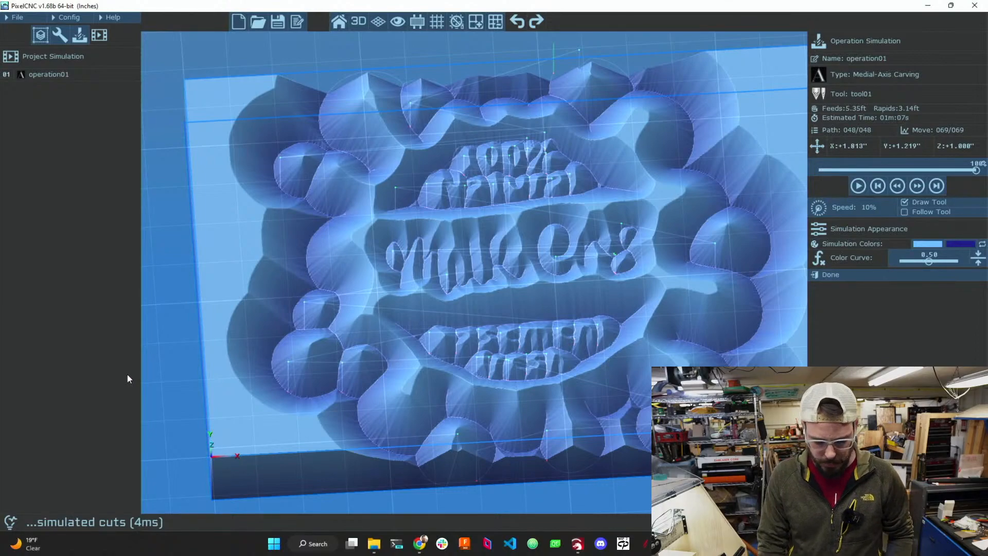
pyautogui.press('super')
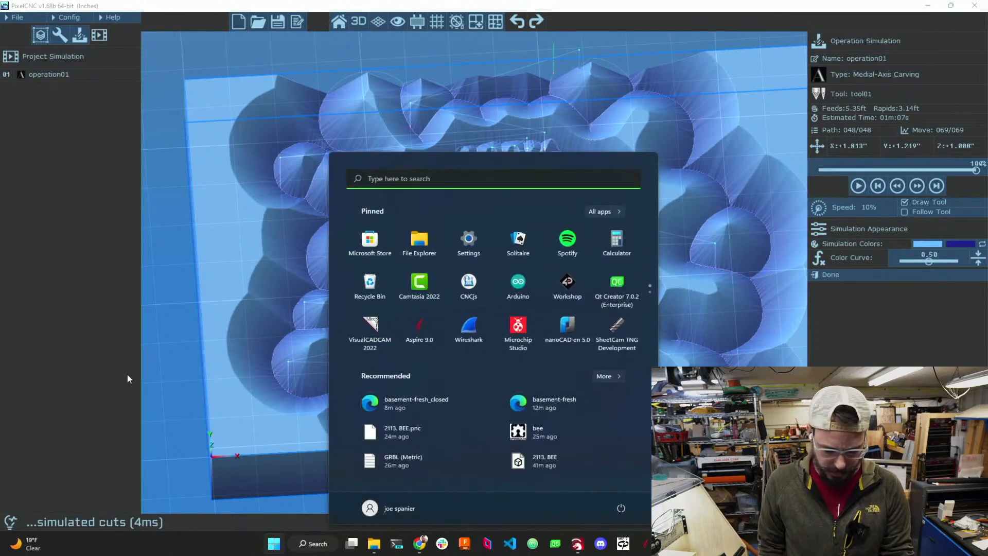
pyautogui.press('Escape')
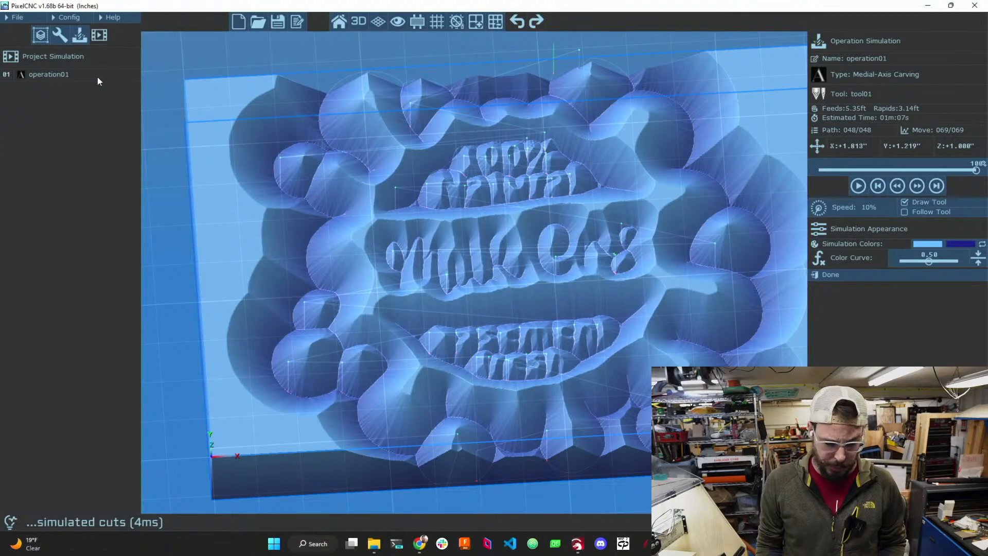
pyautogui.click(10, 18)
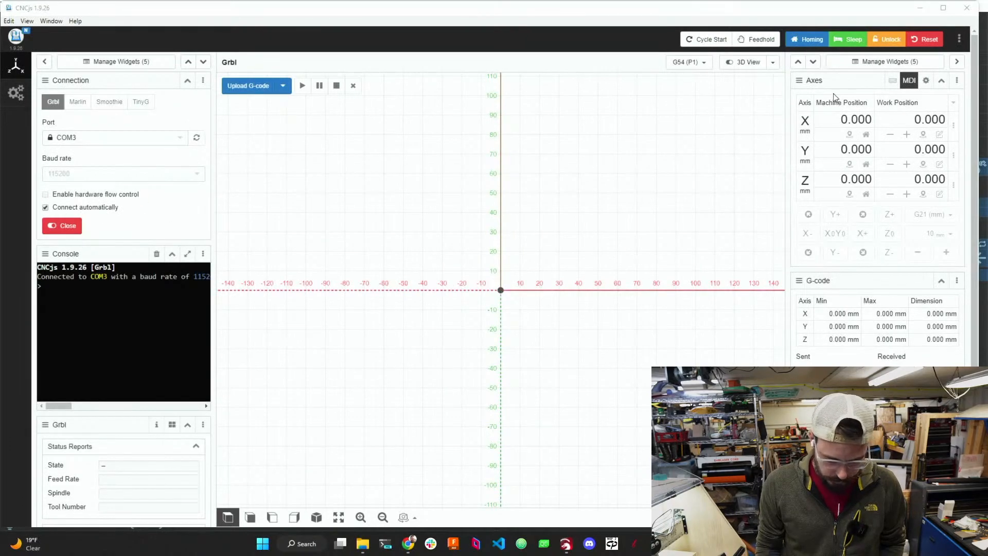
# - Reset the Grbl controller in CNCjs and home the machine
pyautogui.click(922, 40)
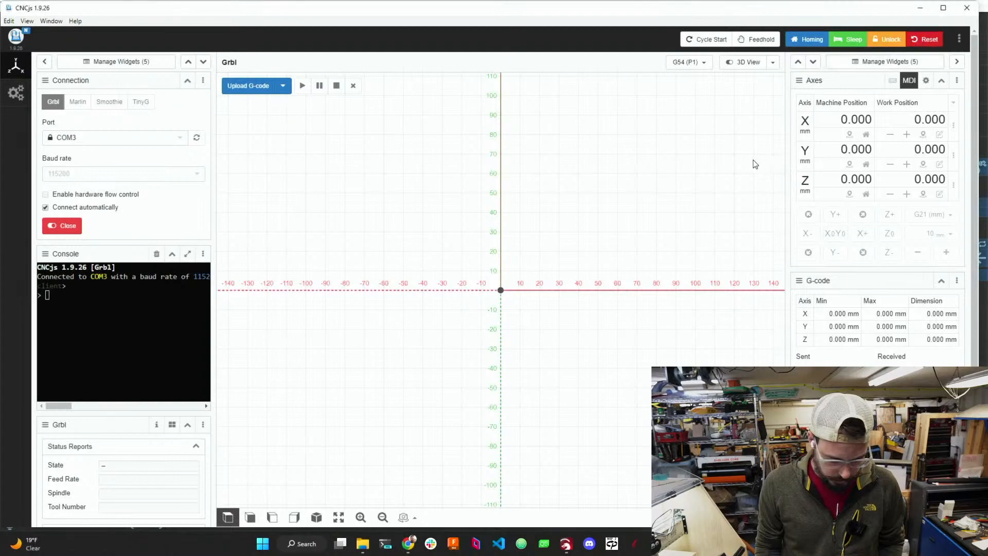
pyautogui.click(812, 43)
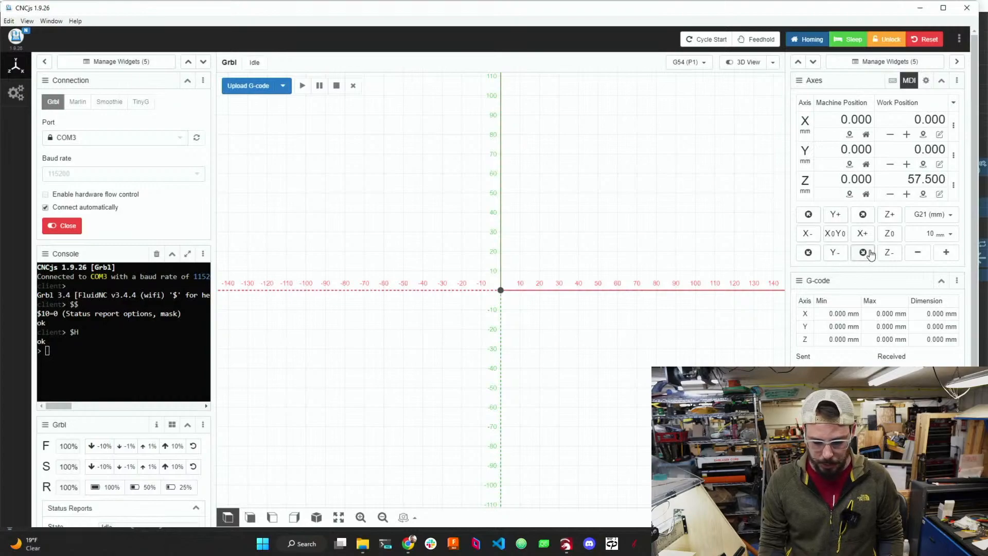
# - Jog the machine's Y axis in positive 10 mm increments to Y 90 mm
pyautogui.click(838, 217)
pyautogui.click(838, 217)
pyautogui.click(839, 217)
pyautogui.click(839, 217)
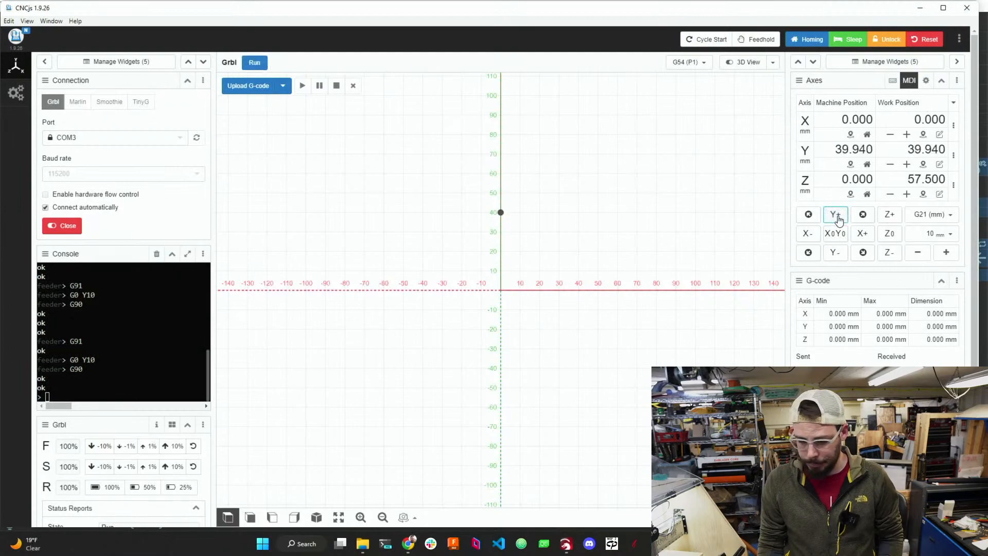
pyautogui.click(838, 218)
pyautogui.click(838, 218)
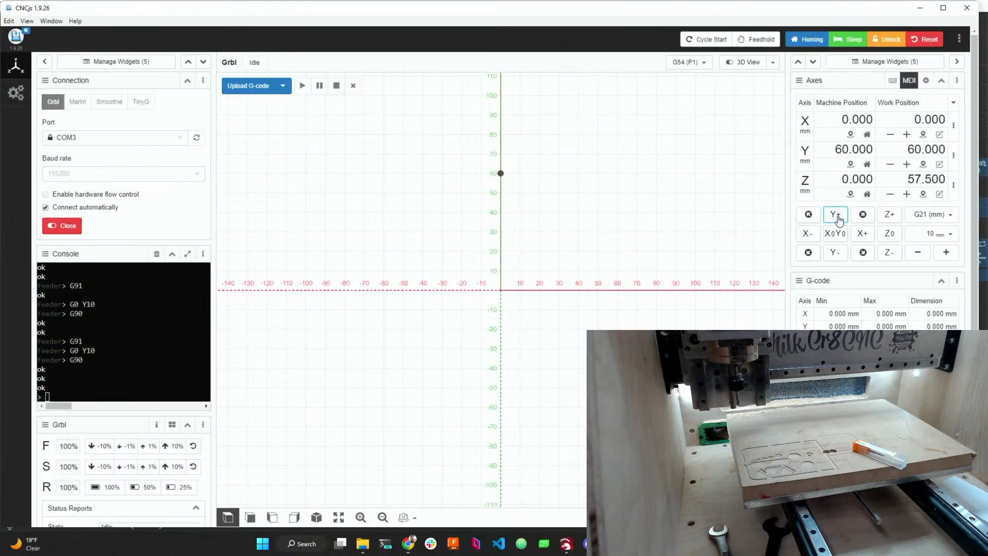
pyautogui.click(838, 216)
pyautogui.click(838, 216)
pyautogui.click(838, 216)
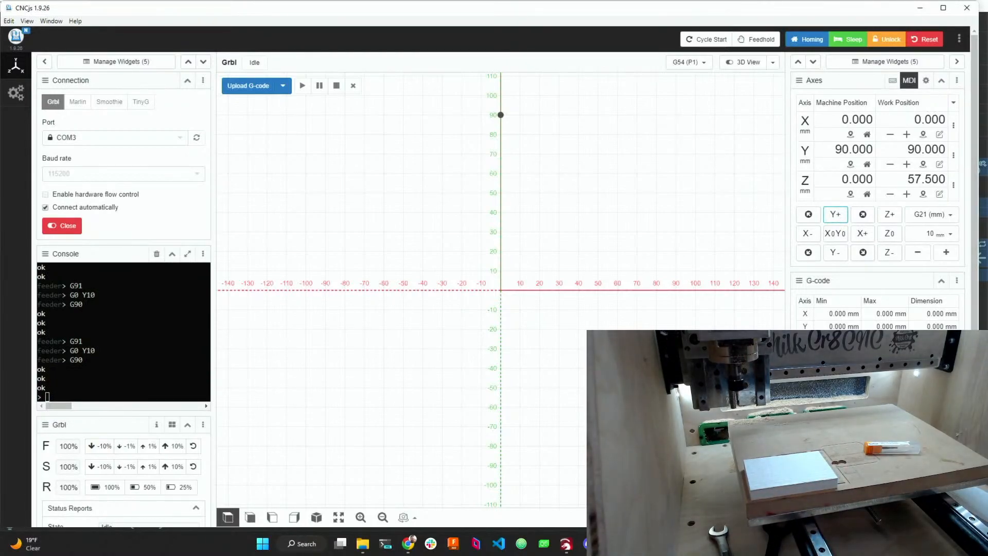
# - Switch back to PixelCNC and try to open a project named milkcr8Vcarve without saving the current changes
pyautogui.hotkey('alt', 'Tab')
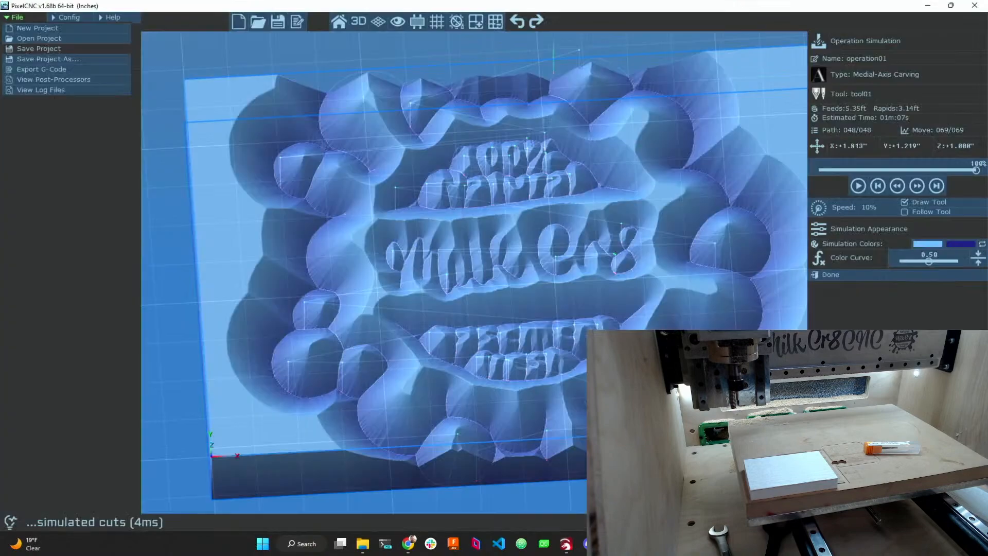
pyautogui.click(39, 39)
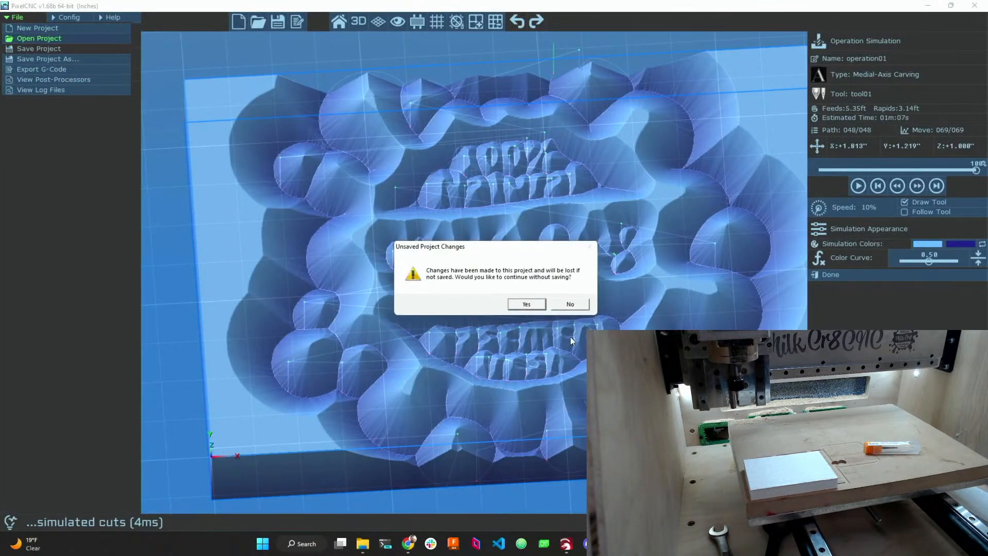
pyautogui.click(526, 305)
pyautogui.write('m')
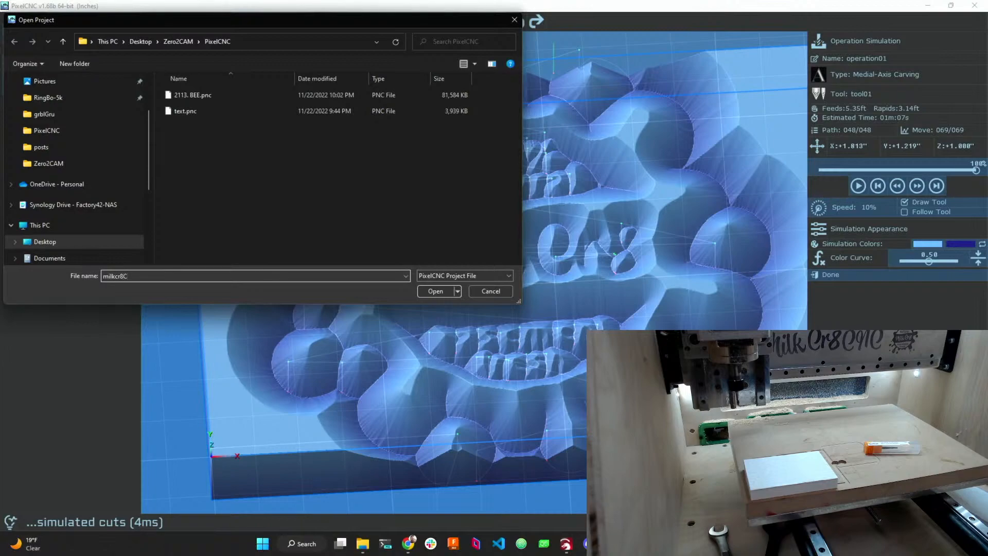
pyautogui.write('ilkcr8Vcarve')
pyautogui.press('Return')
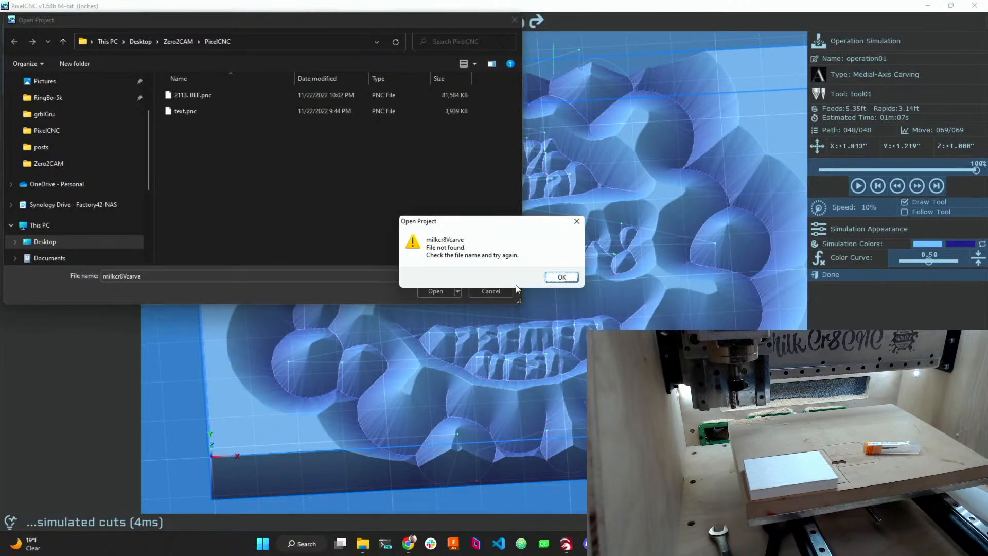
pyautogui.click(560, 279)
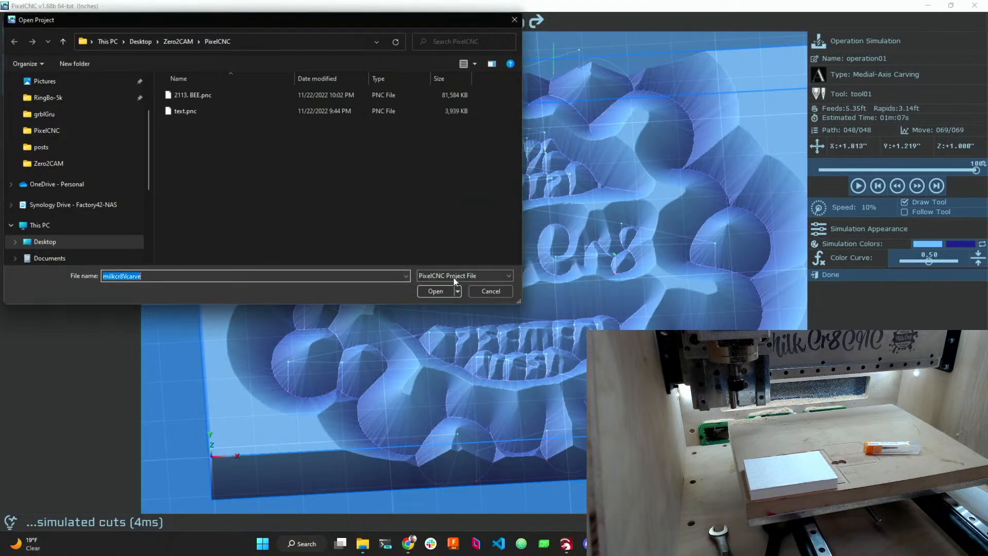
pyautogui.click(484, 292)
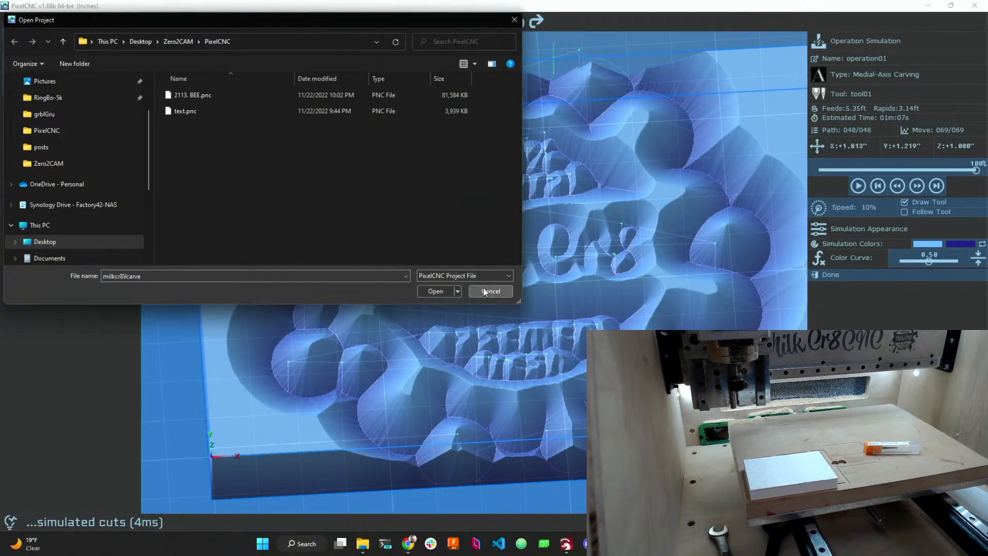
# - Leave the project opening and save the current project as basement-fresh in the Zero2CAM folder
pyautogui.click(484, 292)
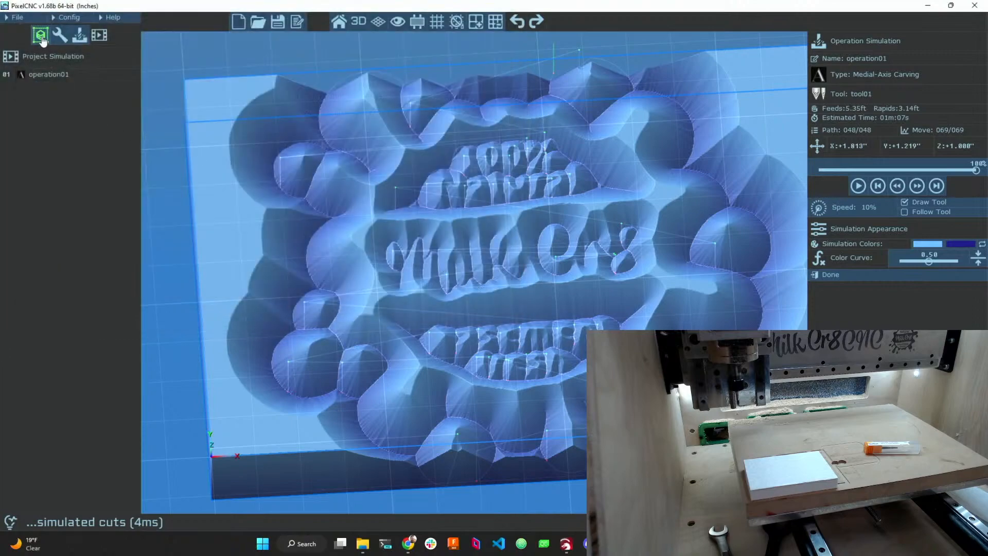
pyautogui.click(16, 17)
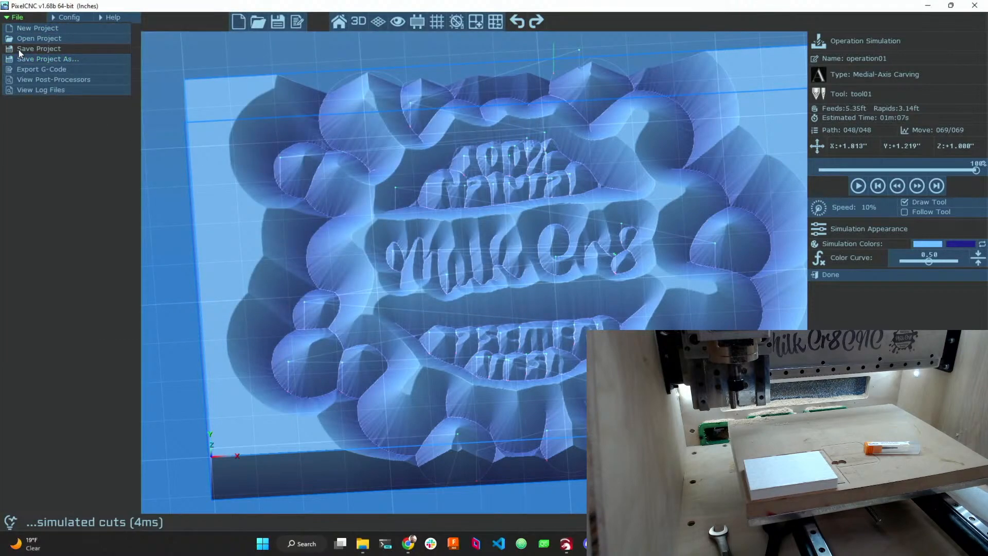
pyautogui.click(24, 59)
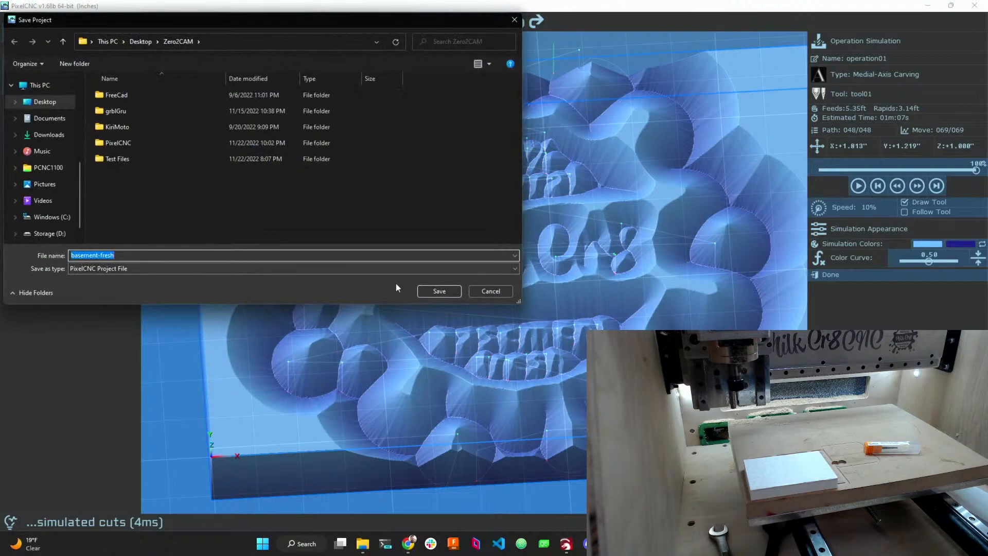
pyautogui.click(440, 290)
# - Open the text.pnc project from the Zero2CAM PixelCNC folder
pyautogui.click(21, 18)
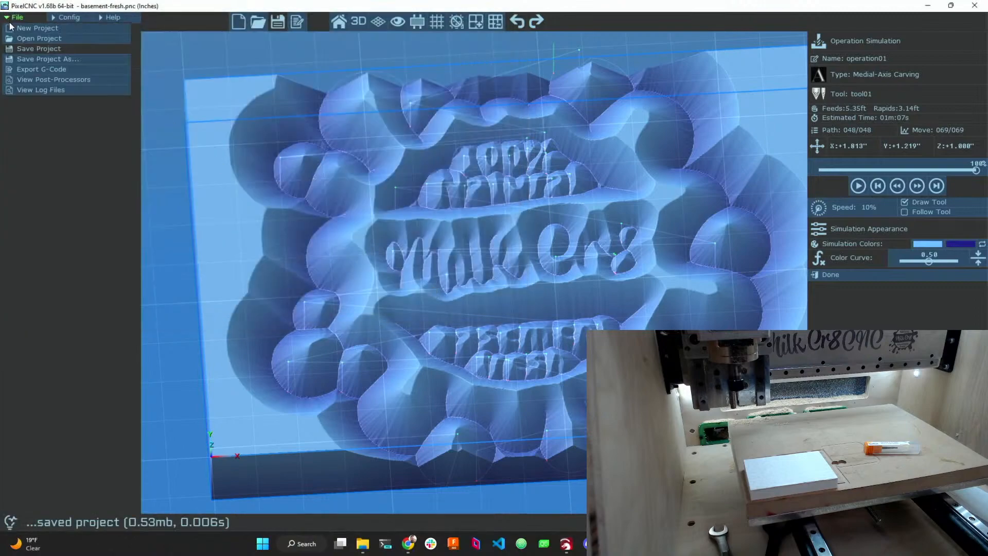
pyautogui.click(26, 38)
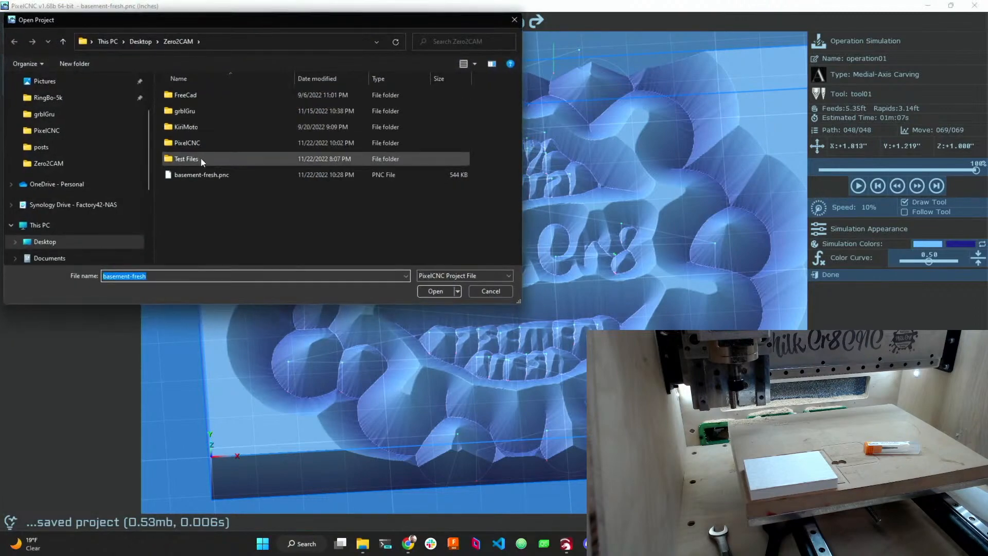
pyautogui.doubleClick(196, 142)
pyautogui.click(205, 110)
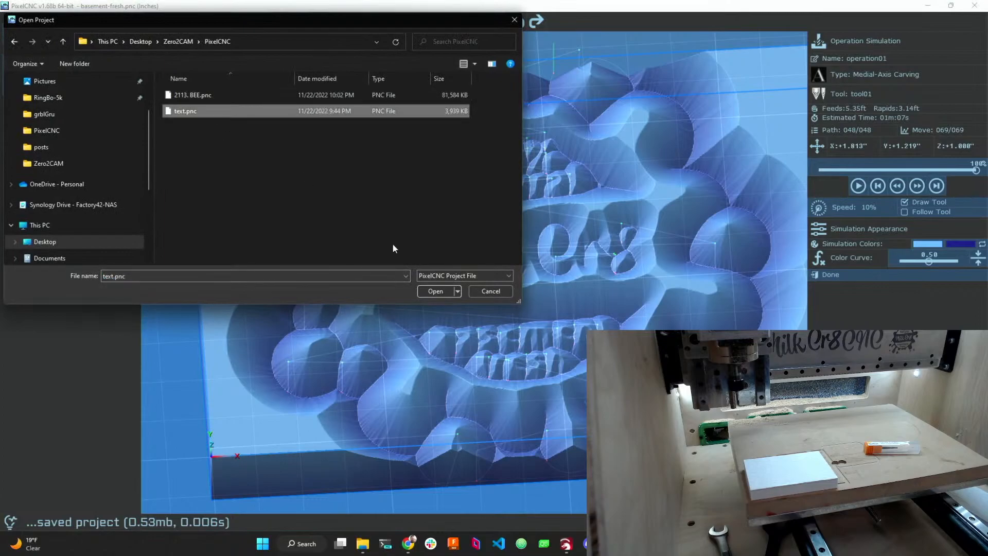
pyautogui.click(435, 291)
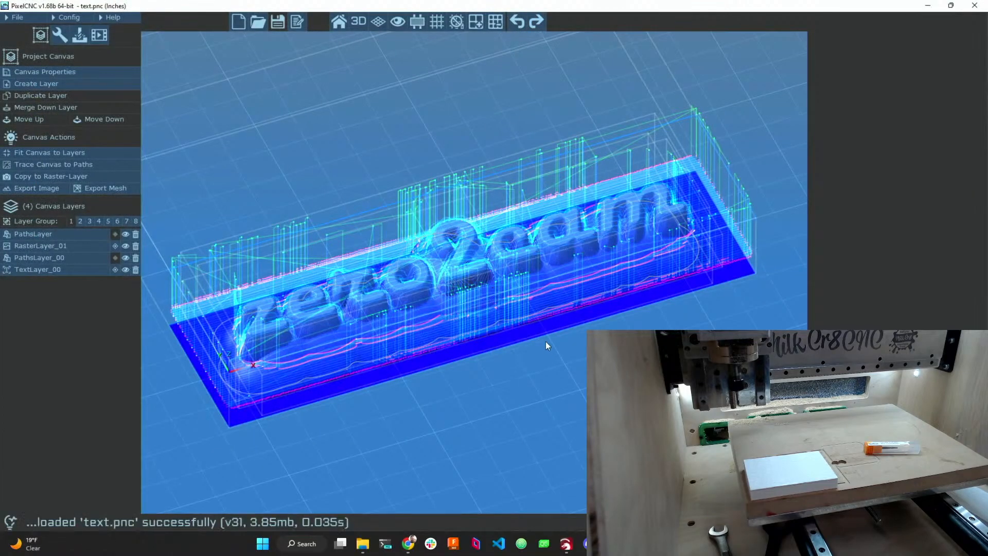
pyautogui.moveTo(549, 337); pyautogui.dragTo(414, 327)
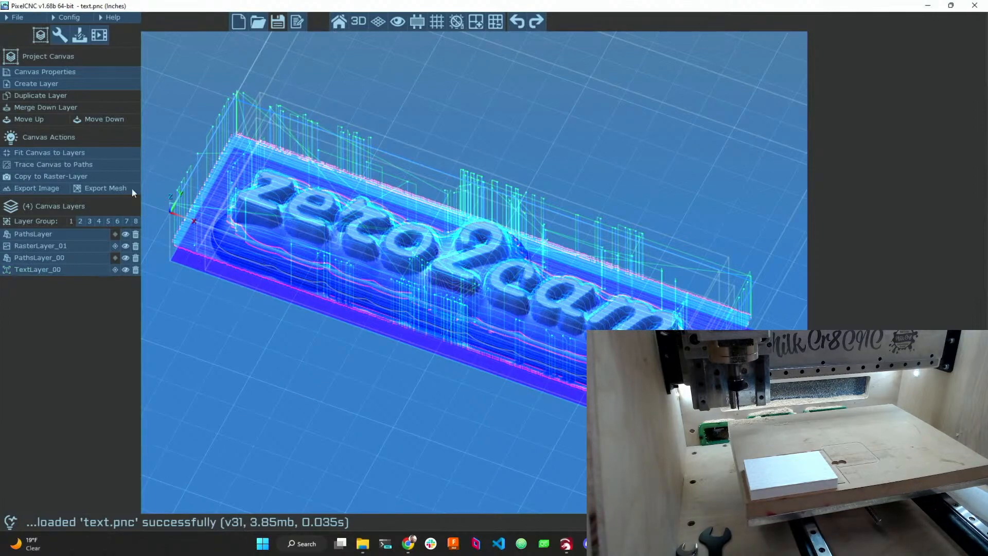
# - Turn off rest-machining for the spiral carving operation02 and recalculate its toolpath
pyautogui.click(79, 37)
pyautogui.click(77, 101)
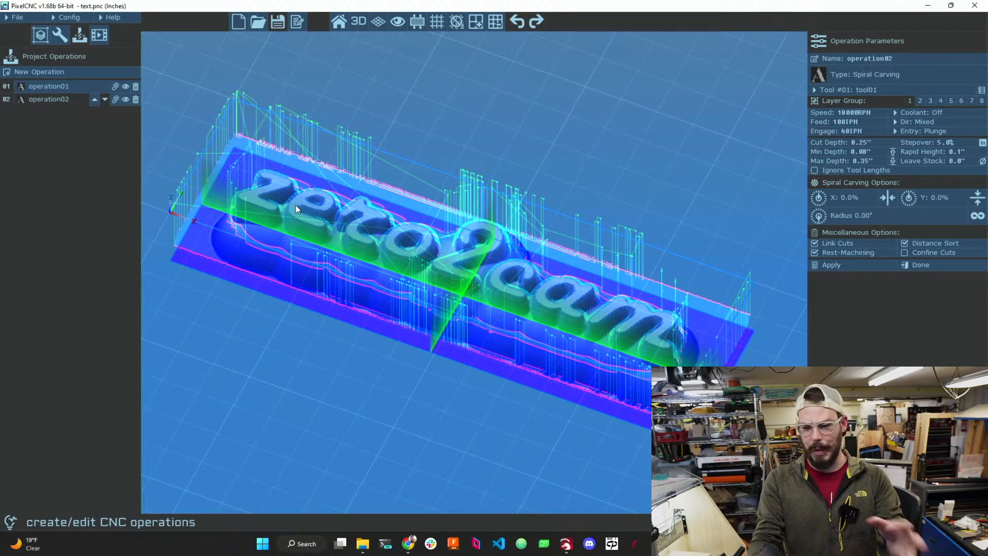
pyautogui.moveTo(359, 196); pyautogui.dragTo(343, 238)
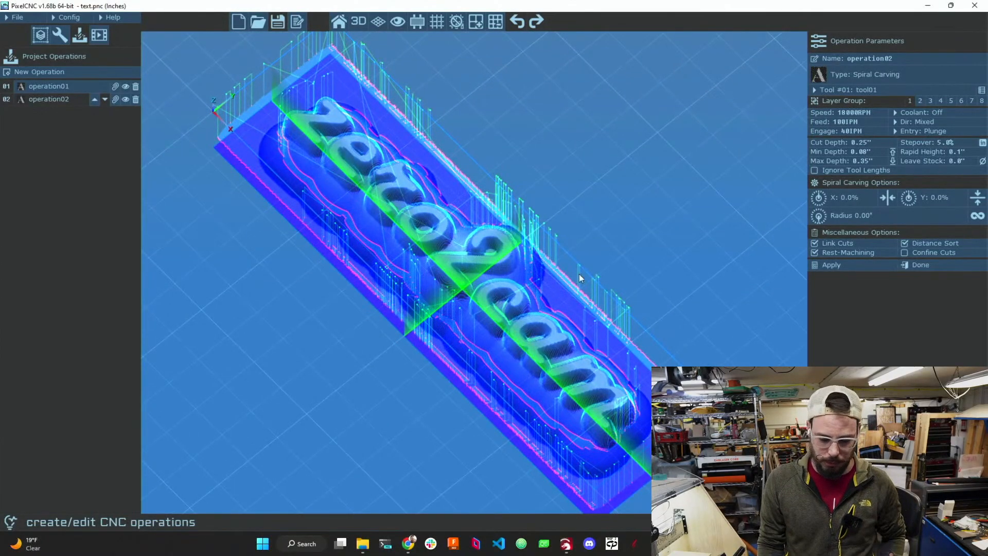
pyautogui.moveTo(590, 262); pyautogui.dragTo(697, 221)
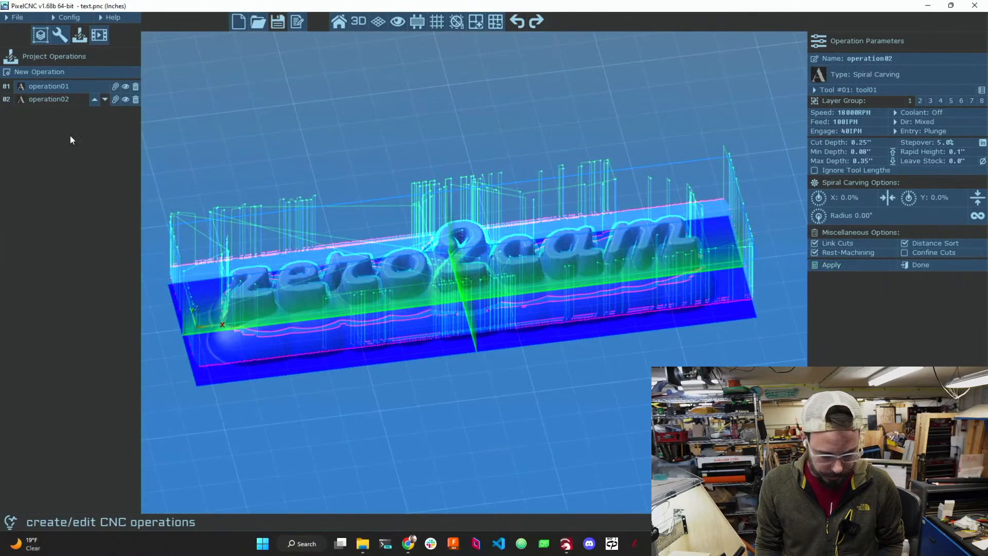
pyautogui.click(815, 253)
pyautogui.click(829, 265)
# - Set operation02's rapid height to -0.1" and recalculate its toolpath
pyautogui.moveTo(756, 323); pyautogui.dragTo(716, 399)
pyautogui.scroll(-5, 514, 313)
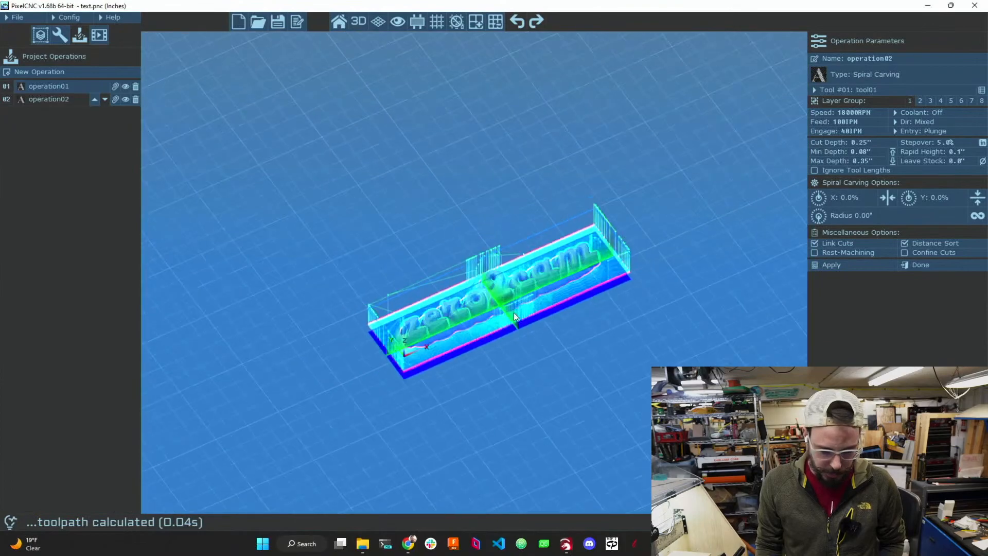
pyautogui.scroll(5, 514, 313)
pyautogui.scroll(-2, 544, 325)
pyautogui.moveTo(544, 326); pyautogui.dragTo(549, 248)
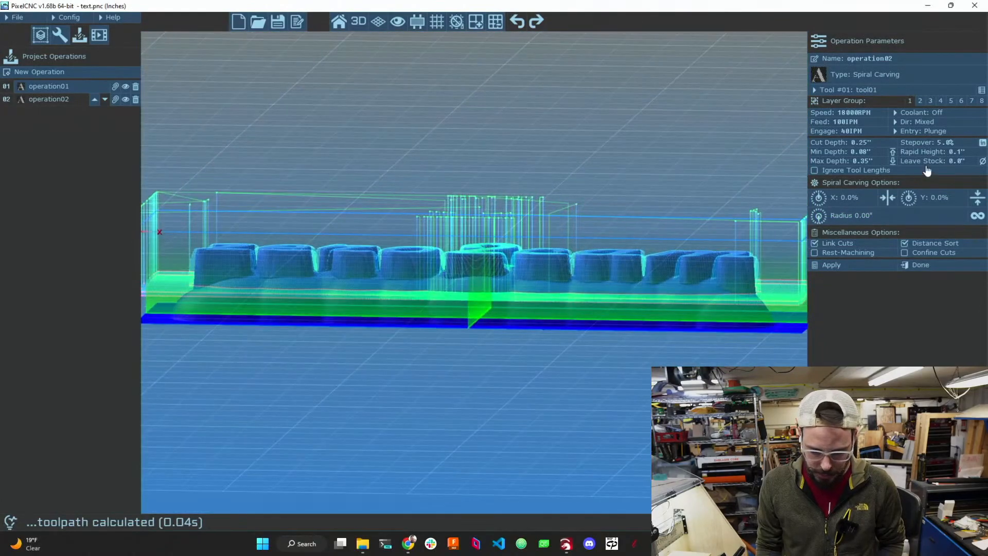
pyautogui.moveTo(963, 151); pyautogui.dragTo(937, 151)
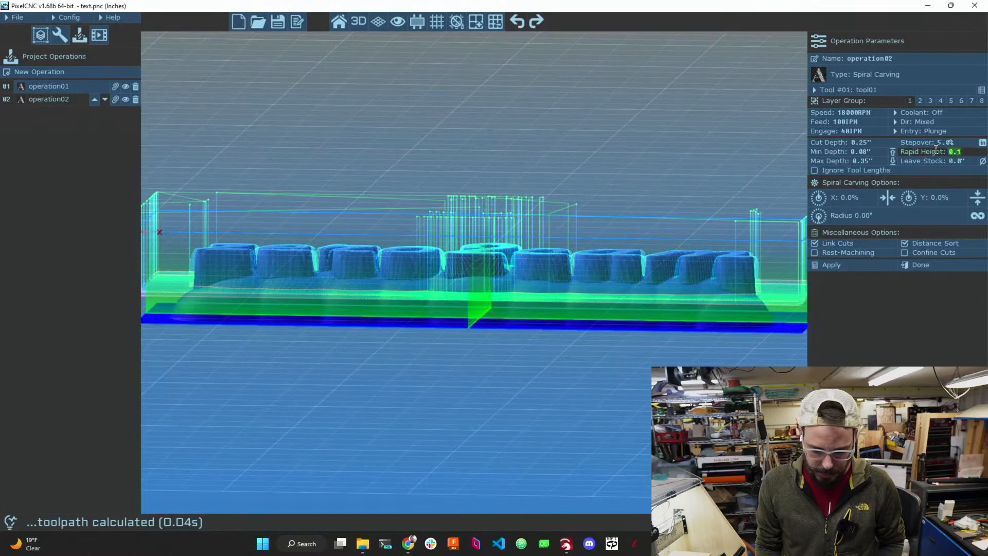
pyautogui.write('-')
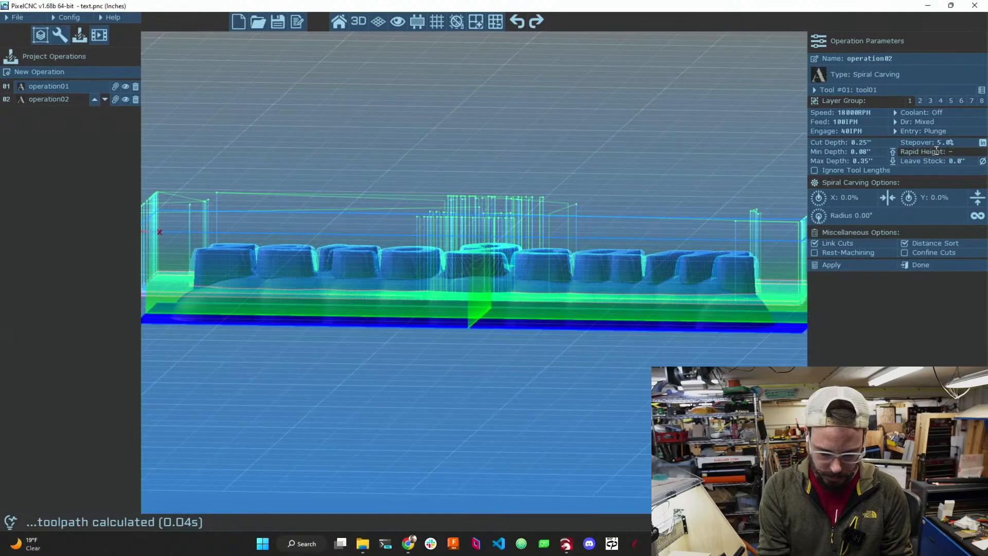
pyautogui.write('0.1')
pyautogui.press('Return')
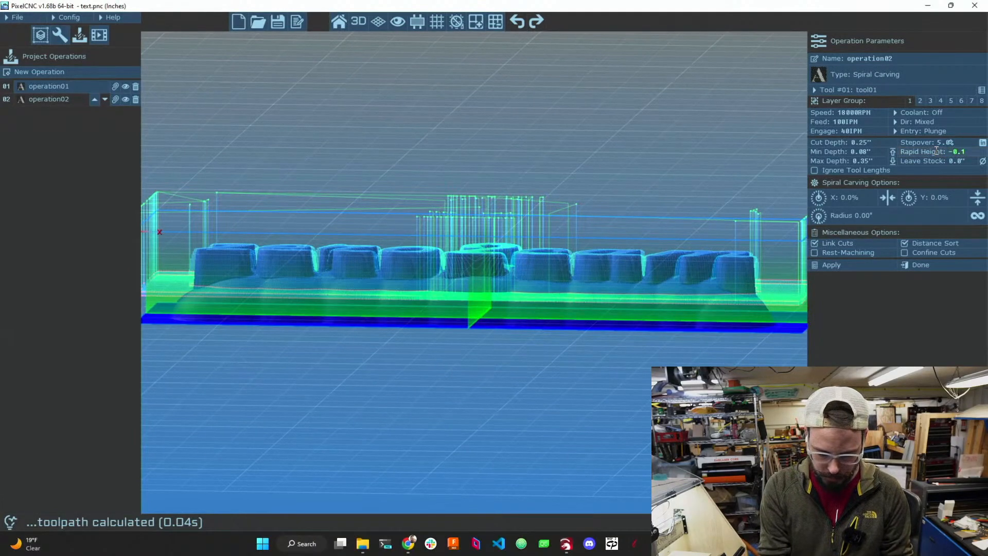
pyautogui.click(855, 268)
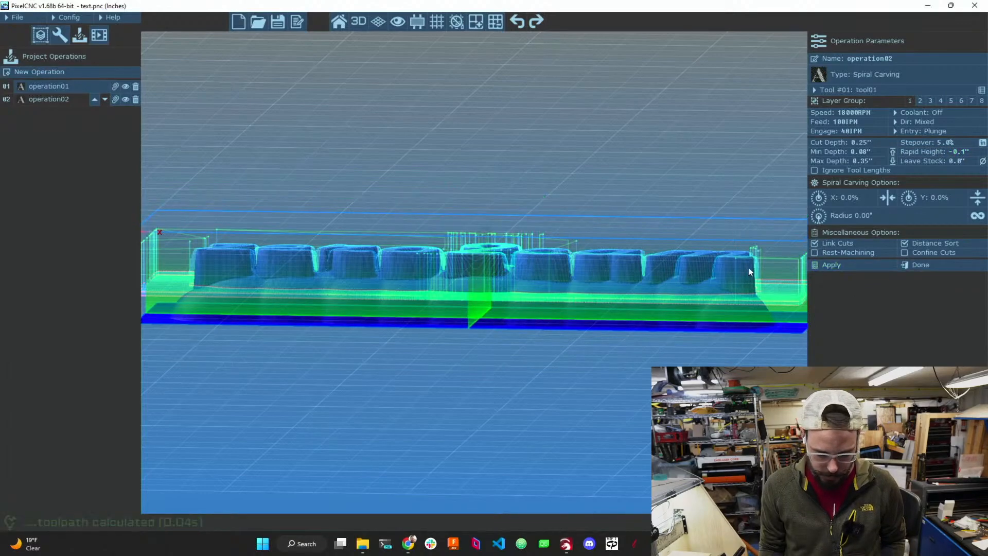
# - Examine operation02's rapid moves above the lettering, close its parameters and open those of operation01
pyautogui.moveTo(610, 299); pyautogui.dragTo(656, 292)
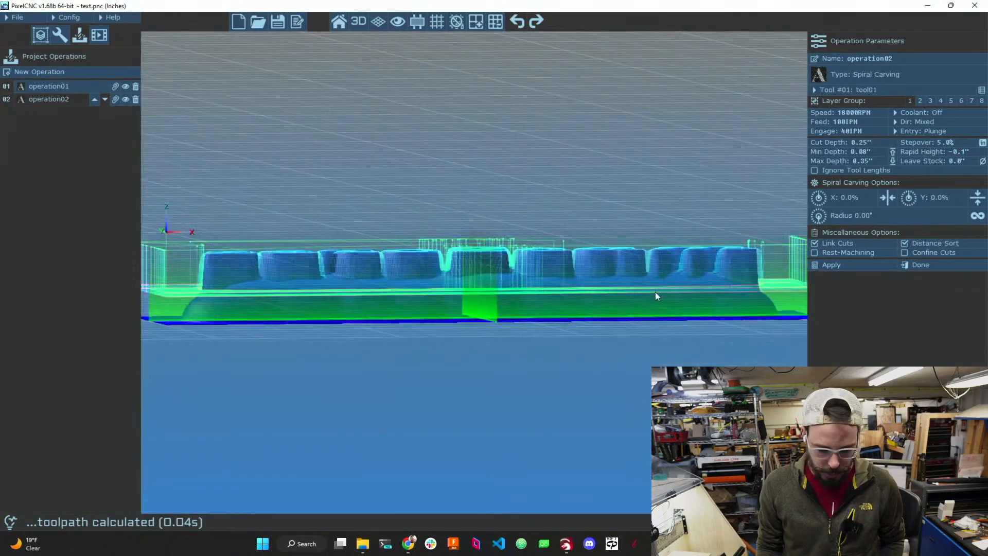
pyautogui.scroll(-3, 652, 295)
pyautogui.moveTo(555, 302)
pyautogui.mouseDown()
pyautogui.moveTo(551, 337)
pyautogui.moveTo(558, 305)
pyautogui.mouseUp()
pyautogui.scroll(3, 544, 356)
pyautogui.scroll(-2, 542, 363)
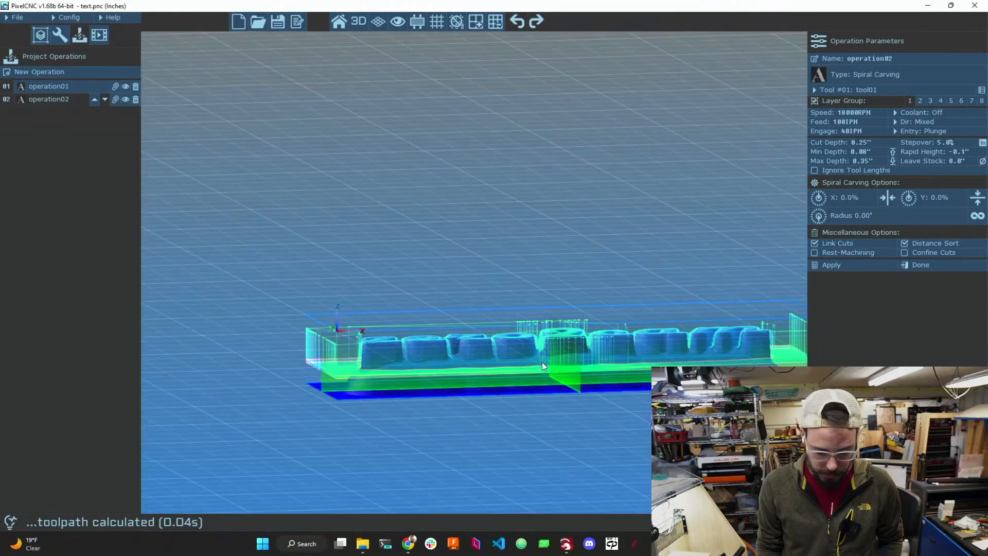
pyautogui.moveTo(524, 374)
pyautogui.mouseDown()
pyautogui.moveTo(496, 384)
pyautogui.moveTo(513, 378)
pyautogui.mouseUp()
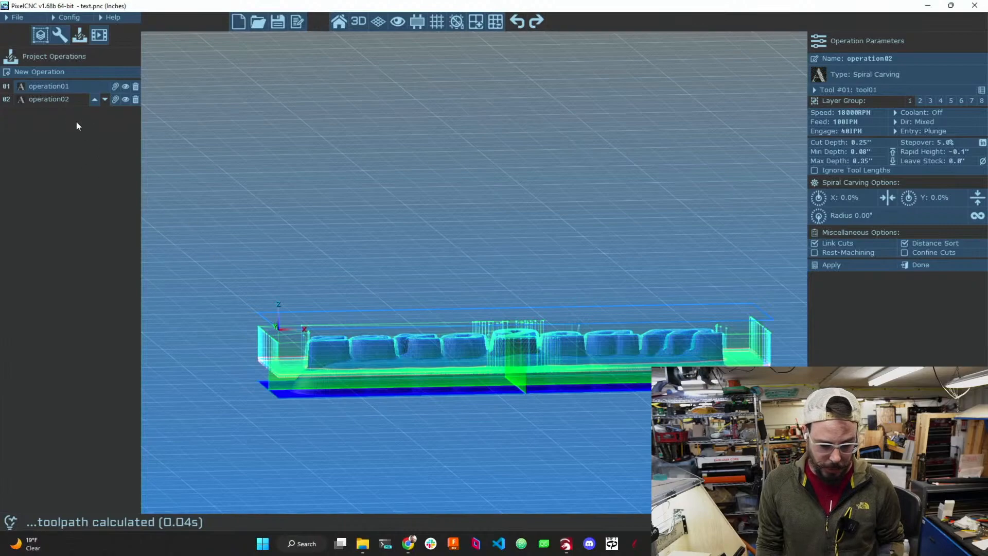
pyautogui.click(916, 266)
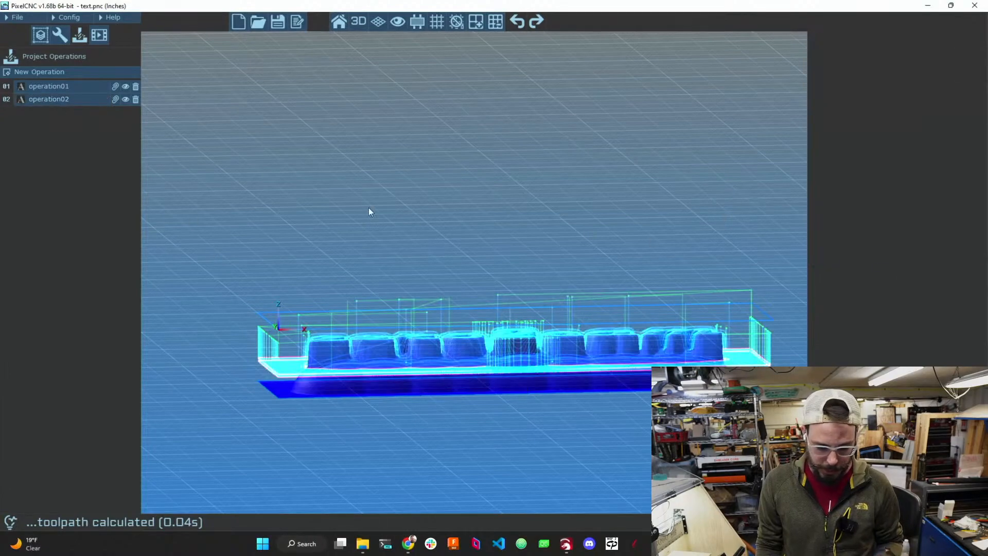
pyautogui.click(61, 89)
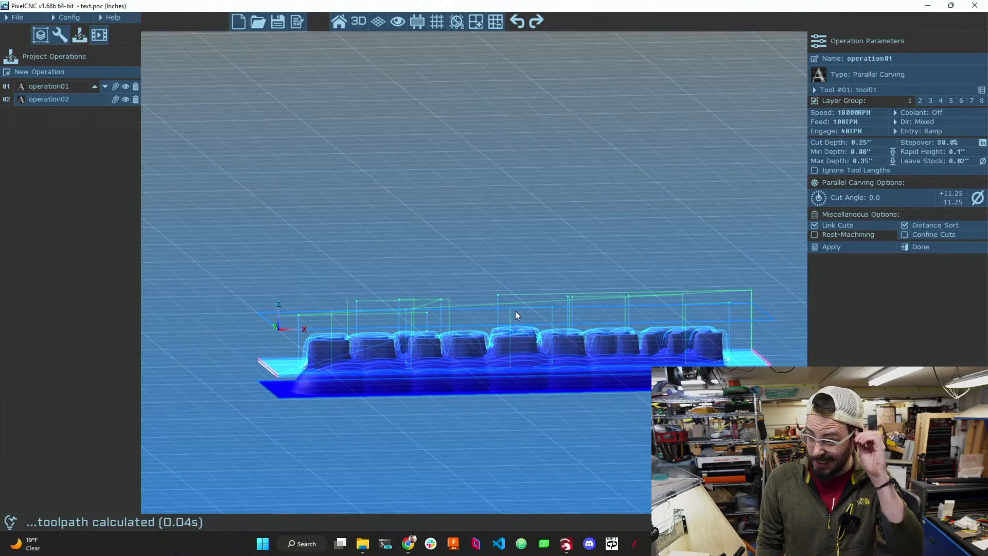
# - Save the project, export the combined operations as G-code named text with the GRBL (Metric) post-processor, and close OpenBuilds CONTROL
pyautogui.click(278, 22)
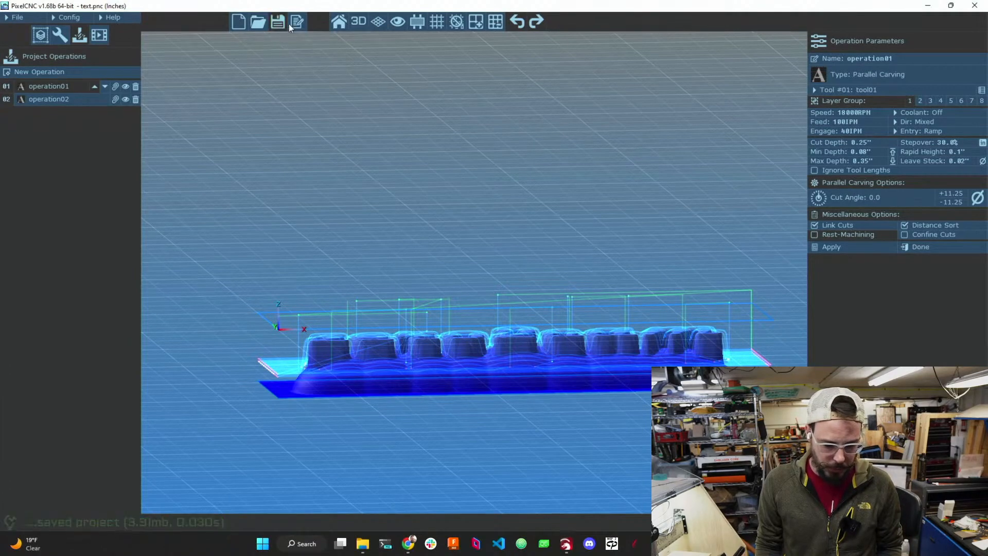
pyautogui.click(298, 22)
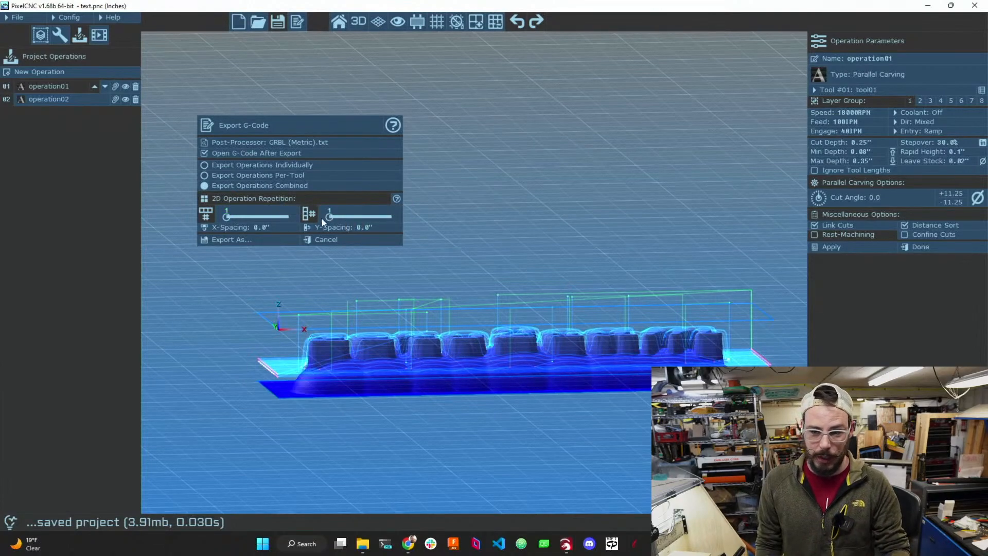
pyautogui.click(252, 225)
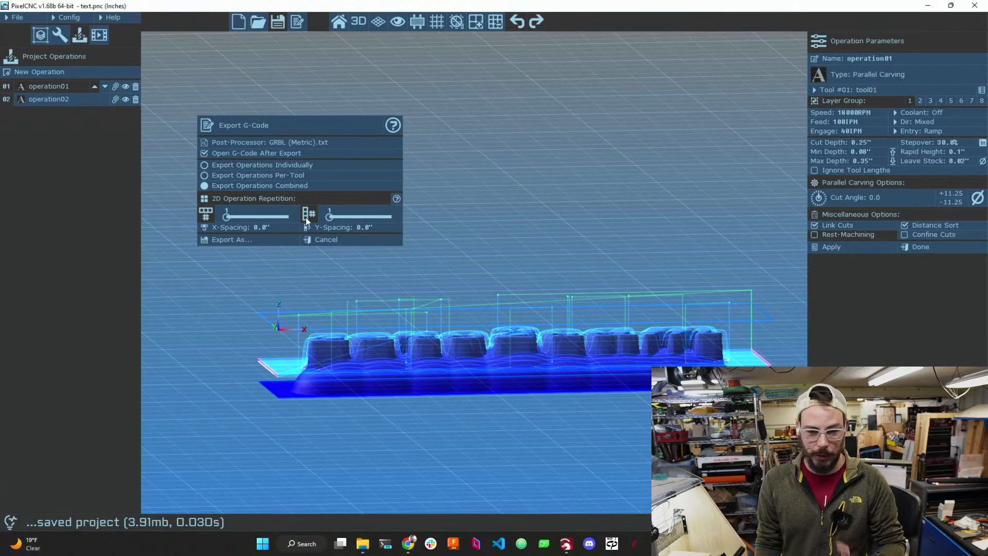
pyautogui.click(253, 241)
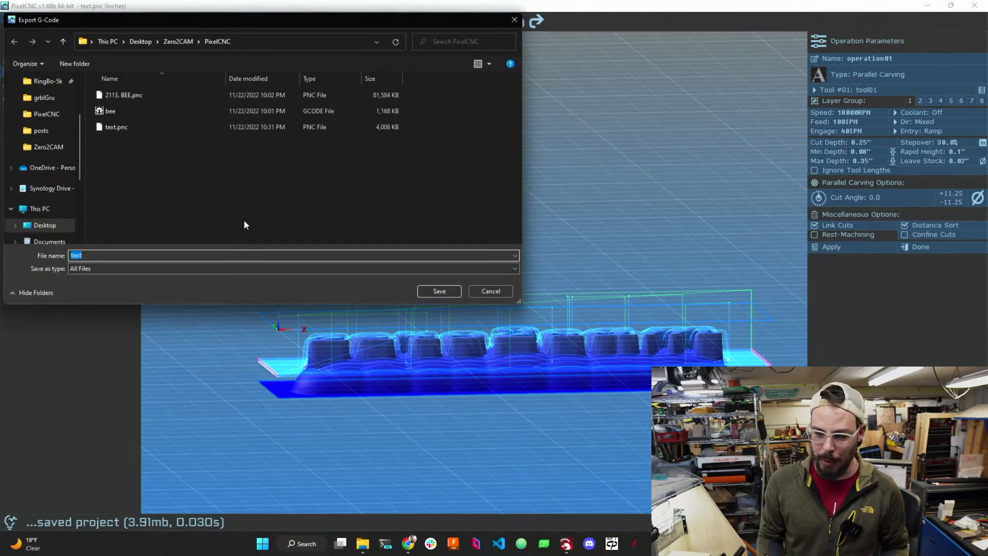
pyautogui.click(418, 291)
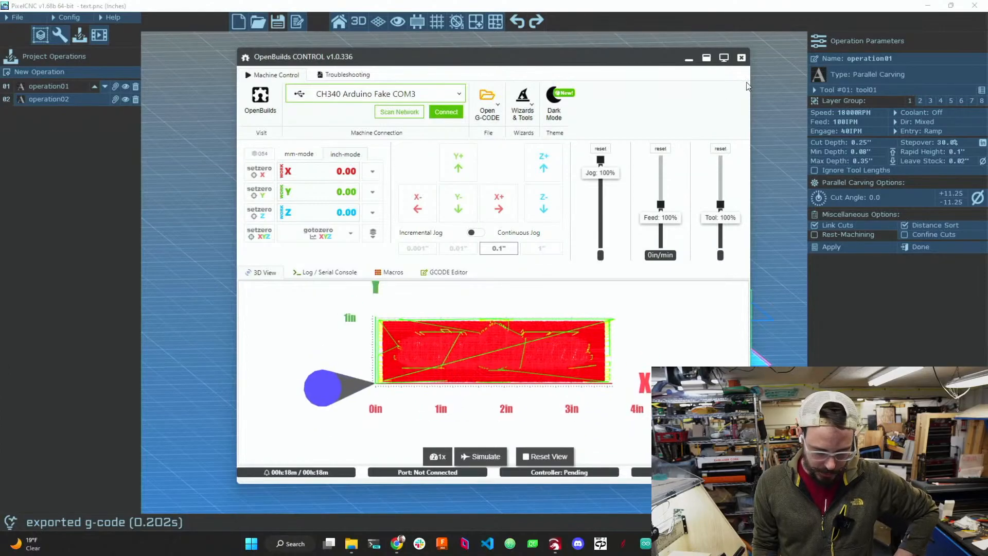
pyautogui.click(742, 58)
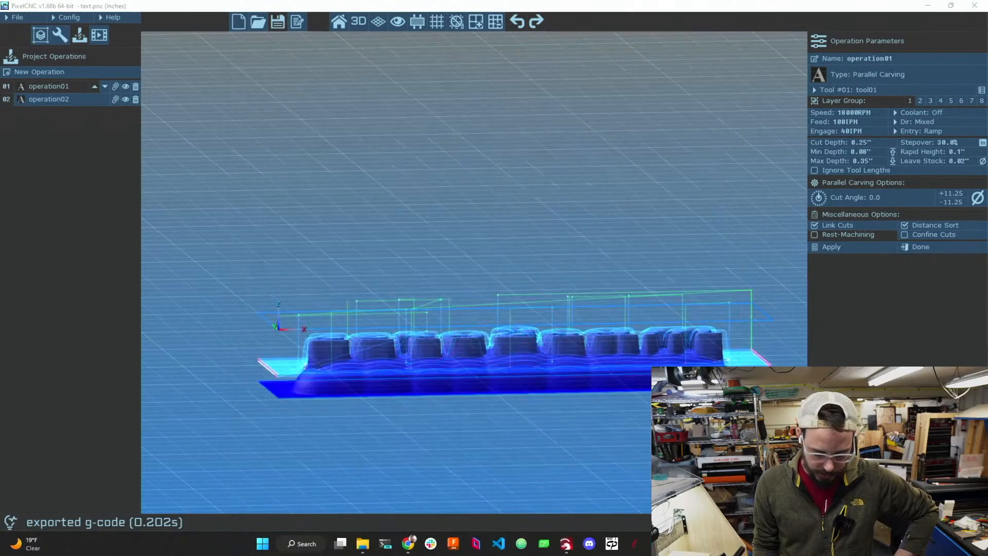
# - Switch to CNCjs and upload the text.nc G-code from the Zero2CAM PixelCNC folder
pyautogui.click(702, 543)
pyautogui.click(257, 87)
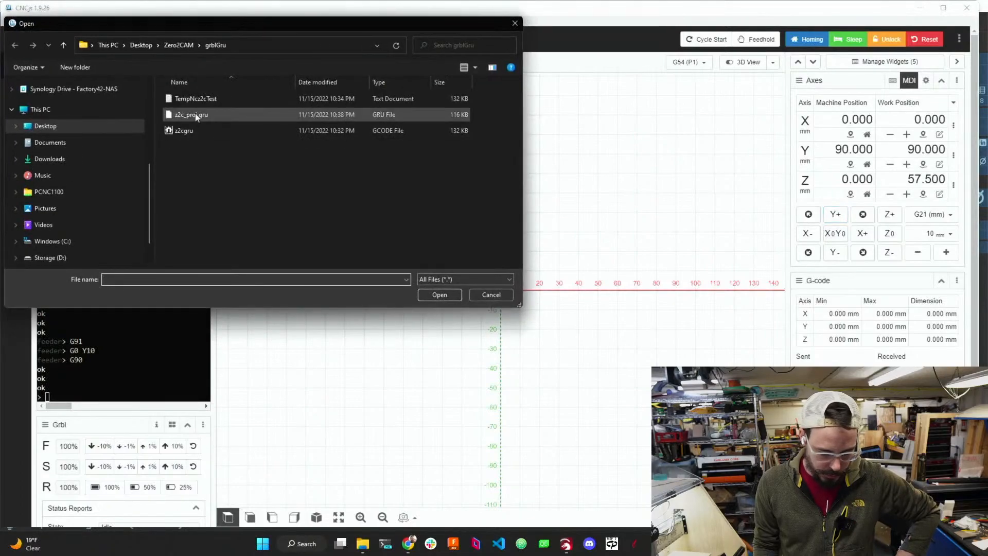
pyautogui.click(179, 45)
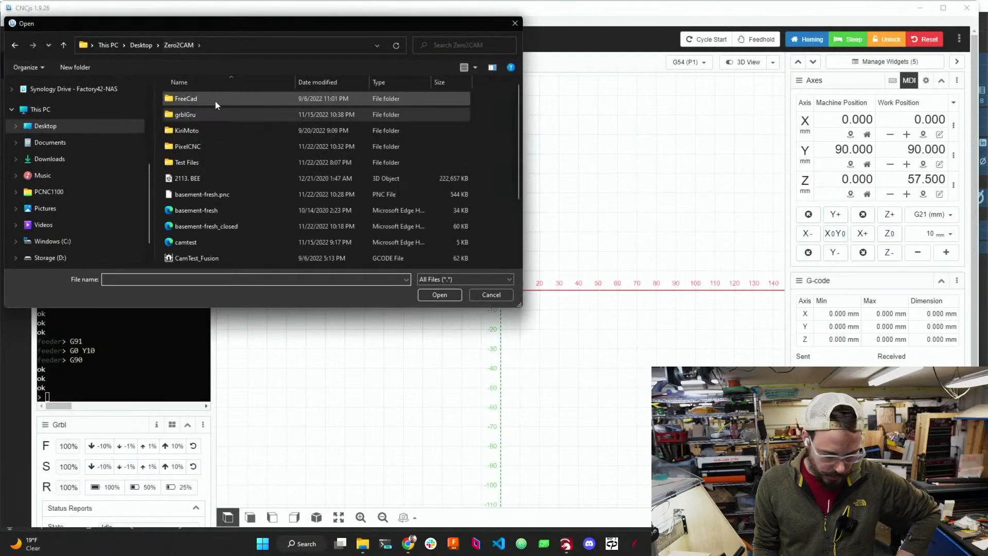
pyautogui.doubleClick(203, 149)
pyautogui.click(203, 149)
pyautogui.click(202, 130)
pyautogui.click(436, 295)
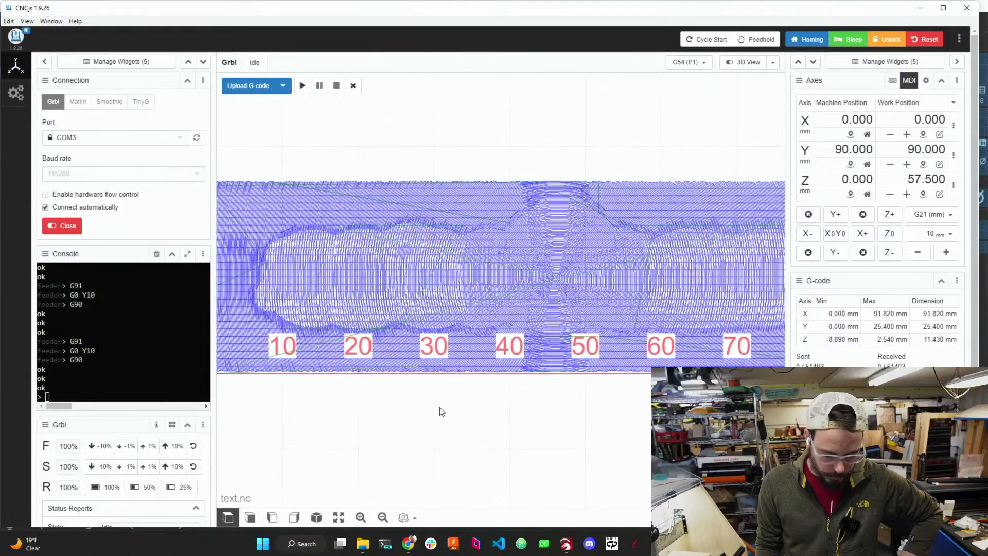
# - Jog the machine's Y axis in negative 10 mm increments to Y 70 mm
pyautogui.moveTo(434, 401); pyautogui.dragTo(438, 30)
pyautogui.moveTo(411, 329); pyautogui.dragTo(410, 381)
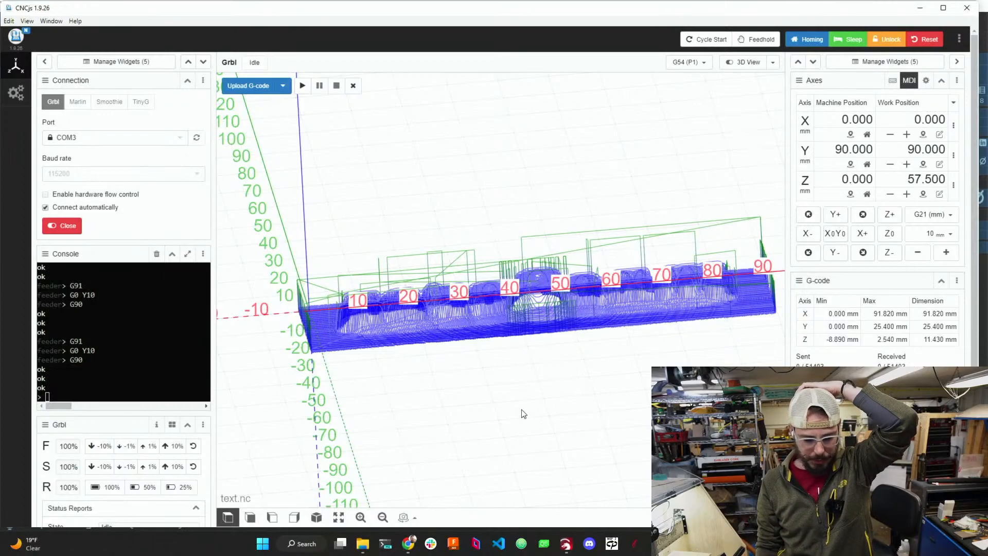
pyautogui.scroll(-3, 461, 359)
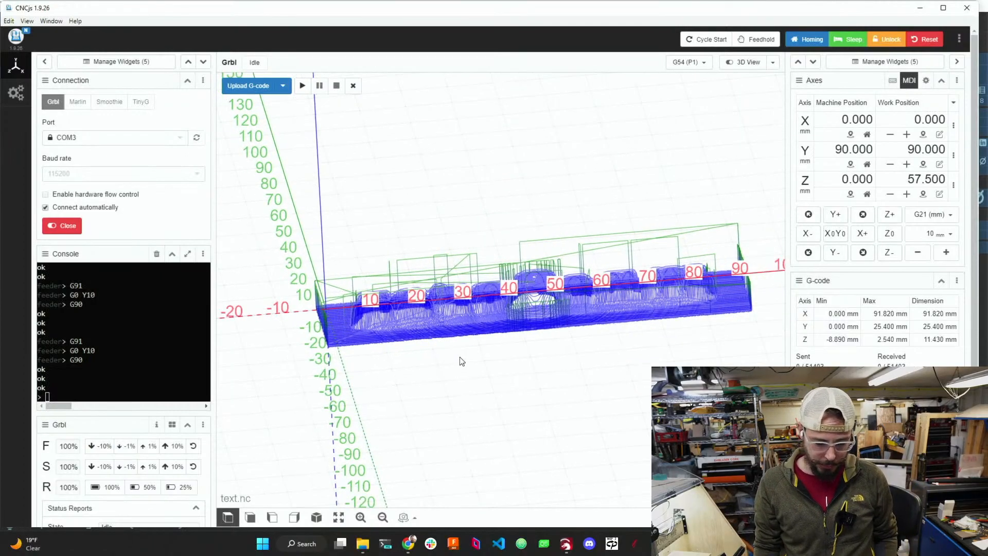
pyautogui.moveTo(479, 371); pyautogui.dragTo(464, 342, button='right')
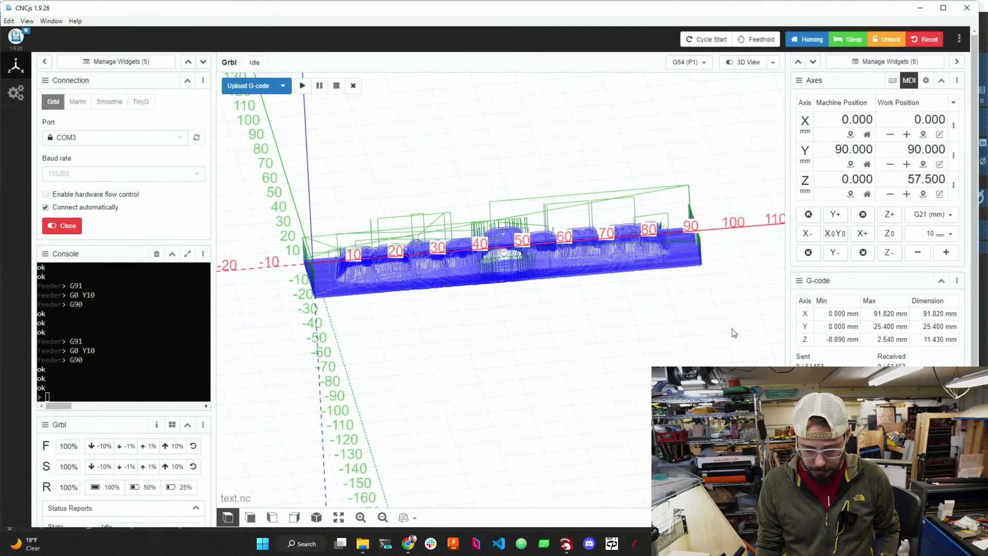
pyautogui.click(835, 253)
pyautogui.click(835, 253)
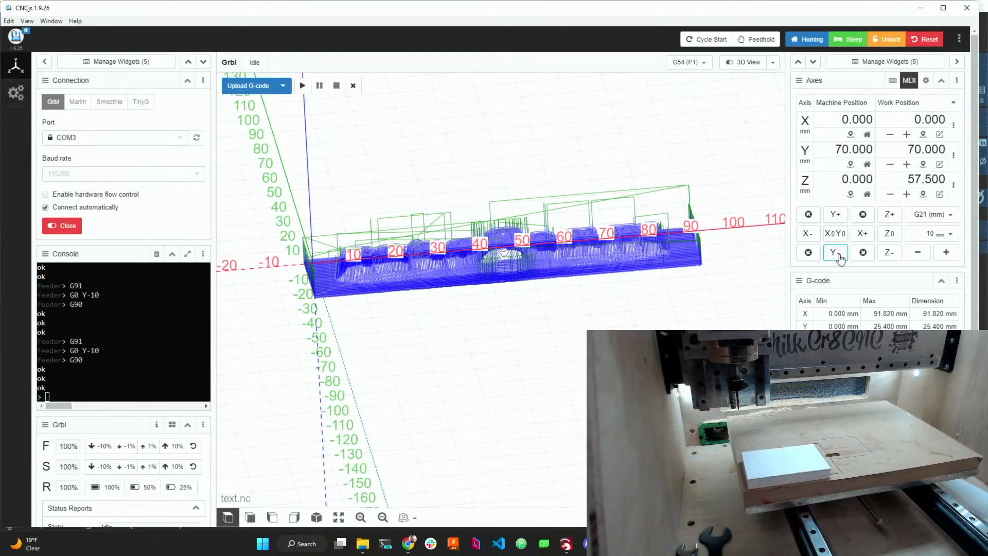
# - Jog the machine's Y axis in negative 10 mm increments to Y 20 mm
pyautogui.click(834, 253)
pyautogui.click(835, 253)
pyautogui.click(835, 253)
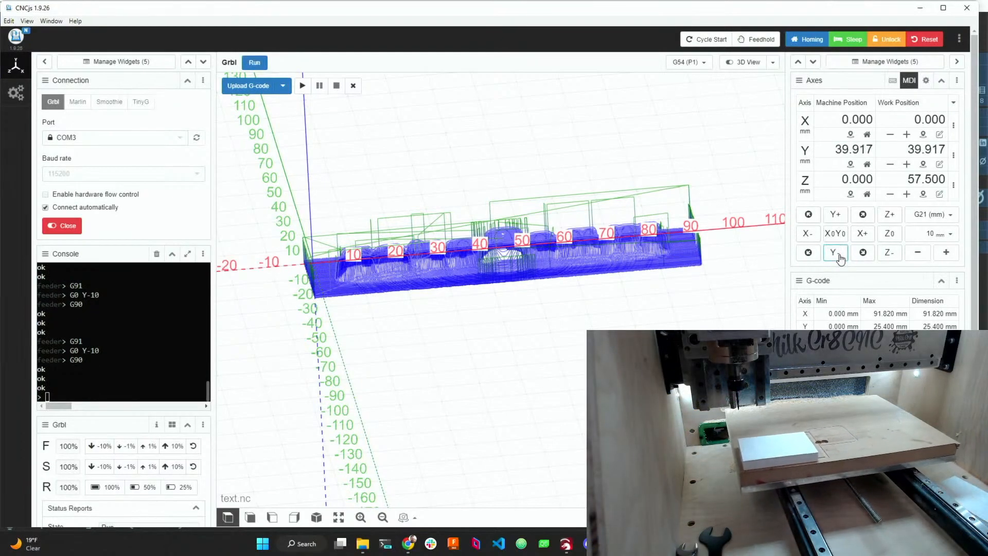
pyautogui.click(836, 253)
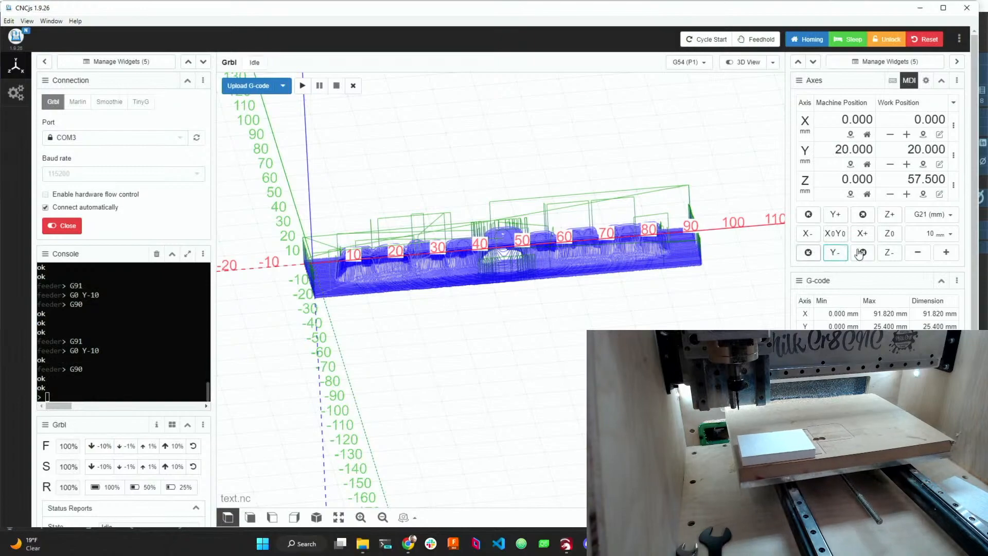
# - Lower the Z axis in 10 mm increments to machine Z -50 mm, and jog the Y axis to 0
pyautogui.click(889, 253)
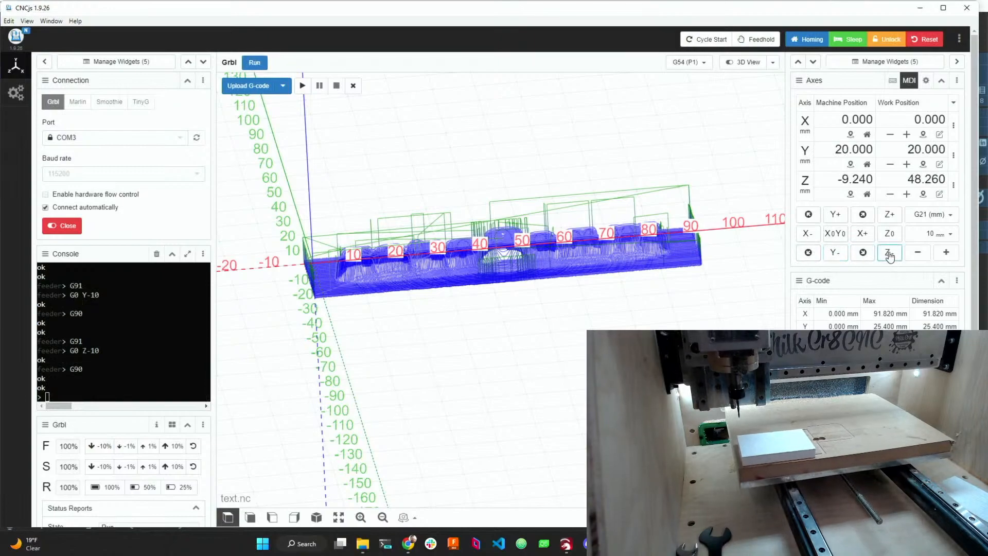
pyautogui.click(890, 252)
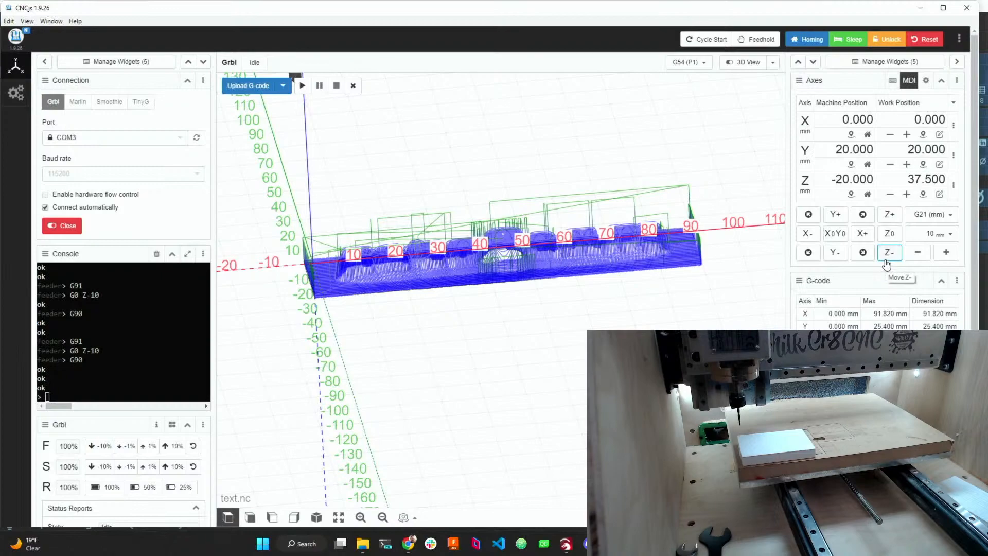
pyautogui.click(888, 252)
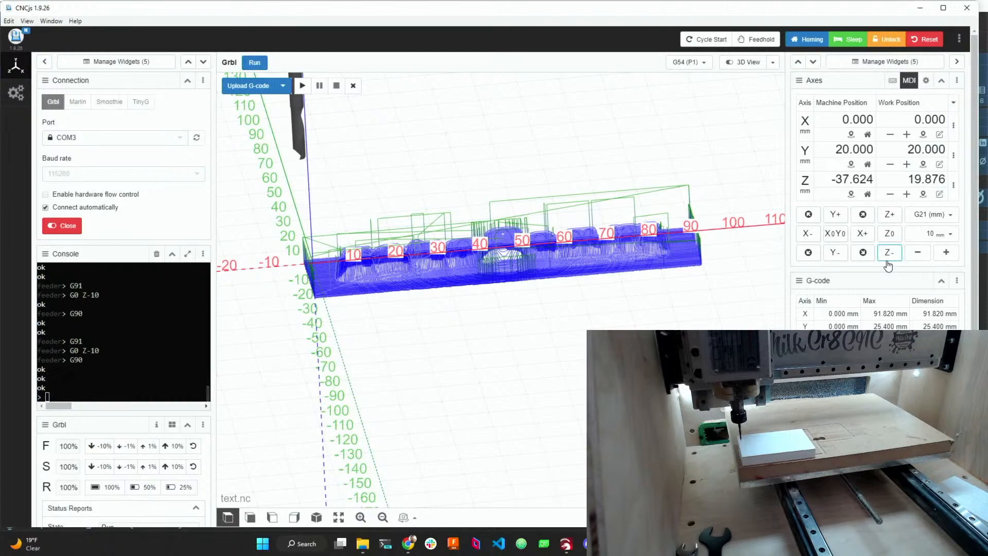
pyautogui.click(887, 261)
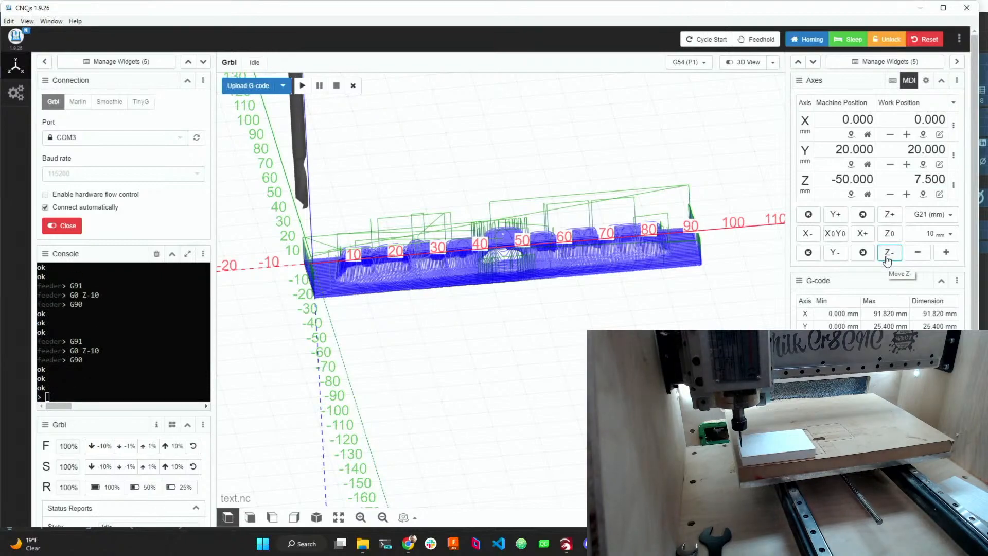
pyautogui.click(836, 253)
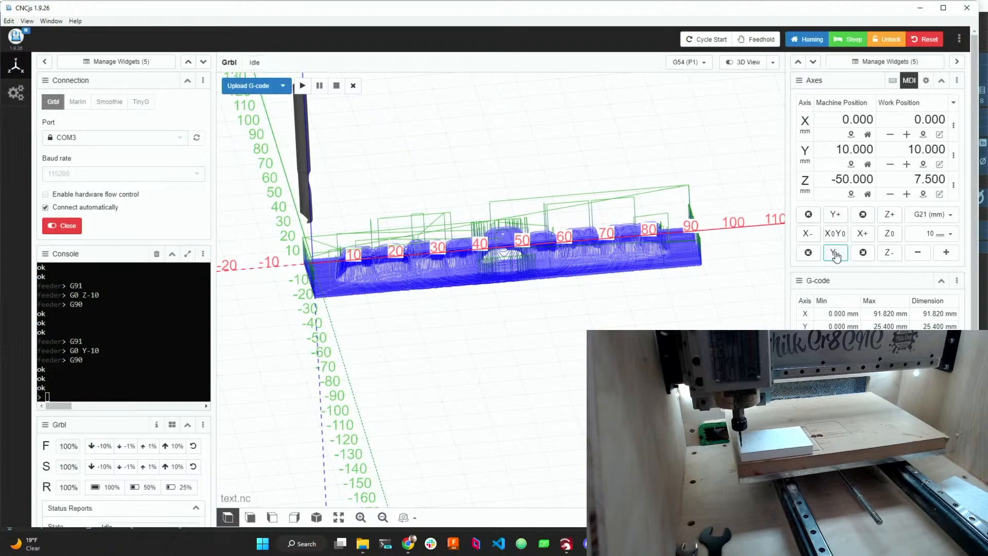
pyautogui.click(836, 254)
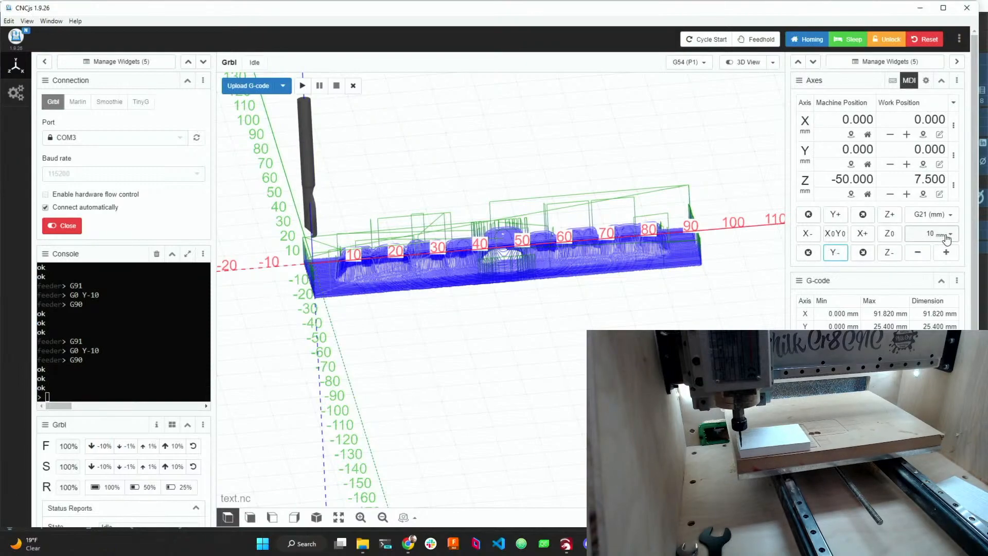
# - Lower the Z axis in a 1 mm increment to machine Z -51 mm and set the work Z to zero there
pyautogui.click(943, 240)
pyautogui.click(933, 241)
pyautogui.doubleClick(920, 256)
pyautogui.click(920, 255)
pyautogui.click(896, 261)
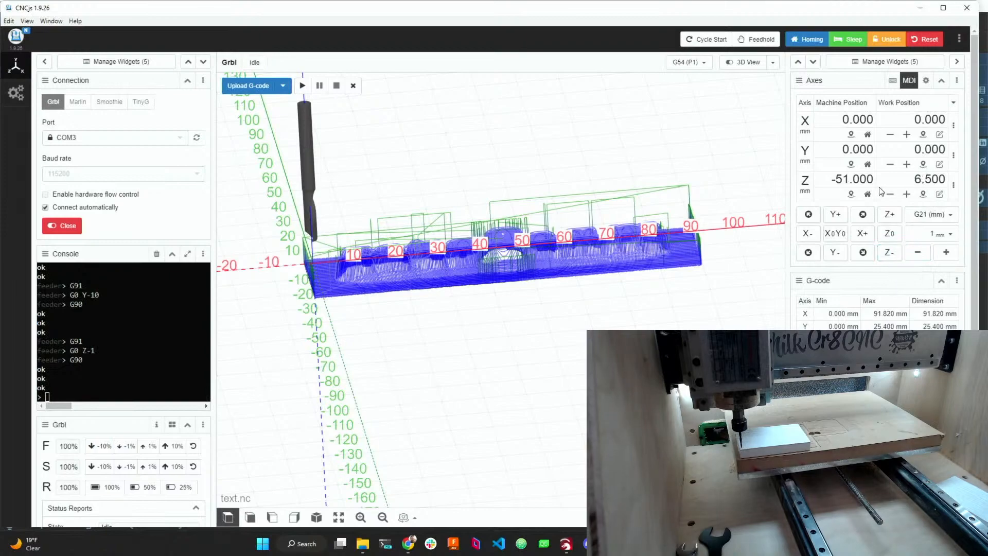
pyautogui.click(940, 194)
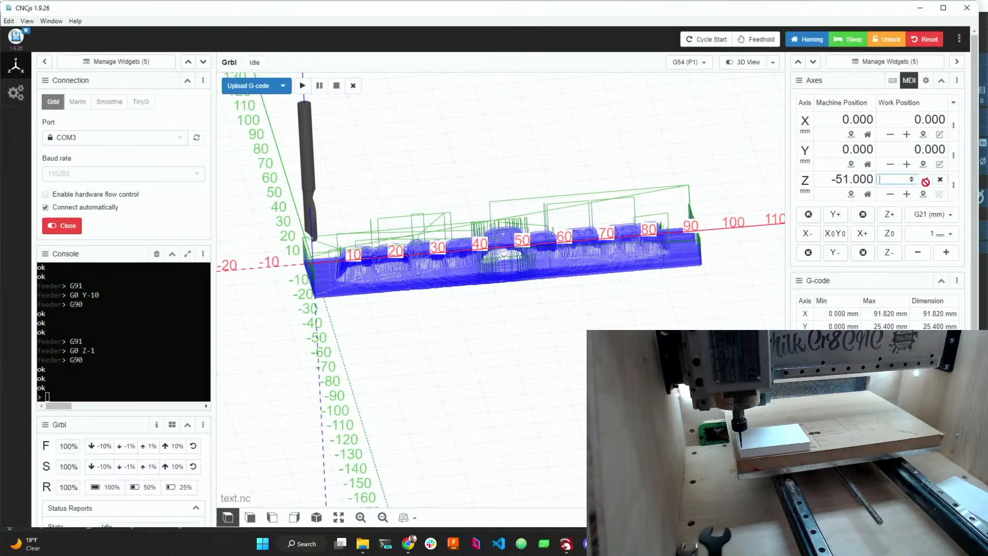
pyautogui.click(923, 194)
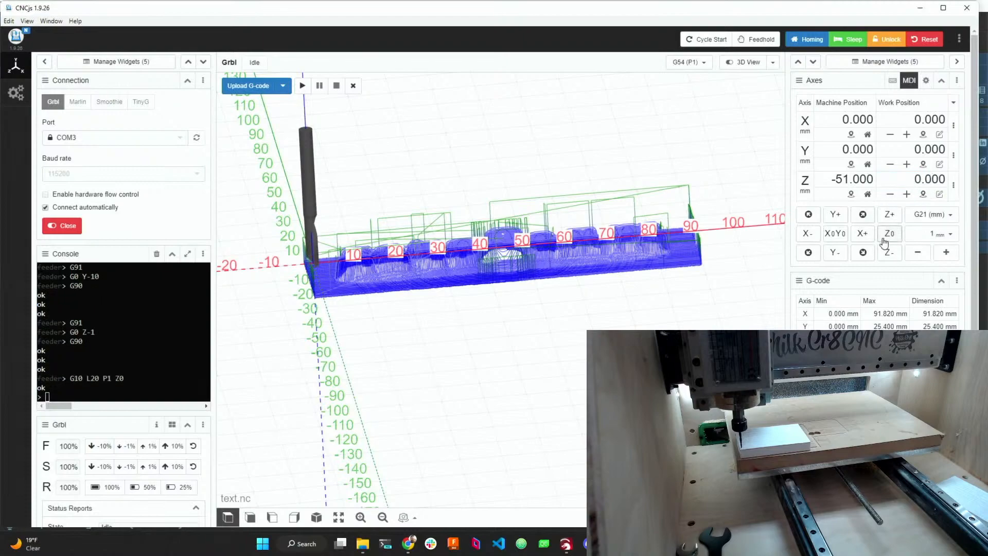
# - Raise the Z axis by 10 mm above the stock and start running the text.nc job
pyautogui.click(947, 253)
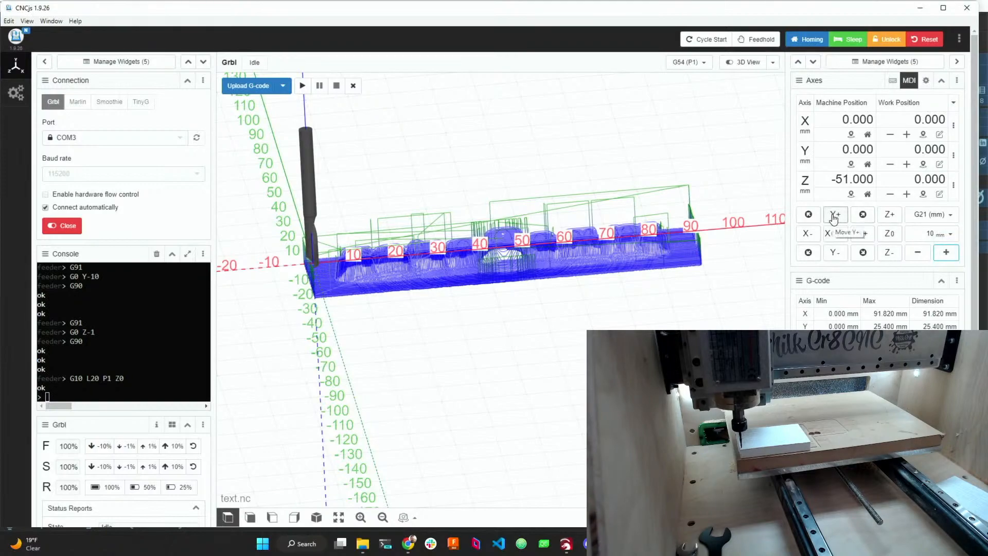
pyautogui.click(887, 218)
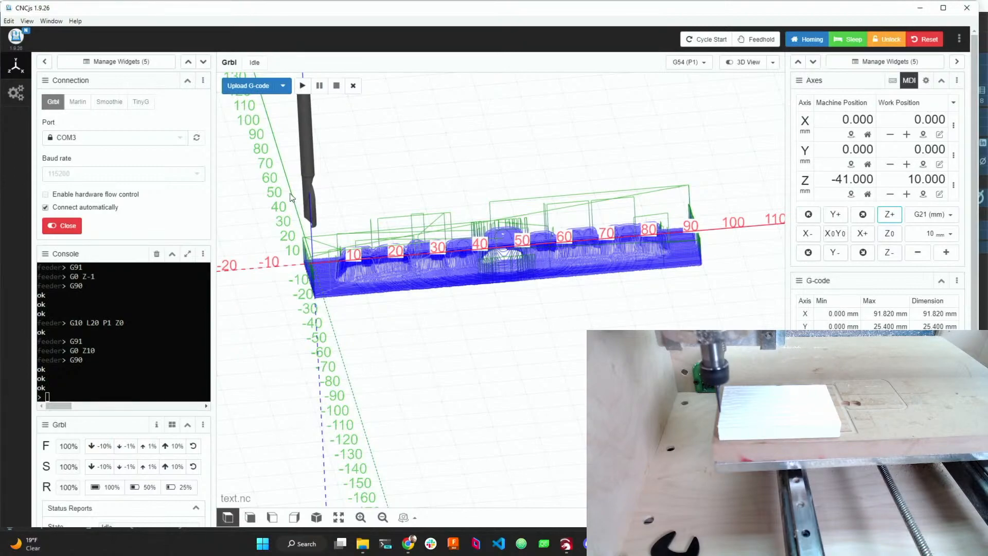
pyautogui.click(304, 86)
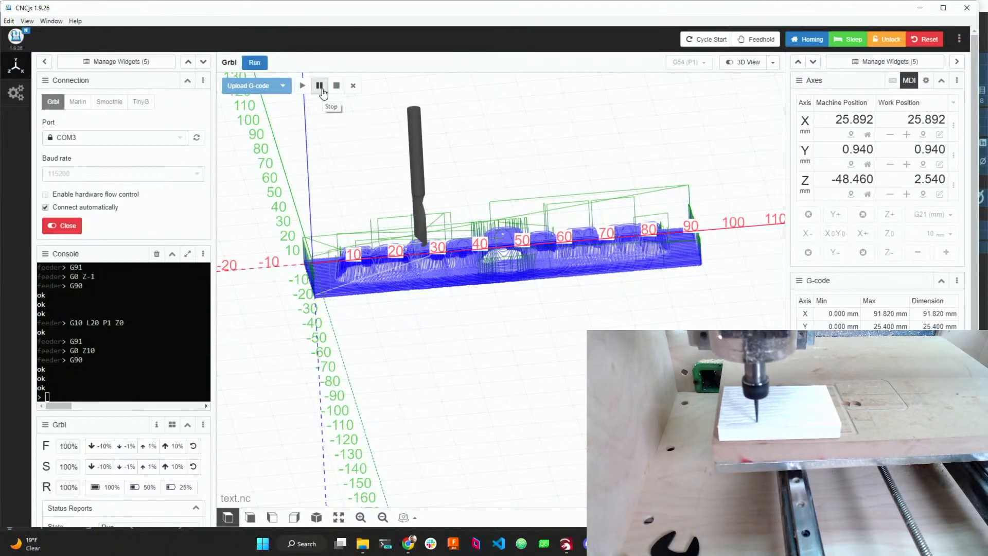